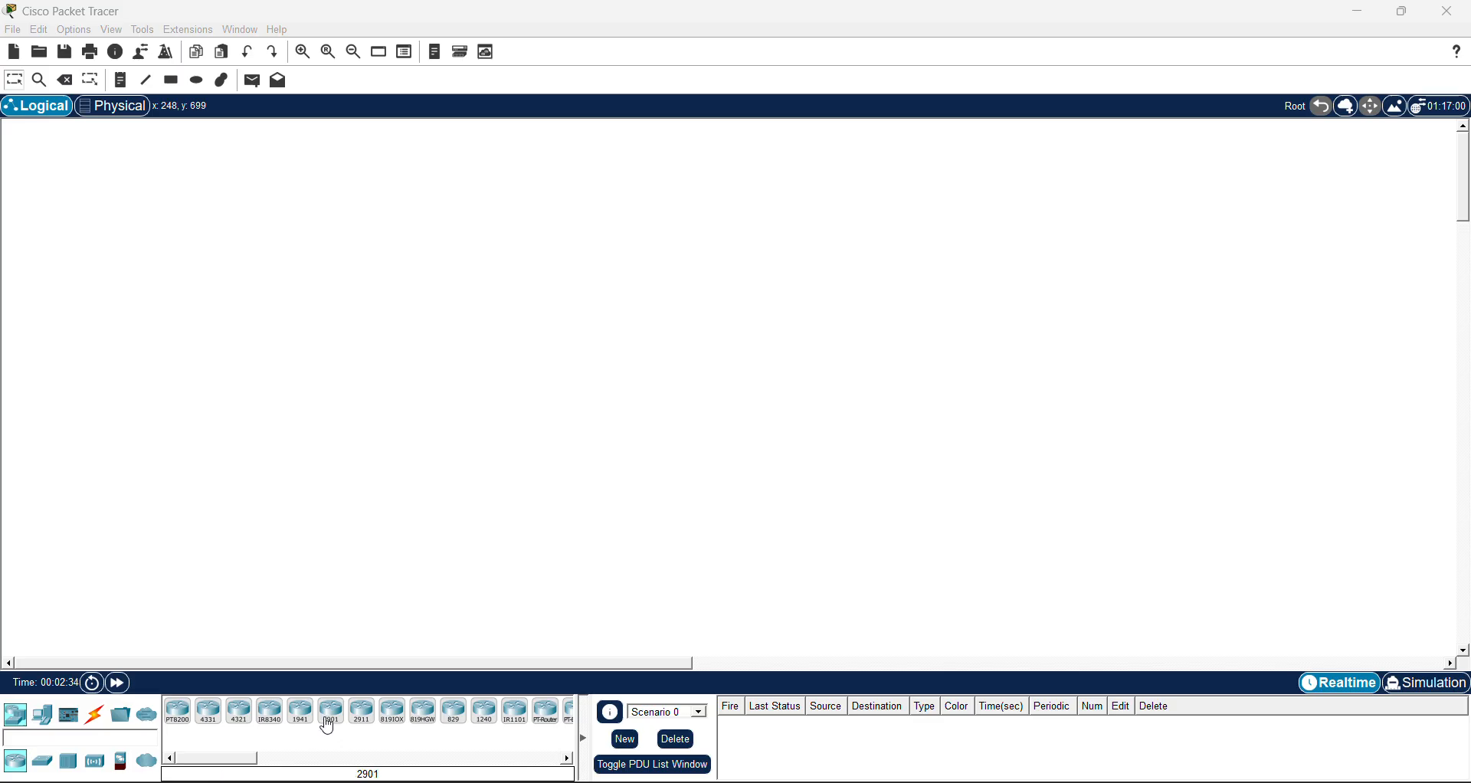
Place a 2911 router in the middle of the workspace, with one switch to its lower left and another below it
click(367, 720)
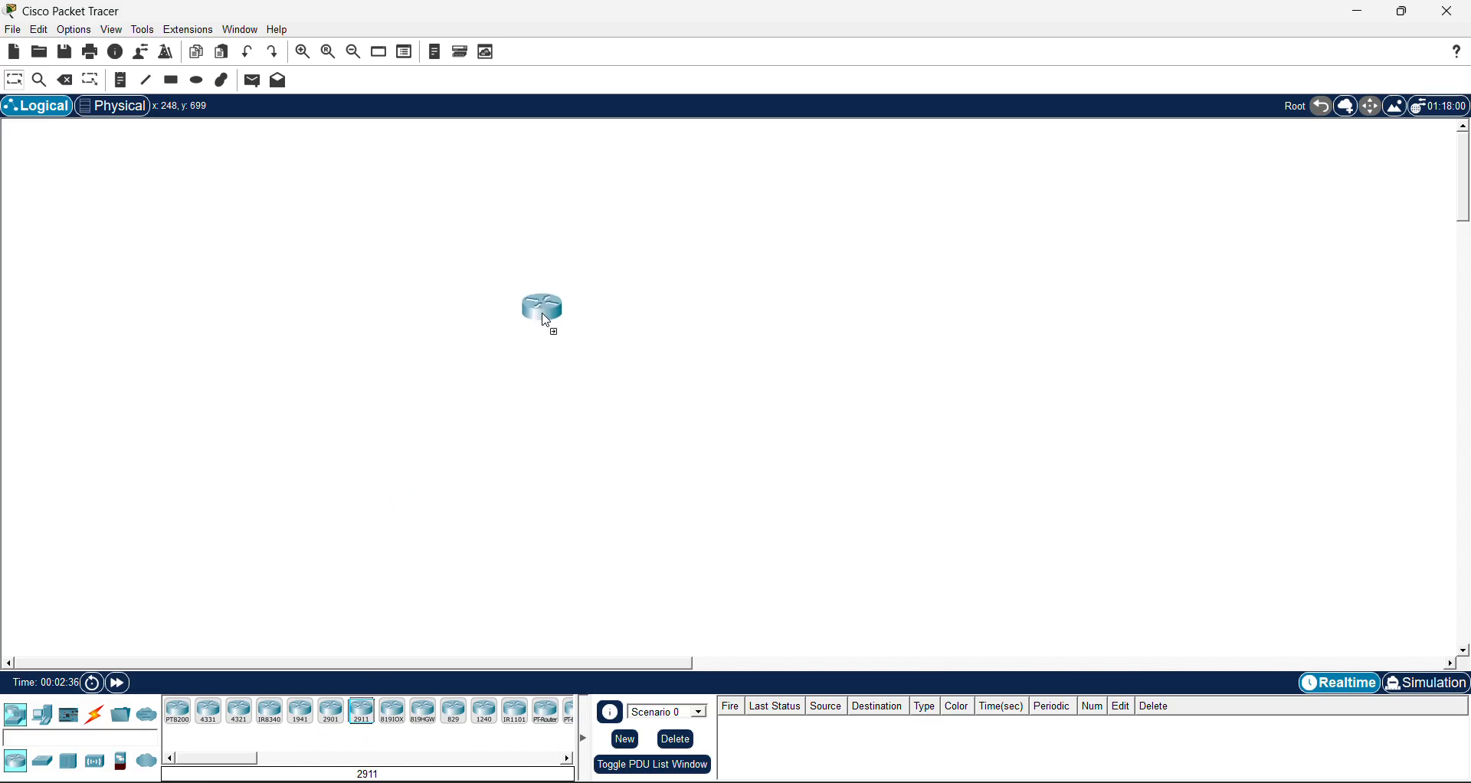
click(559, 346)
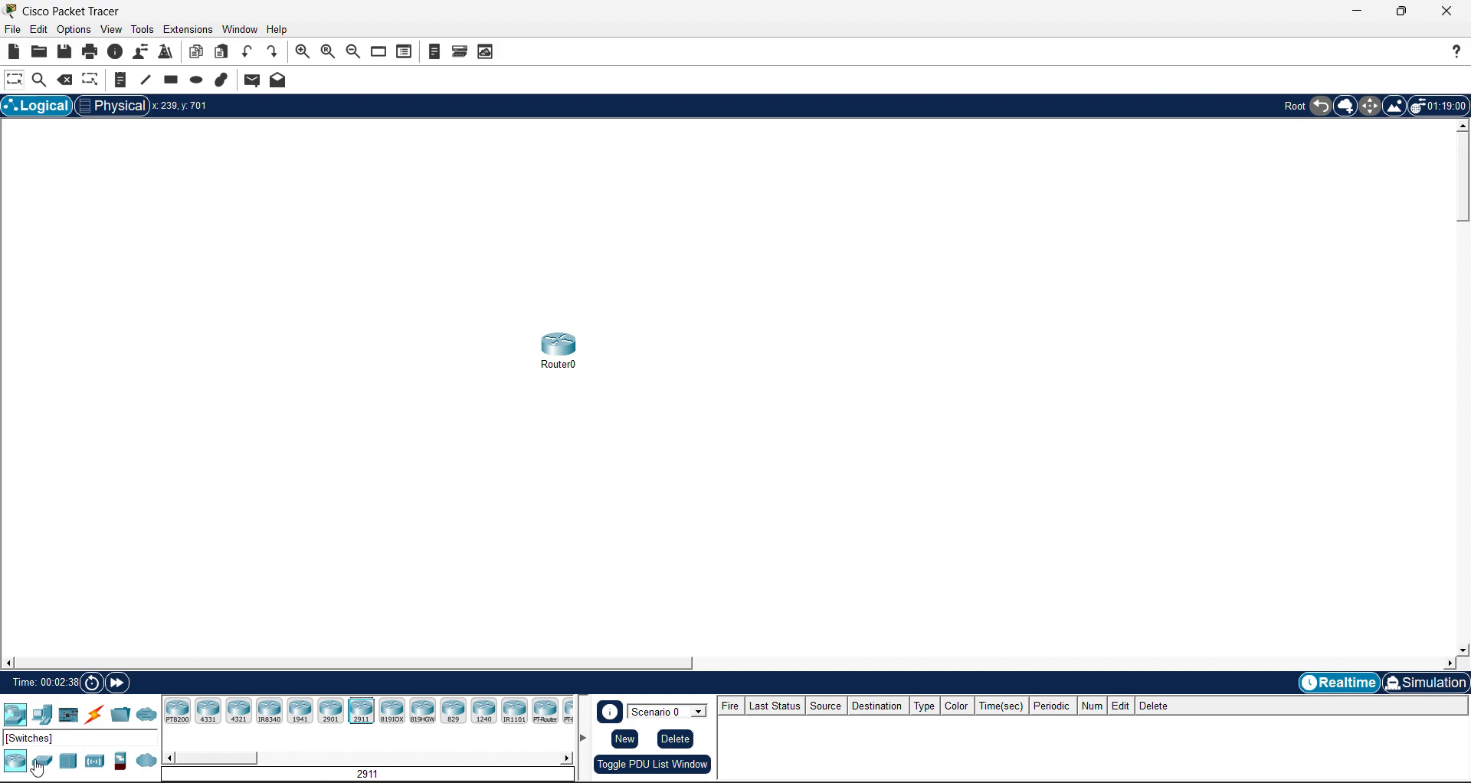
drag(42, 761, 389, 427)
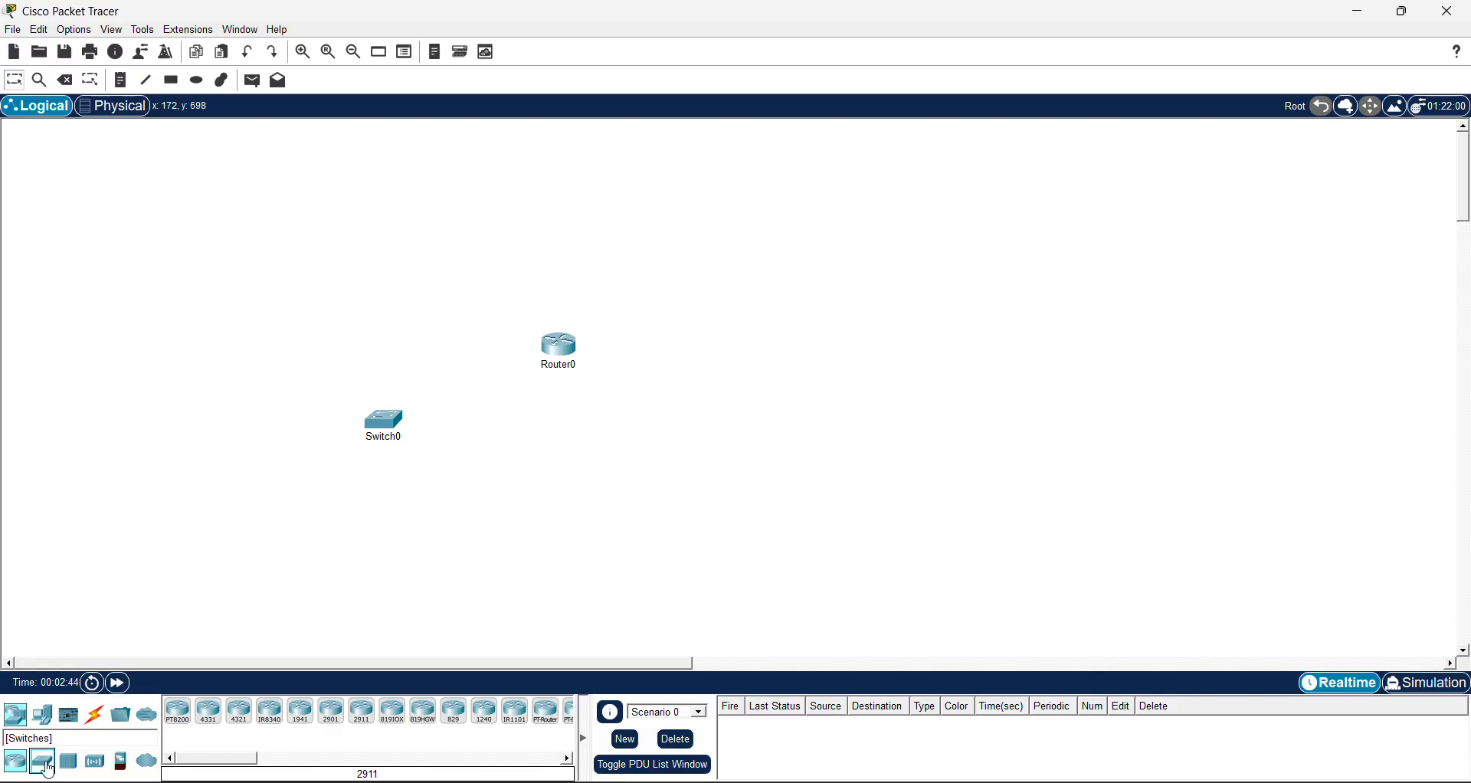
drag(47, 769, 524, 496)
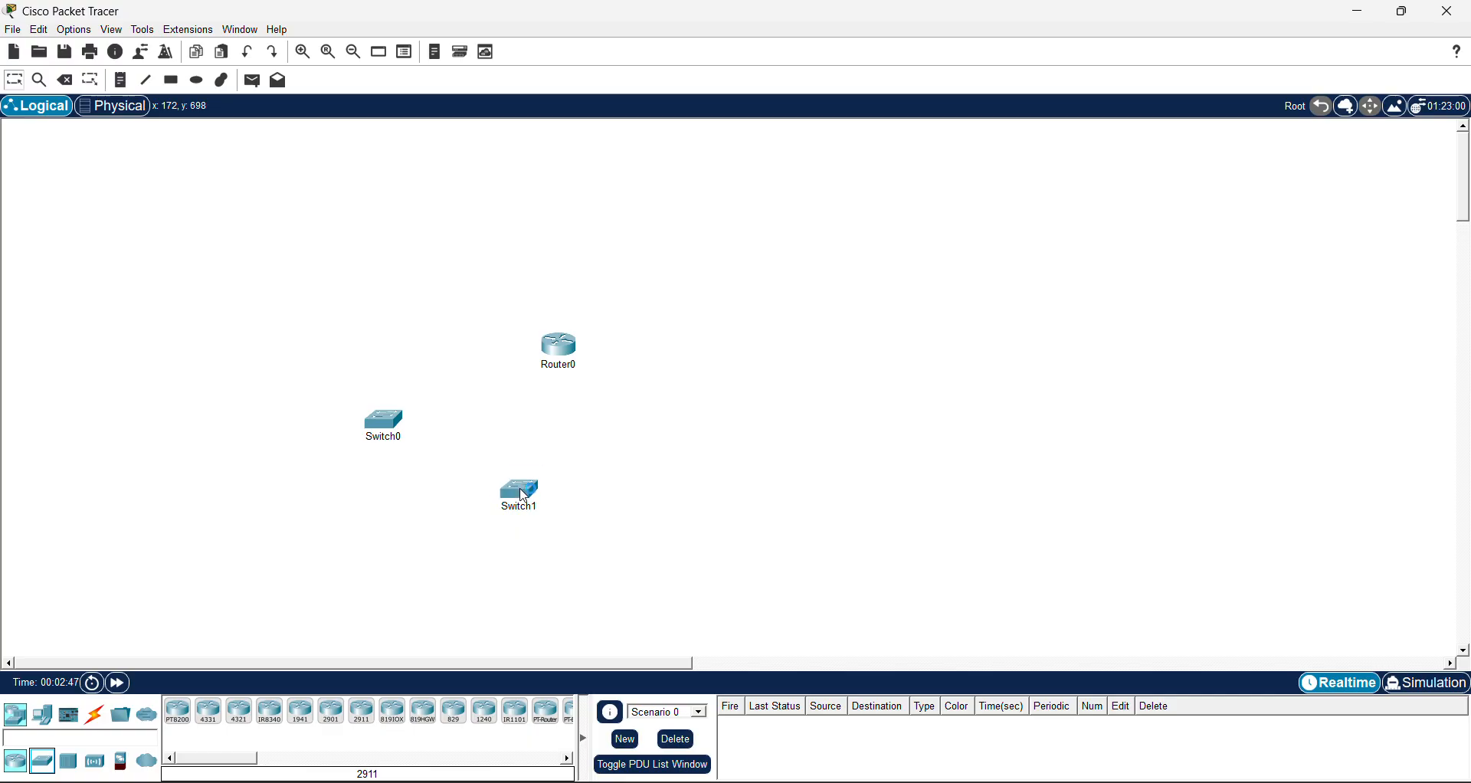
Add a server to the right of the router and four PCs to the left of and below Switch0
click(40, 720)
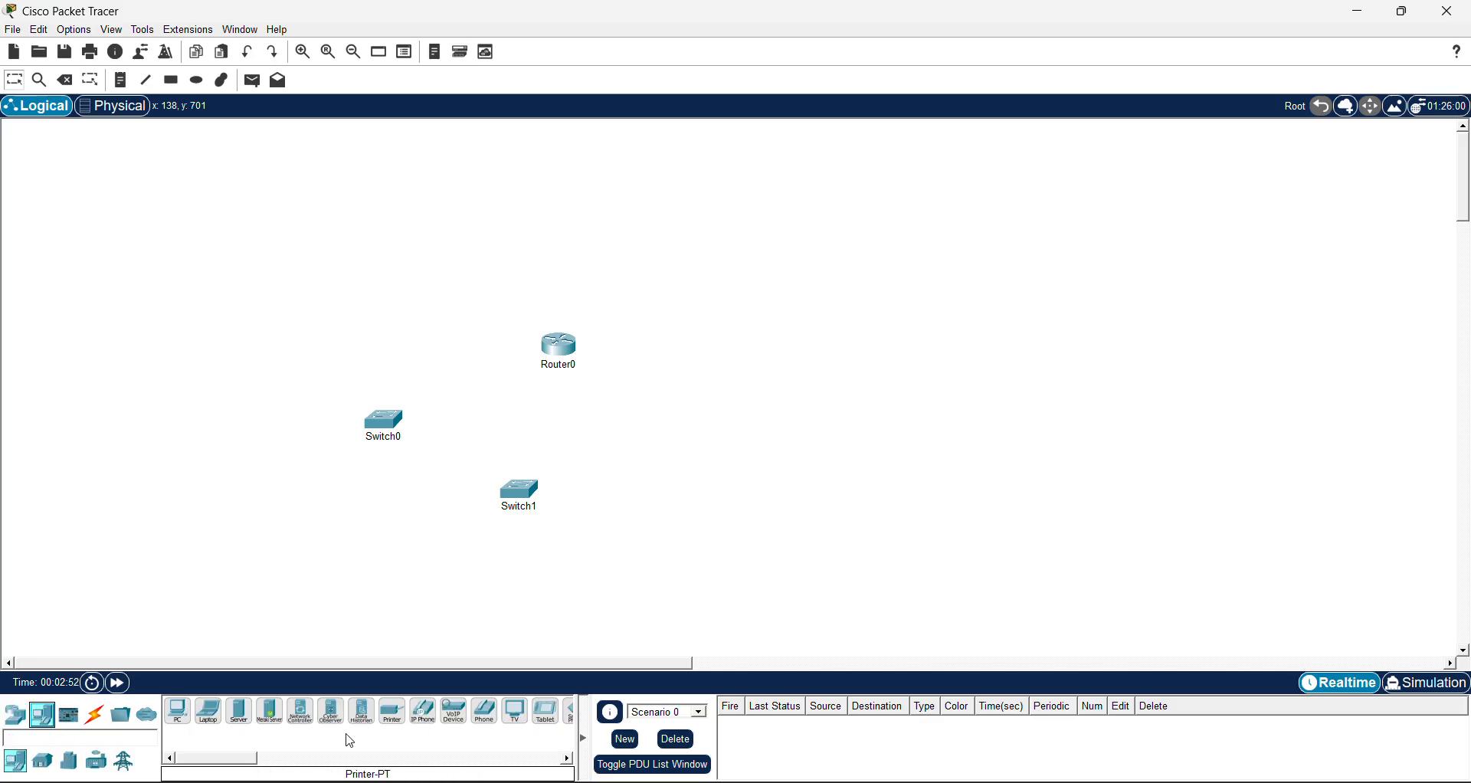
drag(239, 711, 307, 609)
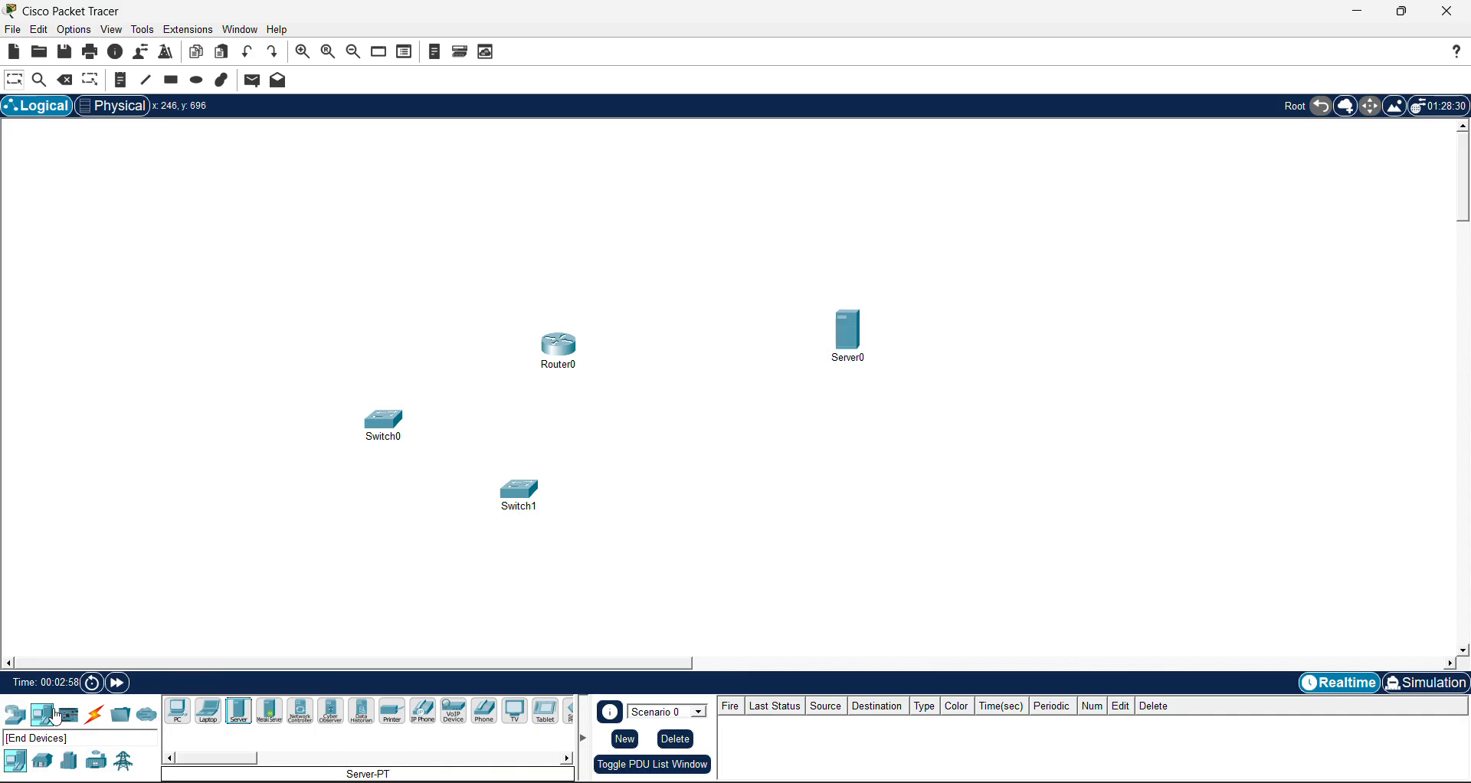
click(178, 711)
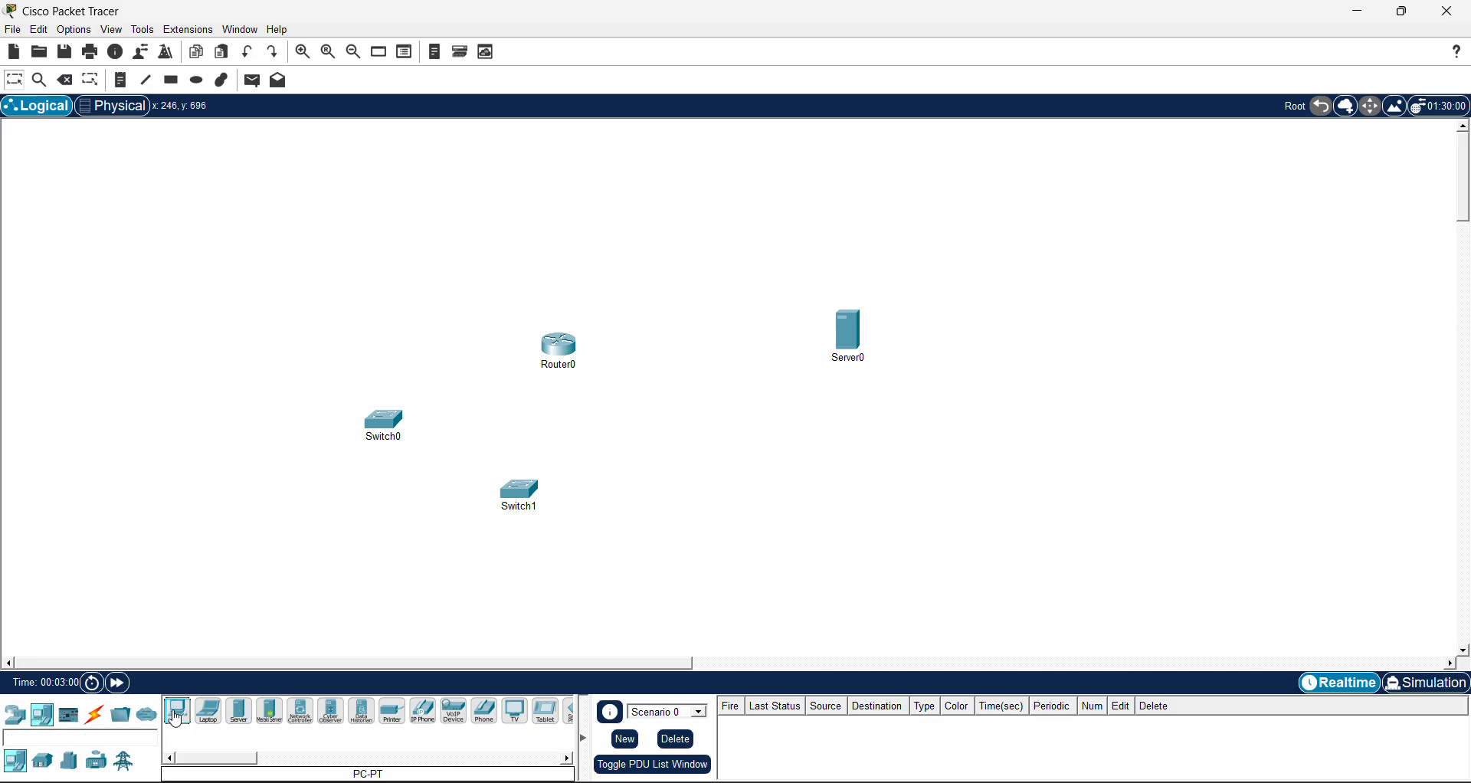
click(246, 419)
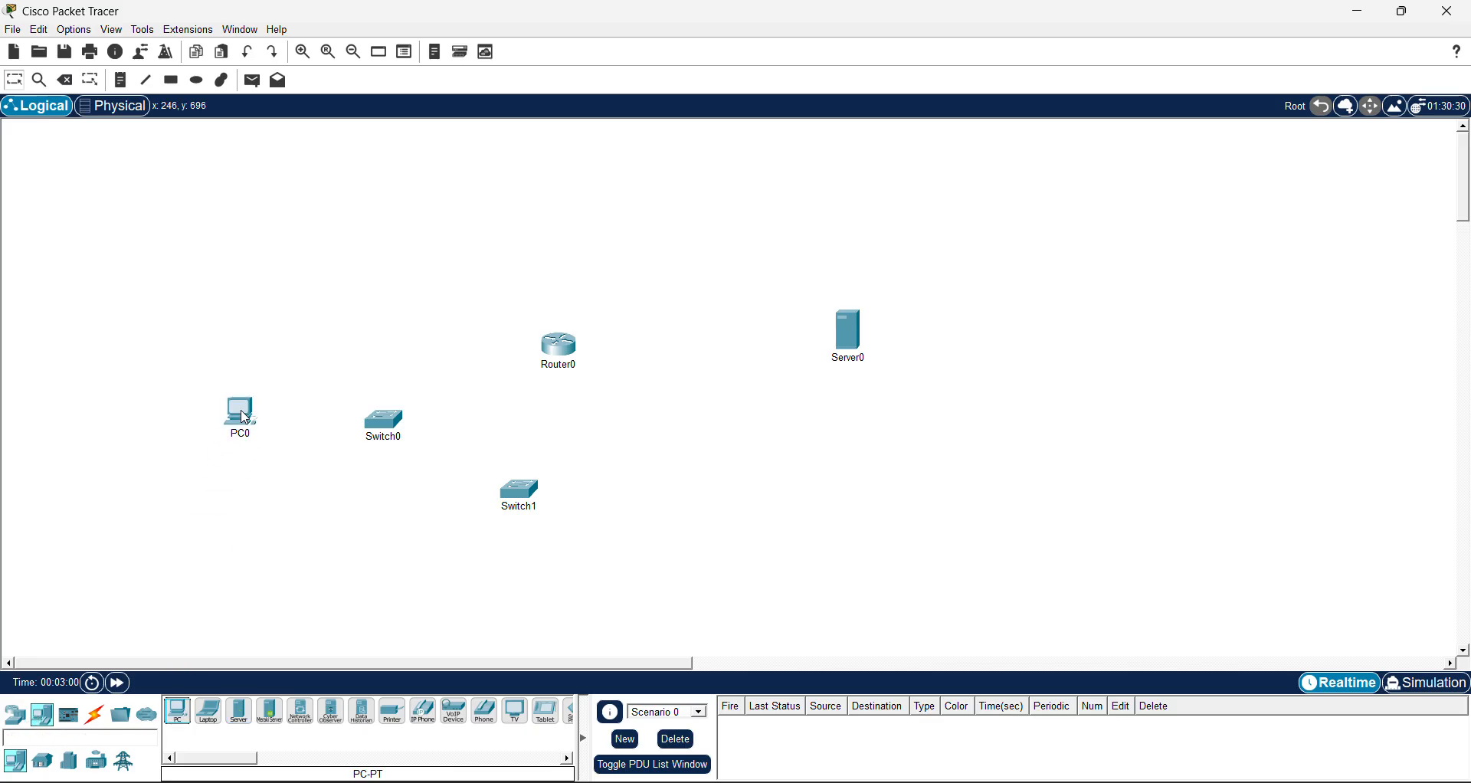
click(176, 724)
click(298, 492)
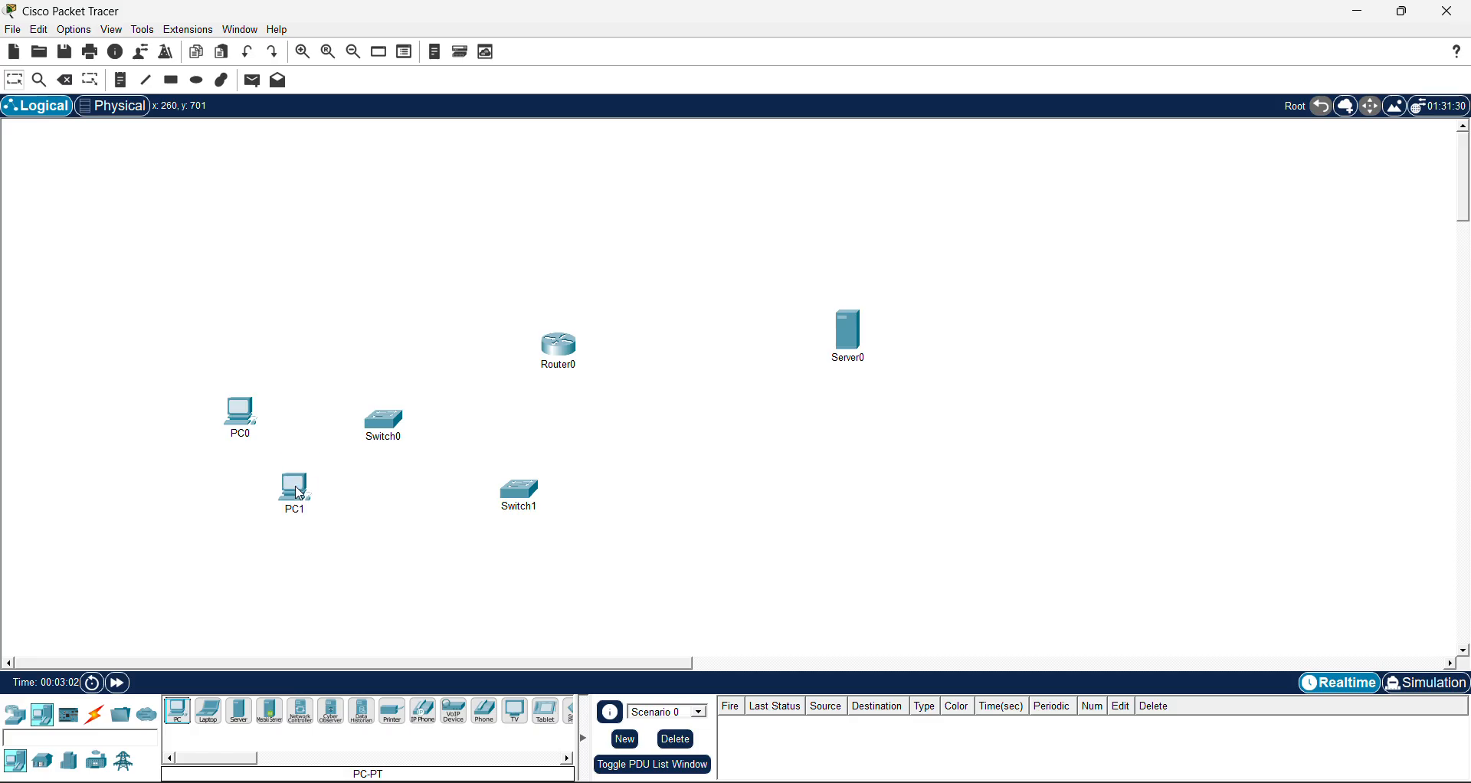
click(177, 714)
click(225, 385)
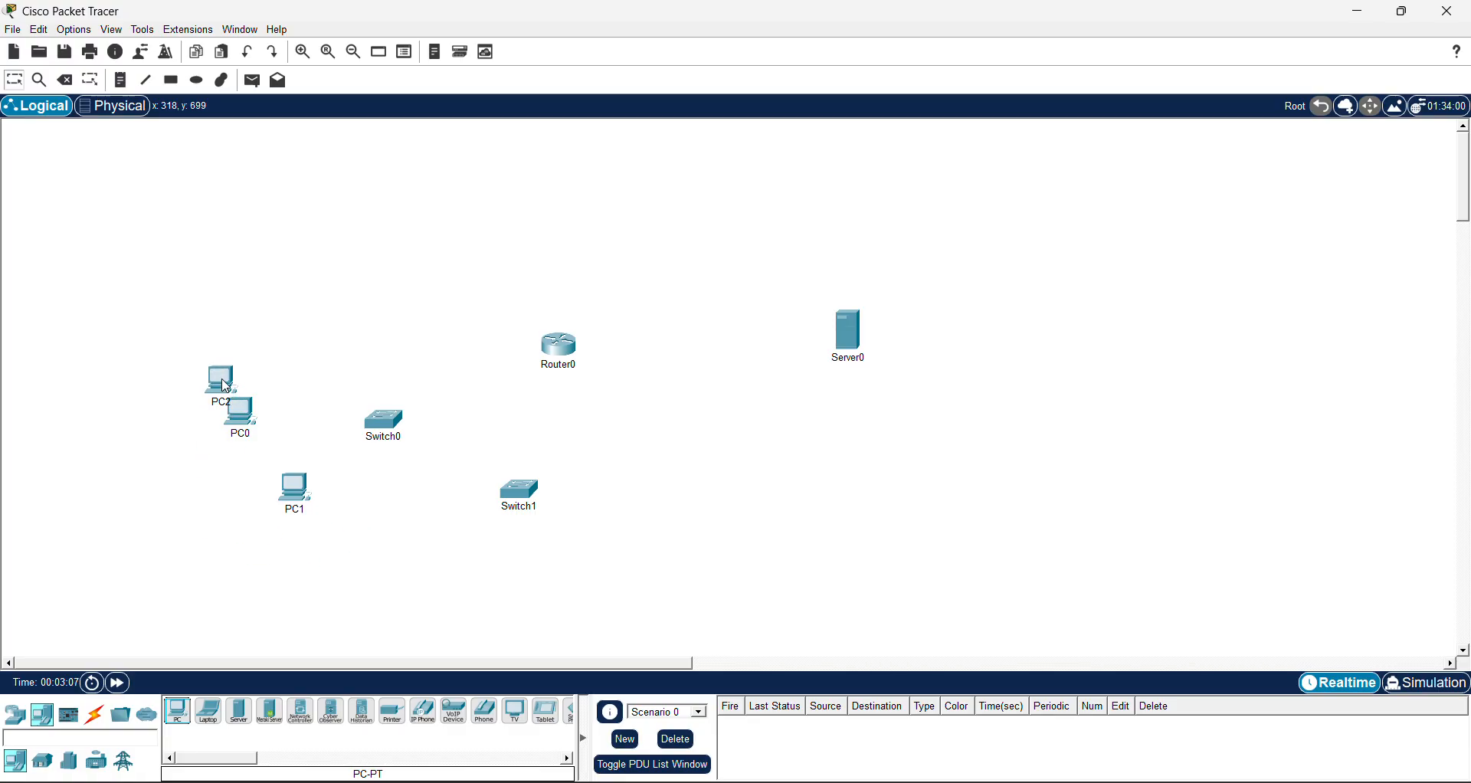
click(177, 714)
click(254, 500)
Add three PCs in a row below and to the right of Switch1
click(177, 714)
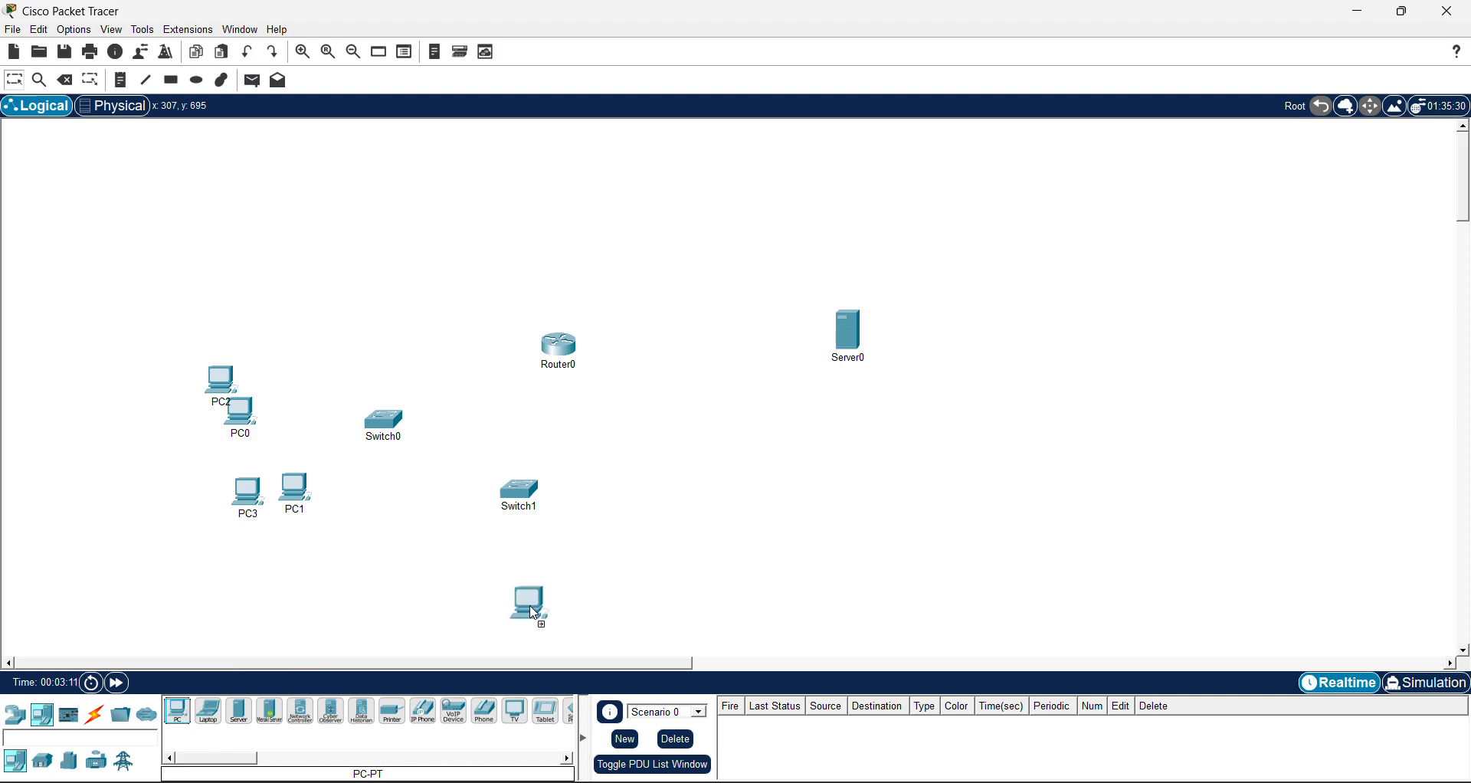
click(558, 543)
click(177, 714)
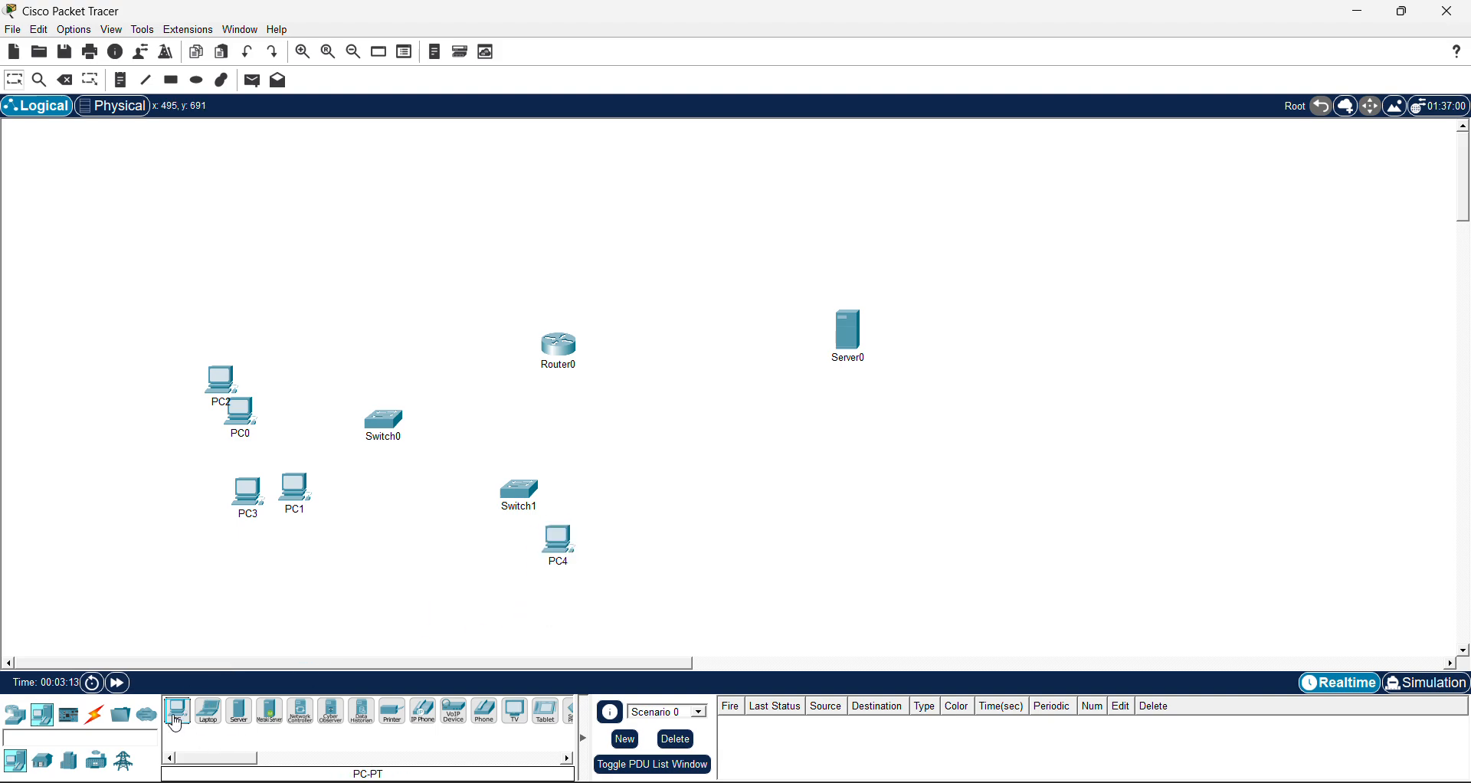
click(515, 559)
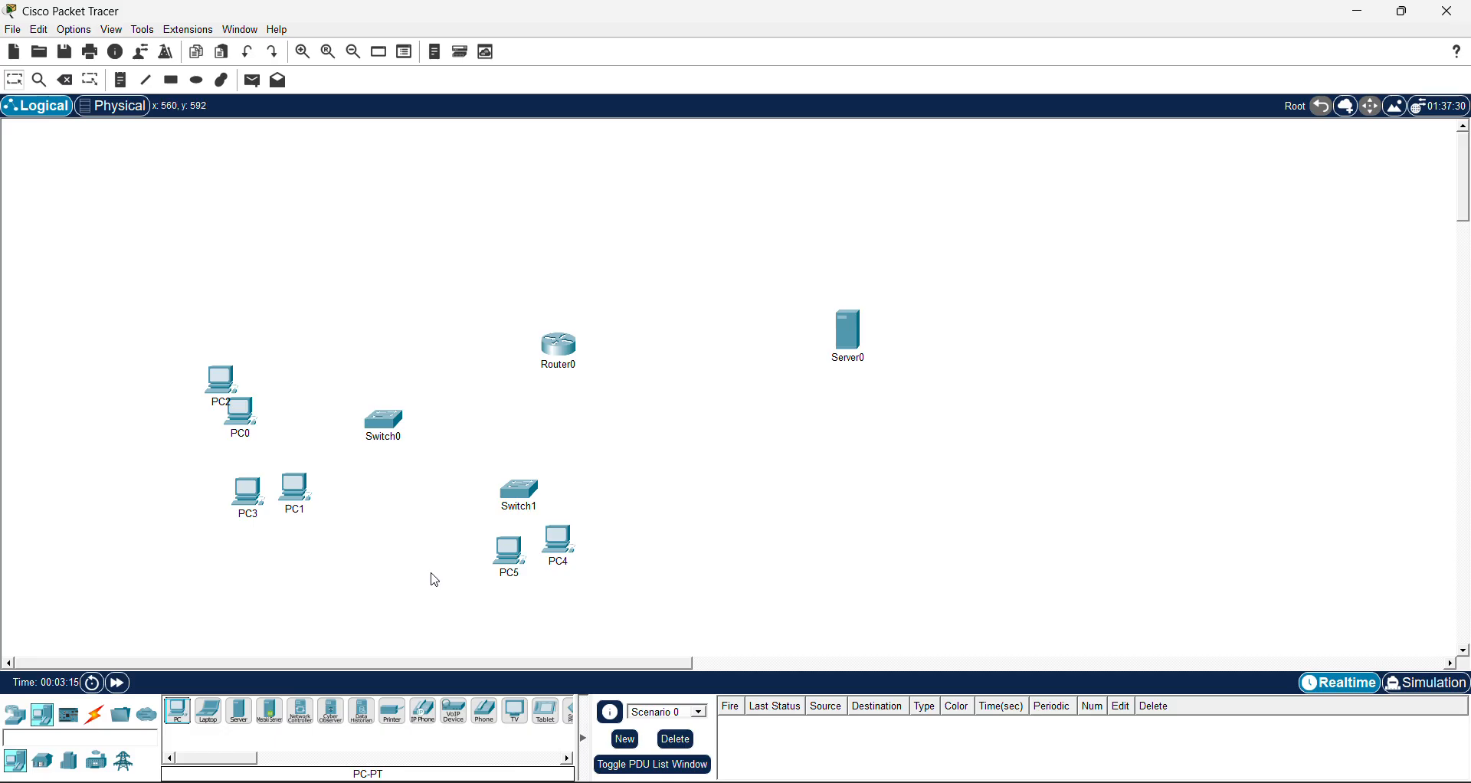
click(177, 714)
click(610, 514)
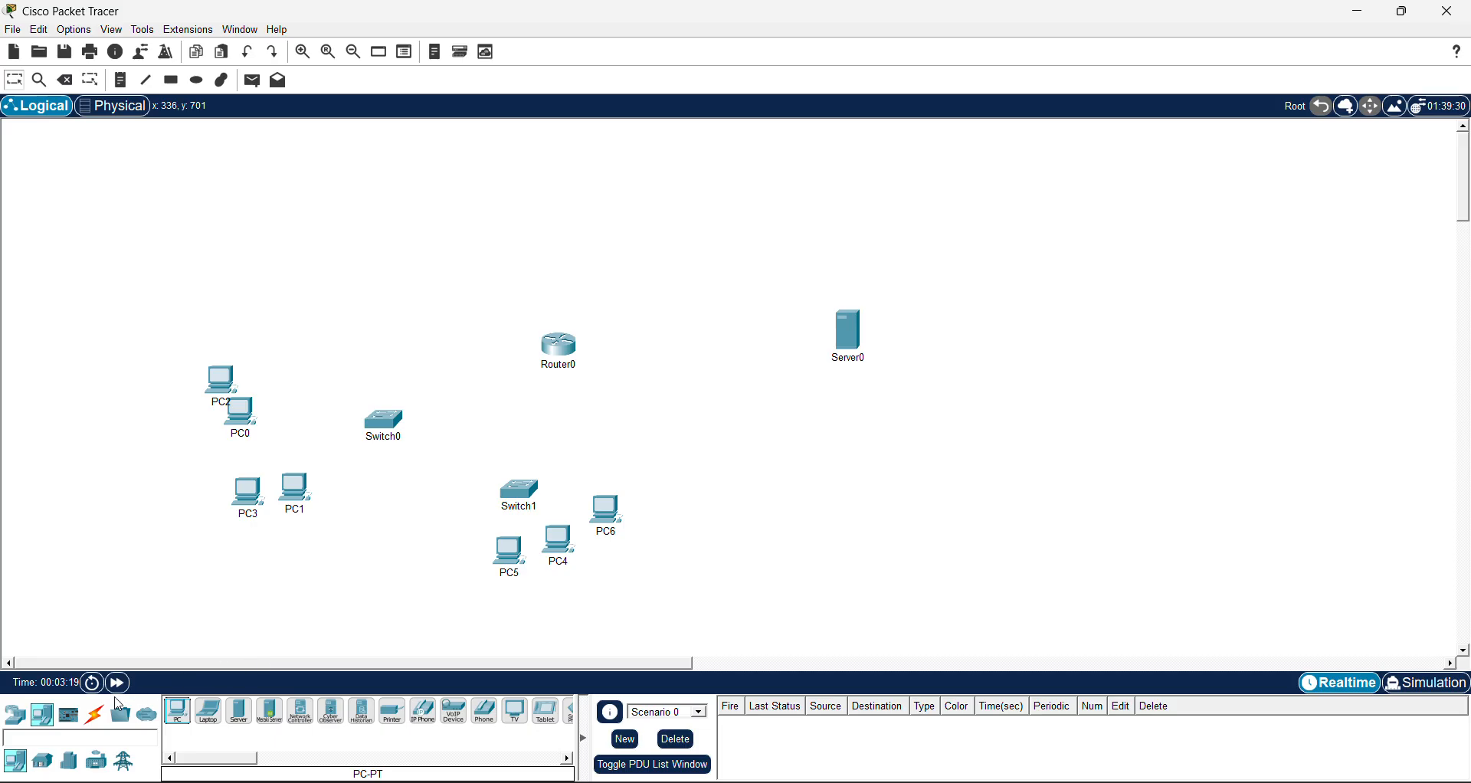
Connect Router0's GigabitEthernet0/0 port to Server0 with a copper straight-through cable
click(94, 714)
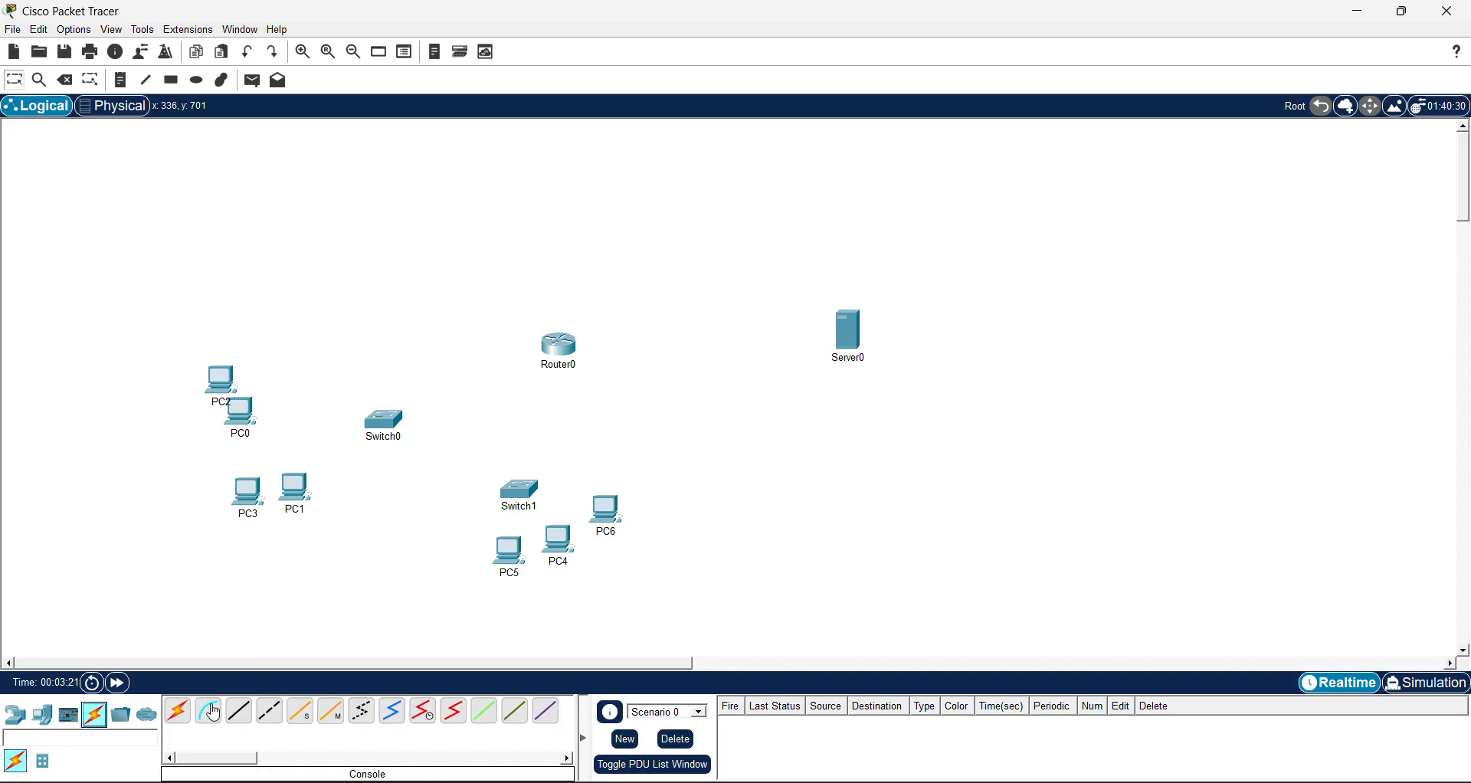
click(239, 711)
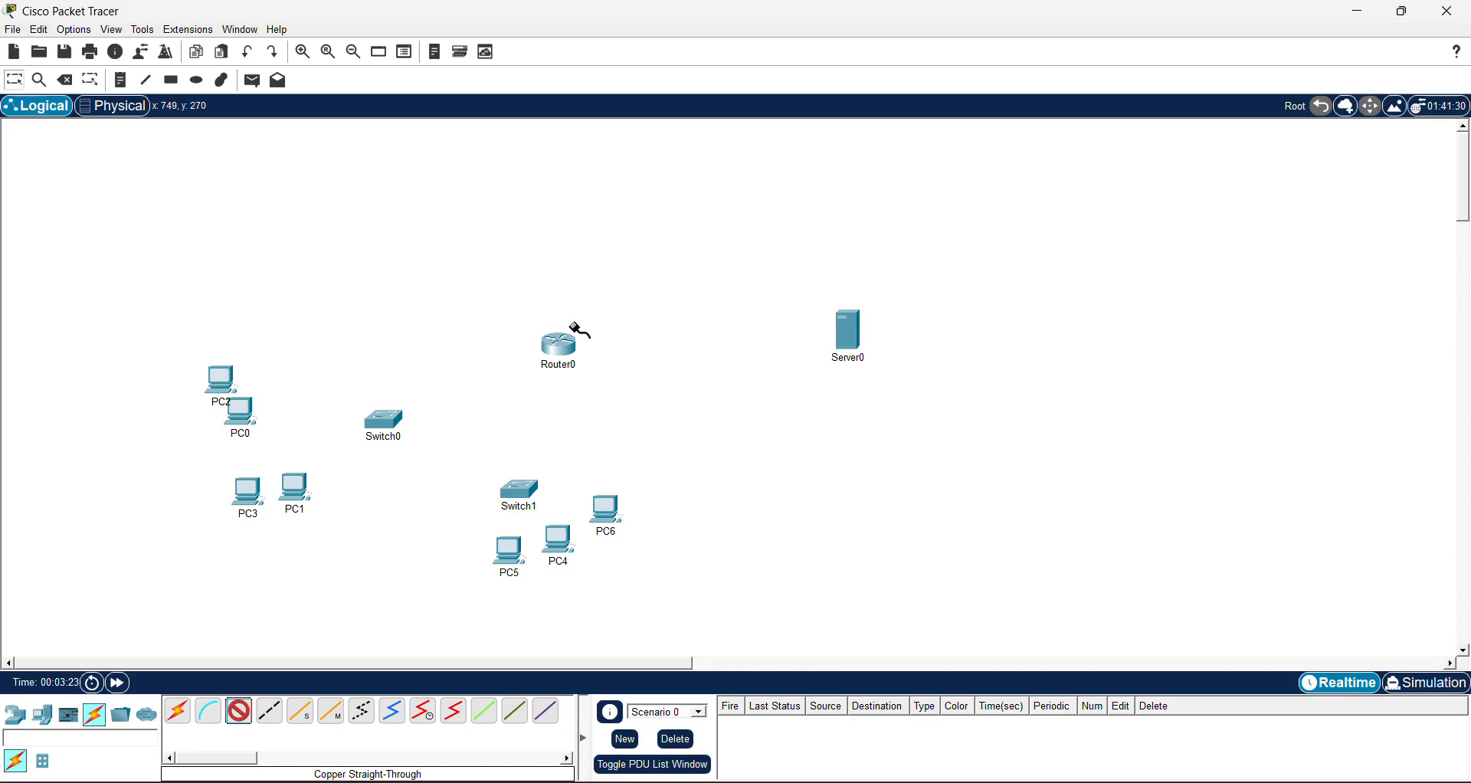
click(566, 343)
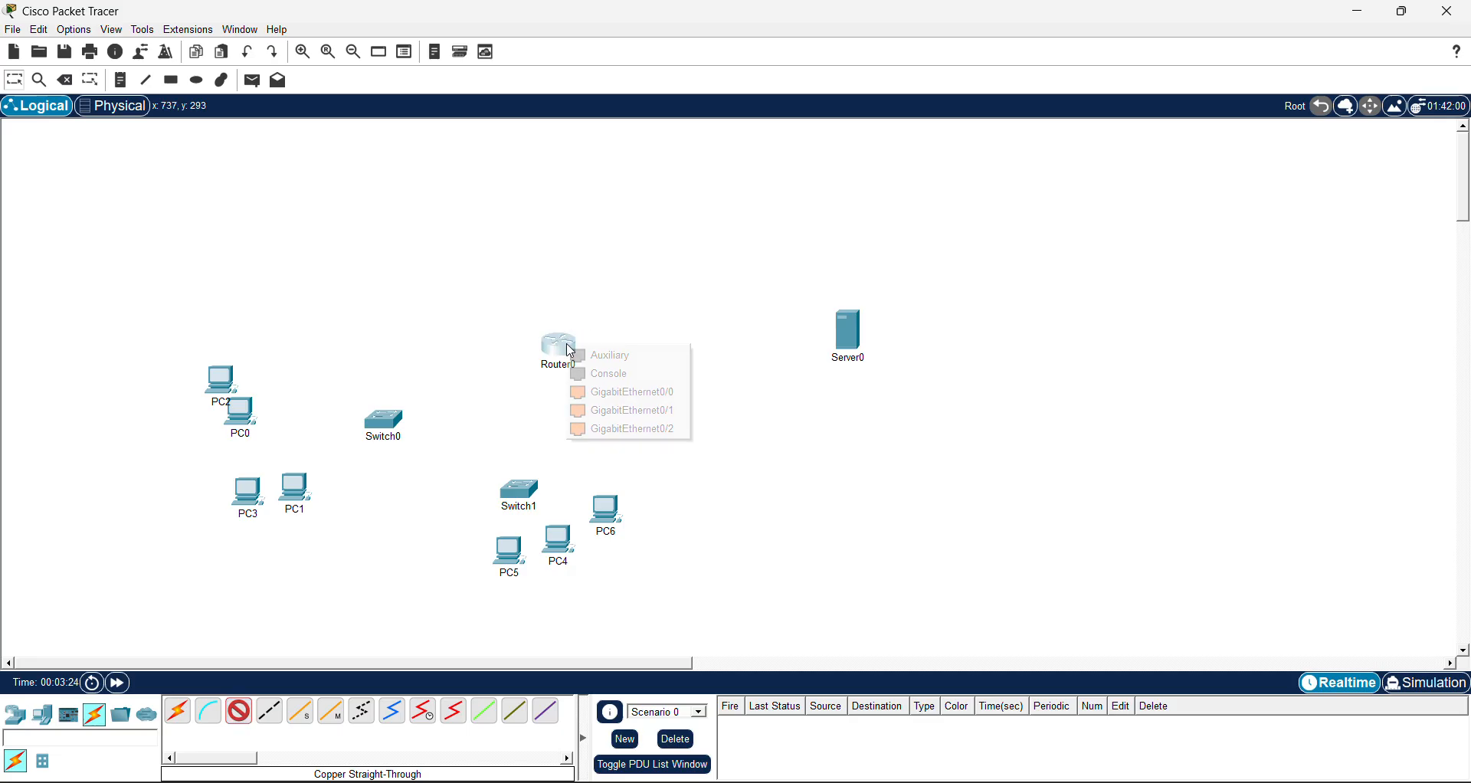
click(652, 399)
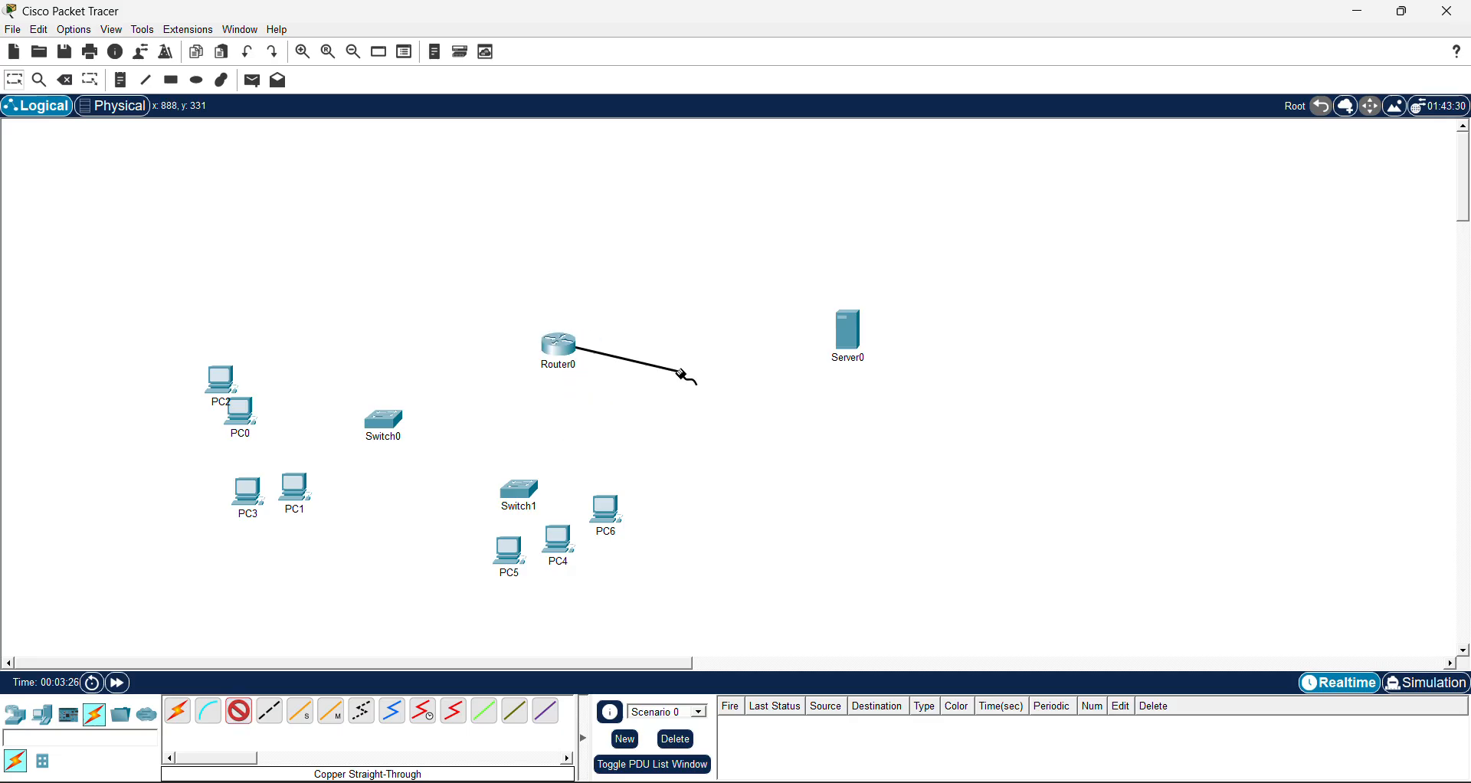
click(857, 337)
click(881, 342)
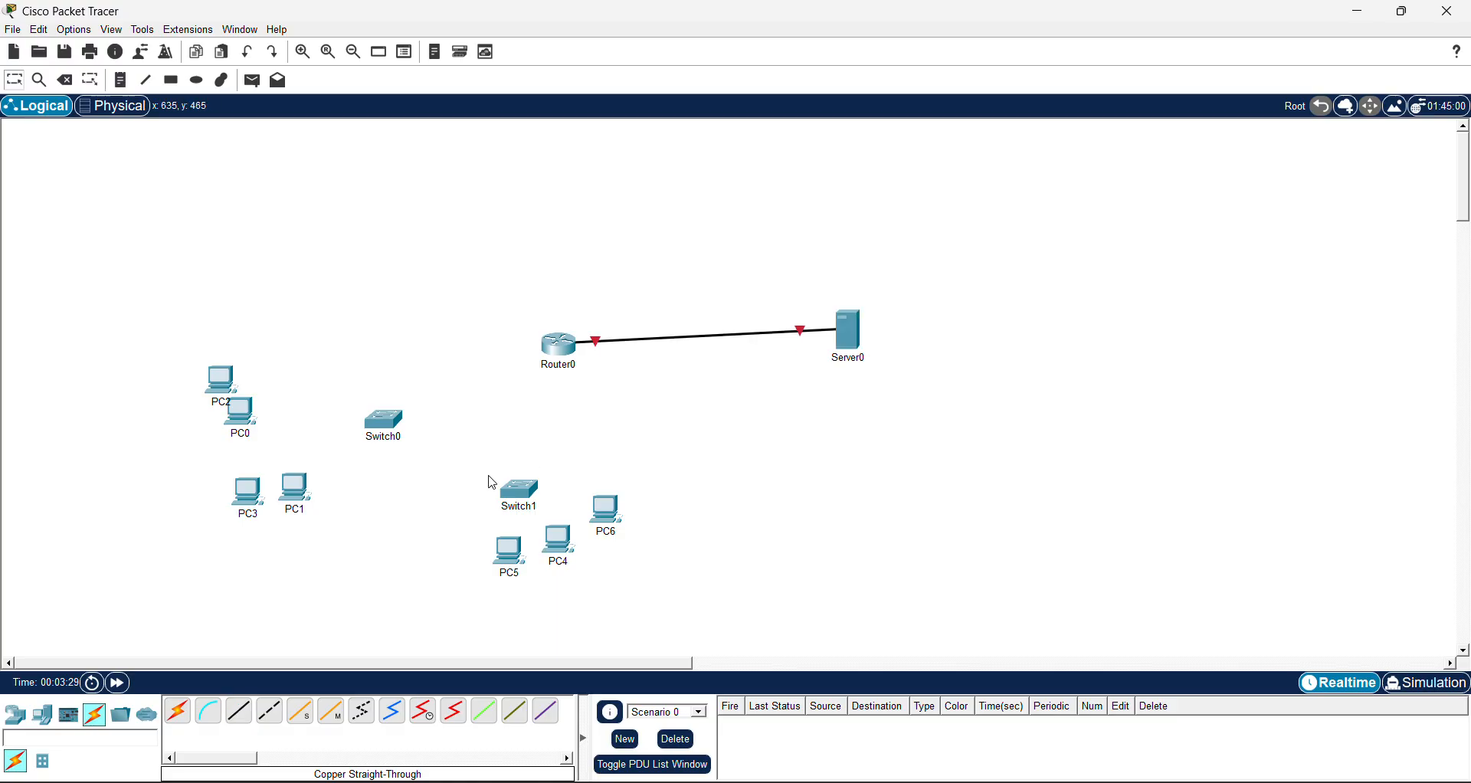
Connect Router0's GigabitEthernet0/1 port to Switch0's GigabitEthernet0/1 port with a copper straight-through cable
click(246, 710)
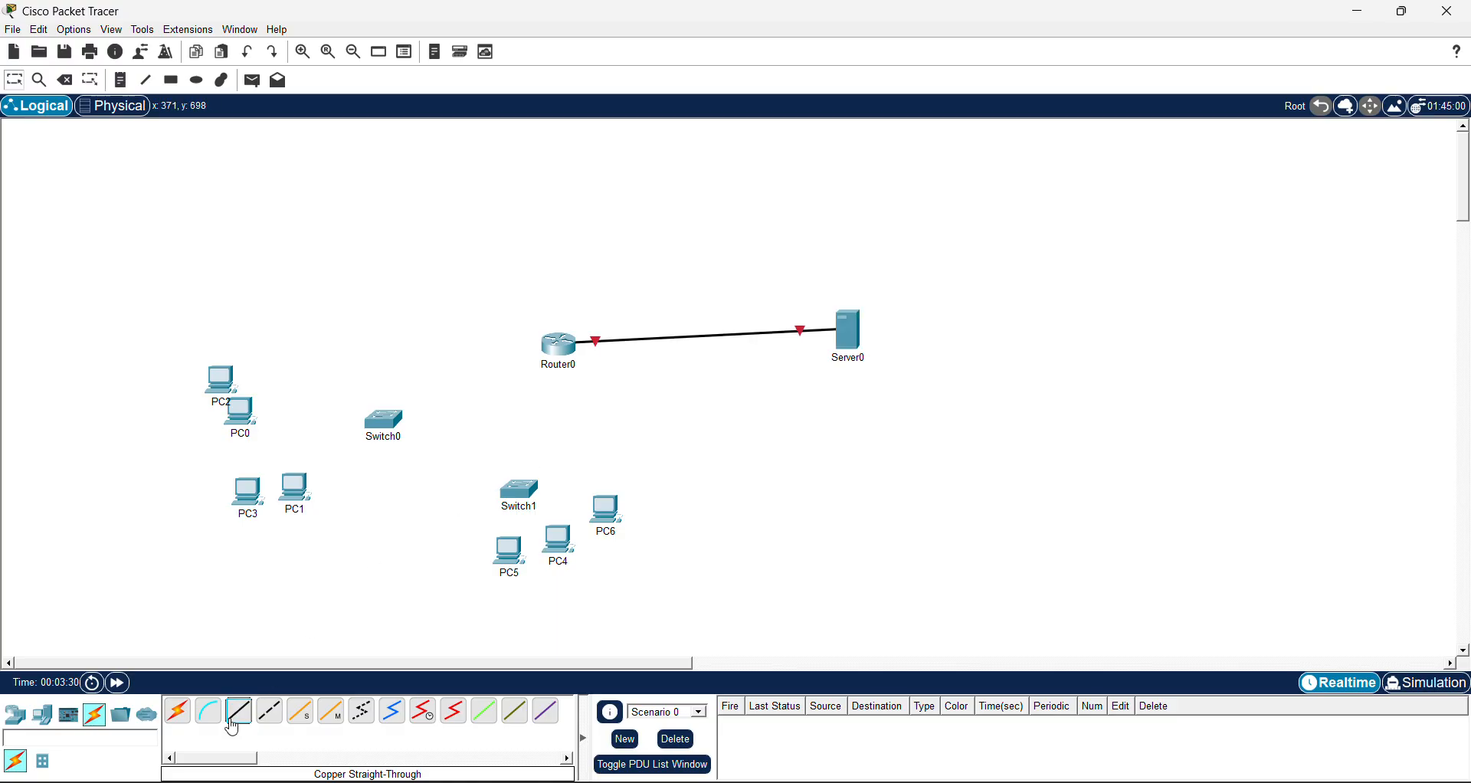
click(554, 344)
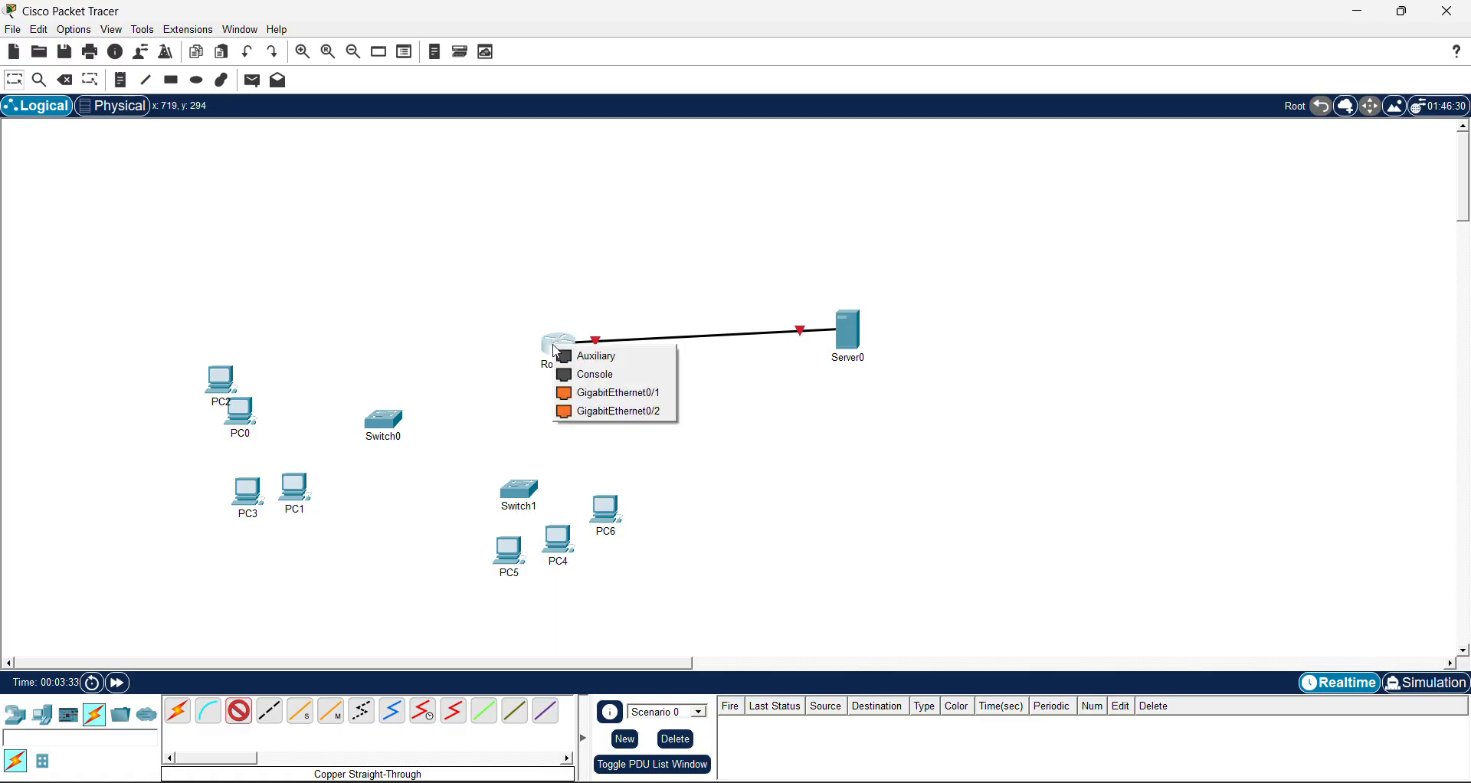
click(609, 393)
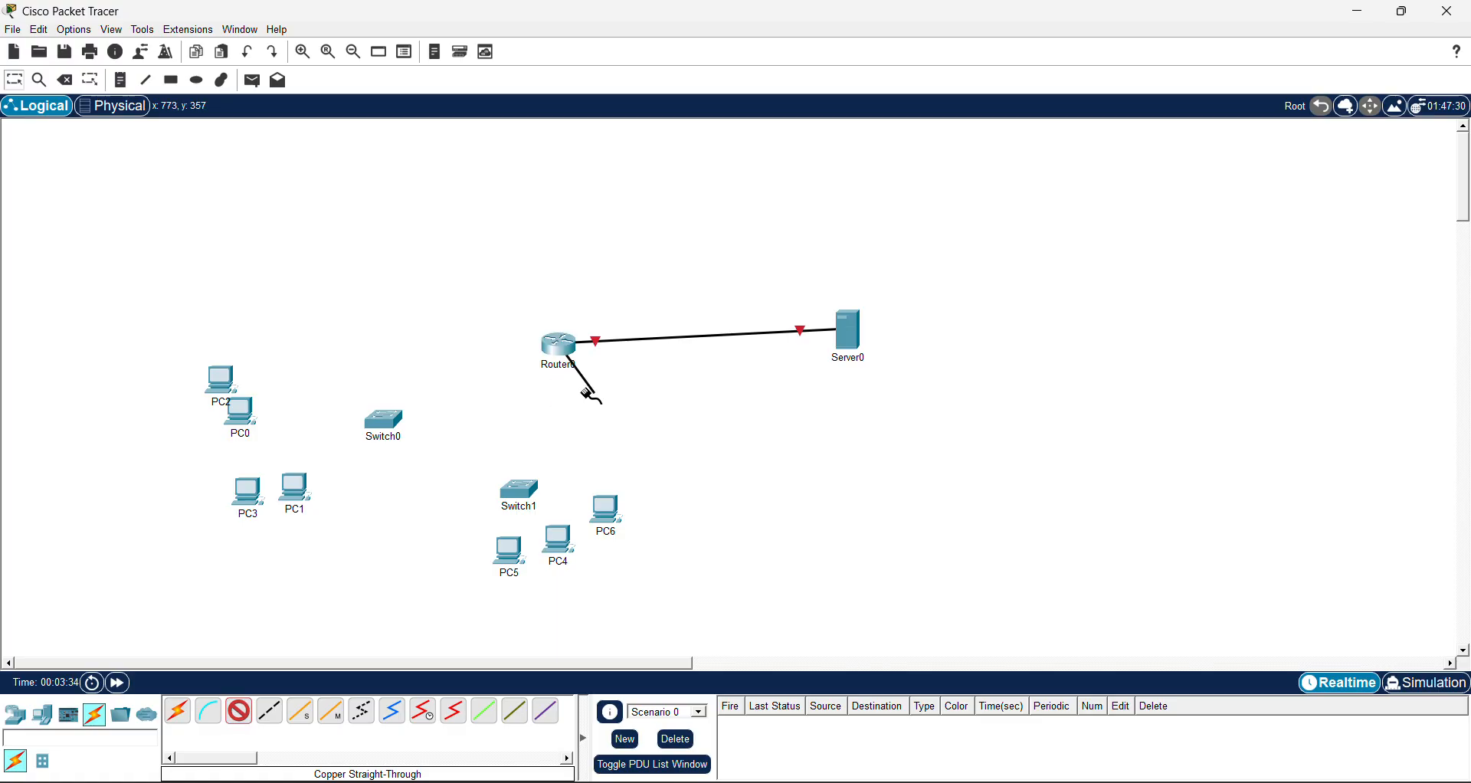
click(392, 421)
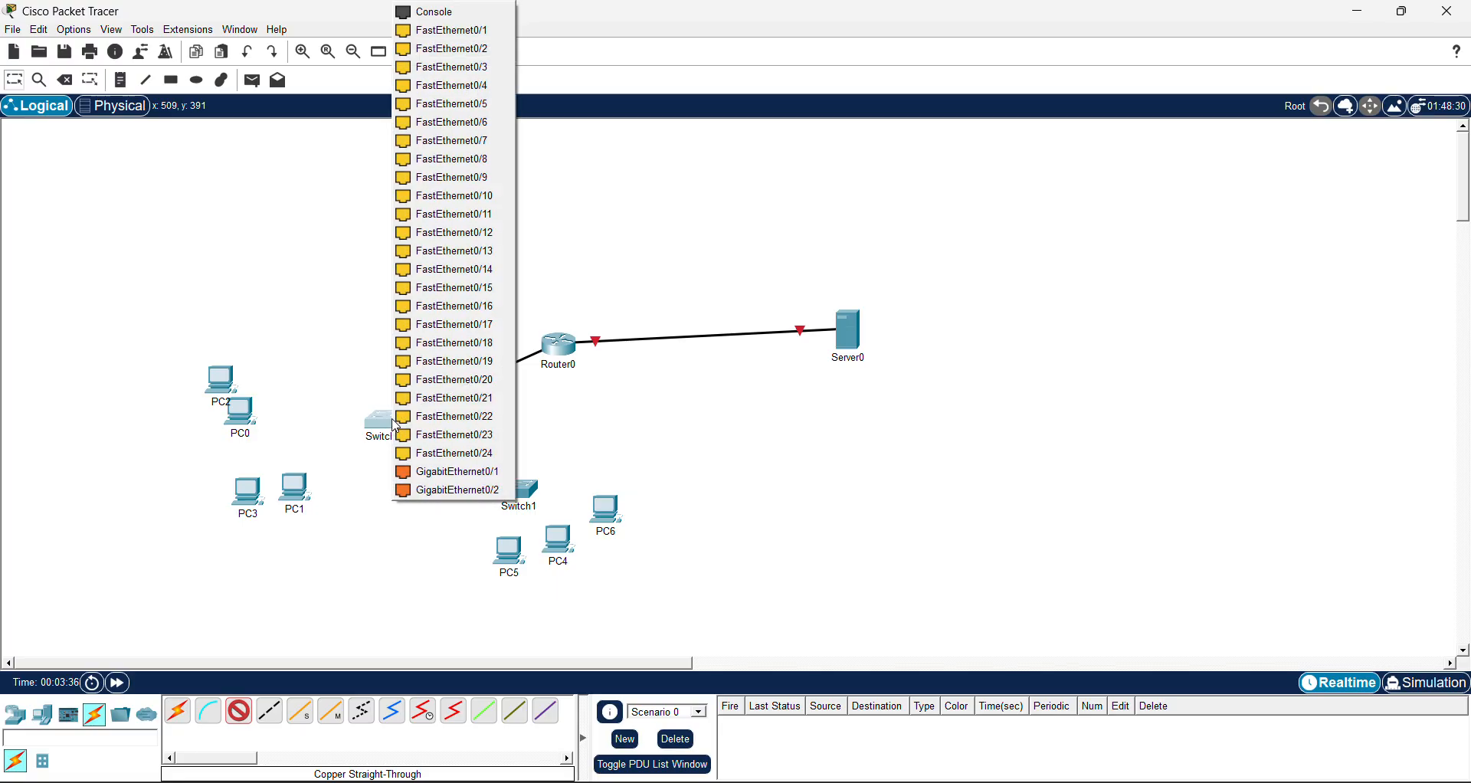
click(476, 472)
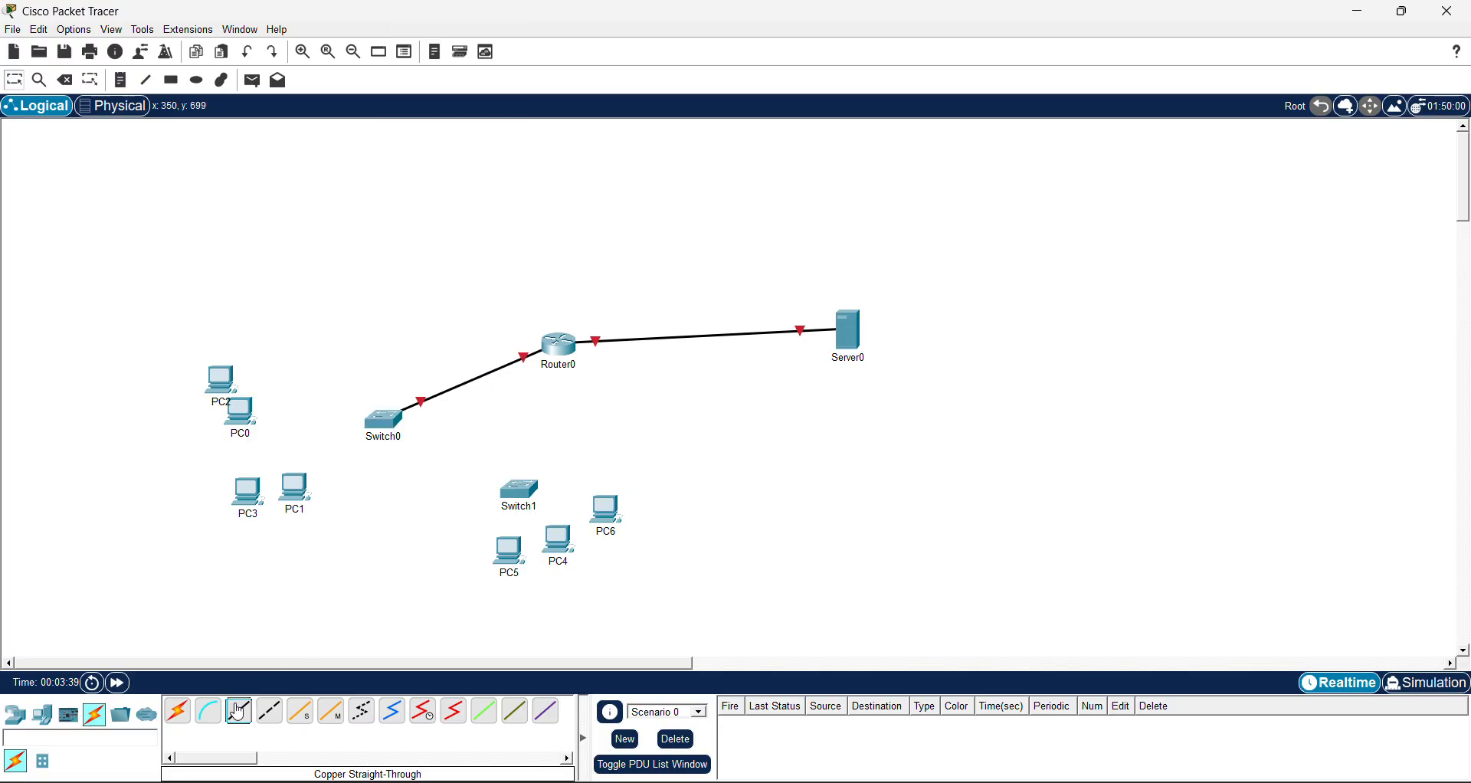
Connect Switch1's GigabitEthernet0/2 port to Router0's GigabitEthernet0/2 port with a copper straight-through cable
click(518, 491)
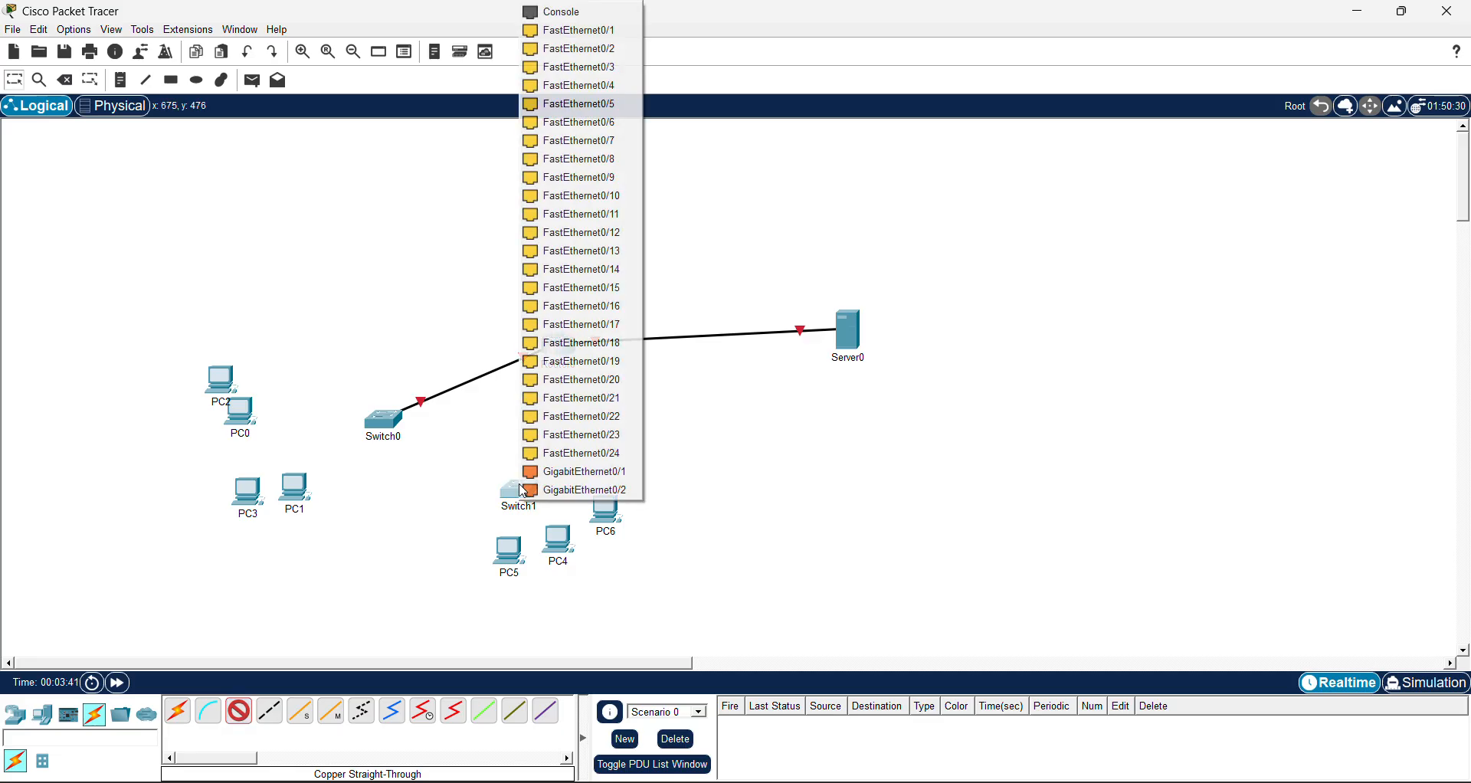
click(610, 490)
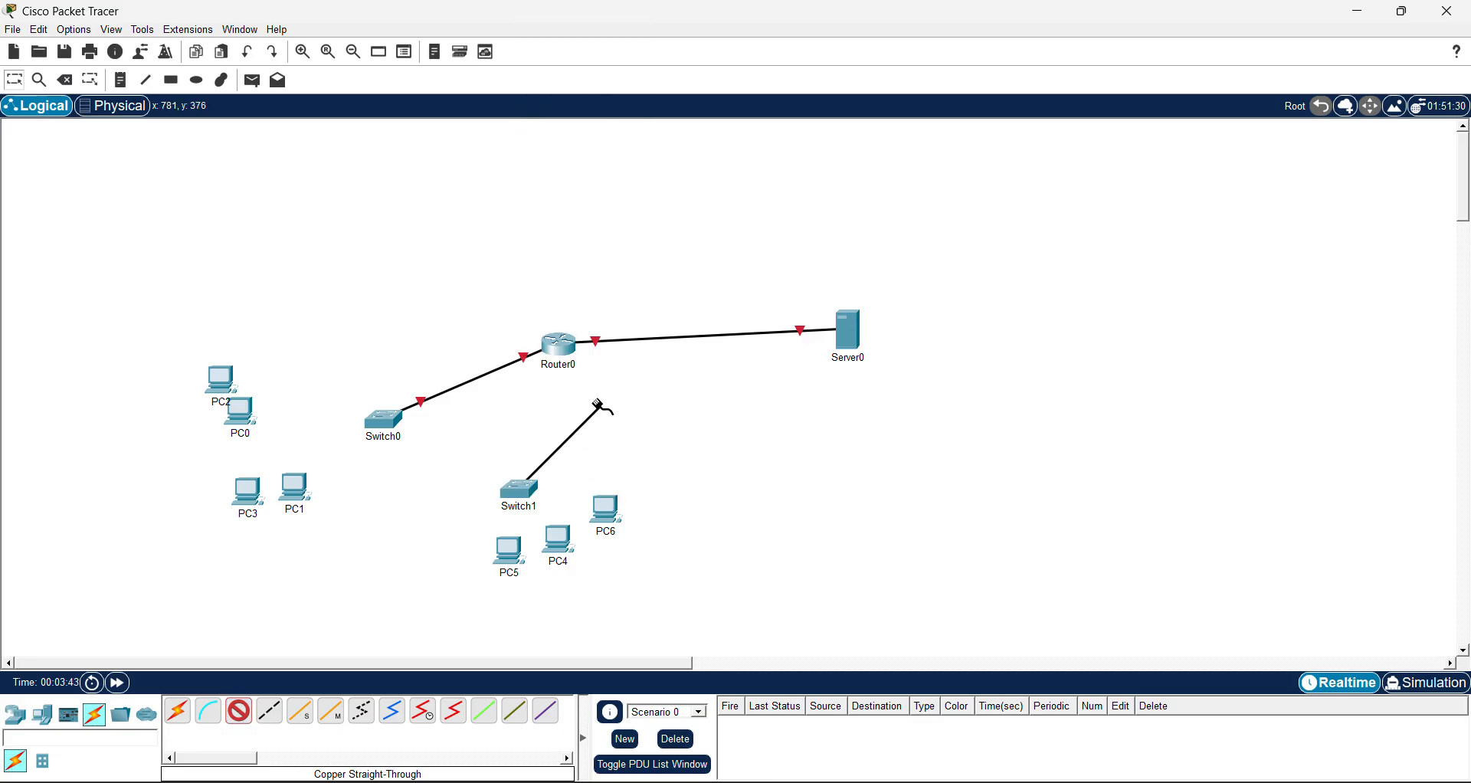
click(557, 341)
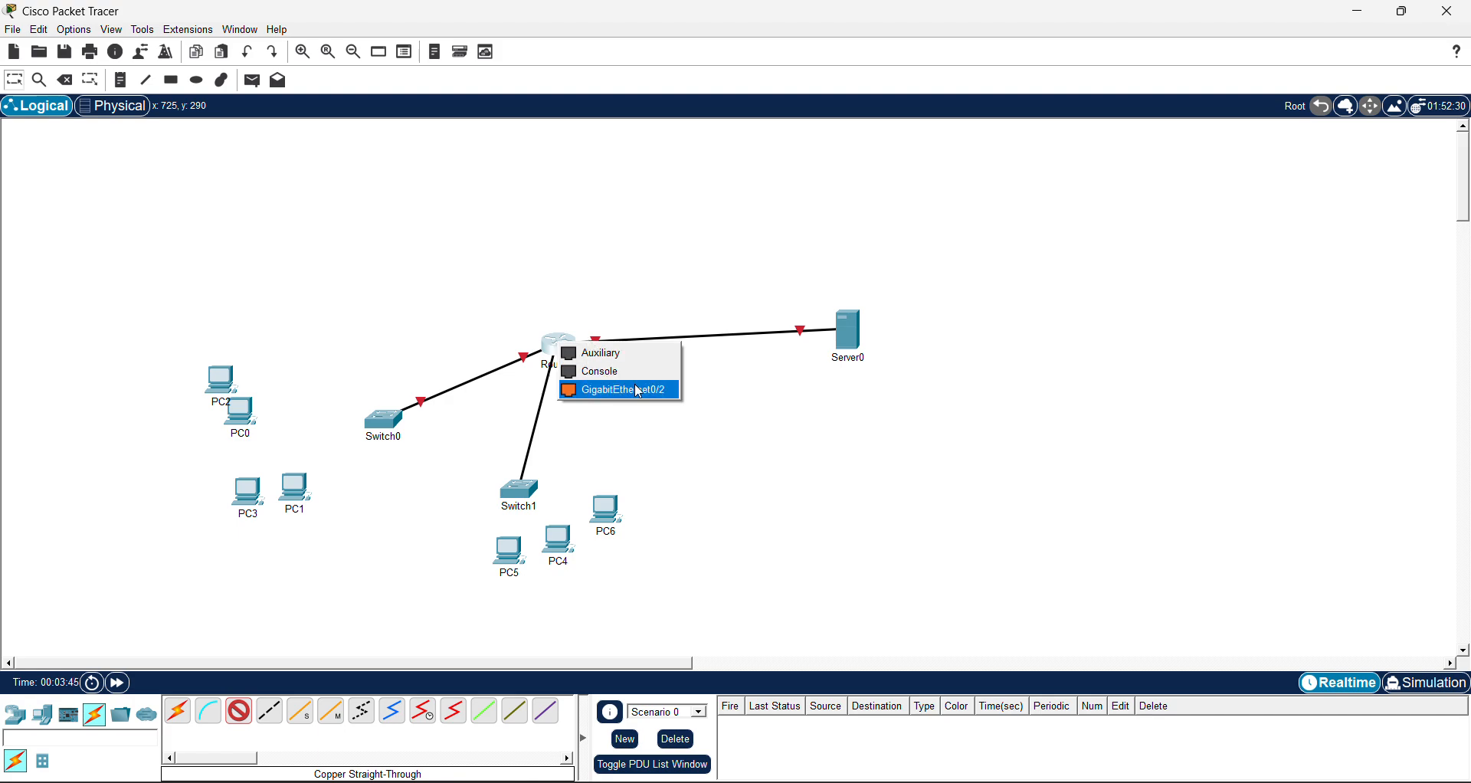
click(630, 386)
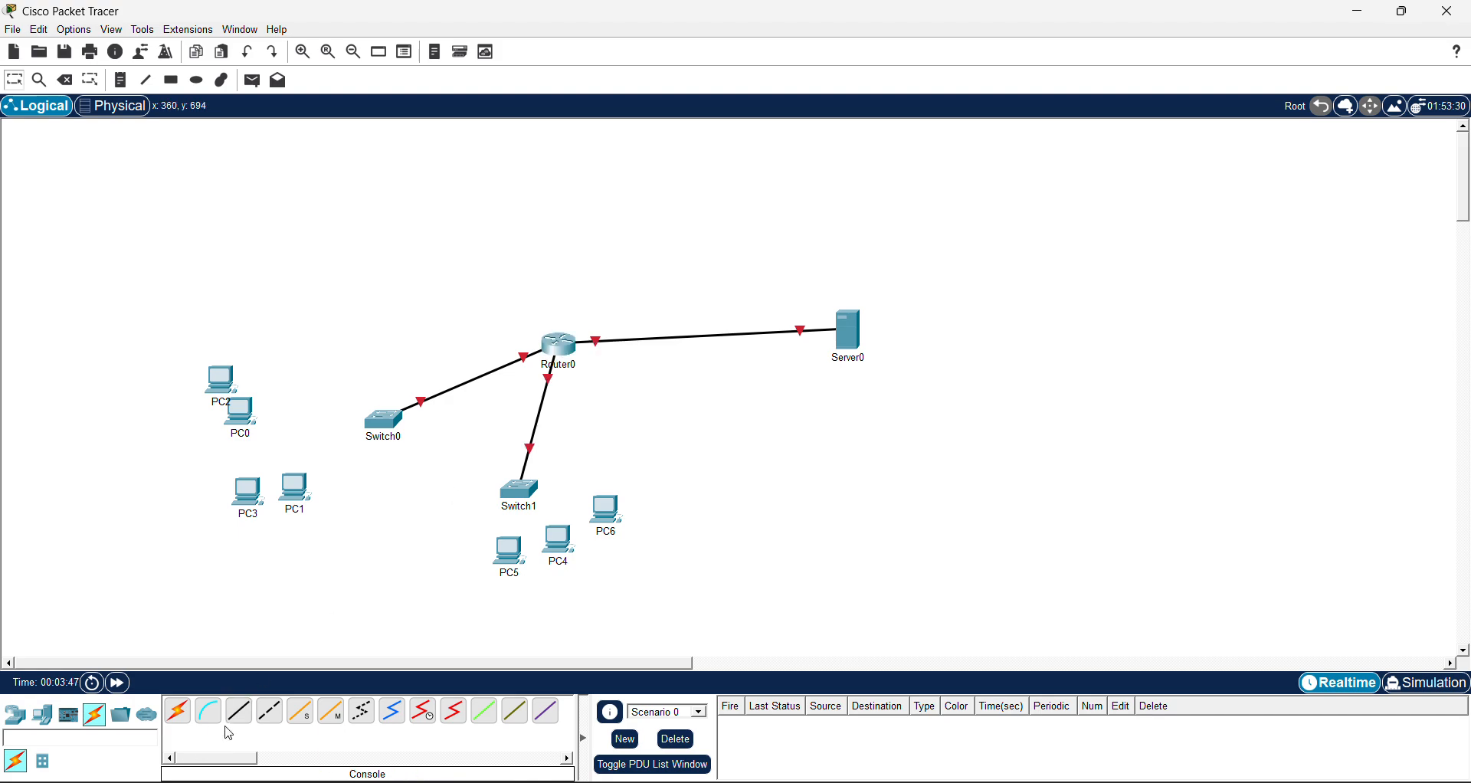
Connect PC5's FastEthernet0 port to Switch1's FastEthernet0/1 port with a copper straight-through cable
click(239, 711)
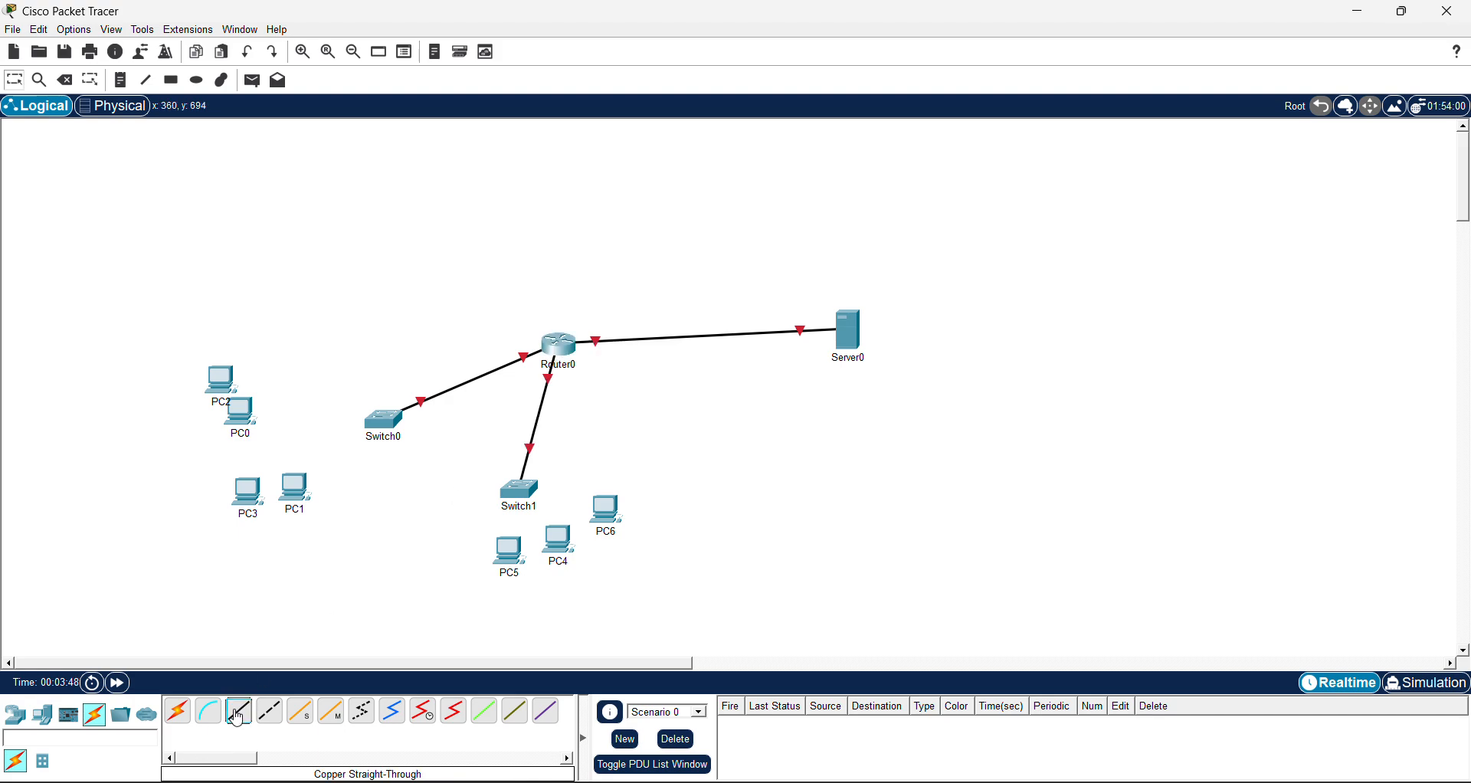
click(509, 547)
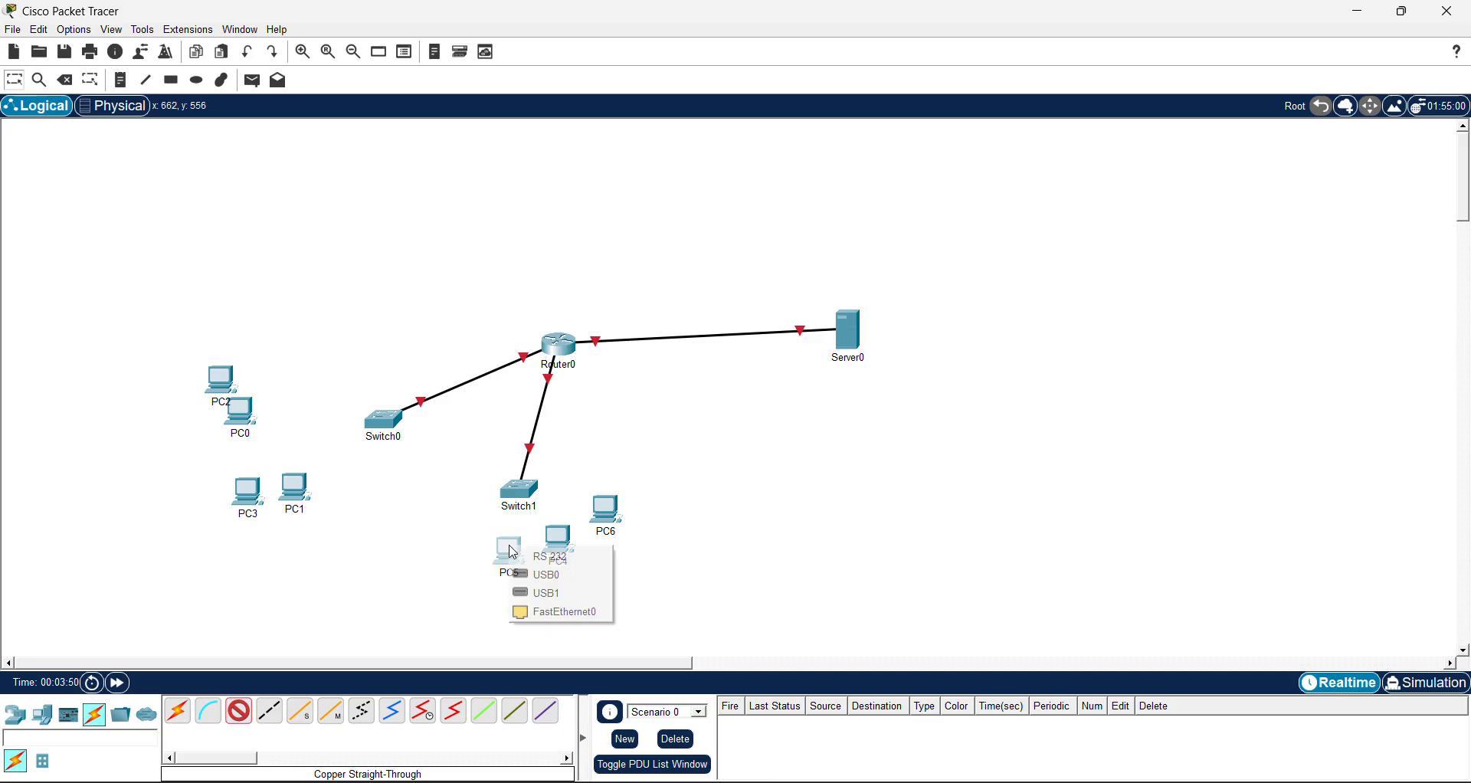
click(549, 613)
click(520, 490)
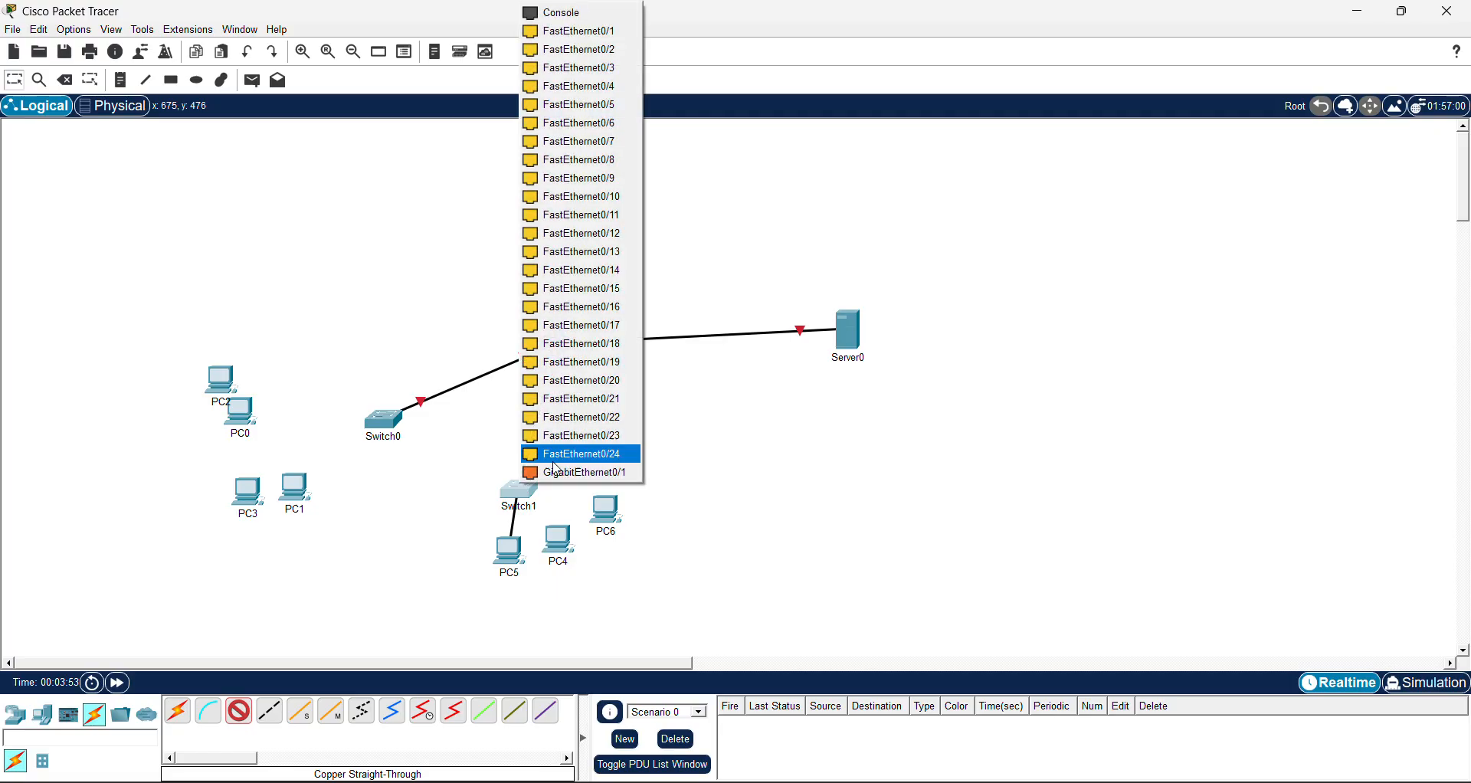
click(628, 51)
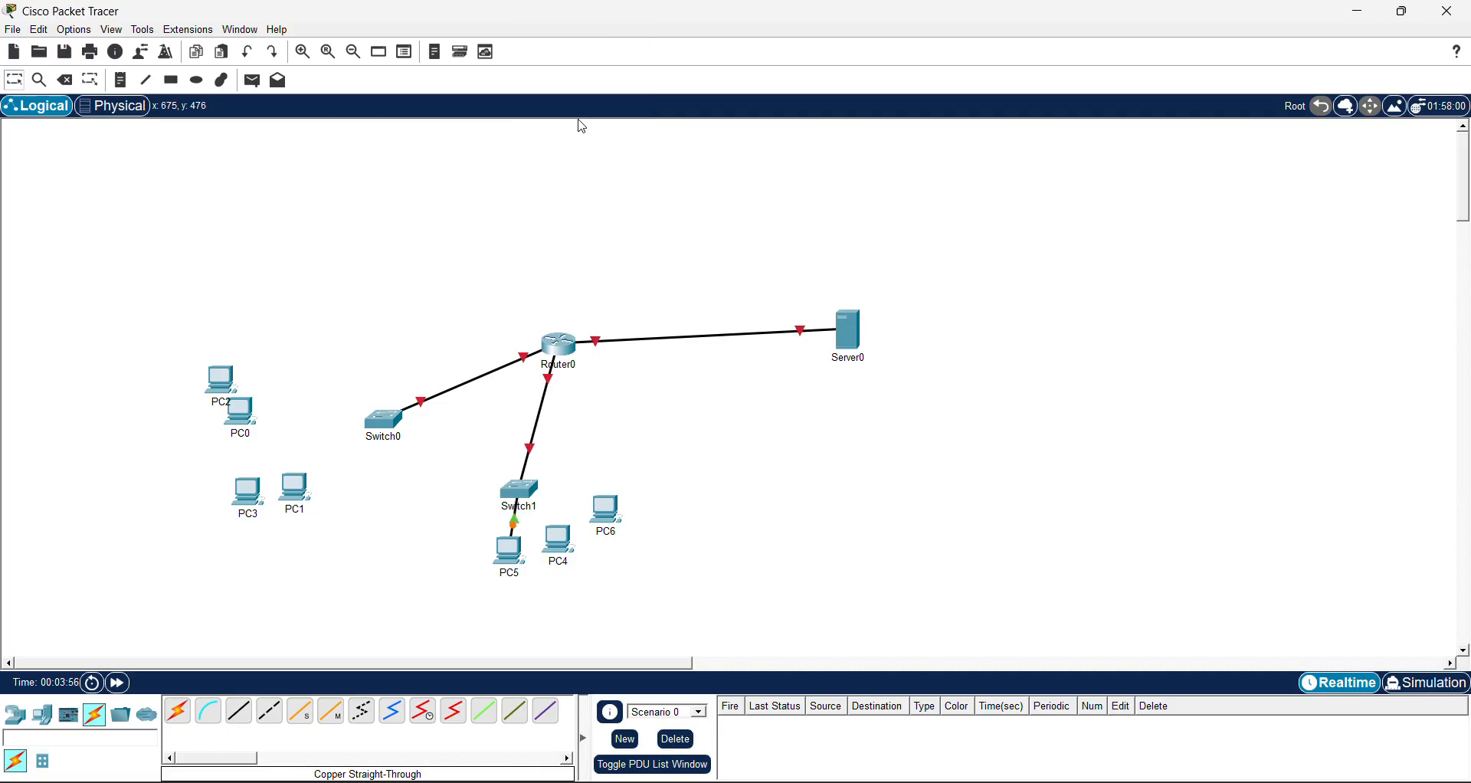
Connect PC4's FastEthernet0 port to Switch1's FastEthernet0/2 port with a copper straight-through cable
click(237, 713)
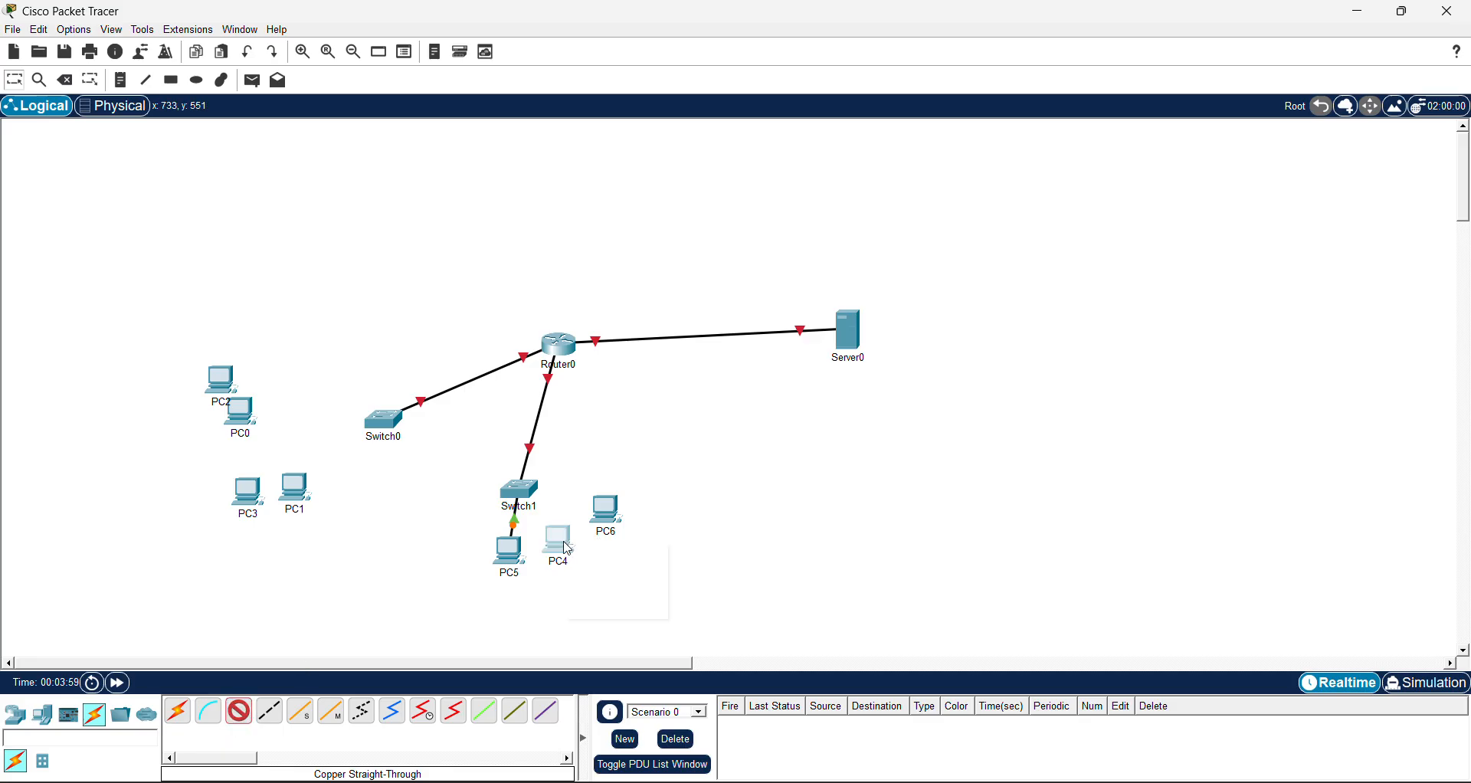
click(613, 609)
click(520, 490)
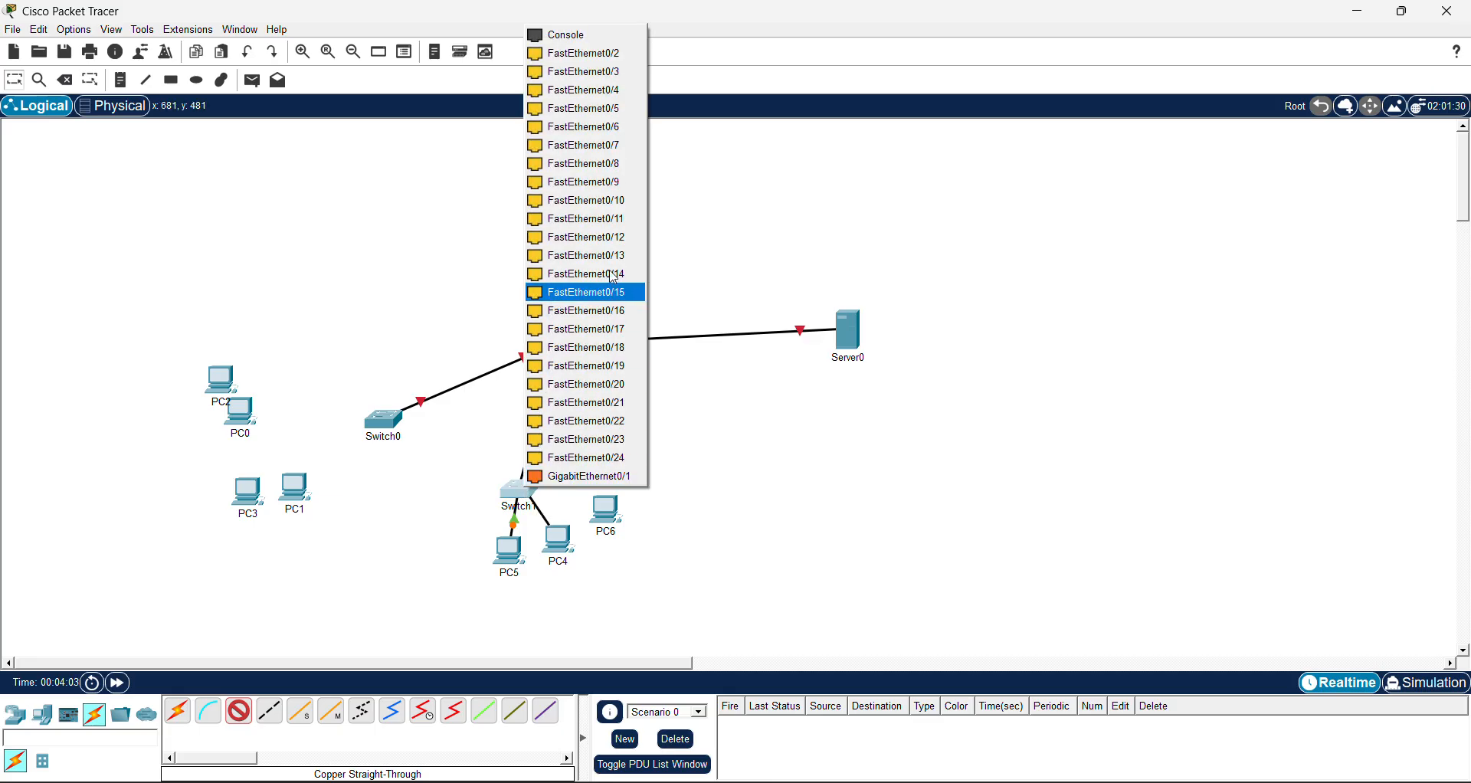
click(612, 60)
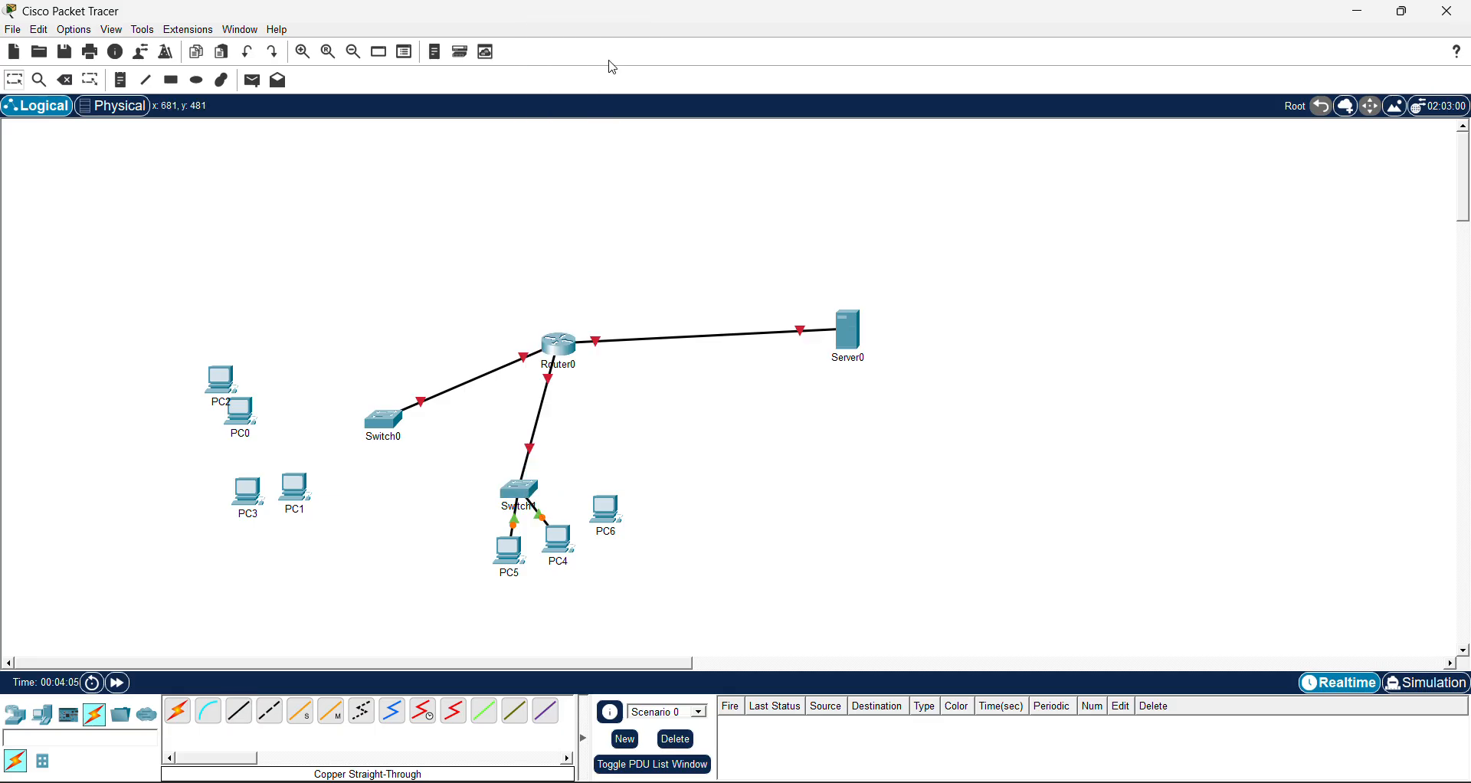
Connect PC6's FastEthernet0 port to Switch1's FastEthernet0/3 port with a copper straight-through cable
click(239, 710)
click(605, 509)
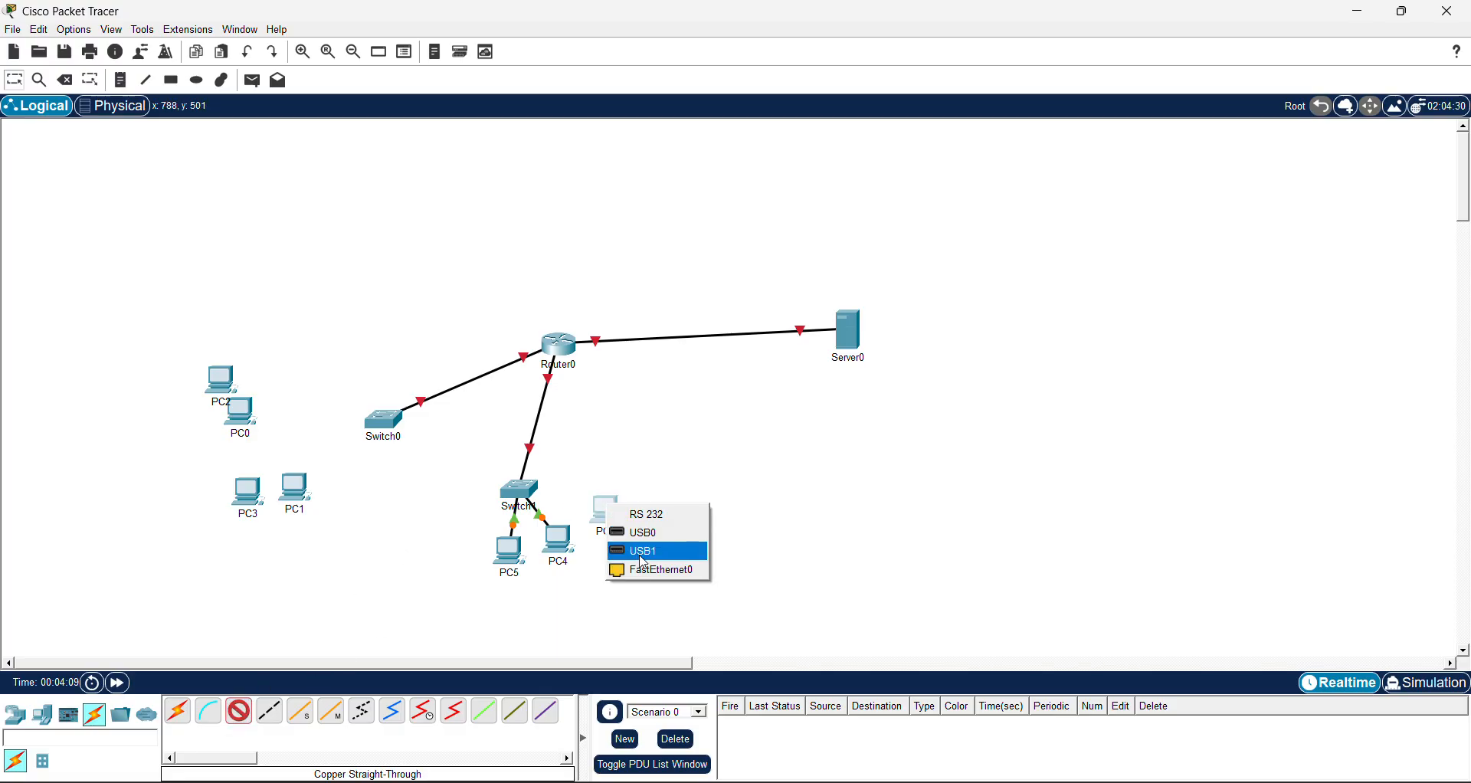
click(647, 570)
click(519, 491)
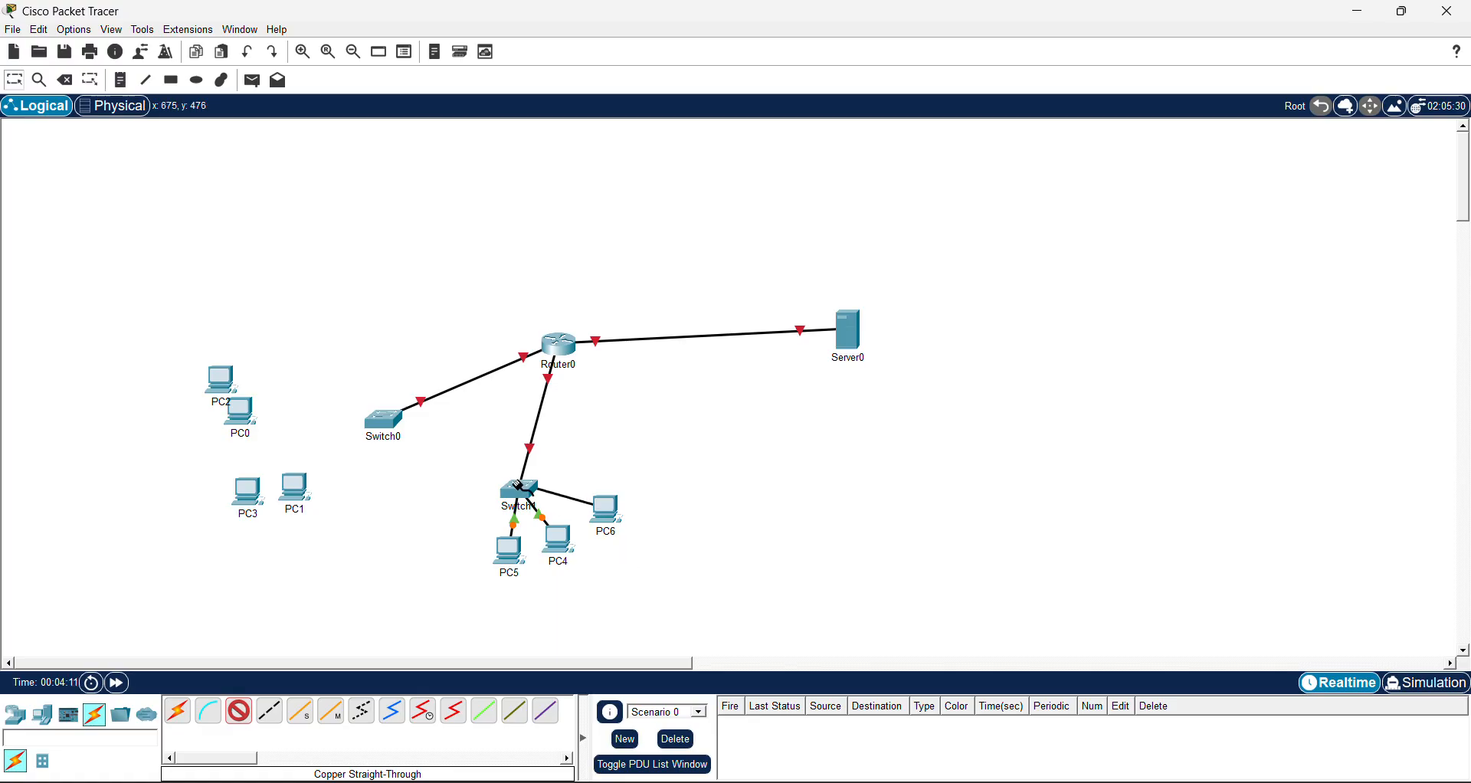
click(519, 486)
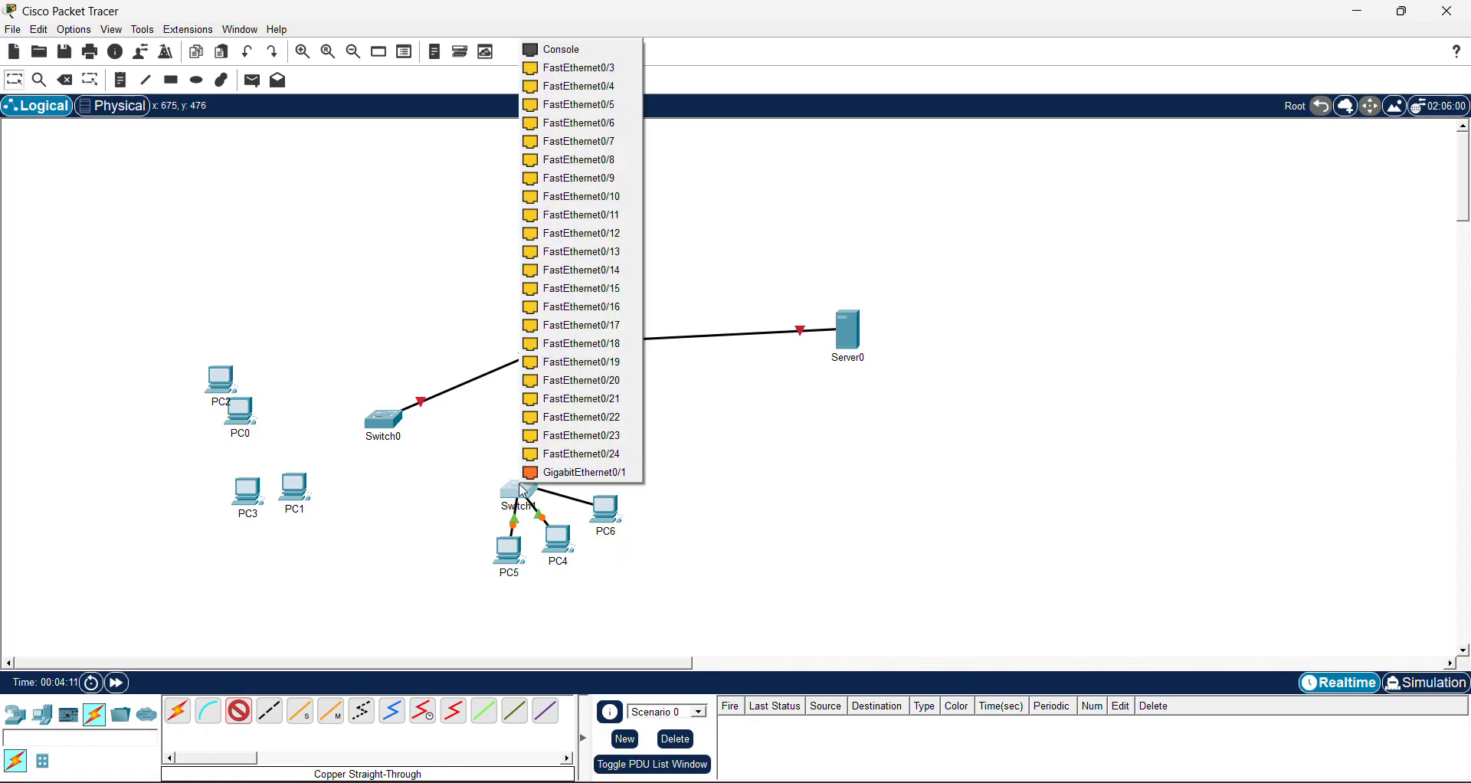
click(606, 71)
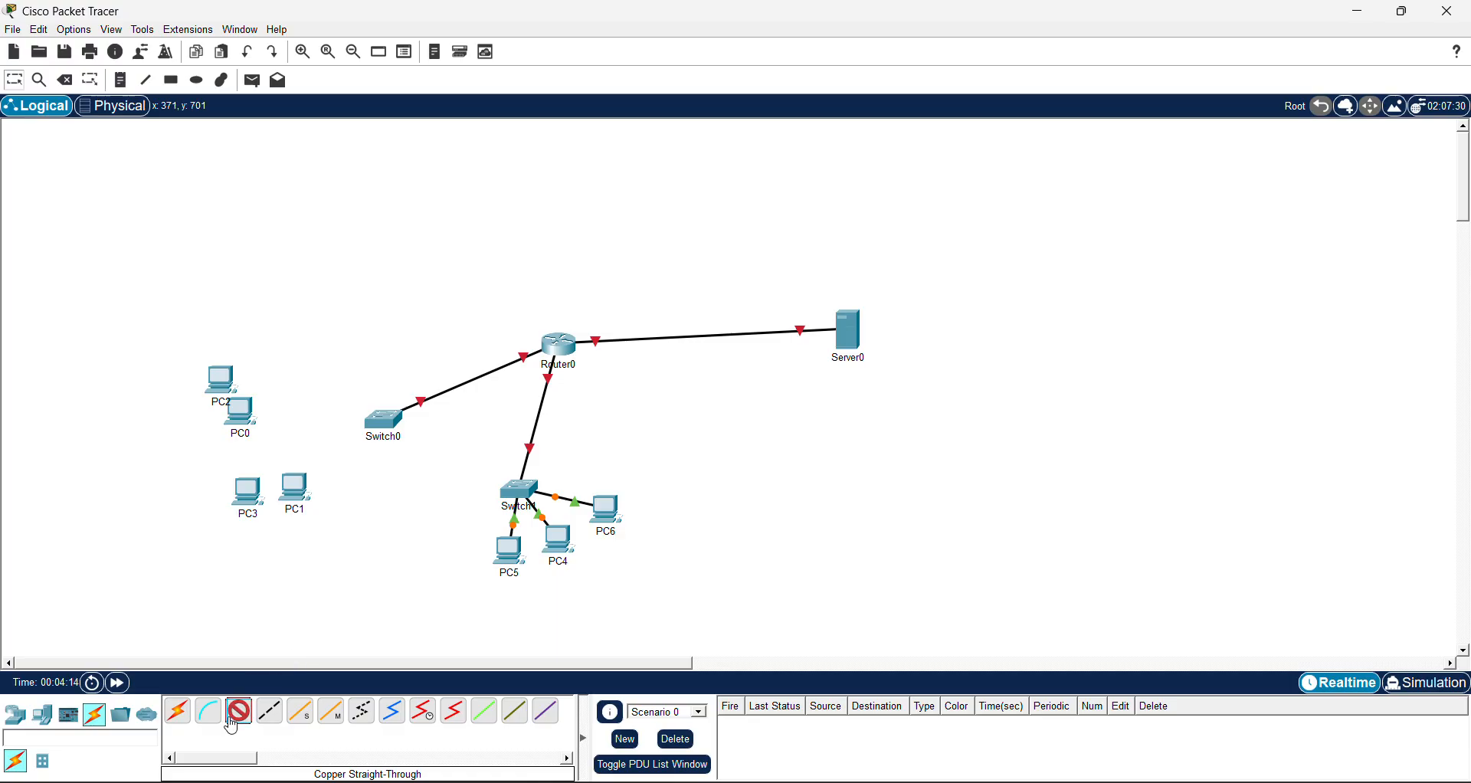
Connect PC1's FastEthernet0 port to Switch0's FastEthernet0/1 port with a copper straight-through cable
click(295, 488)
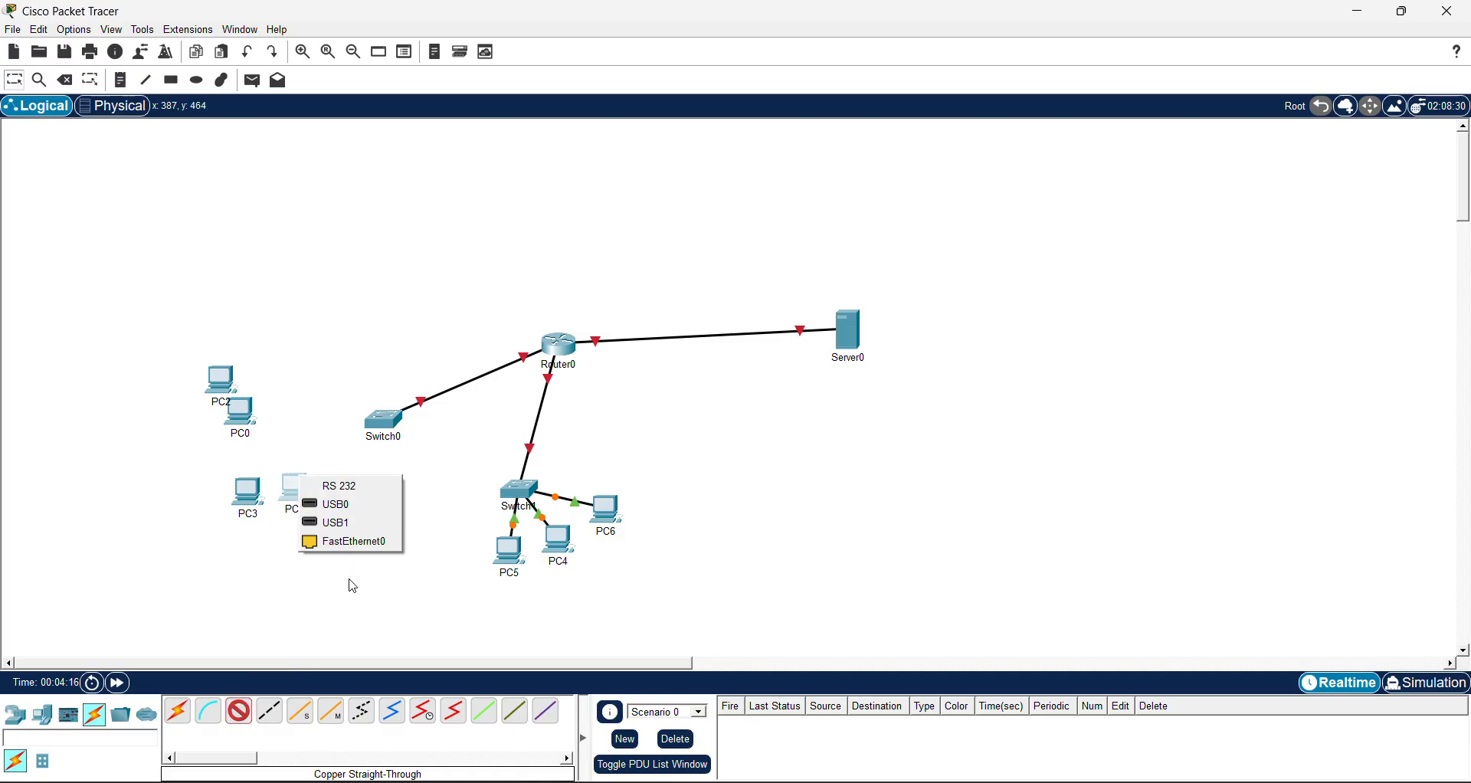
click(354, 541)
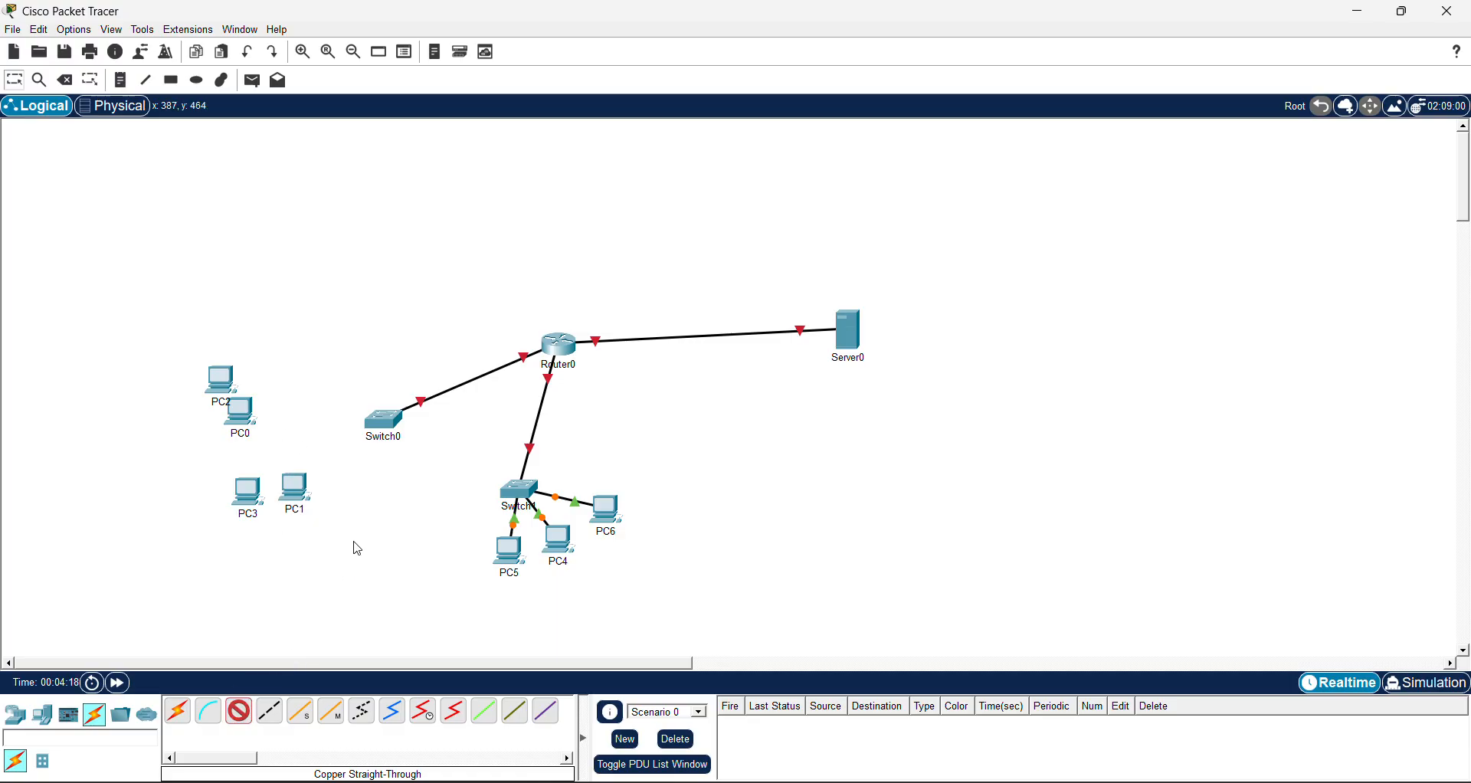
click(385, 419)
click(473, 34)
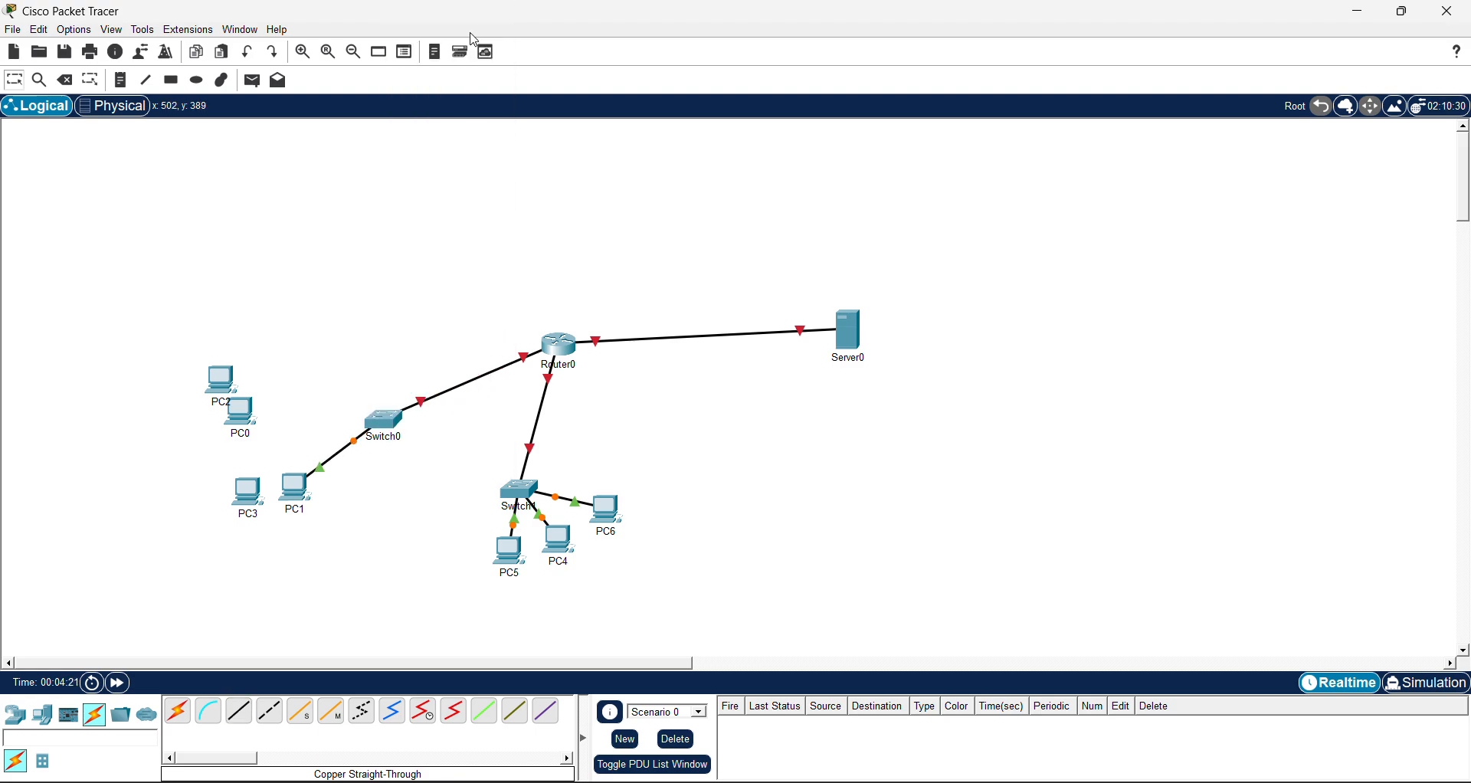
Connect PC3's FastEthernet0 port to Switch0's FastEthernet0/2 port with a copper straight-through cable, and move PC1 and PC3 beneath Switch0
click(241, 709)
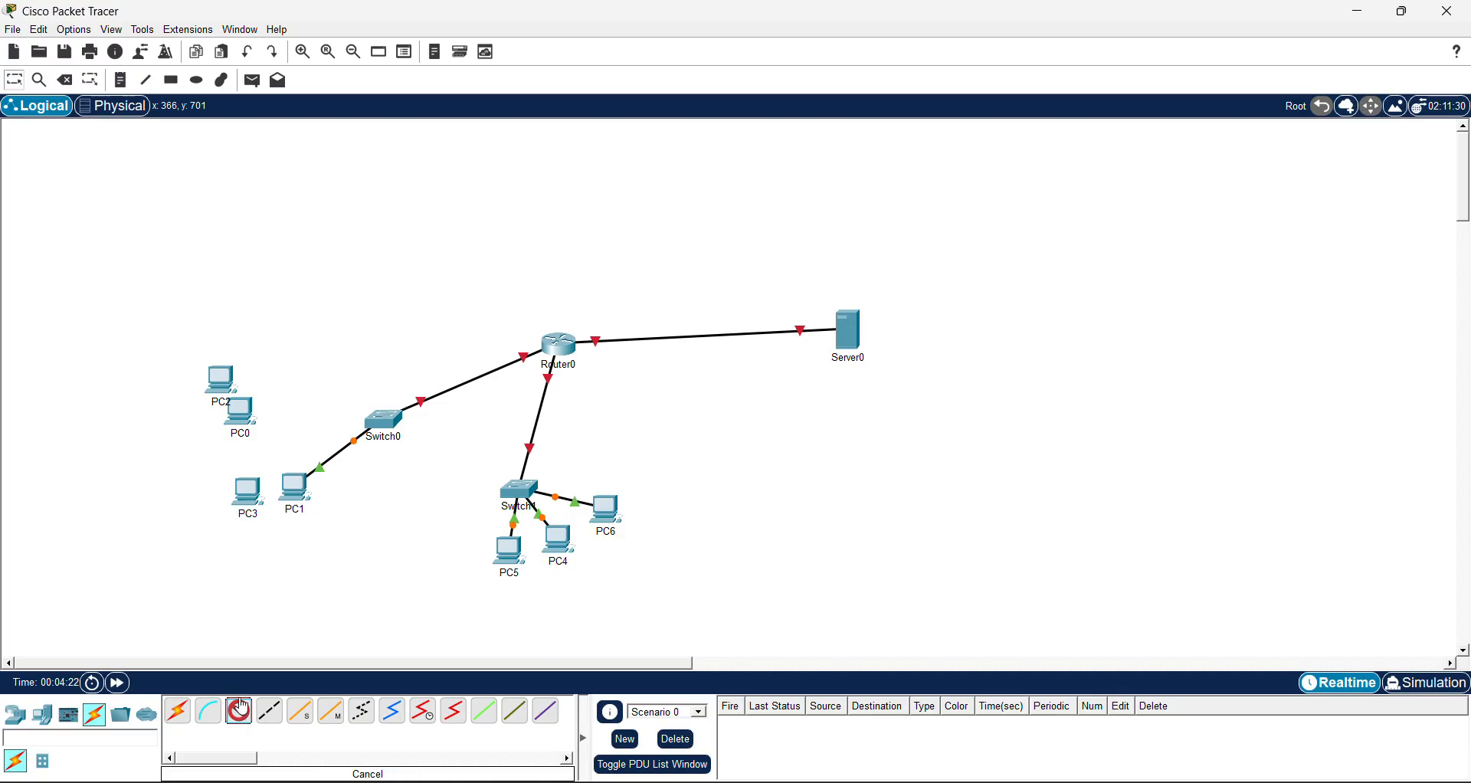
click(254, 497)
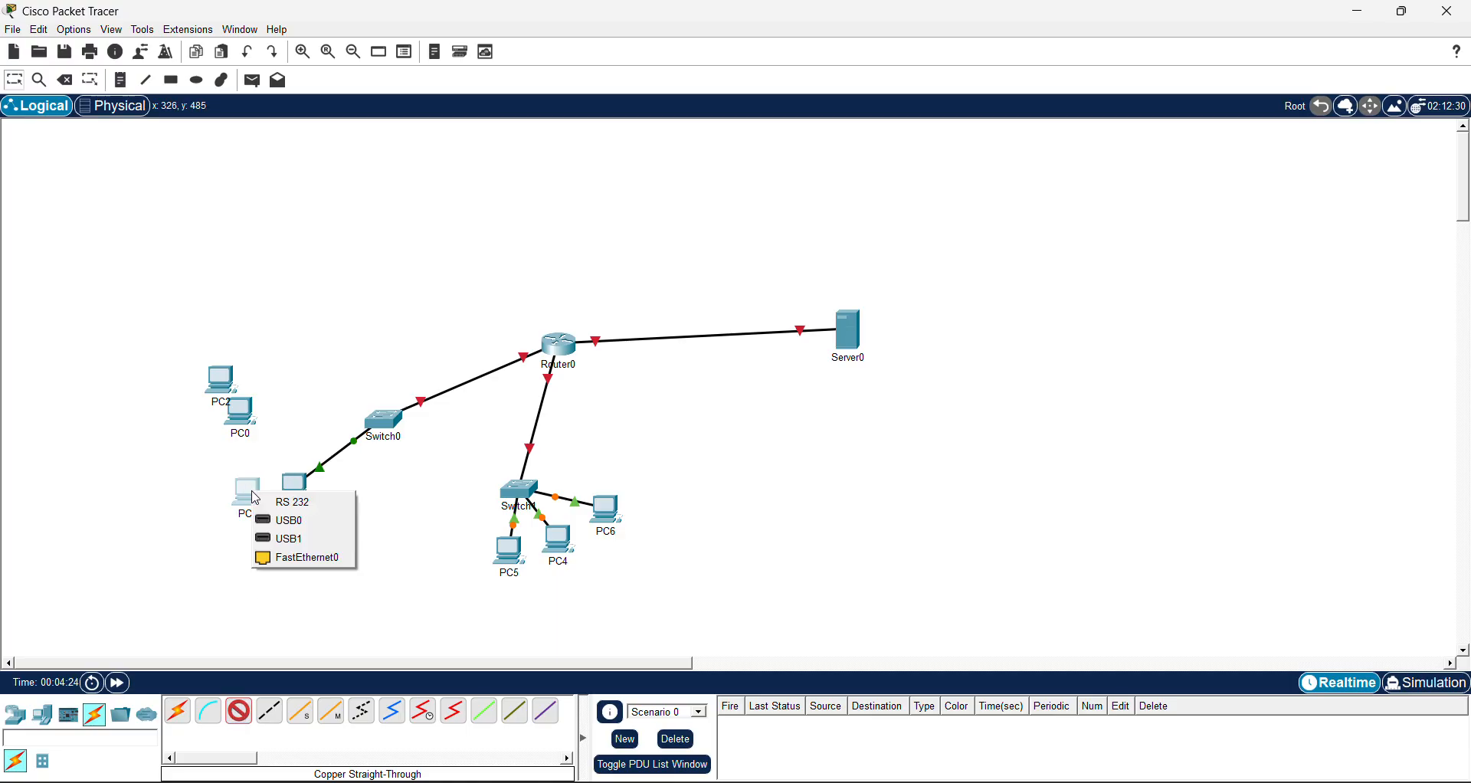
click(295, 557)
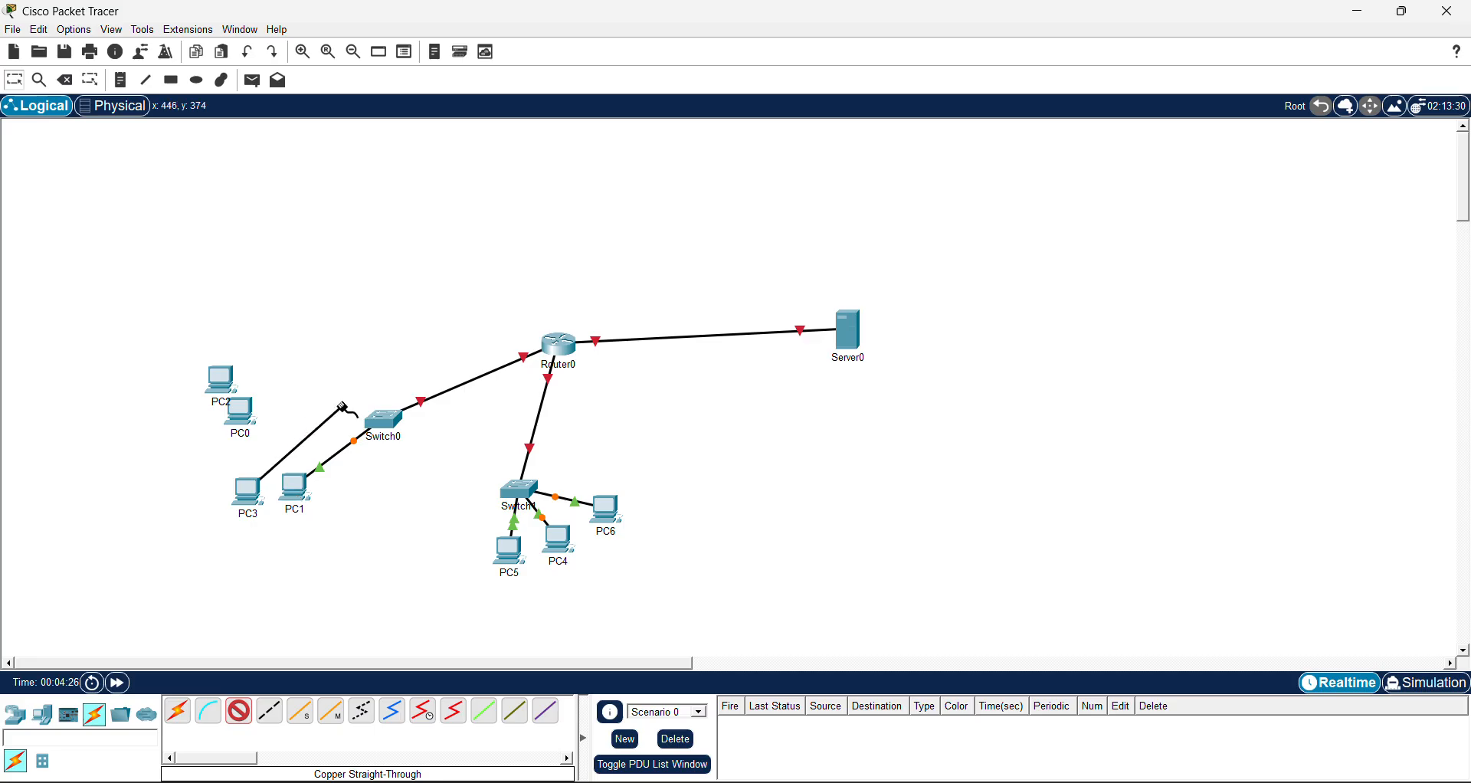
click(381, 420)
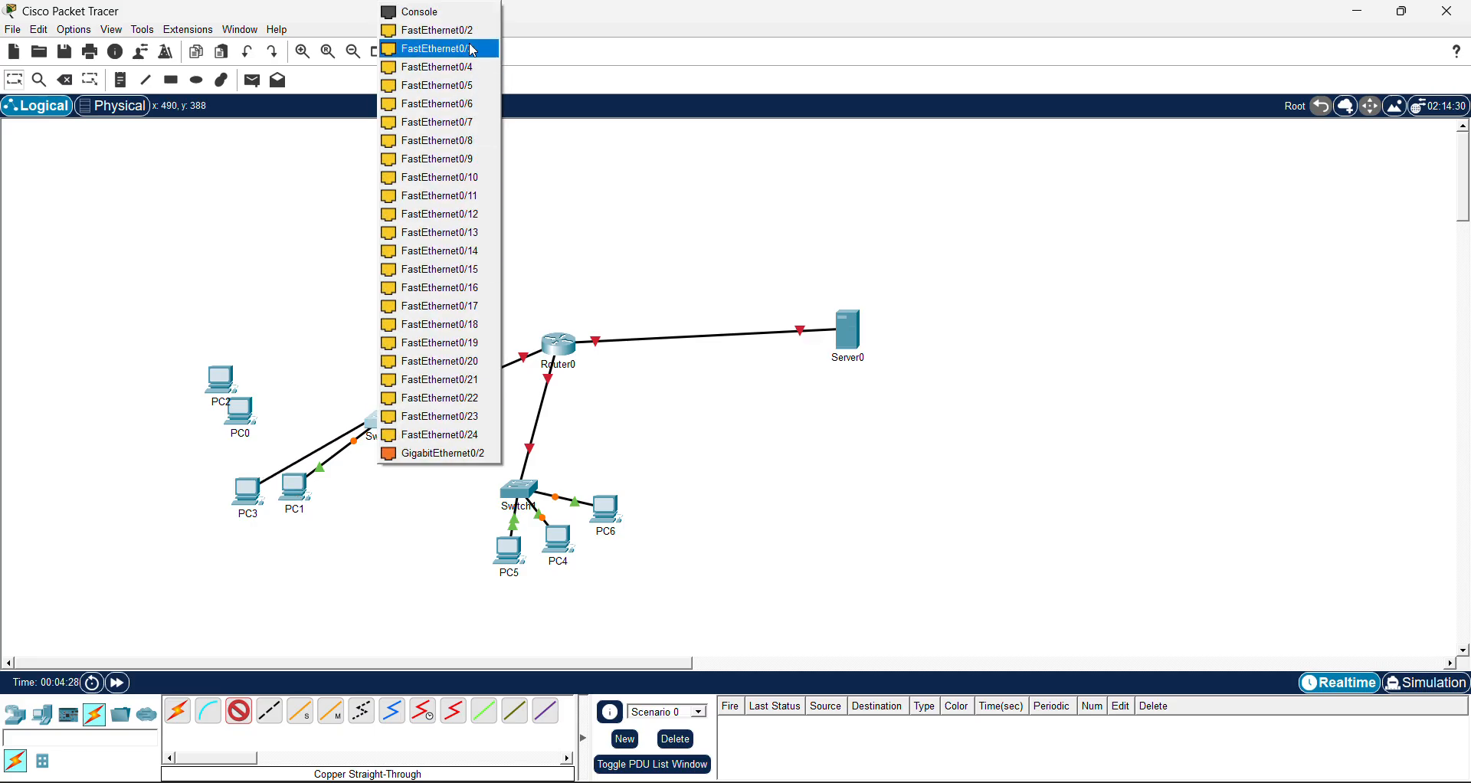
click(473, 49)
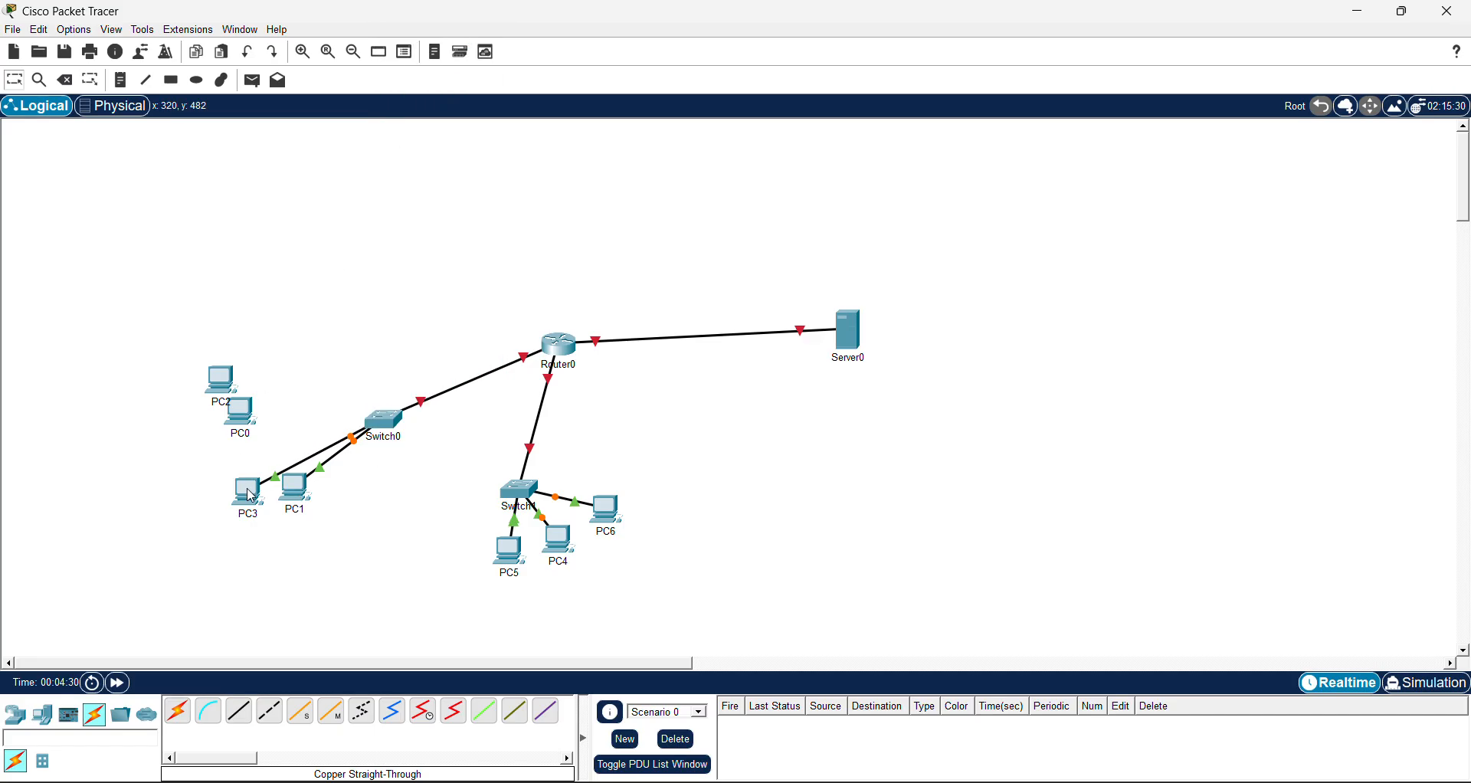
drag(295, 493, 374, 502)
drag(241, 500, 317, 496)
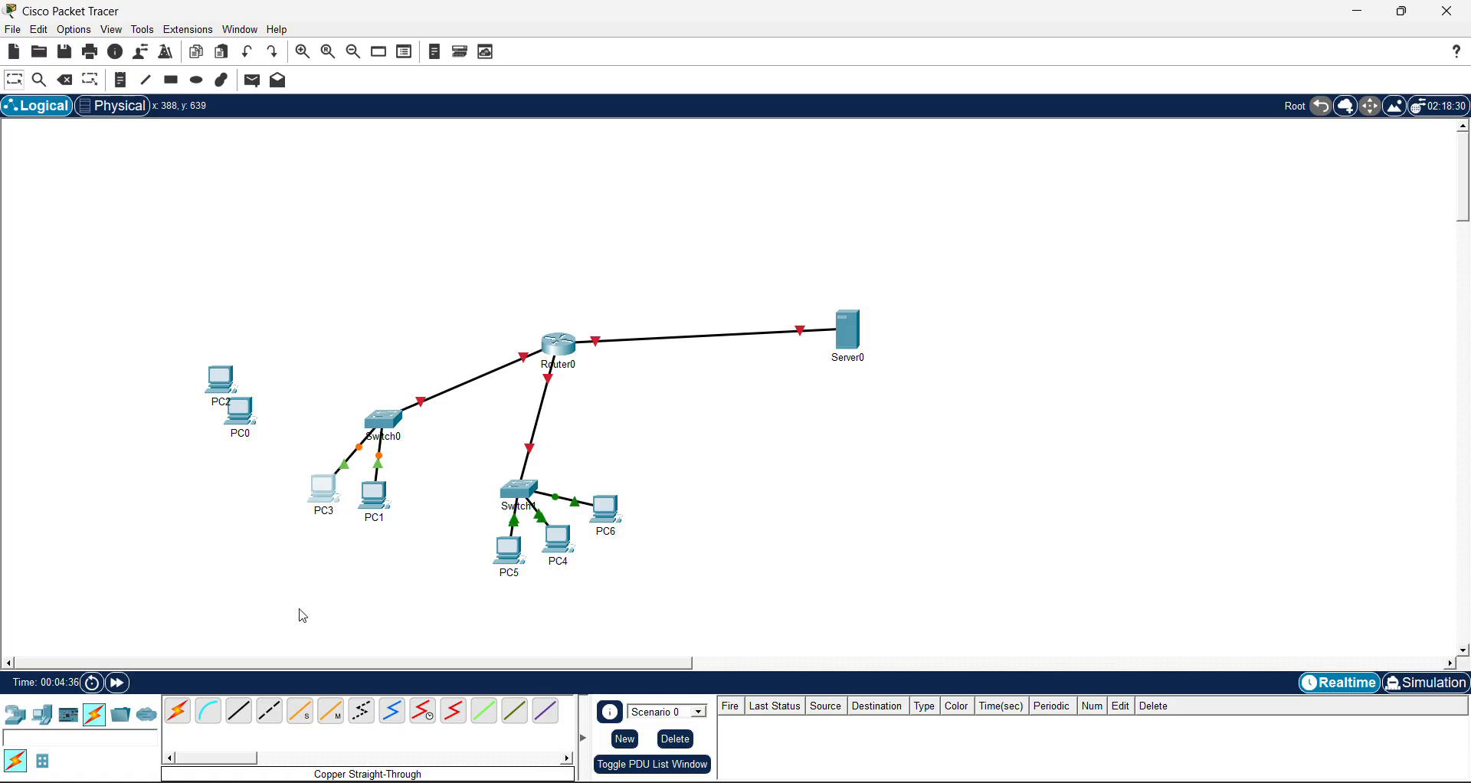
Connect PC0's FastEthernet0 port to Switch0's FastEthernet0/3 port with a copper straight-through cable
click(239, 711)
click(245, 414)
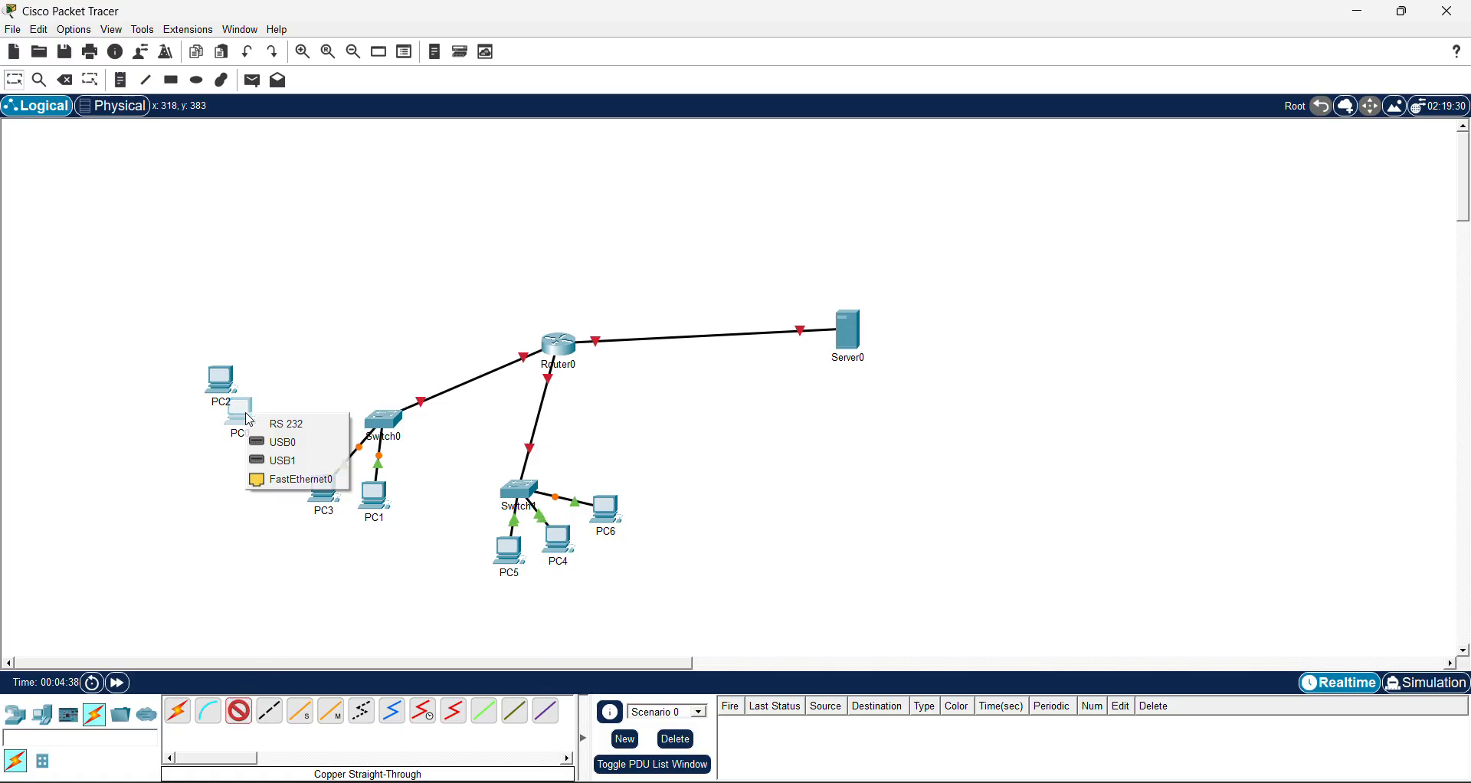
click(294, 486)
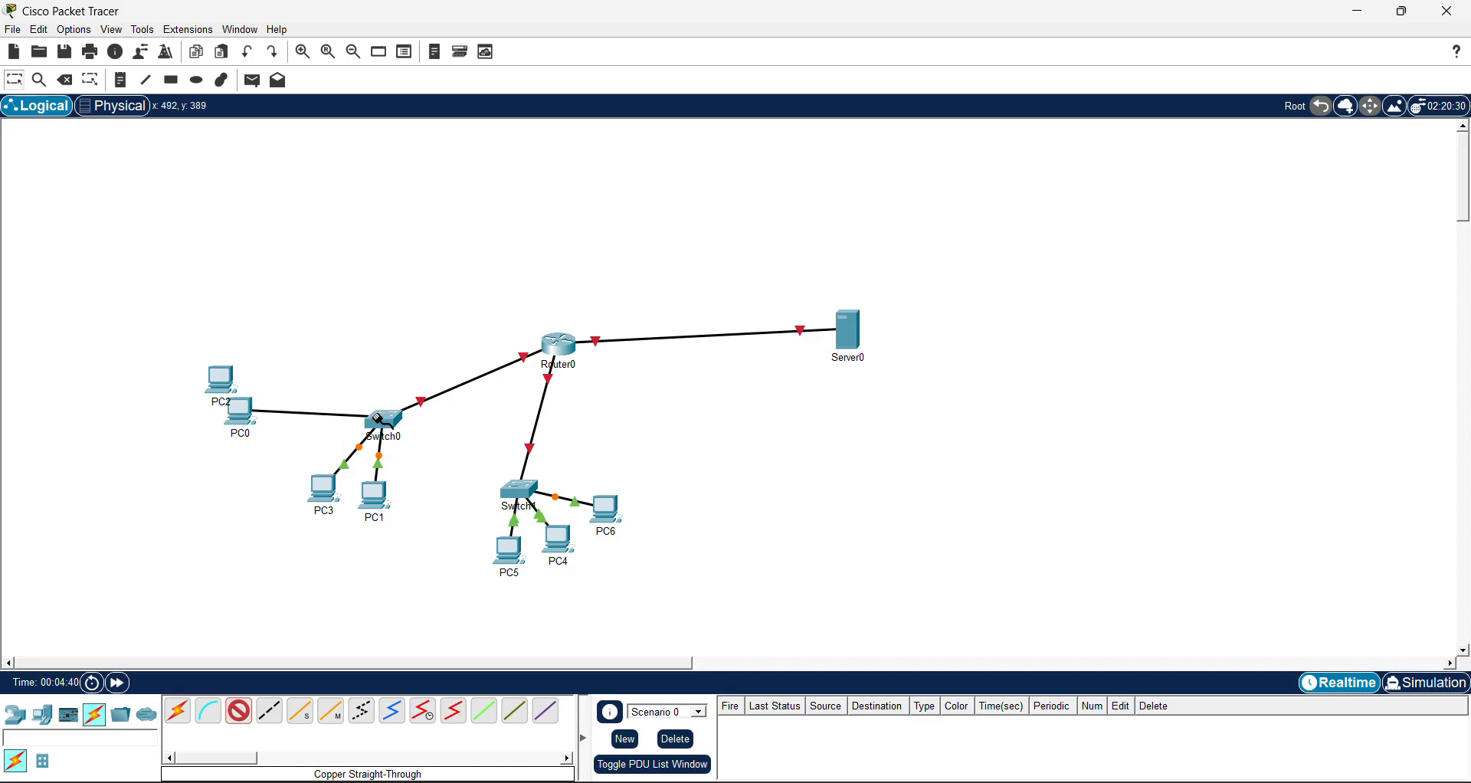
click(381, 420)
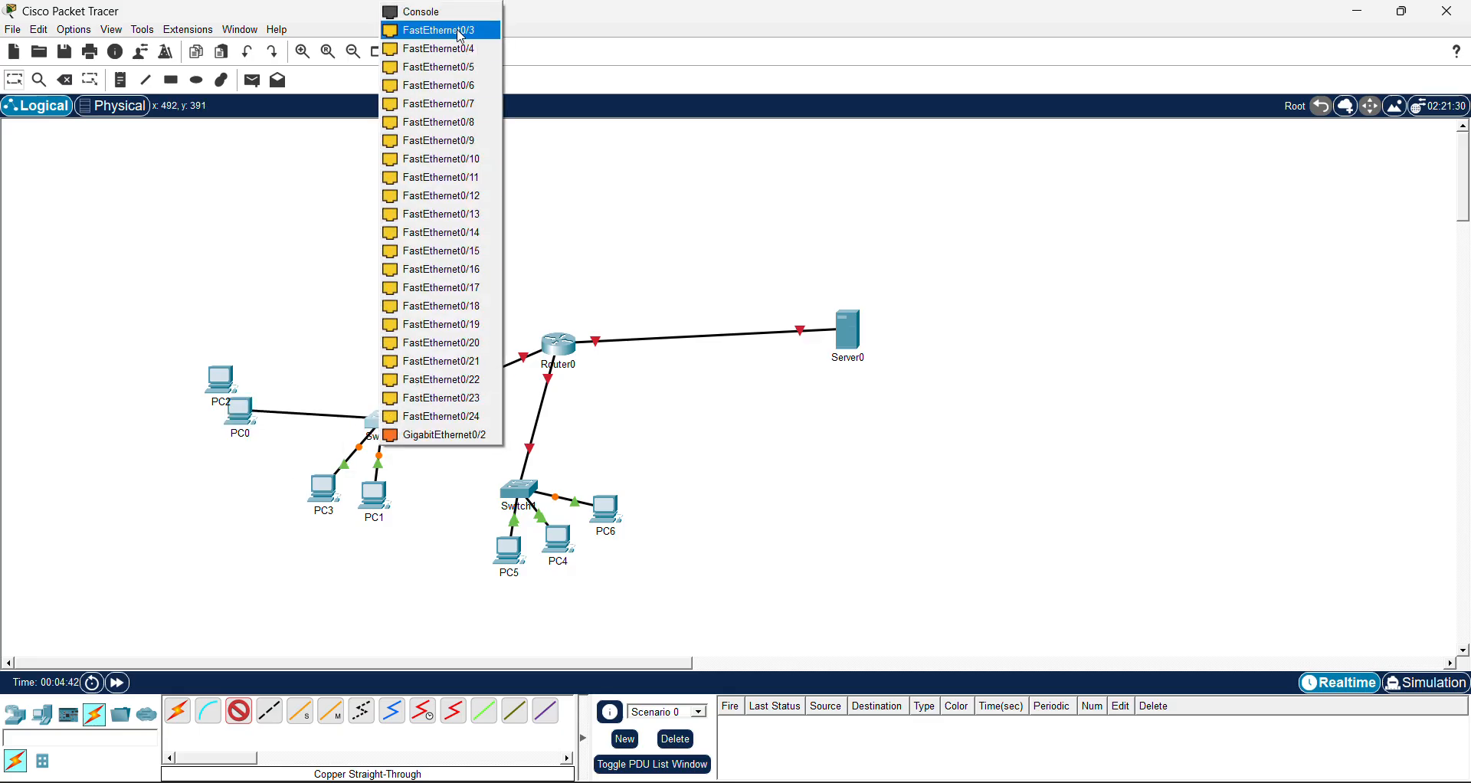
click(461, 36)
Move PC2 below PC0 and connect its FastEthernet0 port to Switch0's FastEthernet0/4 port with a copper straight-through cable
drag(220, 384, 259, 461)
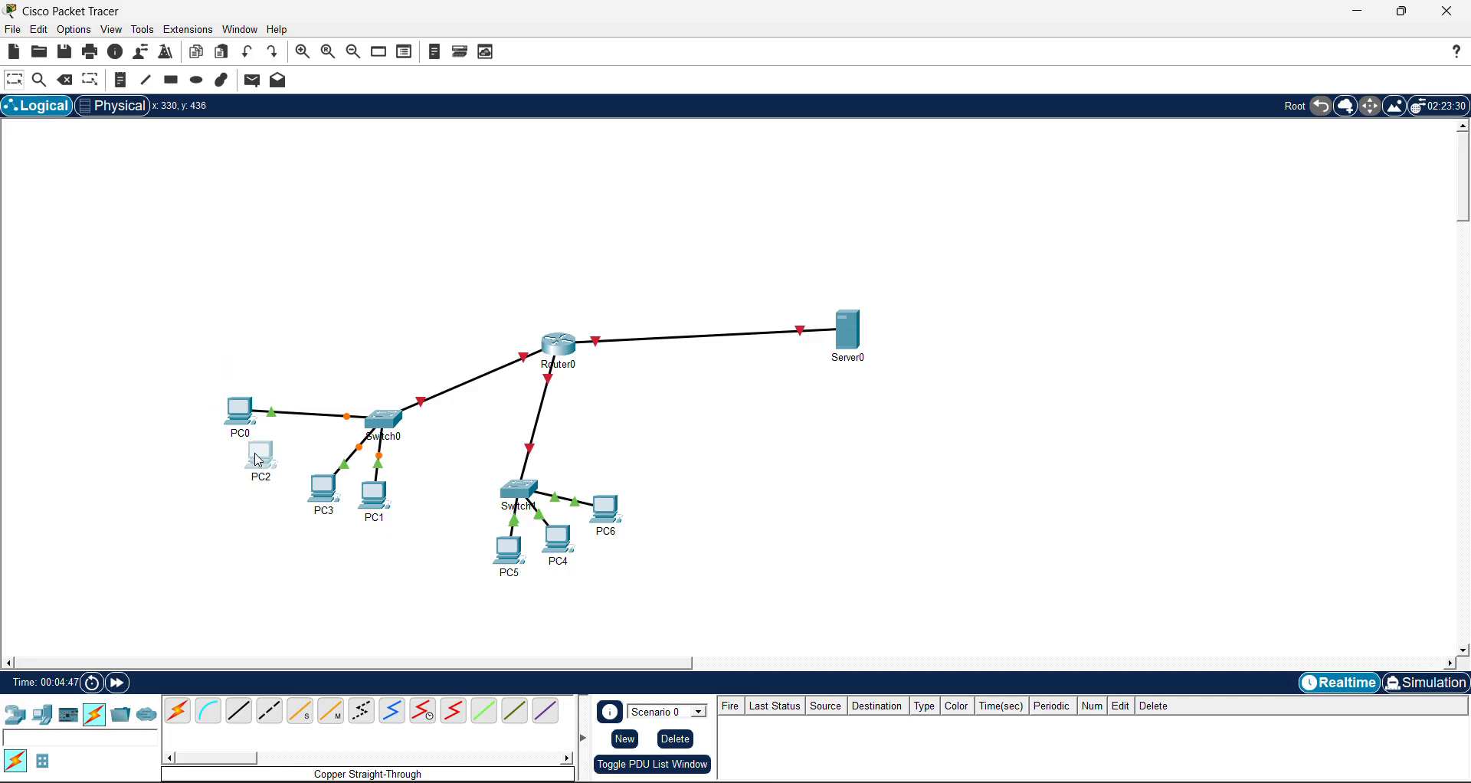
click(239, 711)
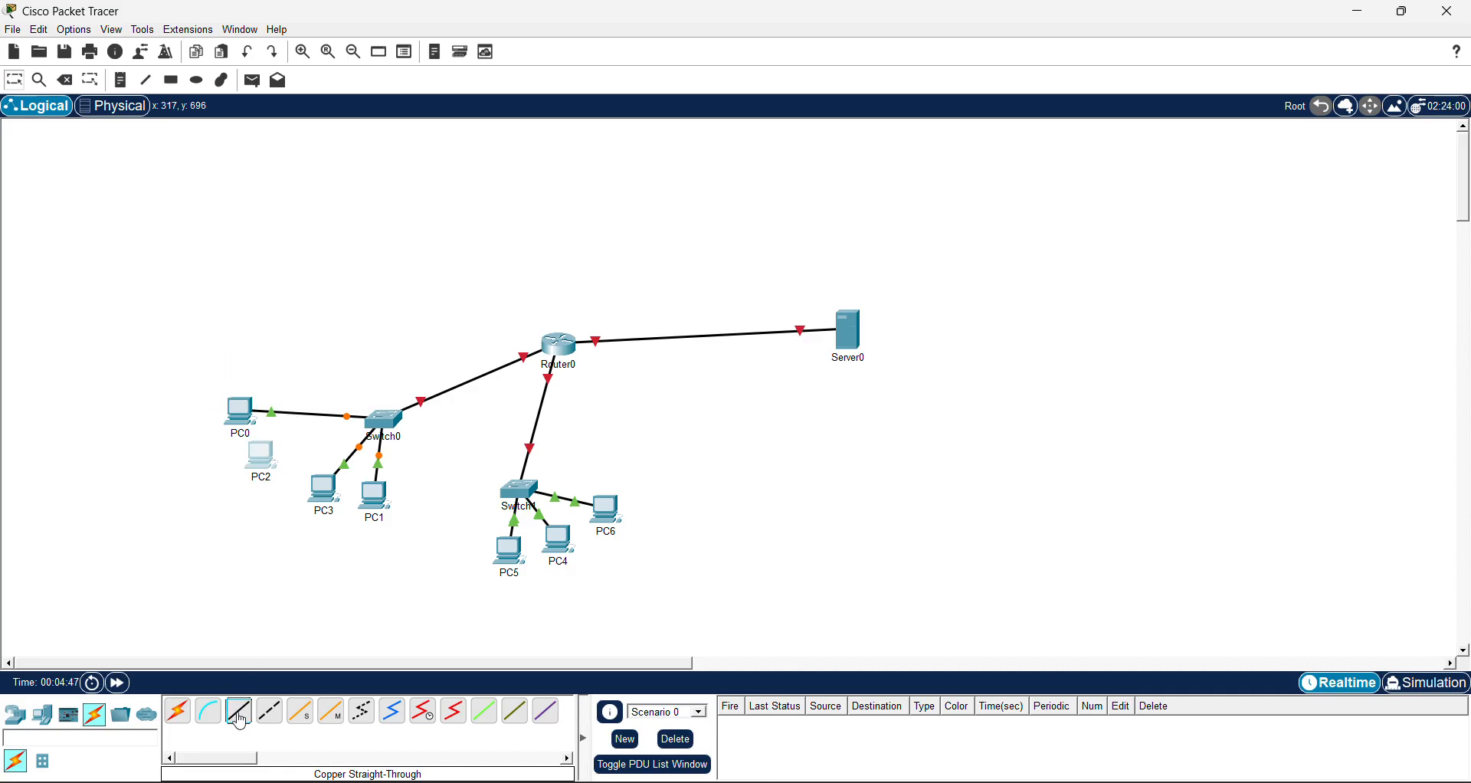
click(259, 455)
click(311, 517)
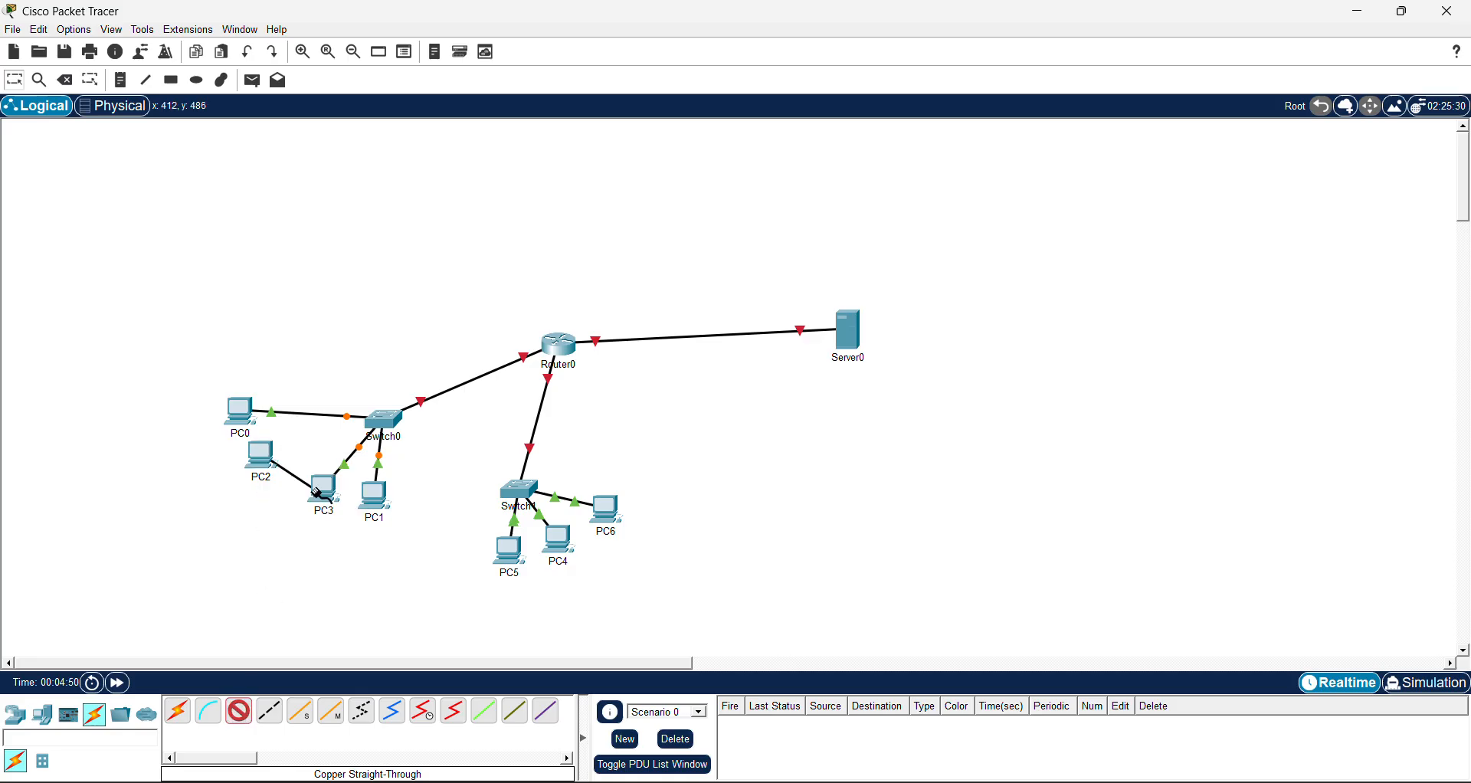
click(379, 418)
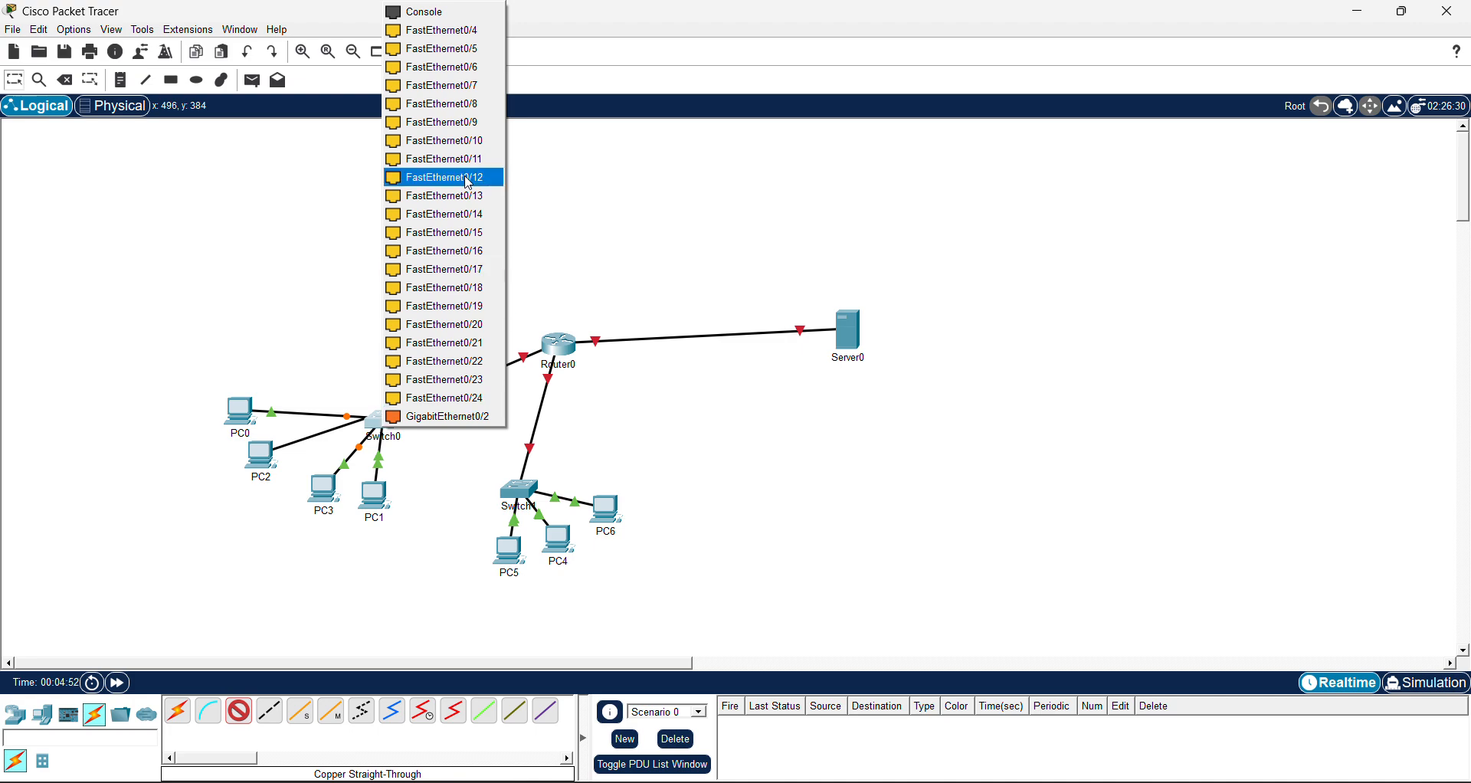
click(492, 35)
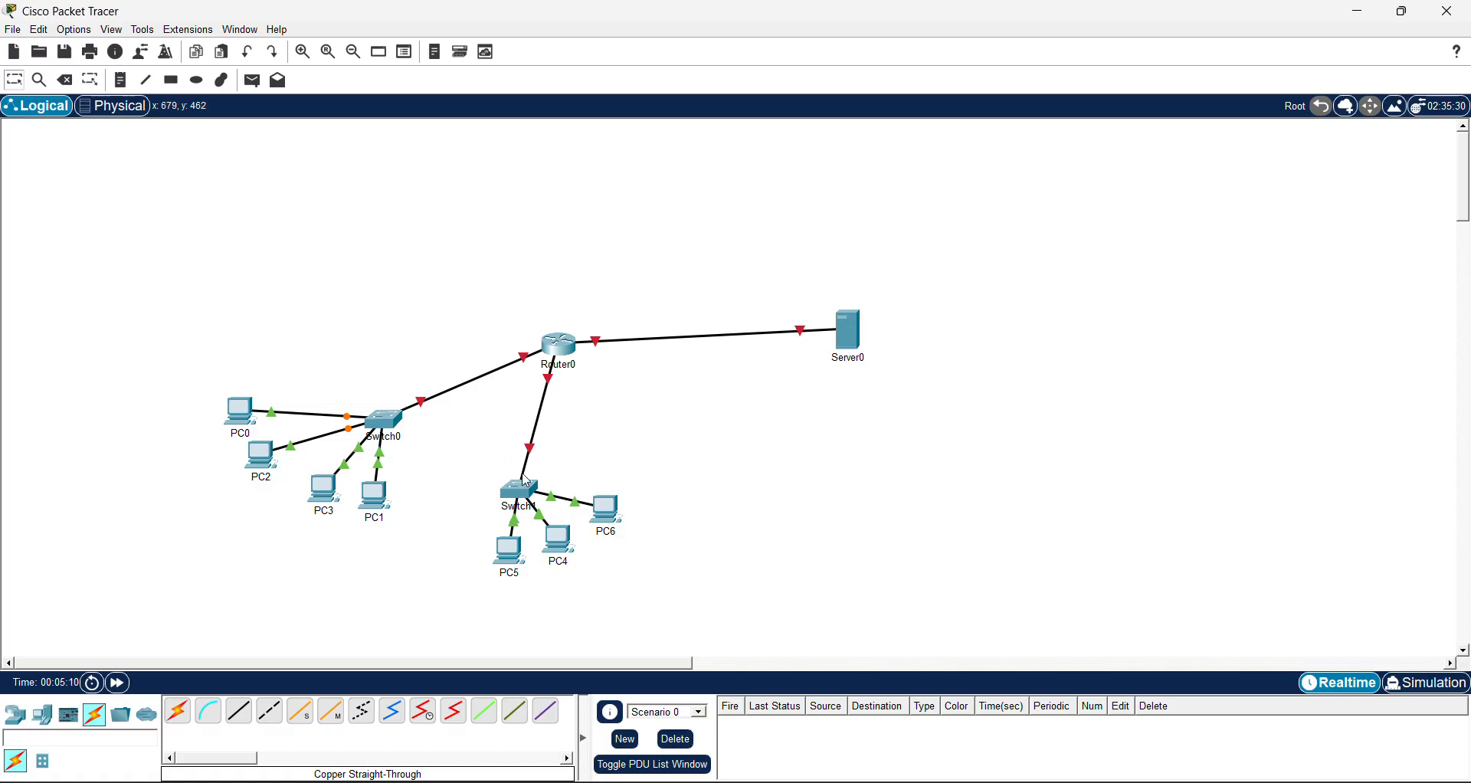
Place a two-line note above Switch0 reading "VLAN 15" and "VLAN 30"
mouse_move(534, 528)
mouse_move(539, 491)
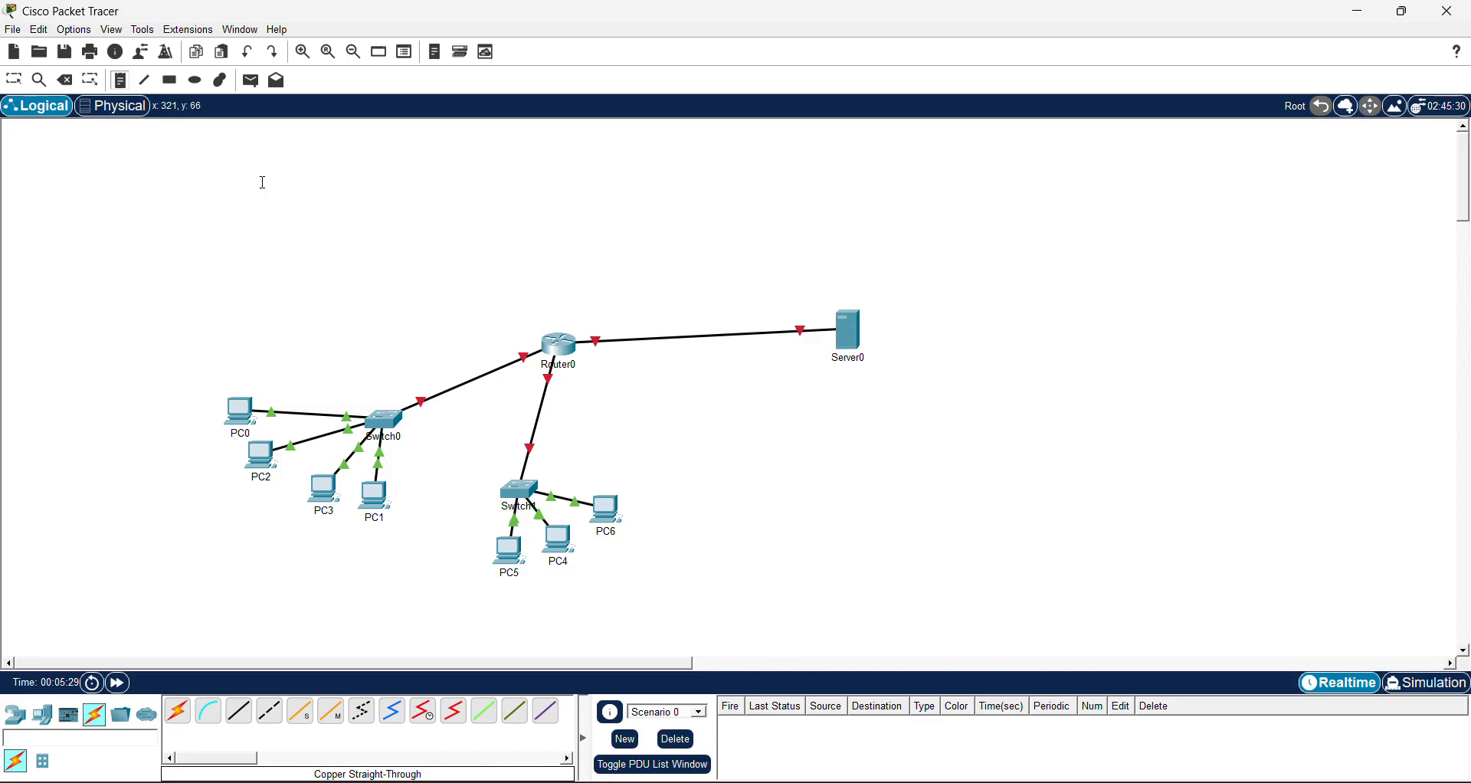
click(310, 351)
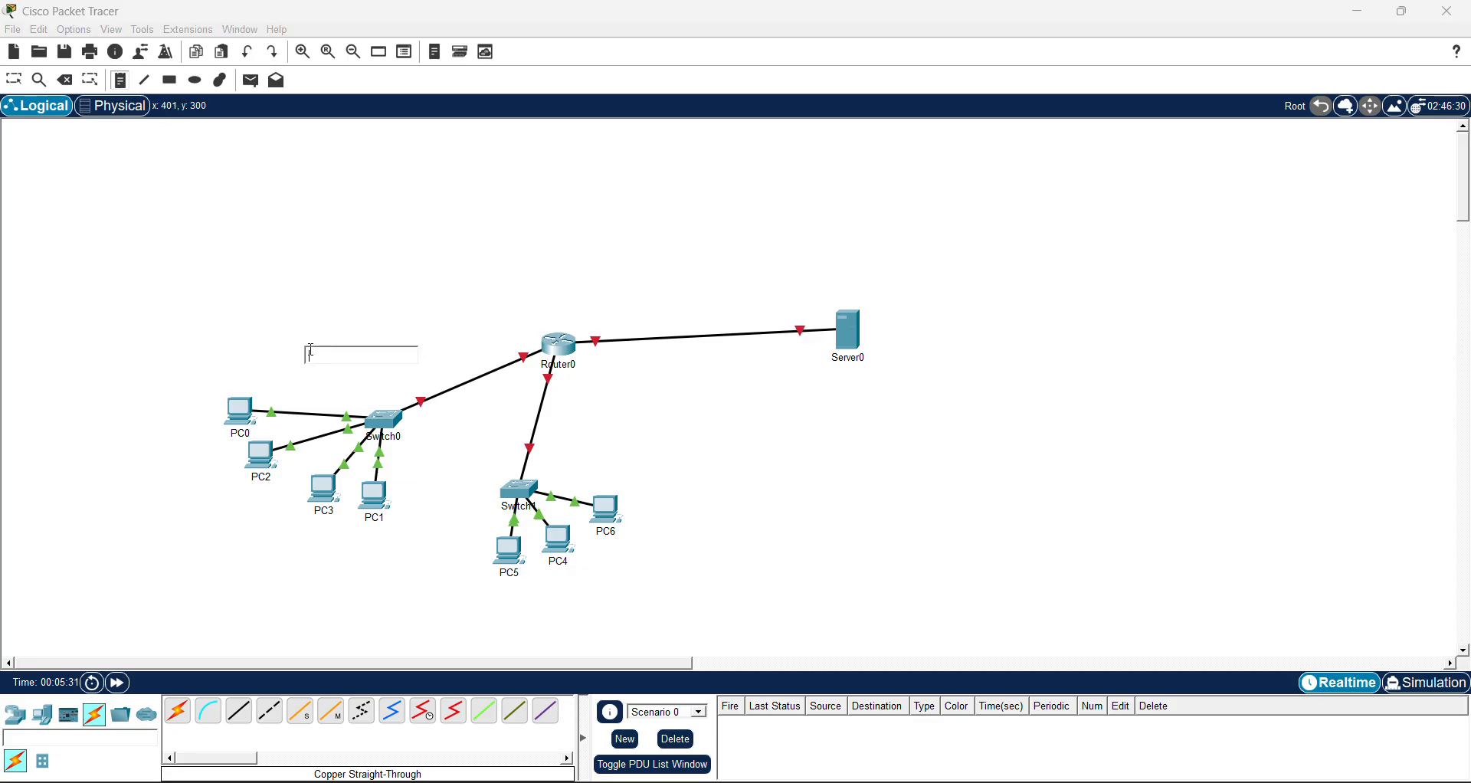
text(VLAN)
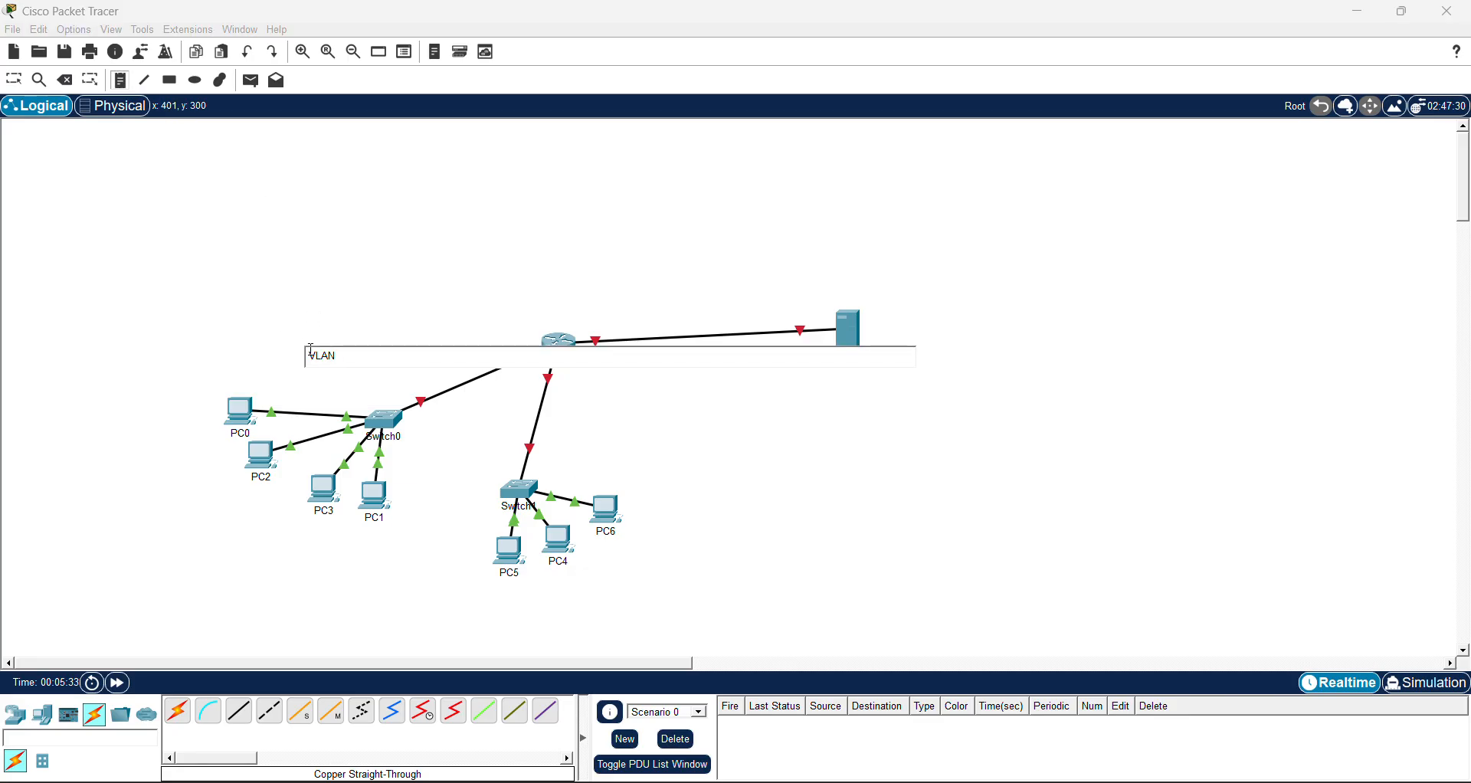
text(15)
key(Return)
text(VLAN)
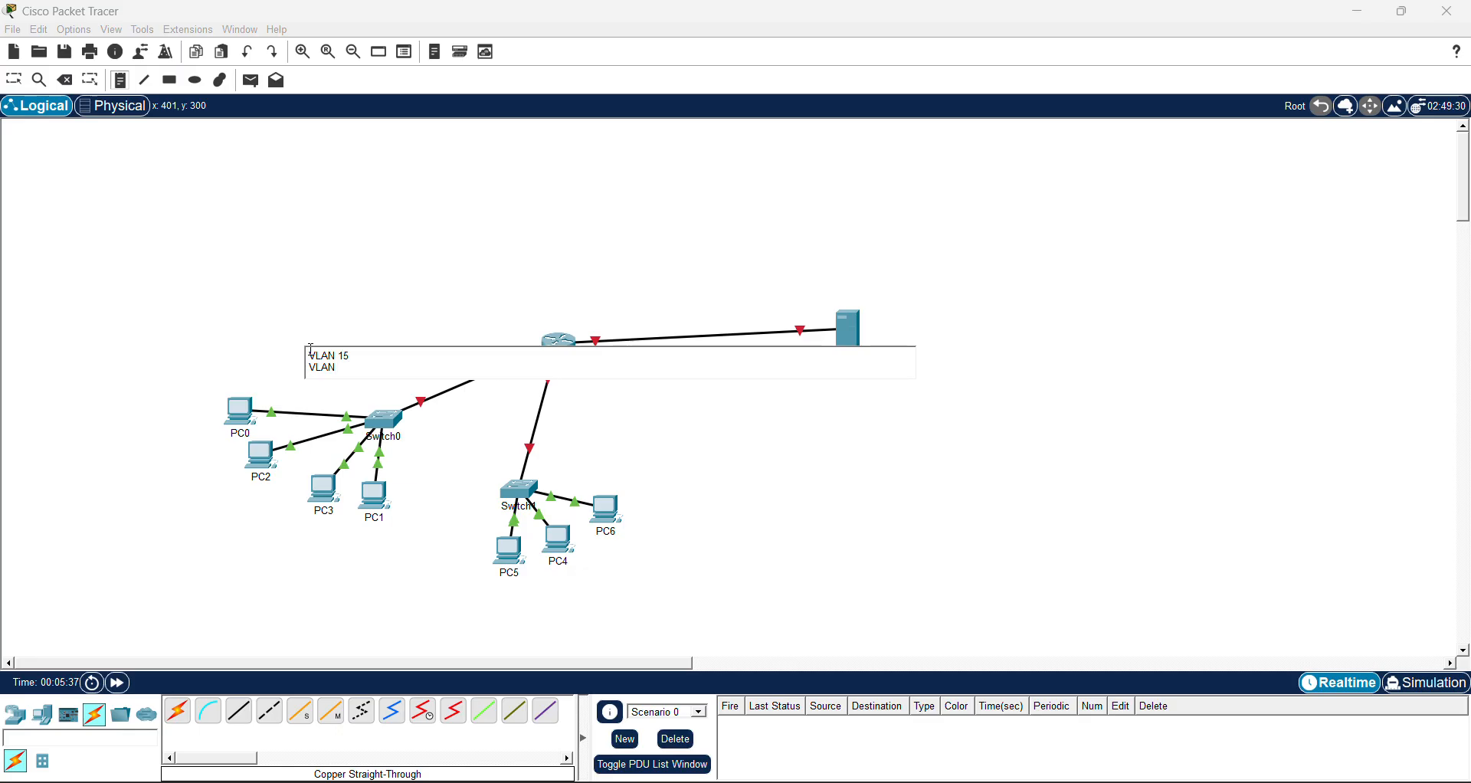
text( 30)
Place a two-line note beside Switch1 reading "VLAN 100 f0/1-2" and "VLAN50 f0/3"
click(581, 472)
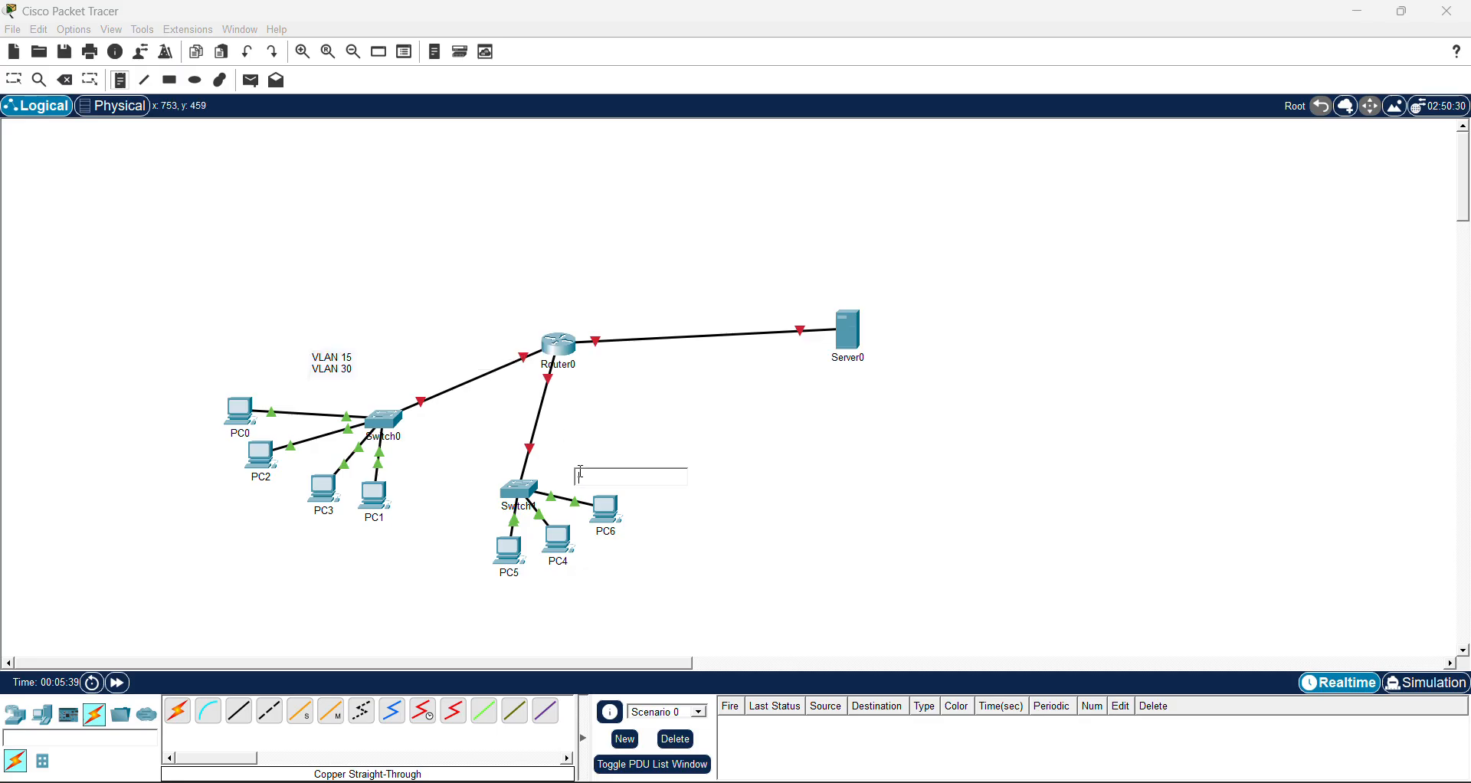
text(VLAN)
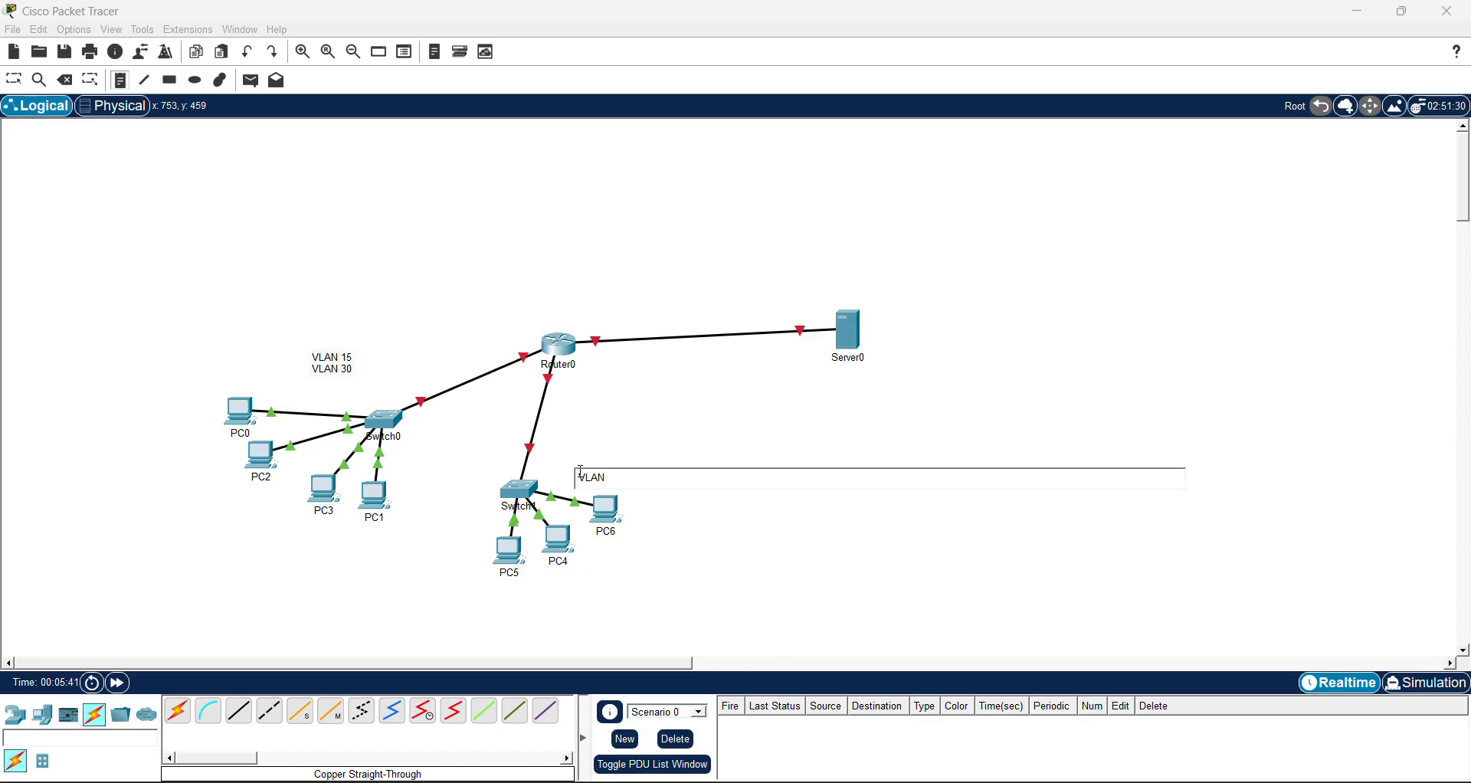
text( 100)
key(Return)
text(VL)
text(AN5)
text(f0/)
text(1-)
text(2)
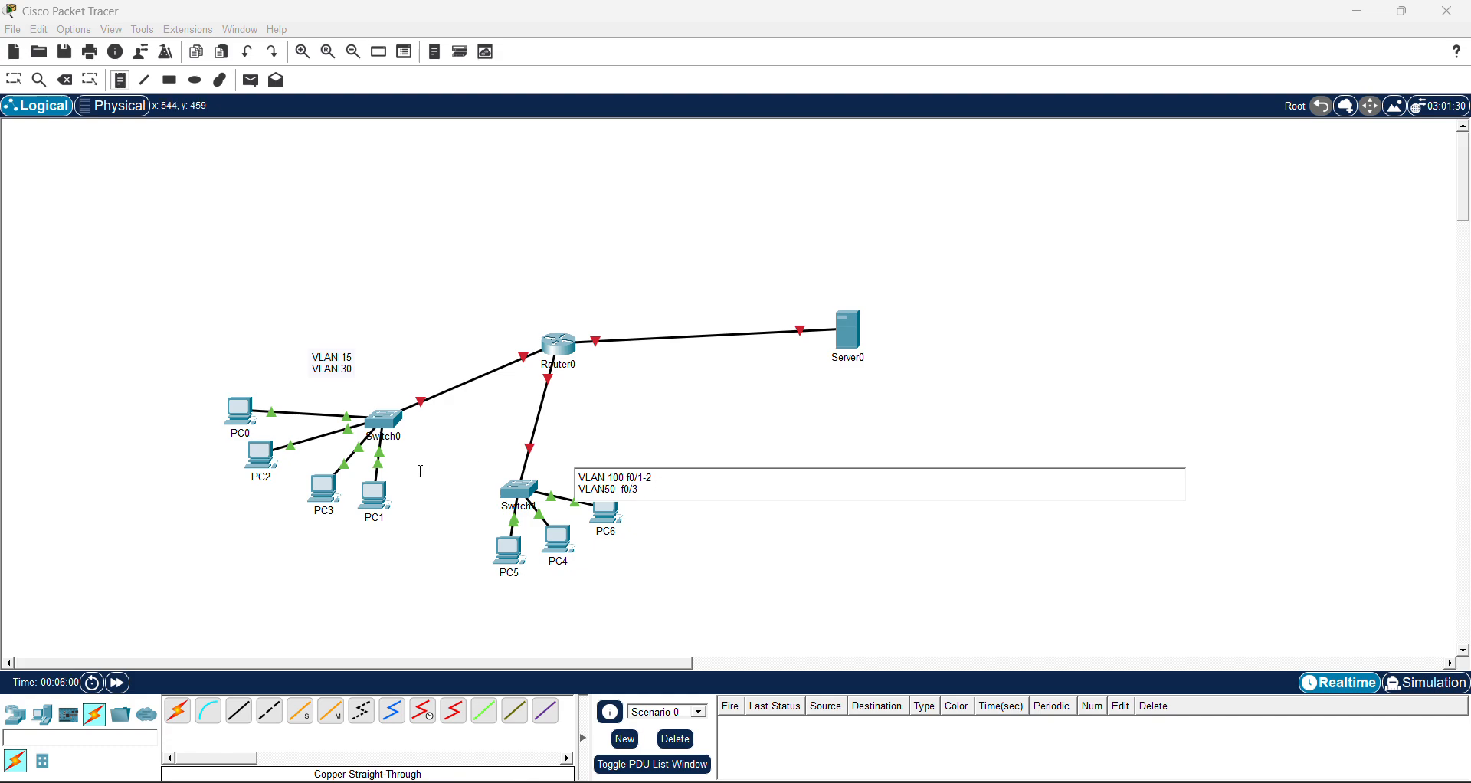
Add the port ranges to the note above Switch0: f0/1-2 for VLAN 15 and f0/3-4 for VLAN 30
click(358, 357)
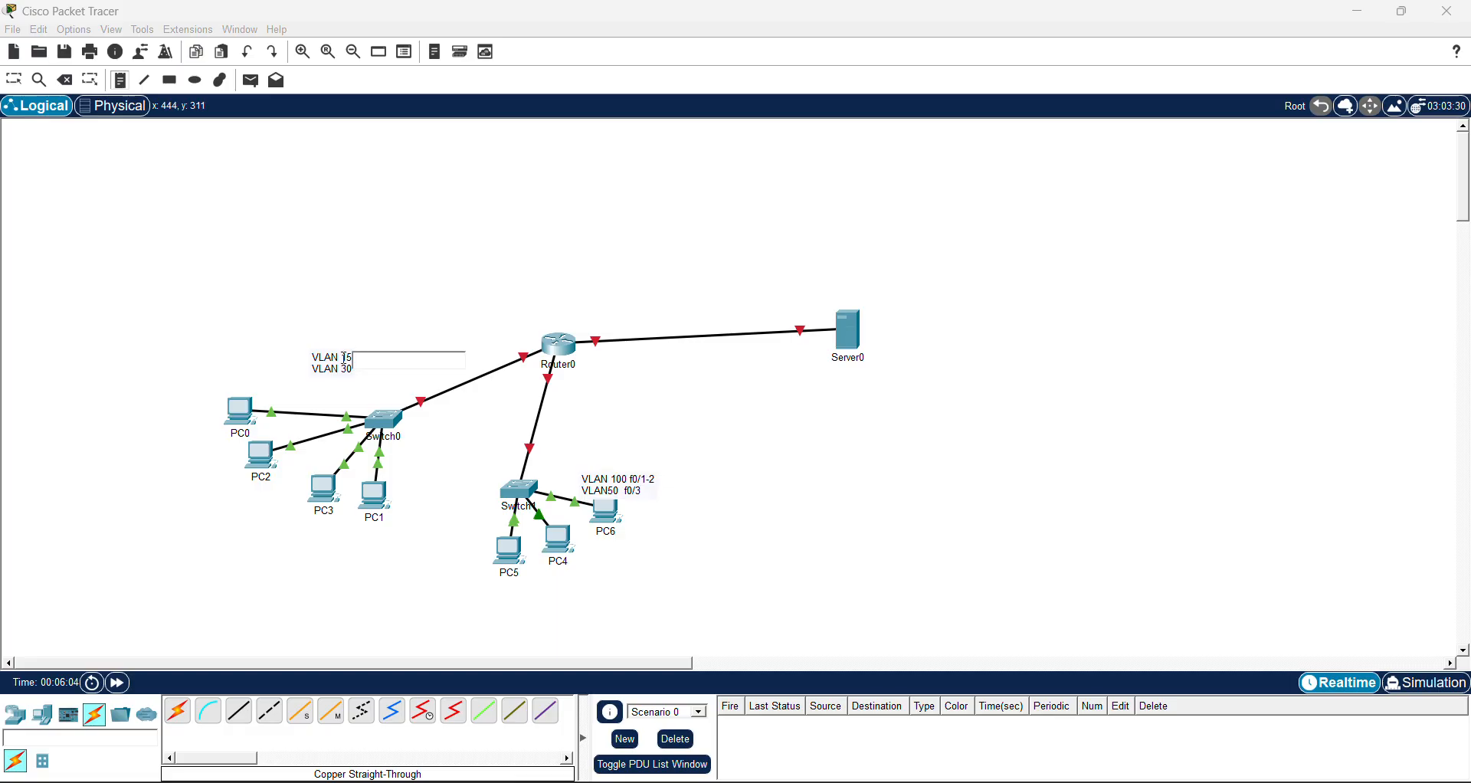
click(46, 112)
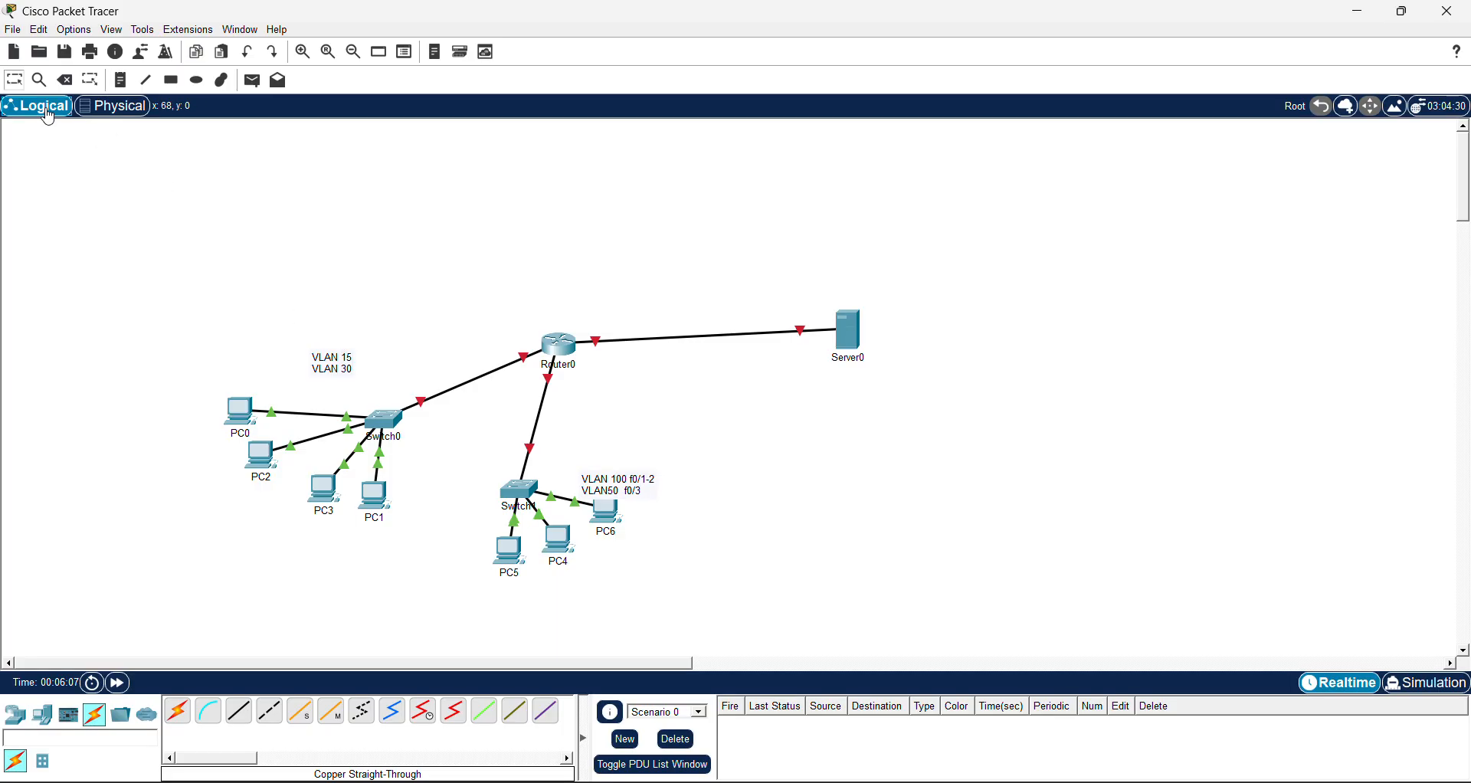
click(348, 355)
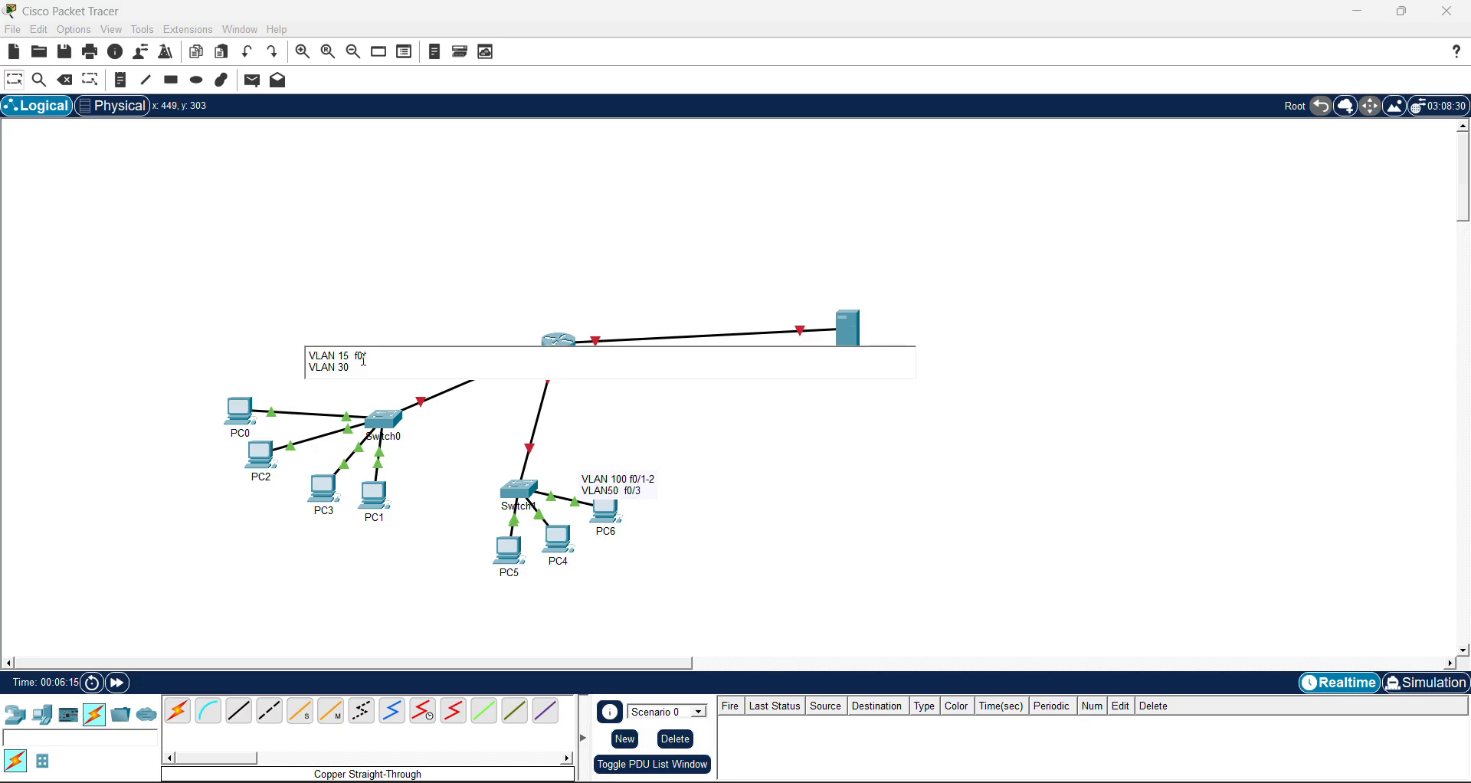
text(1-2)
text(/)
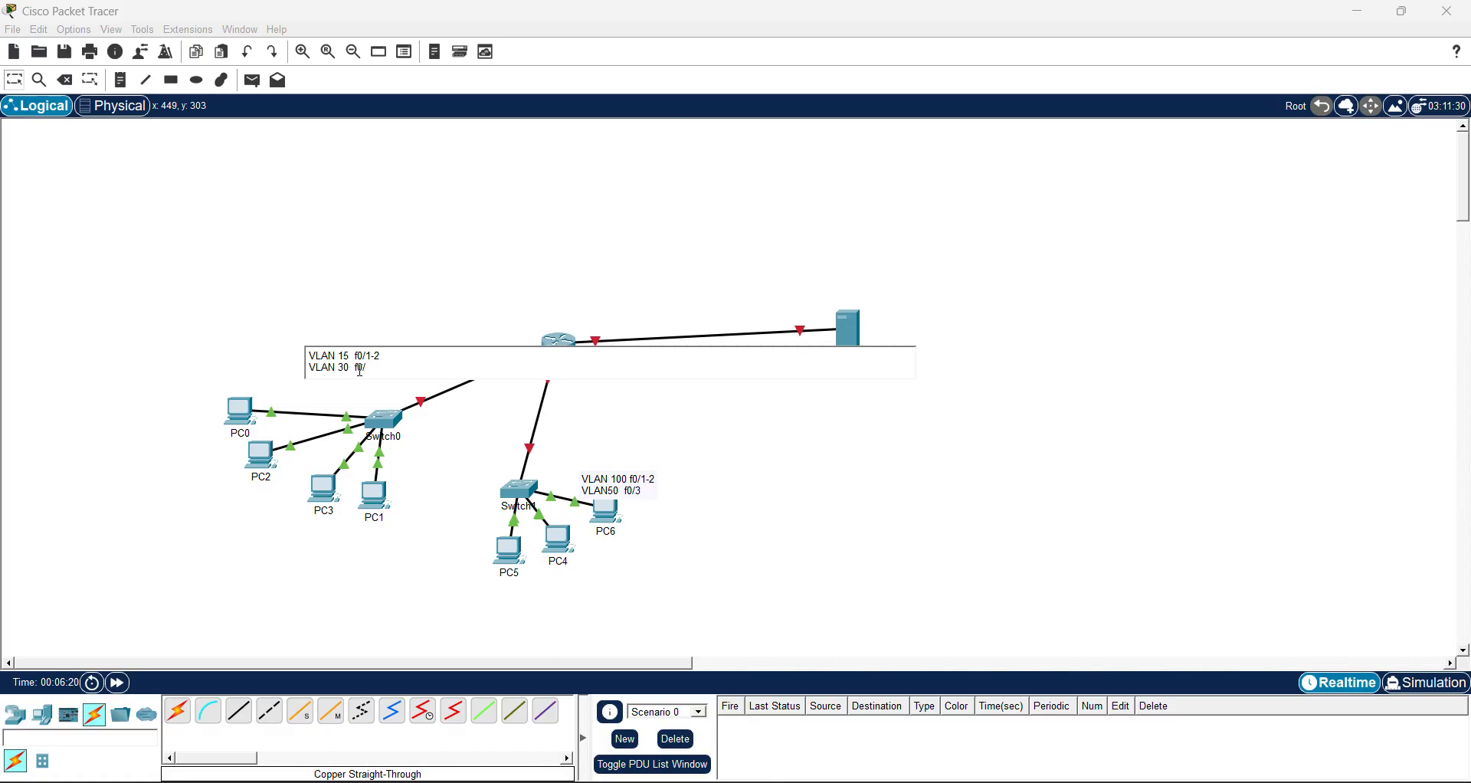
text(3-4)
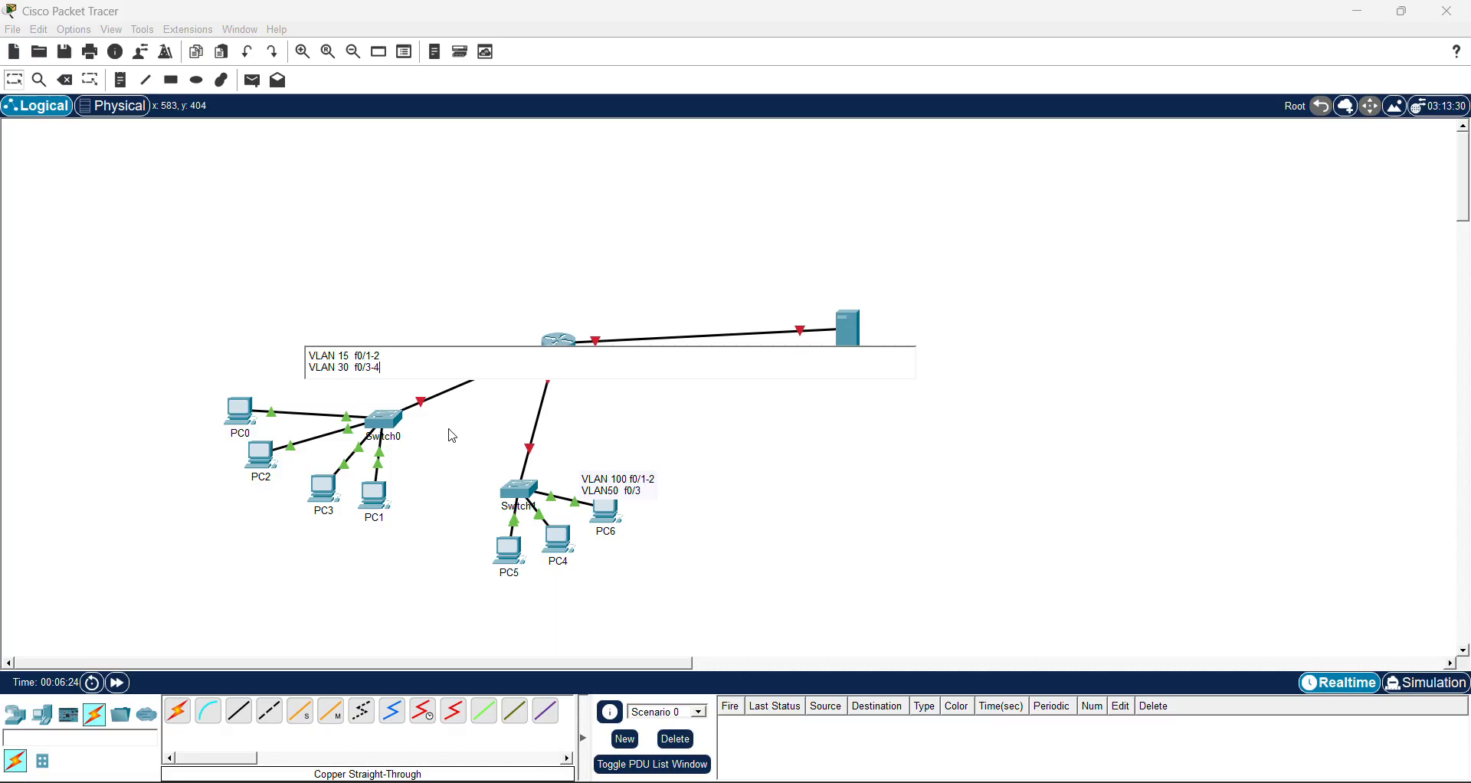
click(458, 406)
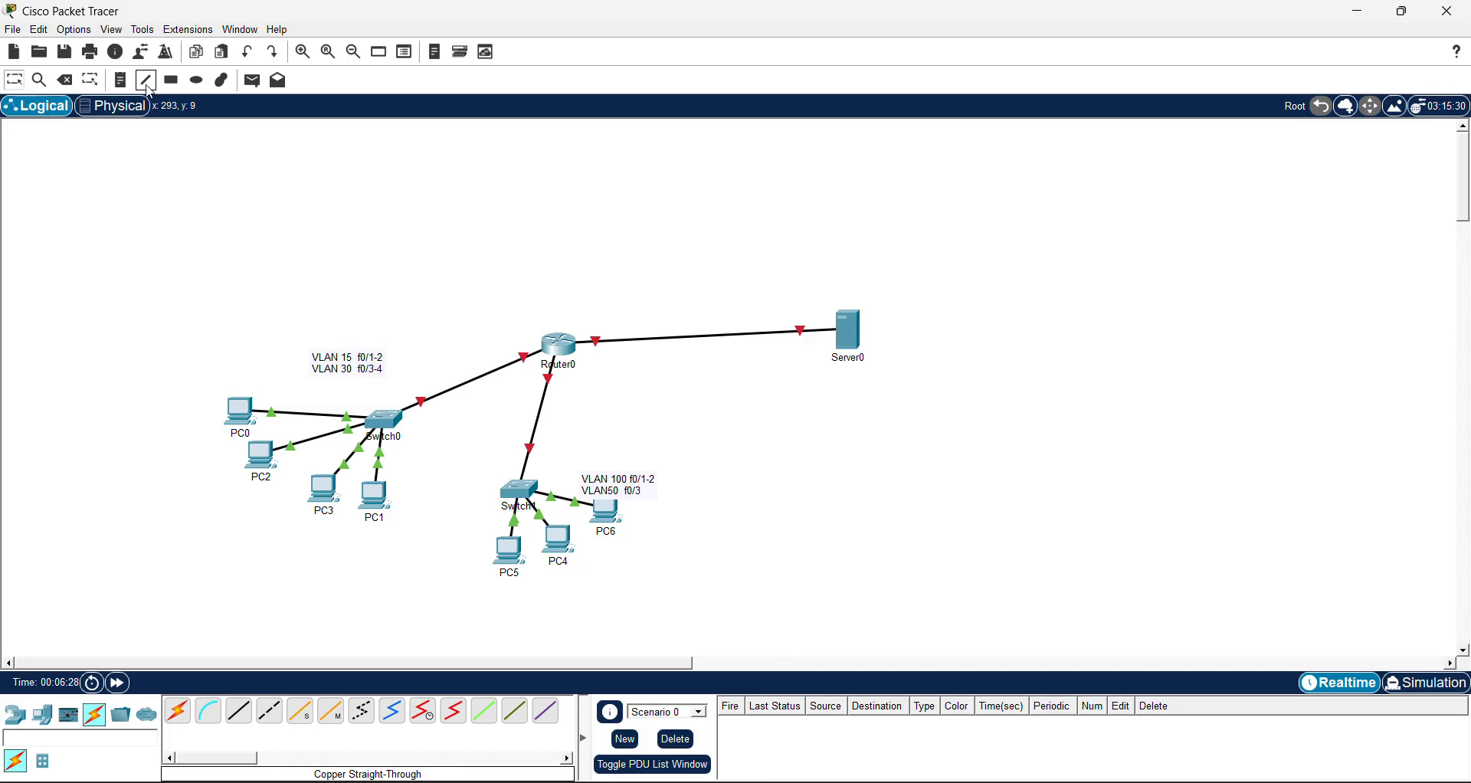
Place a "Trunk" note on the link between Switch0 and Router0 and another on the link between Router0 and Switch1
click(120, 80)
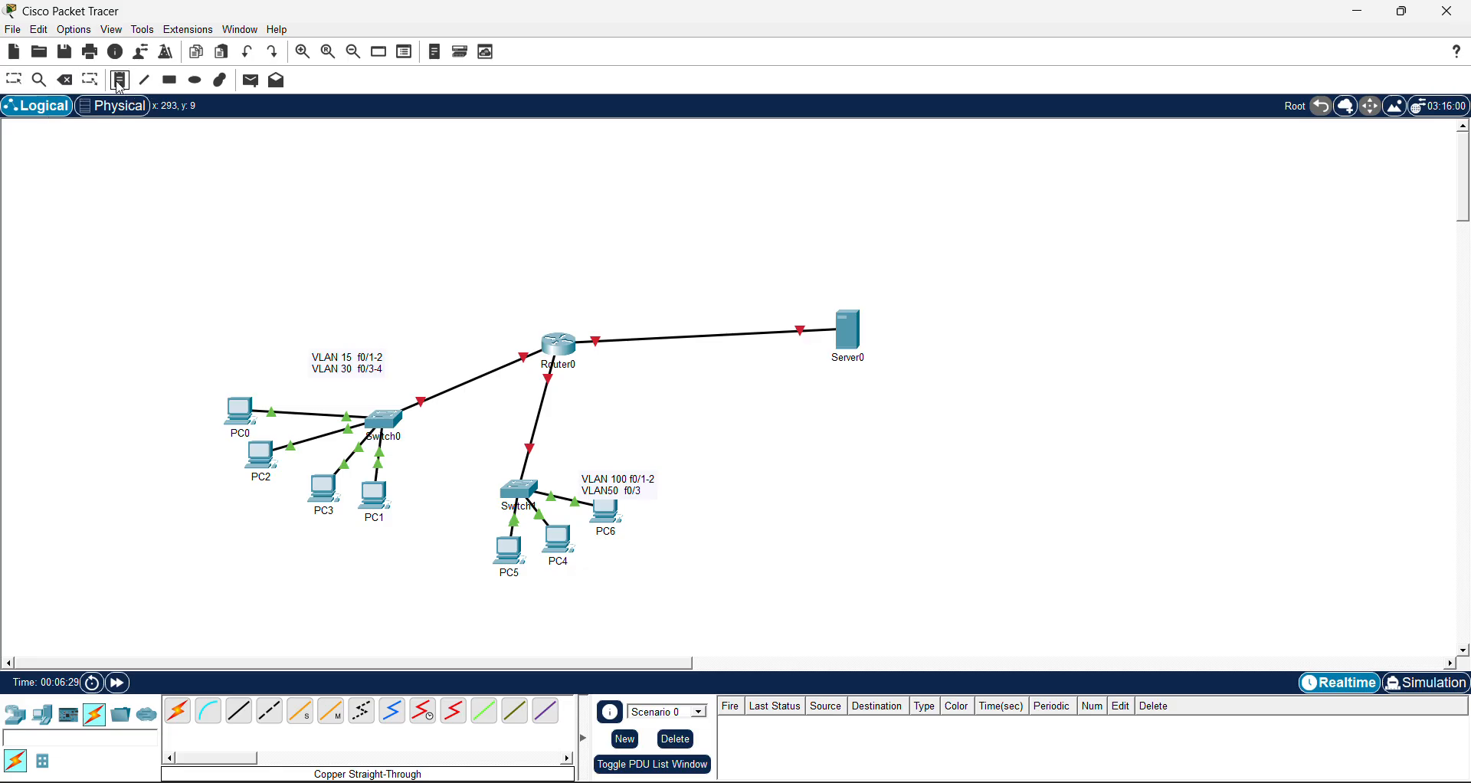
click(430, 385)
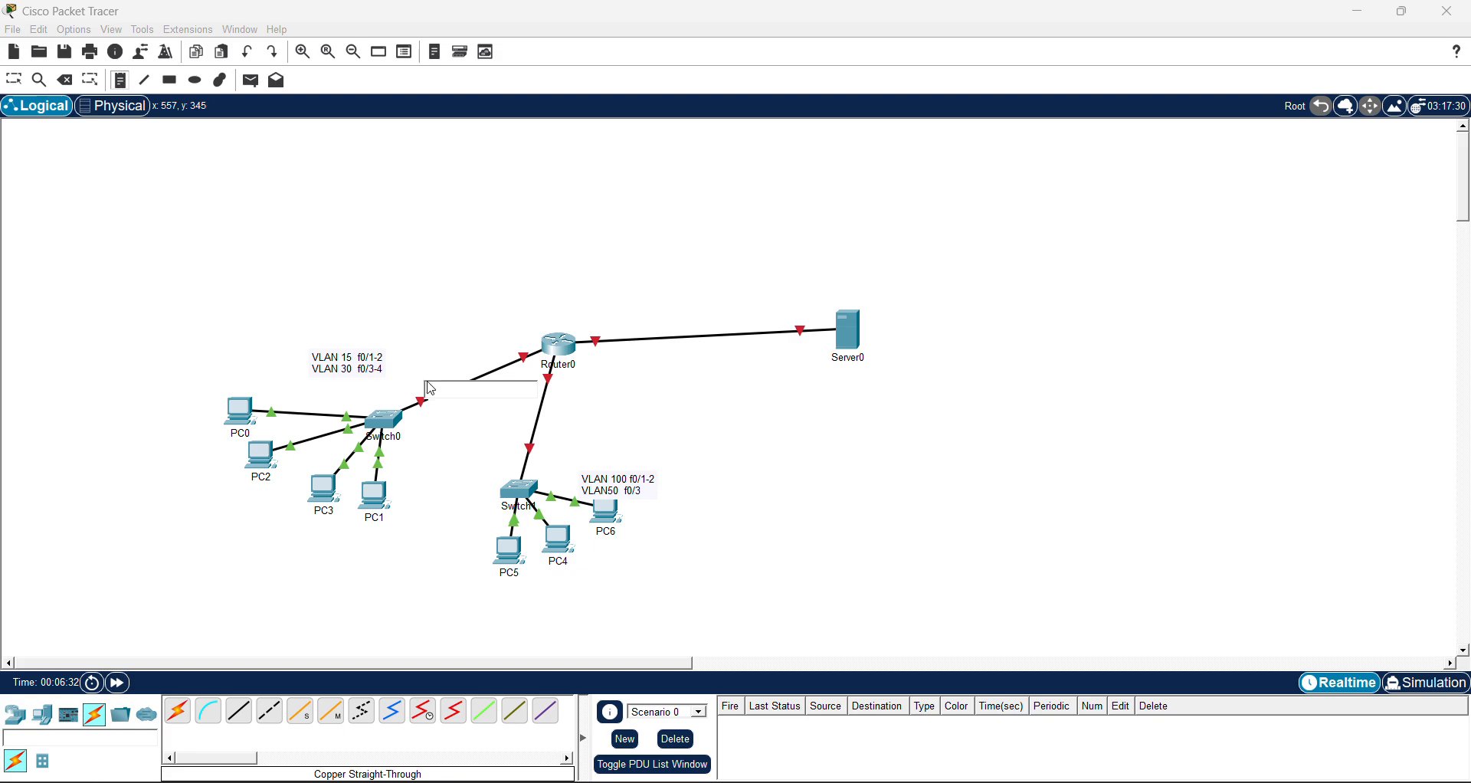
text(Tr)
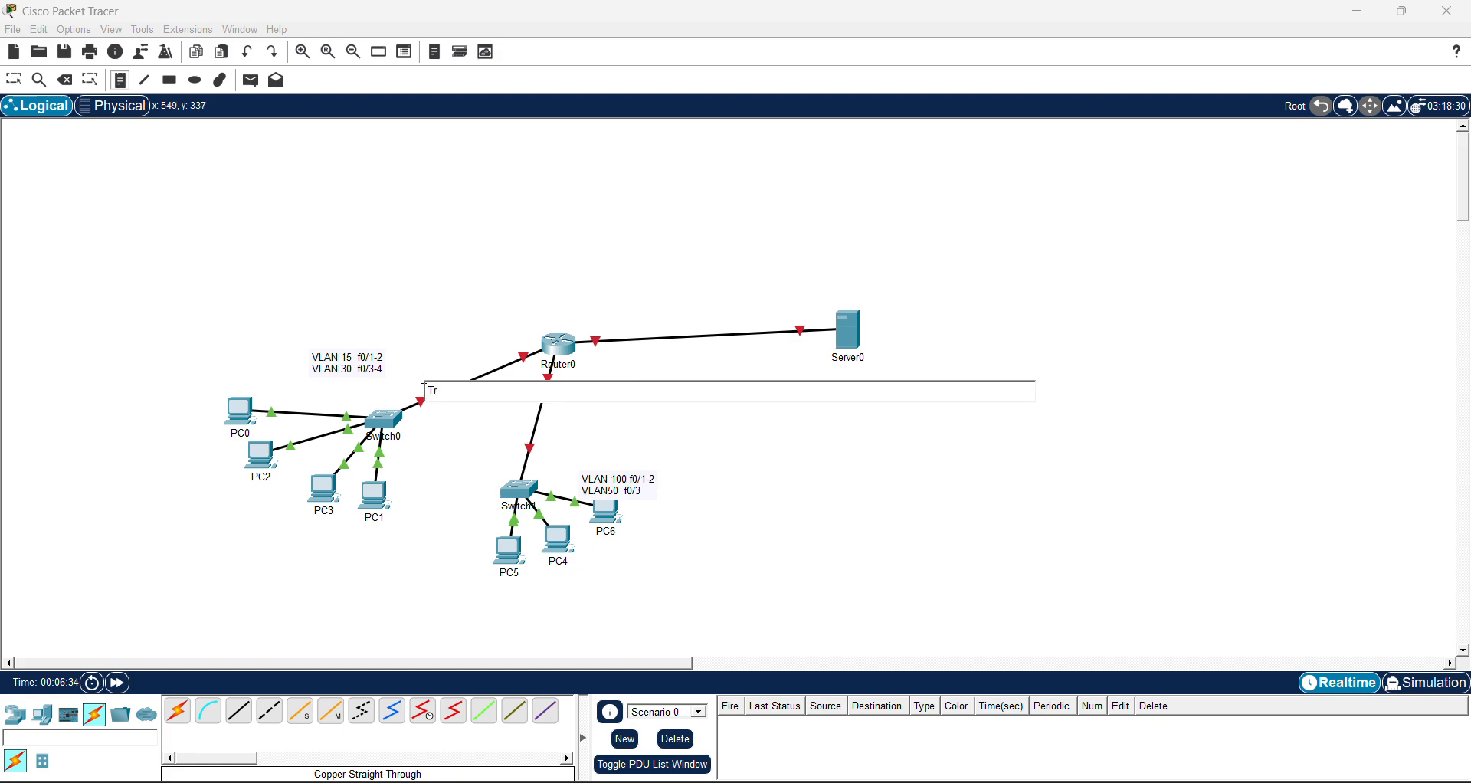
text(unk)
click(551, 426)
text(T)
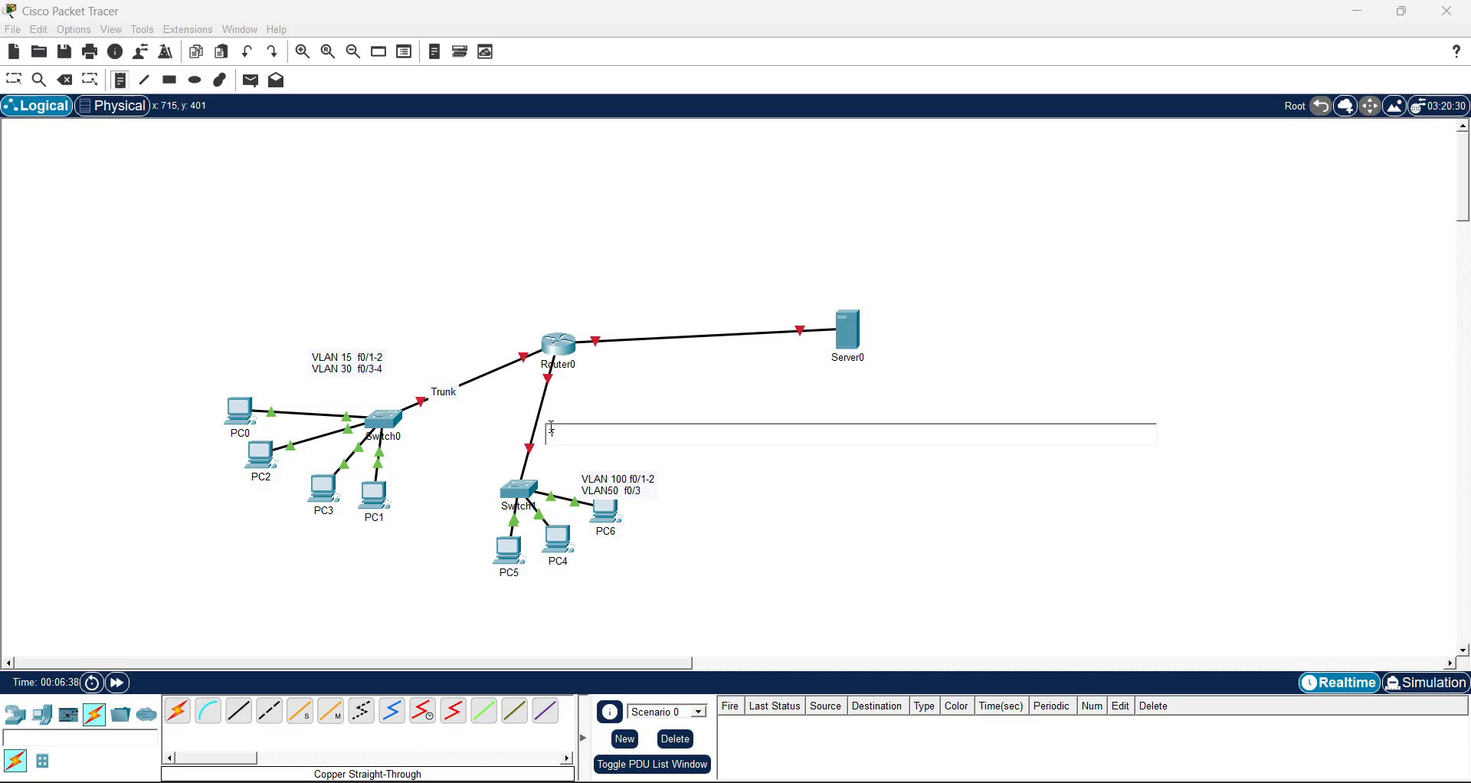
text(runk)
Place a note above Server0 reading "DHCP Server" with the address 172.16.100.100 beneath it
click(848, 273)
text(S)
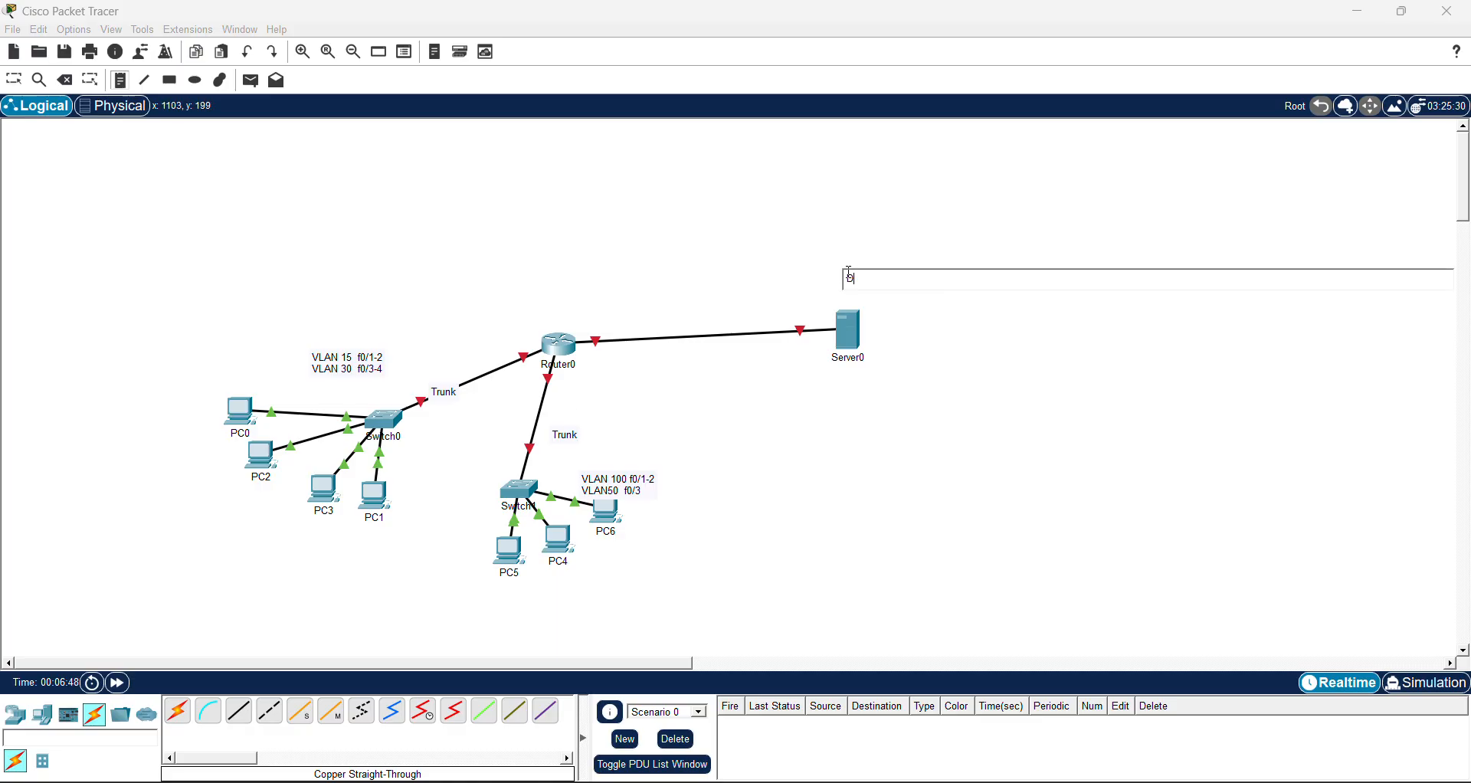
text(HCP Server)
key(Return)
text(172.16)
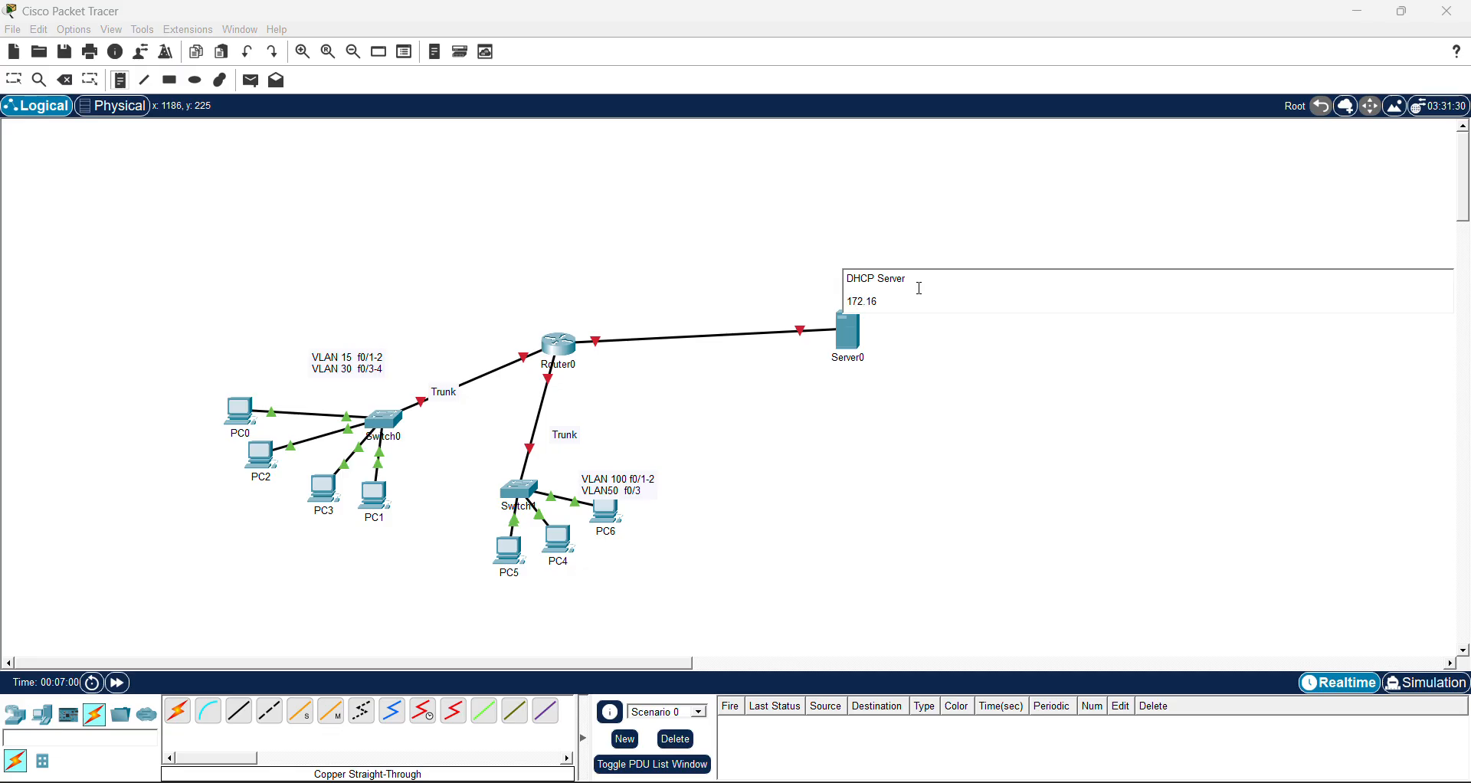
text(.100.100)
click(44, 114)
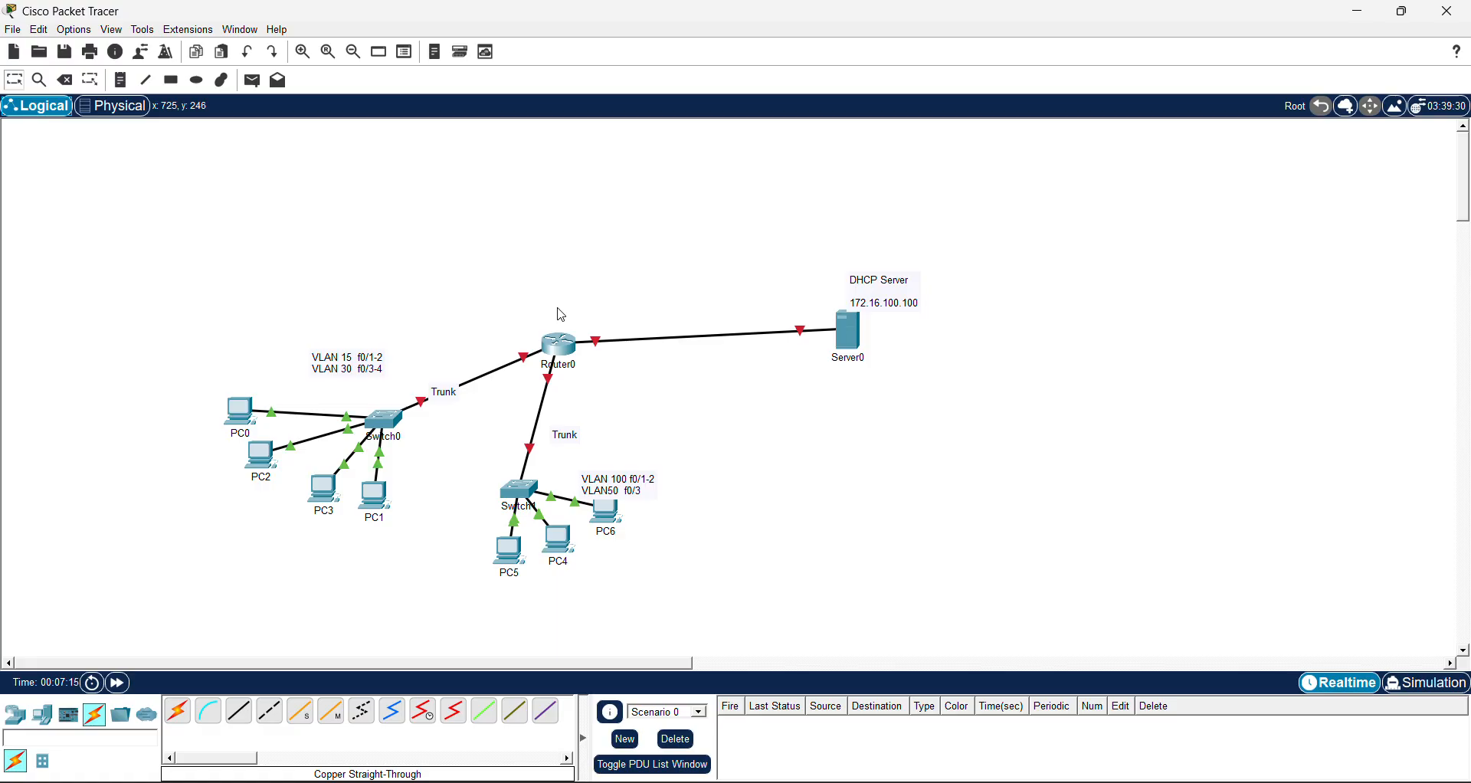
Assign Server0 the static IPv4 address 172.16.100.100 with subnet mask 255.255.0.0
mouse_move(573, 352)
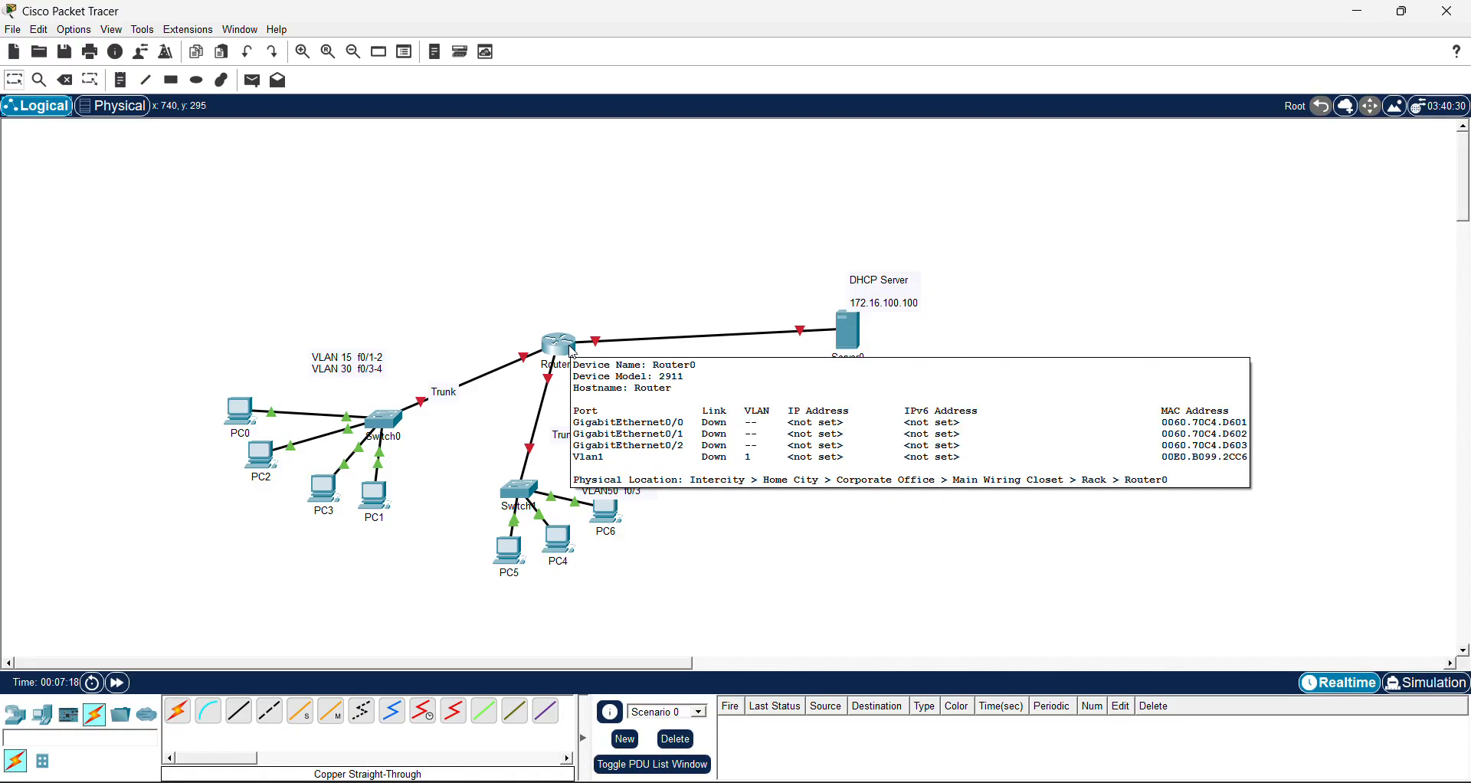
click(856, 337)
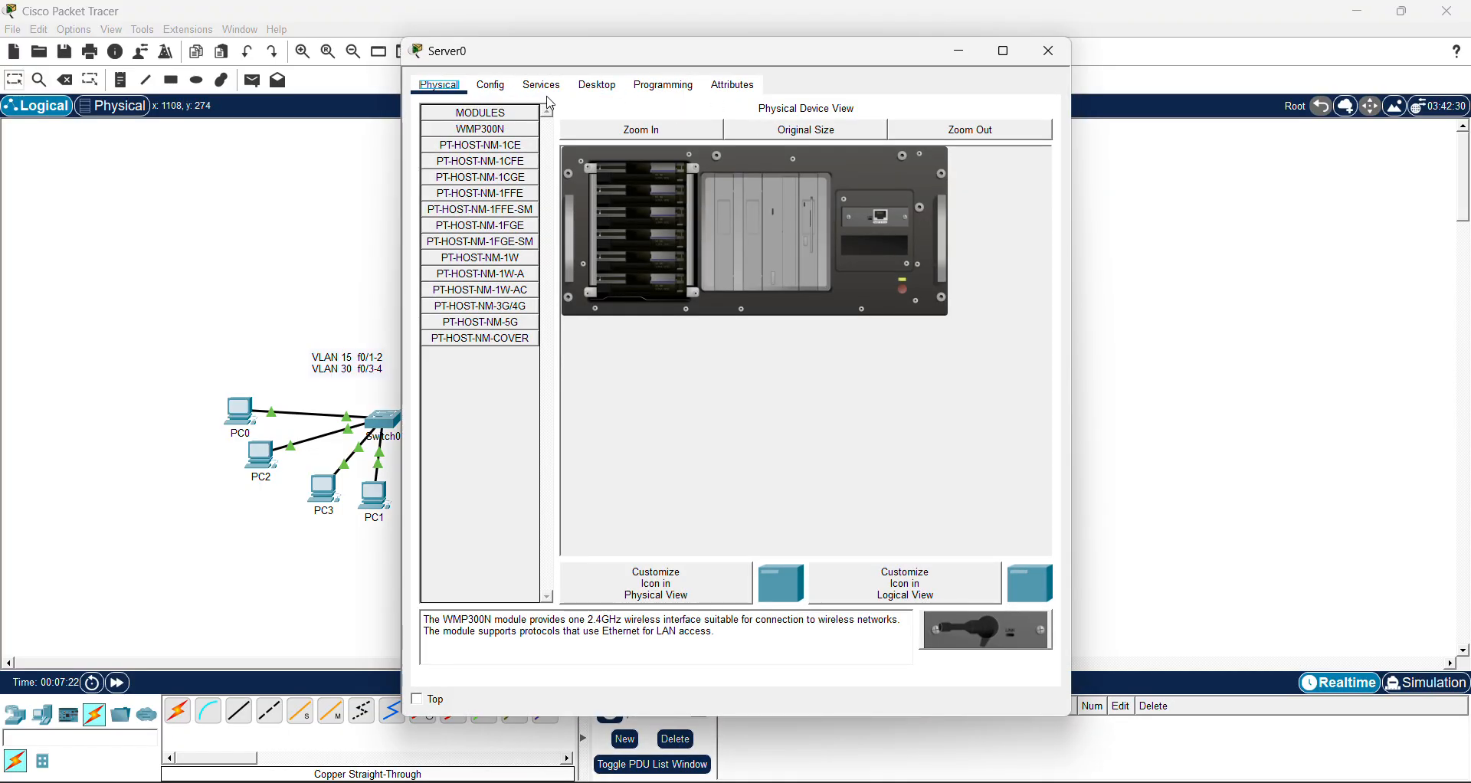
click(596, 84)
click(482, 153)
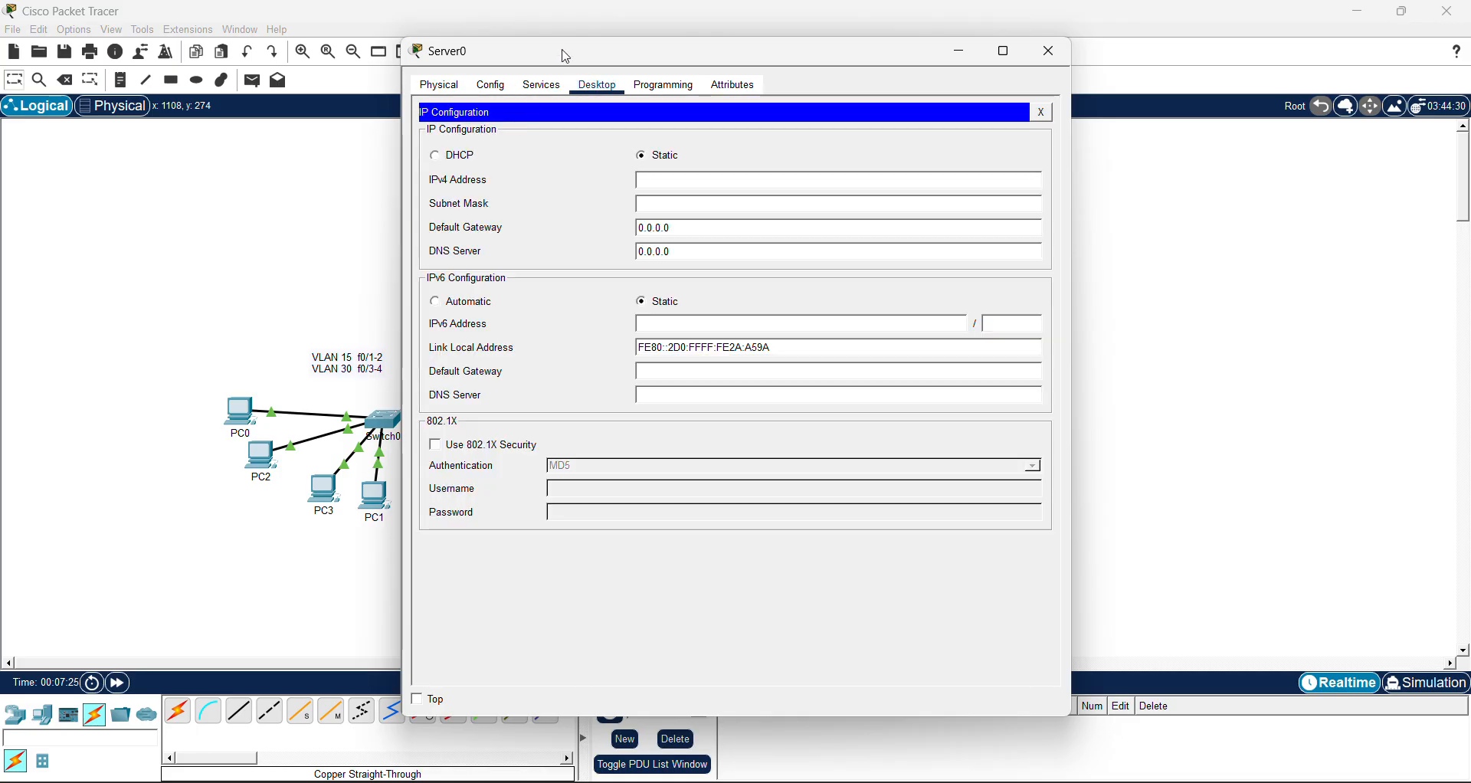
drag(563, 54, 922, 143)
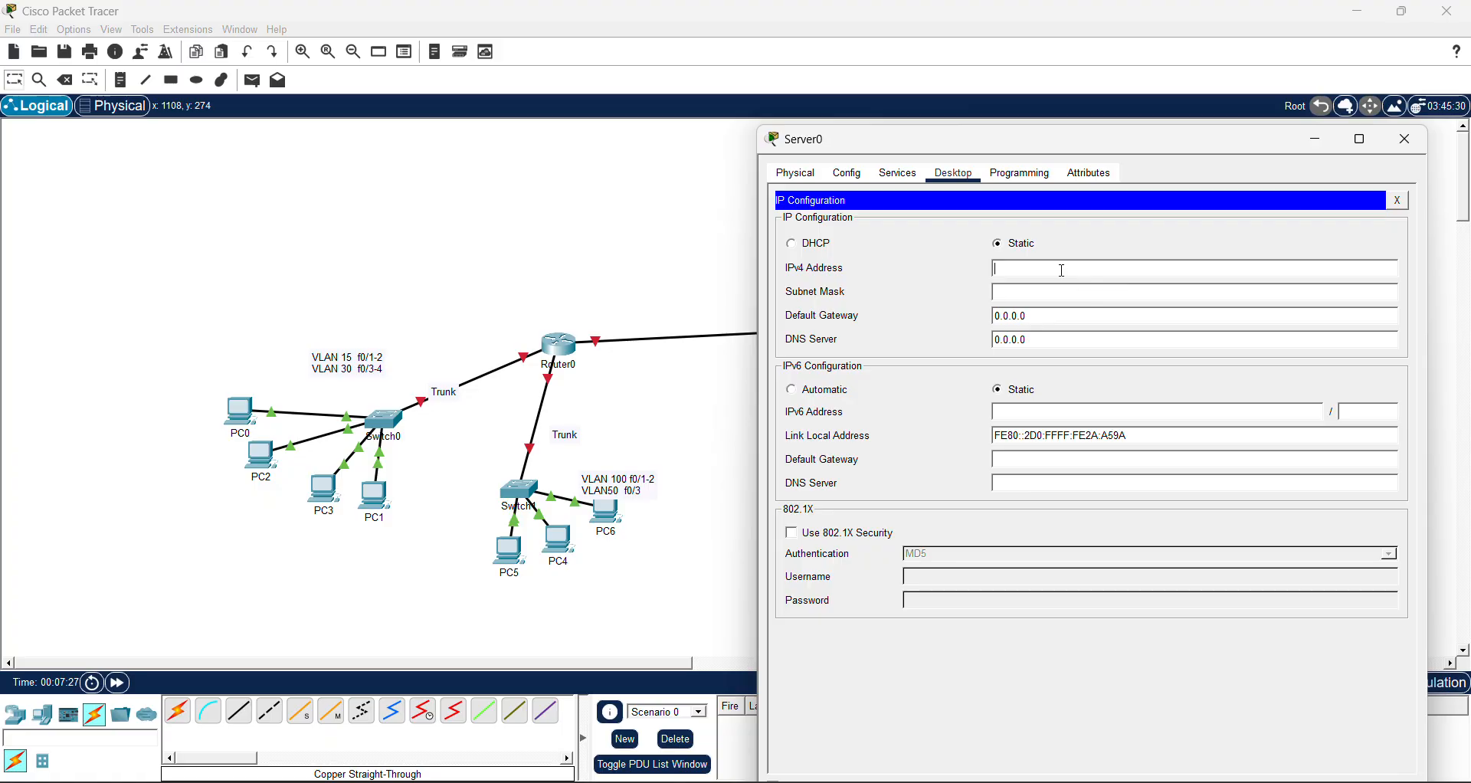
text(172.16.100.100)
click(1042, 292)
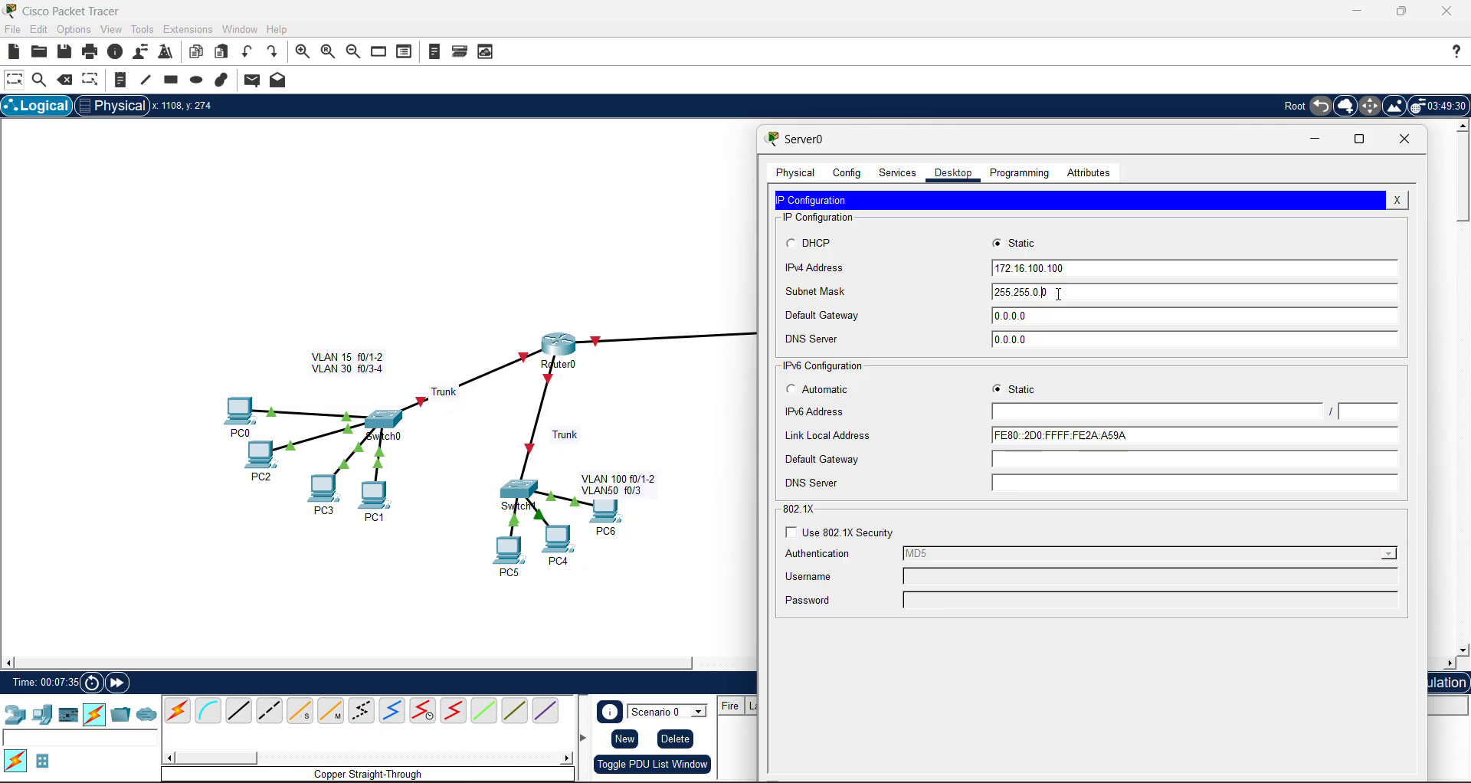
Set Server0's IPv4 default gateway to 172.16.100.254 and return to the network topology
key(BackSpace)
key(BackSpace)
key(BackSpace)
key(BackSpace)
key(BackSpace)
key(BackSpace)
key(BackSpace)
text(172.16.100.2)
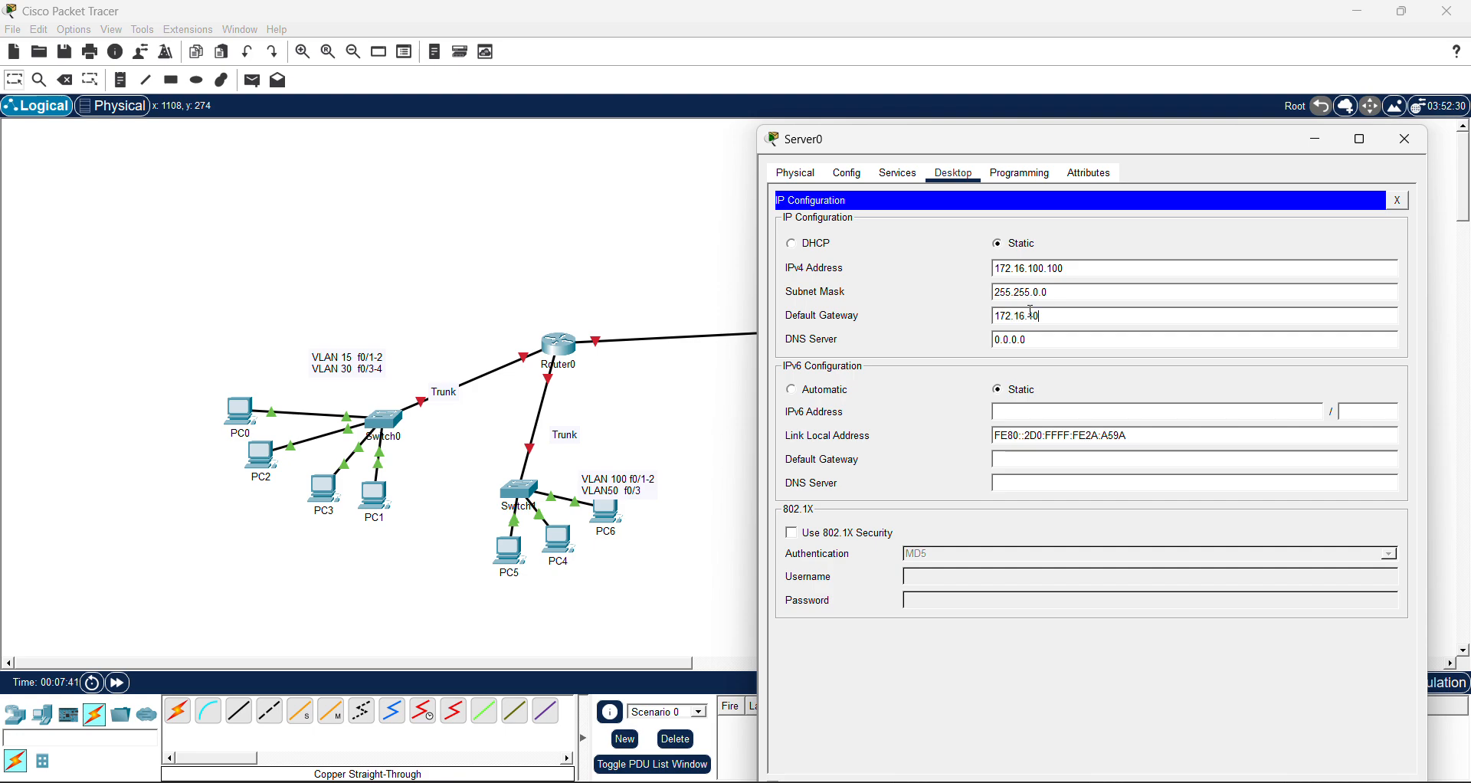
text(54)
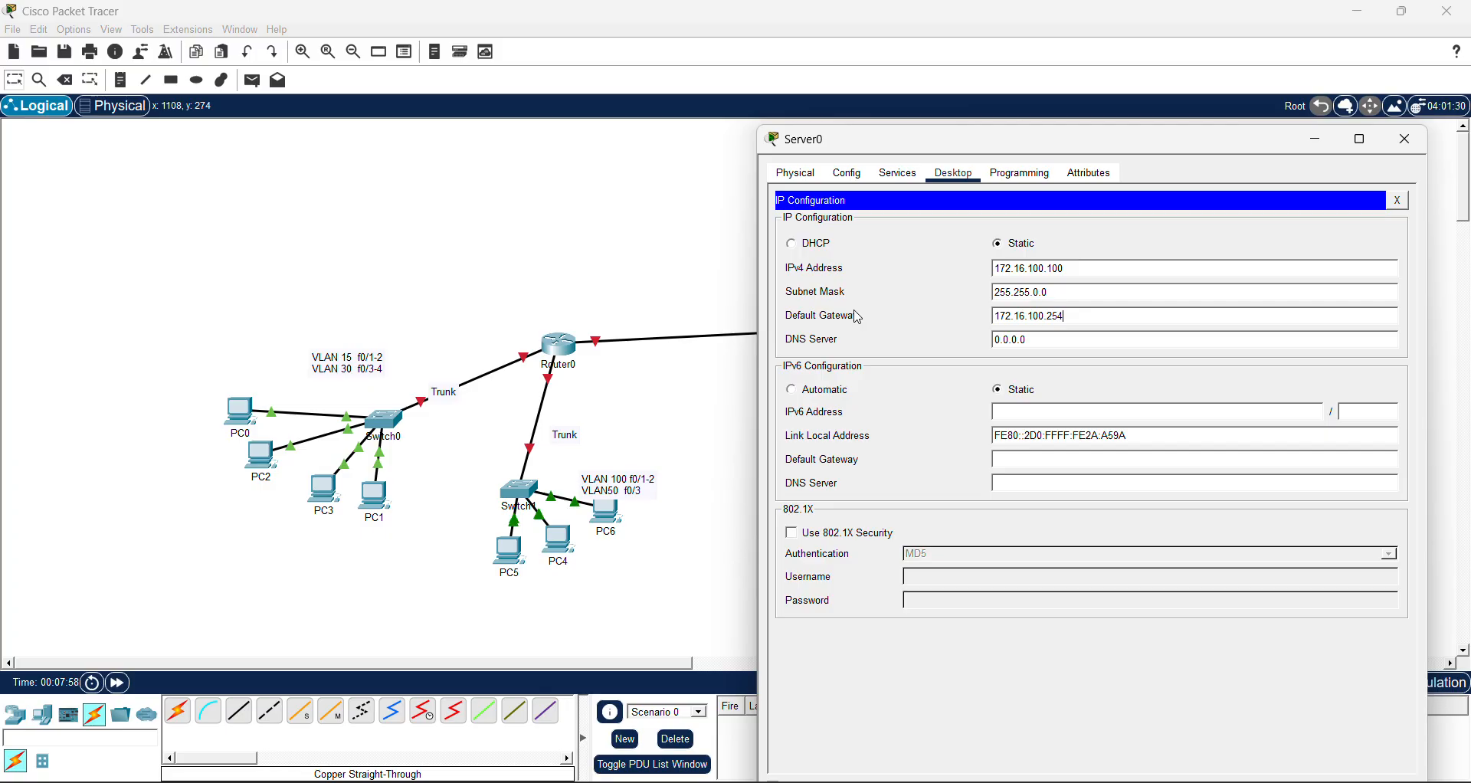
click(736, 278)
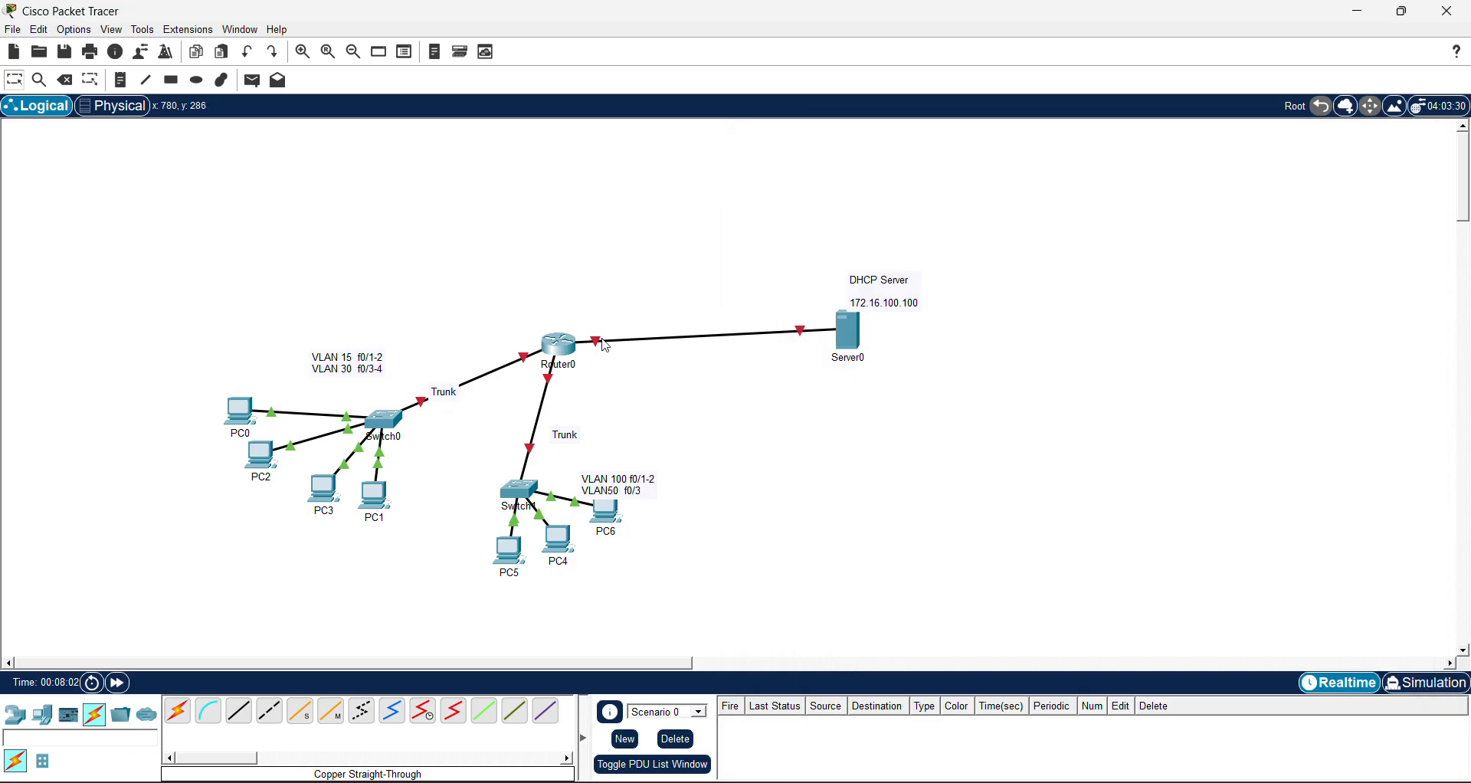
Open the DHCP service settings of Server0
click(857, 333)
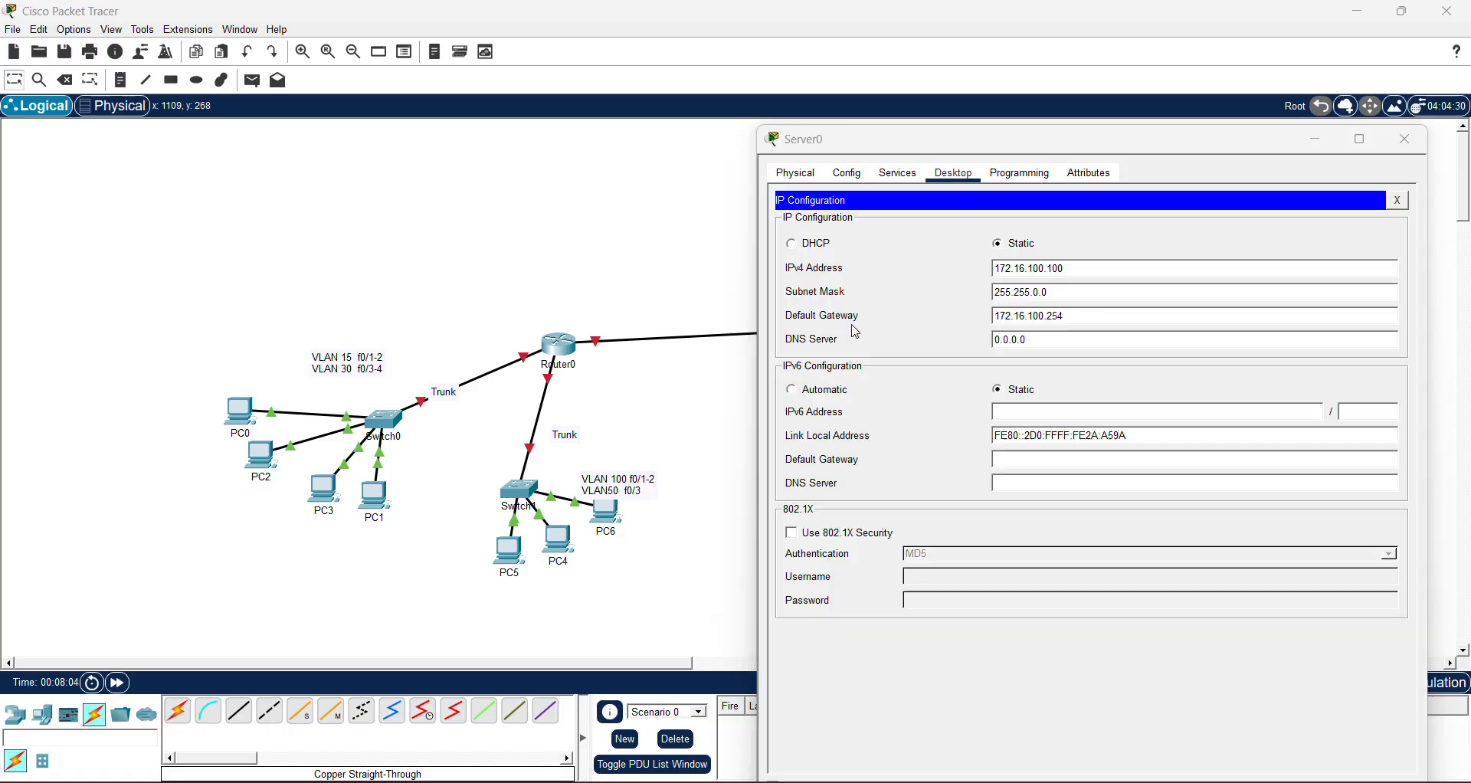
click(906, 178)
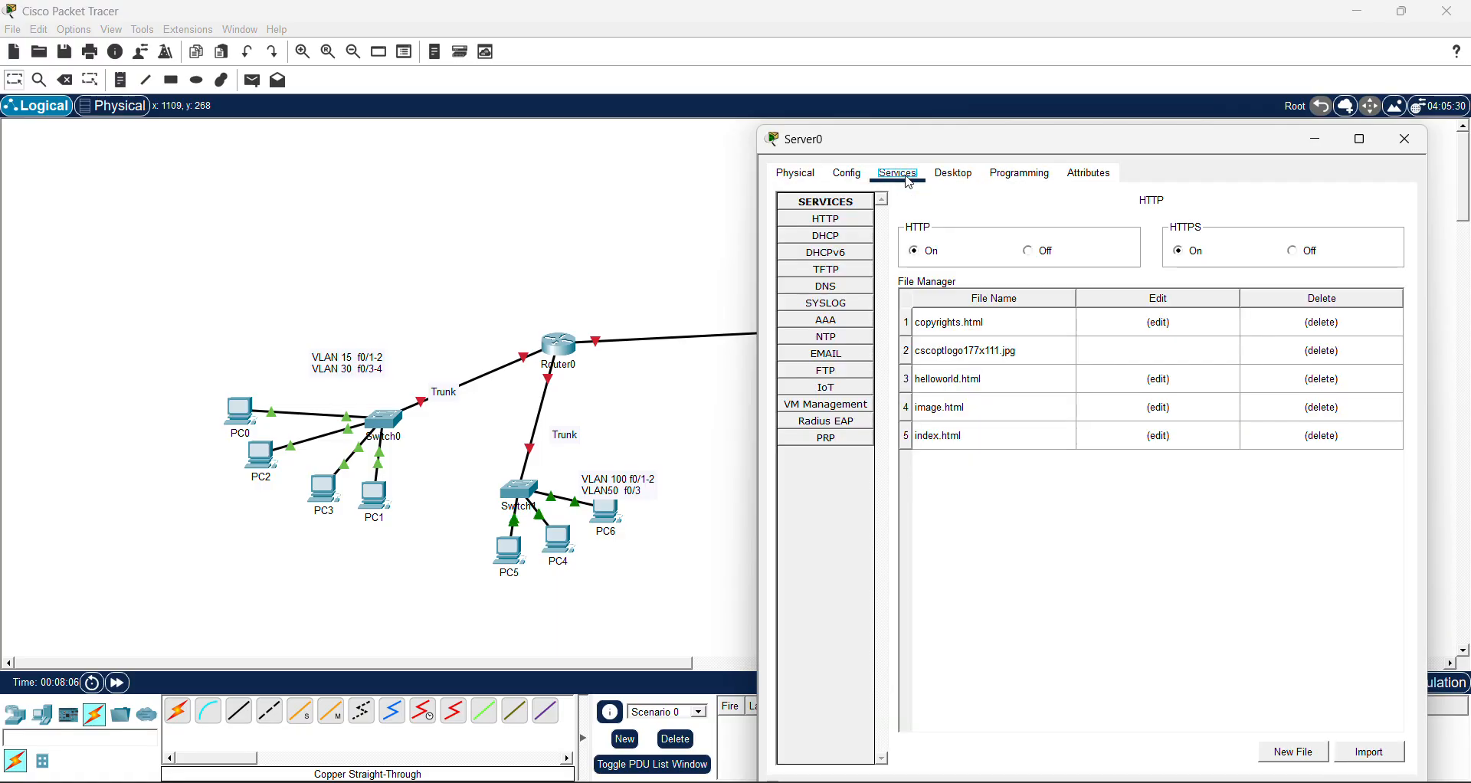
click(831, 237)
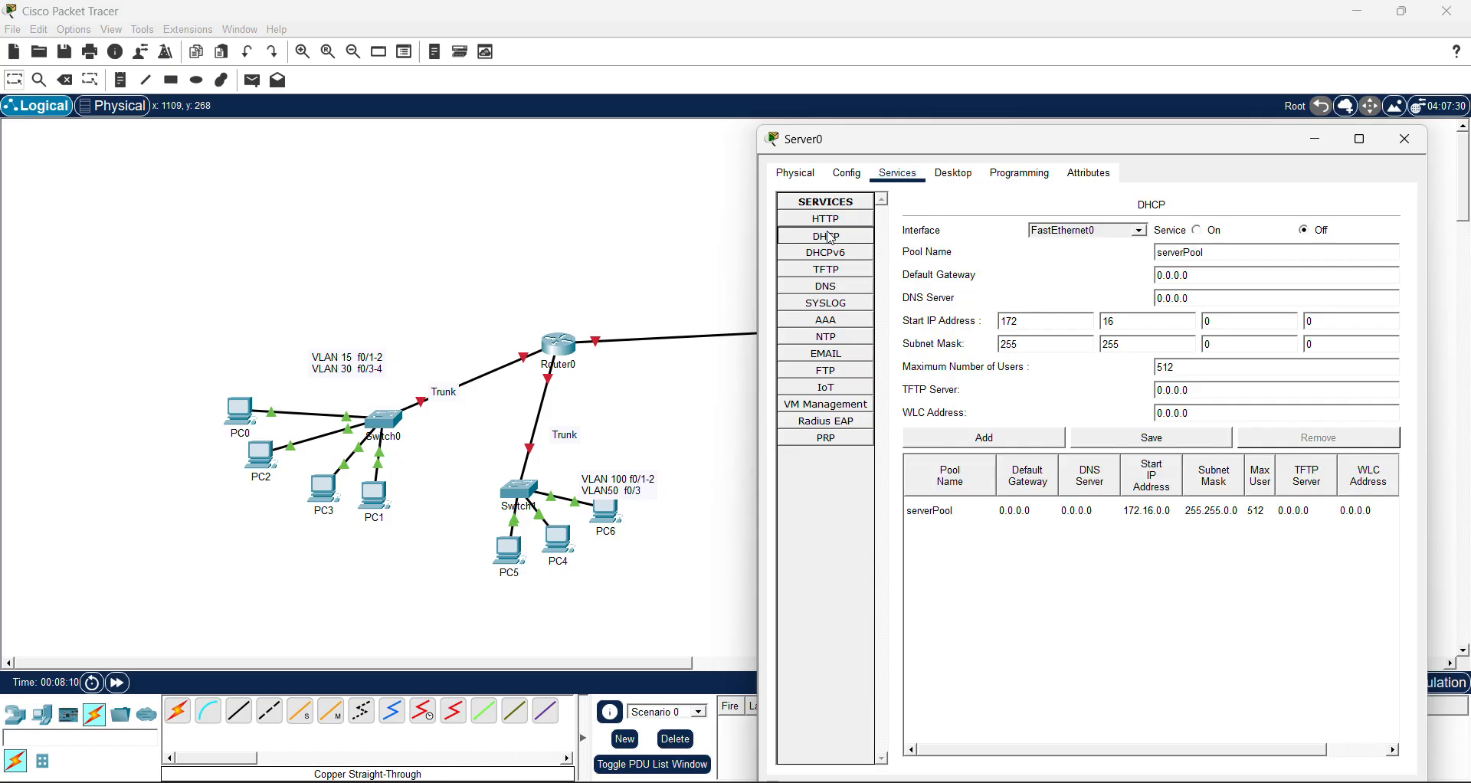
click(1208, 254)
key(BackSpace)
key(BackSpace)
key(BackSpace)
key(BackSpace)
key(BackSpace)
key(BackSpace)
key(BackSpace)
key(BackSpace)
key(BackSpace)
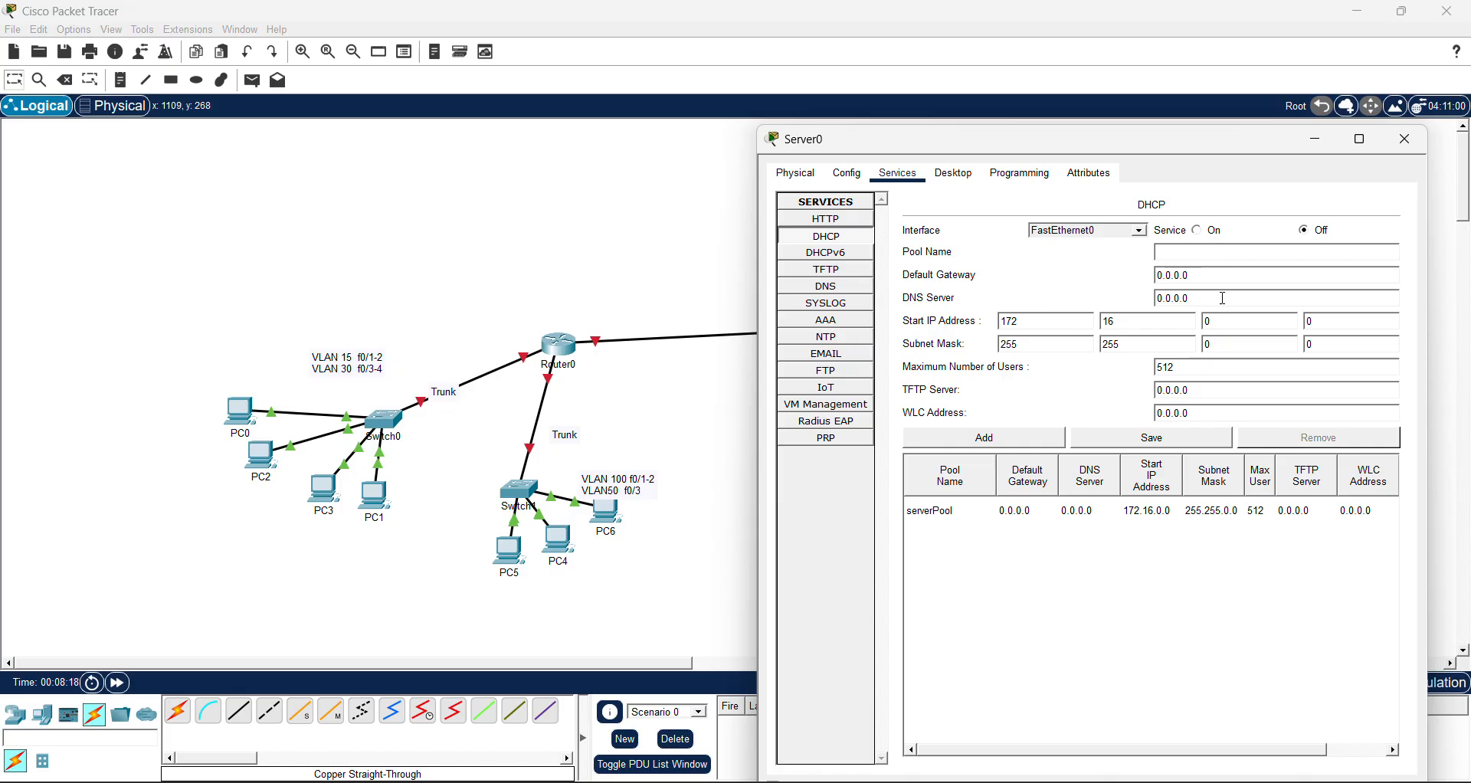
click(1182, 522)
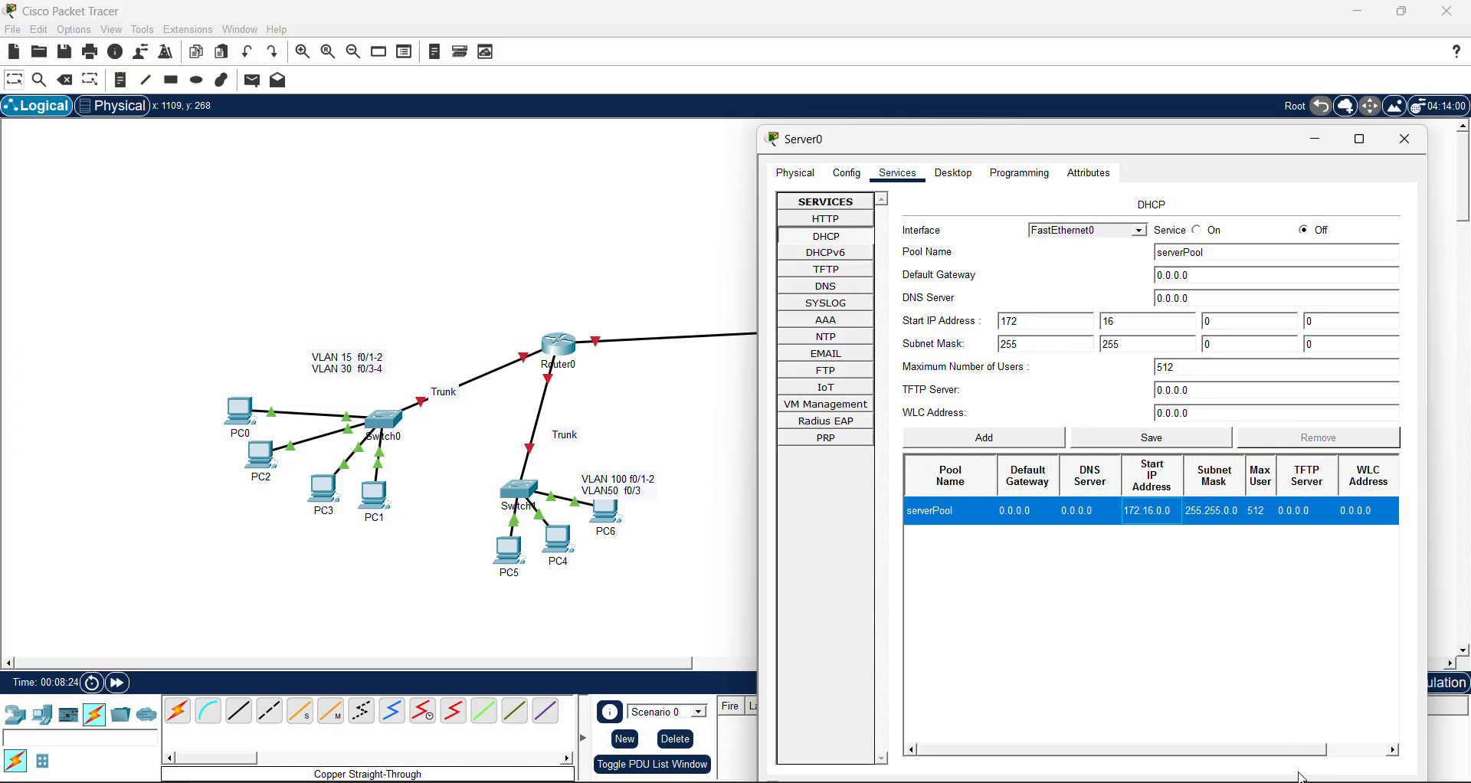
drag(1294, 753, 1342, 748)
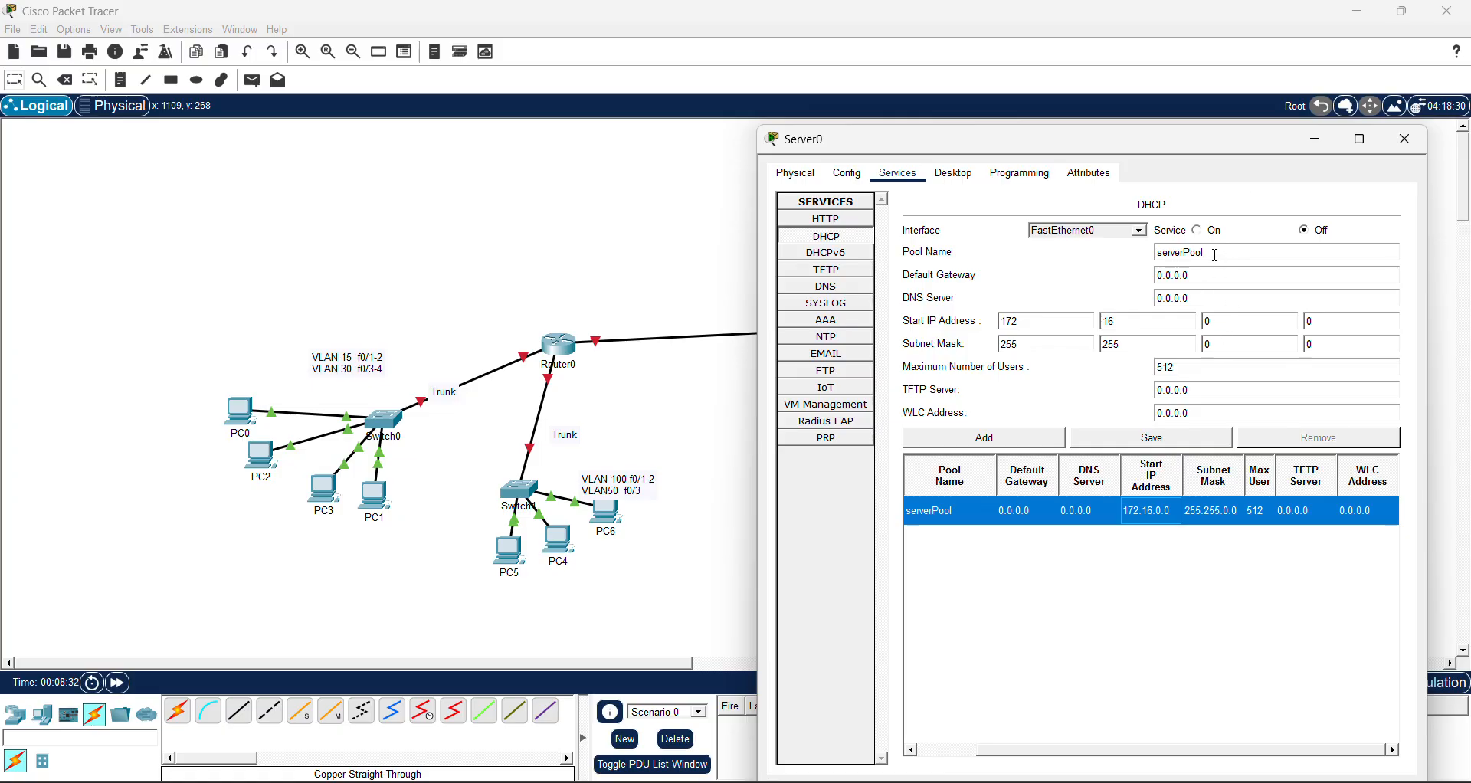
Replace the DHCP pool name in the form with VAN15
click(1215, 255)
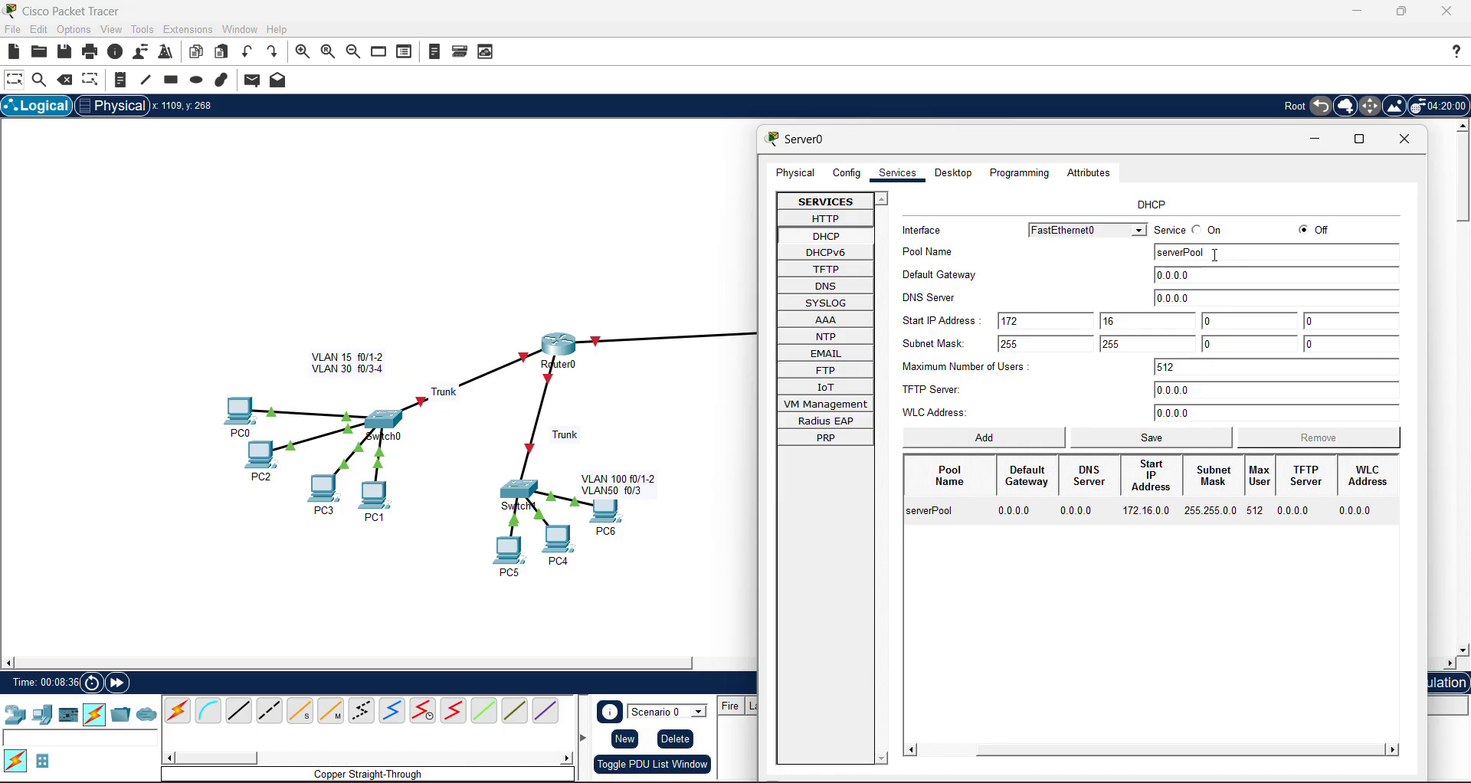
key(BackSpace)
key(BackSpace)
key(BackSpace)
key(BackSpace)
key(BackSpace)
key(BackSpace)
key(BackSpace)
key(BackSpace)
key(BackSpace)
key(BackSpace)
text(VAN15)
Set the VAN15 pool's default gateway to 10.16.15.1
click(1206, 278)
key(BackSpace)
key(BackSpace)
key(BackSpace)
key(BackSpace)
key(BackSpace)
key(BackSpace)
text(1)
text(0.16.0.1)
click(1191, 276)
key(BackSpace)
text(15)
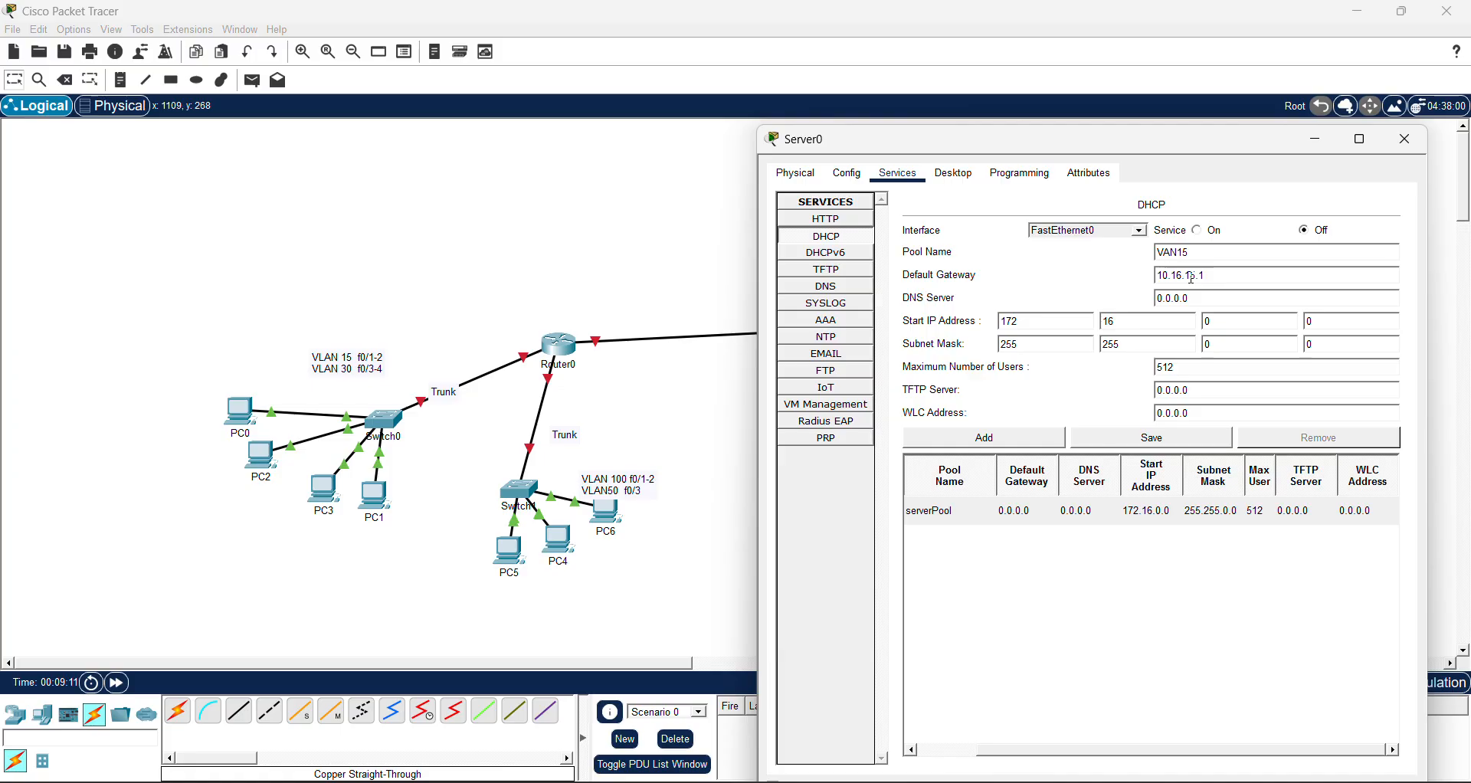
Keep the VAN15 pool's DNS server at 0.0.0.0 and set its start IP address to 10.16.10.200
click(1211, 299)
key(BackSpace)
text(0)
double_click(1229, 323)
text(10)
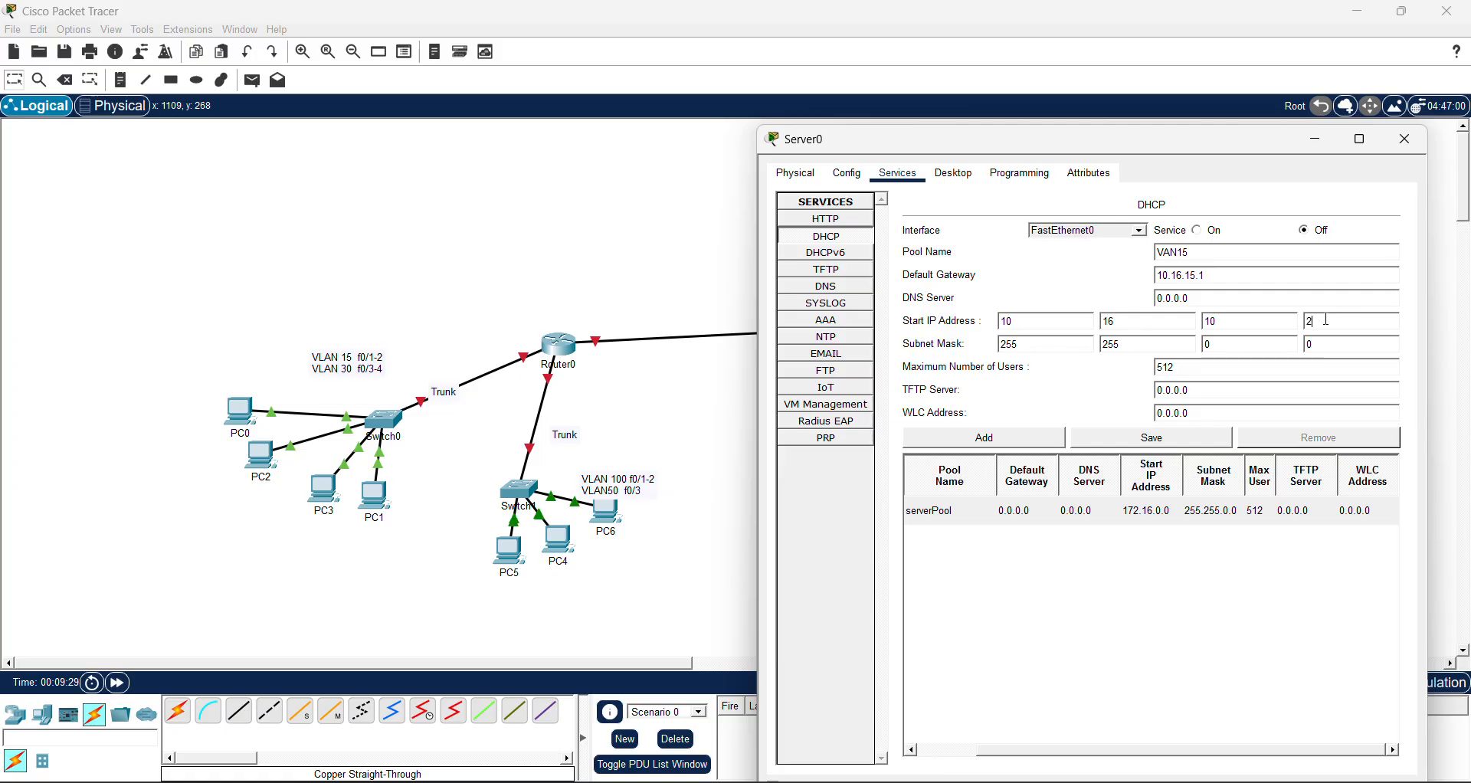
text(200)
Set the VAN15 pool's subnet mask to 255.255.255.0 and its maximum users to 50, and add the pool
click(1211, 346)
text(255)
key(BackSpace)
key(BackSpace)
text(50)
click(1028, 445)
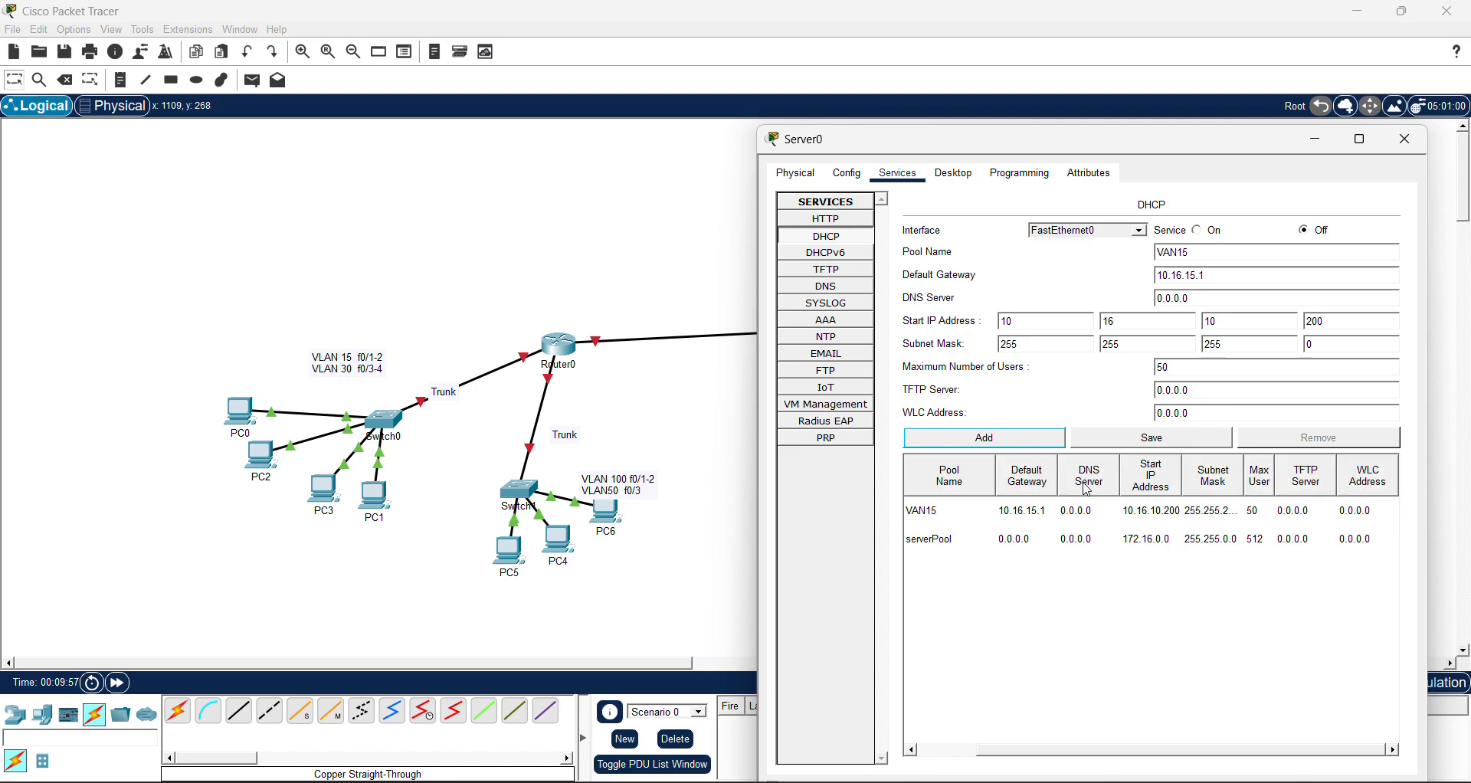
Load the serverPool values as the basis for another pool, clear the pool name and set the default gateway to 172.16.30.1
click(1105, 540)
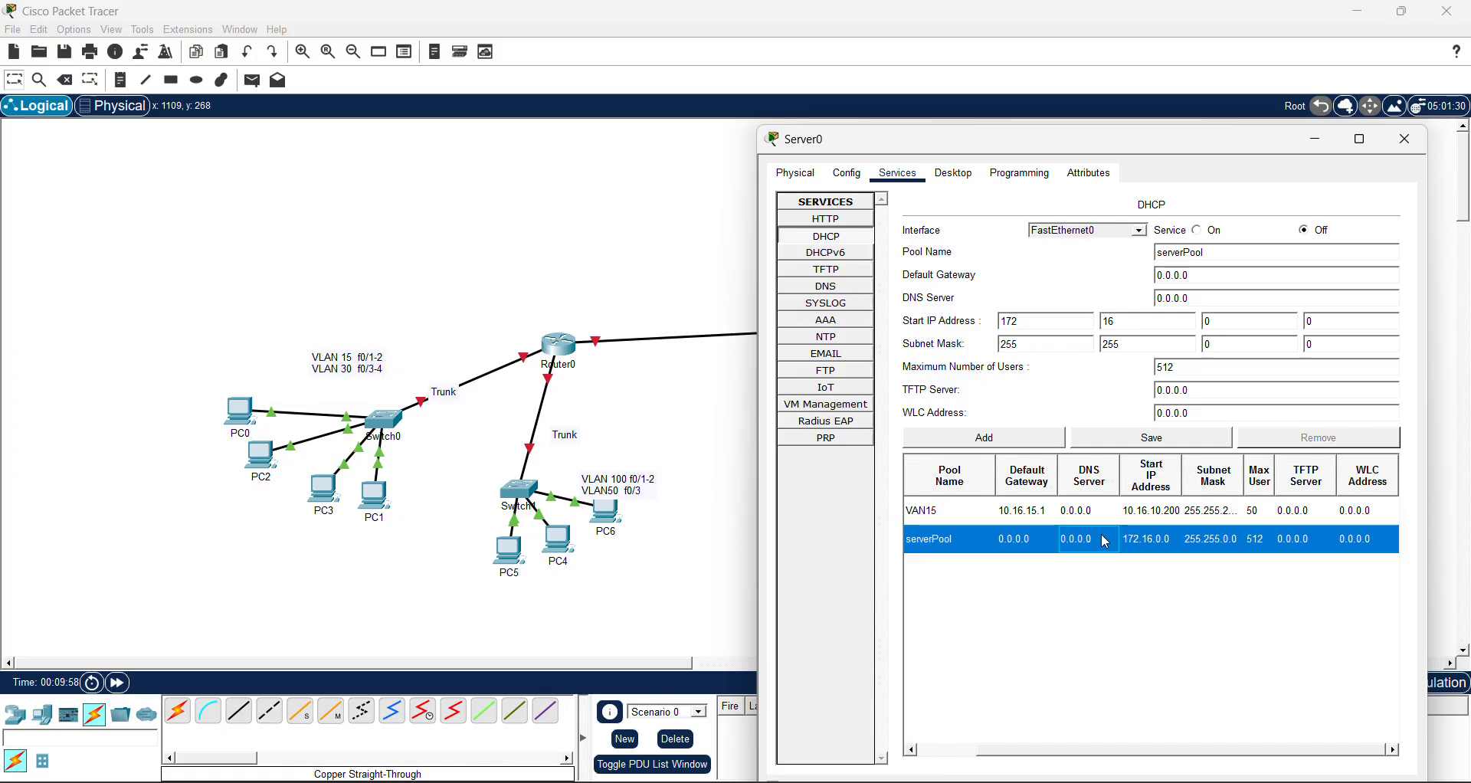
click(1153, 518)
click(1156, 540)
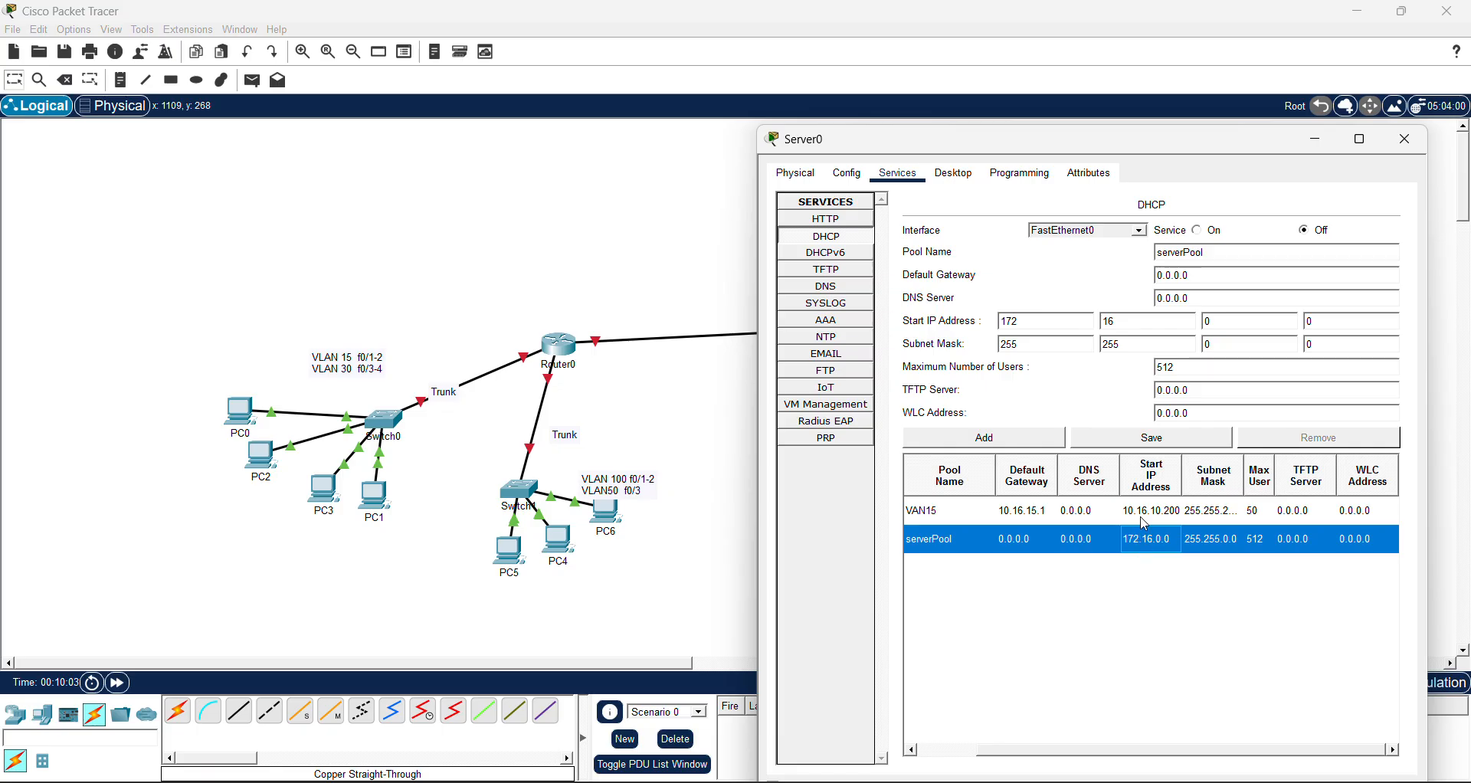
click(1218, 256)
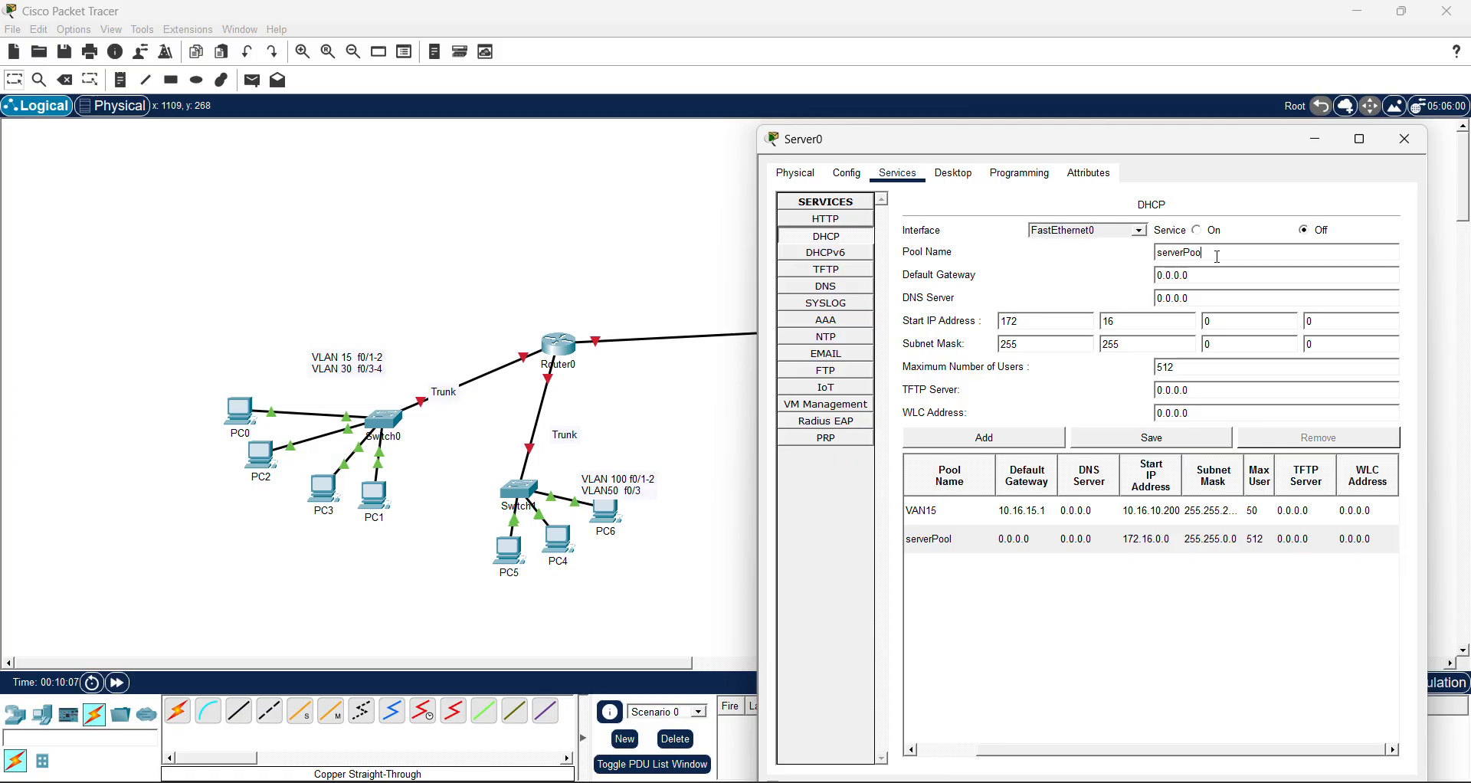
key(BackSpace)
key(BackSpace)
key(BackSpace)
key(BackSpace)
key(BackSpace)
key(BackSpace)
key(BackSpace)
key(BackSpace)
key(BackSpace)
key(BackSpace)
text(172)
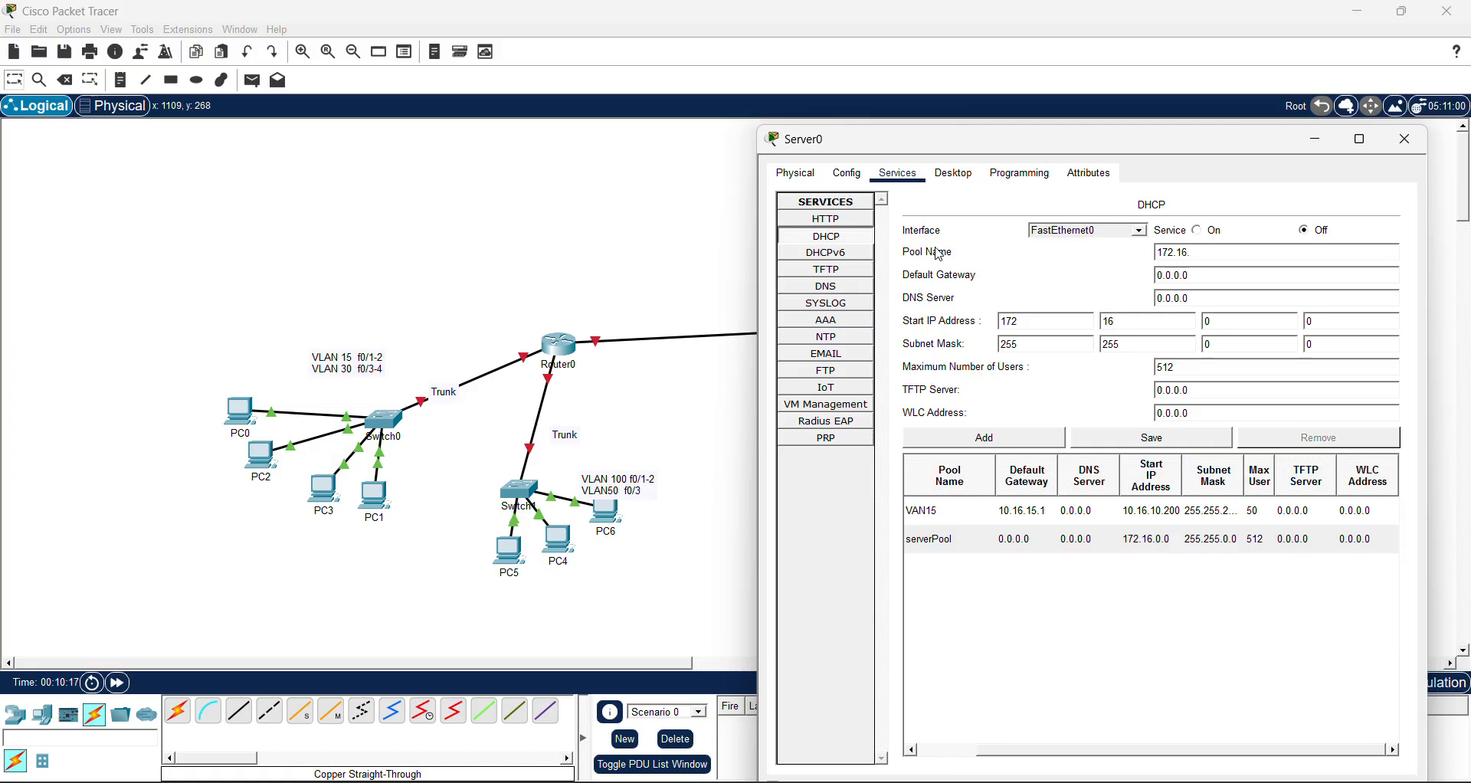
text(.16.30)
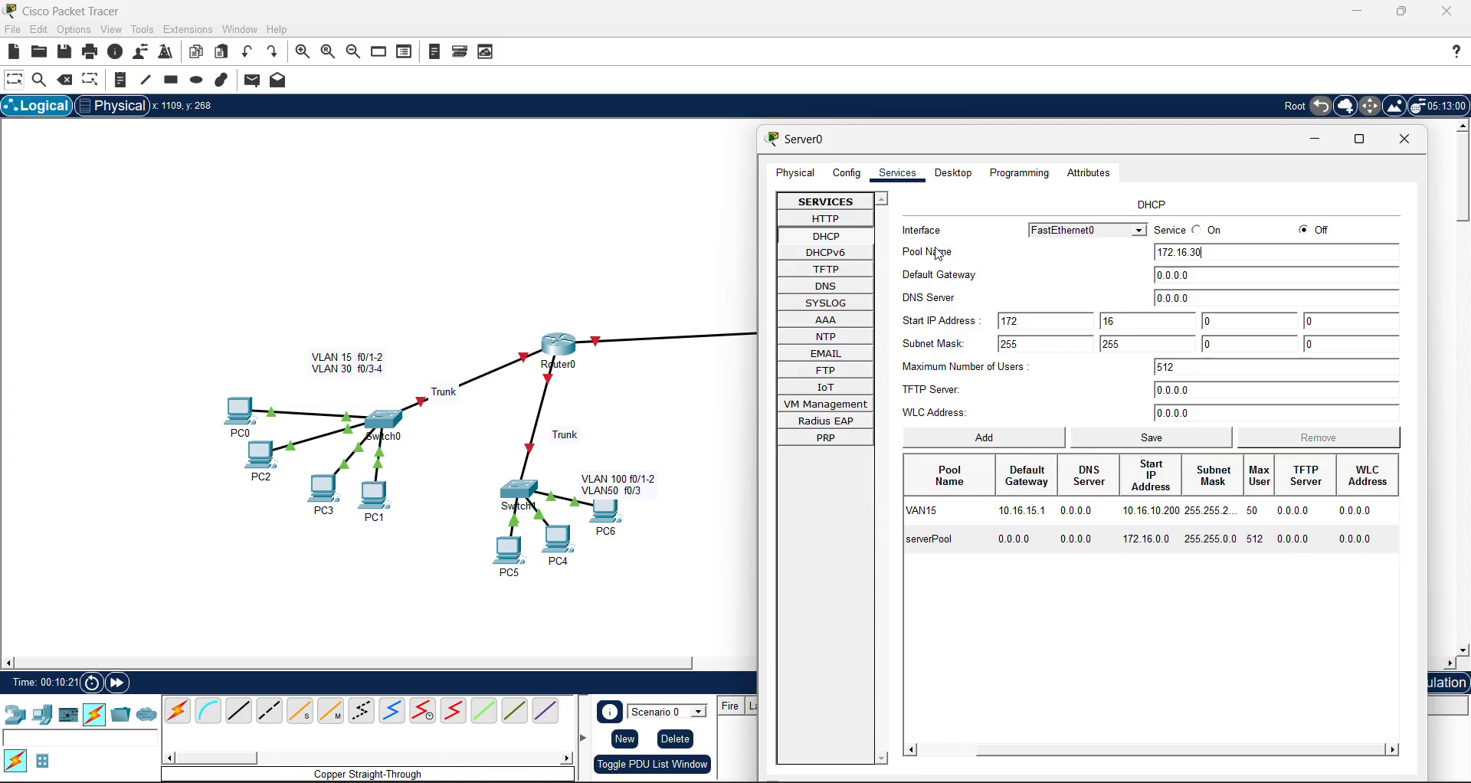
text(.1)
drag(1213, 254, 1157, 253)
key(ctrl+c)
key(BackSpace)
double_click(1195, 277)
key(ctrl+v)
Name the pool VLAN30 and set its start IP address to 172.16.30.150
text(VLAN)
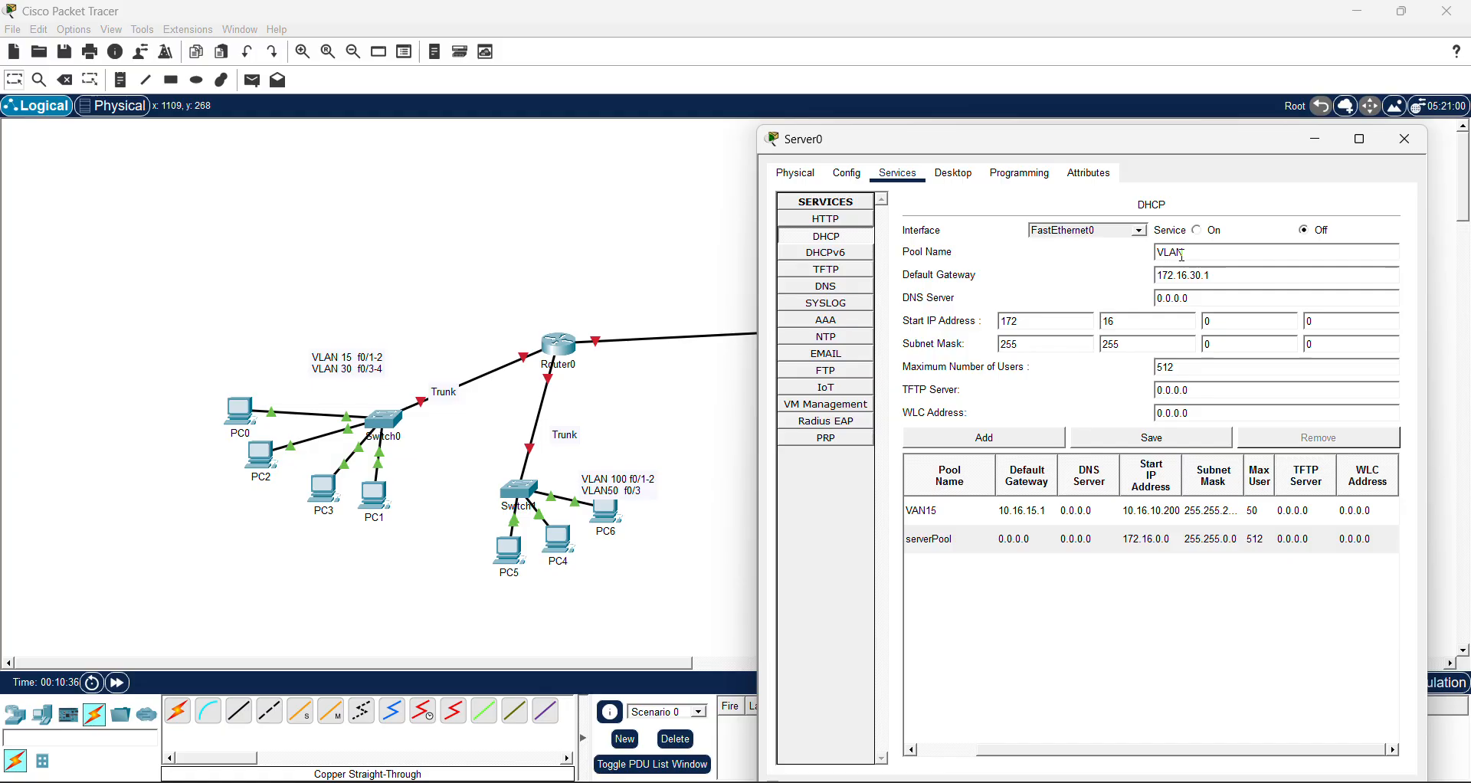
text(30)
key(Tab)
click(1213, 321)
key(BackSpace)
text(30)
click(1316, 321)
text(150)
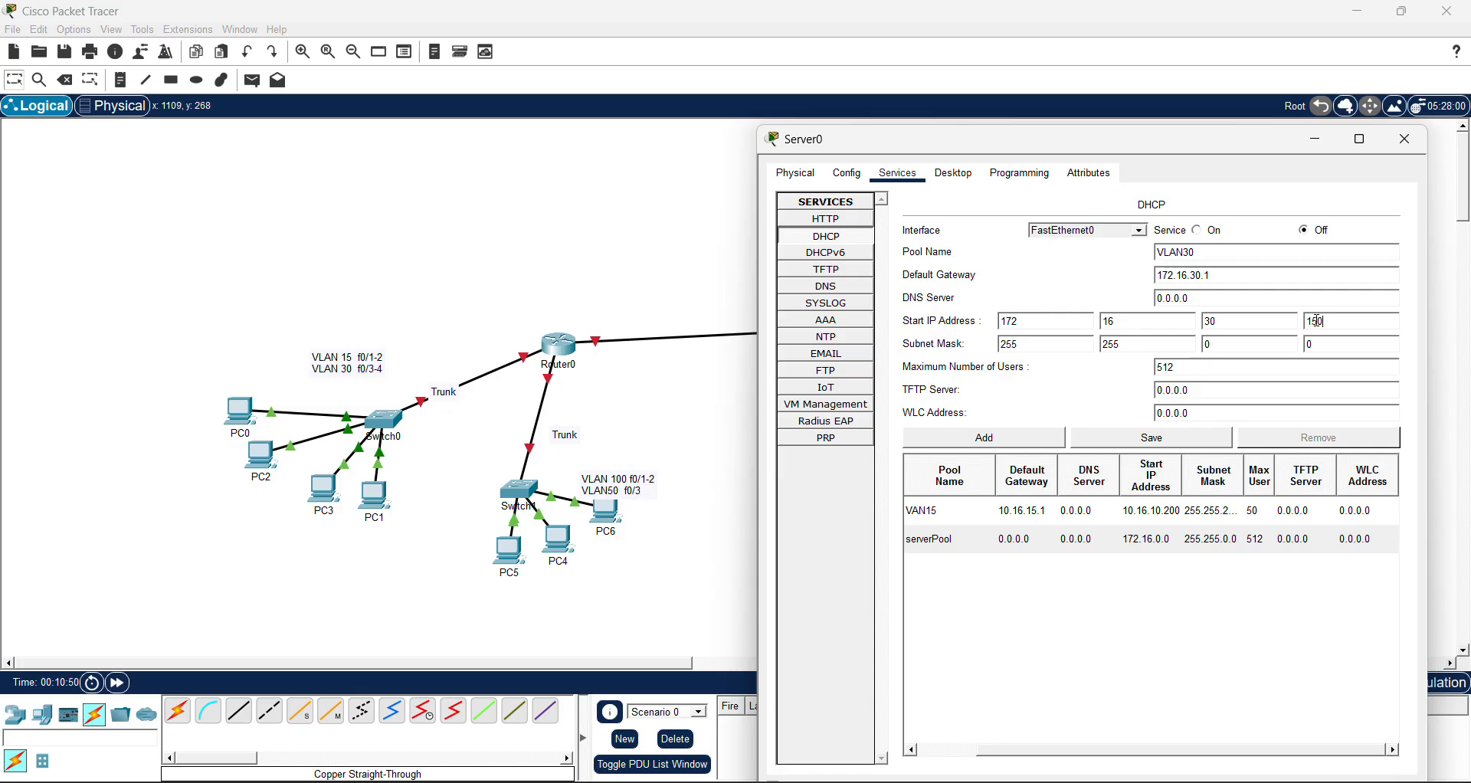
Set the VLAN30 pool's maximum number of users to 25 and add the pool
key(BackSpace)
key(BackSpace)
key(BackSpace)
text(25)
click(1025, 442)
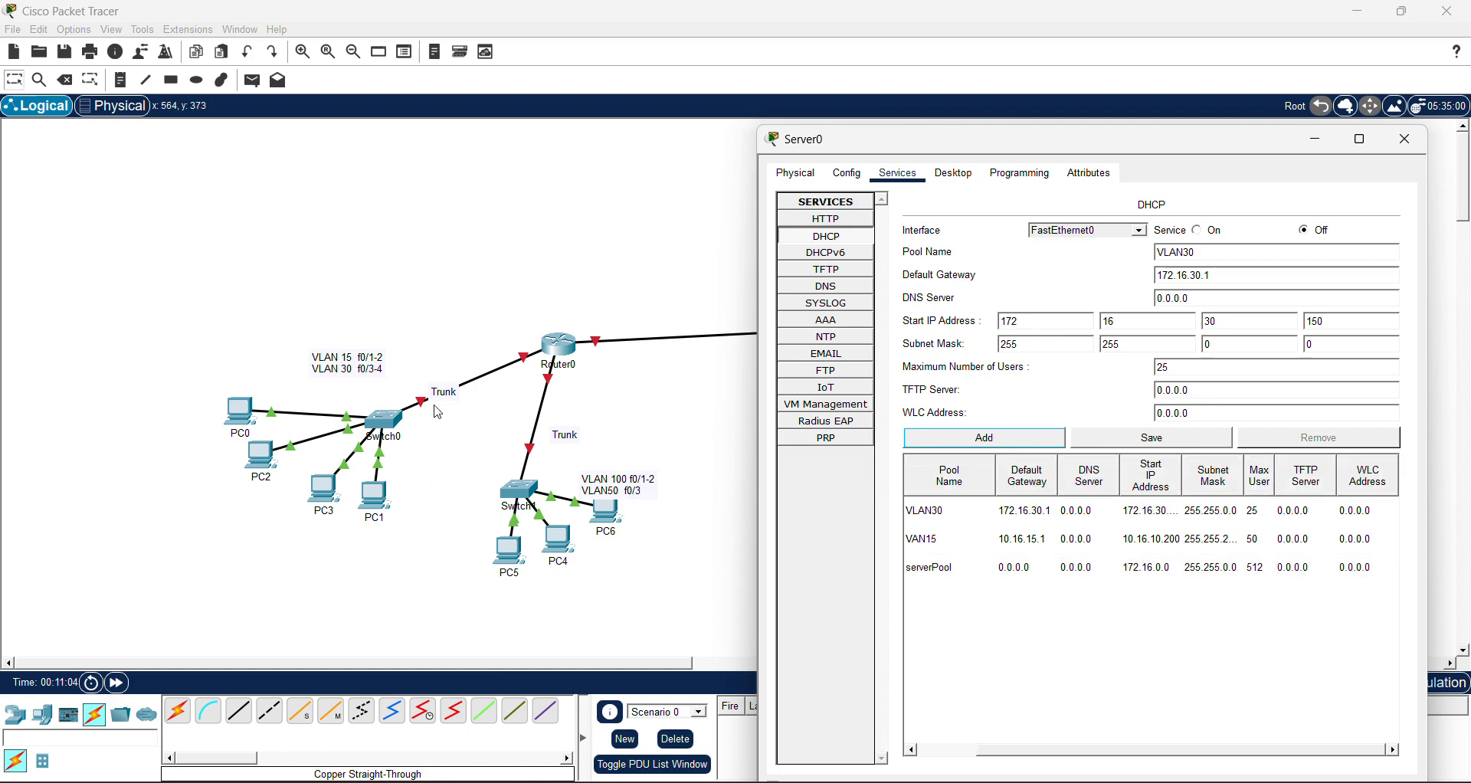
Change the pool name in the form to VLAN100 and its default gateway to 172.16.100.1
click(1206, 252)
key(BackSpace)
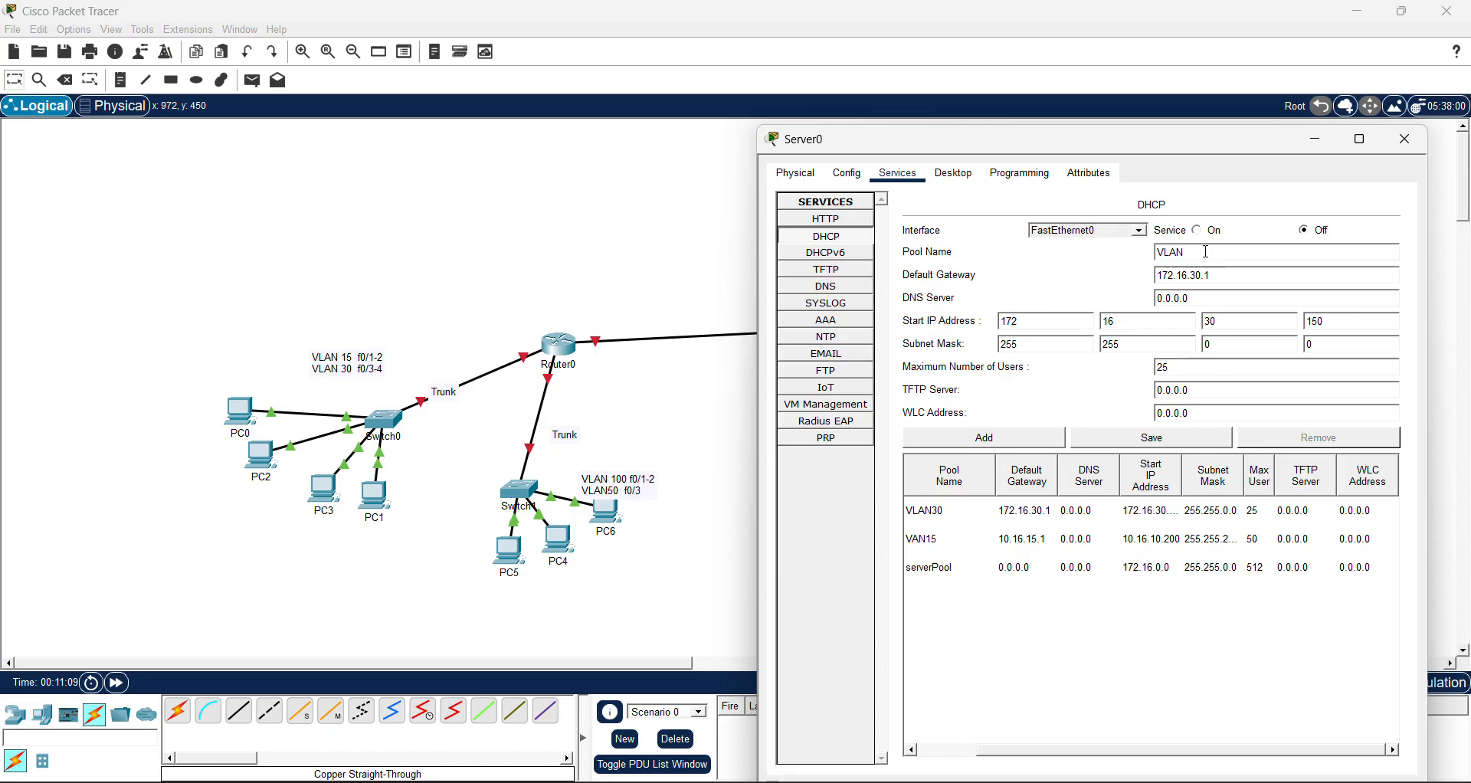
text(100)
click(1197, 274)
key(BackSpace)
text(10)
Set the VLAN100 pool's start IP address to 172.16.100.17
key(BackSpace)
text(100)
click(1325, 318)
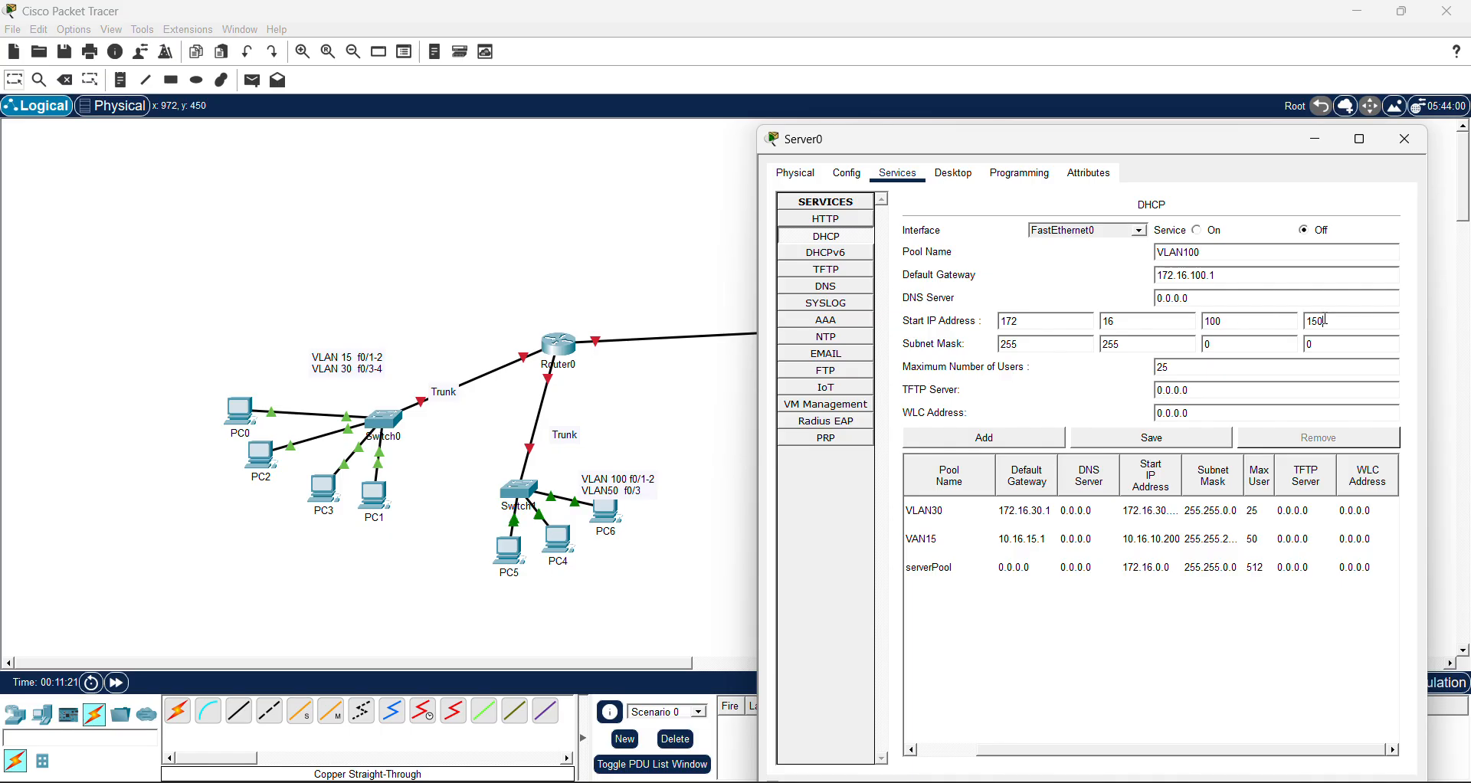
key(BackSpace)
key(BackSpace)
key(BackSpace)
text(17)
Set the VLAN100 pool's subnet mask to 255.255.255.0 and add the pool to the list
key(BackSpace)
text(255)
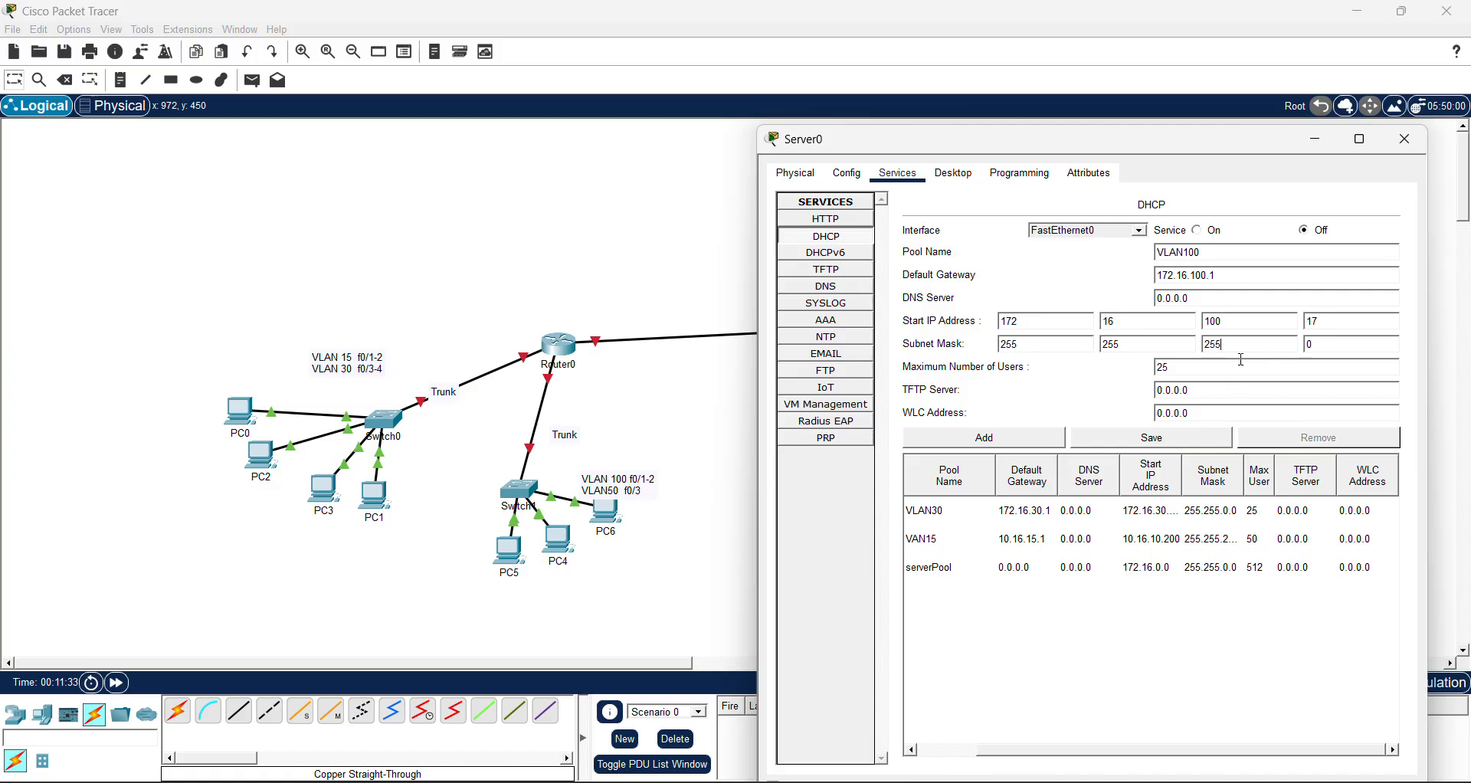
click(1037, 441)
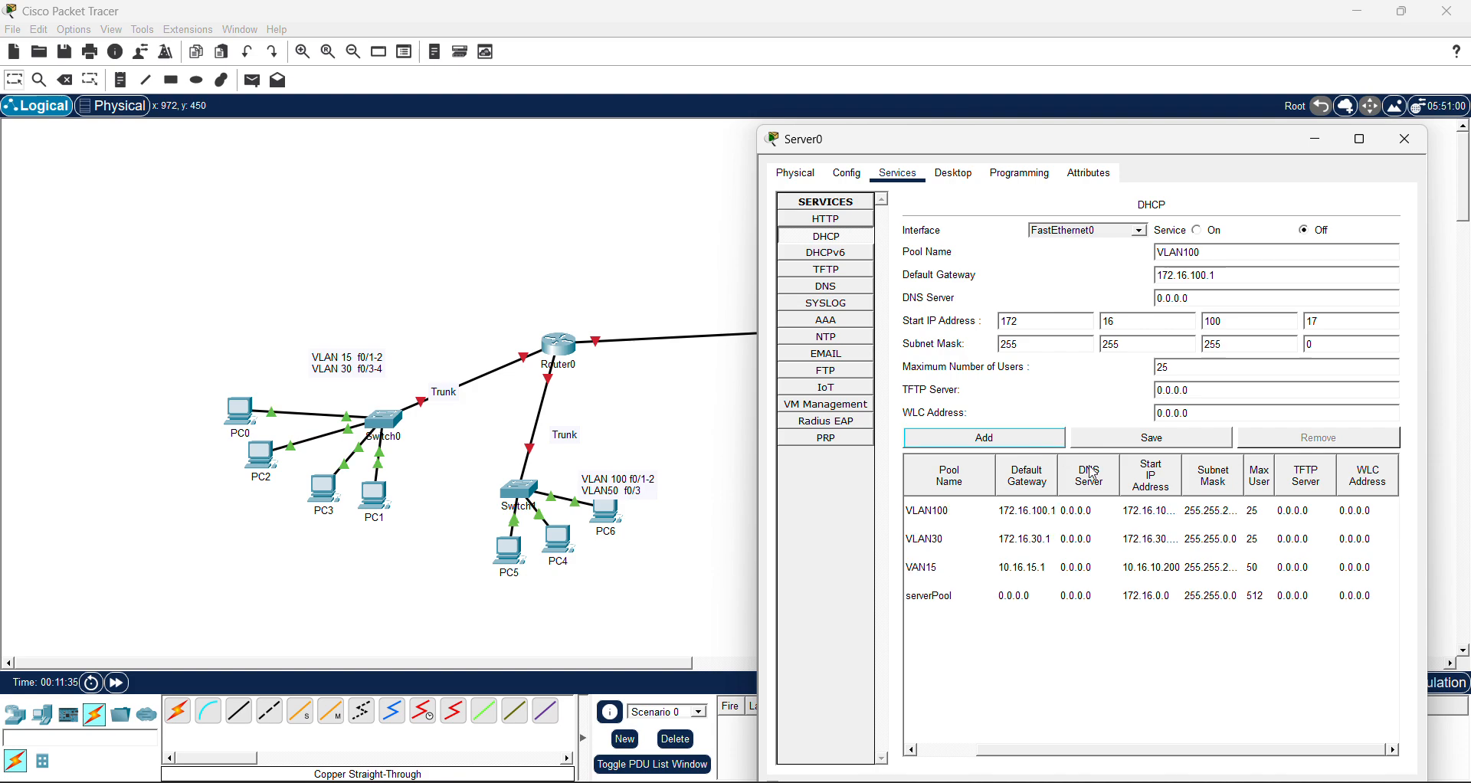
Load the VLAN30 pool, set its subnet mask to 255.255.255.0 and save it
click(1065, 544)
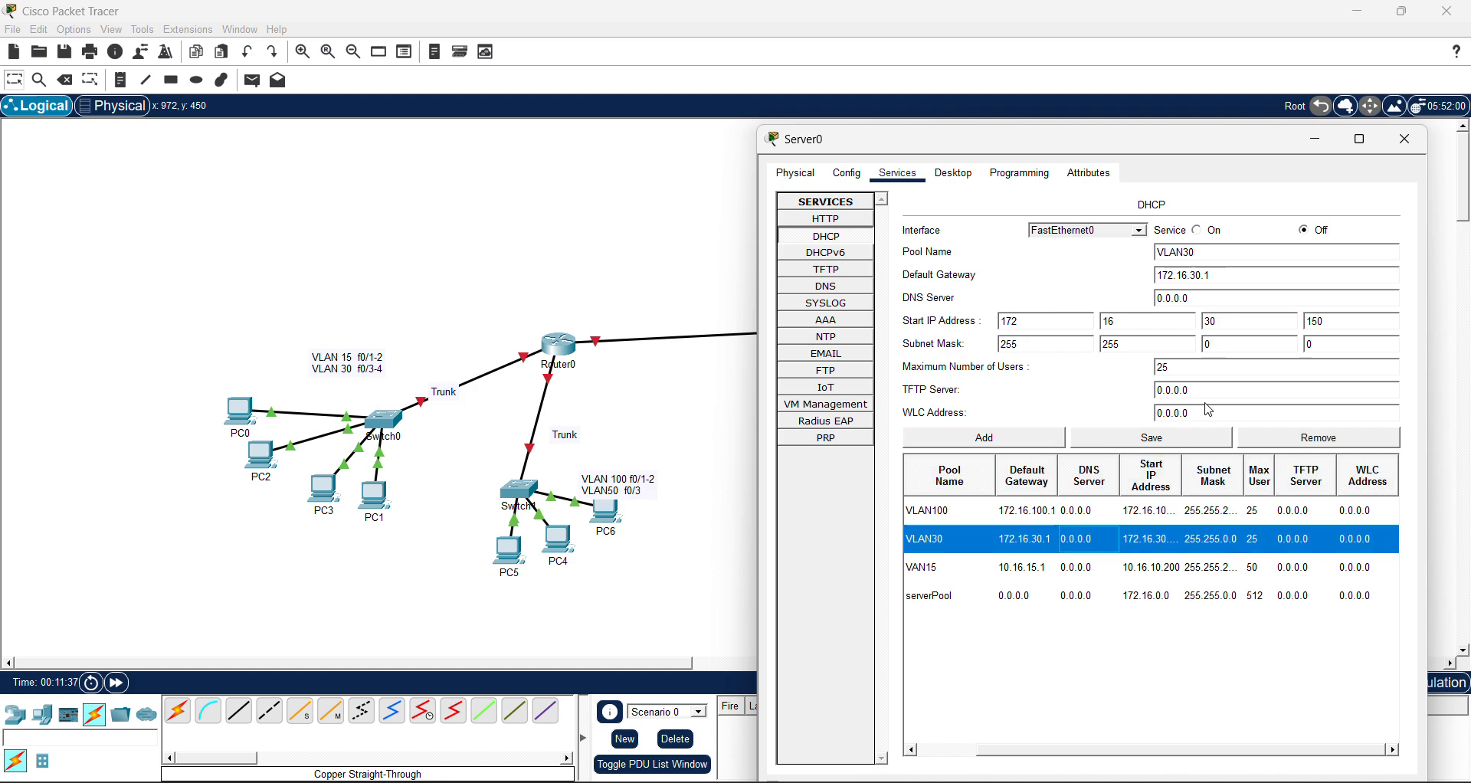
click(1223, 347)
key(BackSpace)
text(255)
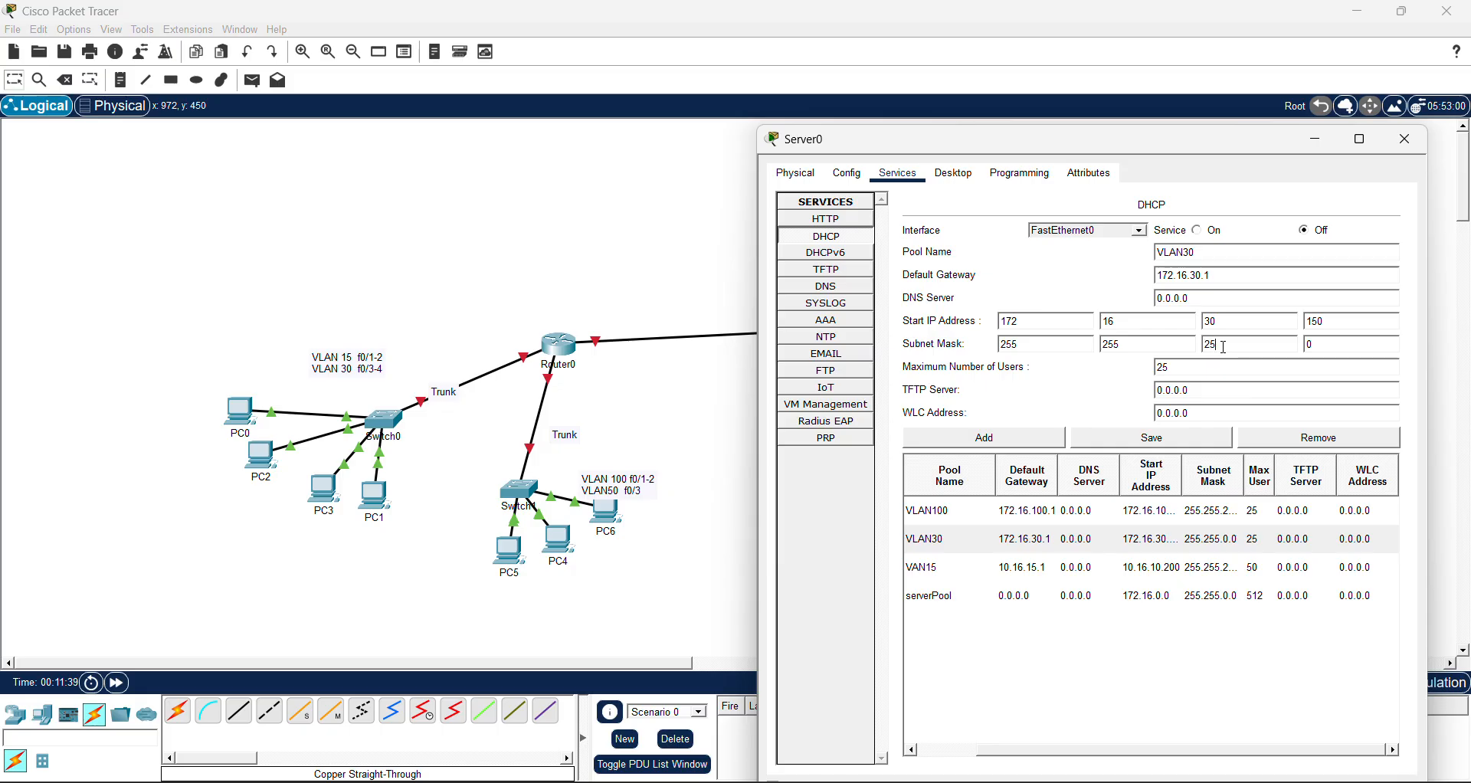
click(1166, 439)
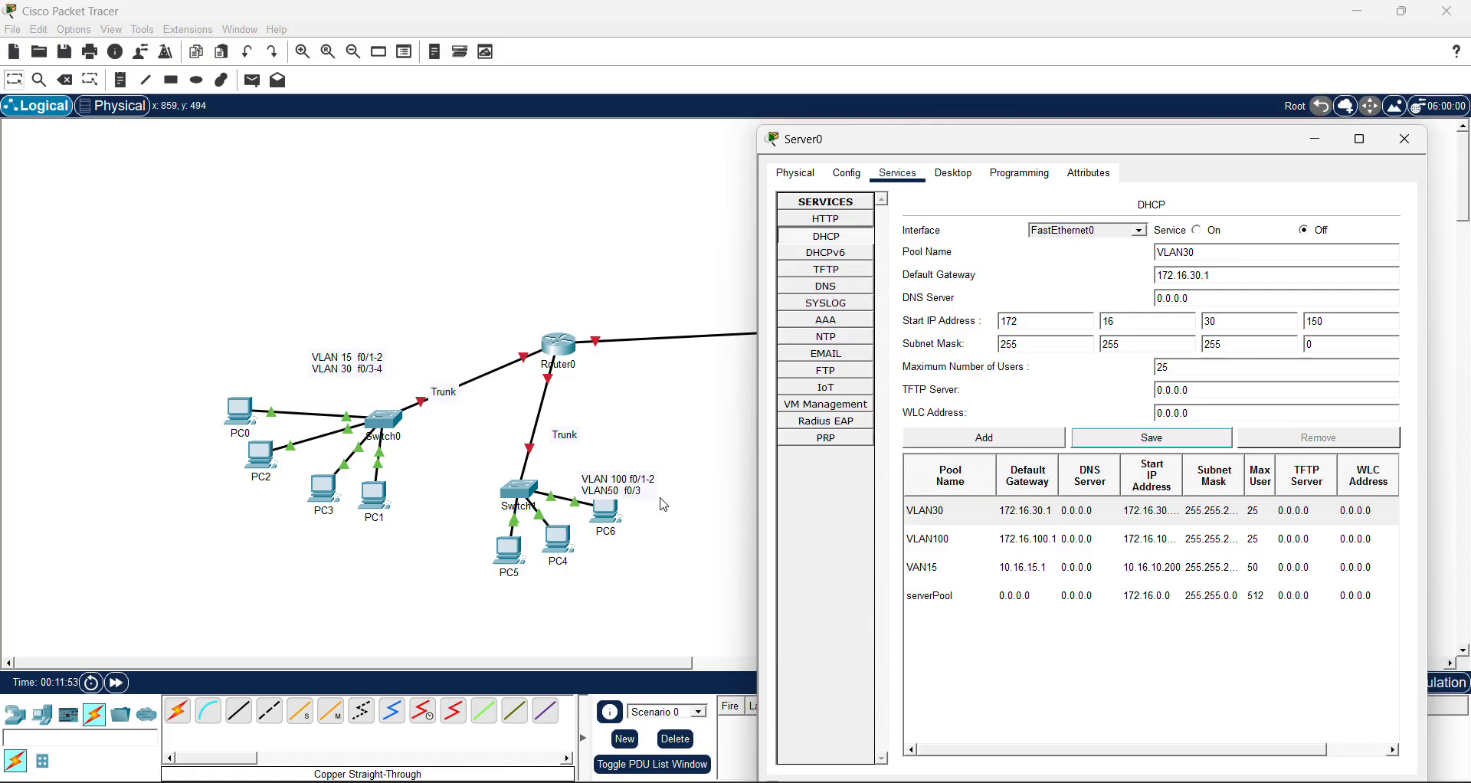
Change the pool name in the form to VLAN50 and its default gateway to 192.168.50.254
click(1208, 254)
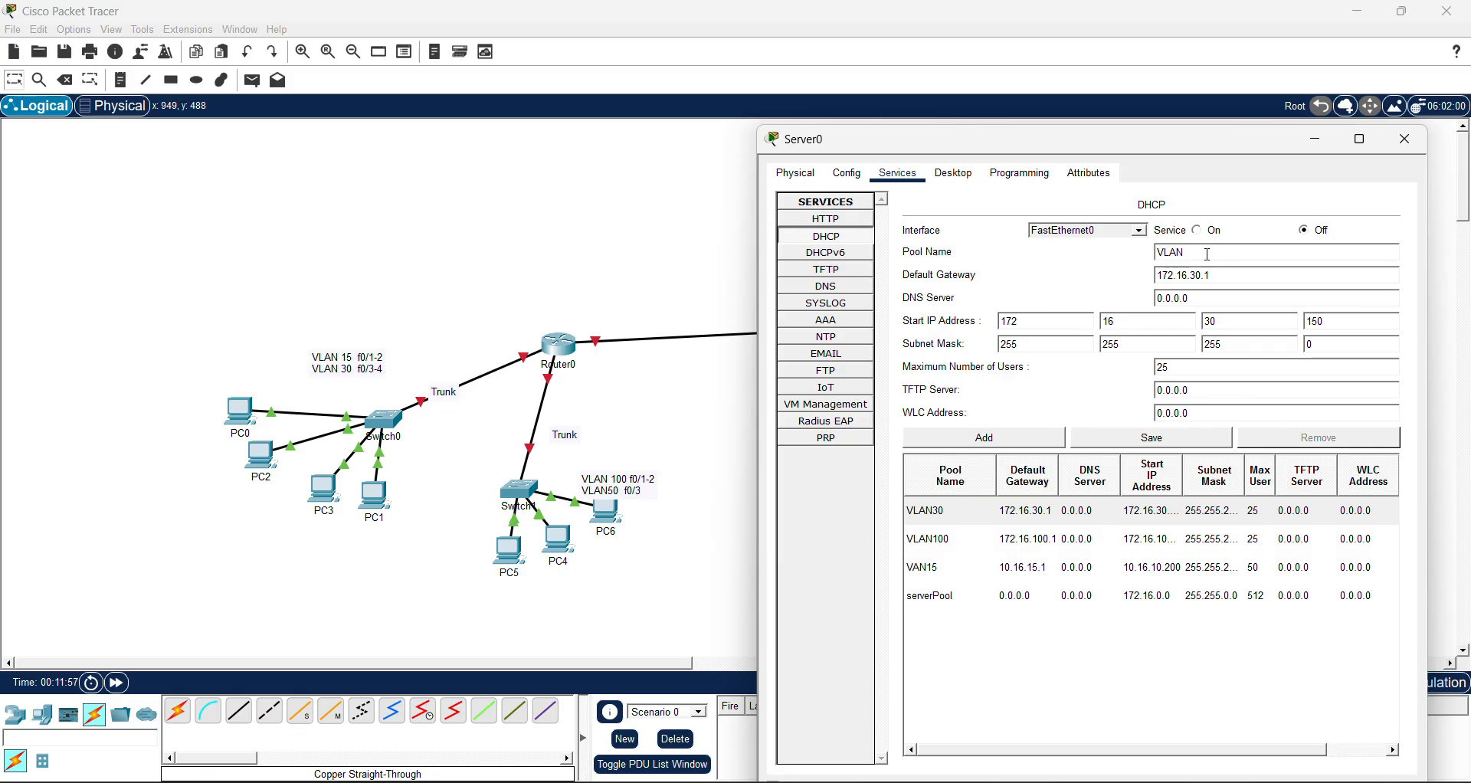
text(50)
click(1176, 275)
key(BackSpace)
key(BackSpace)
text(92)
click(1189, 274)
text(8)
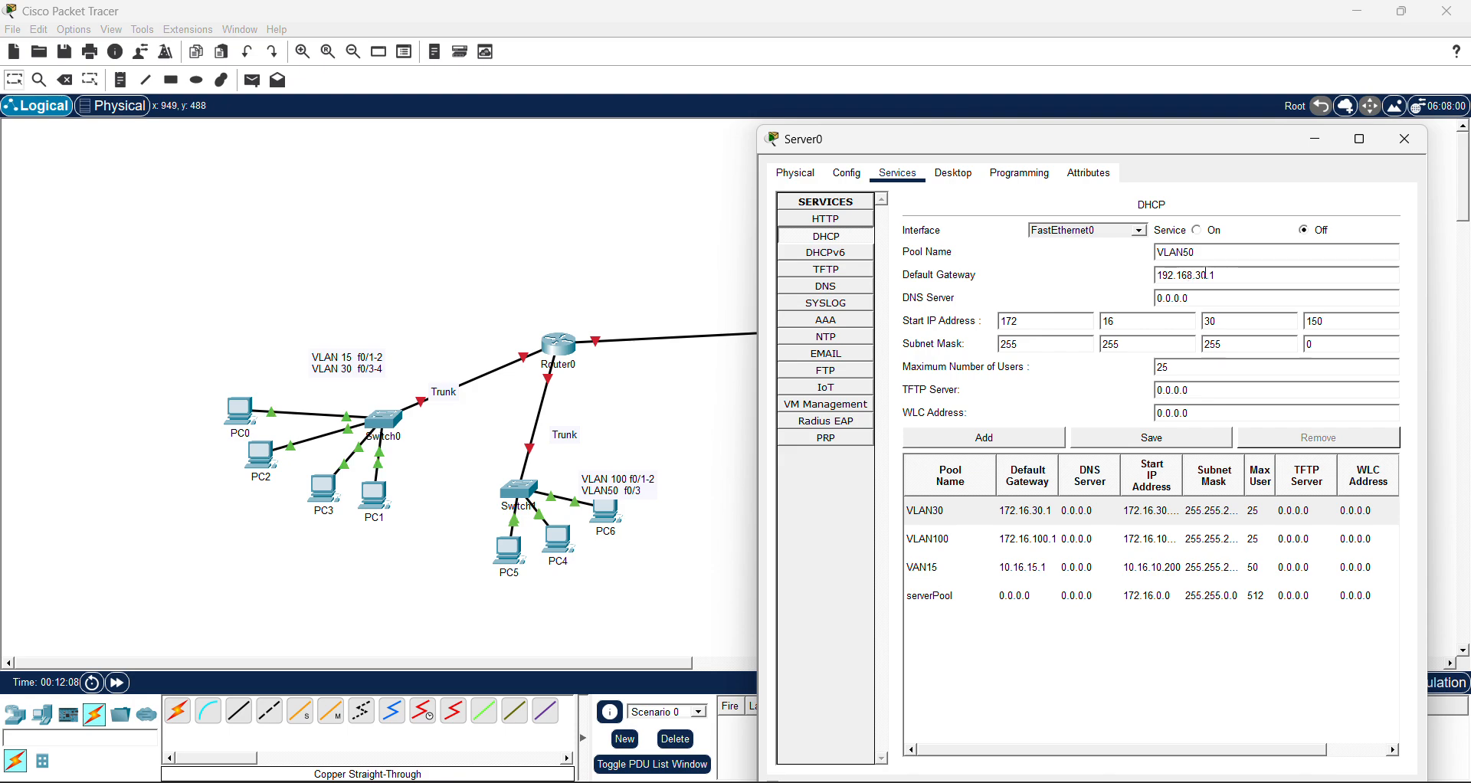
key(BackSpace)
key(BackSpace)
text(50)
key(BackSpace)
text(254)
Set the VLAN50 pool's start IP address to 192.168.50.200
double_click(1017, 322)
text(192)
click(1218, 319)
text(50)
click(1337, 321)
key(BackSpace)
key(BackSpace)
key(BackSpace)
text(200)
Set the VLAN50 pool's maximum number of users to 10 and add the pool
click(1213, 370)
key(BackSpace)
text(10)
click(1028, 440)
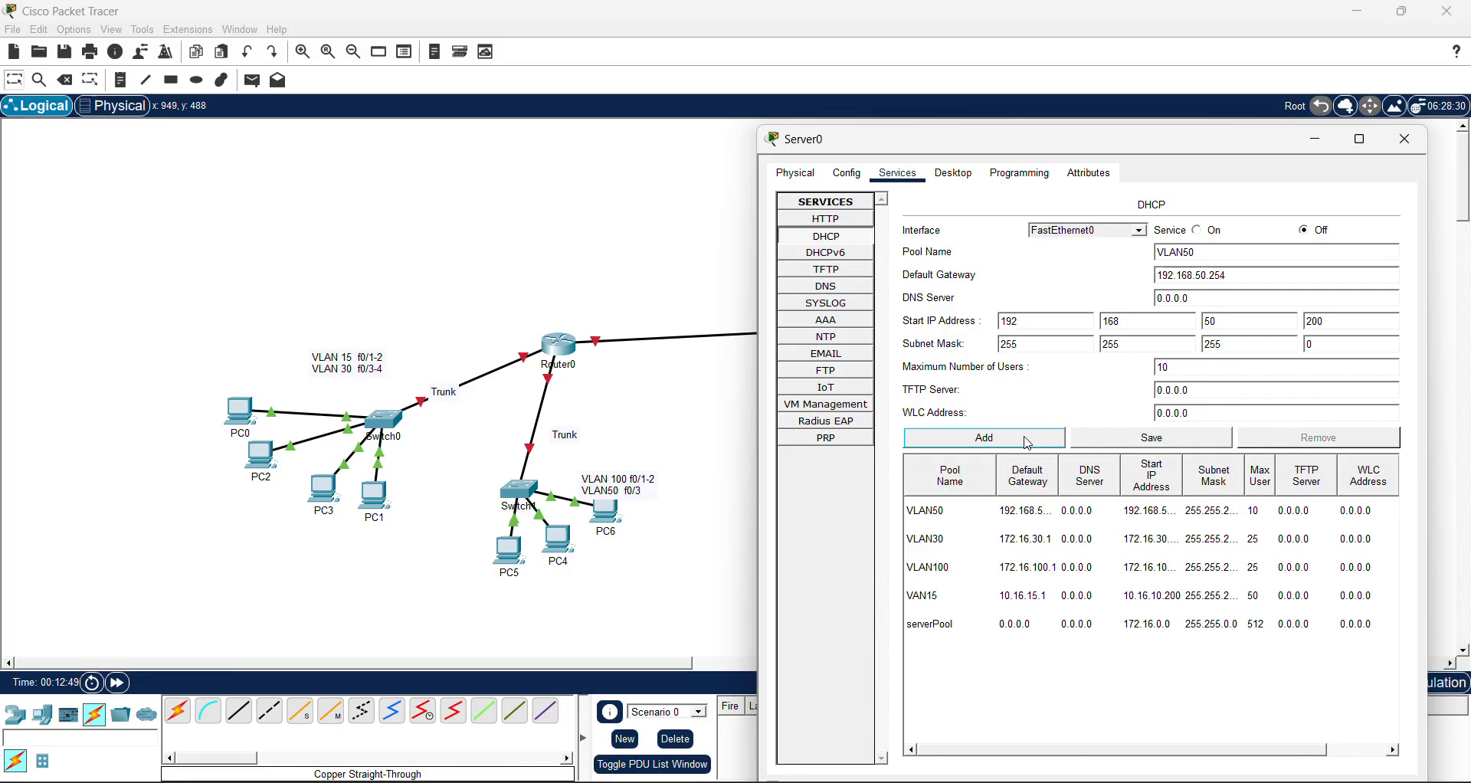
Review the settings of each DHCP pool on Server0, from VLAN50 down to serverPool
click(1058, 518)
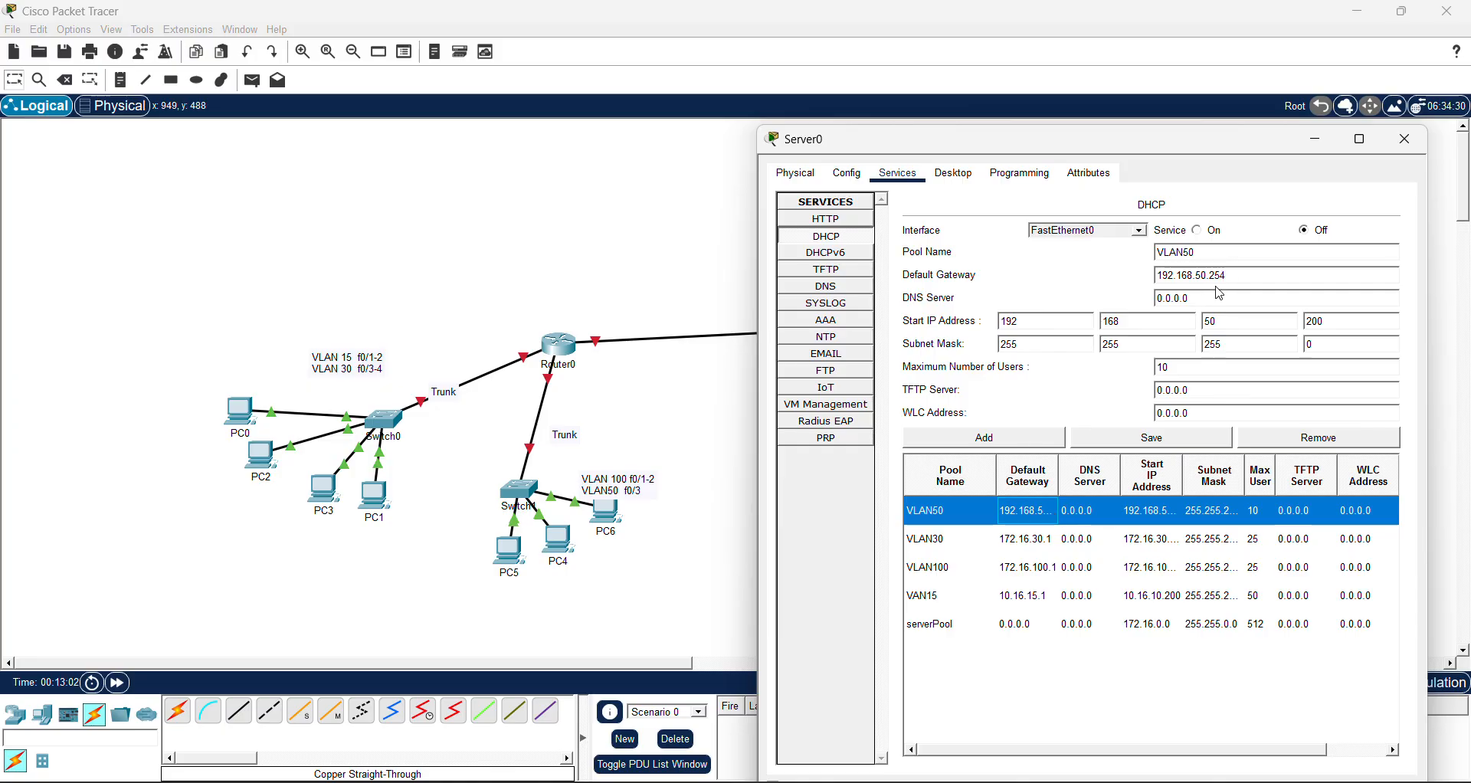
click(1067, 542)
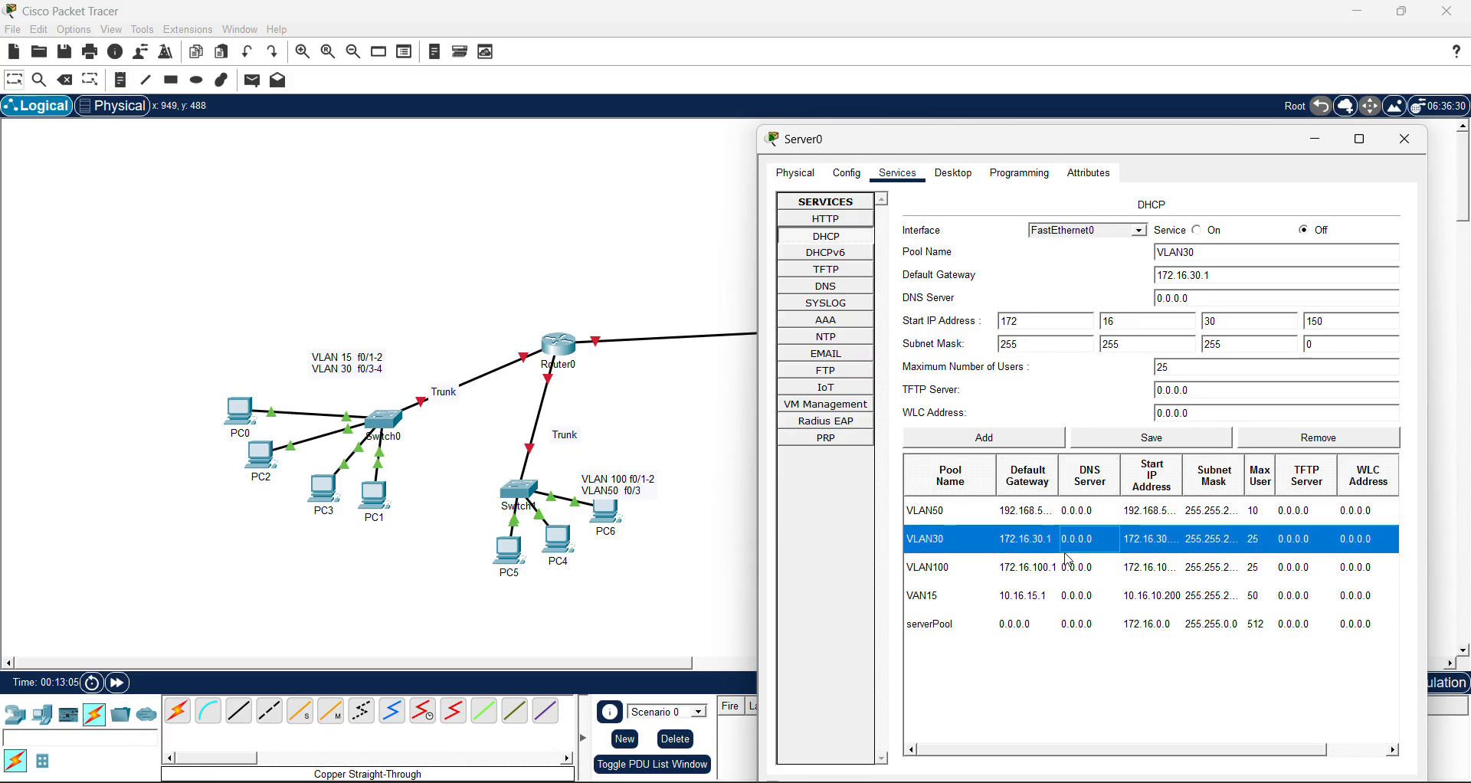
click(1061, 571)
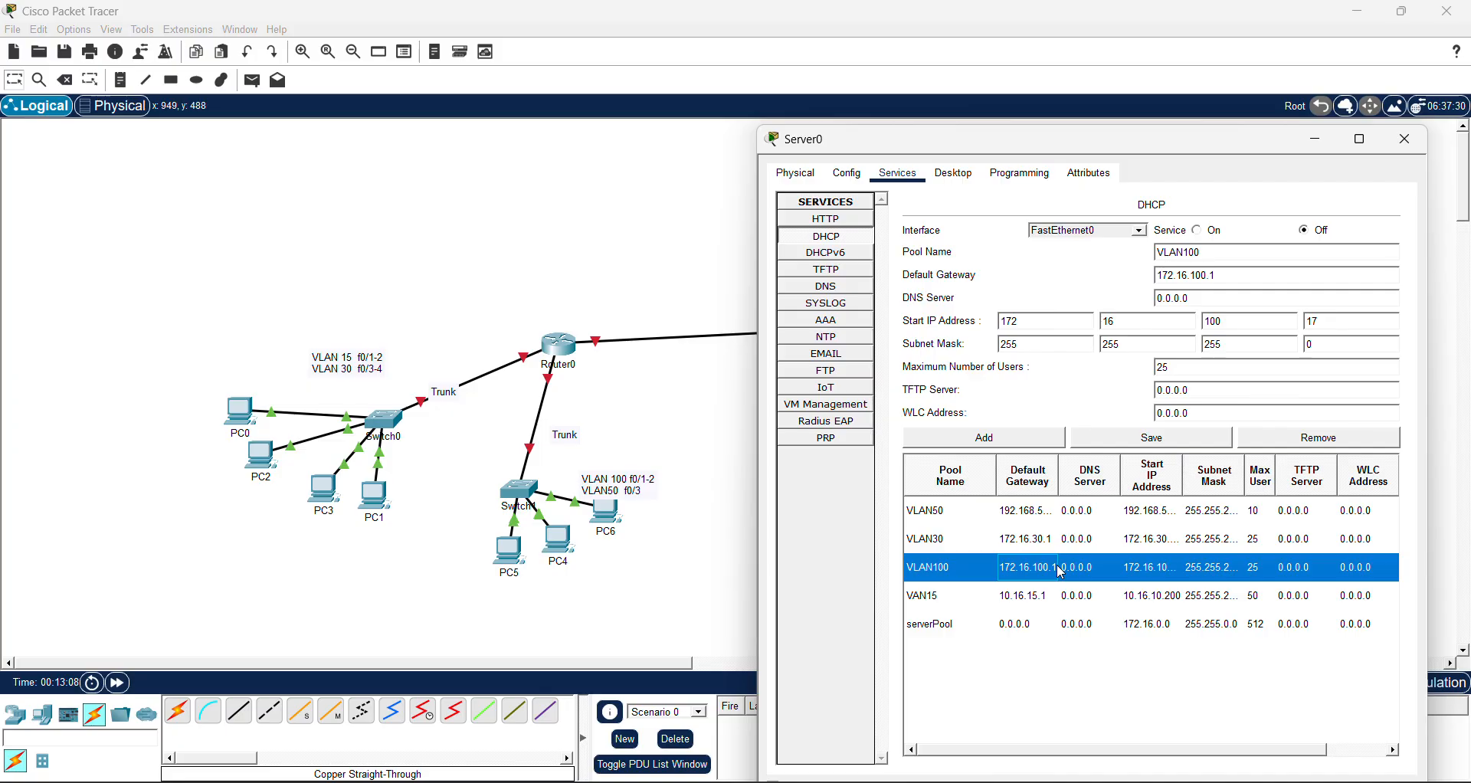
click(1051, 599)
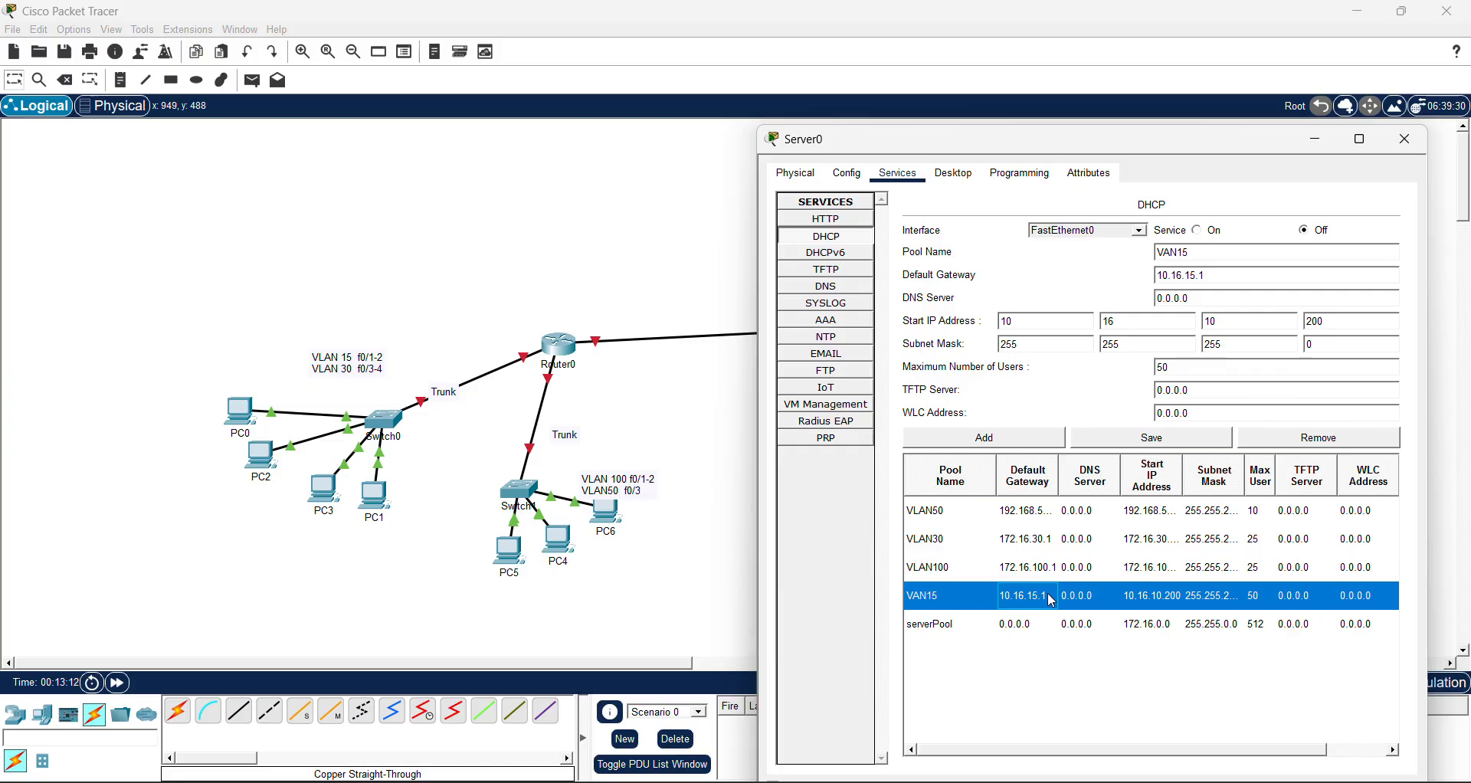
click(1041, 619)
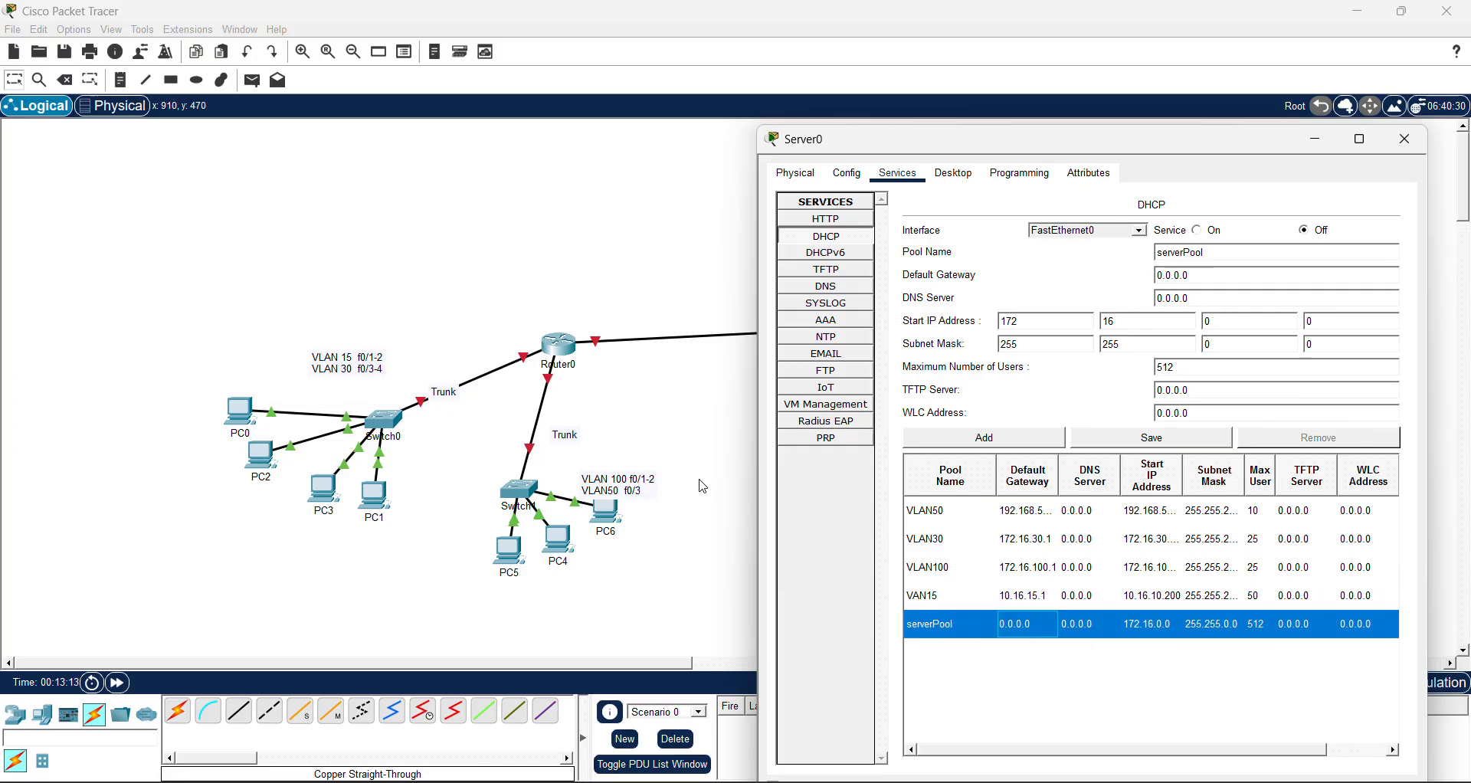
click(602, 408)
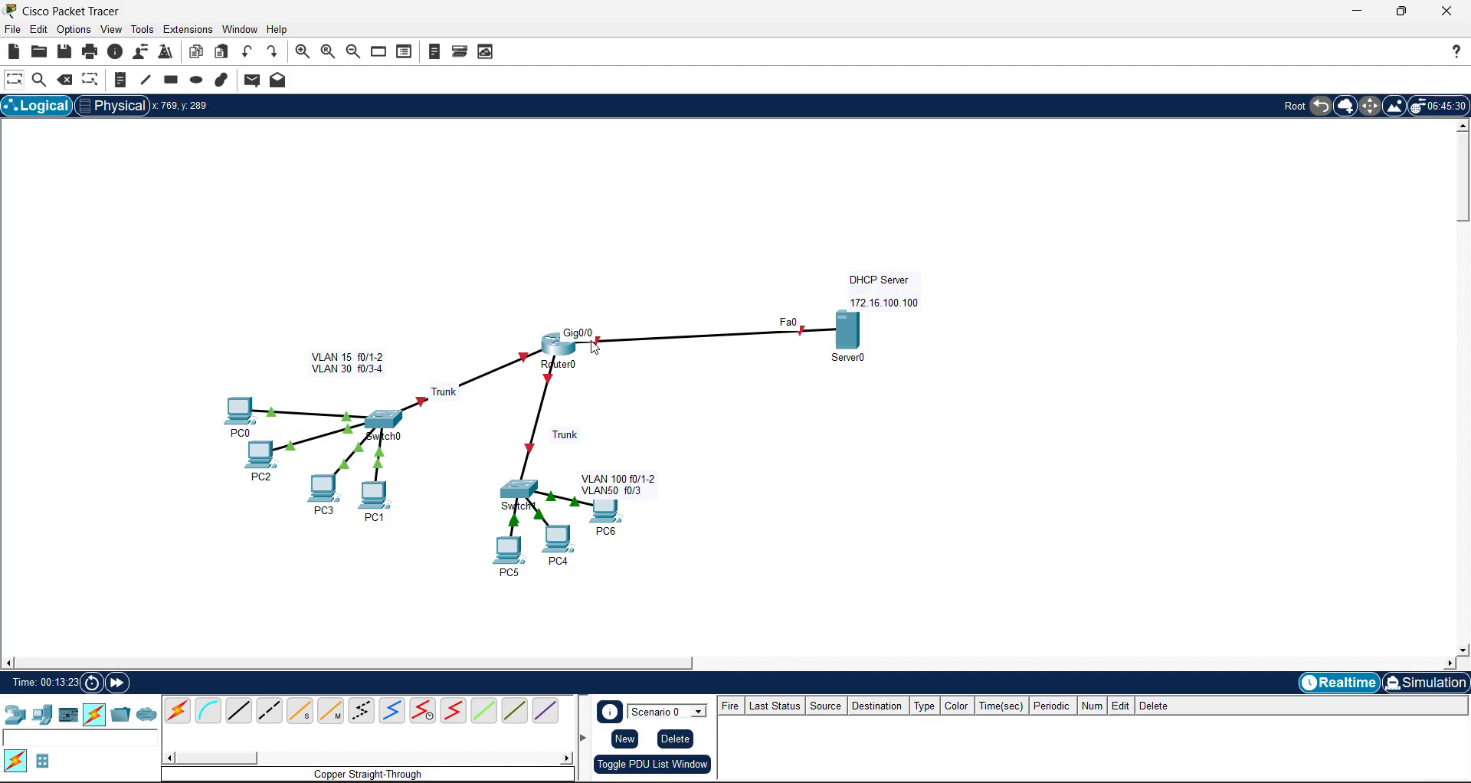
Open Router0's command line and decline the initial configuration dialog
click(566, 346)
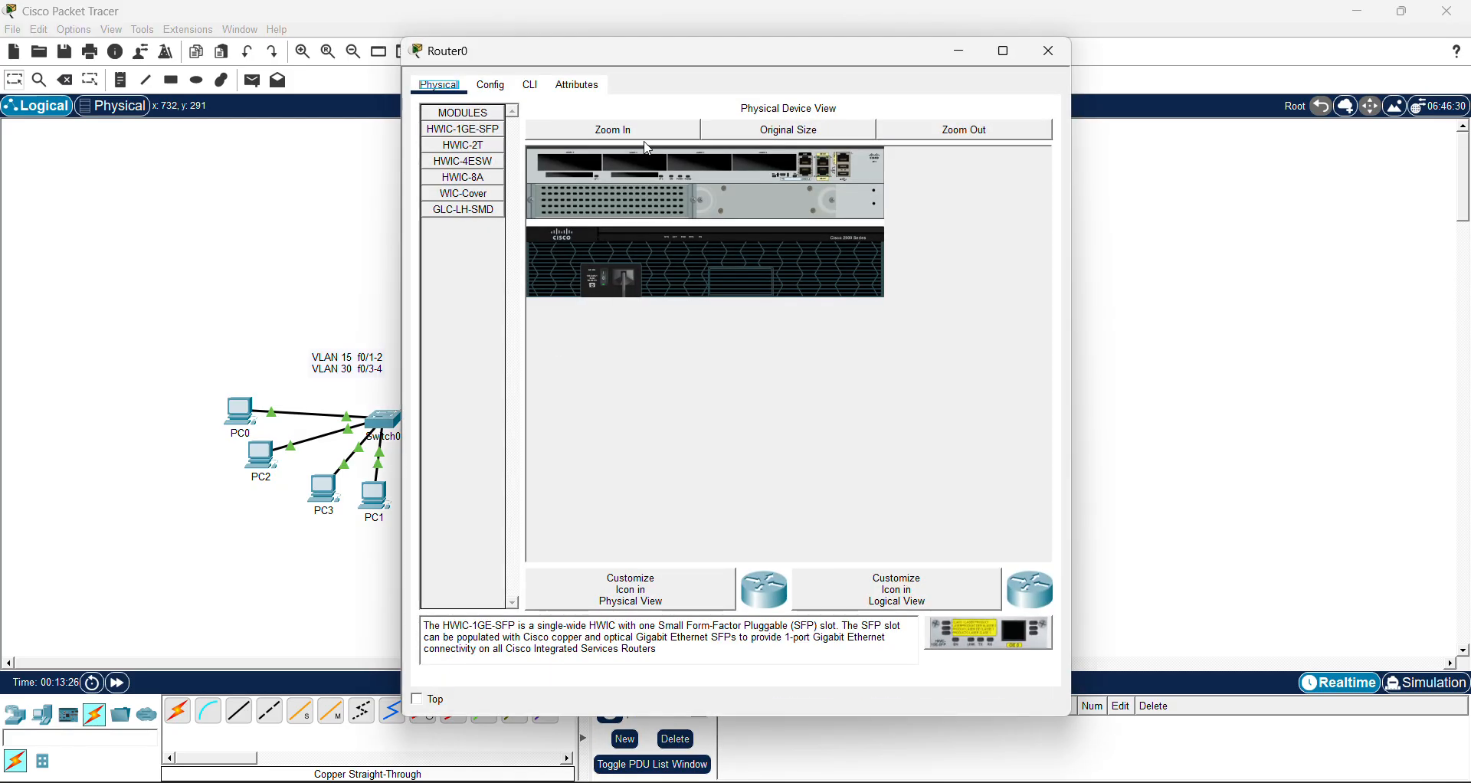
click(532, 88)
drag(766, 61, 1104, 47)
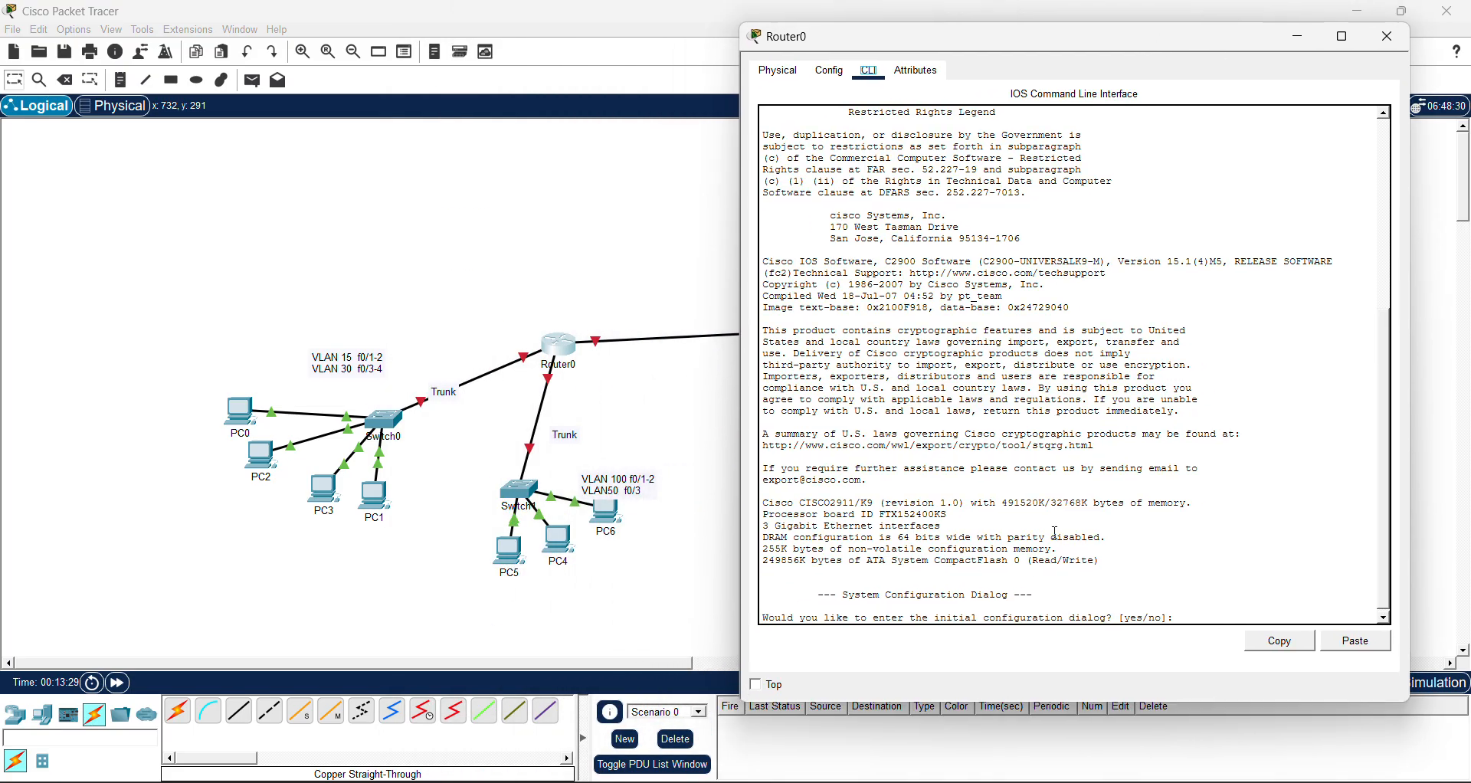
text(no)
key(Return)
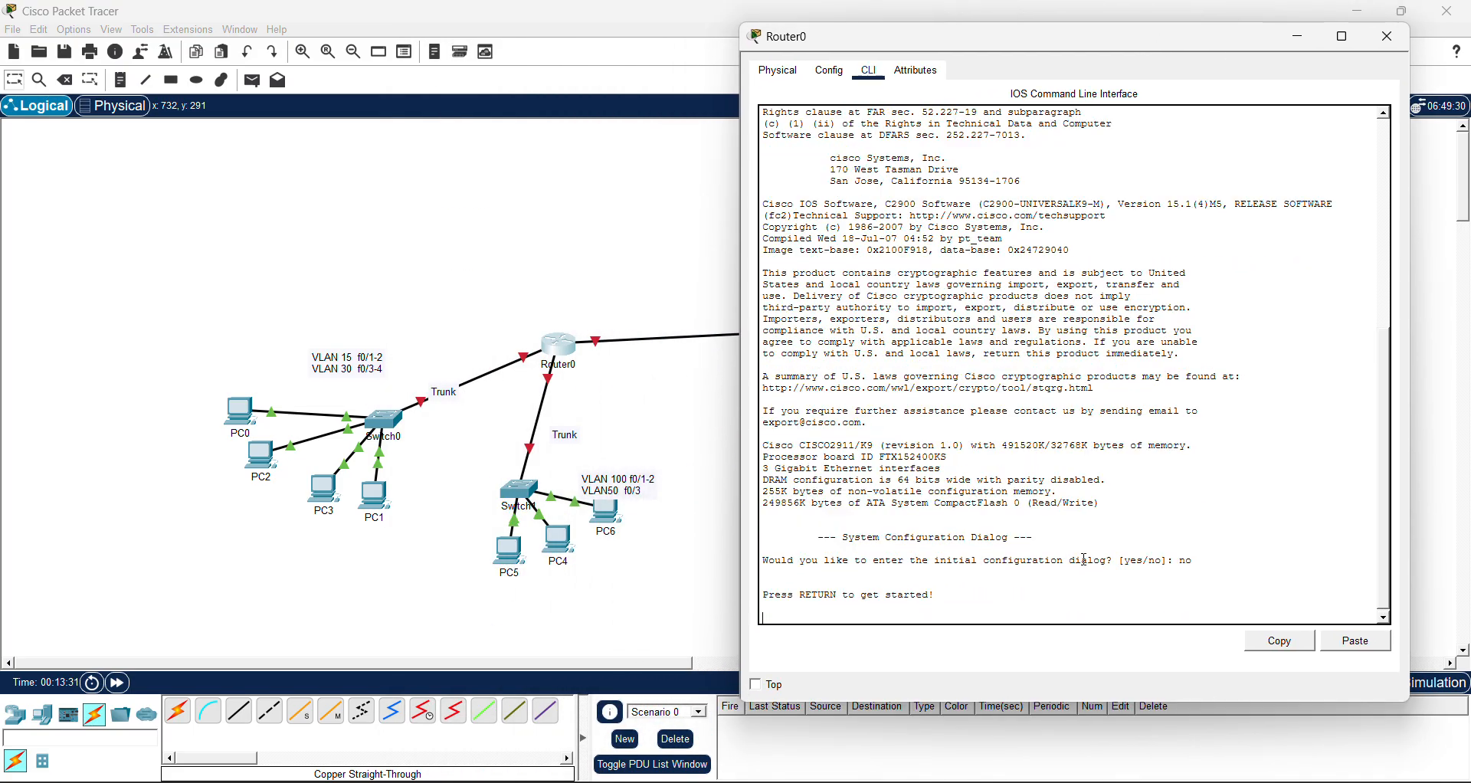
Enter privileged mode and global configuration mode on Router0
key(Return)
text(en)
key(Return)
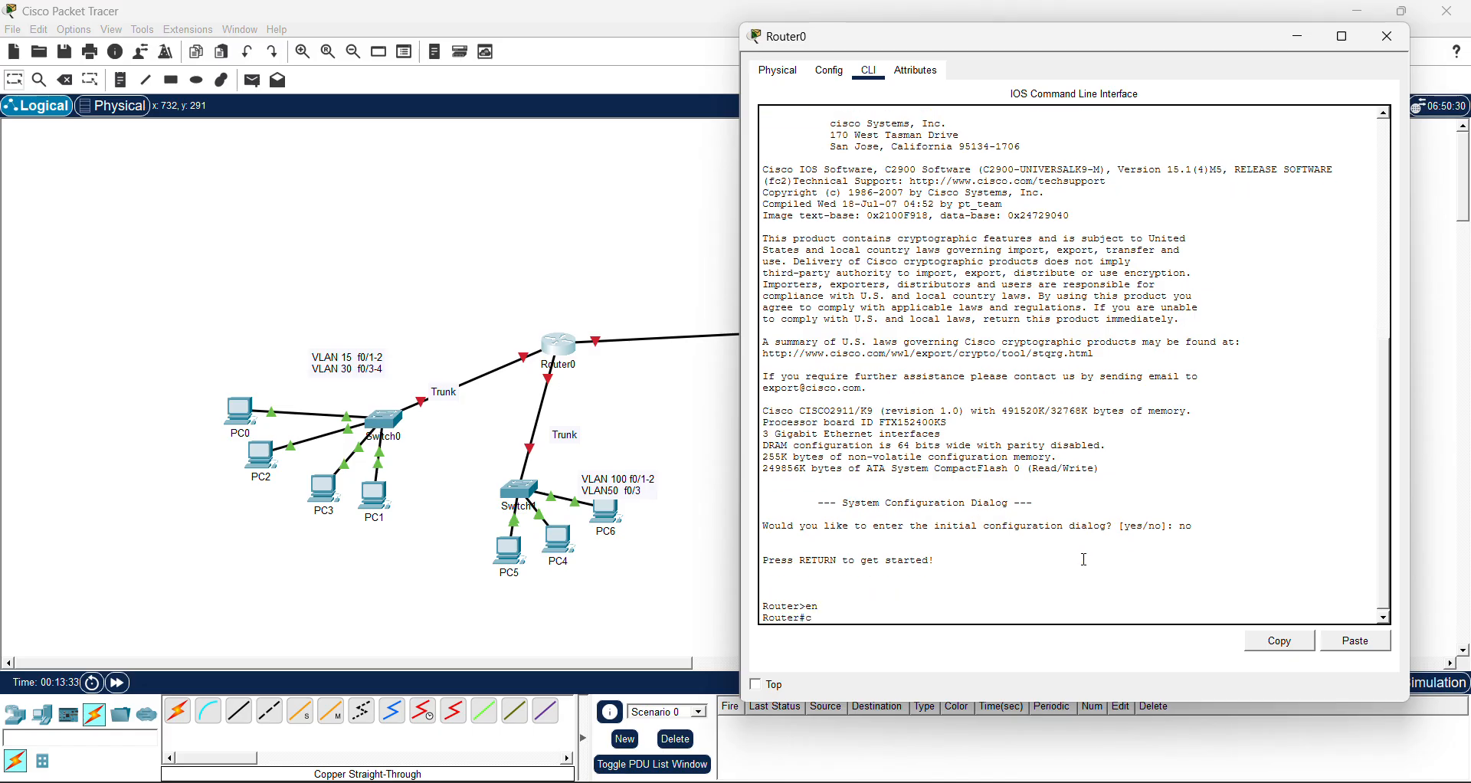
text(con)
text(f t)
key(Return)
Assign the IP address 172.16.100.1 255.255.0.0 to Router0's interface g0/0
text(ig)#in)
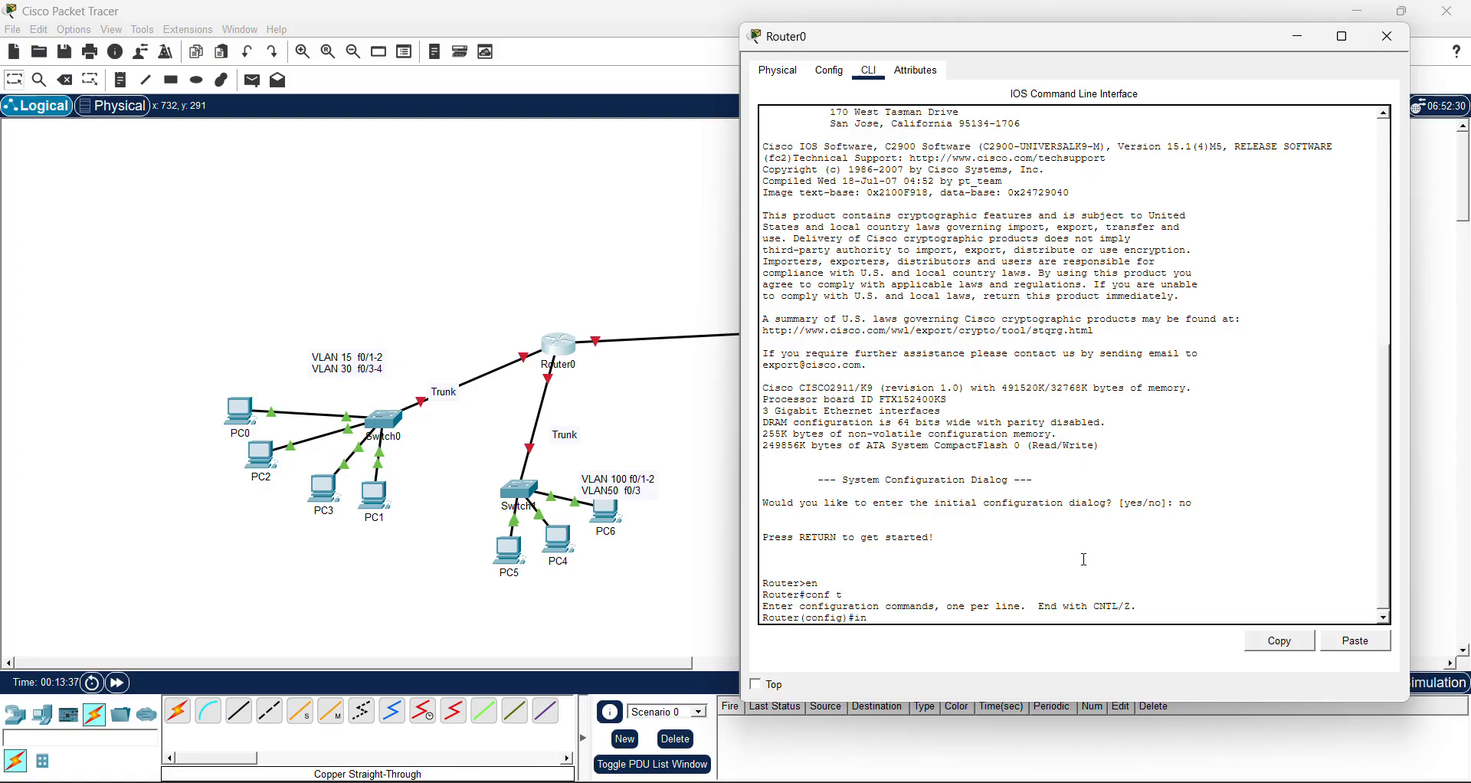
text(t g0/0)
key(Return)
text(ip add 1)
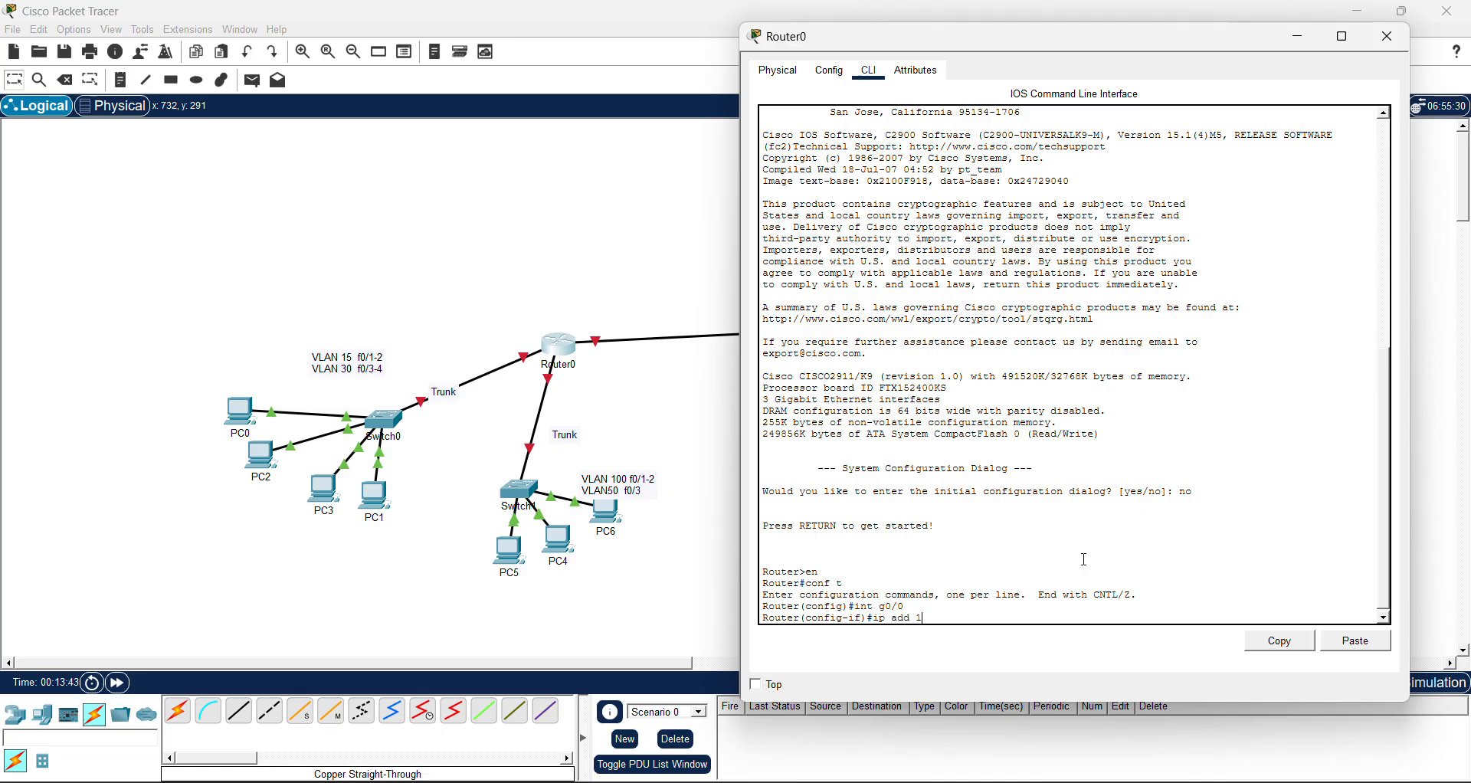
text(72.16.100.1 255.255.0.0)
key(Return)
click(684, 621)
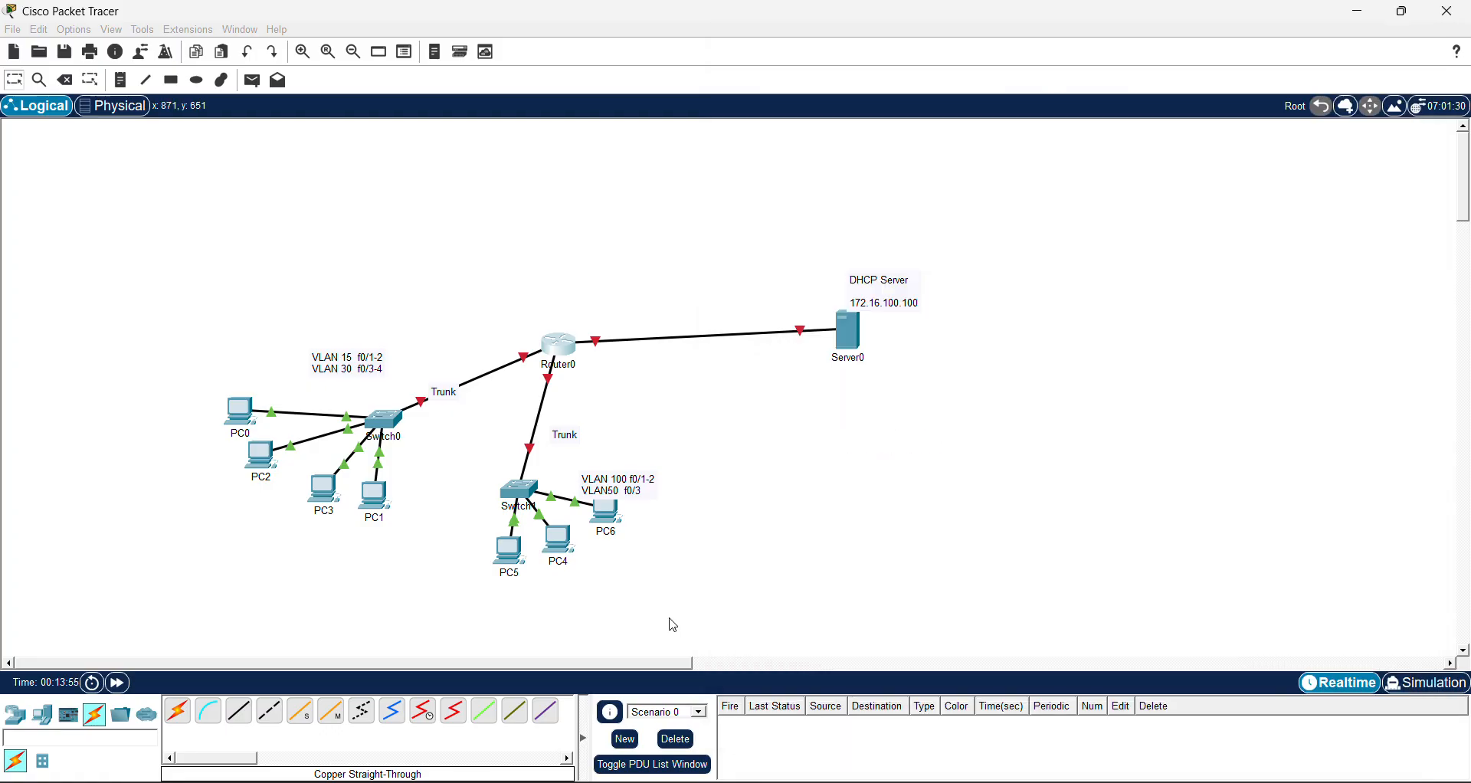
Select Router0's interface g0/0 again and set its IP address to 172.16.100.254 255.255.0.0
mouse_move(857, 335)
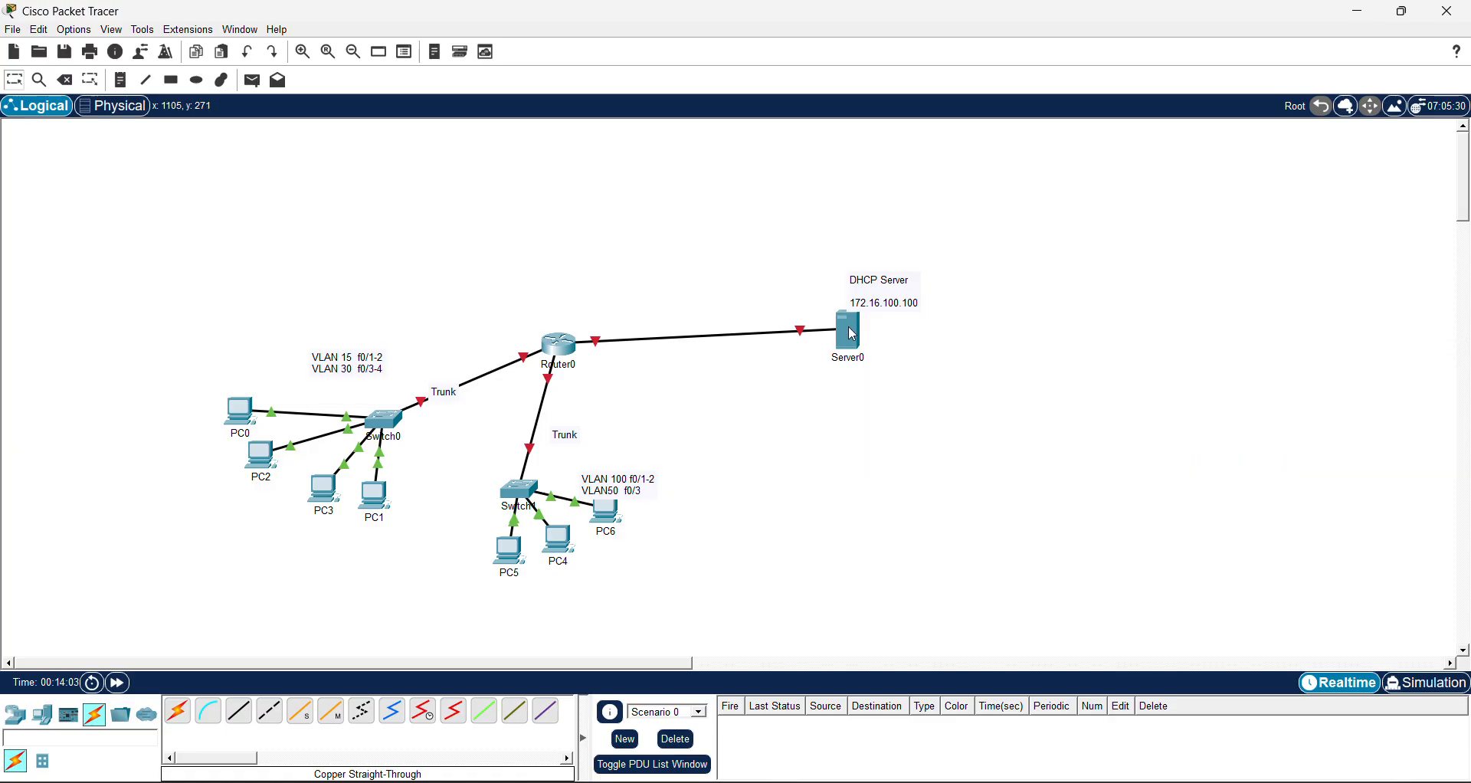
click(560, 350)
key(Up)
key(Up)
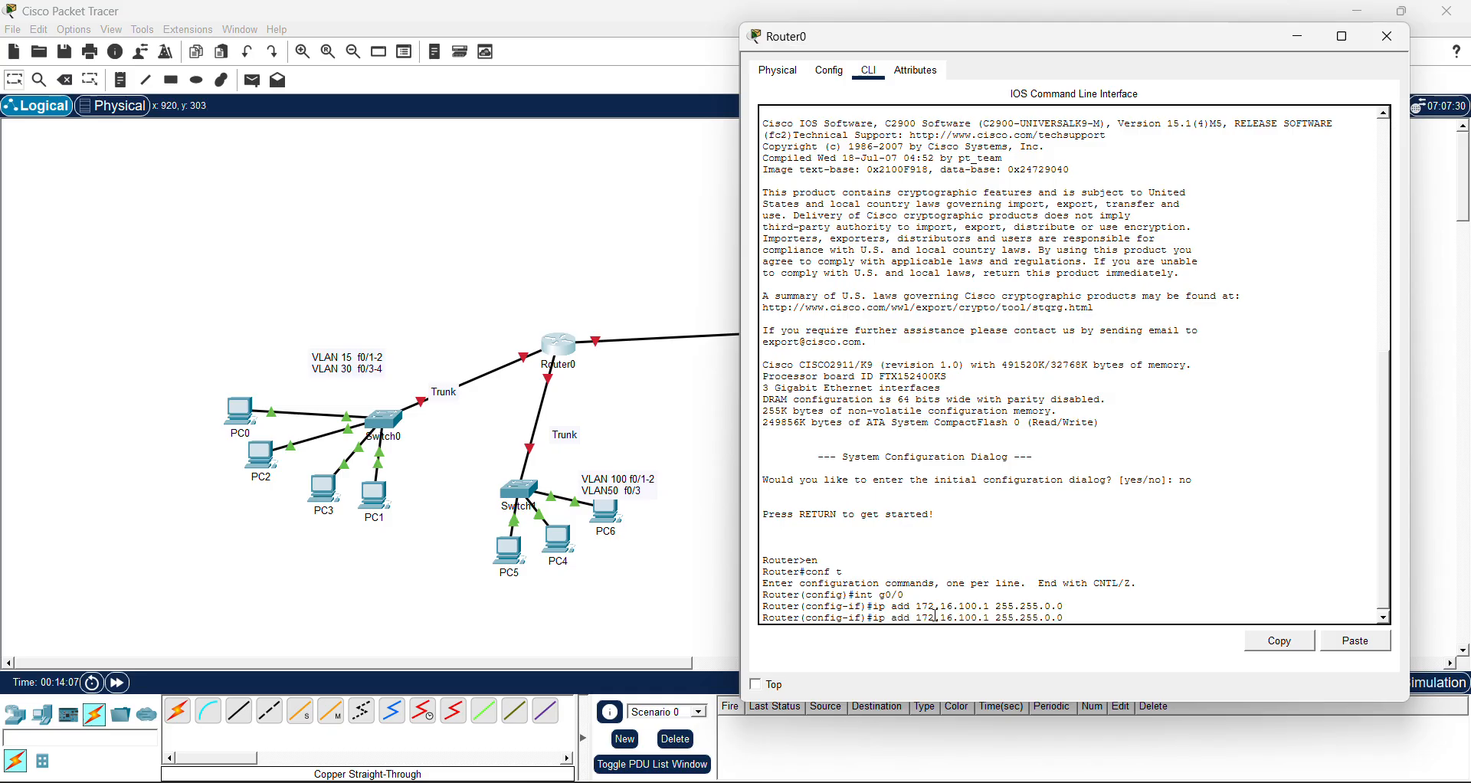
key(Return)
key(Up)
key(Up)
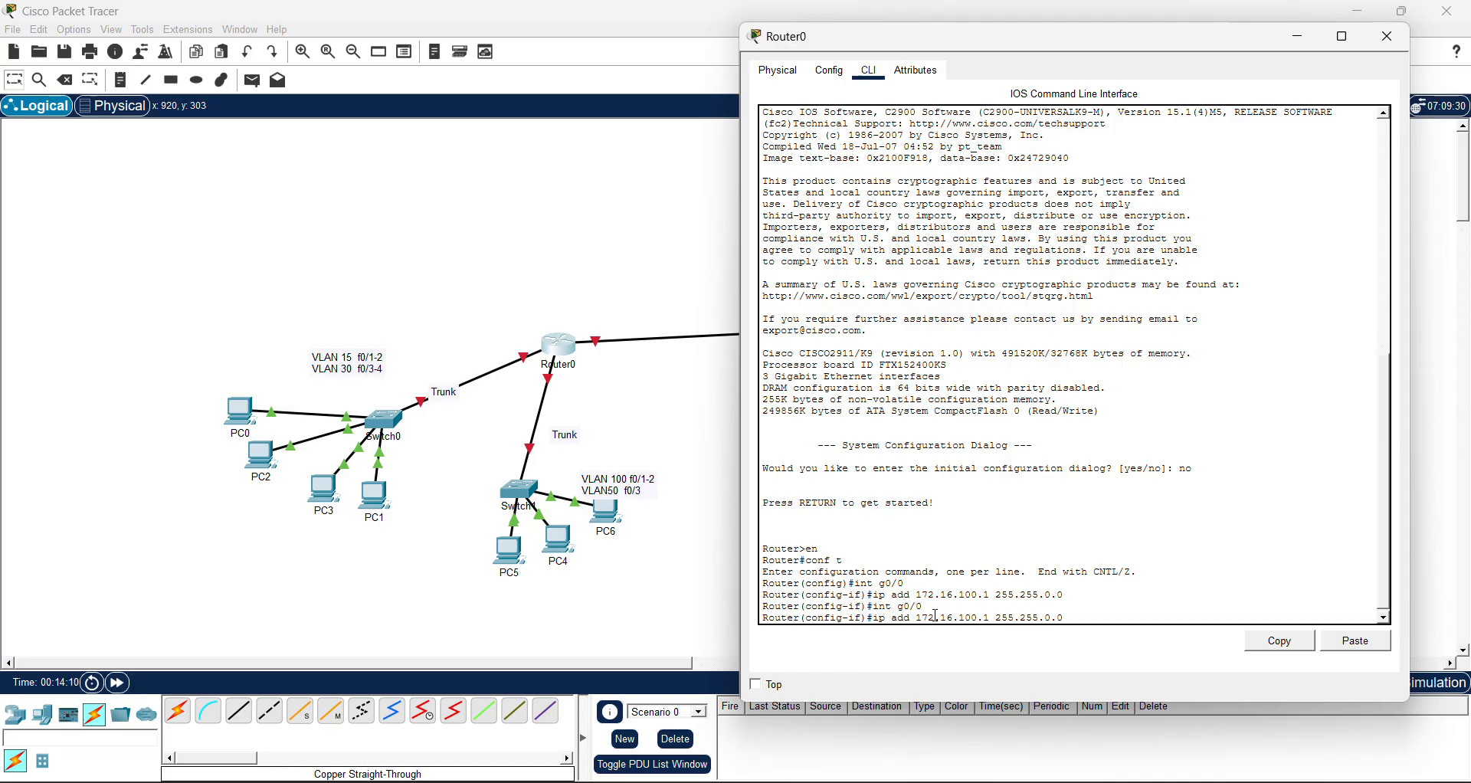
key(Left)
key(Left)
key(Left)
key(Left)
key(Left)
key(Left)
key(Left)
key(Left)
key(Left)
key(Left)
key(Left)
key(Left)
key(BackSpace)
text(254)
key(Return)
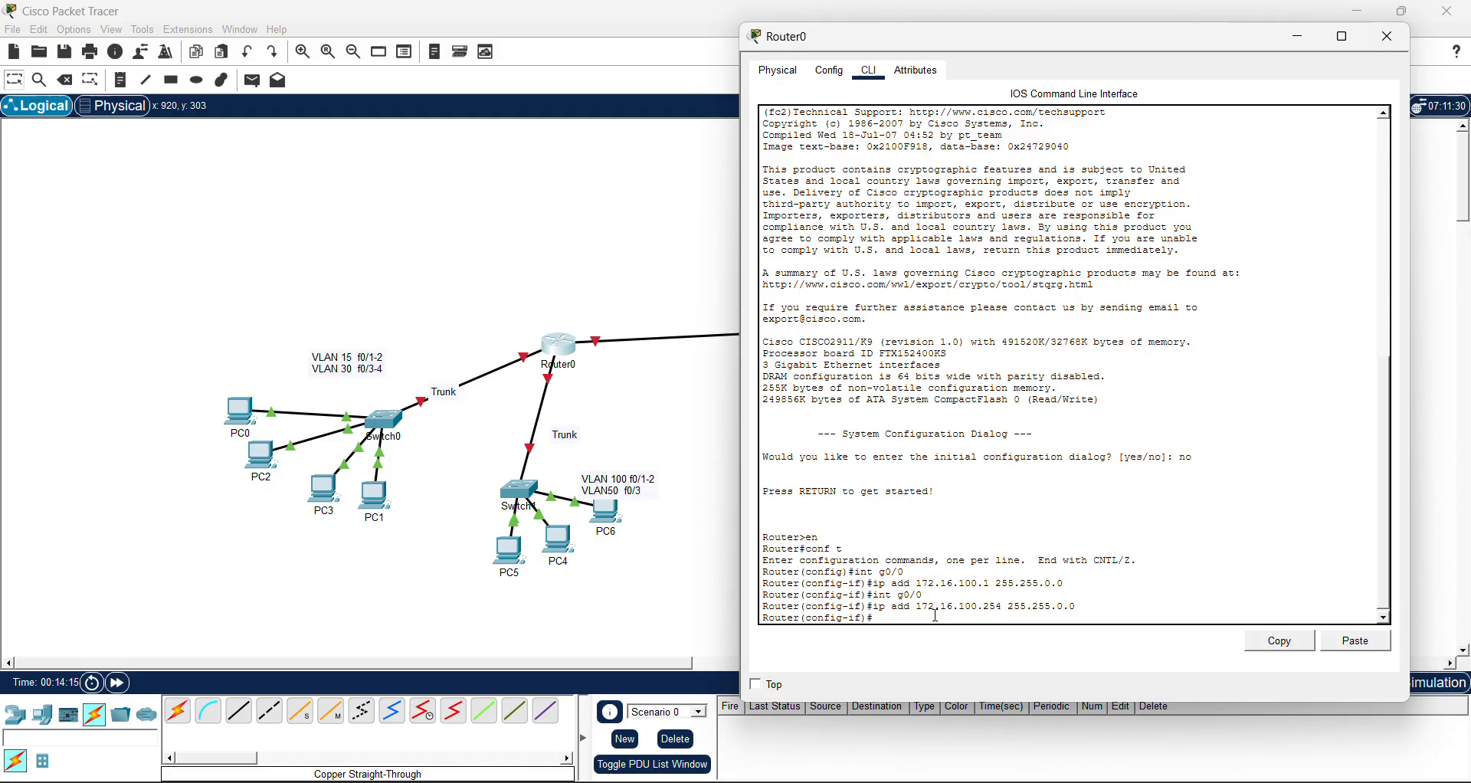
Enable Router0's interface g0/0 with no shut
text(no shut)
key(Return)
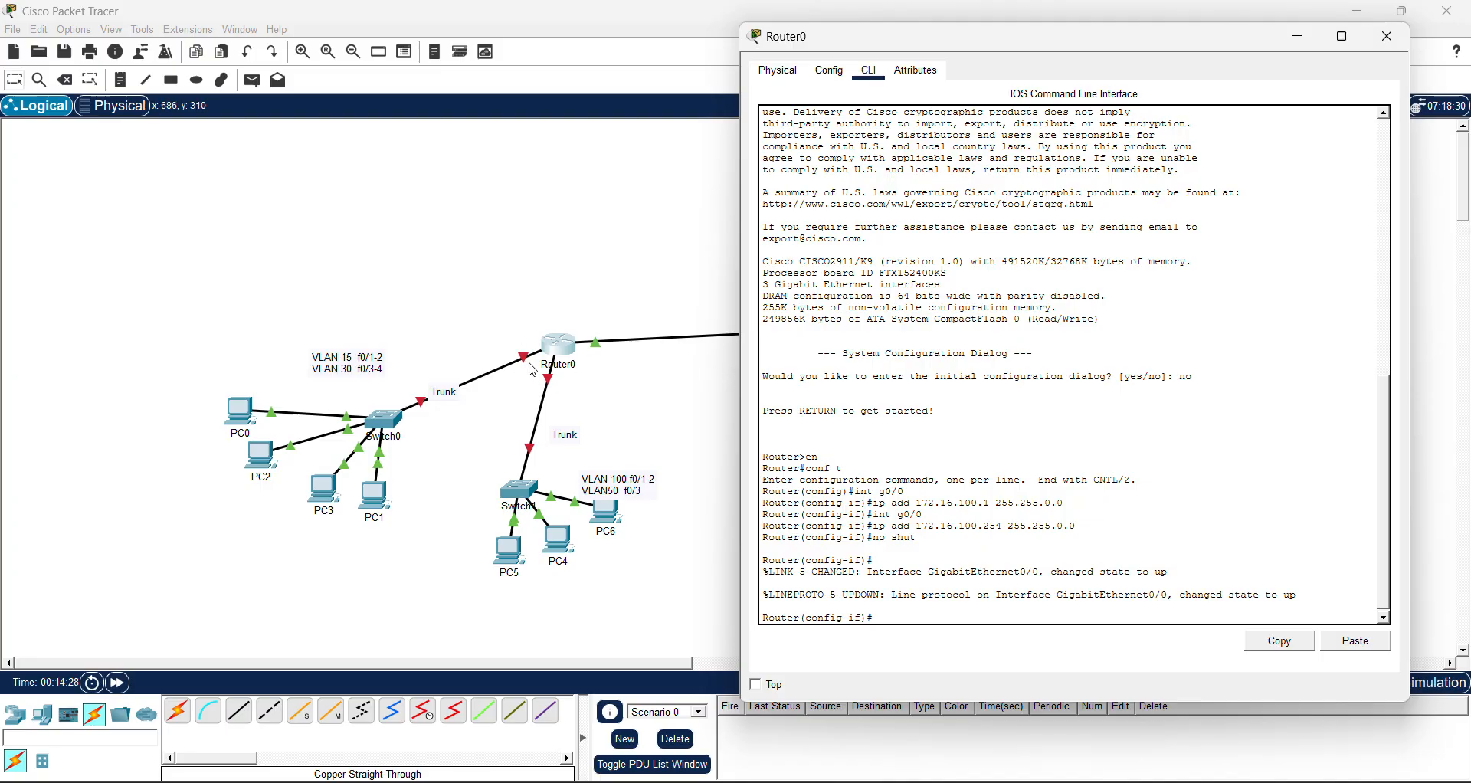
click(667, 394)
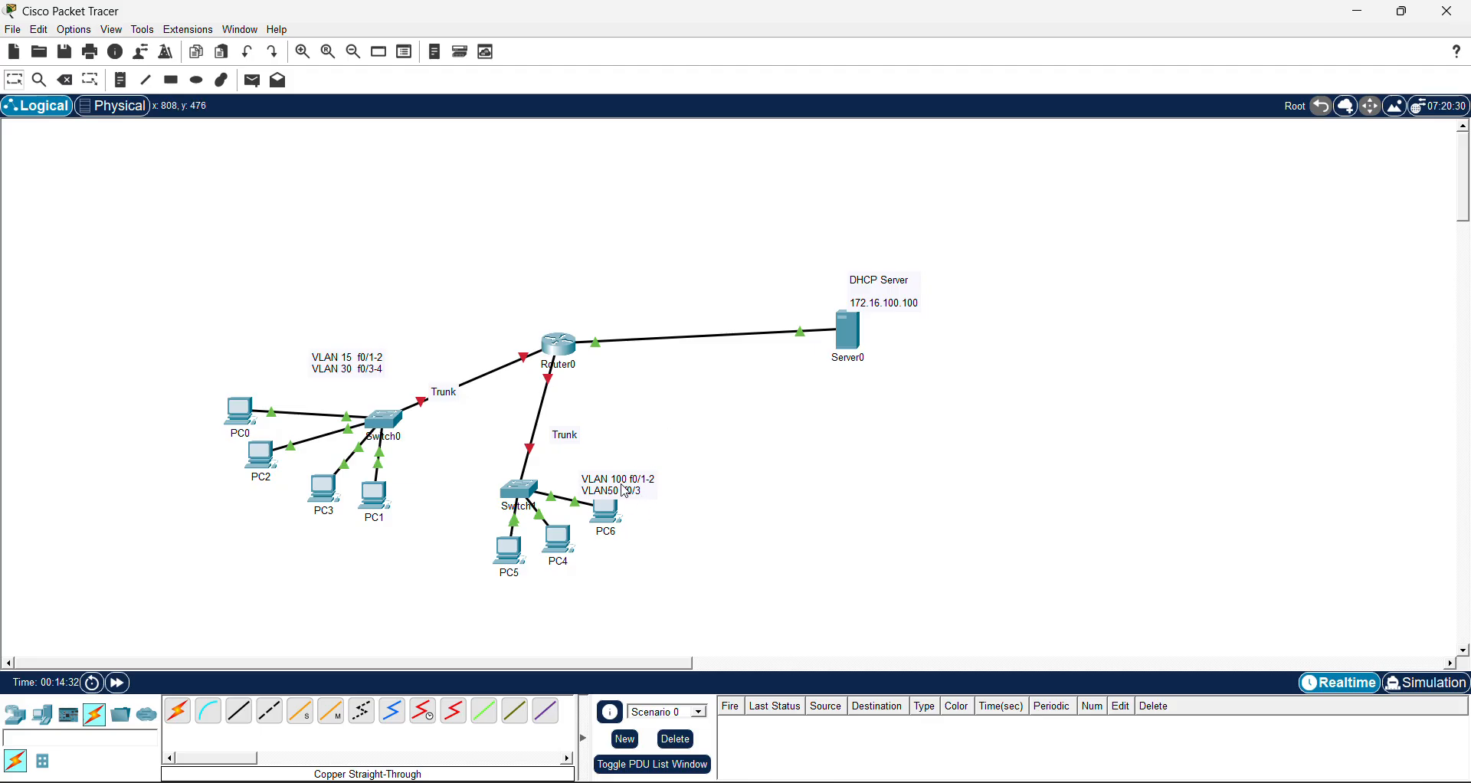
Check the VLAN50 pool on Server0 and add 172.16.100.0 /24 to the VLAN 100 line of the note beside Switch1
click(848, 331)
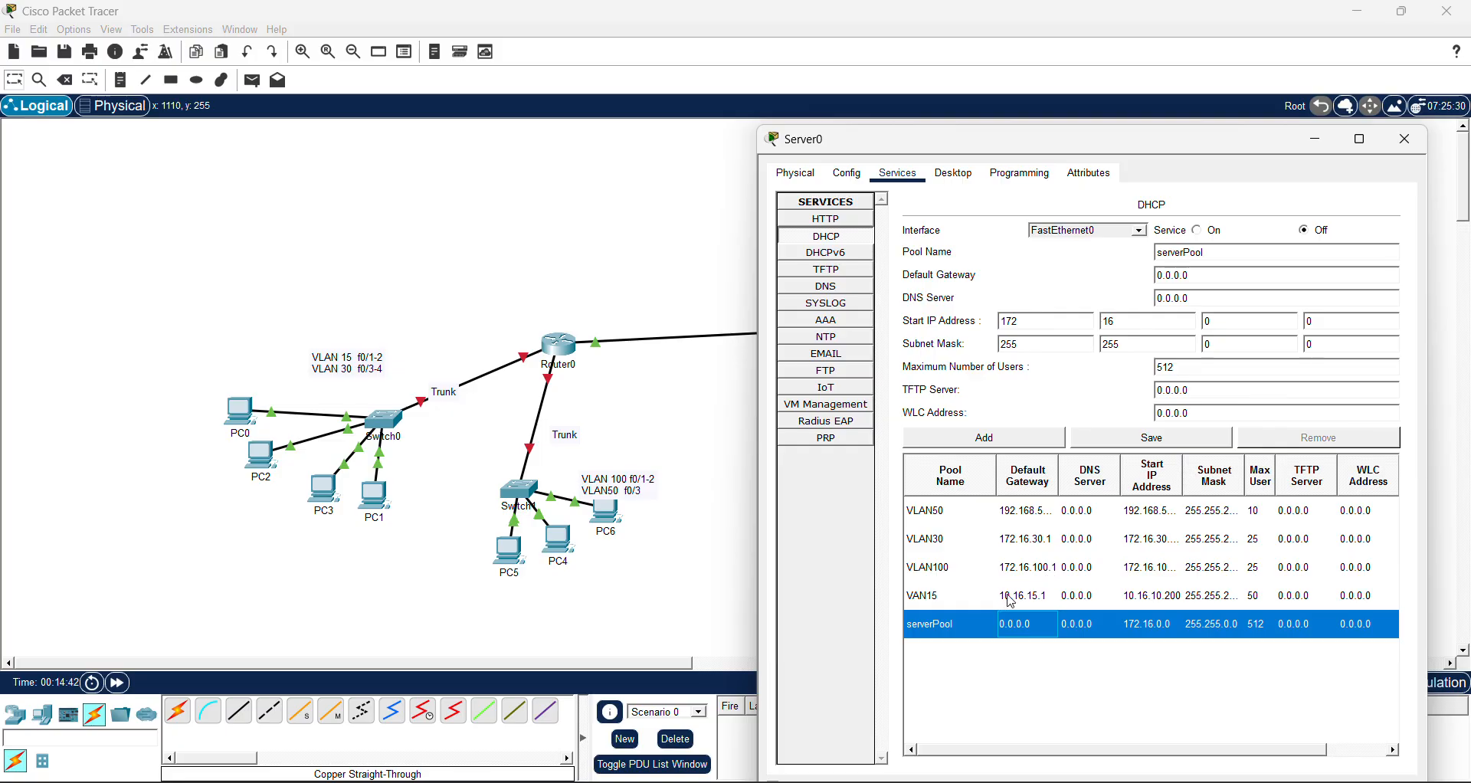
click(1055, 522)
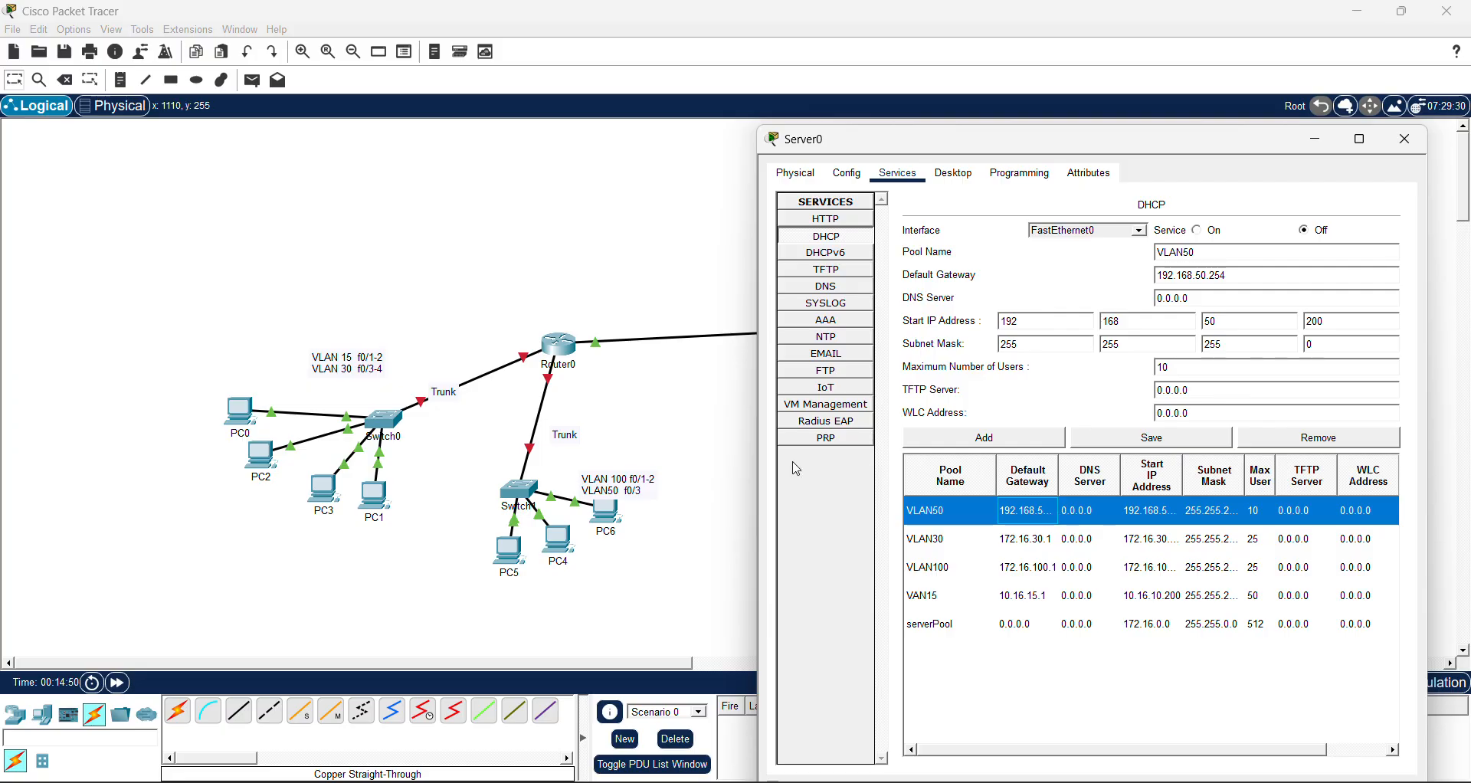
click(677, 521)
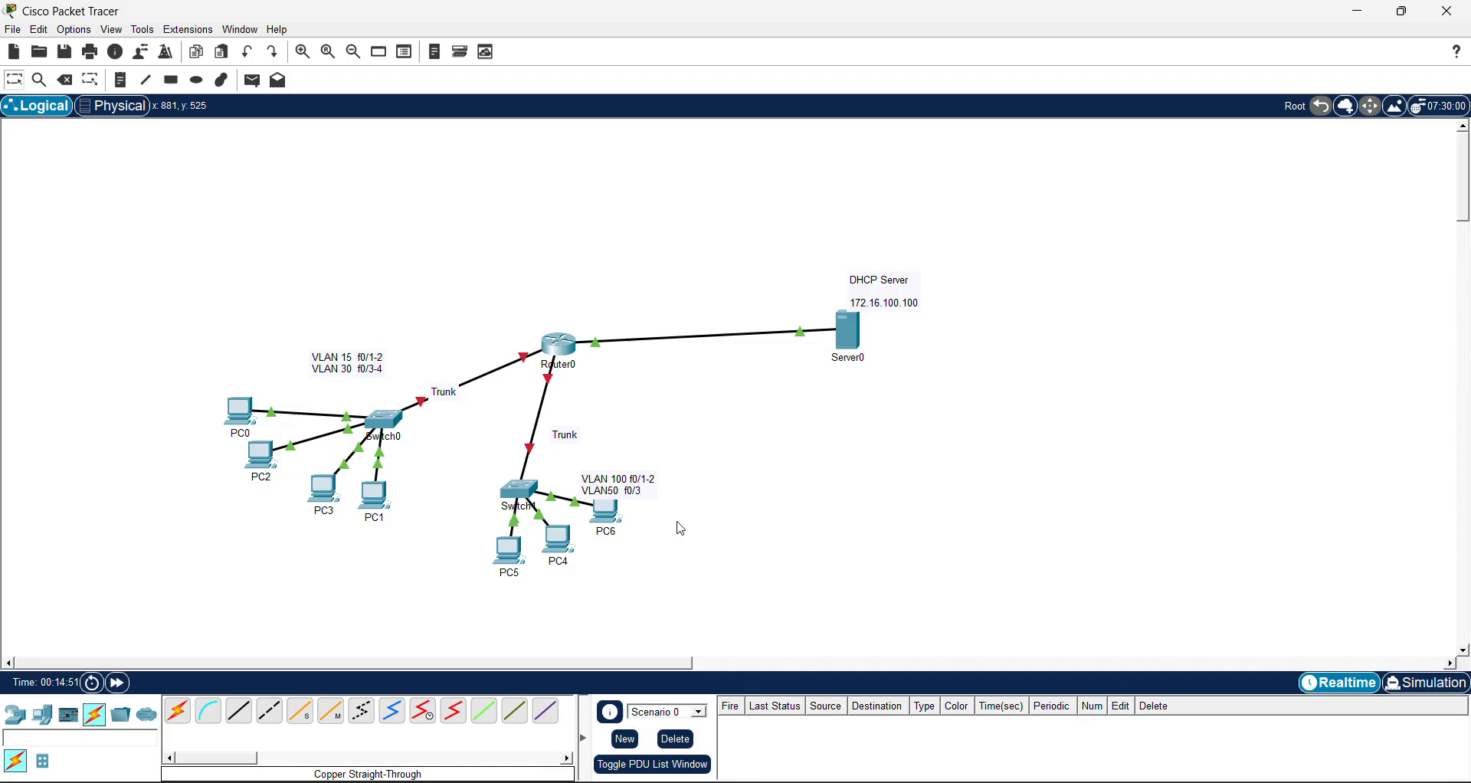
double_click(640, 473)
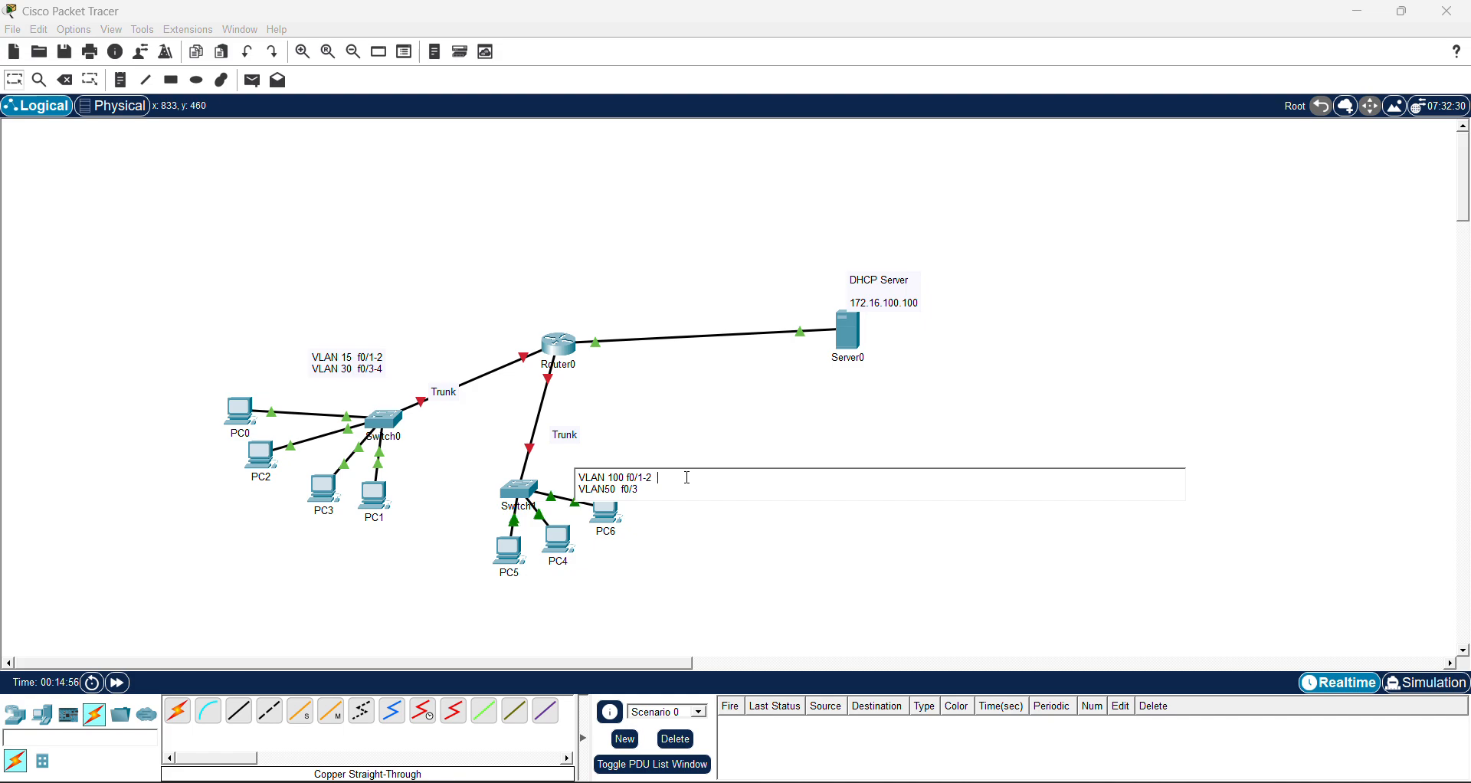
text(172.16)
text(.100)
text(.1)
text(0)
text( /24)
Add 192.168.50.254 /24 to the VLAN50 line of the note beside Switch1
text(2.168)
text(.50)
text(.254)
text(/)
text(24)
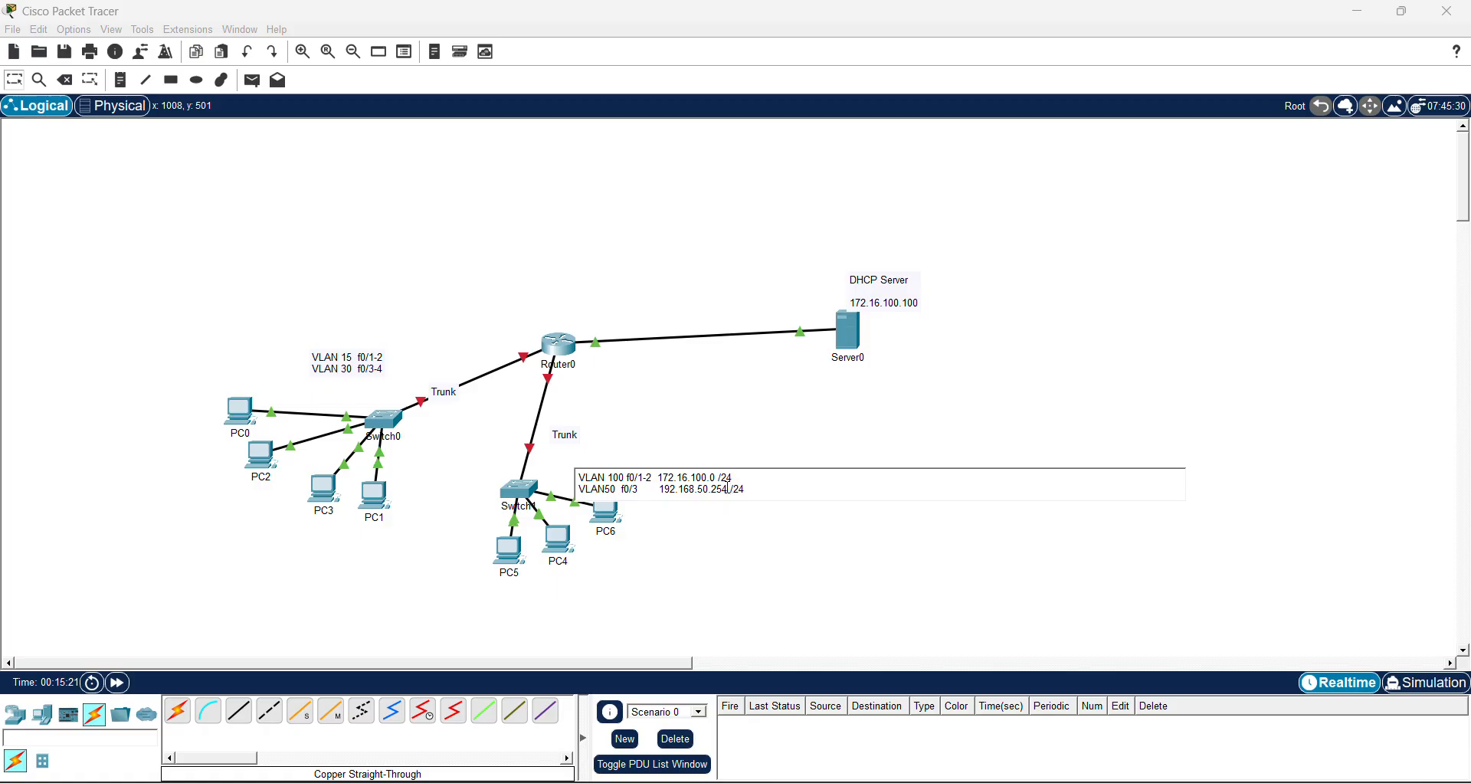
click(797, 417)
Check the default gateway and subnet mask of the VLAN100 DHCP pool on Server0
click(845, 348)
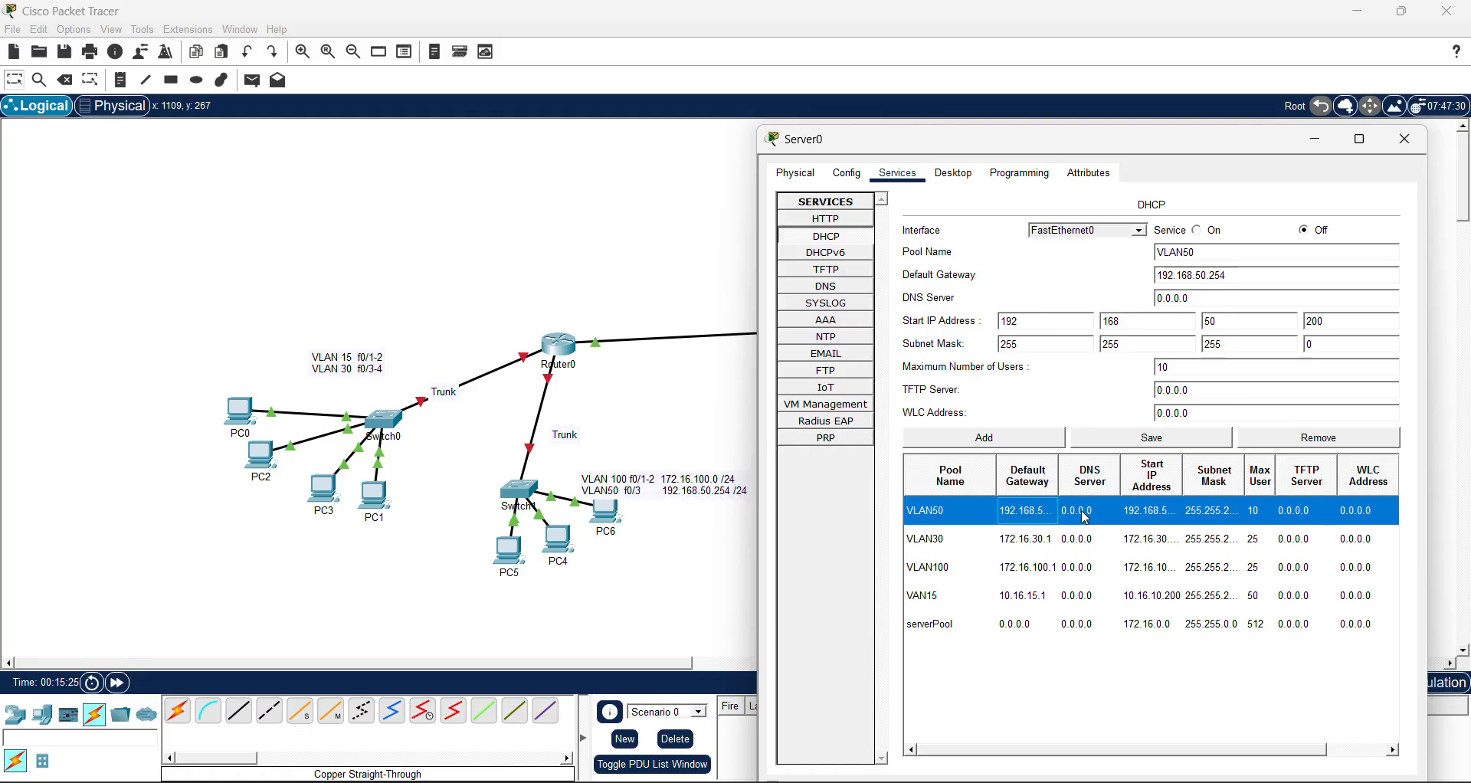
click(1061, 571)
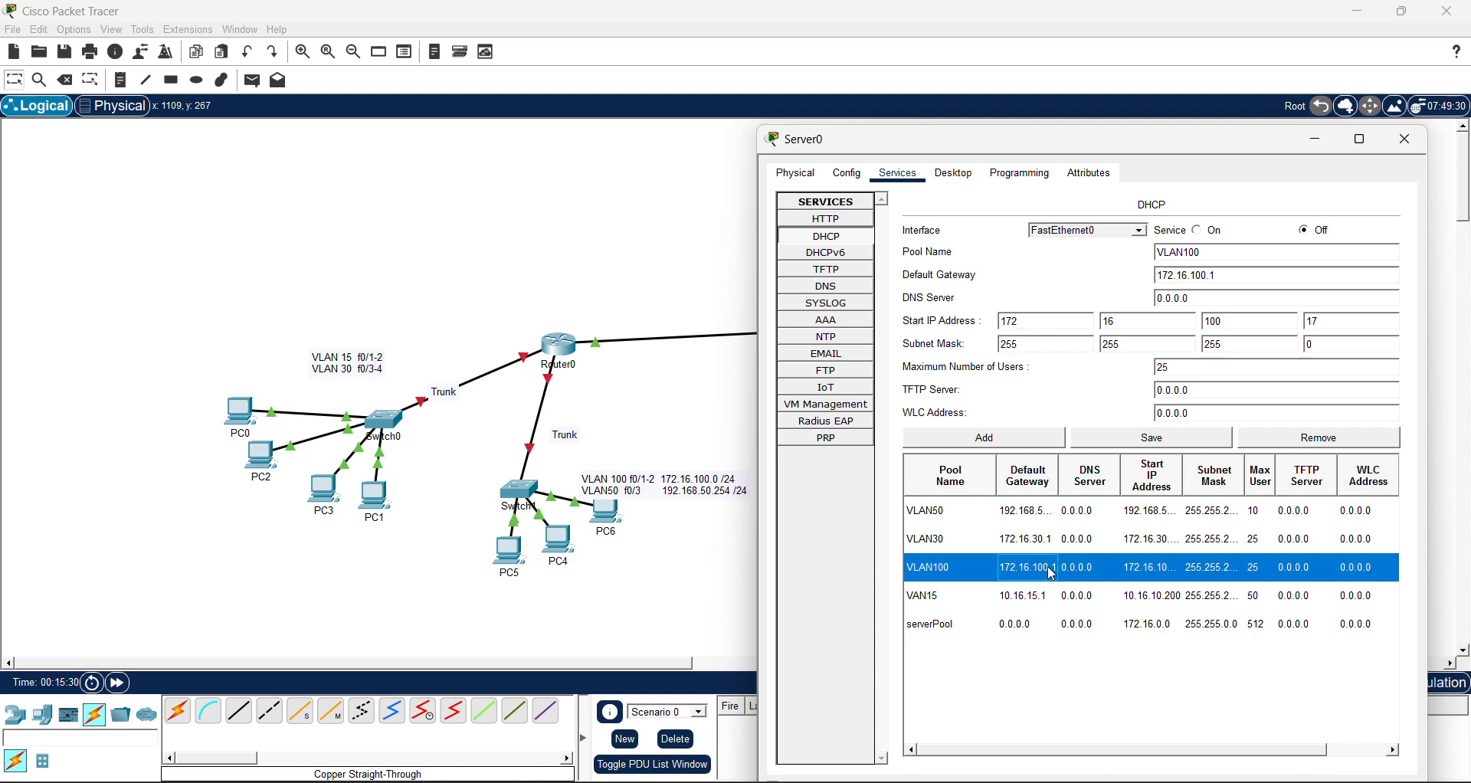
click(691, 573)
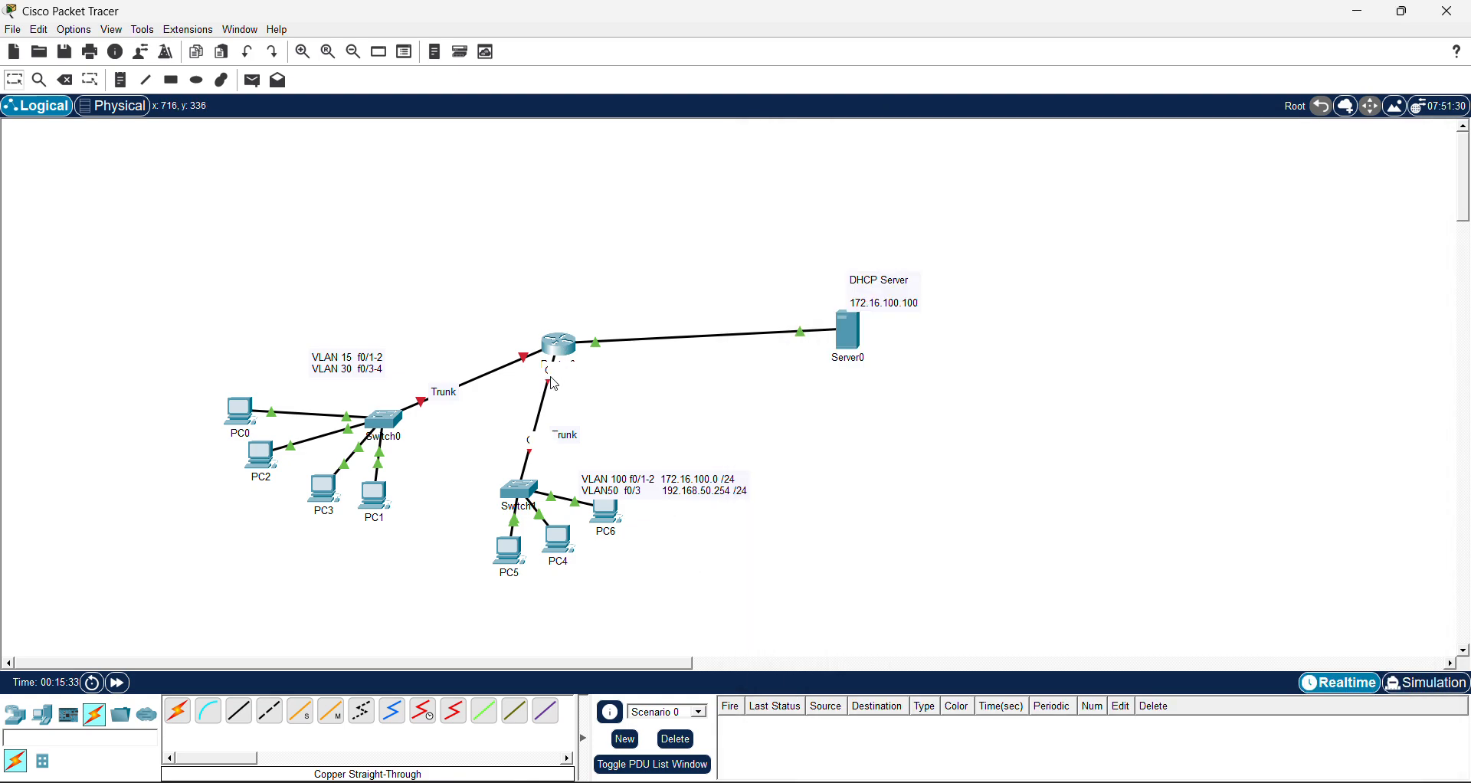
Create subinterface g0/2.50 on Router0 with dot1q encapsulation for VLAN 50
mouse_move(556, 385)
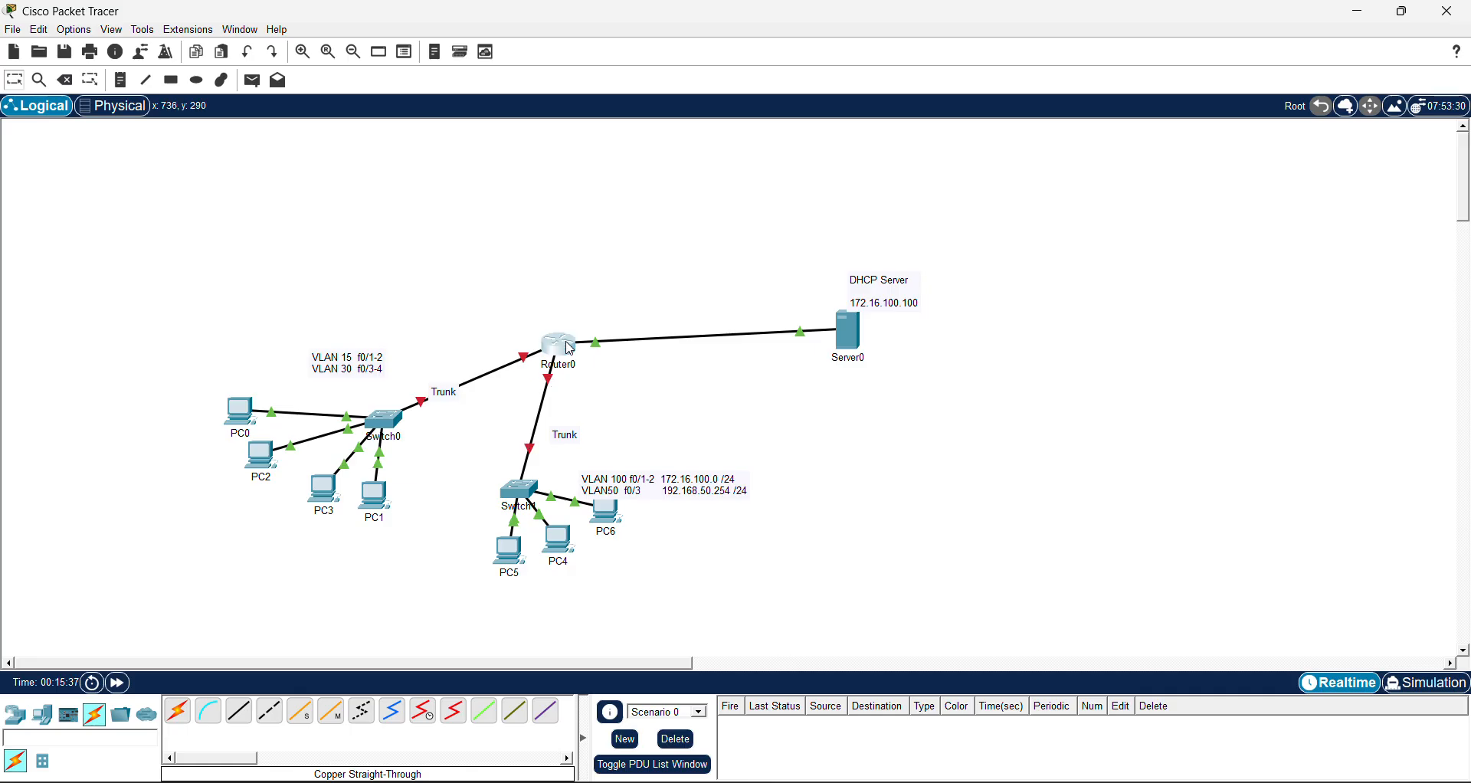
click(570, 349)
click(984, 441)
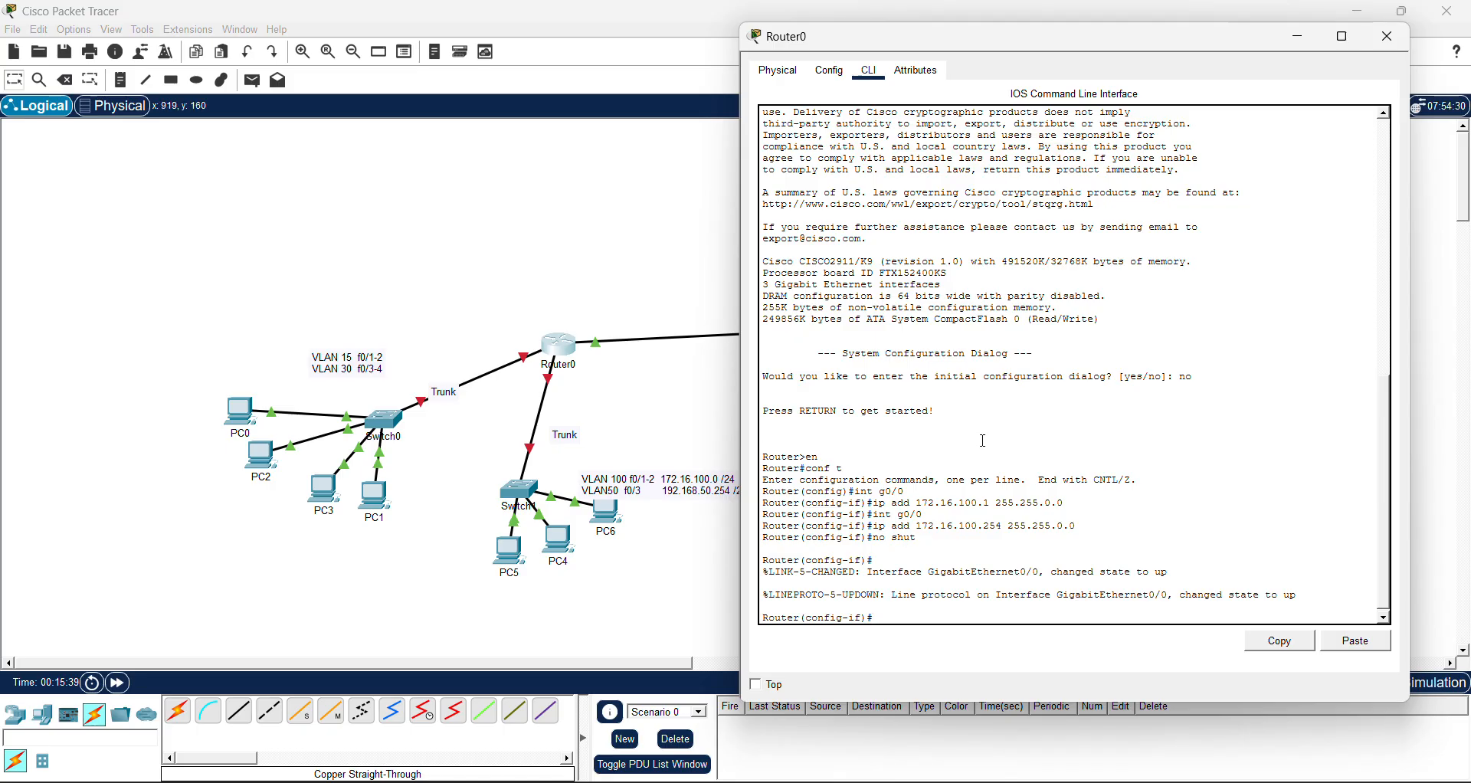
text(int g0/2.50)
key(Return)
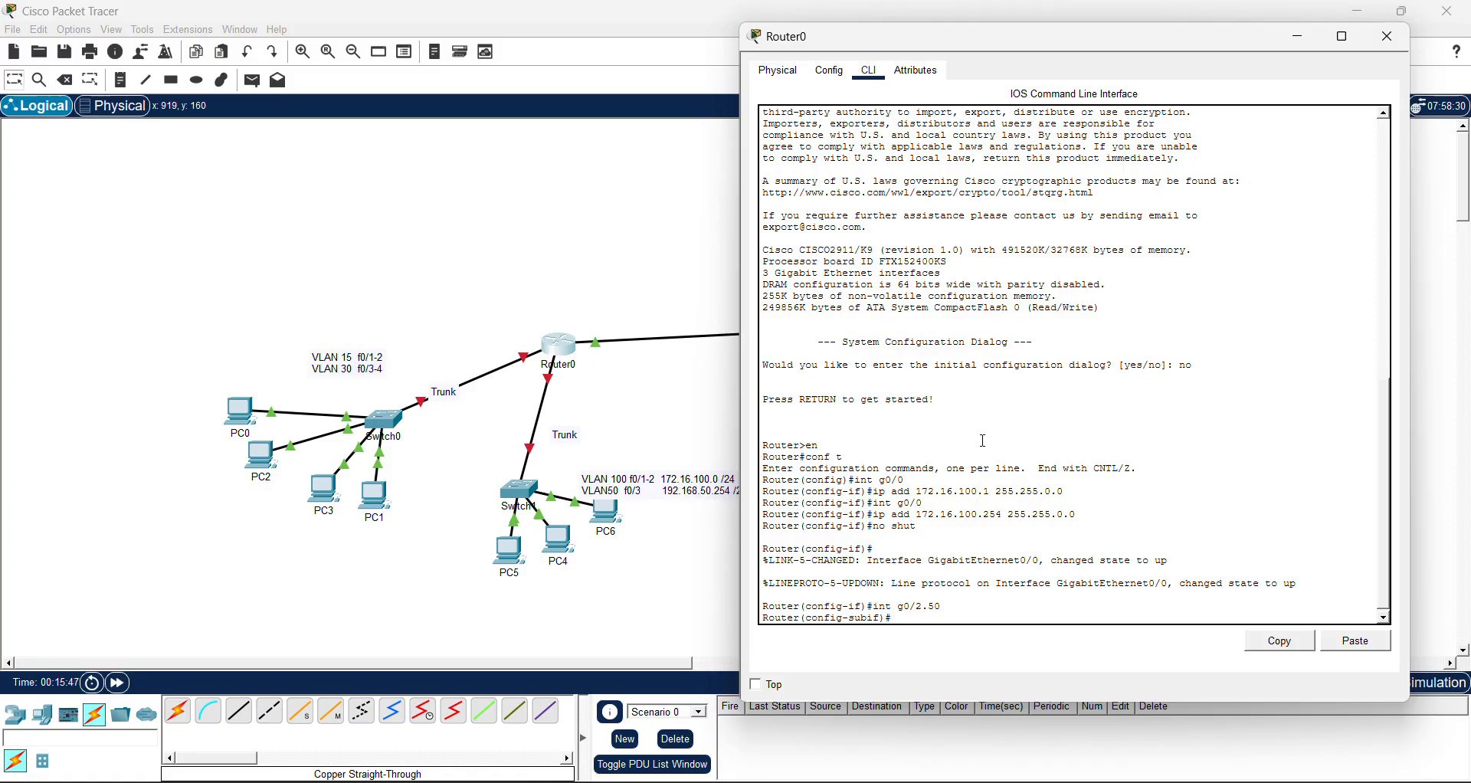
text(encap dot1q)
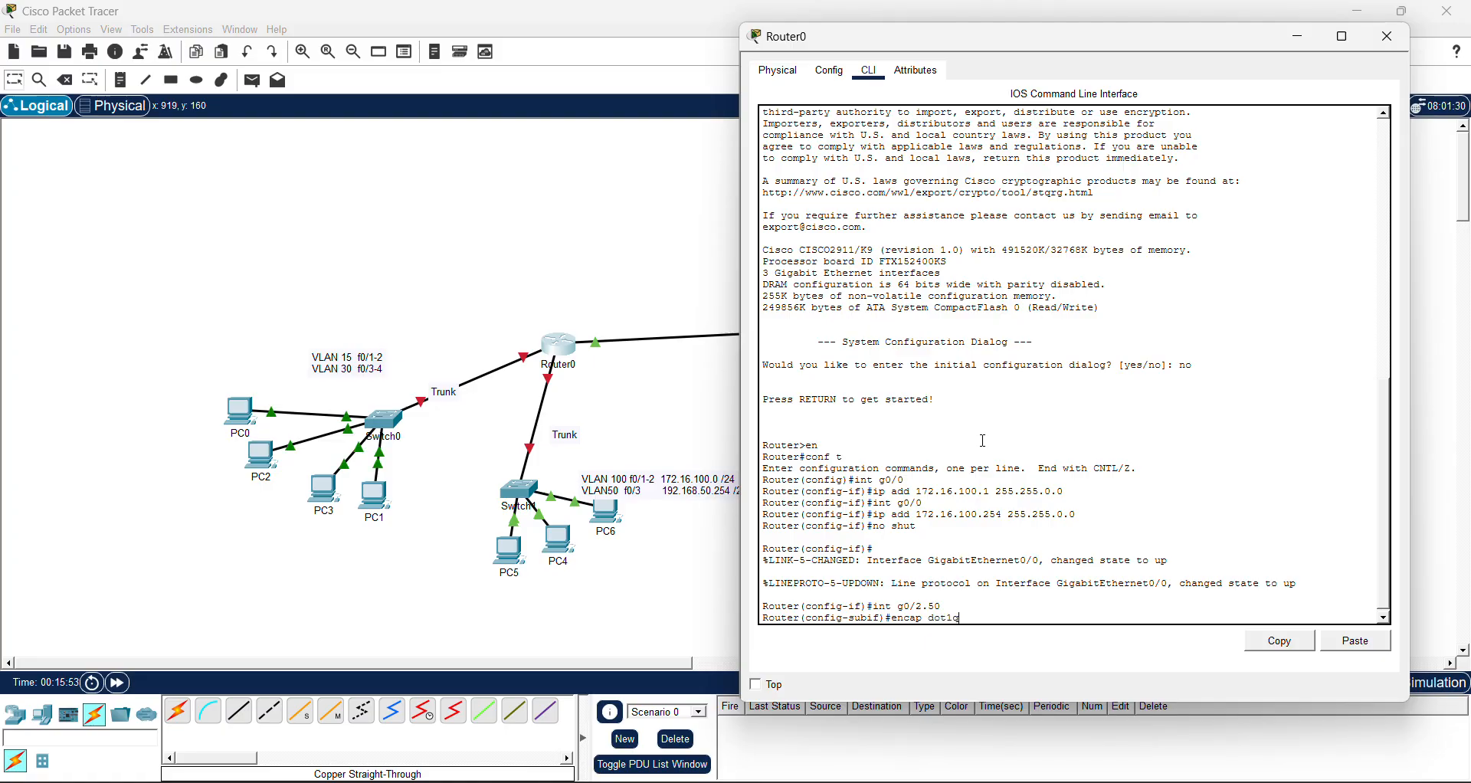
text( 50)
key(Return)
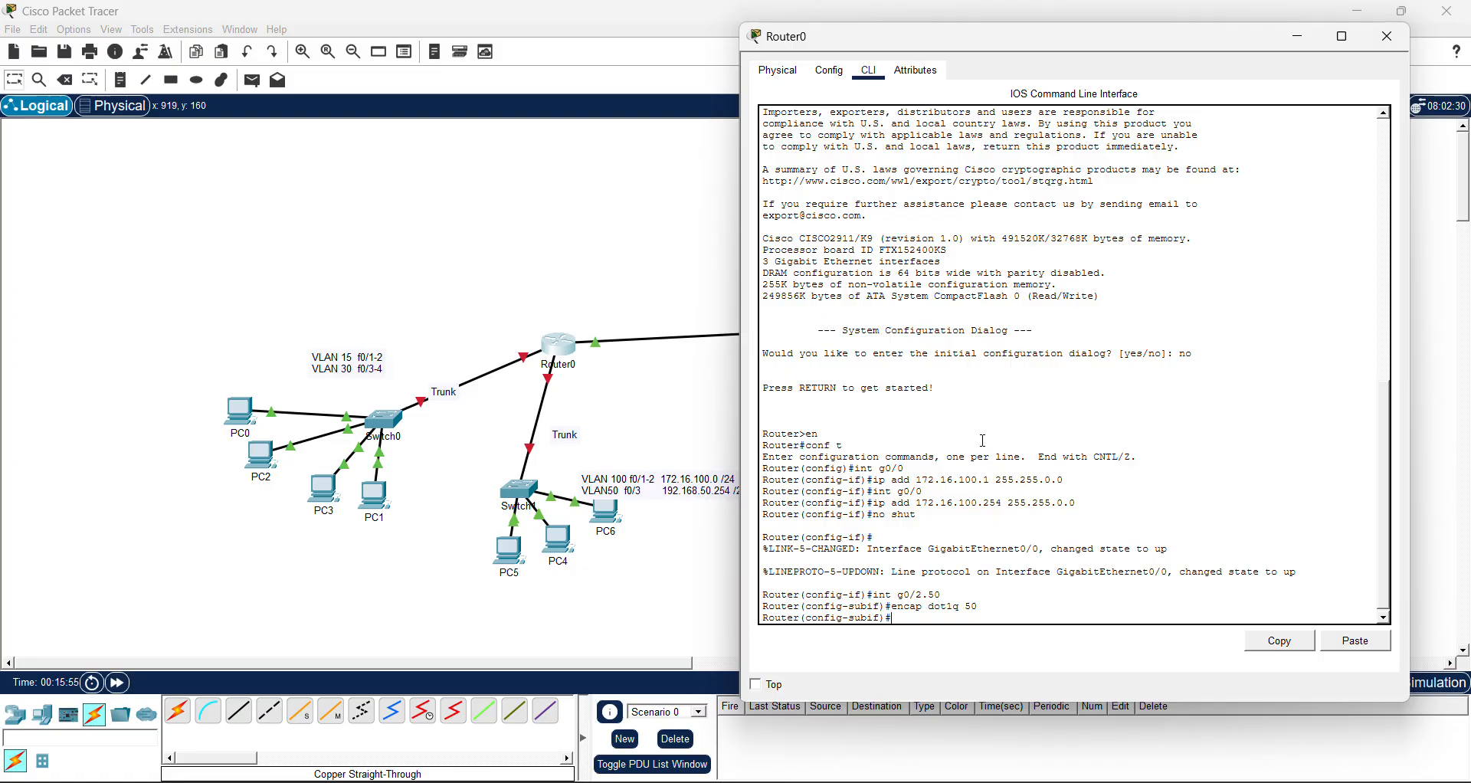
Set the IP address of subinterface g0/2.50 to 192.168.50.254 255.255.255.0
text(ip add 192.168.50.254 255.255.25)
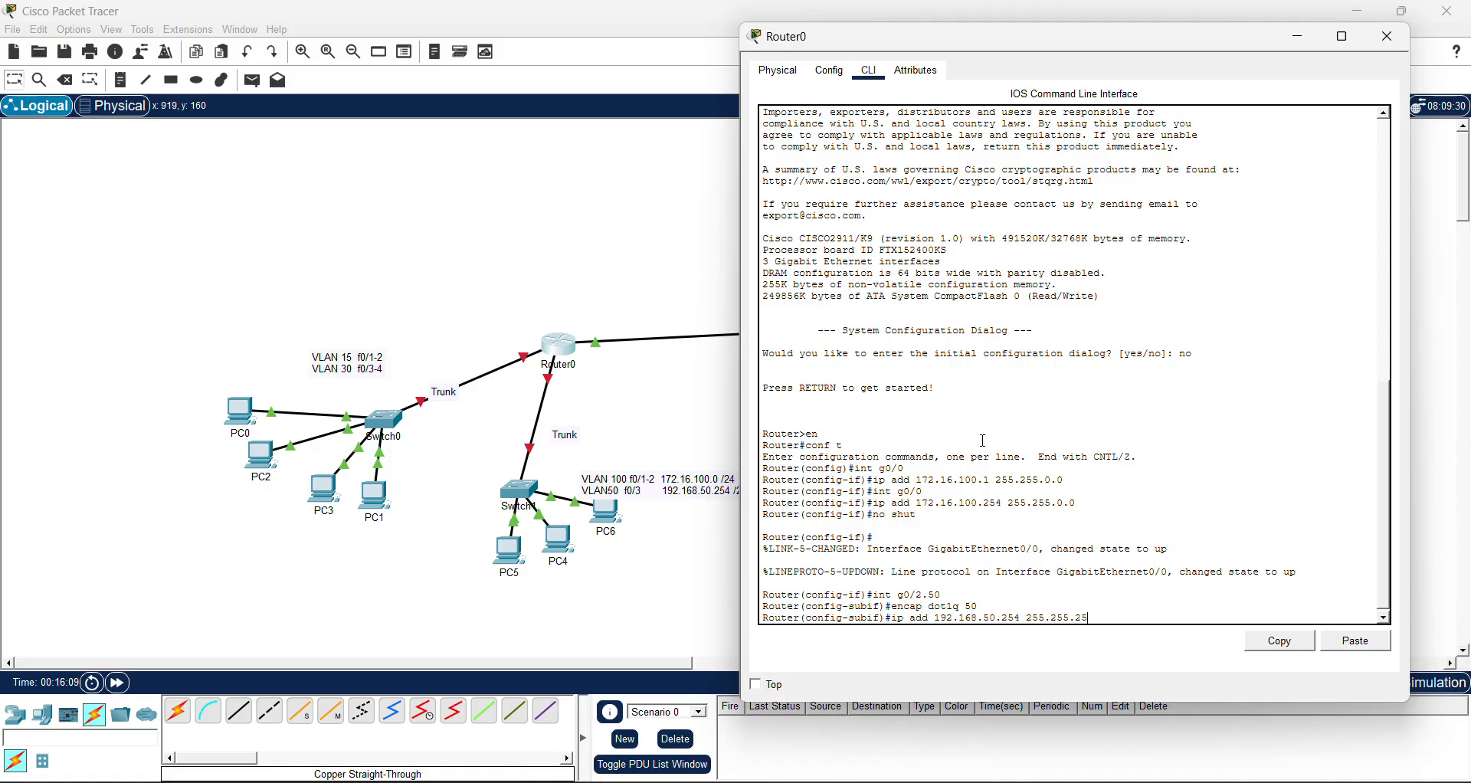
text(5.0)
key(Return)
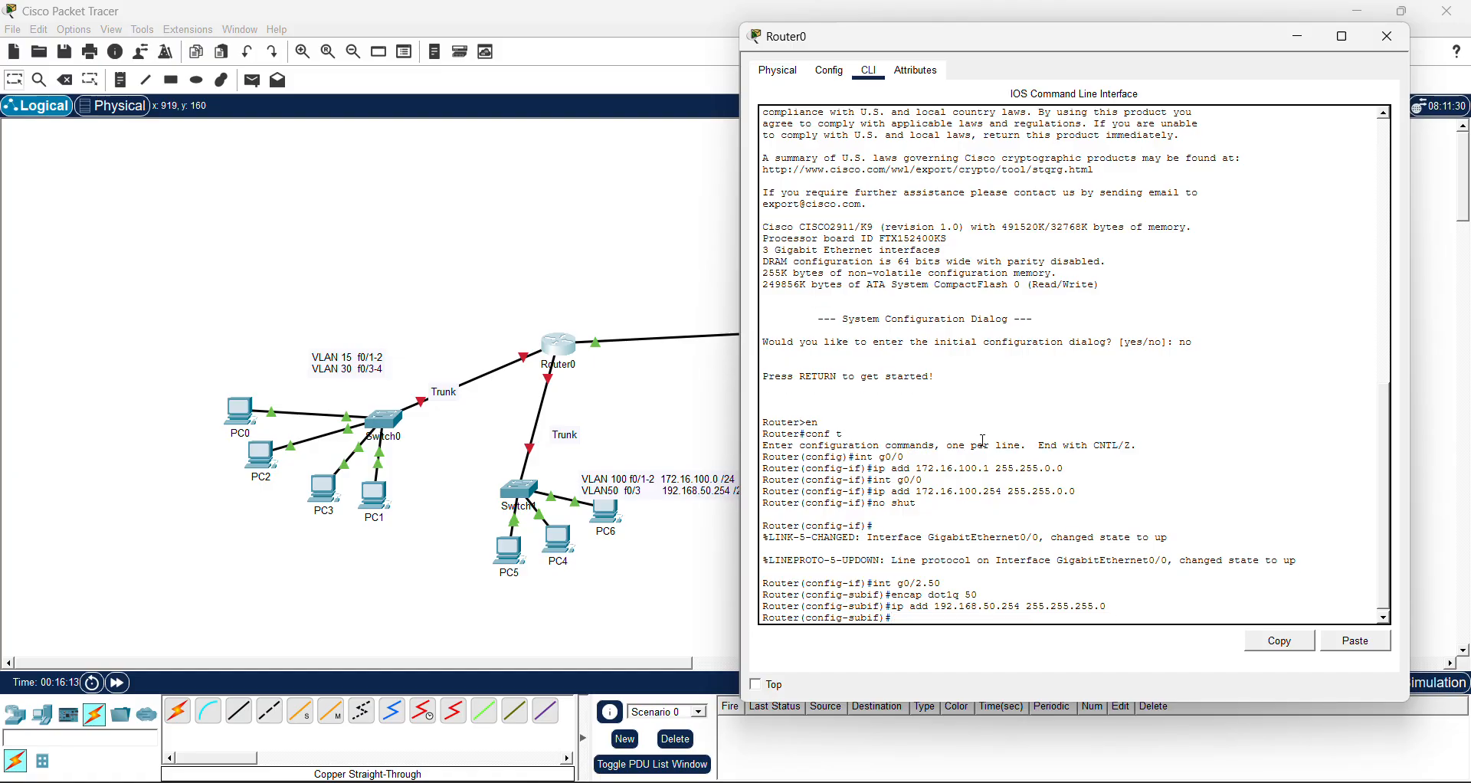
Create subinterface g0/2.100 on Router0 with dot1q encapsulation for VLAN 100
key(Up)
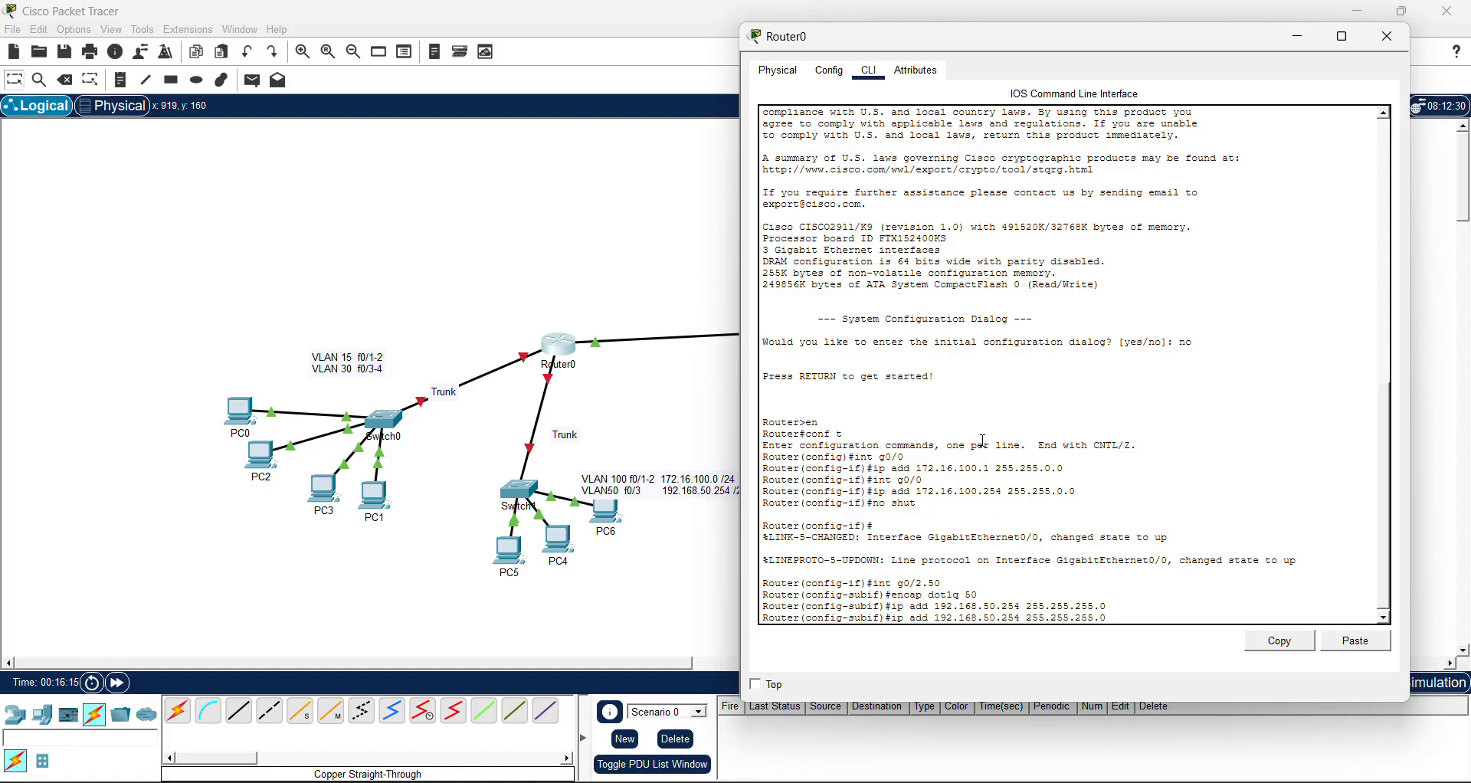
key(BackSpace)
key(BackSpace)
key(BackSpace)
key(BackSpace)
key(BackSpace)
key(BackSpace)
key(BackSpace)
key(BackSpace)
key(BackSpace)
key(BackSpace)
key(BackSpace)
key(BackSpace)
key(BackSpace)
key(BackSpace)
key(BackSpace)
key(BackSpace)
key(BackSpace)
key(BackSpace)
key(BackSpace)
key(BackSpace)
key(BackSpace)
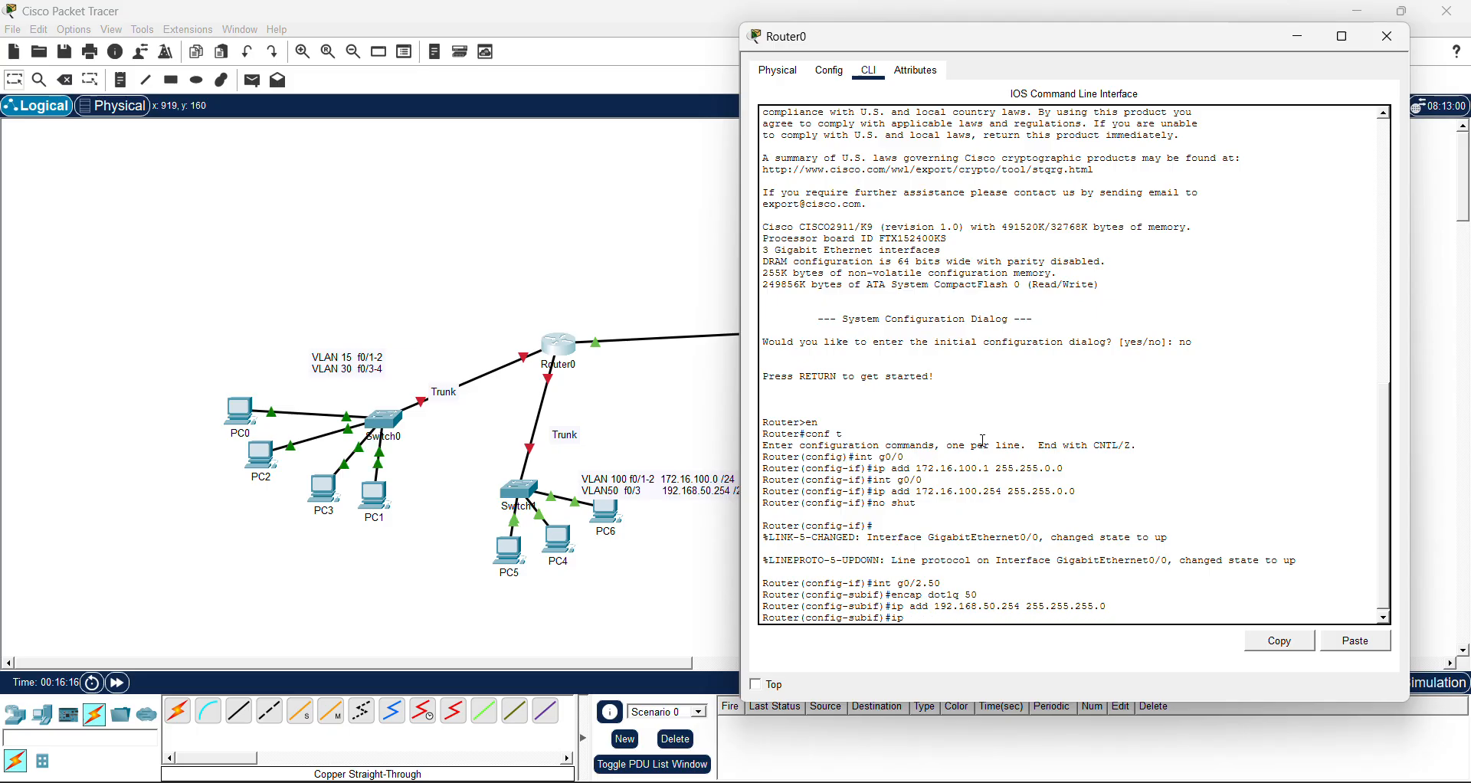
text(int g0/2.100)
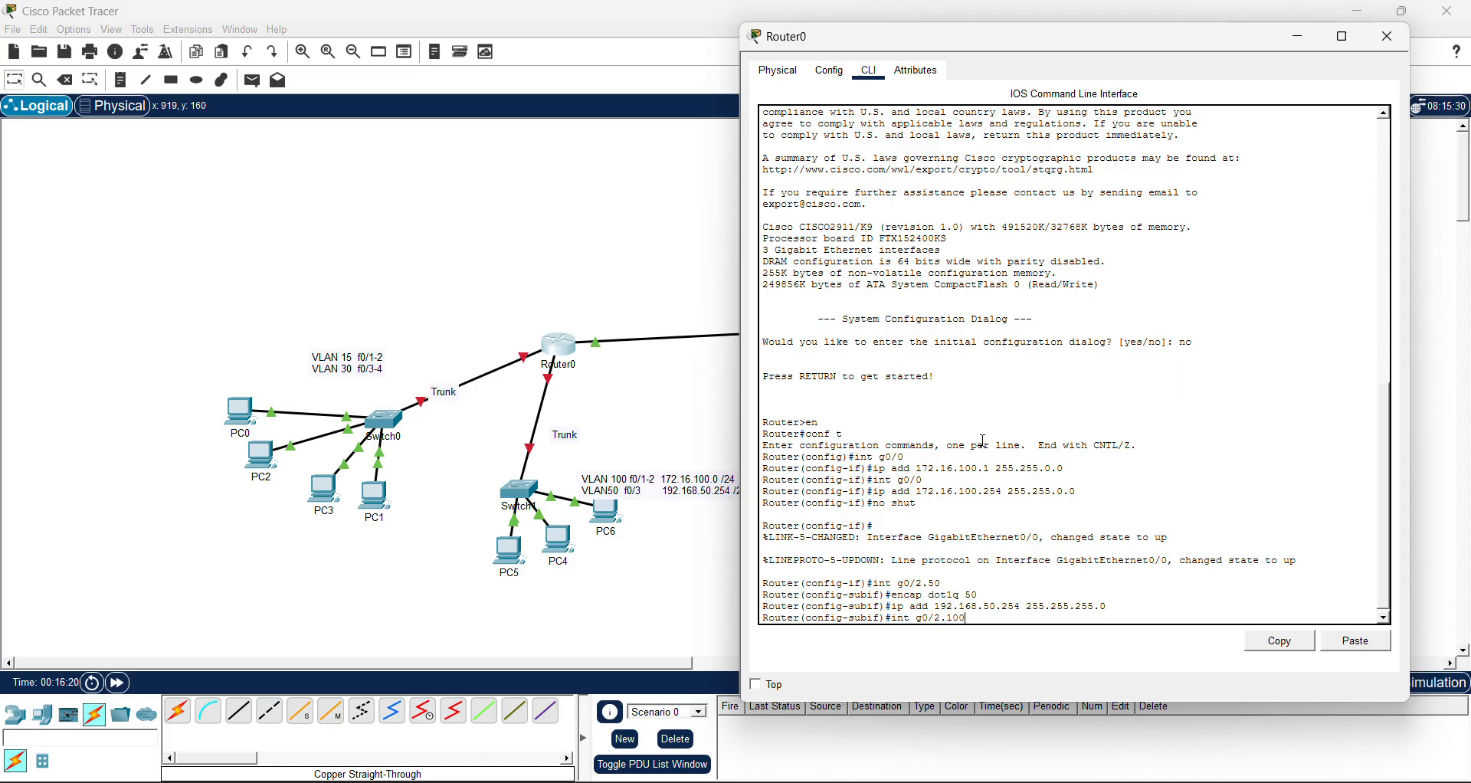
key(Return)
text(enc)
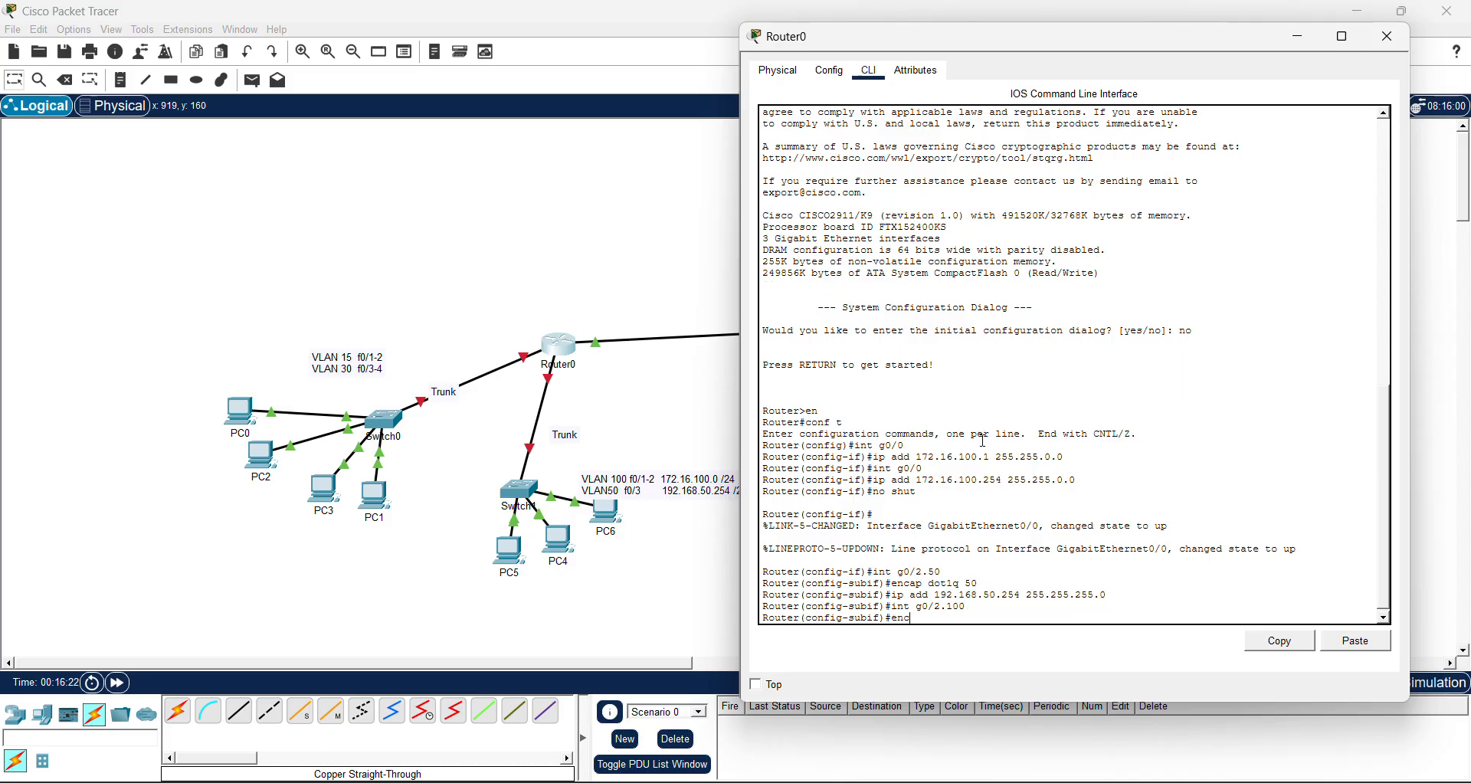
text(ap dotq)
key(BackSpace)
text(1q 100)
key(Return)
Try to assign 172.16.100.1 255.255.255.0 to subinterface g0/2.100
text(ip add)
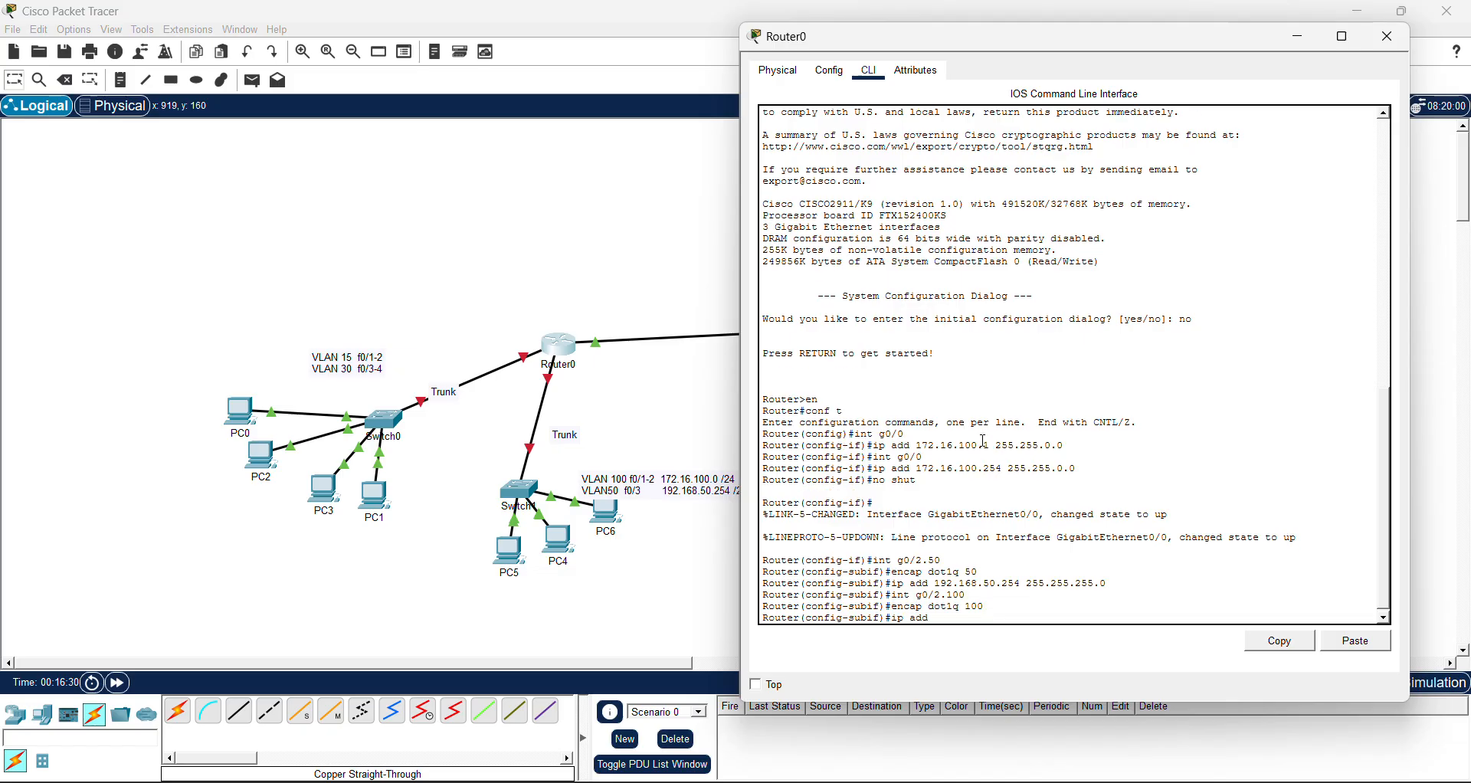
text( 172.16.100.1 255.255.255.0)
key(Return)
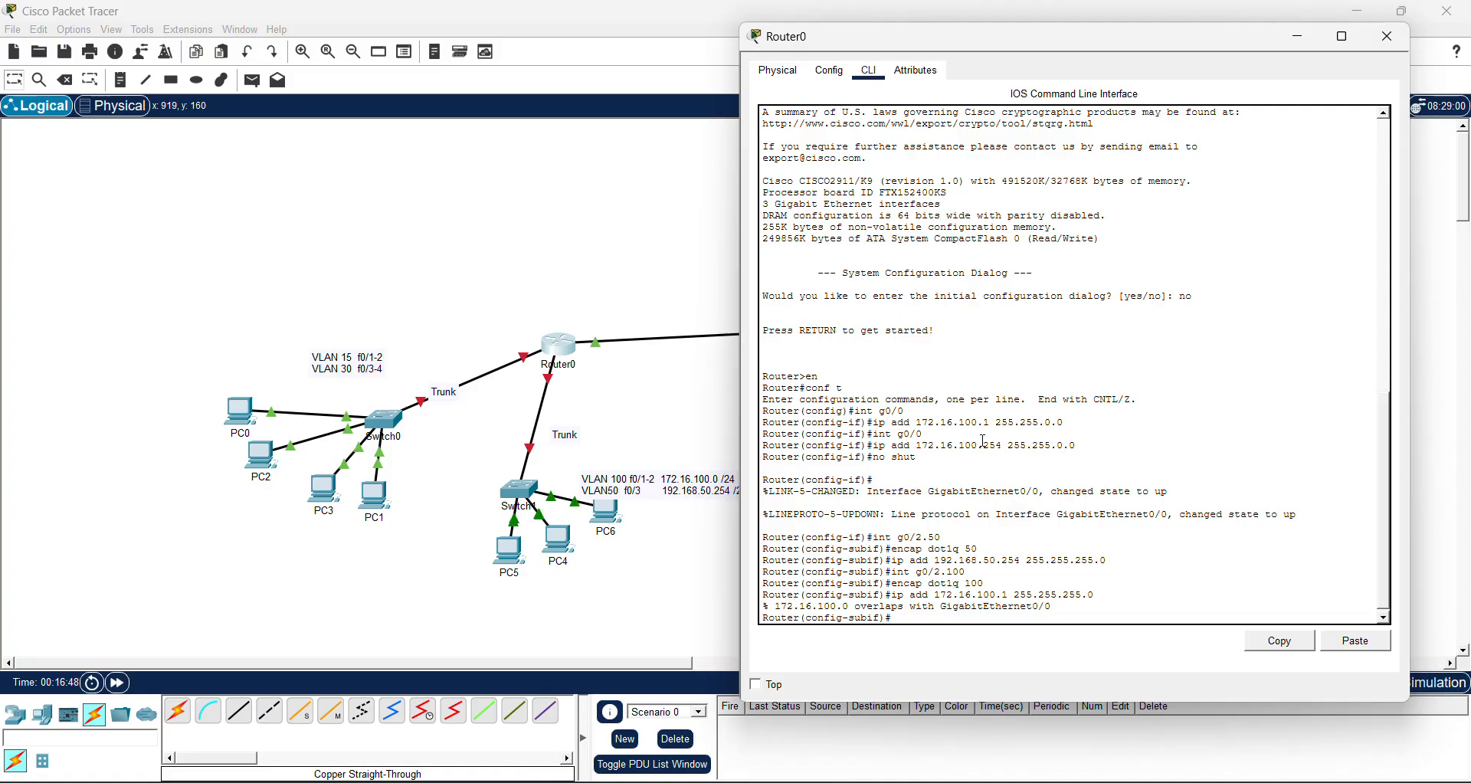
Try to assign 172.16.100.254 255.255.255.0 to subinterface g0/2.100
key(Up)
key(Left)
key(Left)
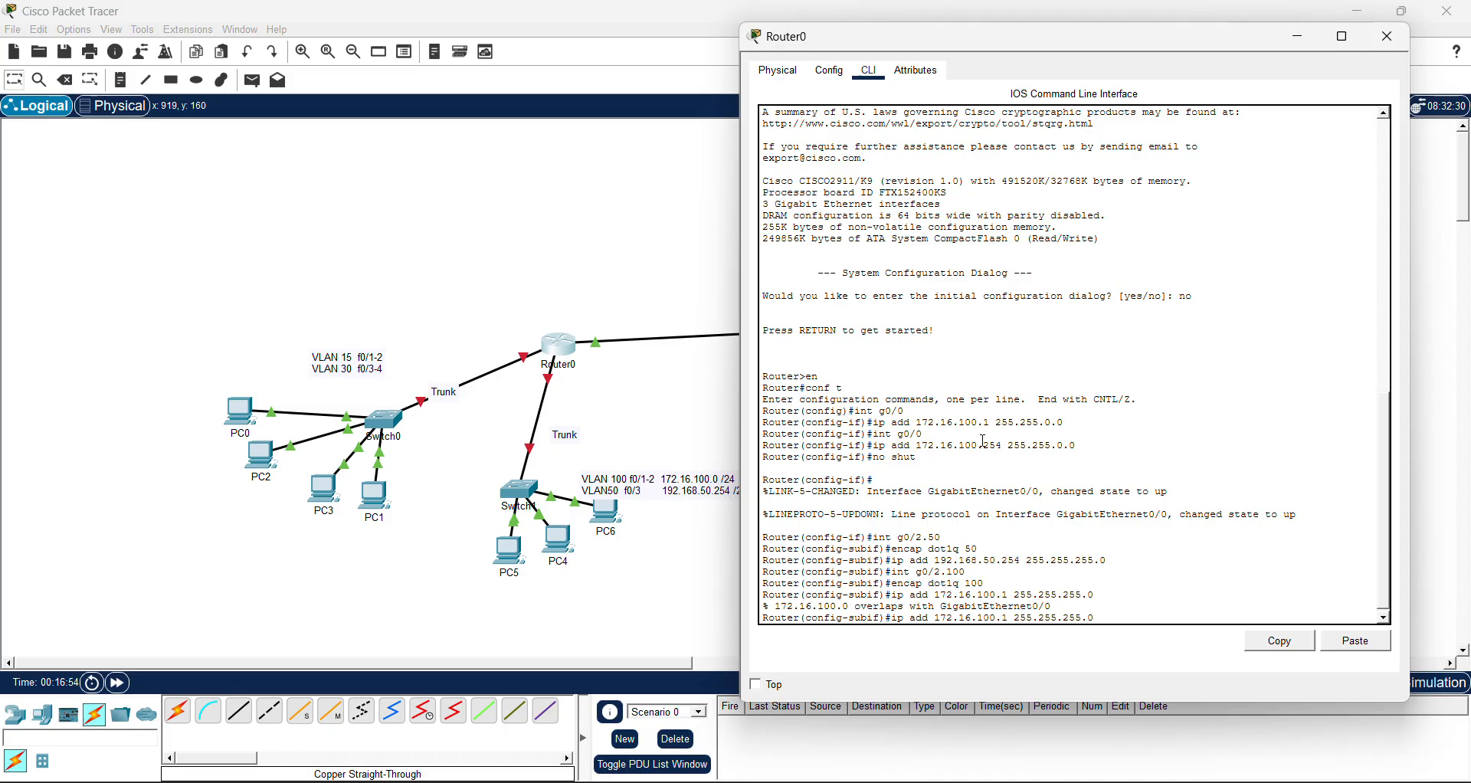
key(BackSpace)
text(254)
key(Return)
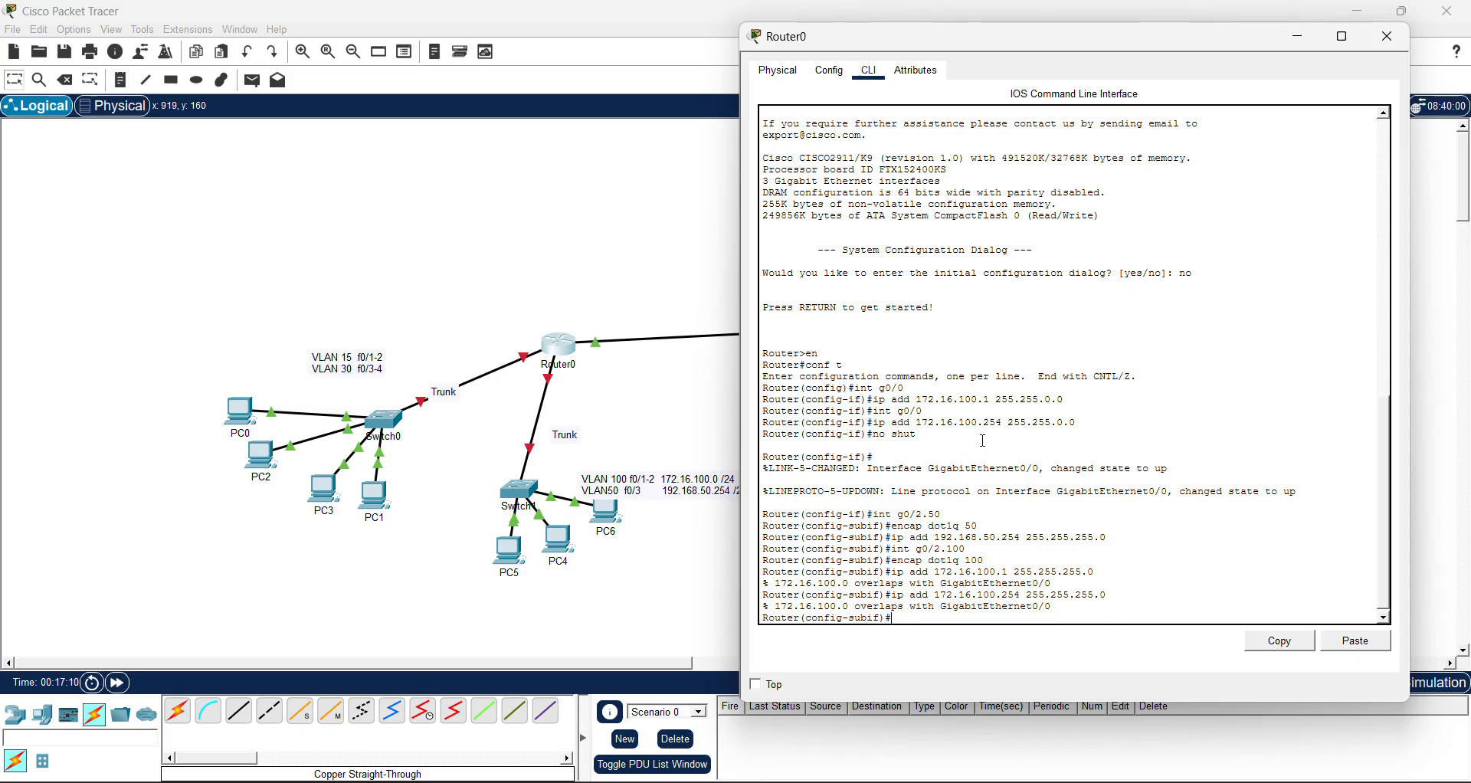
Try to assign 172.16.100.10 255.255.255.0 to subinterface g0/2.100
key(Up)
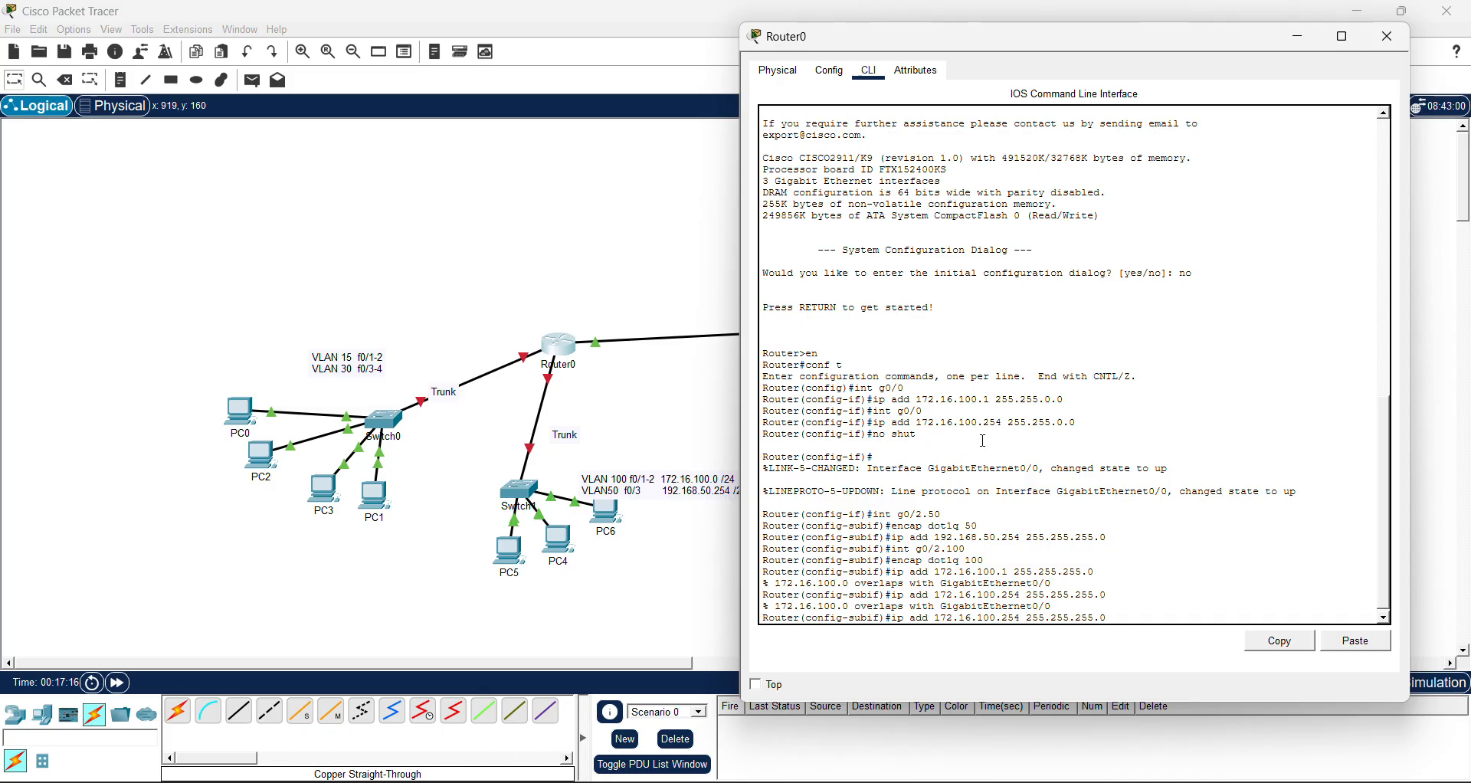
key(BackSpace)
key(BackSpace)
key(BackSpace)
text(10)
key(Return)
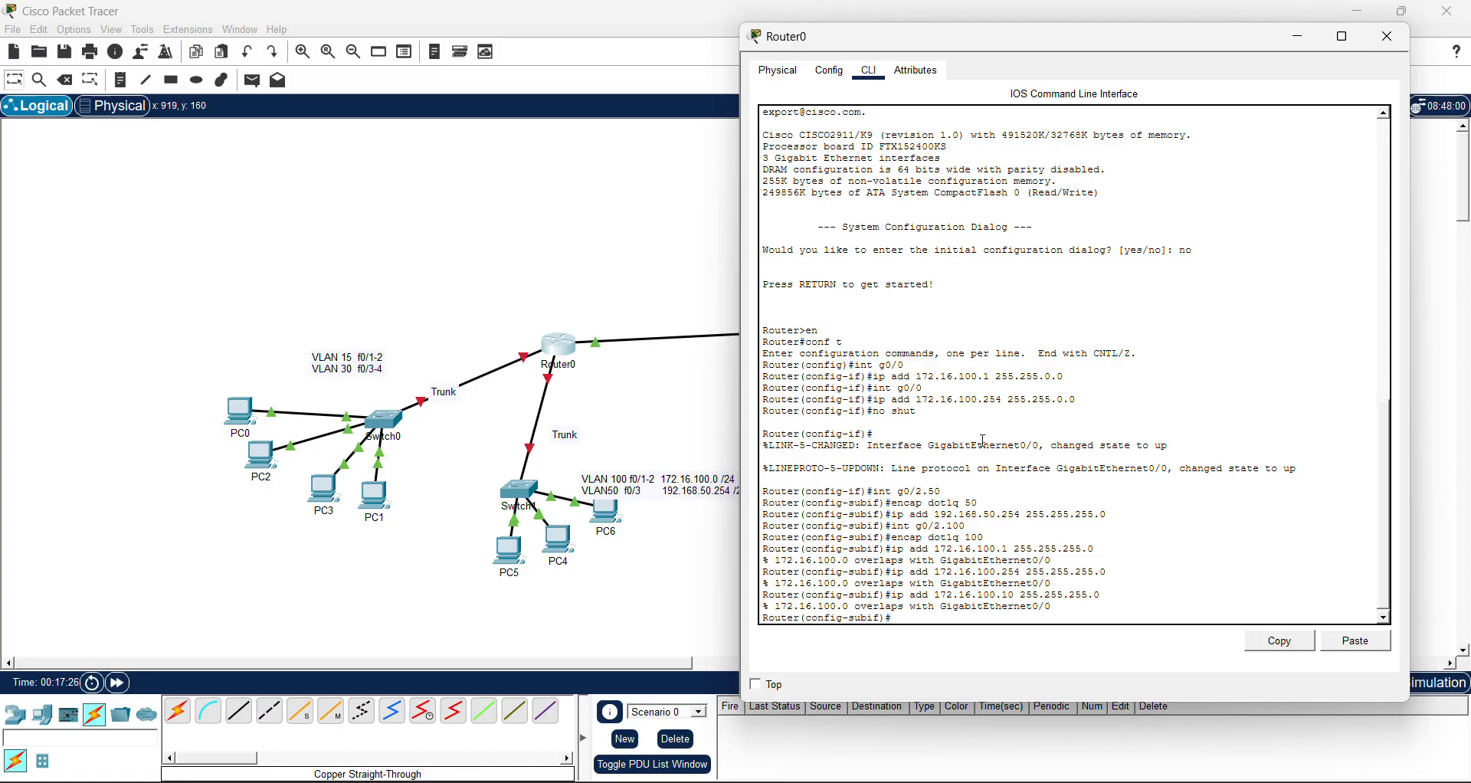
Try to assign 172.16.200.10 255.255.255.0 to subinterface g0/2.100
key(Up)
key(Left)
key(Left)
key(Left)
key(Left)
key(Left)
key(Left)
key(Left)
key(Left)
key(Left)
key(BackSpace)
key(BackSpace)
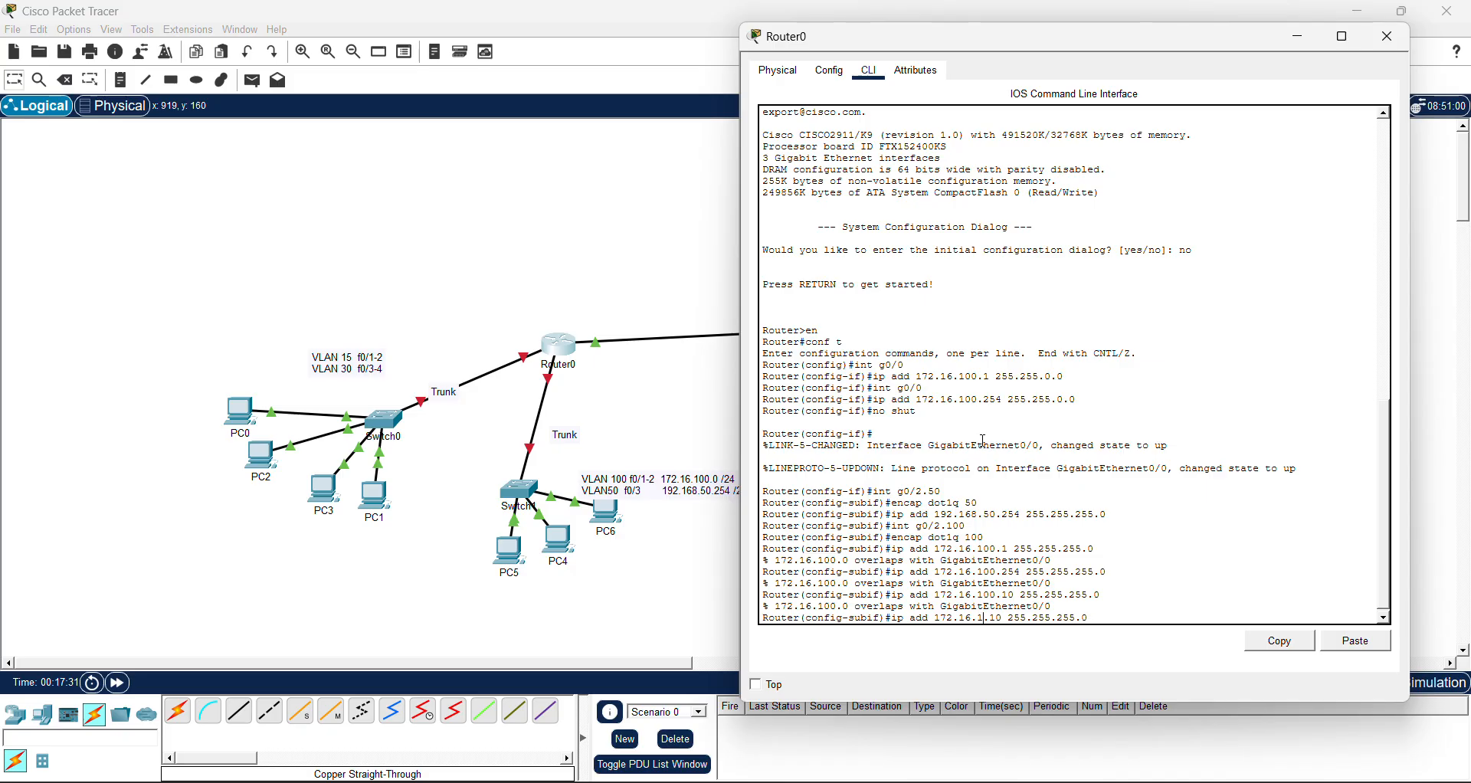
key(BackSpace)
text(200)
key(Return)
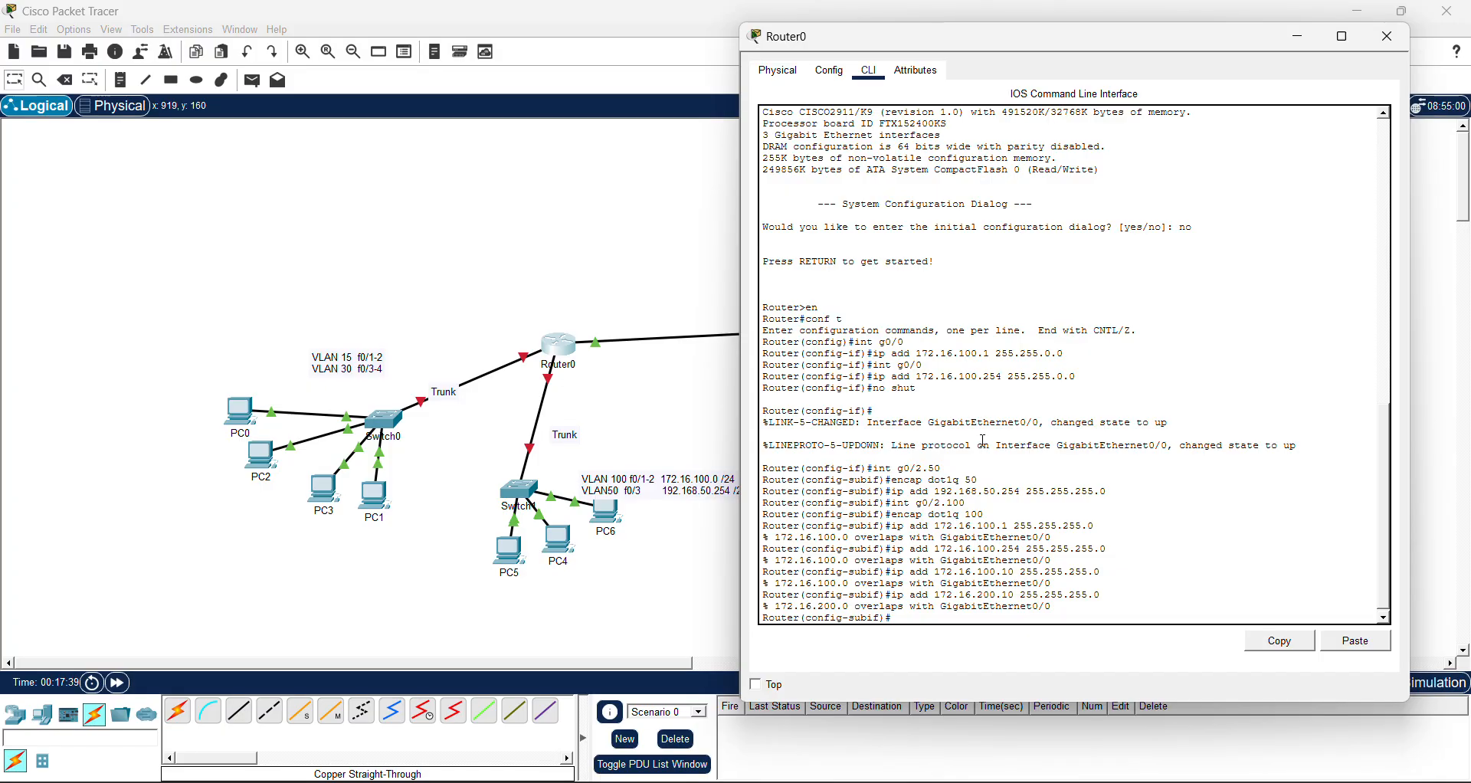
Try to assign 172.16.100.1 with the wider mask 255.255.0.0 to subinterface g0/2.100
key(Up)
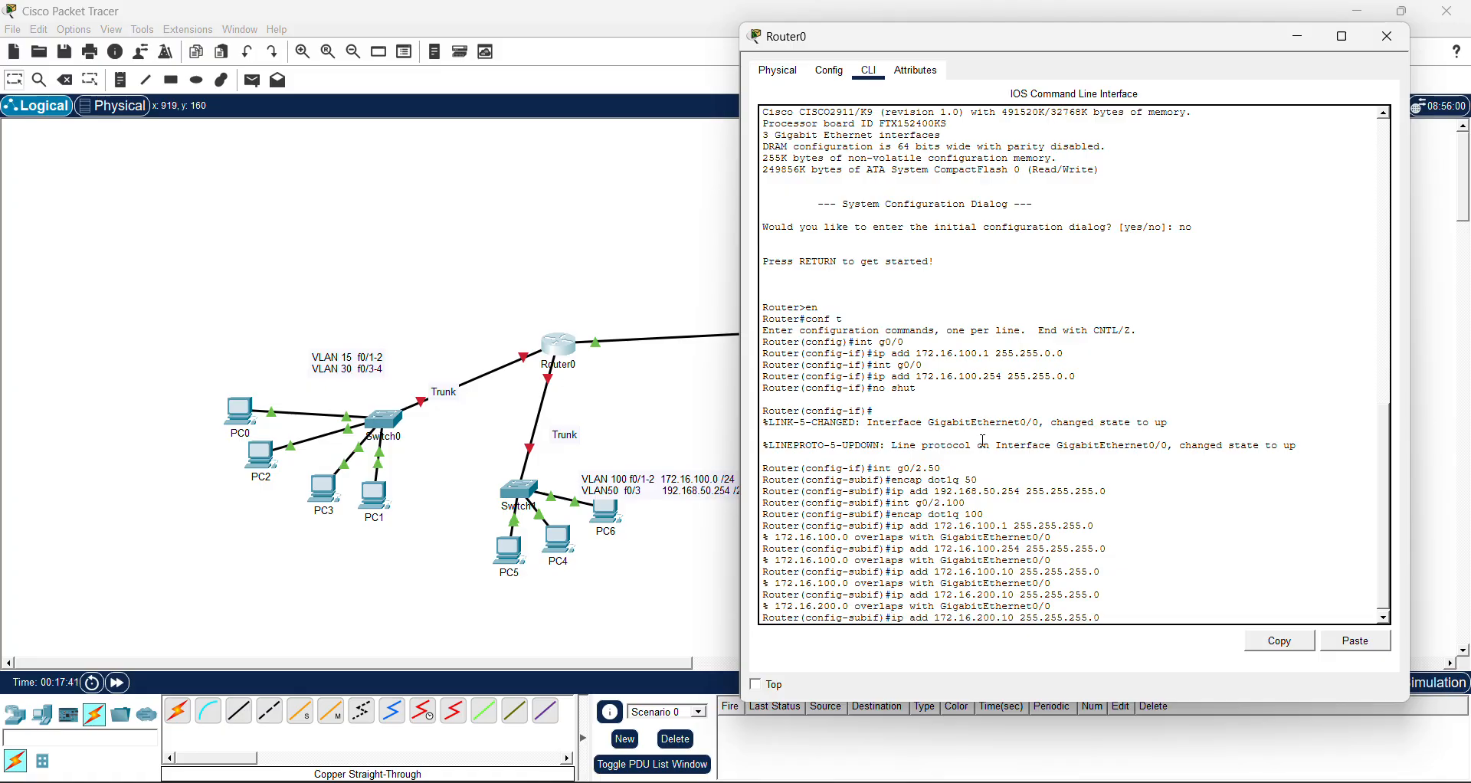
key(Up)
key(Up)
key(Up)
key(BackSpace)
key(BackSpace)
key(BackSpace)
text(0)
key(Return)
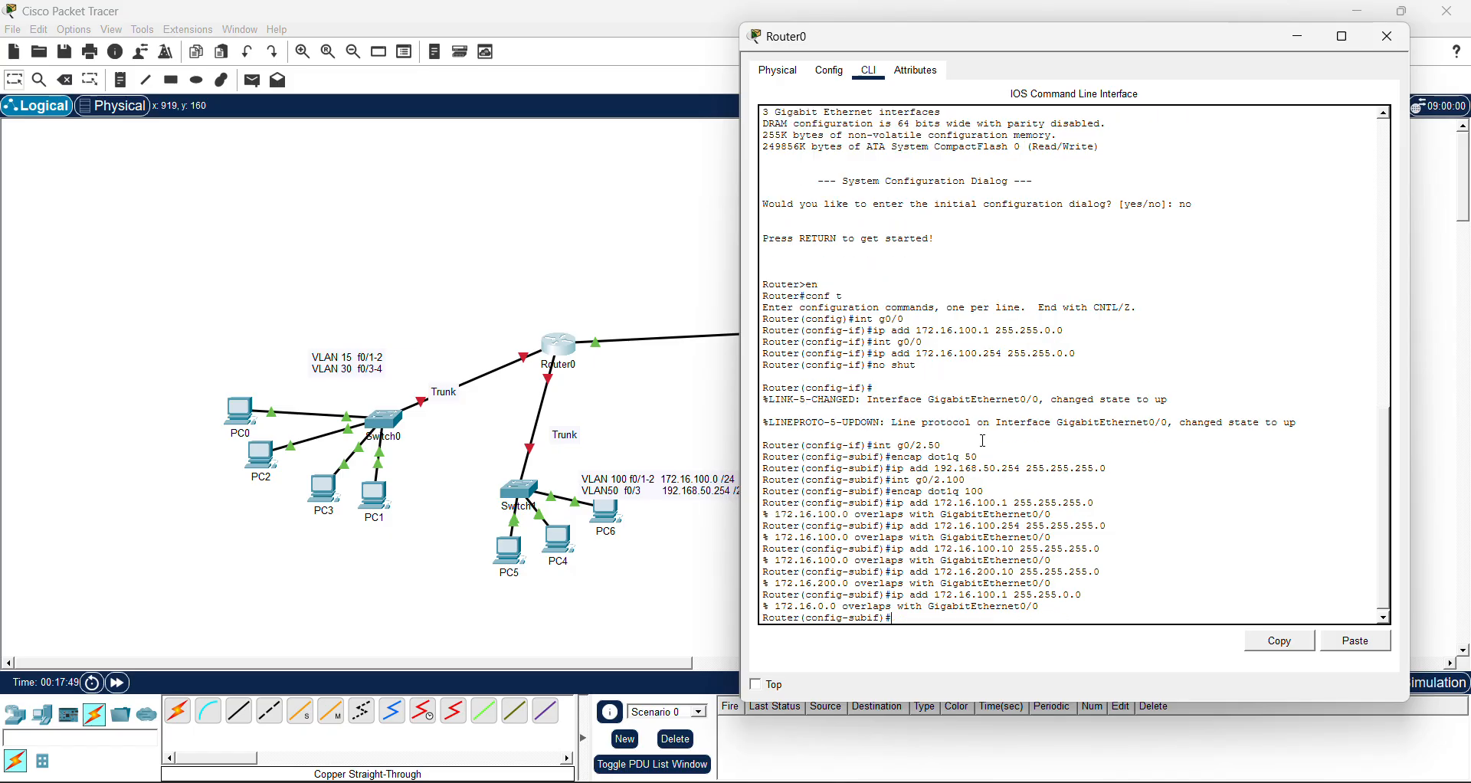
drag(982, 438, 912, 217)
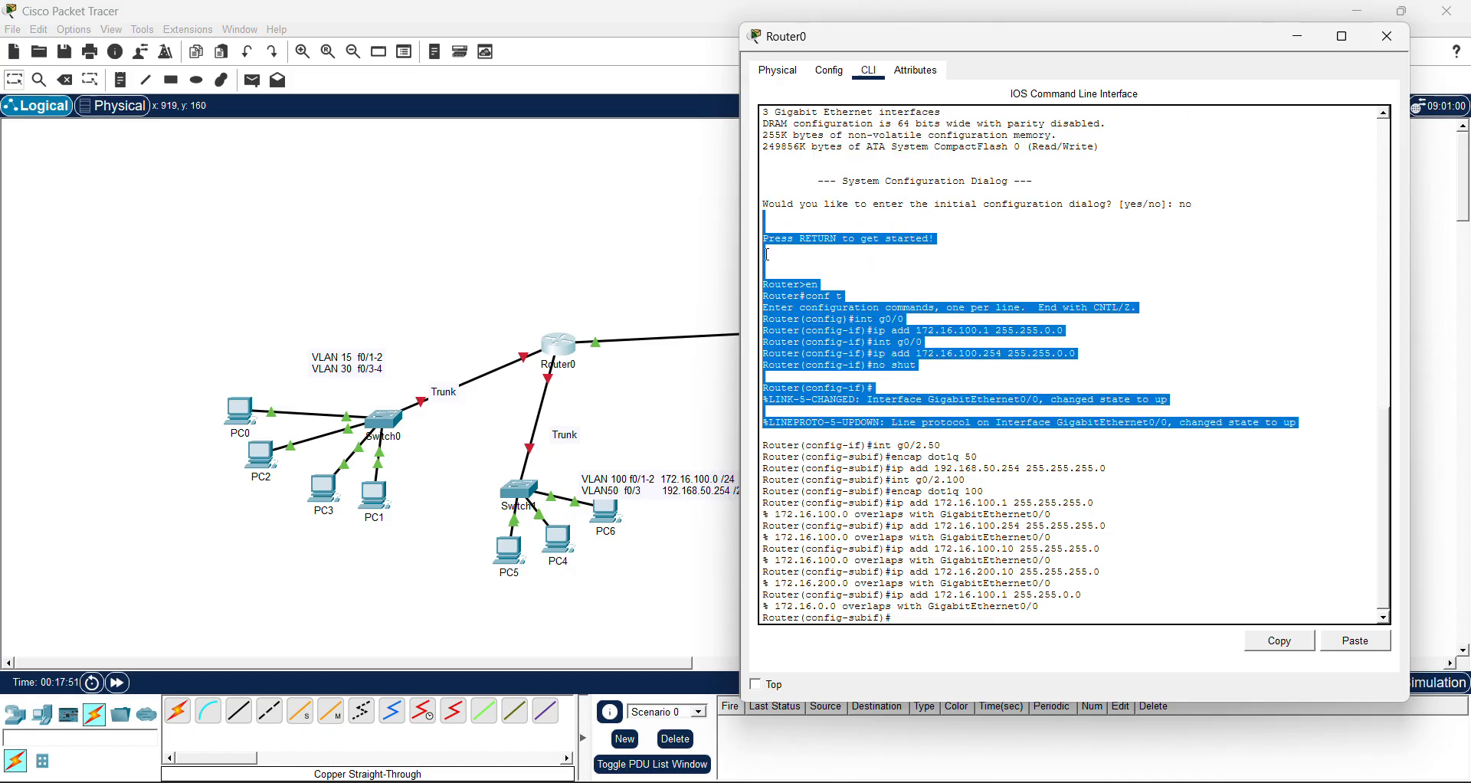
click(639, 435)
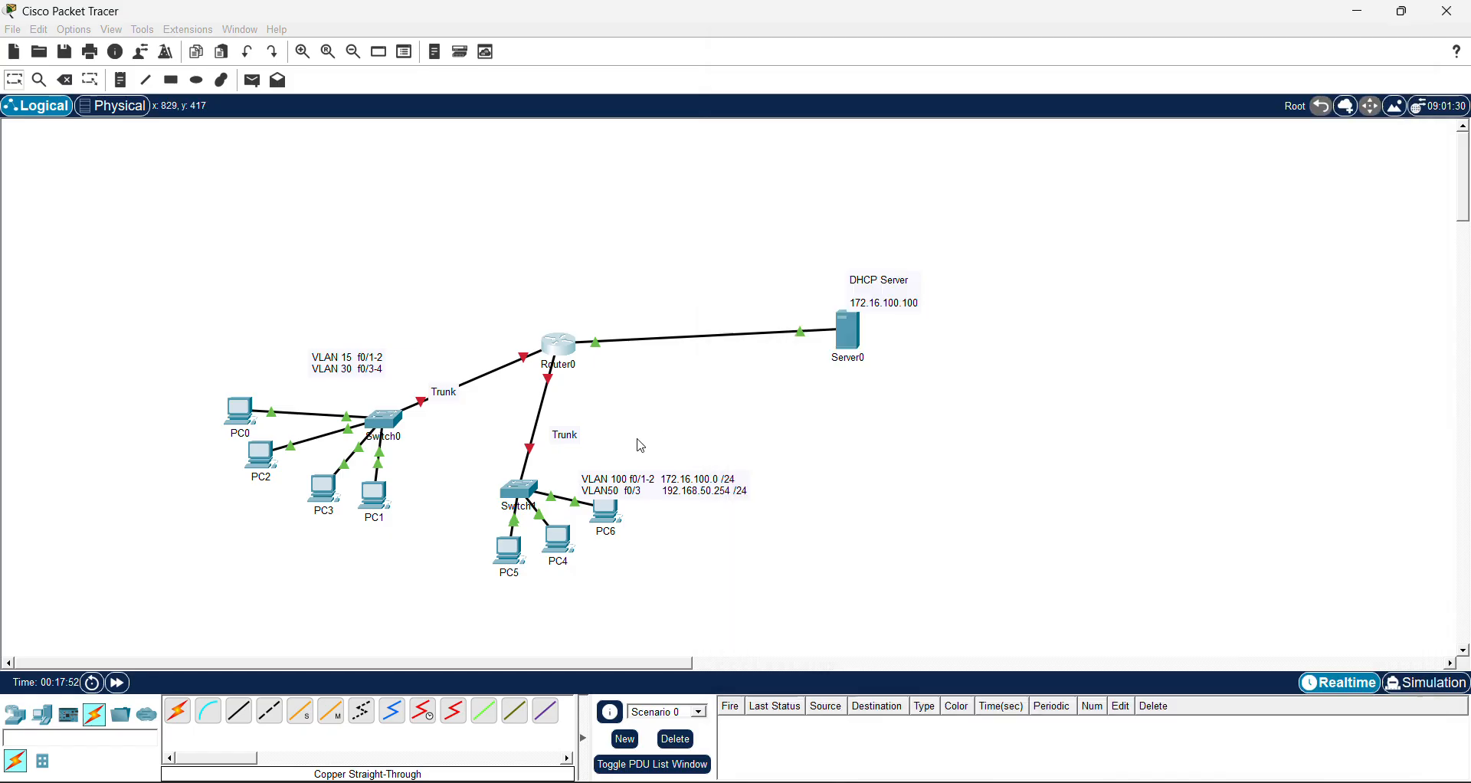
Try to set the third octet of the VLAN100 pool's subnet mask on Server0 to 0
click(850, 330)
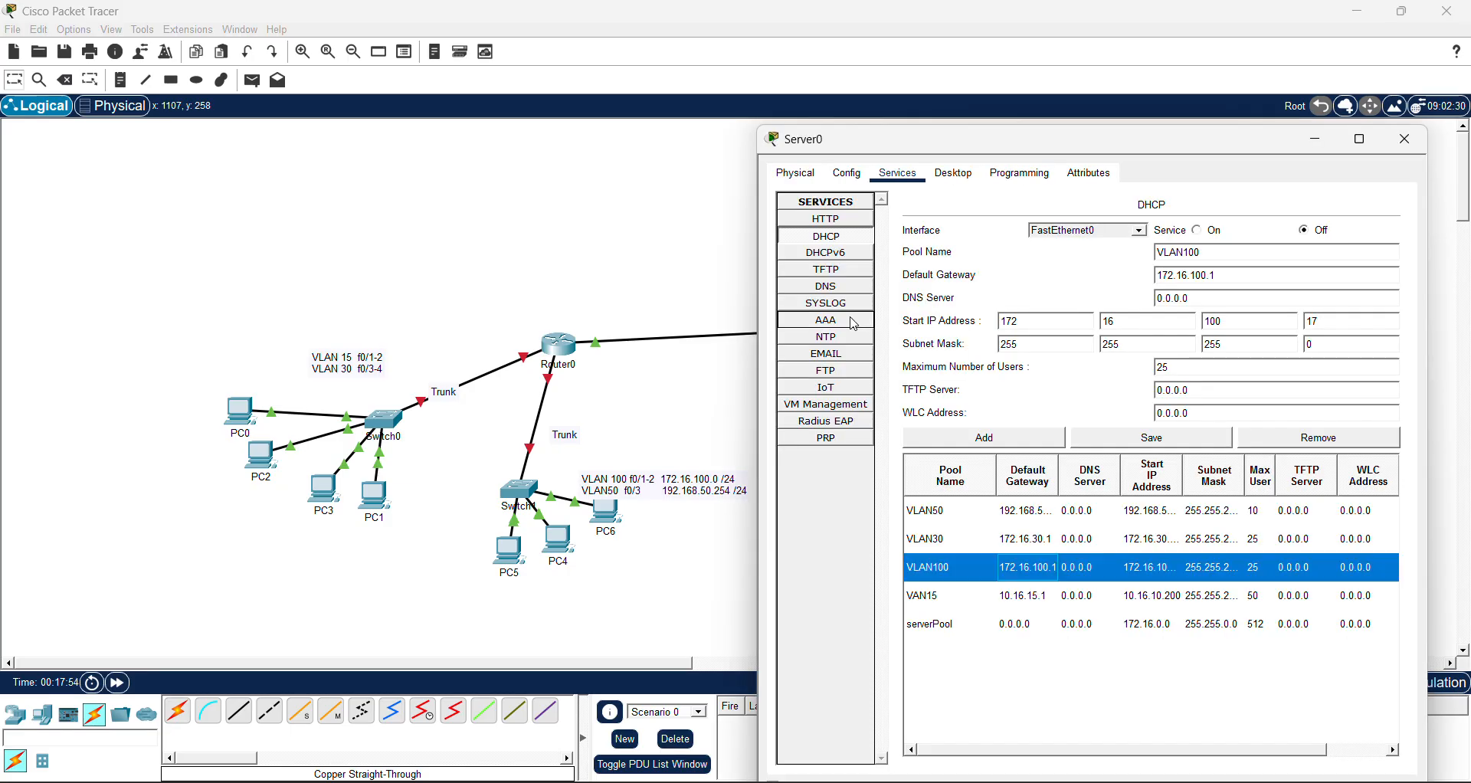
click(1105, 576)
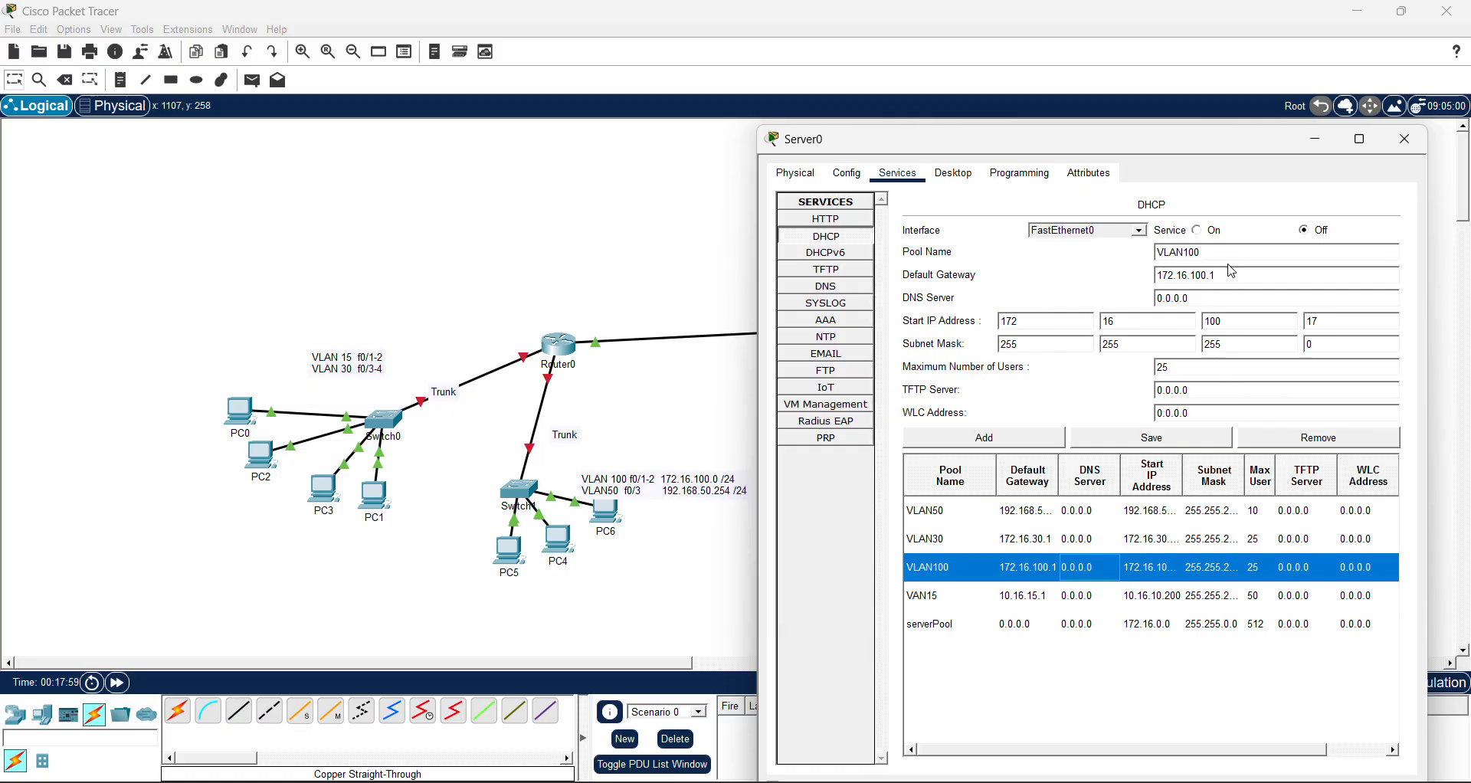
click(1228, 348)
key(BackSpace)
key(BackSpace)
key(BackSpace)
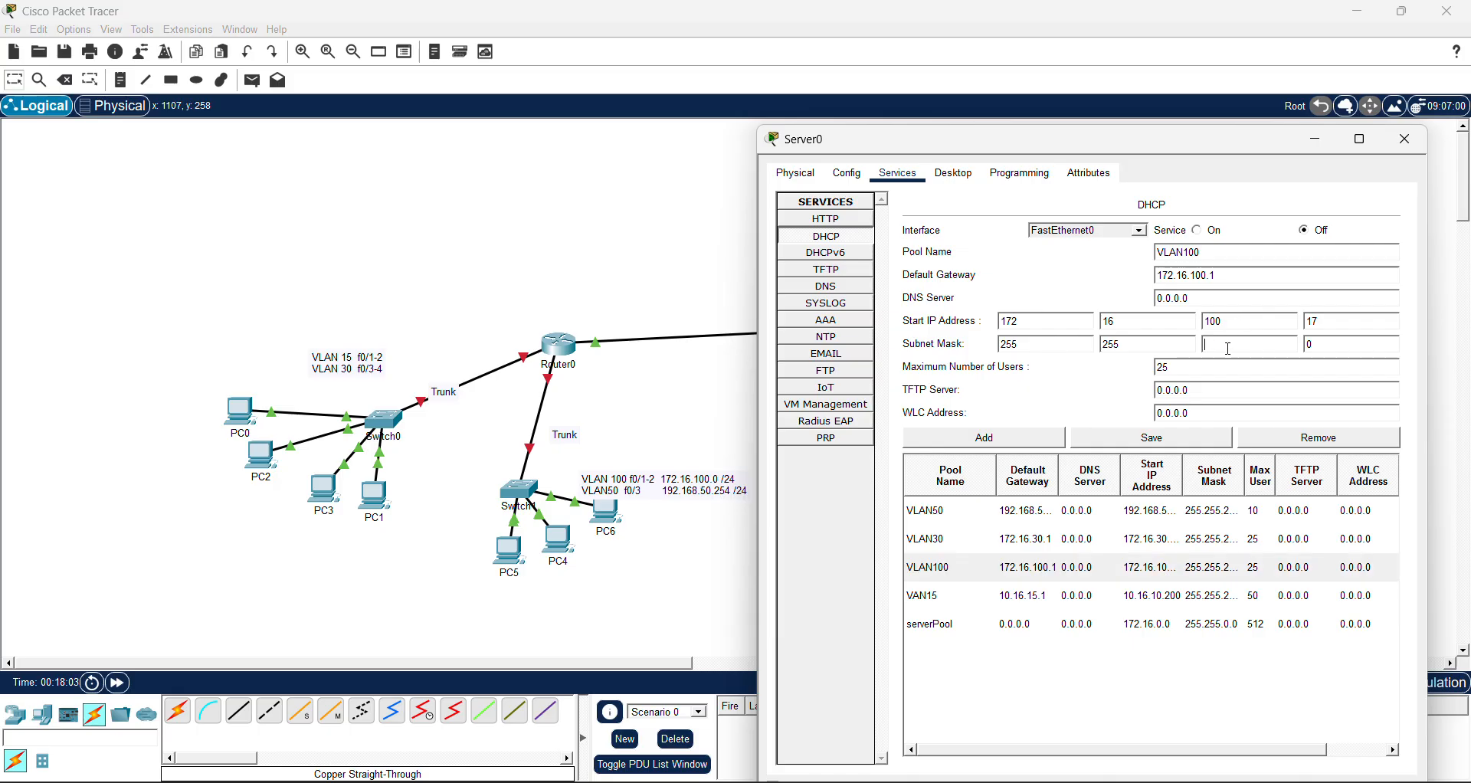
text(0)
click(1057, 515)
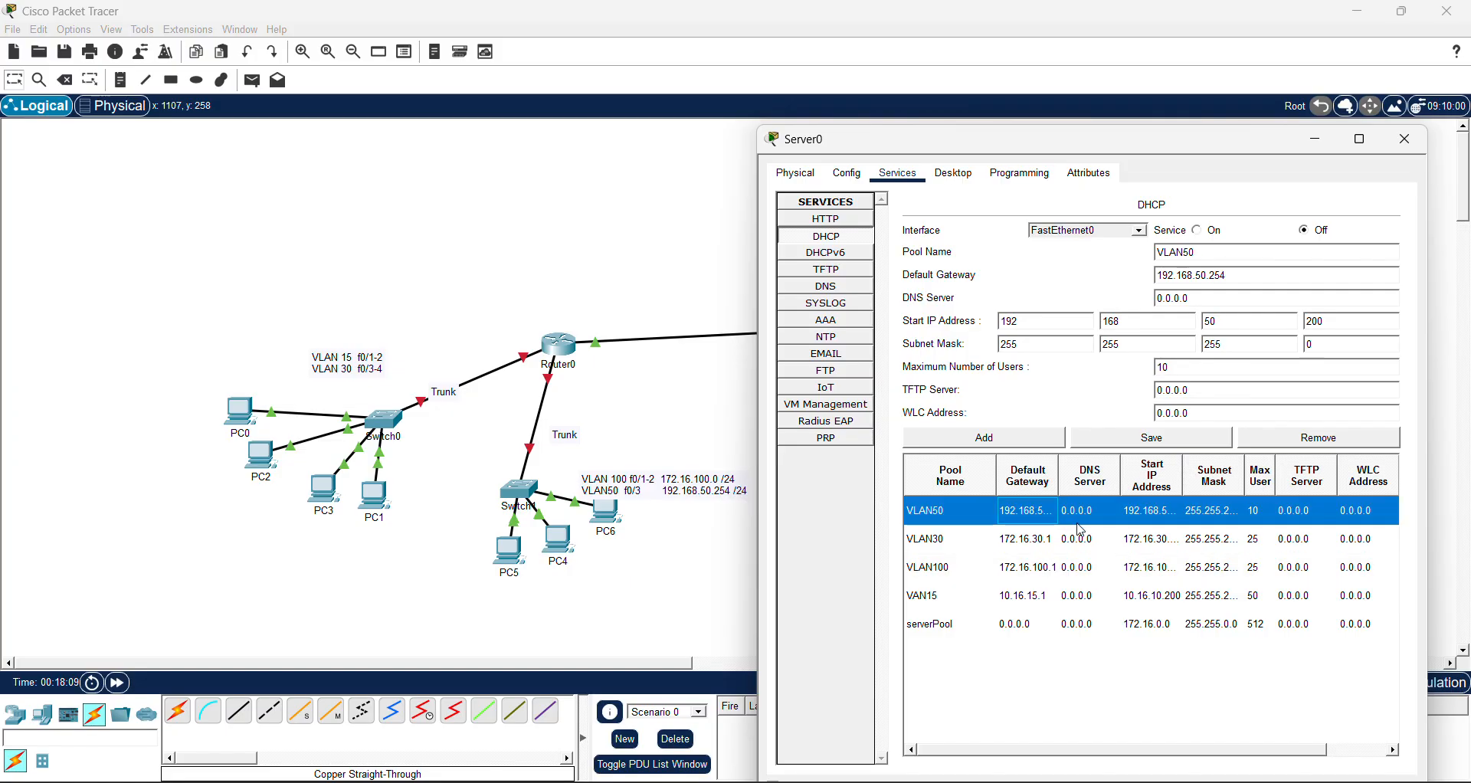
Set the third octet of the VLAN100 pool's default gateway on Server0 to 29 and save the pool
click(1072, 570)
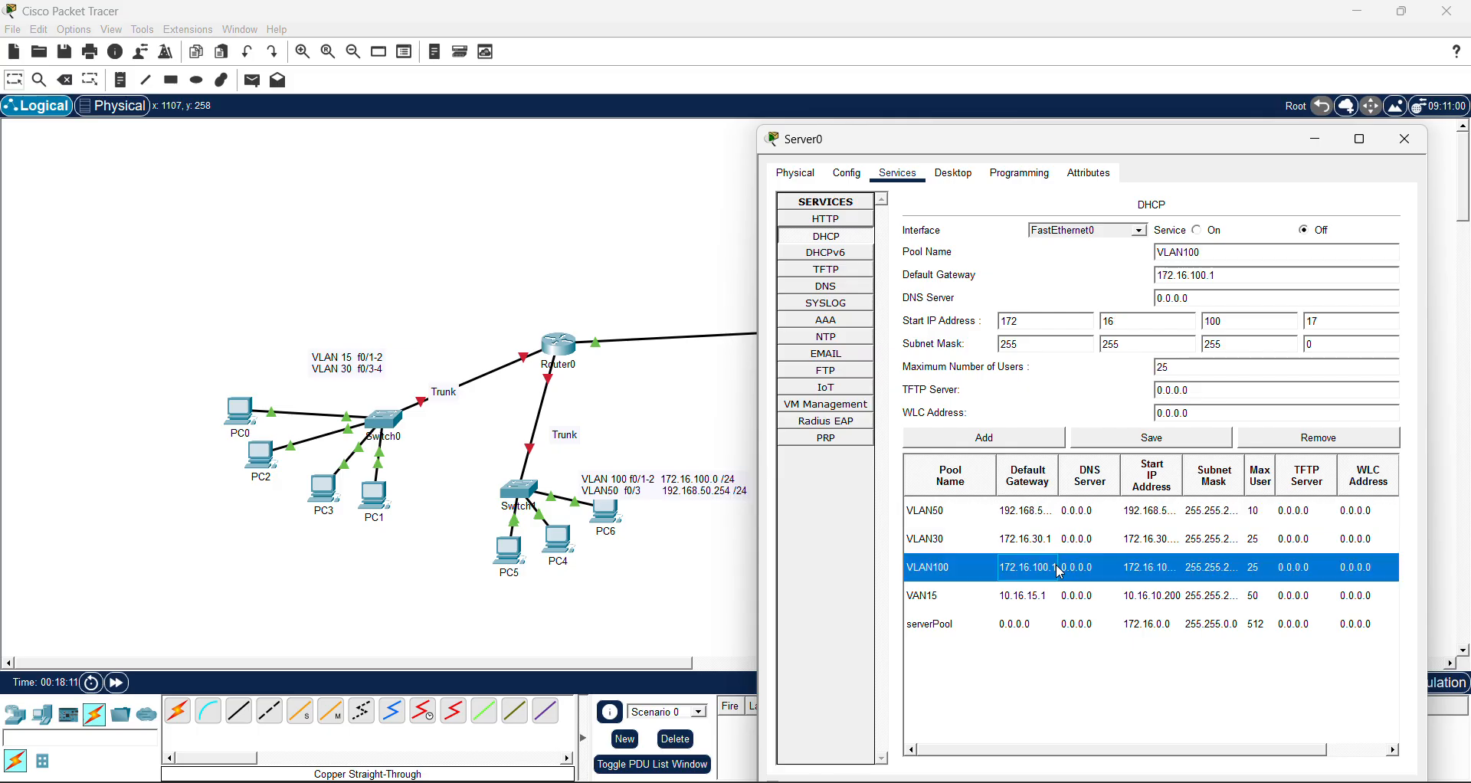
click(1205, 275)
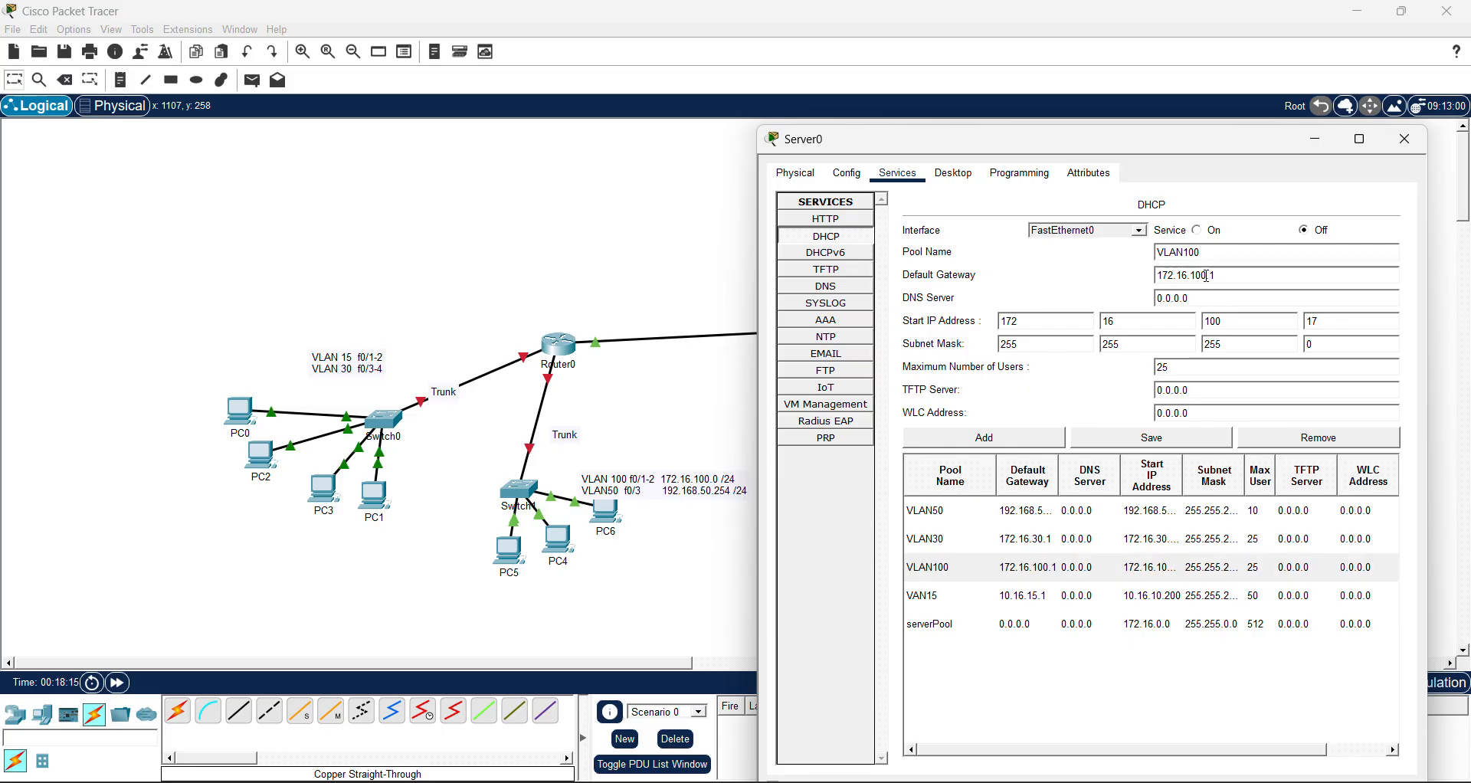
key(BackSpace)
key(BackSpace)
key(BackSpace)
text(29)
click(1153, 442)
click(695, 418)
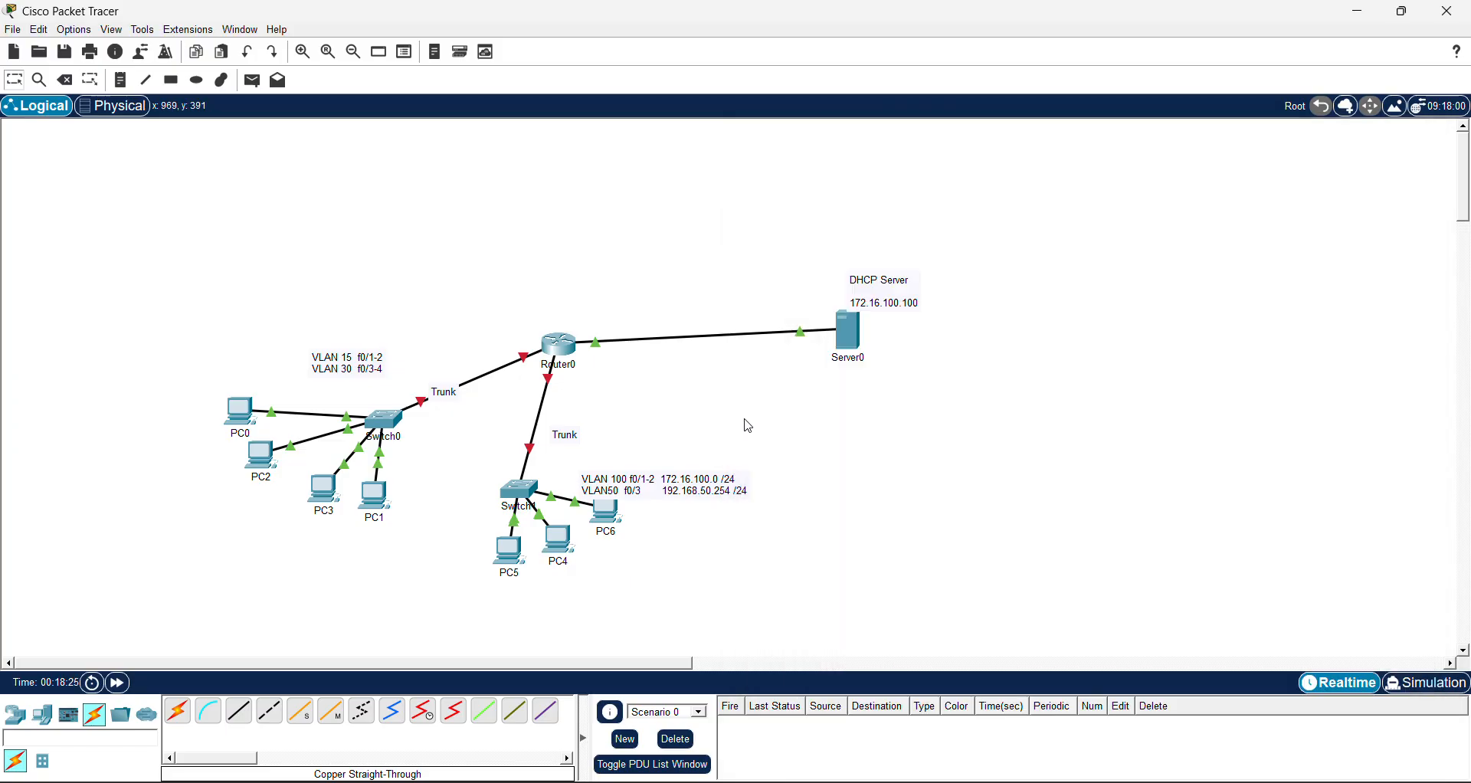
Re-enter configuration mode for subinterface g0/2.100 on Router0
click(558, 345)
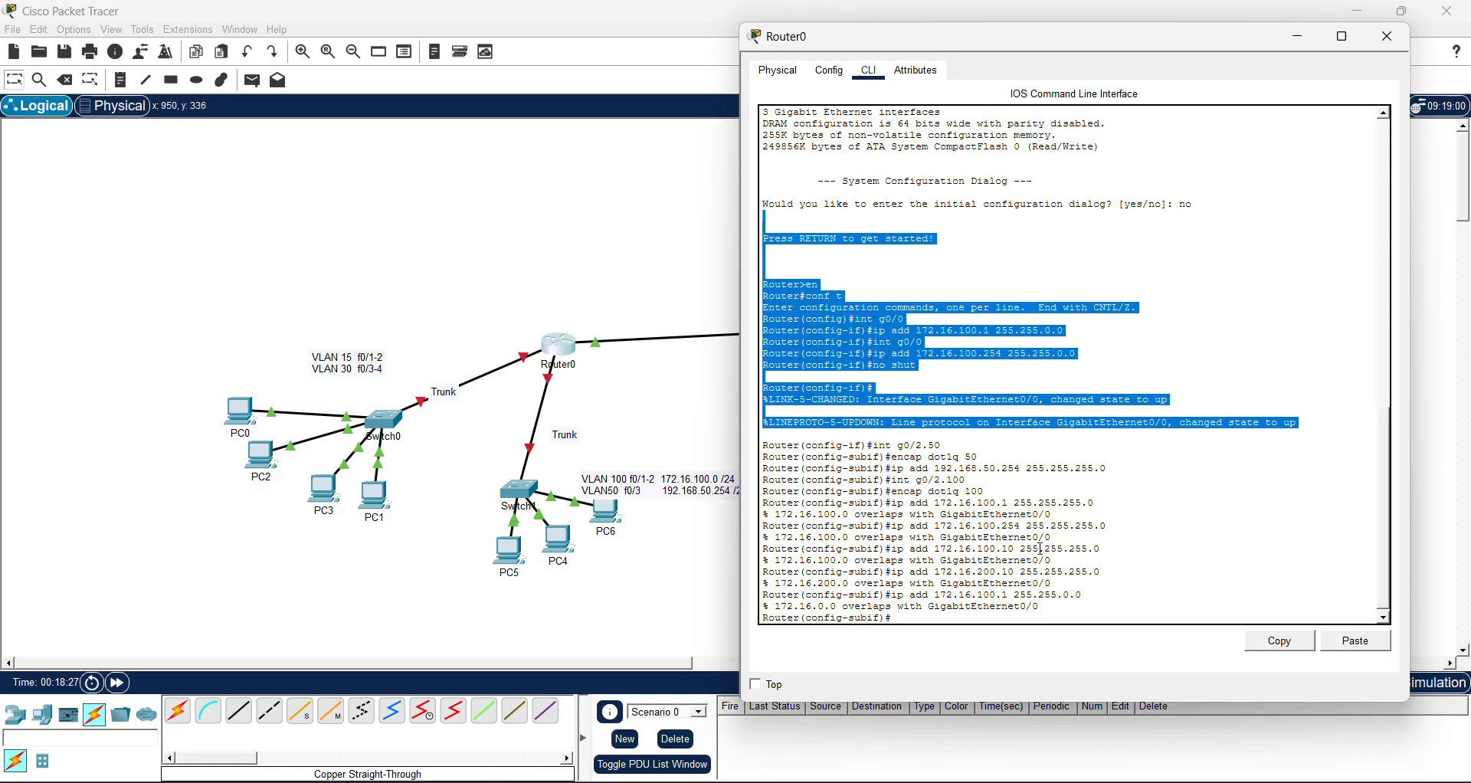
key(Up)
key(Up)
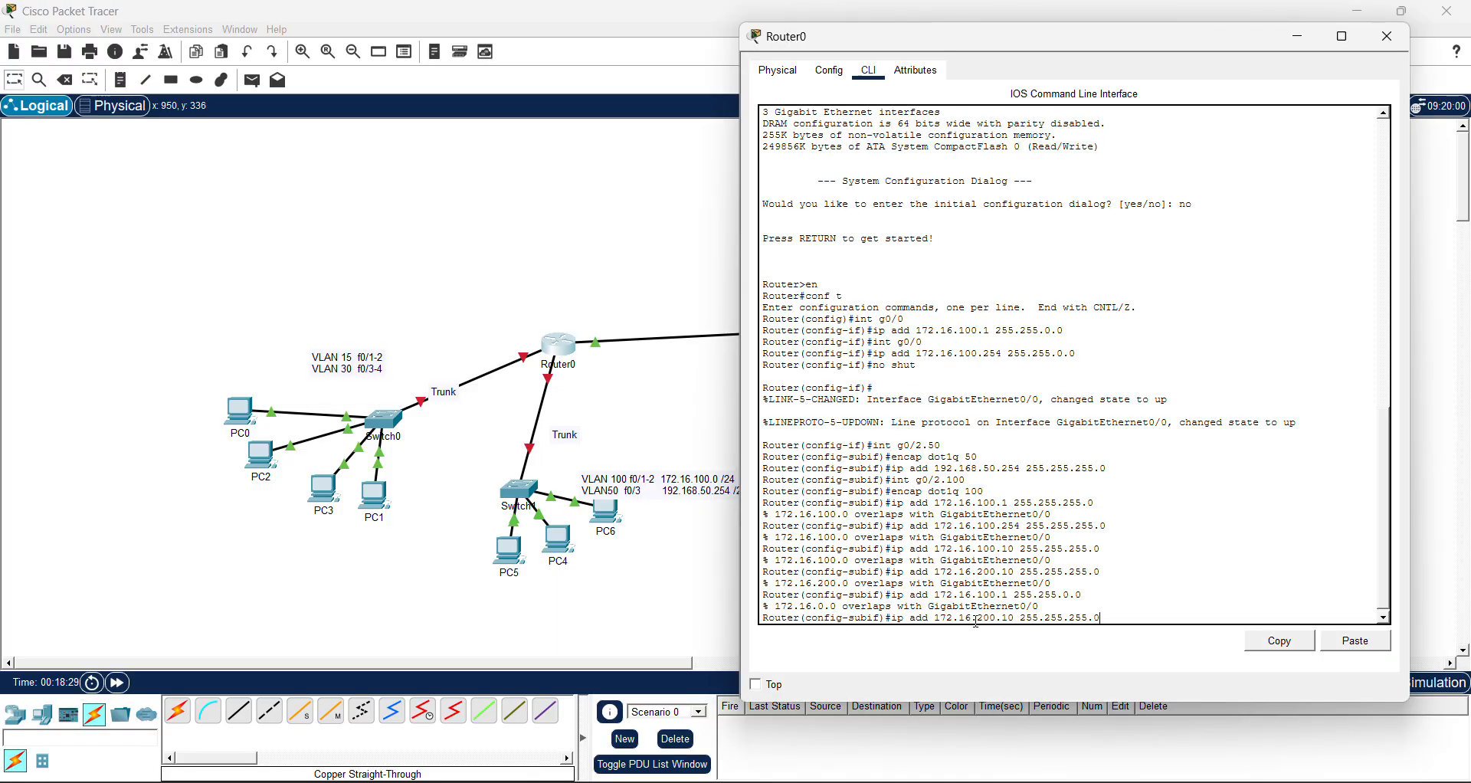
key(Up)
key(Up)
key(Up)
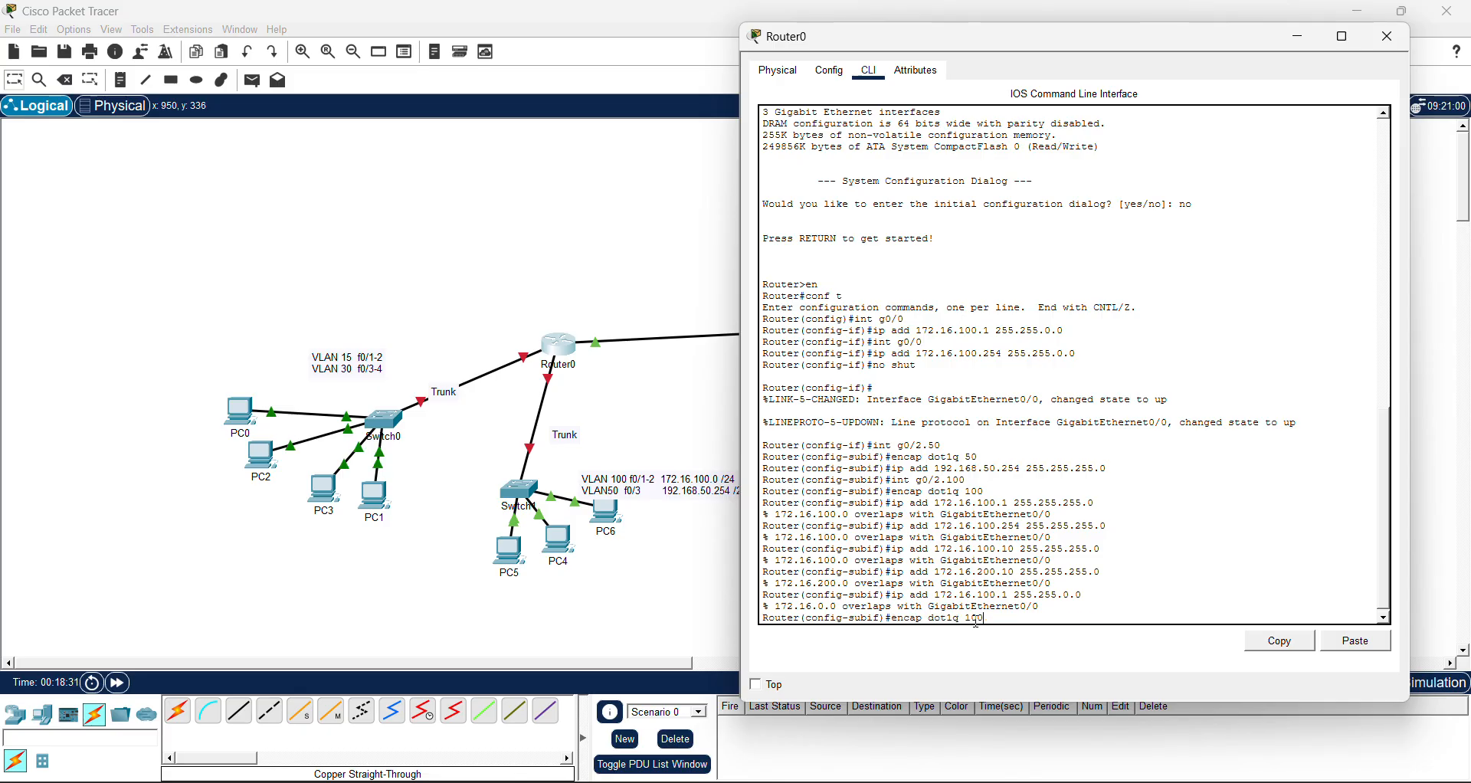
key(Up)
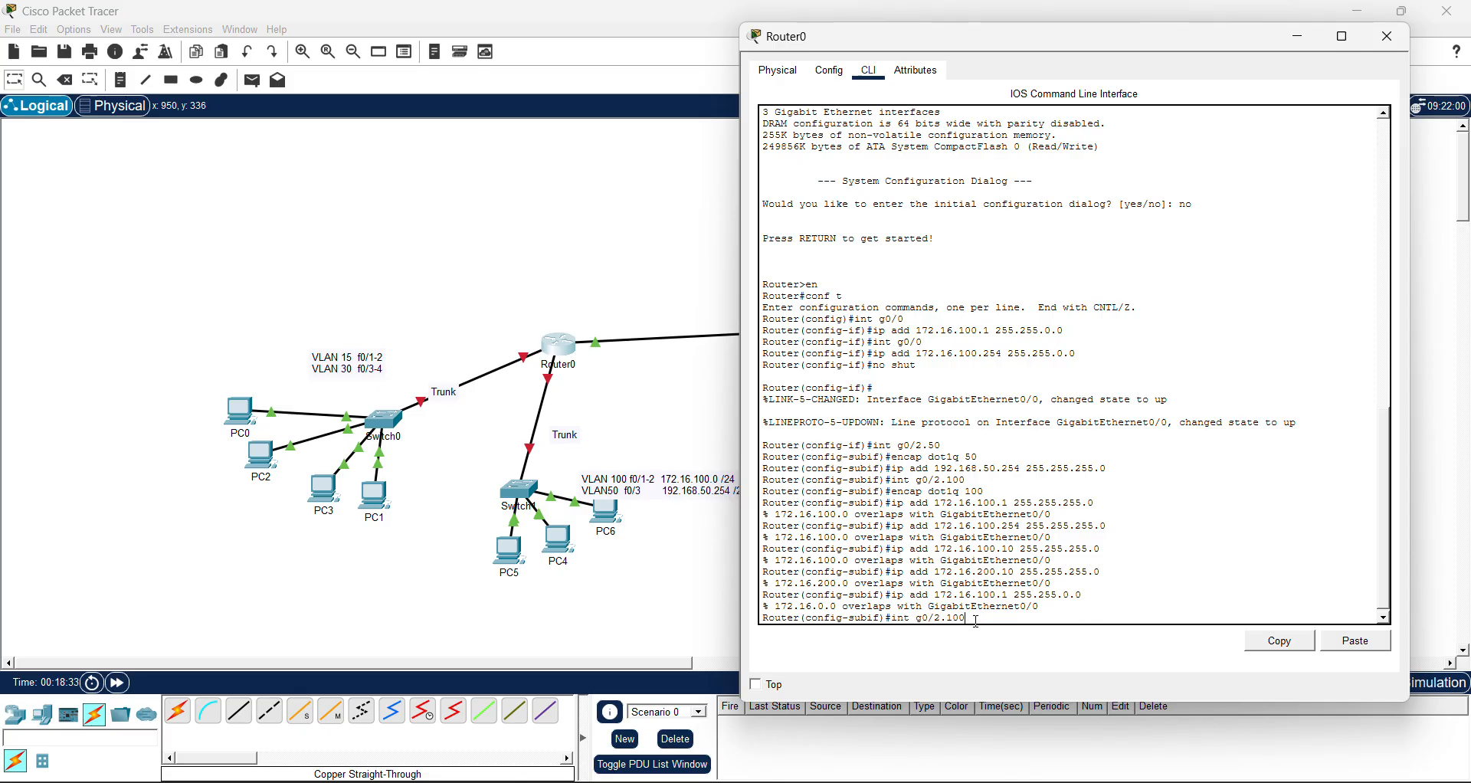
key(Return)
Try to assign 172.16.29.1 255.255.0.0 to subinterface g0/2.100
key(Up)
key(Up)
key(Up)
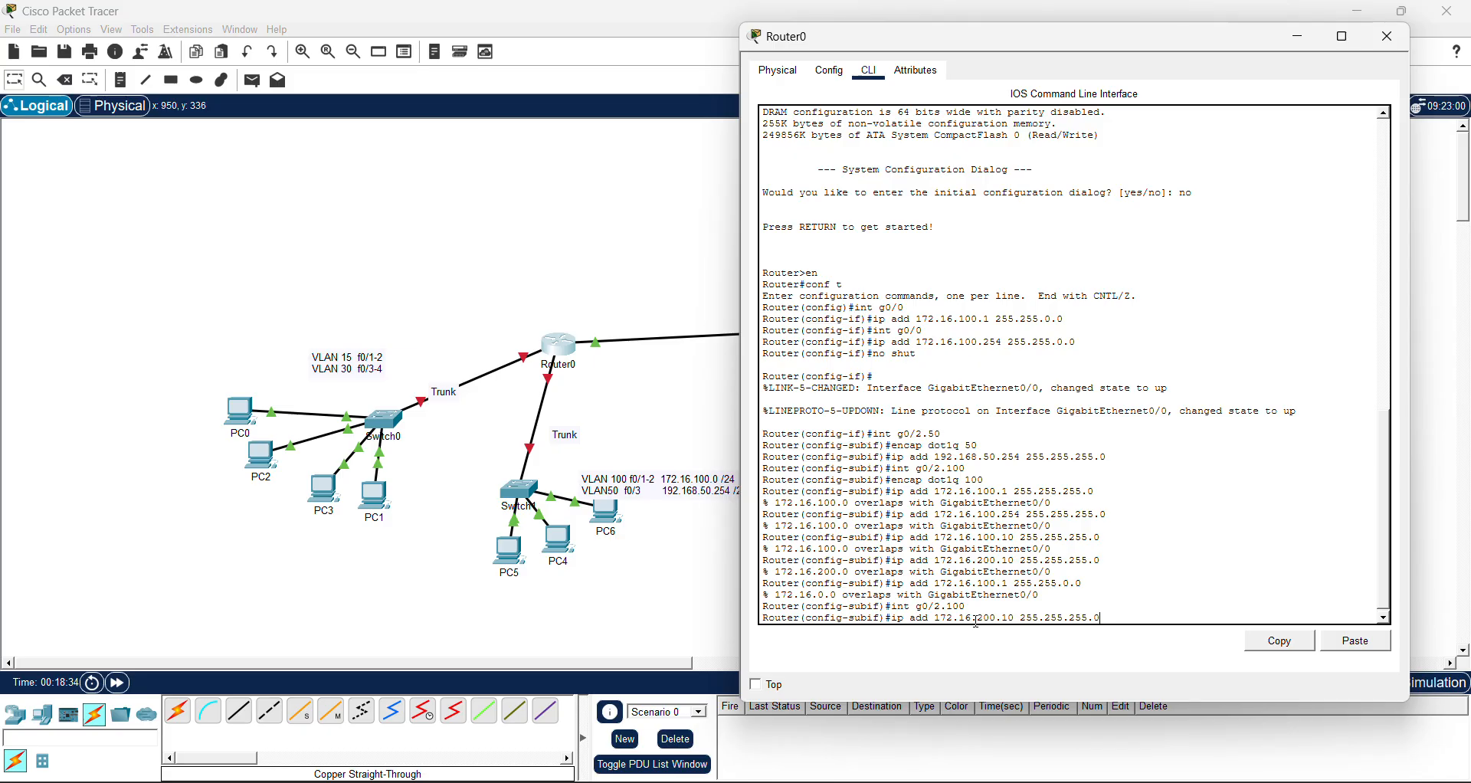
key(Left)
key(Left)
key(Left)
key(BackSpace)
text(9)
key(BackSpace)
text(0)
key(Return)
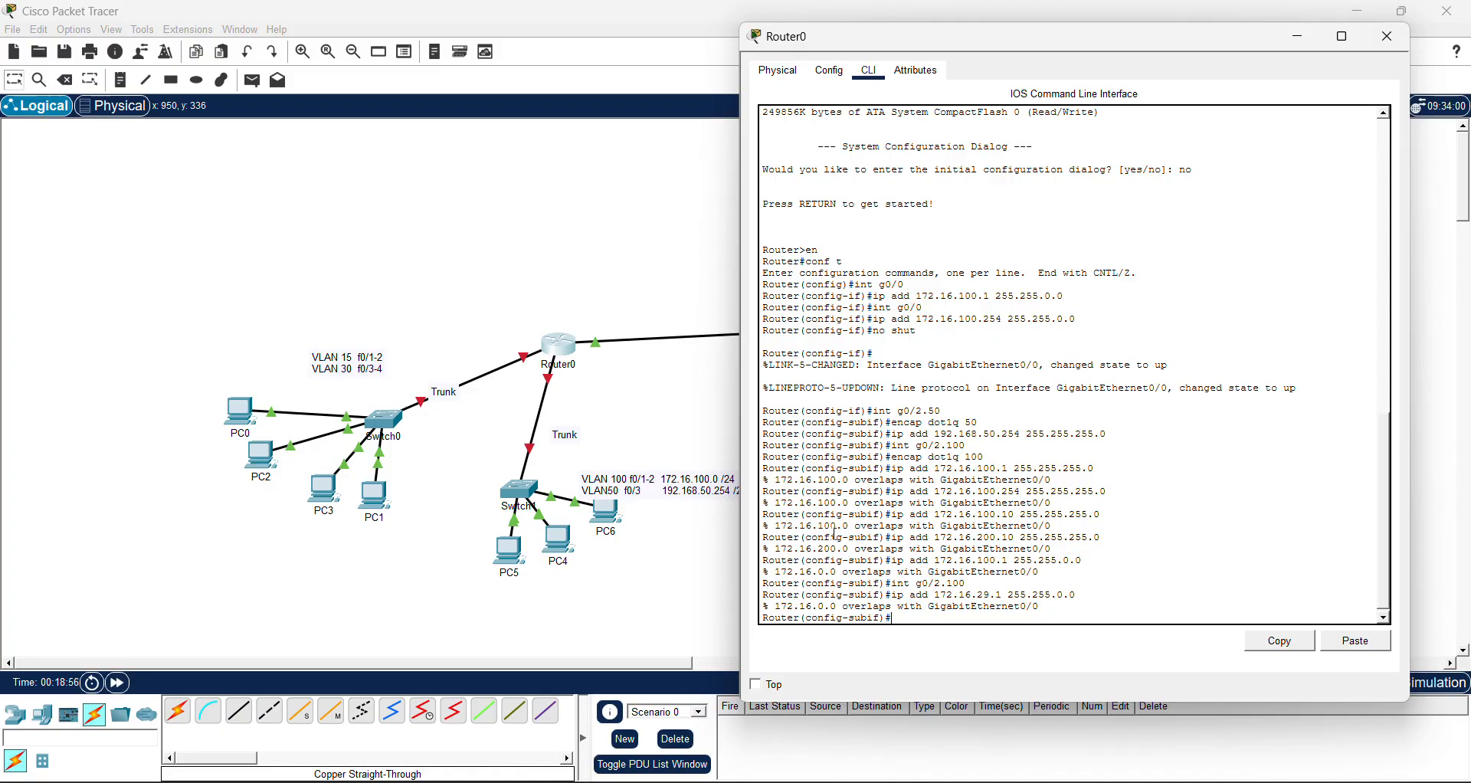
click(691, 435)
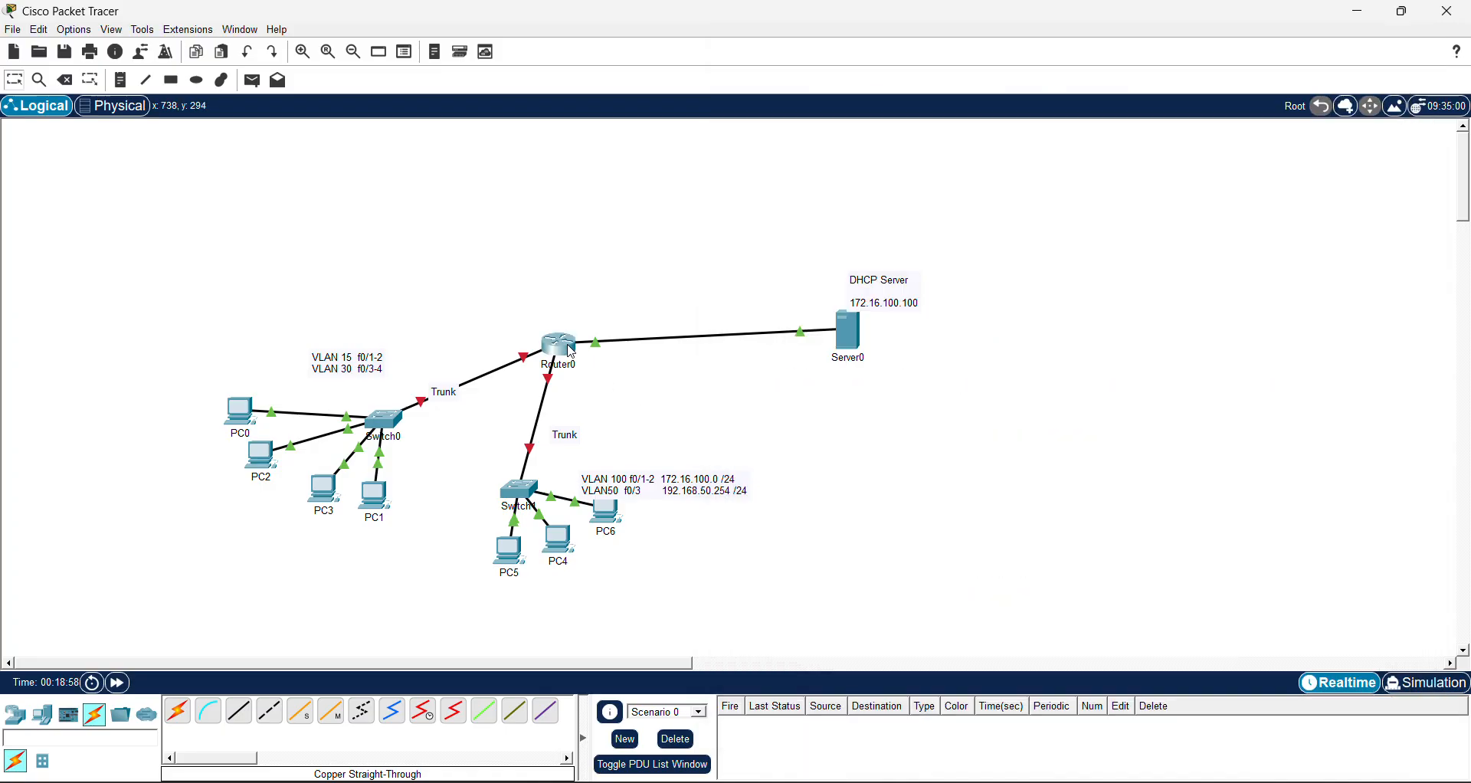
Assign 172.32.29.1 255.255.0.0 to subinterface g0/2.100 on Router0 and check the router's interface addresses
mouse_move(571, 350)
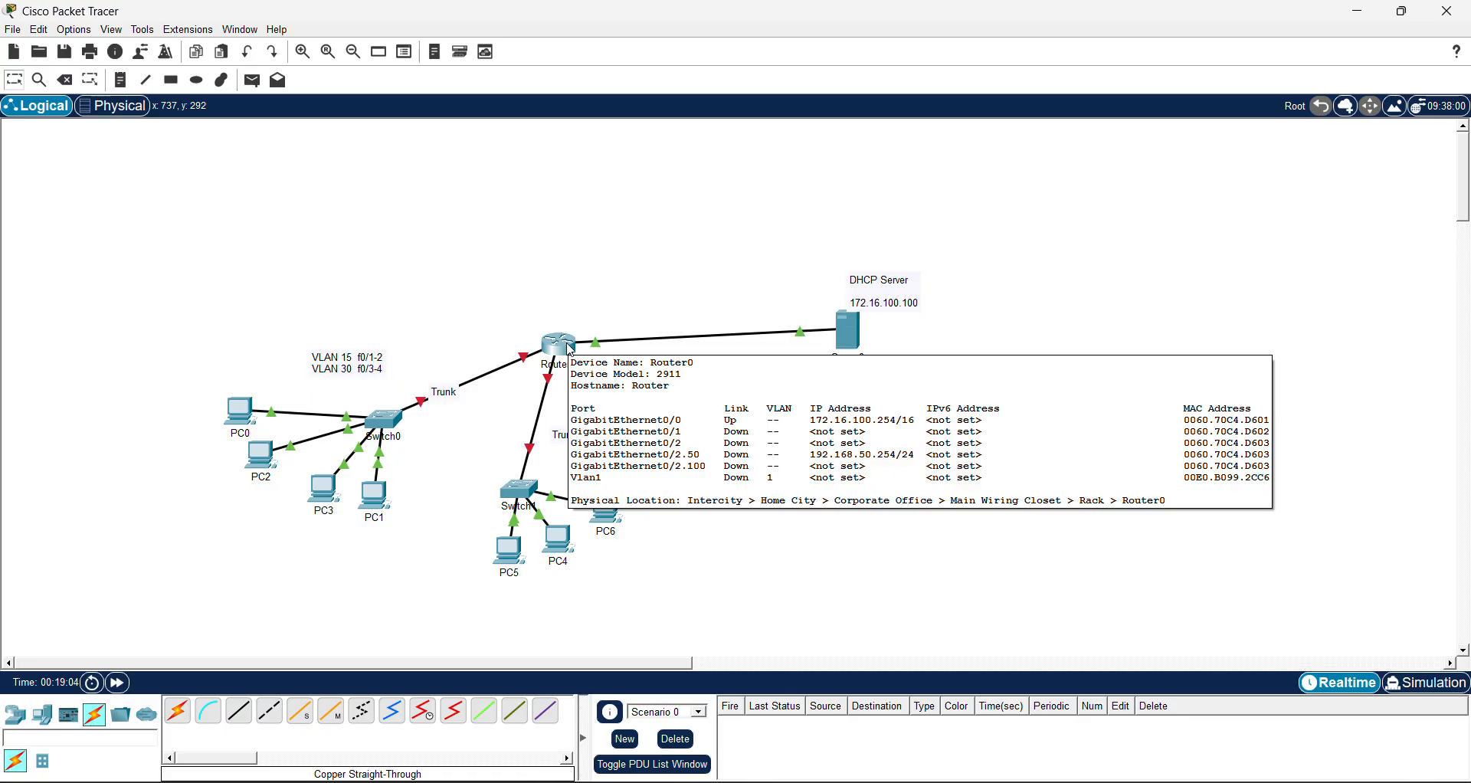
click(571, 350)
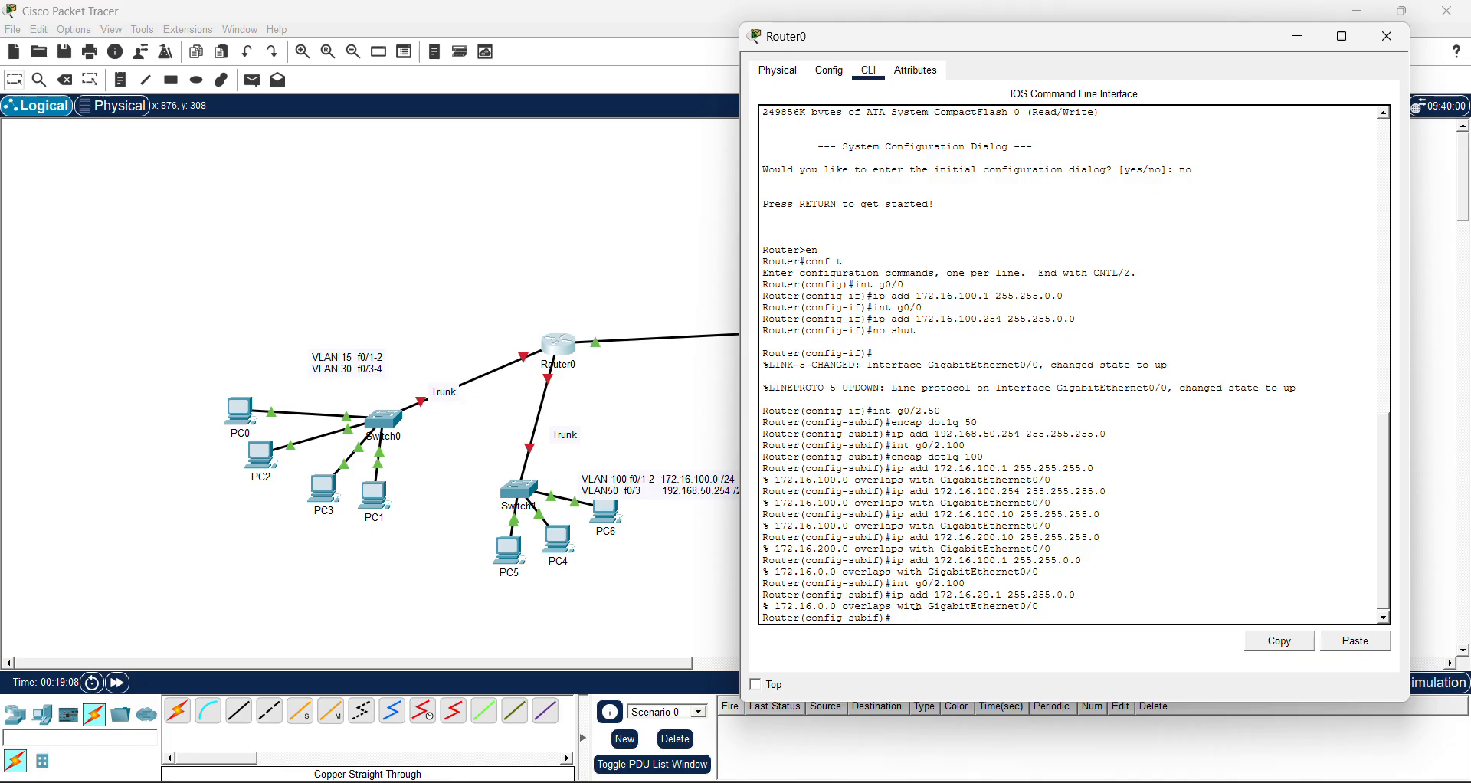
key(Up)
key(Left)
key(Left)
key(Left)
key(Left)
key(Left)
key(Left)
key(Left)
key(Left)
key(Left)
key(Left)
key(Left)
key(Left)
key(Left)
key(Left)
key(Left)
key(Left)
key(Left)
key(BackSpace)
key(BackSpace)
text(32)
key(Return)
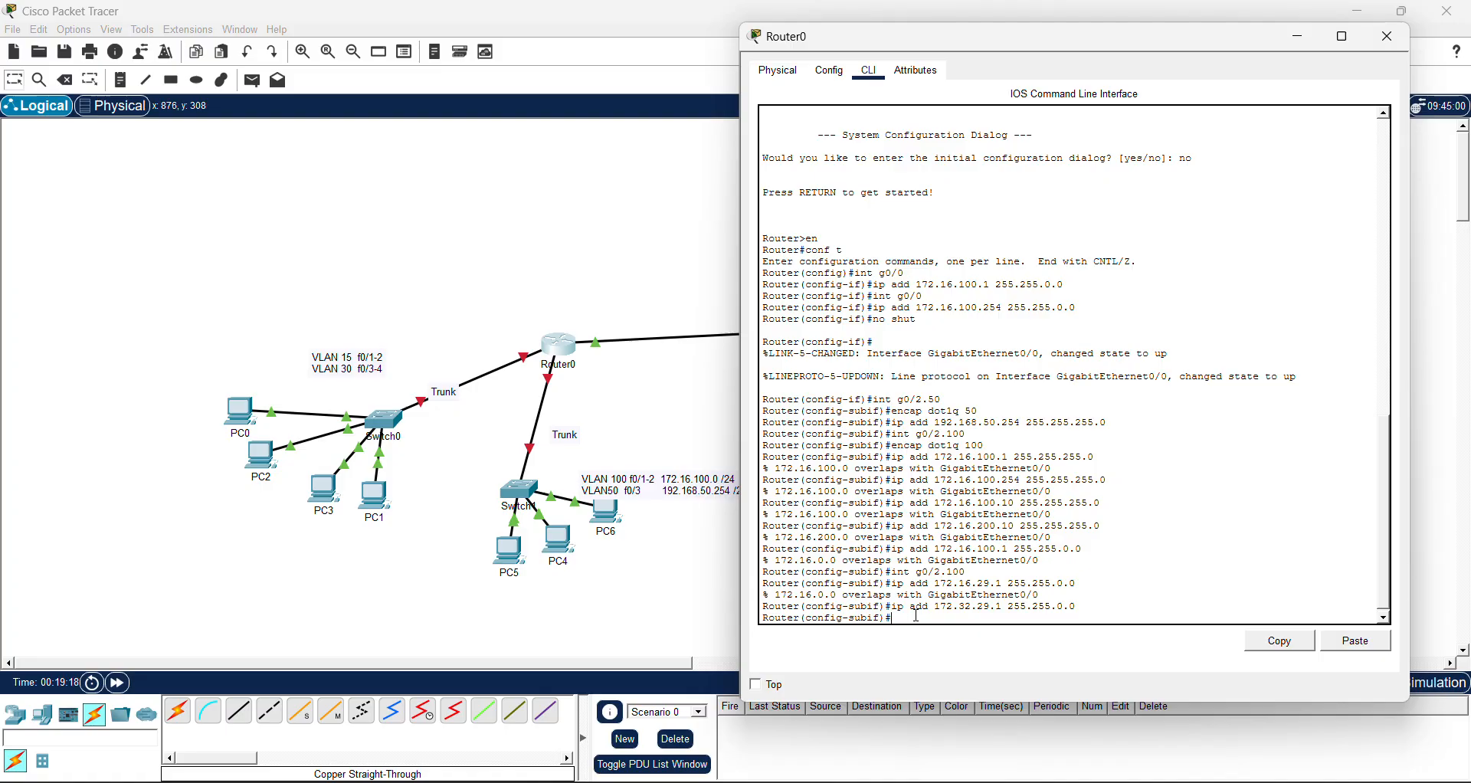
click(679, 538)
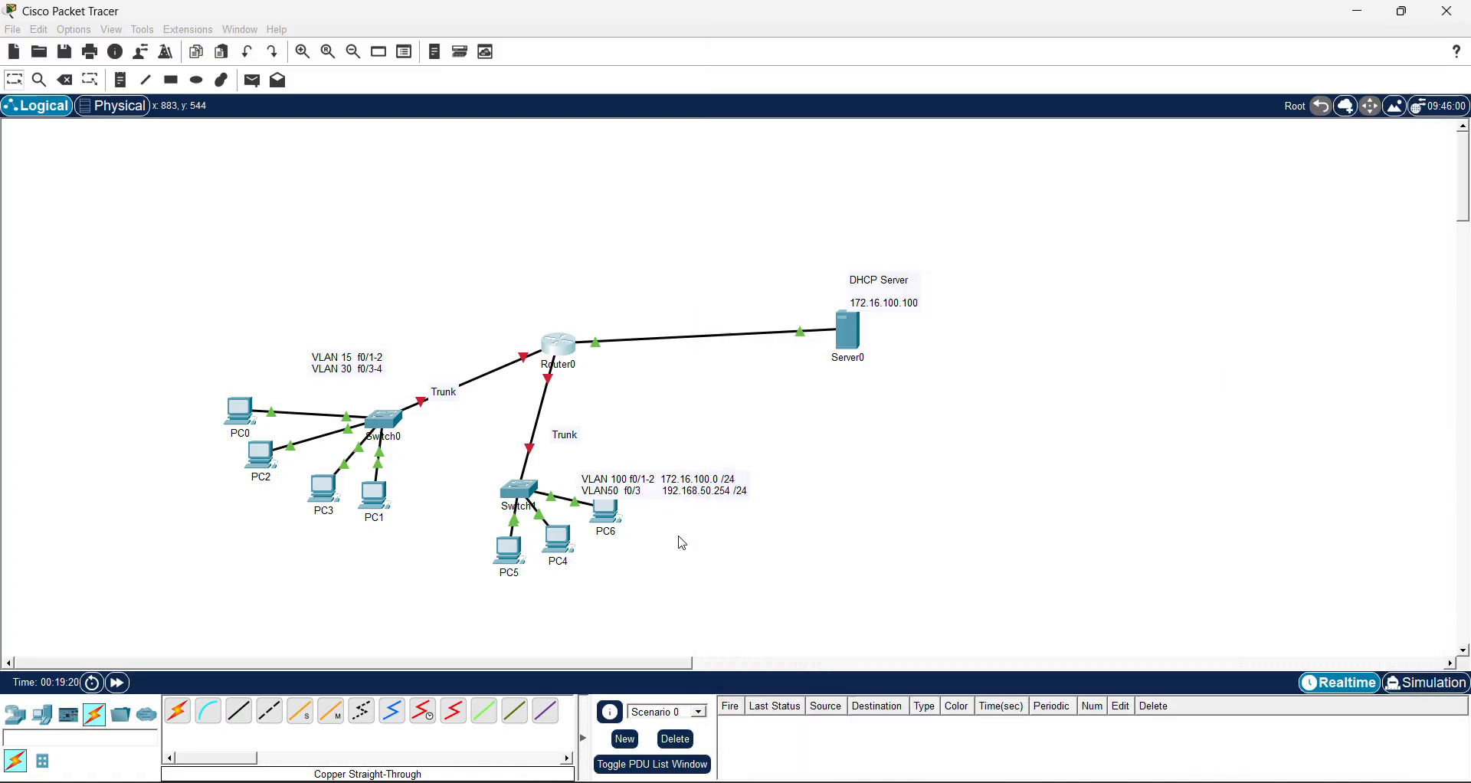
mouse_move(557, 344)
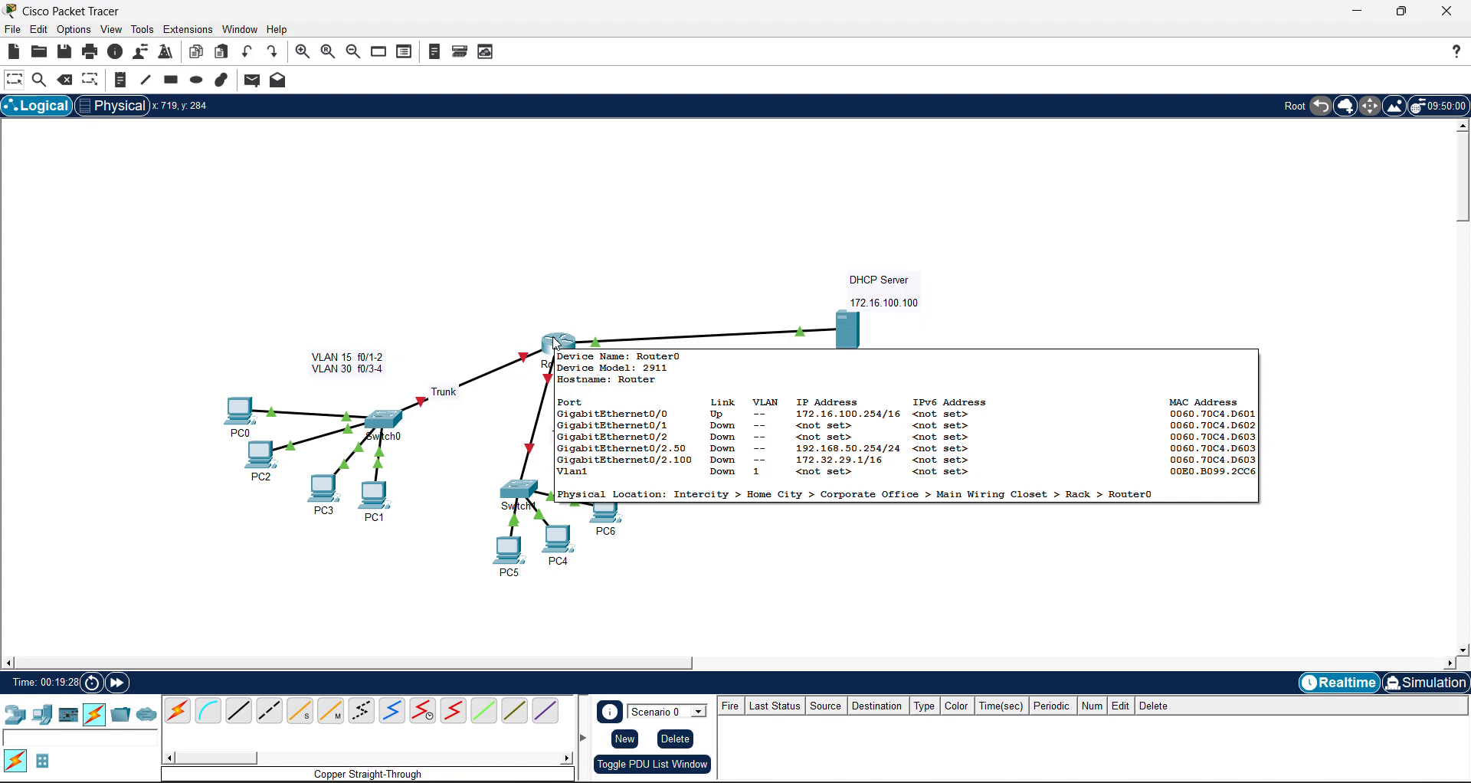
Set the VLAN100 pool's default gateway to 172.31.29.1 and start address to 172.32.29.17 on Server0, and save the pool
click(857, 328)
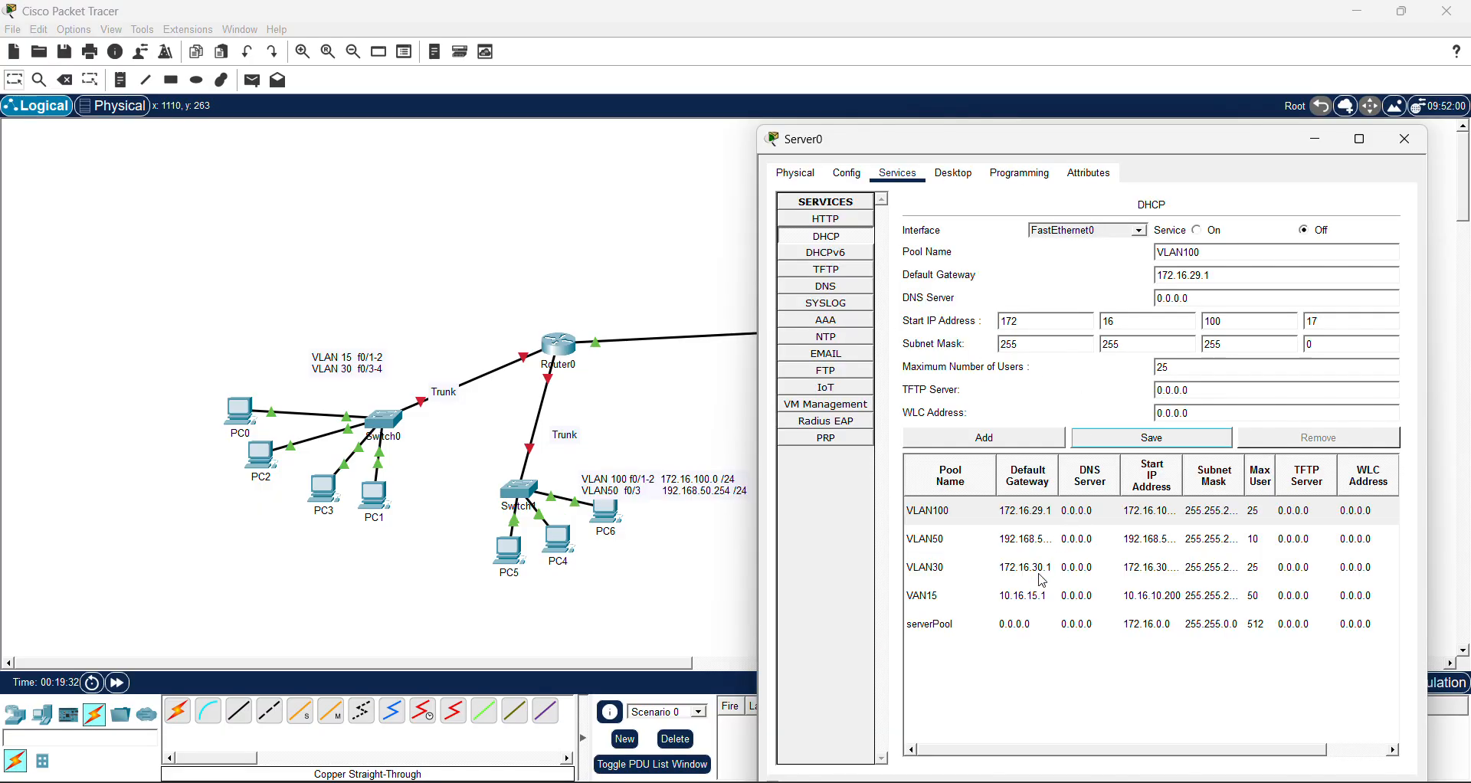
click(1041, 518)
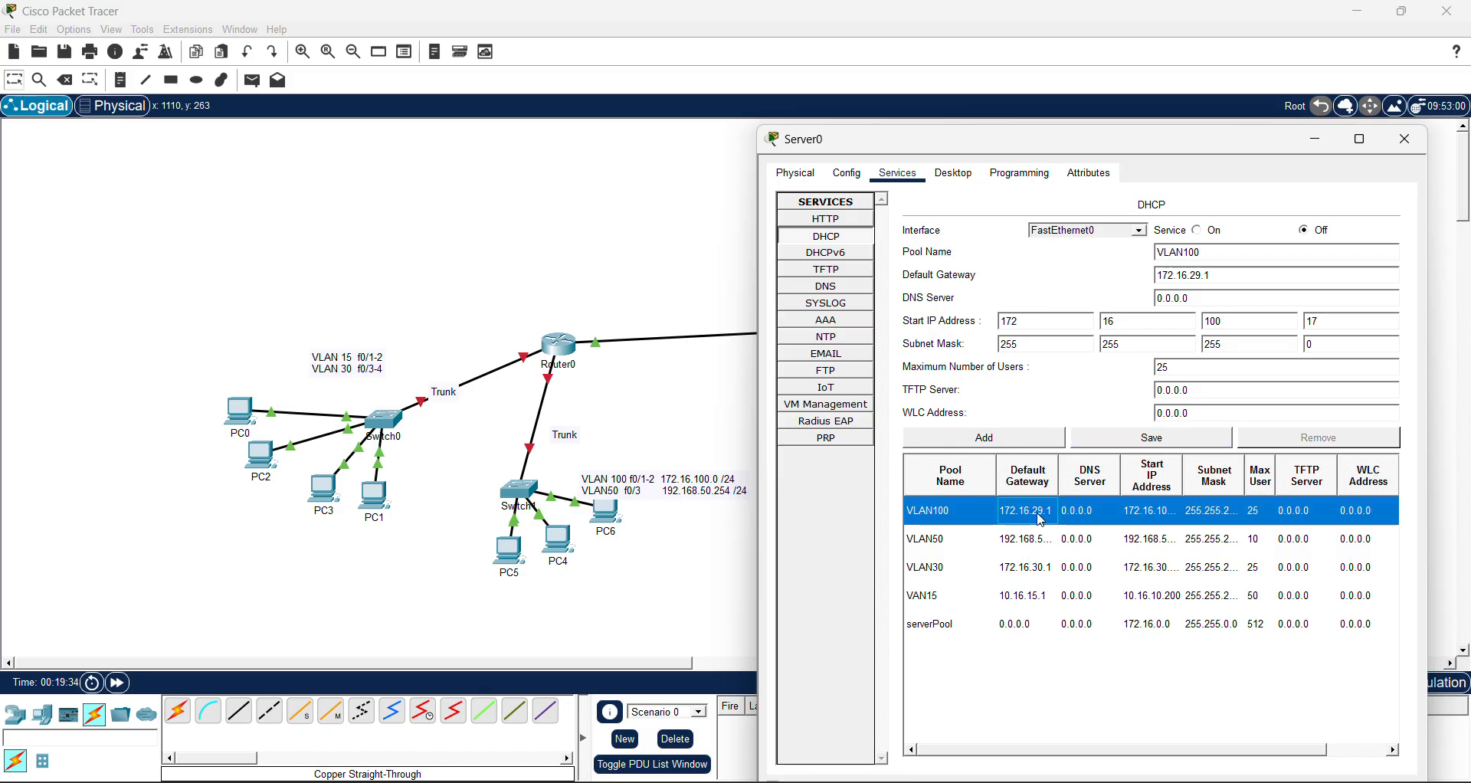
click(1187, 275)
key(BackSpace)
key(BackSpace)
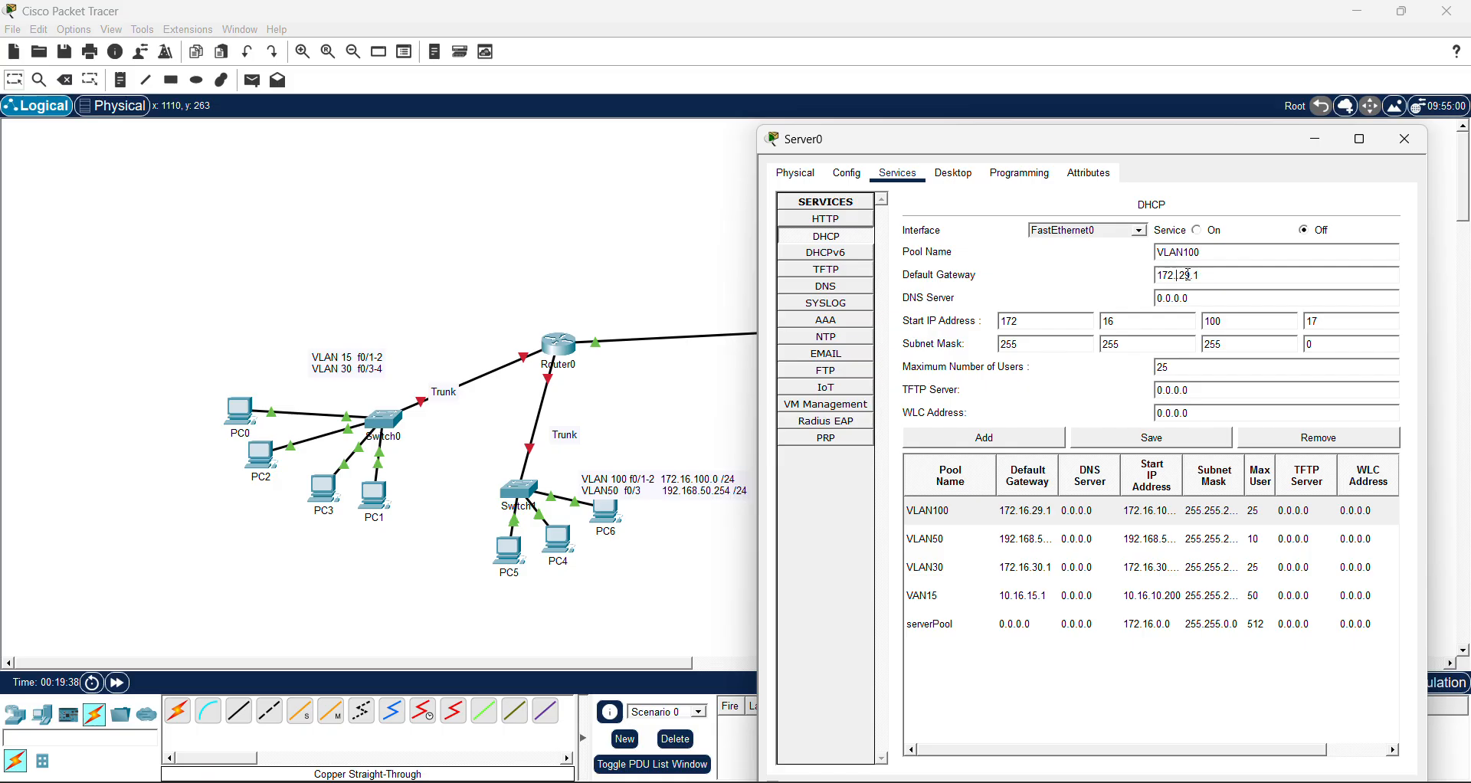
text(31)
click(1135, 322)
key(BackSpace)
key(BackSpace)
text(3)
key(BackSpace)
key(BackSpace)
key(BackSpace)
text(29)
click(1146, 441)
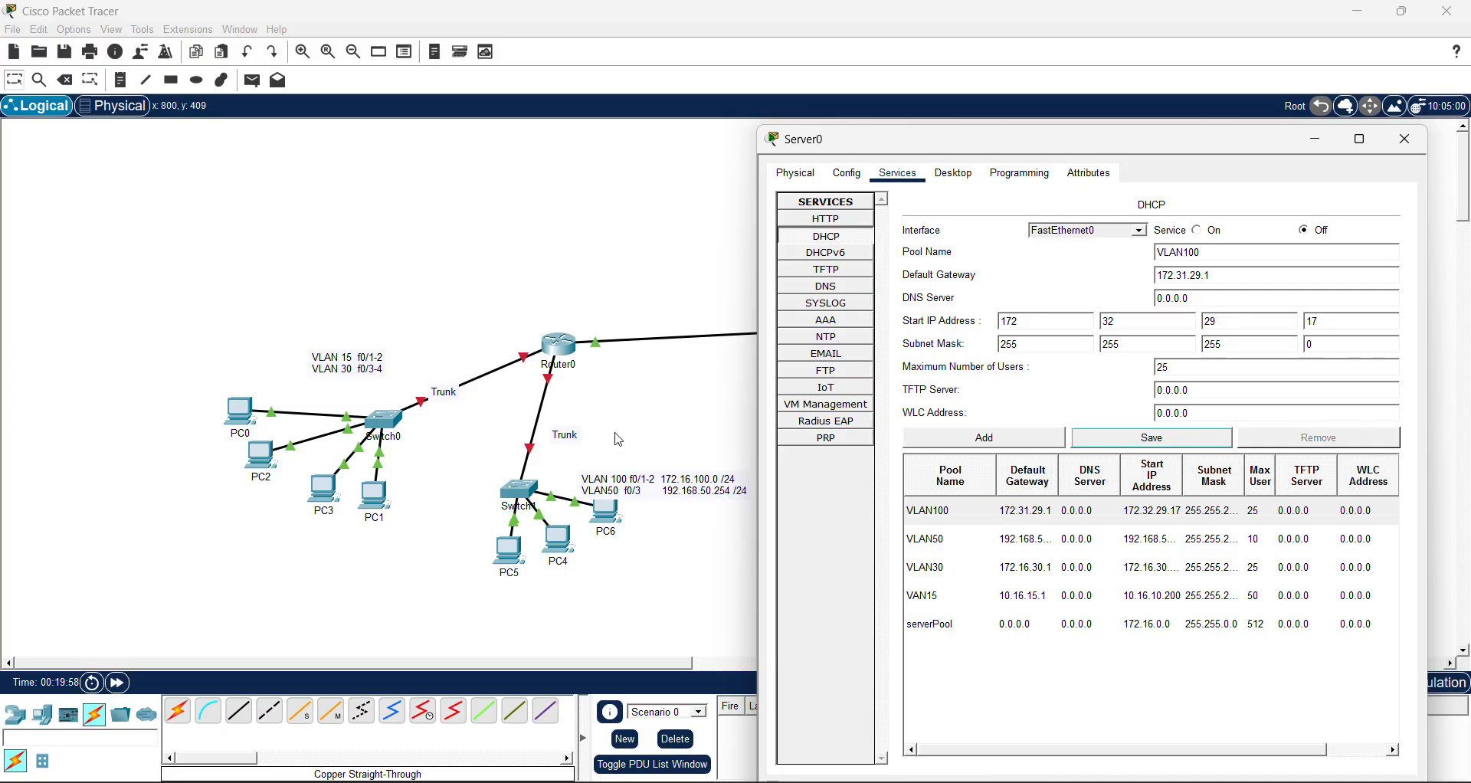
Enable interface g0/2 on Router0 with no shut and fast-forward the network time
click(557, 356)
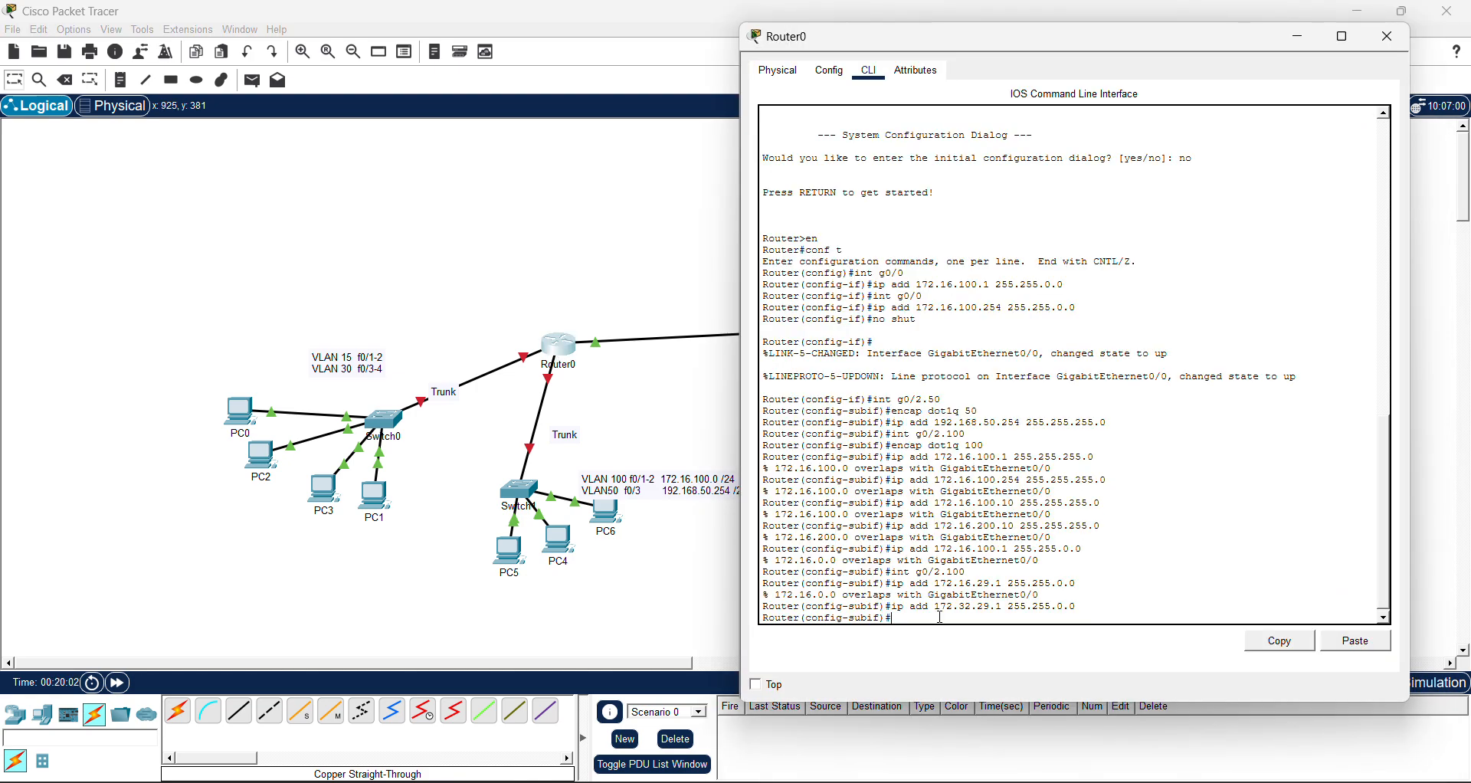
text(int g0/2)
key(Return)
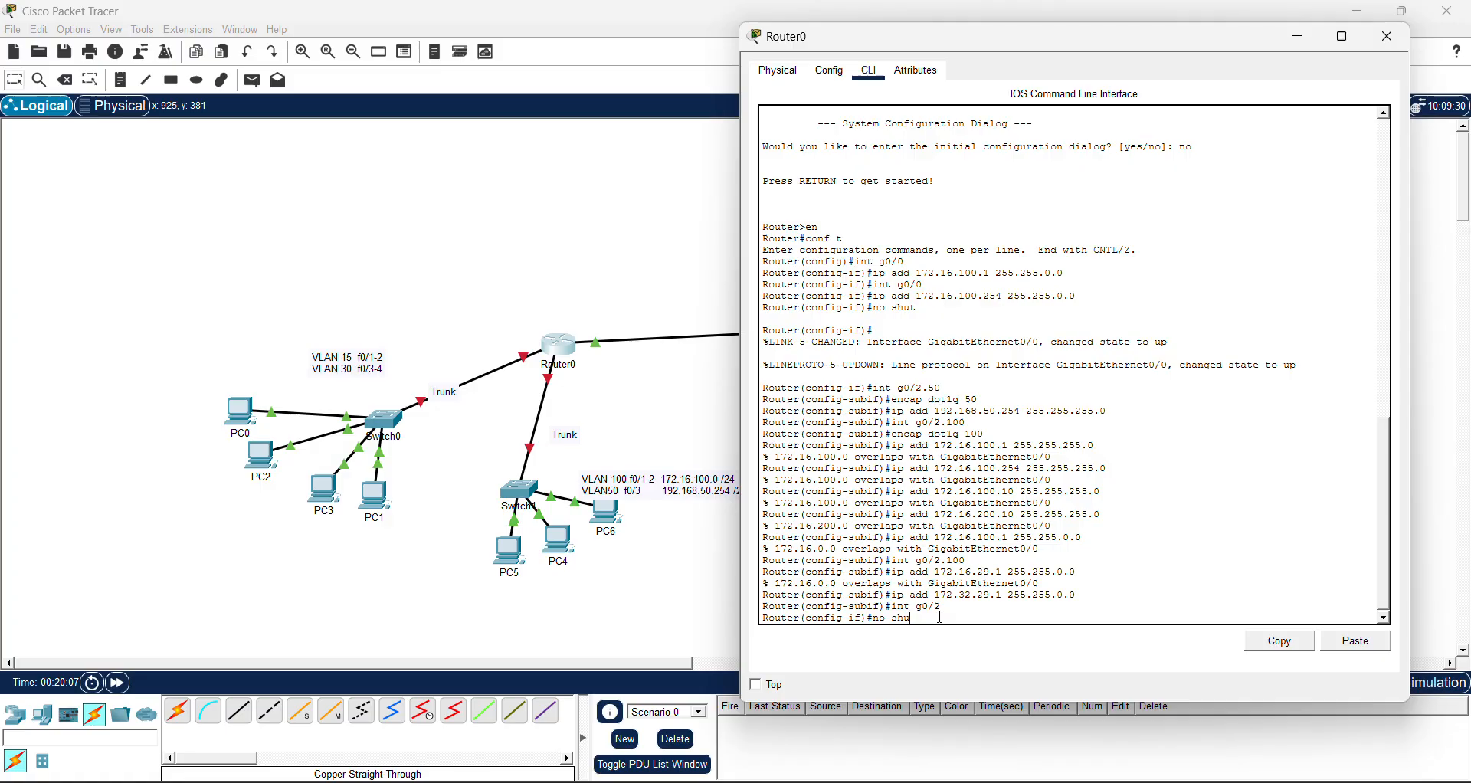
key(Return)
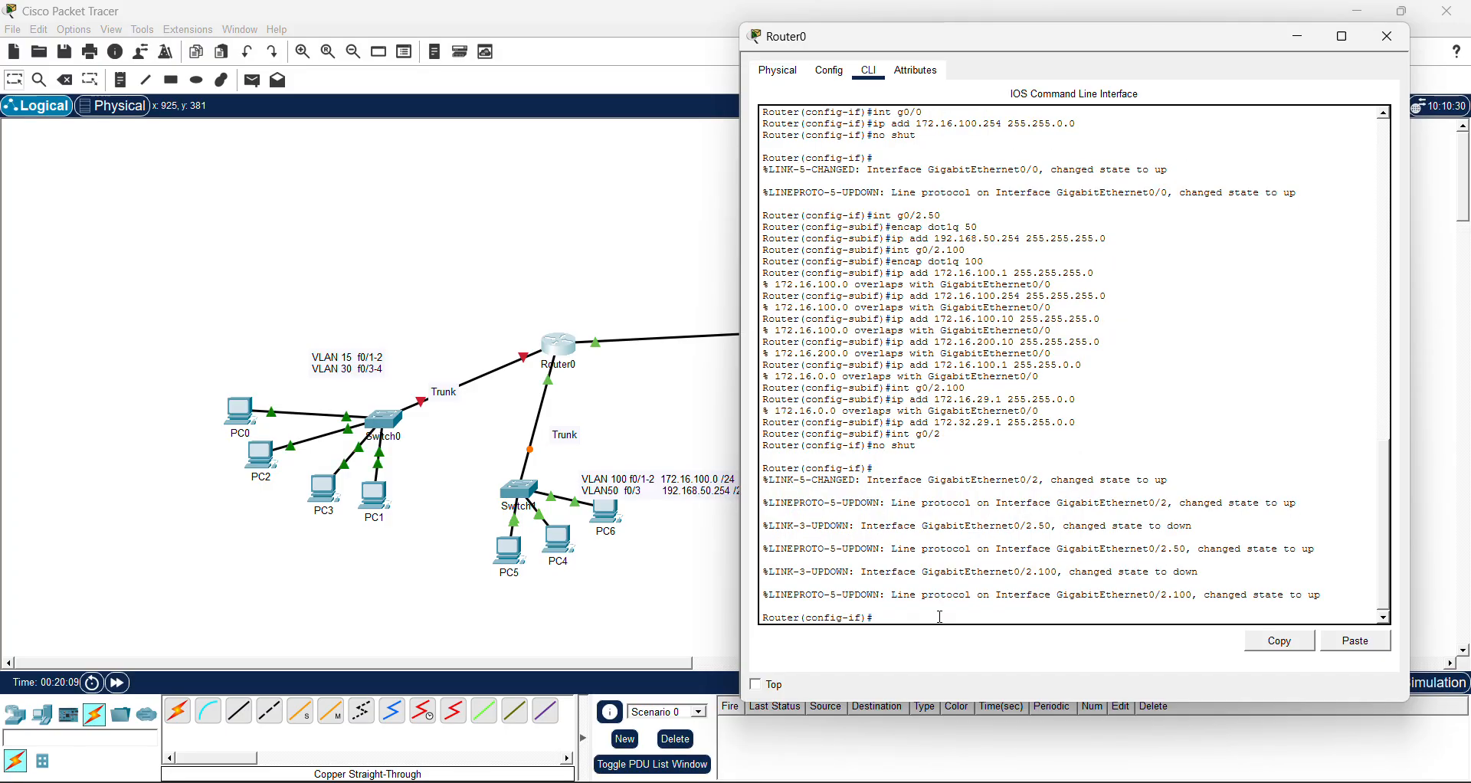
click(651, 627)
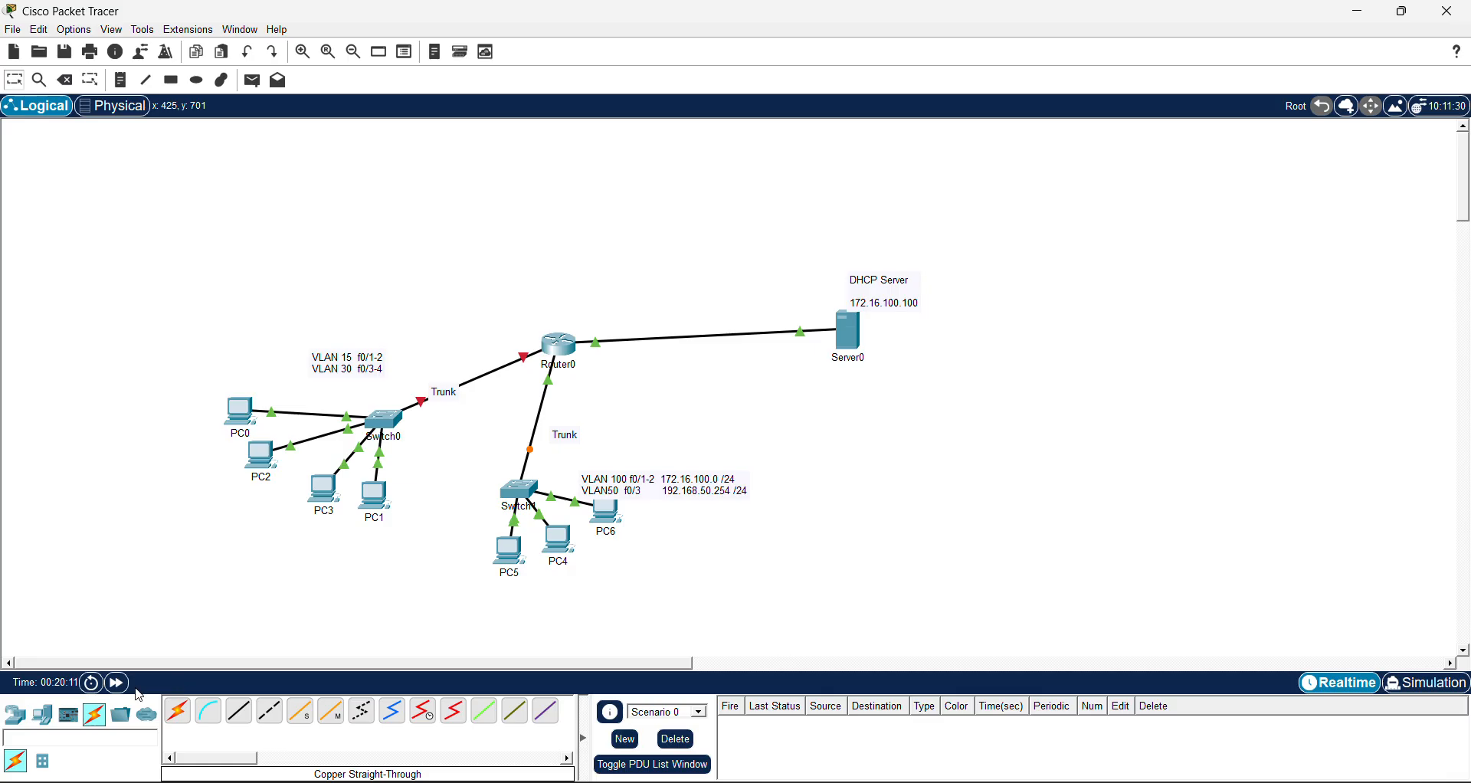
click(121, 687)
click(122, 688)
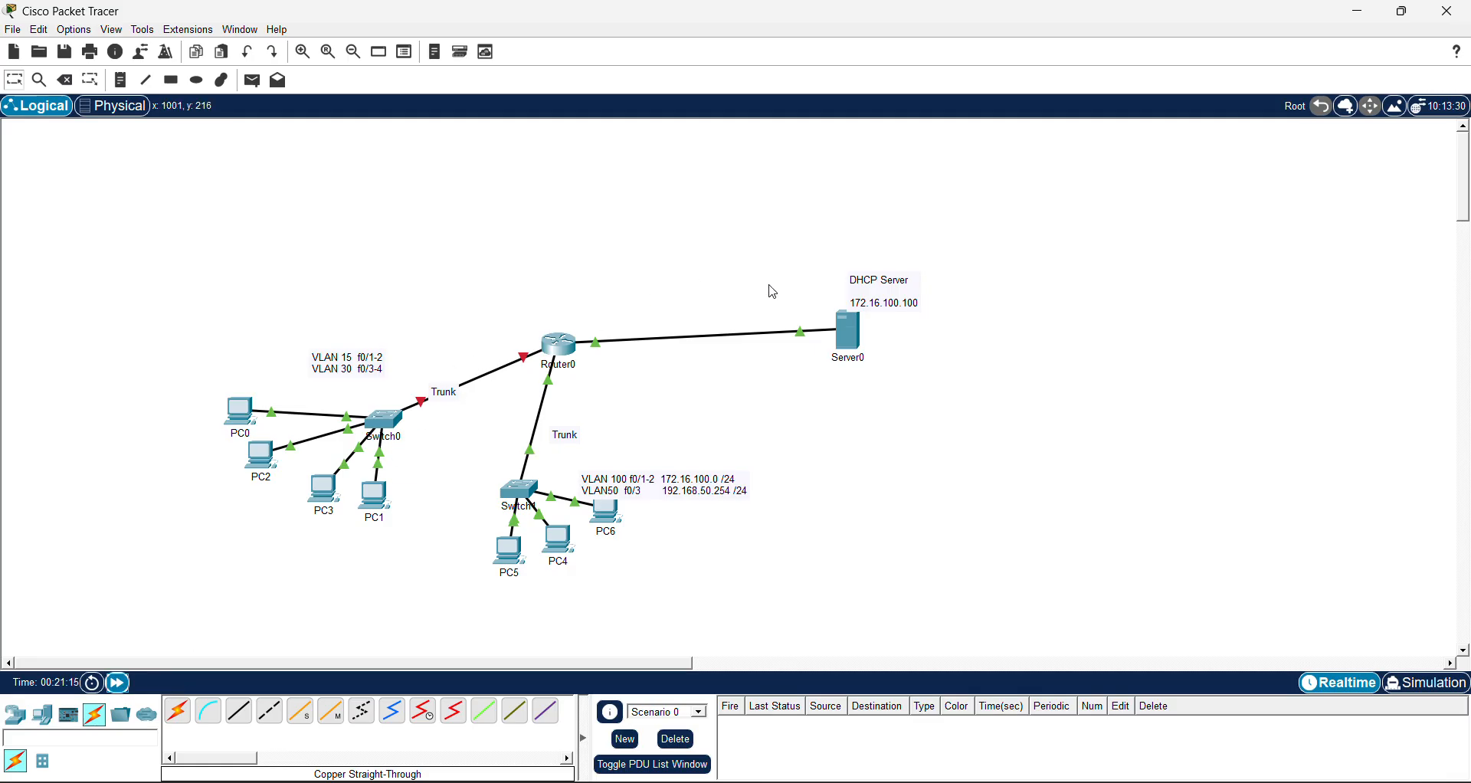
Add "10.16.15.1 /" to the VLAN 15 line of the note above Switch0, after consulting the DHCP pools on Server0
click(861, 334)
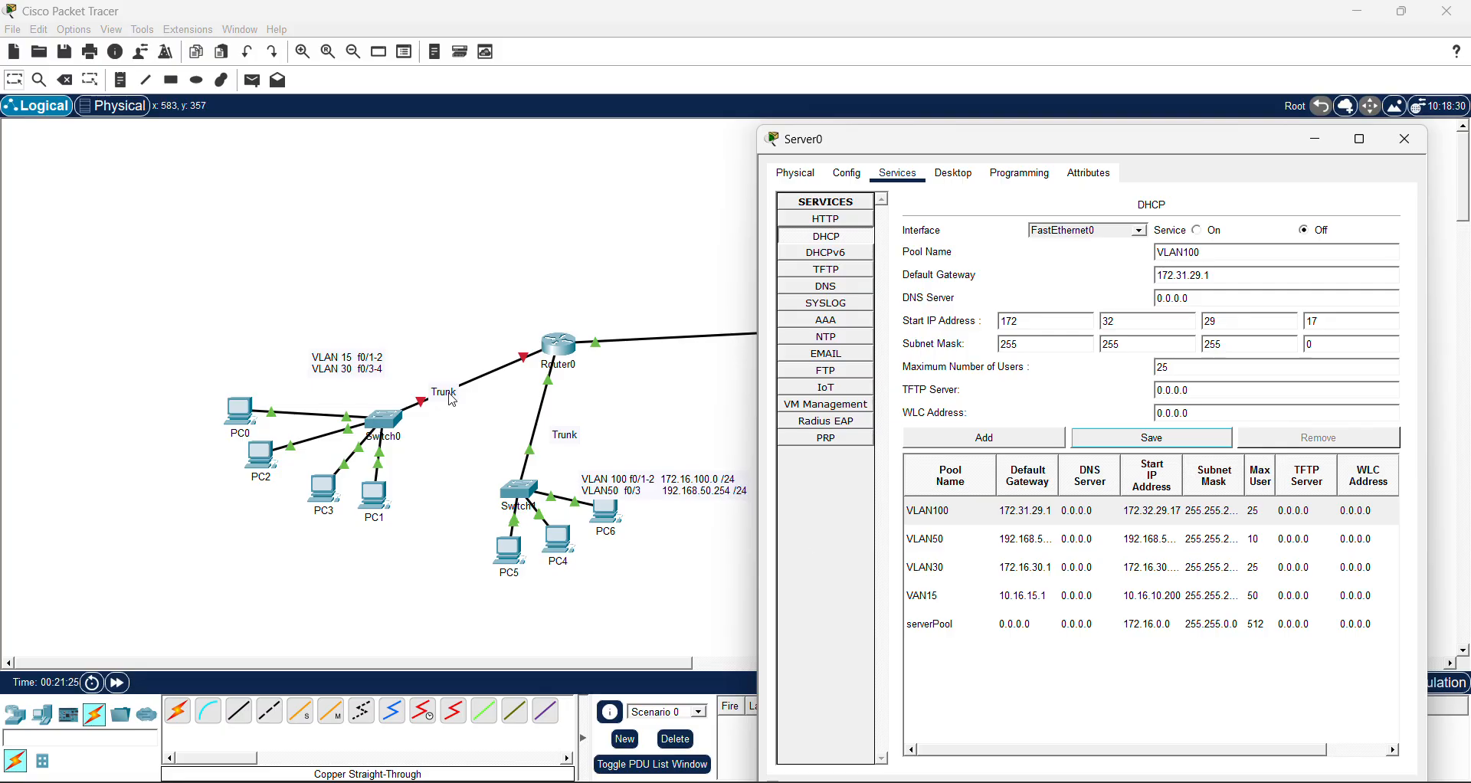
click(418, 353)
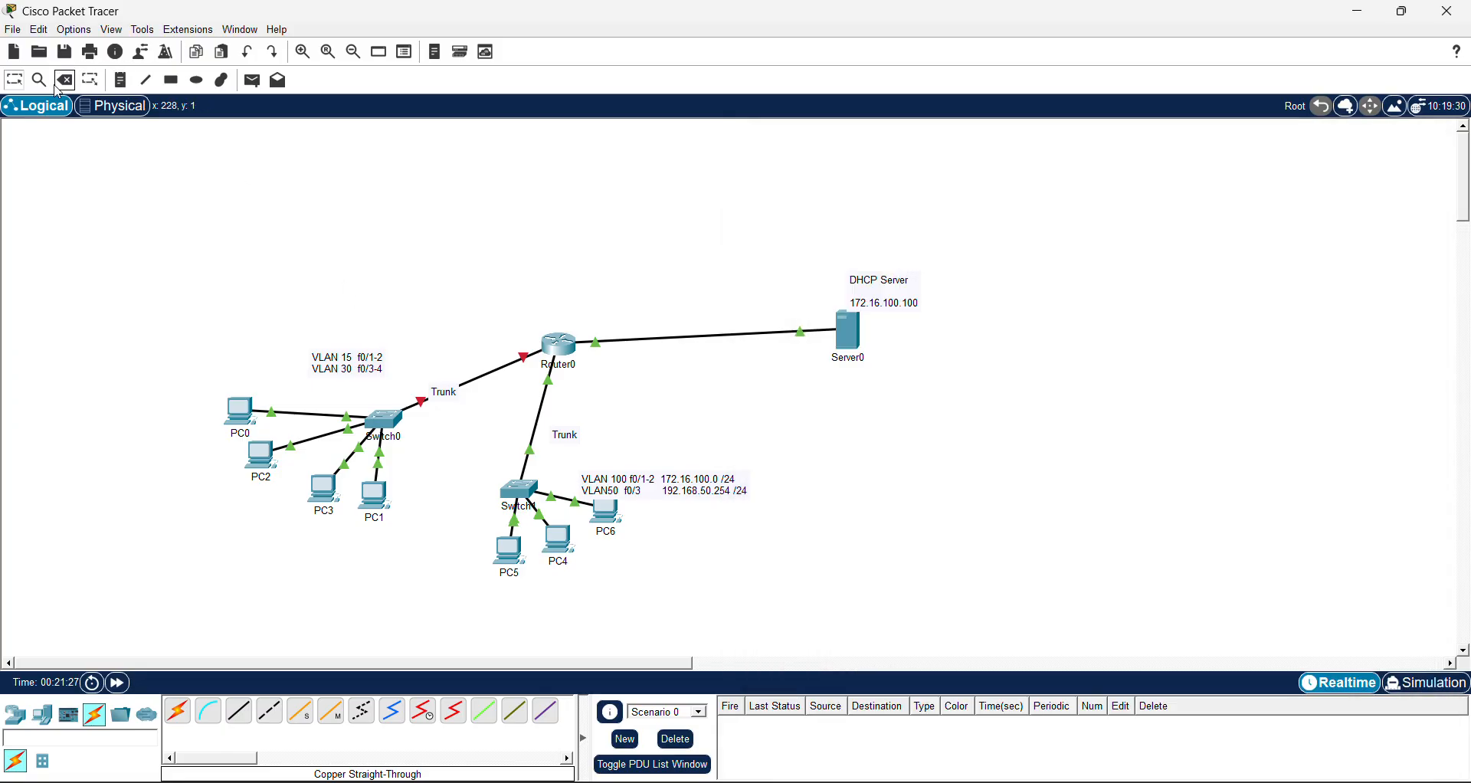
click(125, 81)
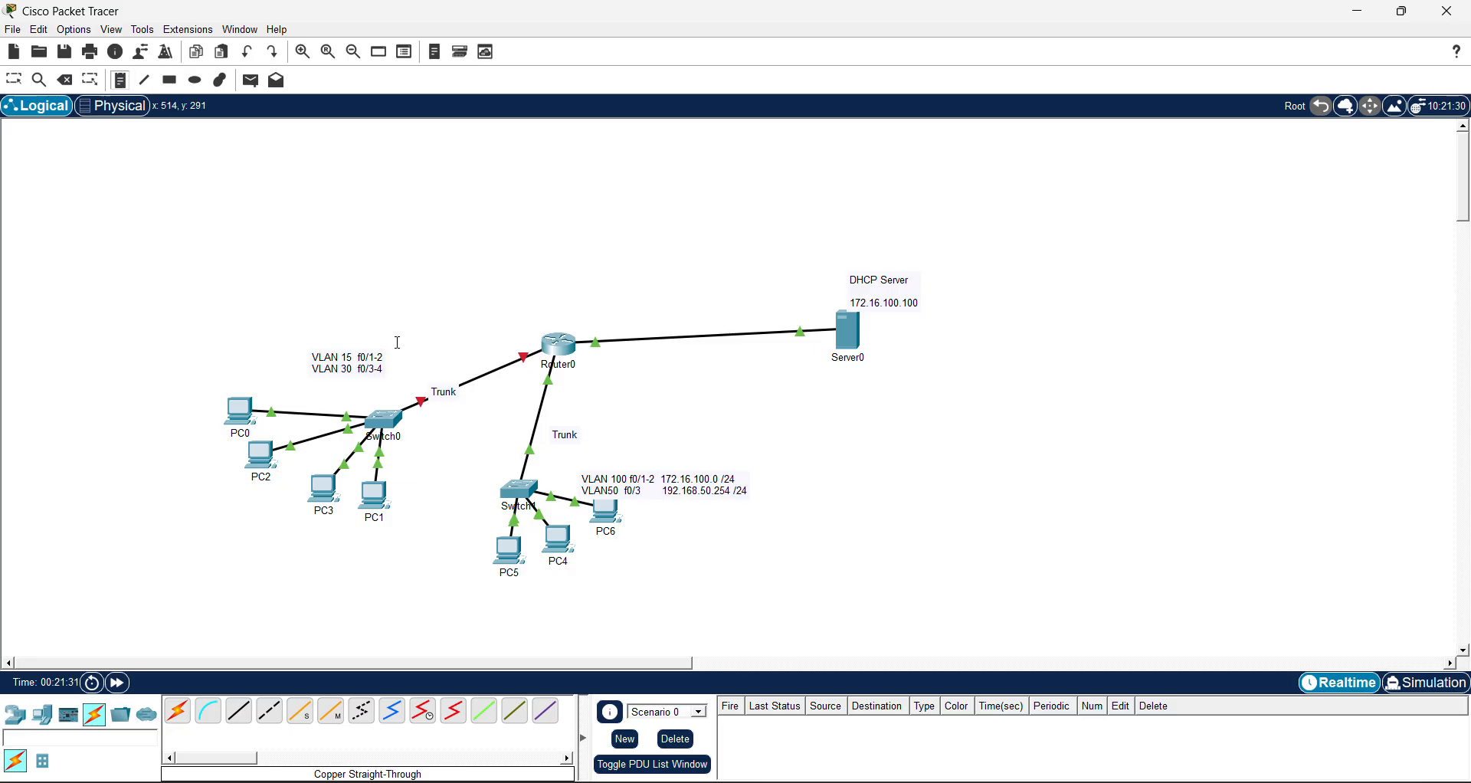
click(14, 78)
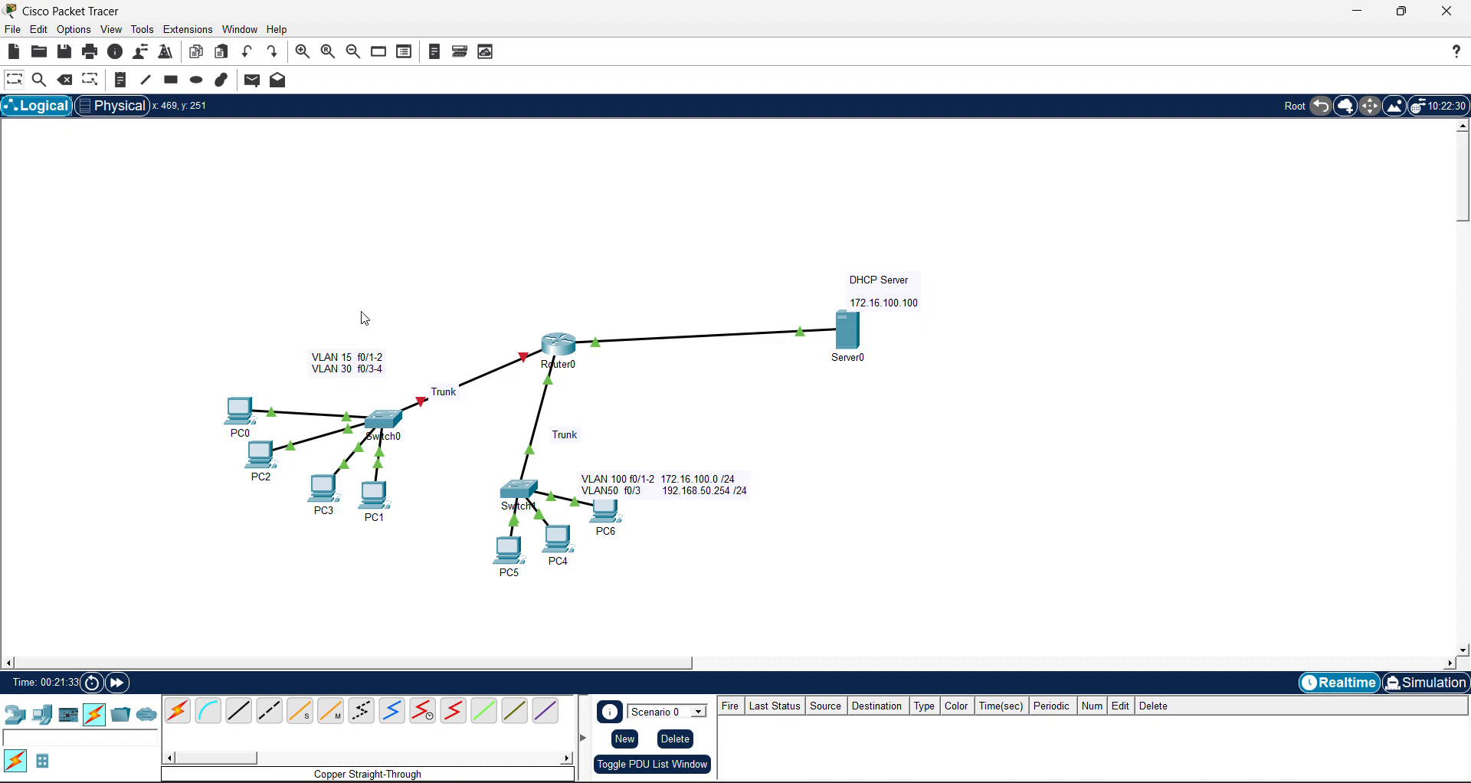
double_click(351, 355)
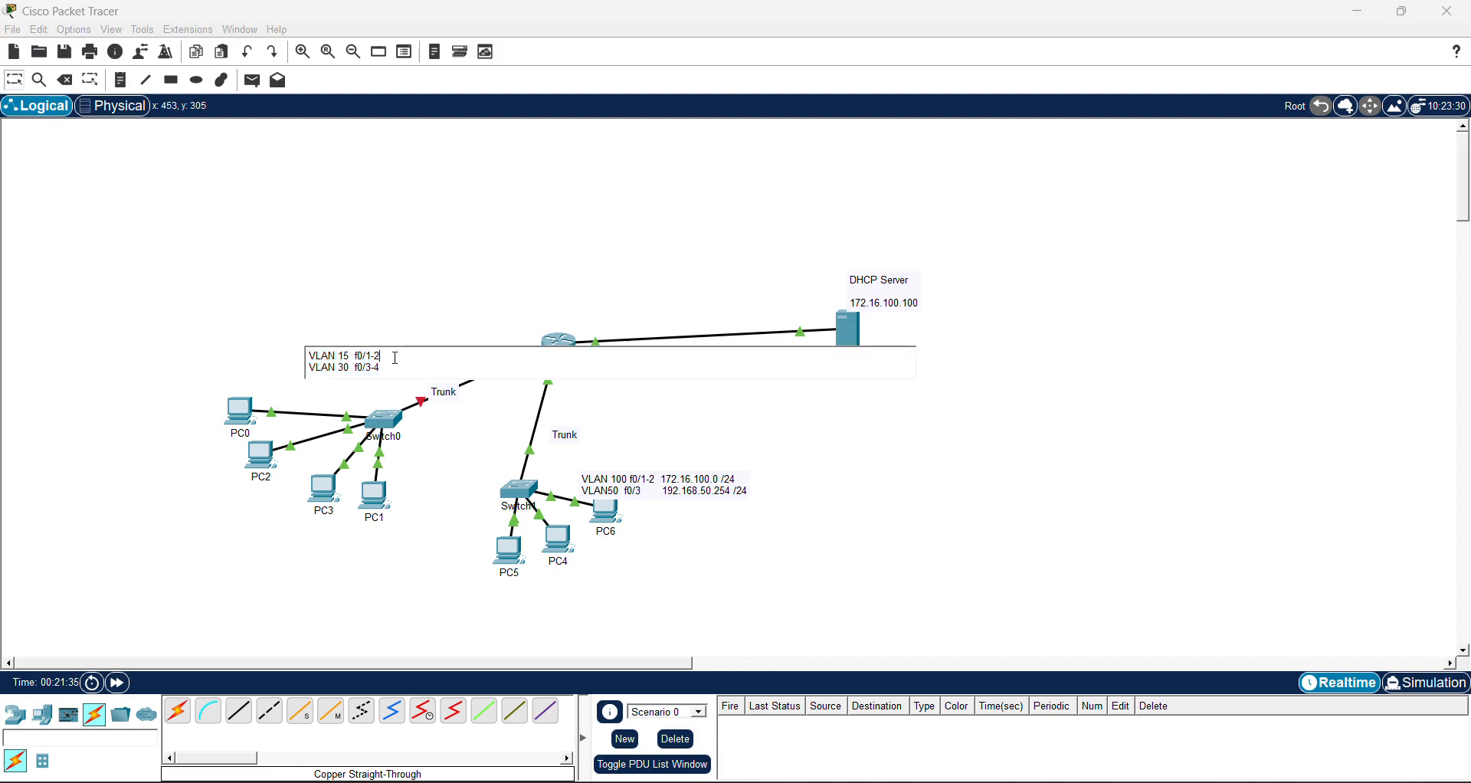
text(10.16.15.1 /)
click(838, 332)
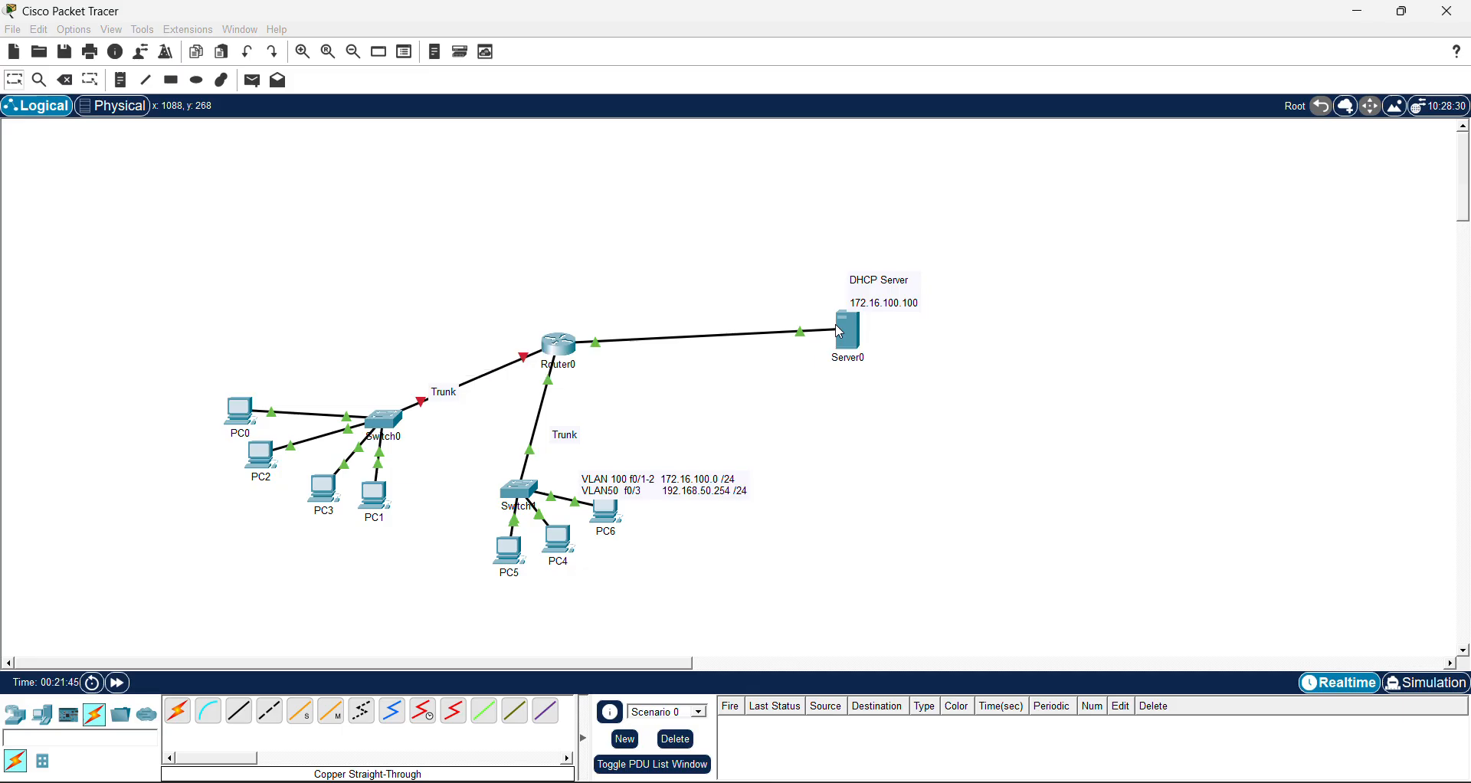
Look up the subnet mask of the VAN15 pool on Server0 and reopen the VLAN note above Switch0 for editing
click(840, 332)
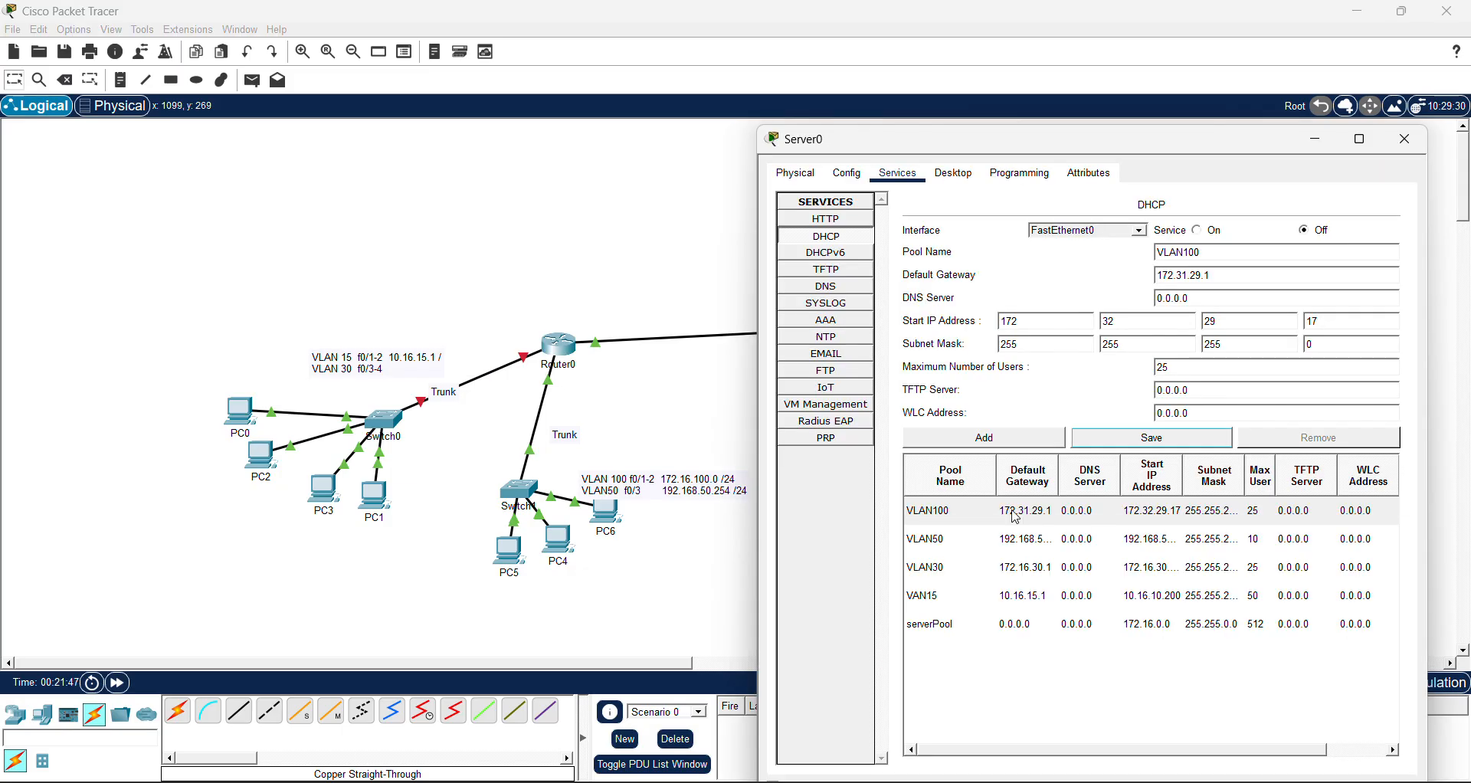
click(980, 599)
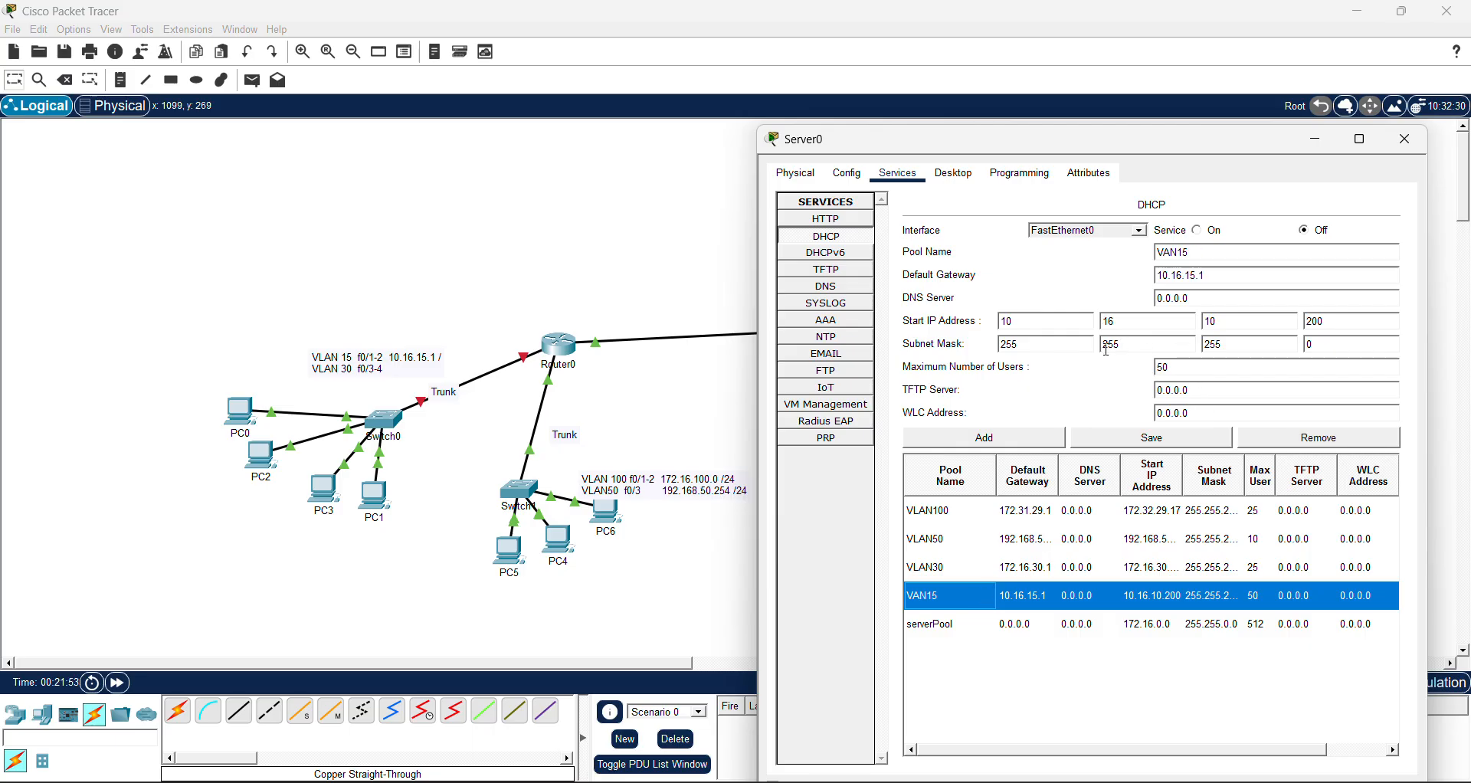
click(452, 354)
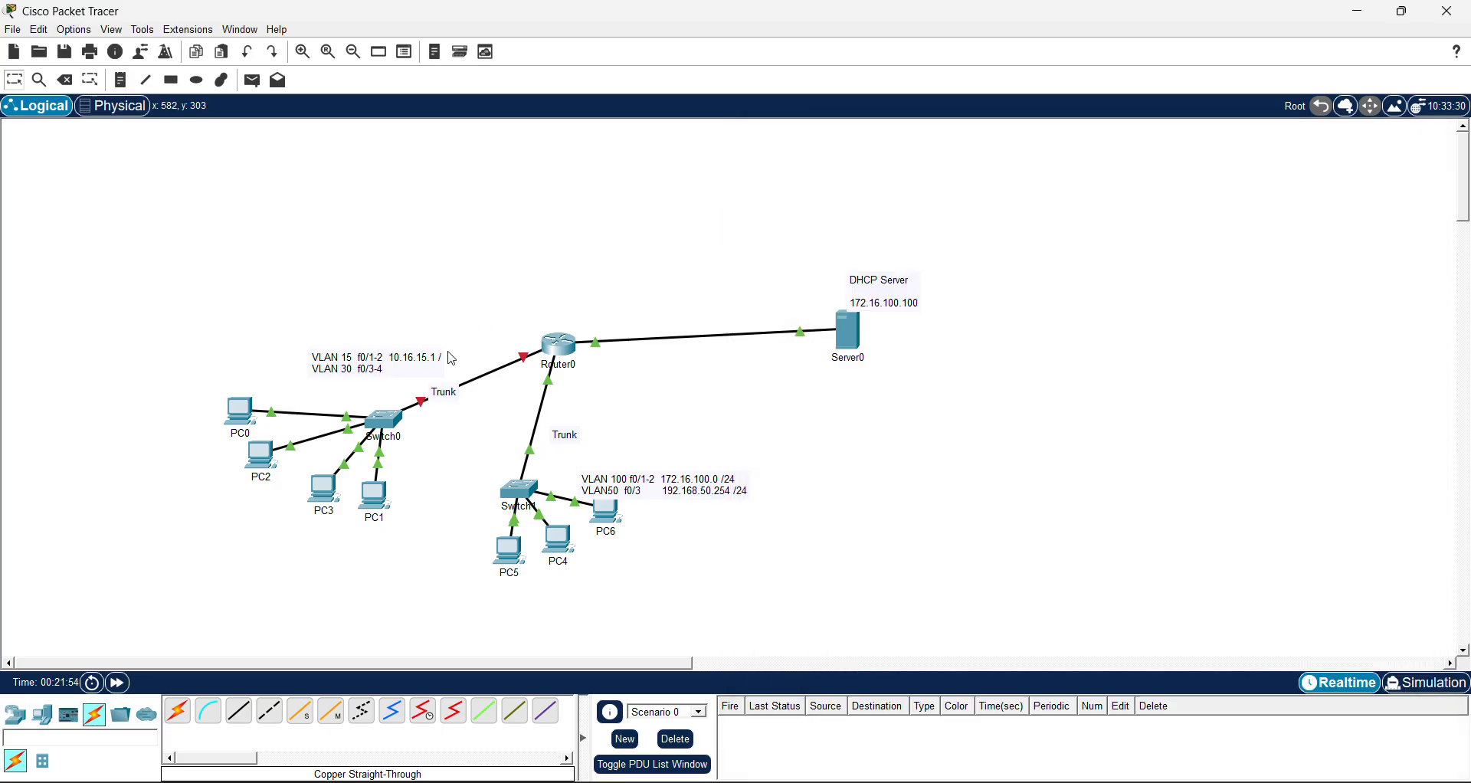
double_click(447, 359)
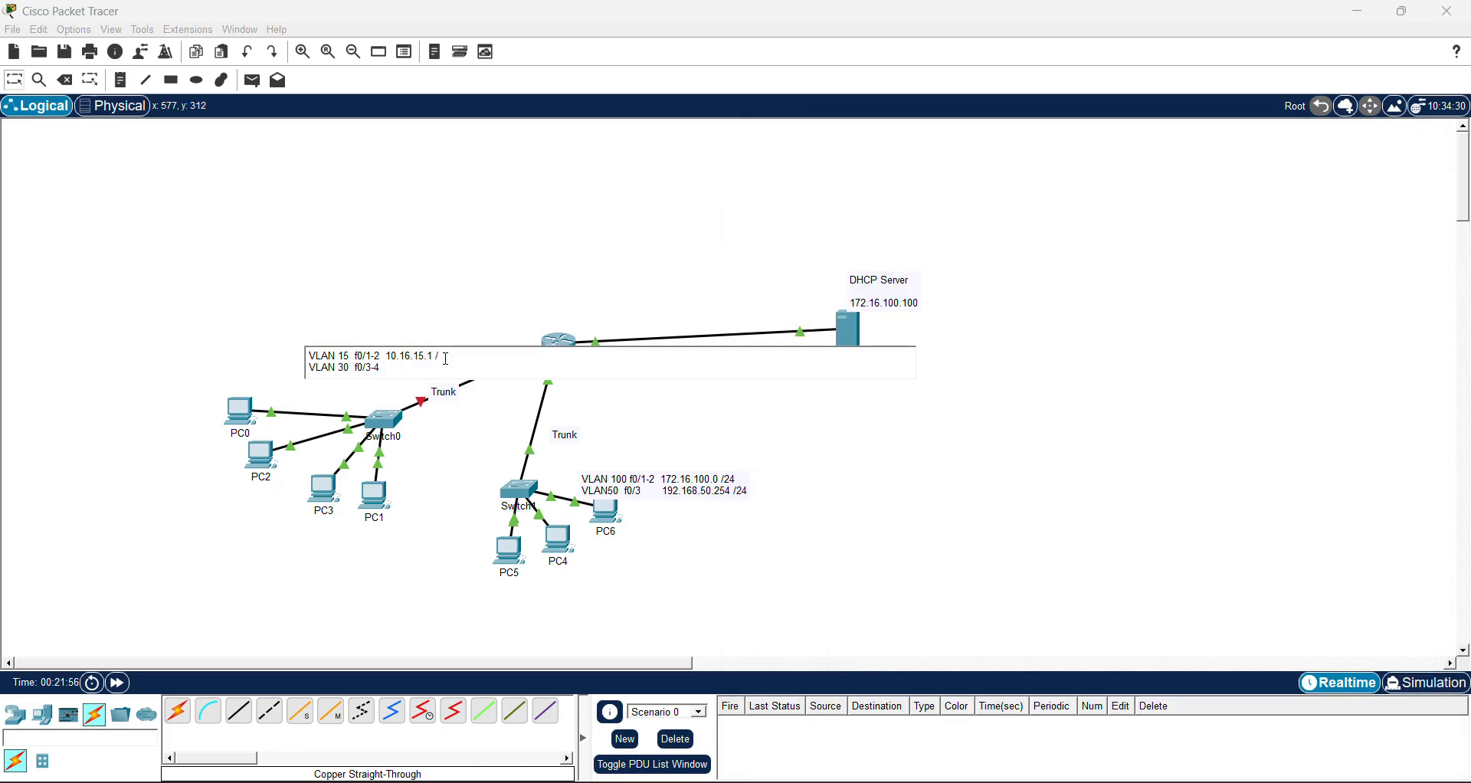
Complete the note beside Switch0 with /24 for VLAN 15 and 172.16.30.1 /24 for VLAN 30, checking the server's VLAN30 DHCP pool
text(24)
click(846, 330)
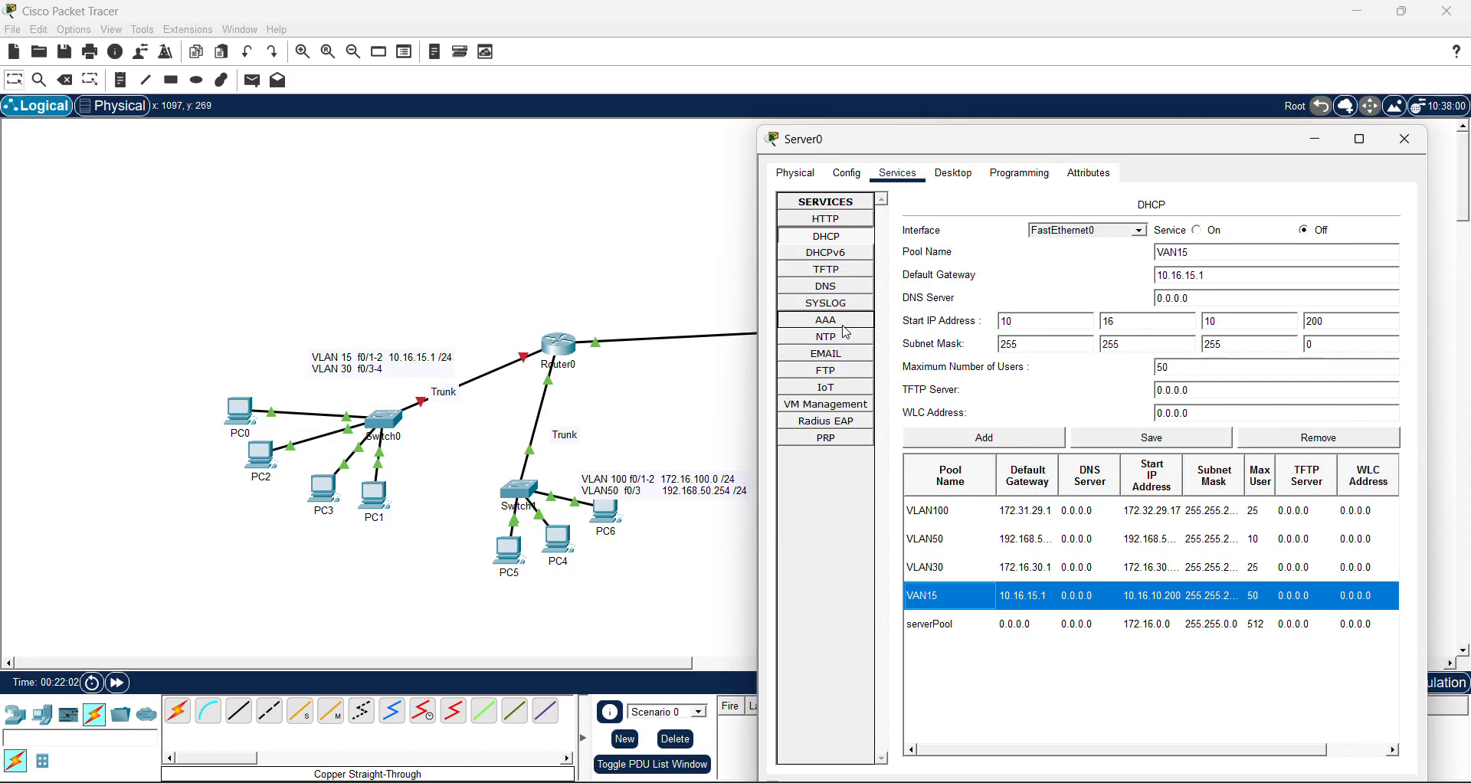
click(1025, 570)
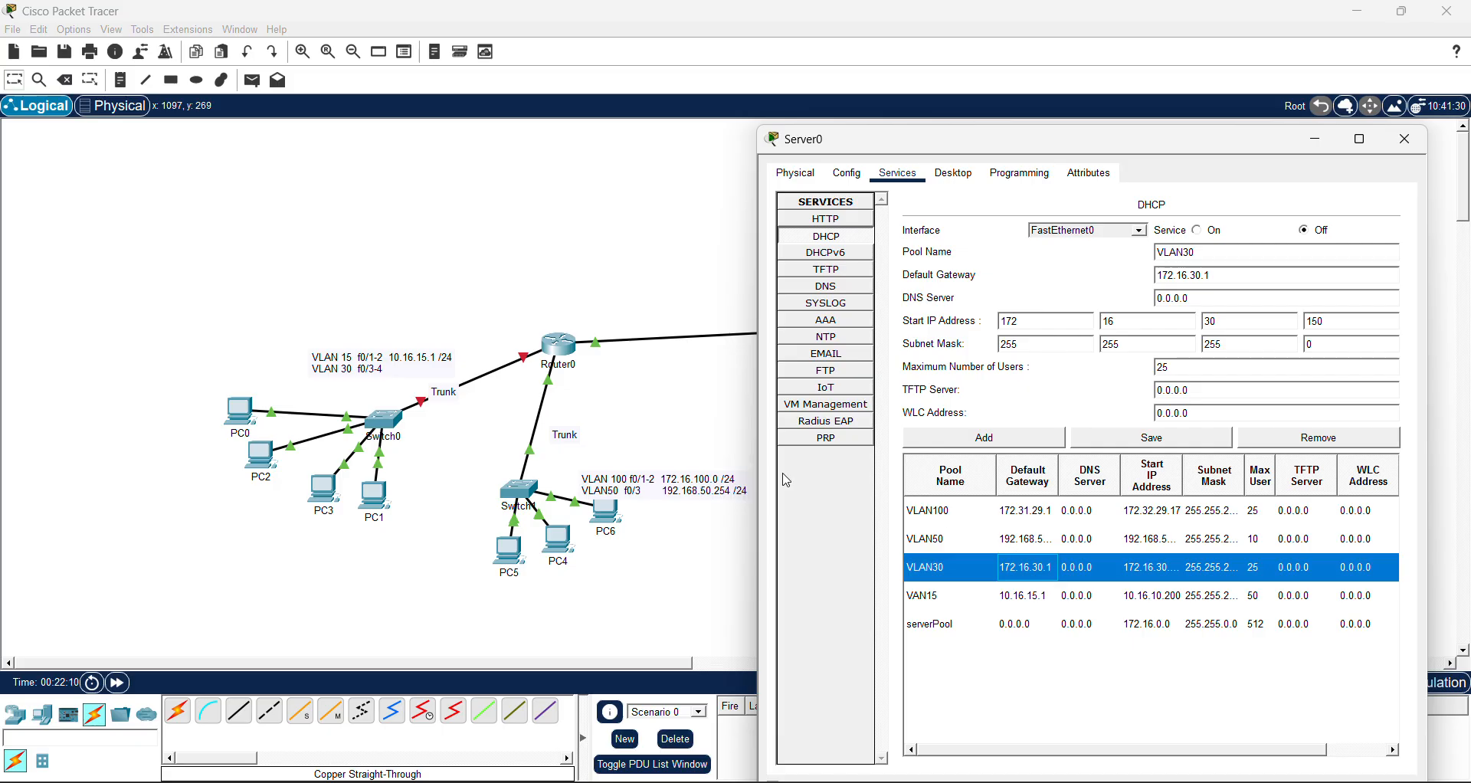
click(436, 381)
click(437, 381)
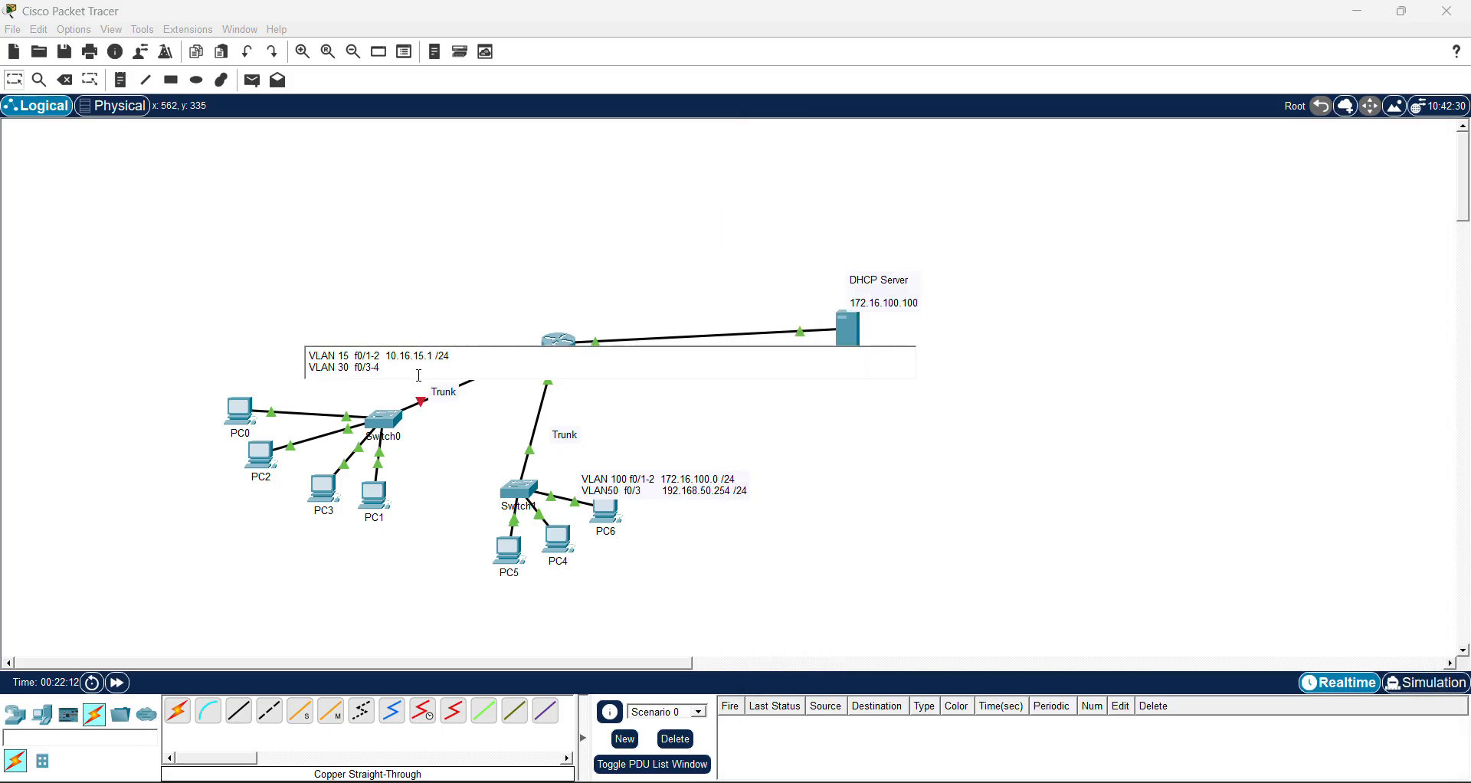
text(172.16.30.1 /24)
click(700, 247)
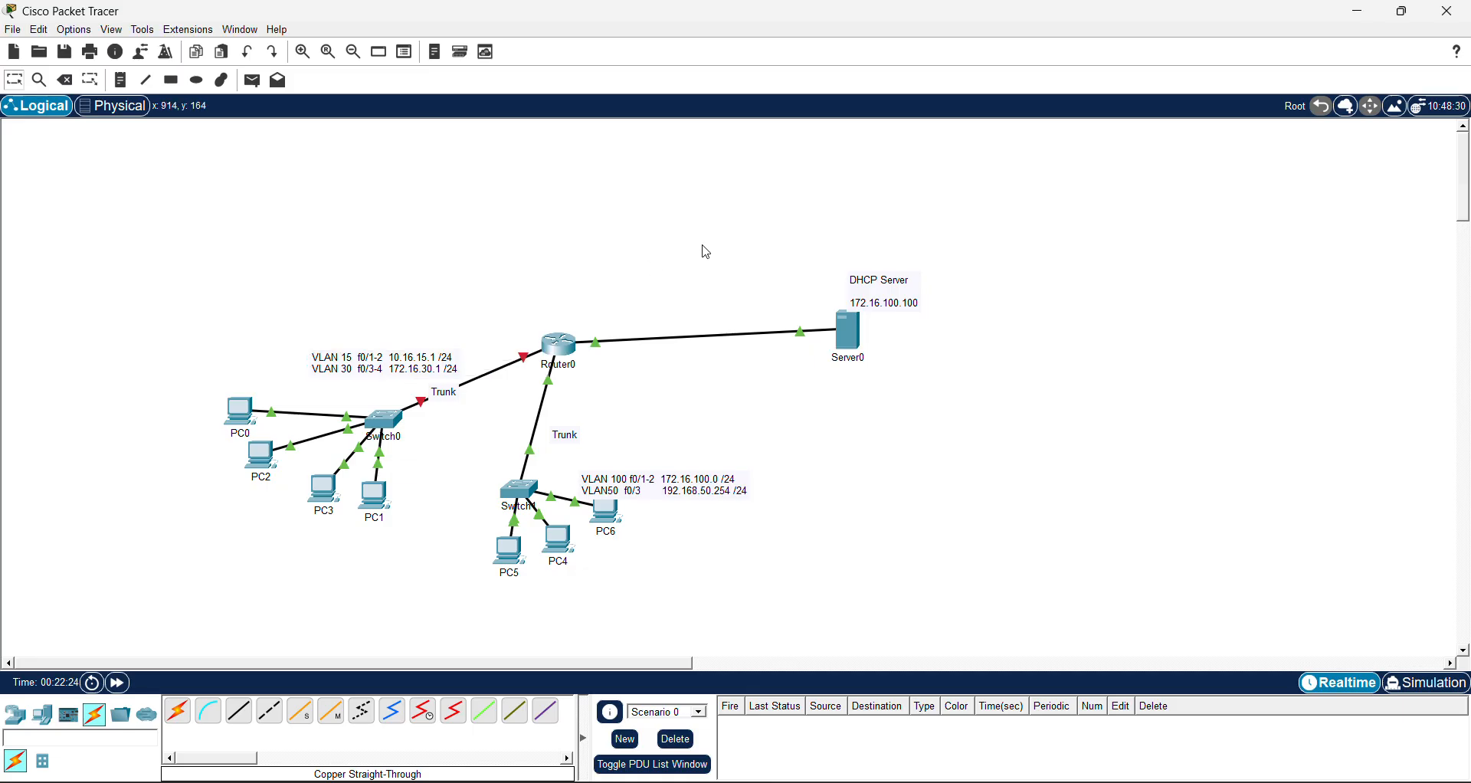
Create Router0 subinterface g0/1.15 with dot1q encapsulation for VLAN 15, after checking which port links to Switch0
click(855, 341)
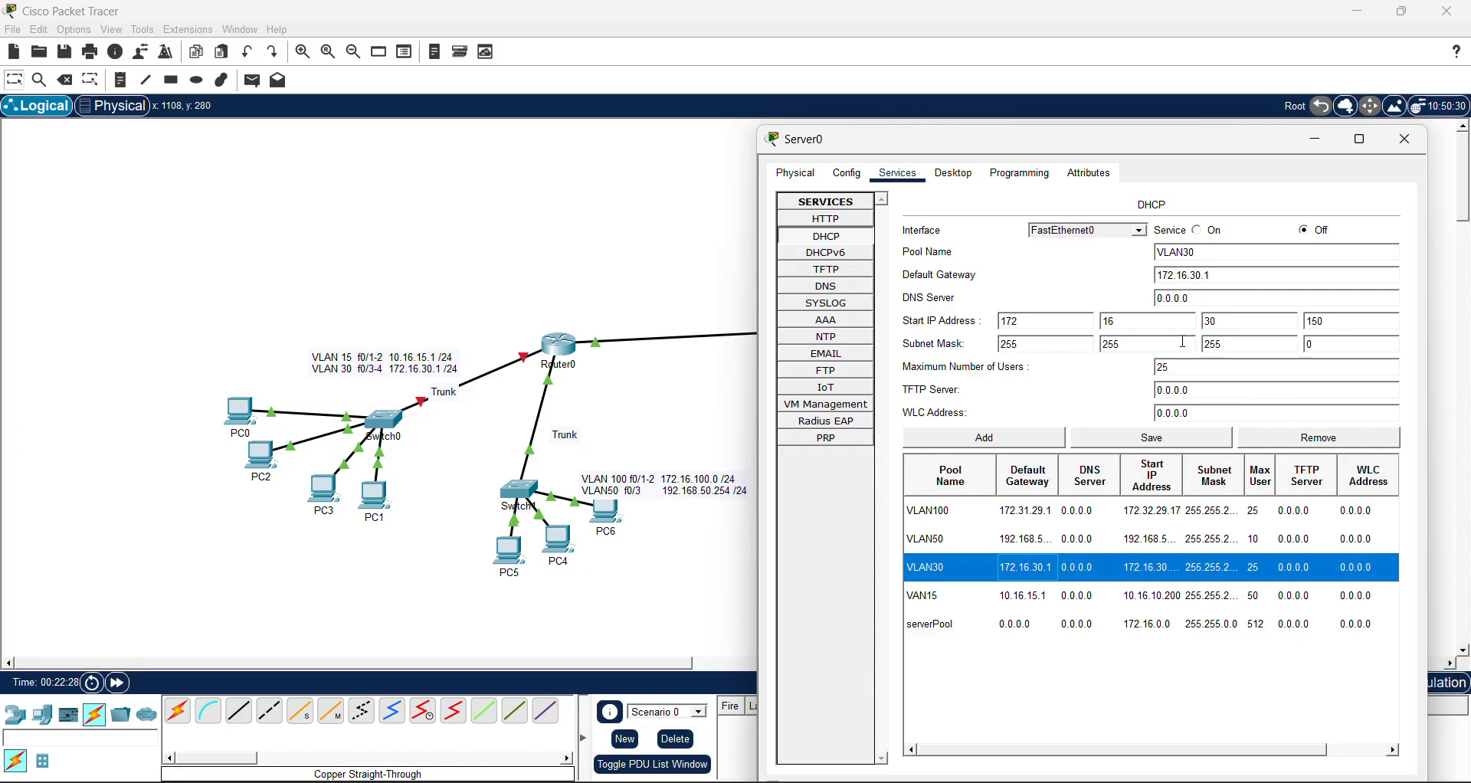
click(655, 398)
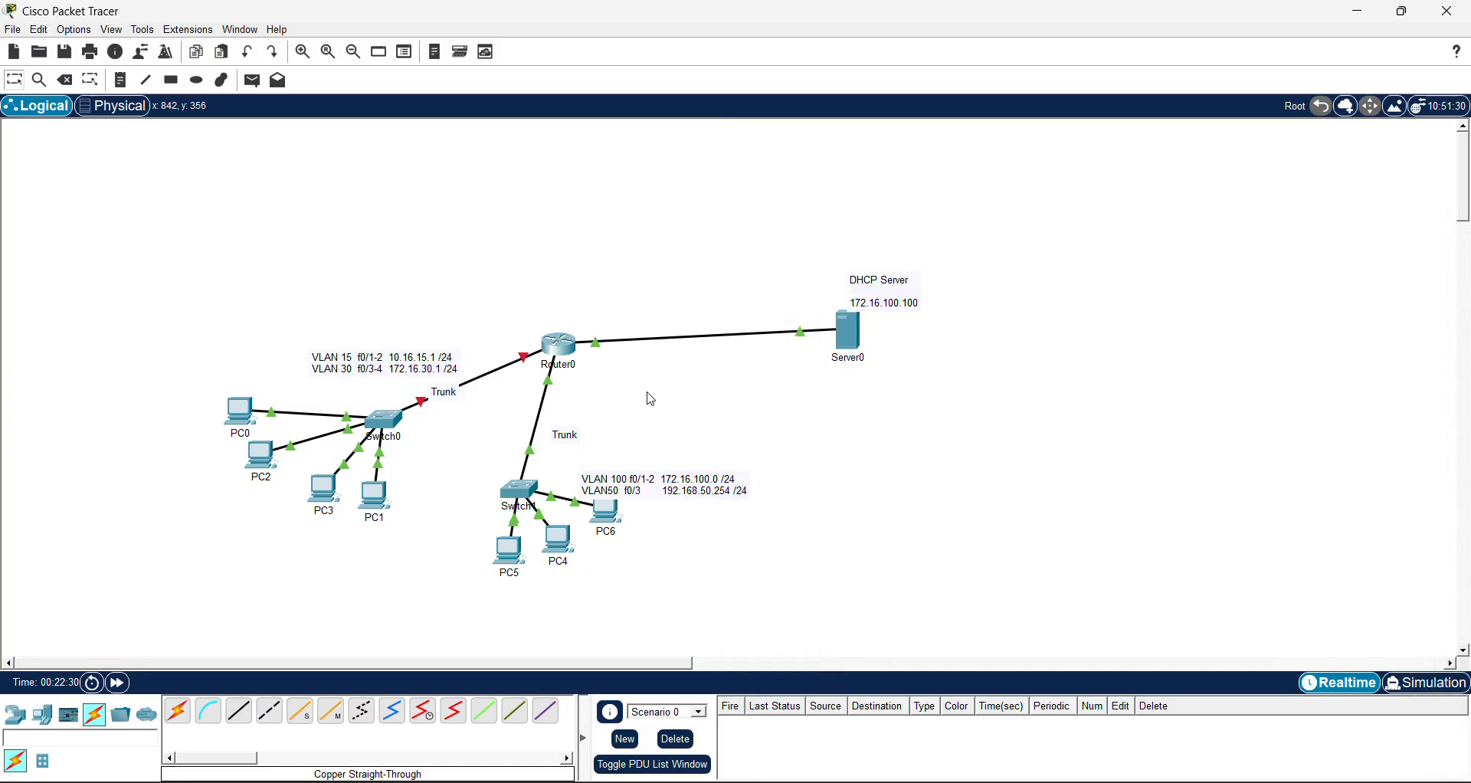
click(557, 351)
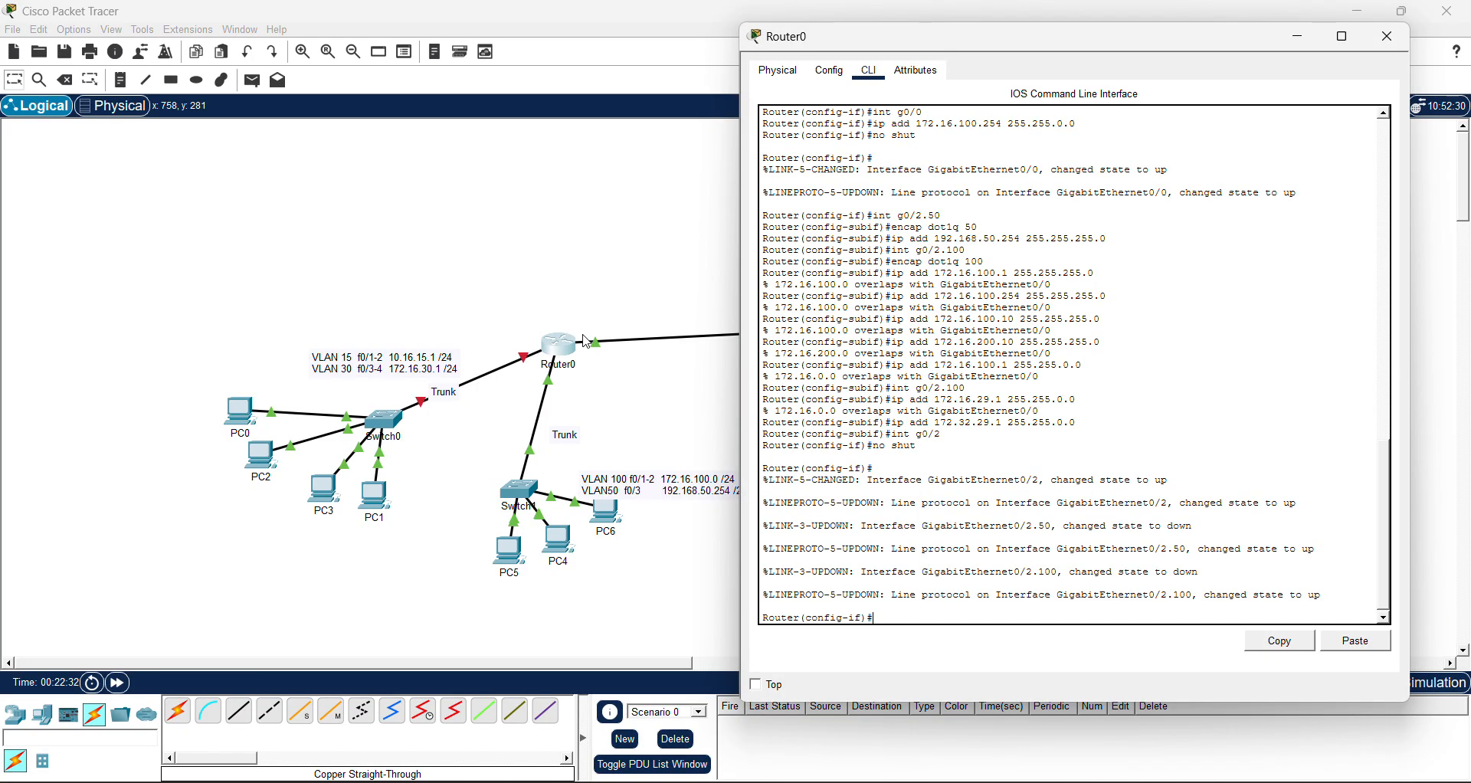
click(555, 391)
mouse_move(552, 383)
mouse_down()
mouse_move(544, 367)
mouse_move(549, 383)
mouse_up()
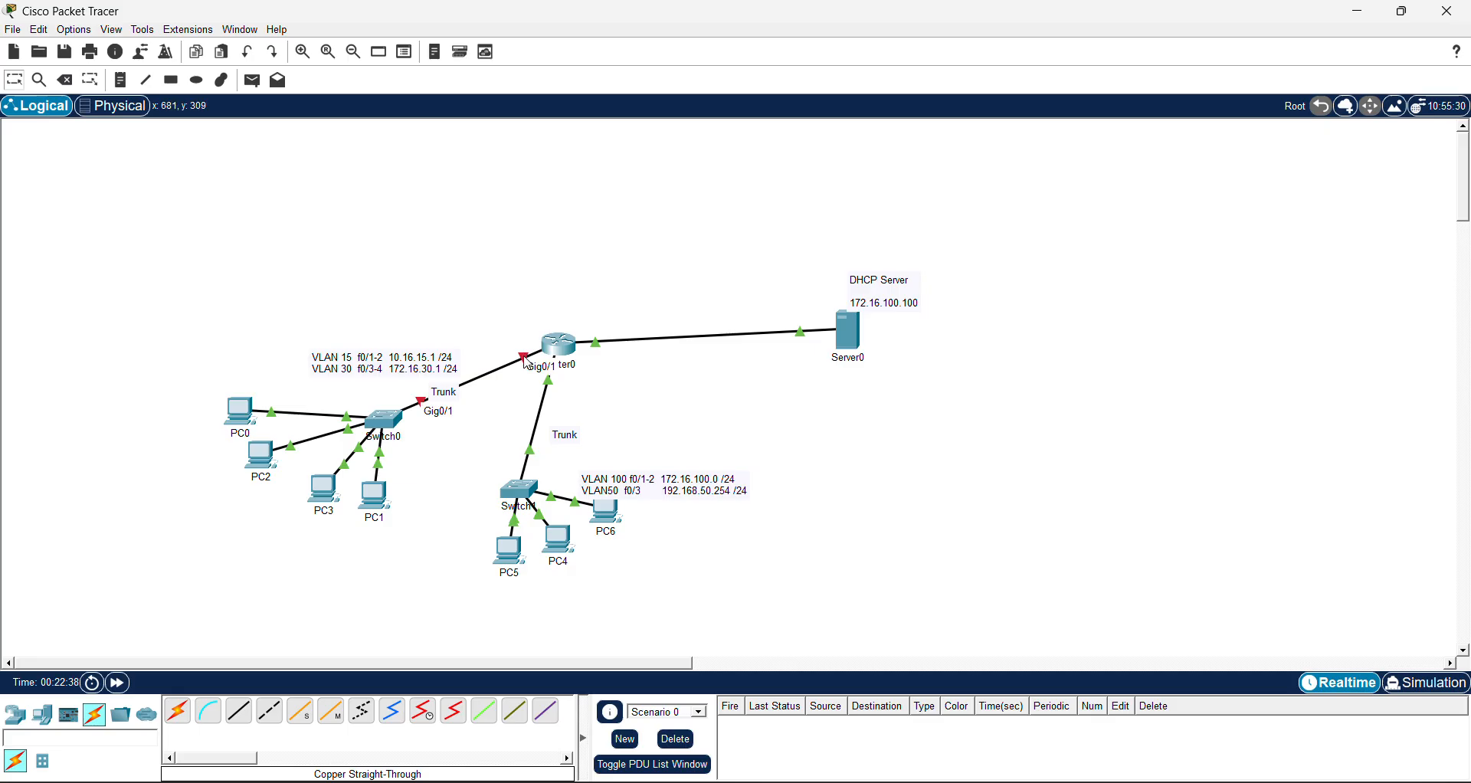
click(571, 348)
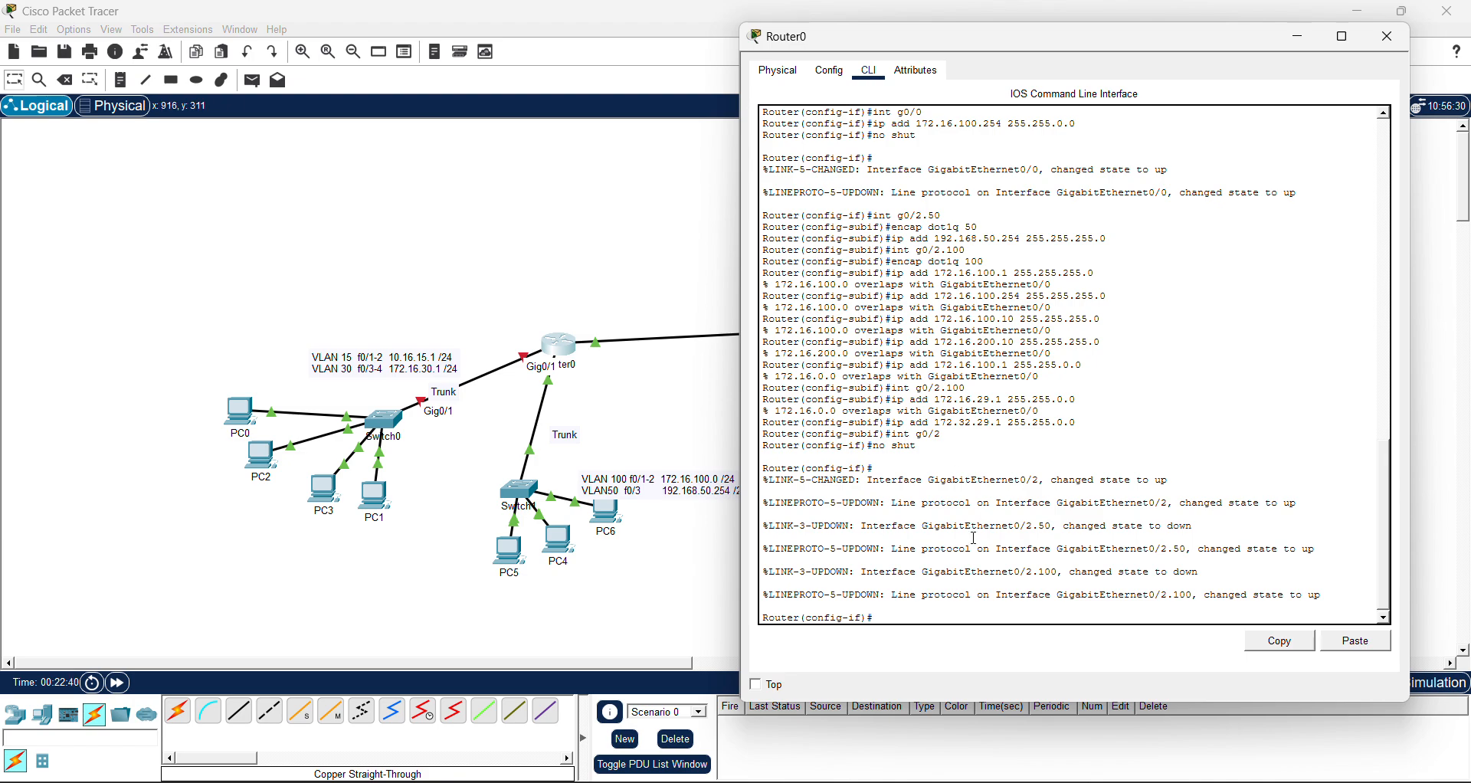
key(Return)
text(i)
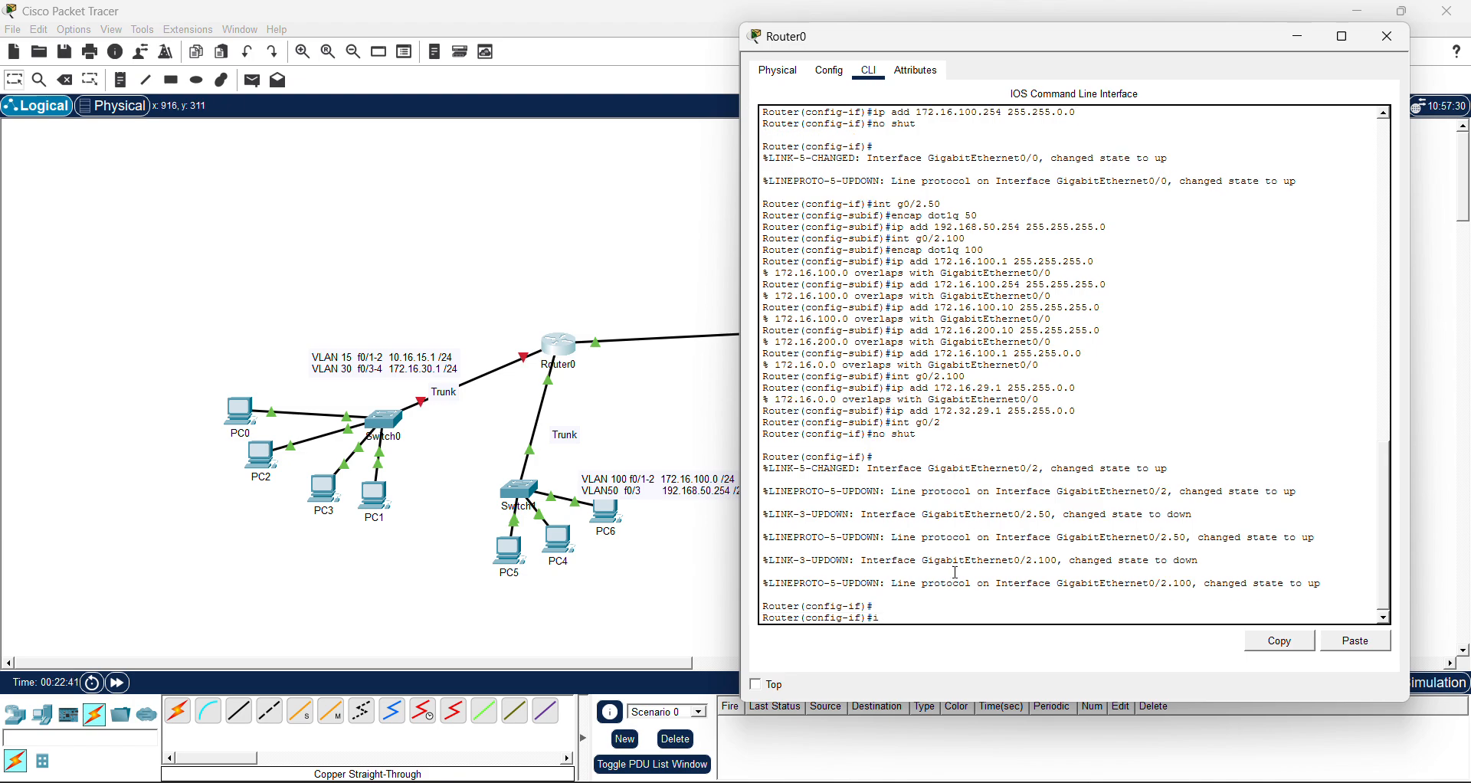
text(nt g0/1.15)
key(Return)
text(encap)
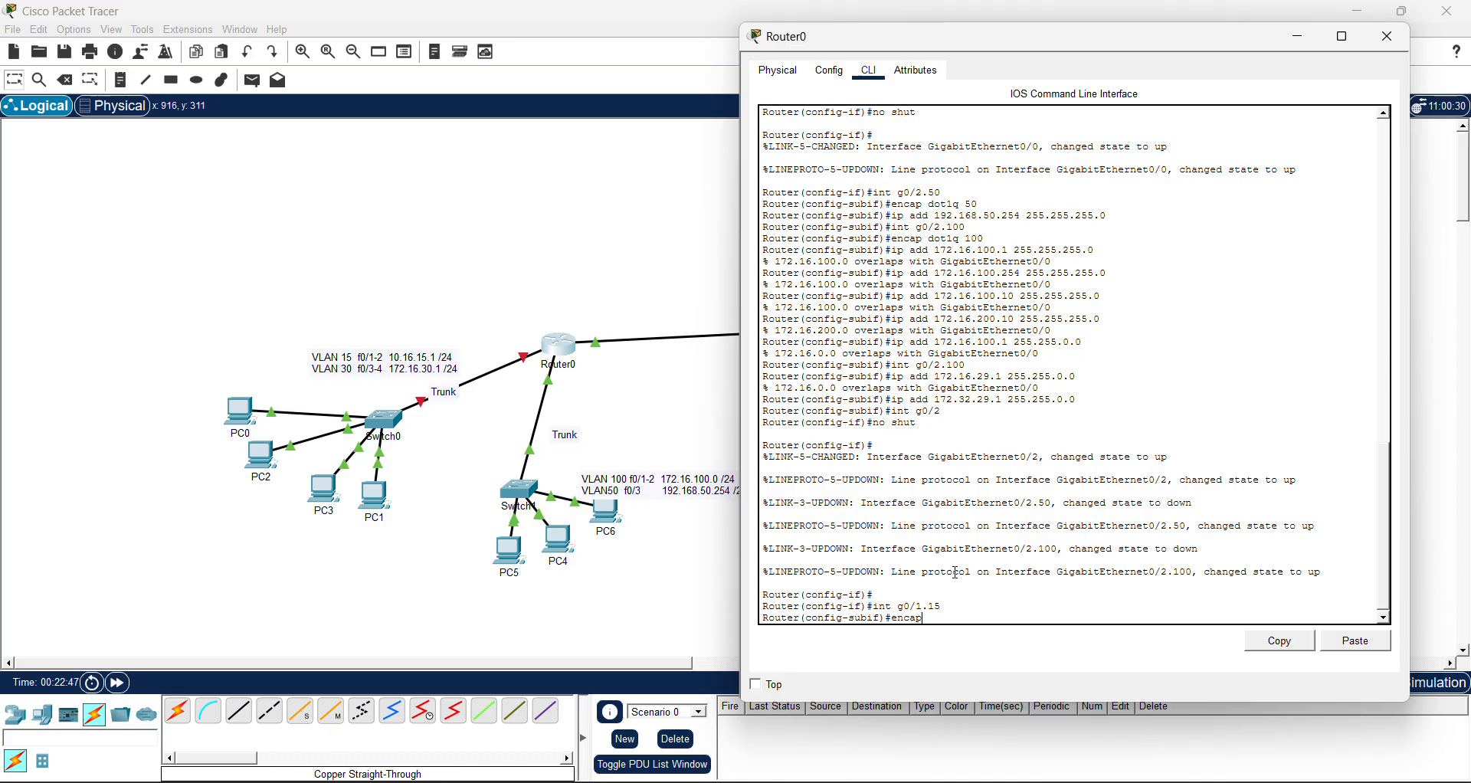
text( dot1q 15)
key(Return)
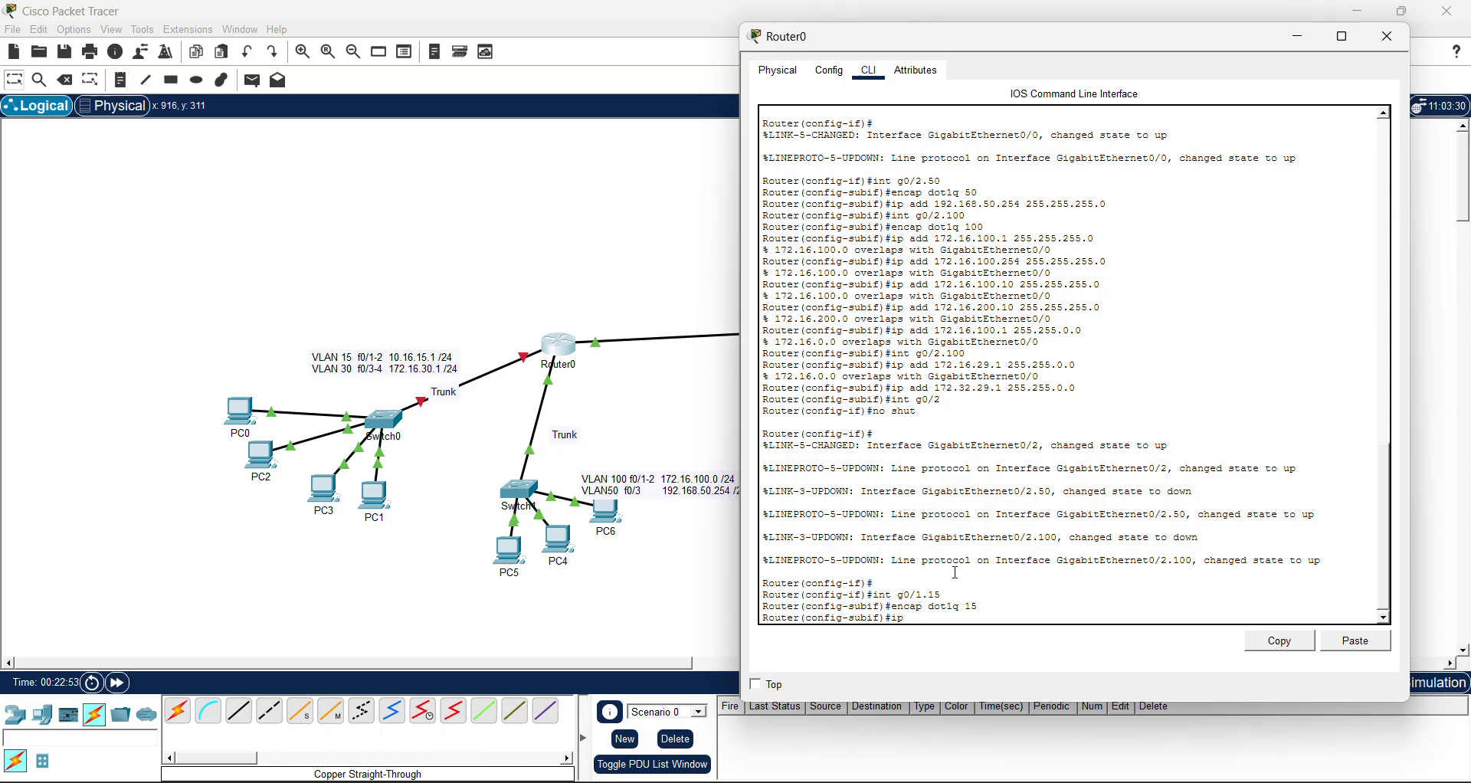
Assign IP address 10.16.15.1 with mask 255.255.255.0 to subinterface g0/1.15
text(ip add 10)
text(.16.15.1 255.255.255.0)
key(Return)
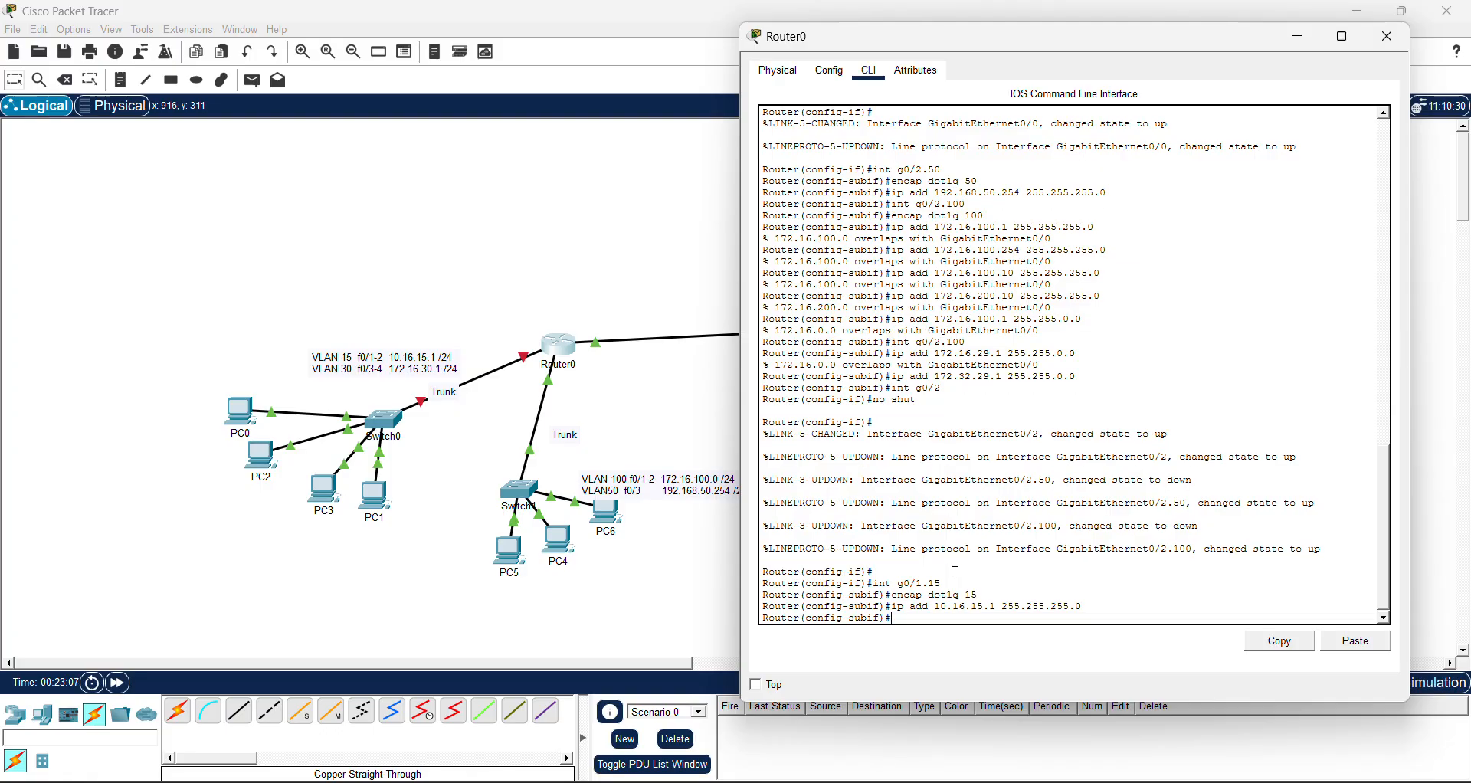
Create Router0 subinterface g0/1.30 with dot1q encapsulation for VLAN 30
text(int g0/1.30)
key(Return)
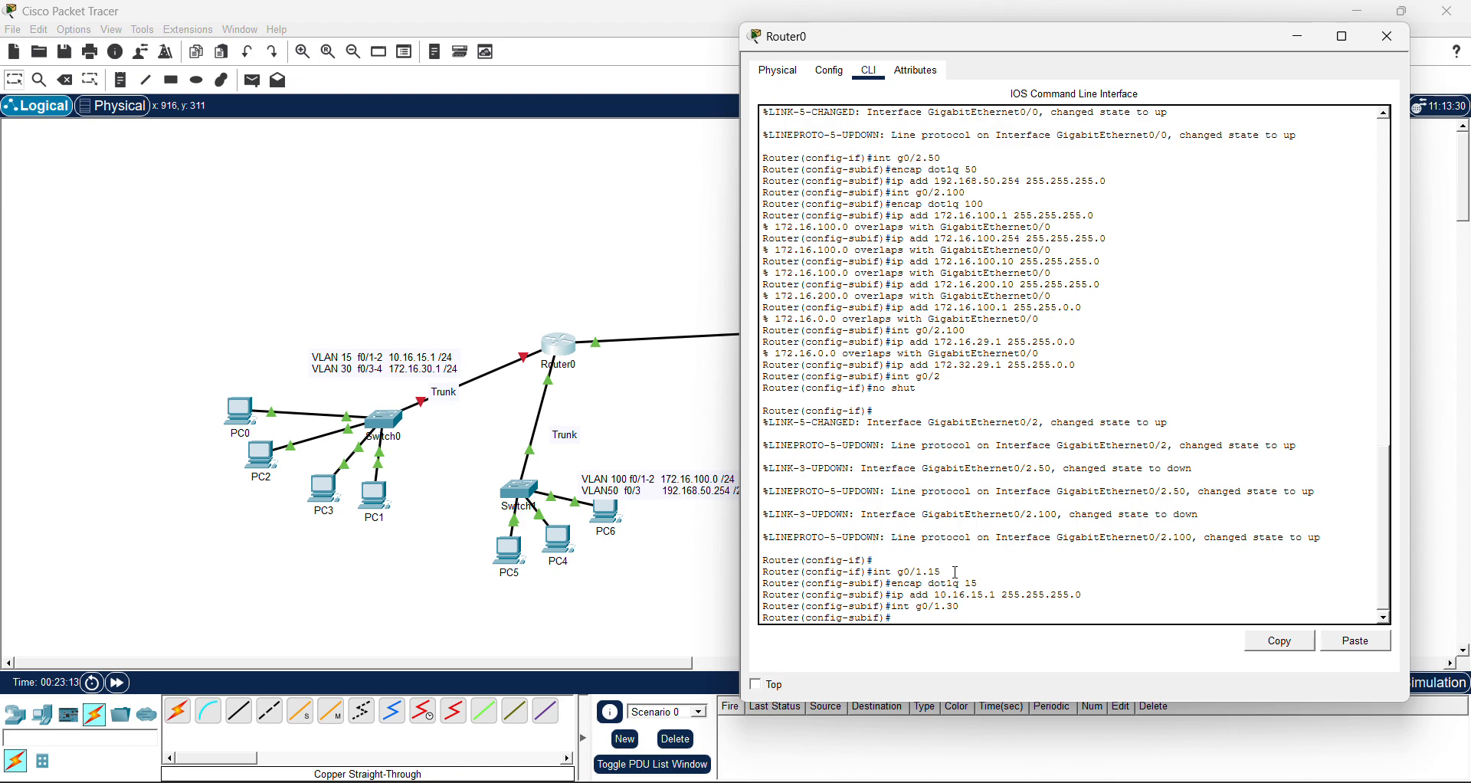
text(encap dot1q 30)
key(Return)
Try to assign IP address 172.16.30.1 with mask 255.255.255.0 to subinterface g0/1.30
text(ip)
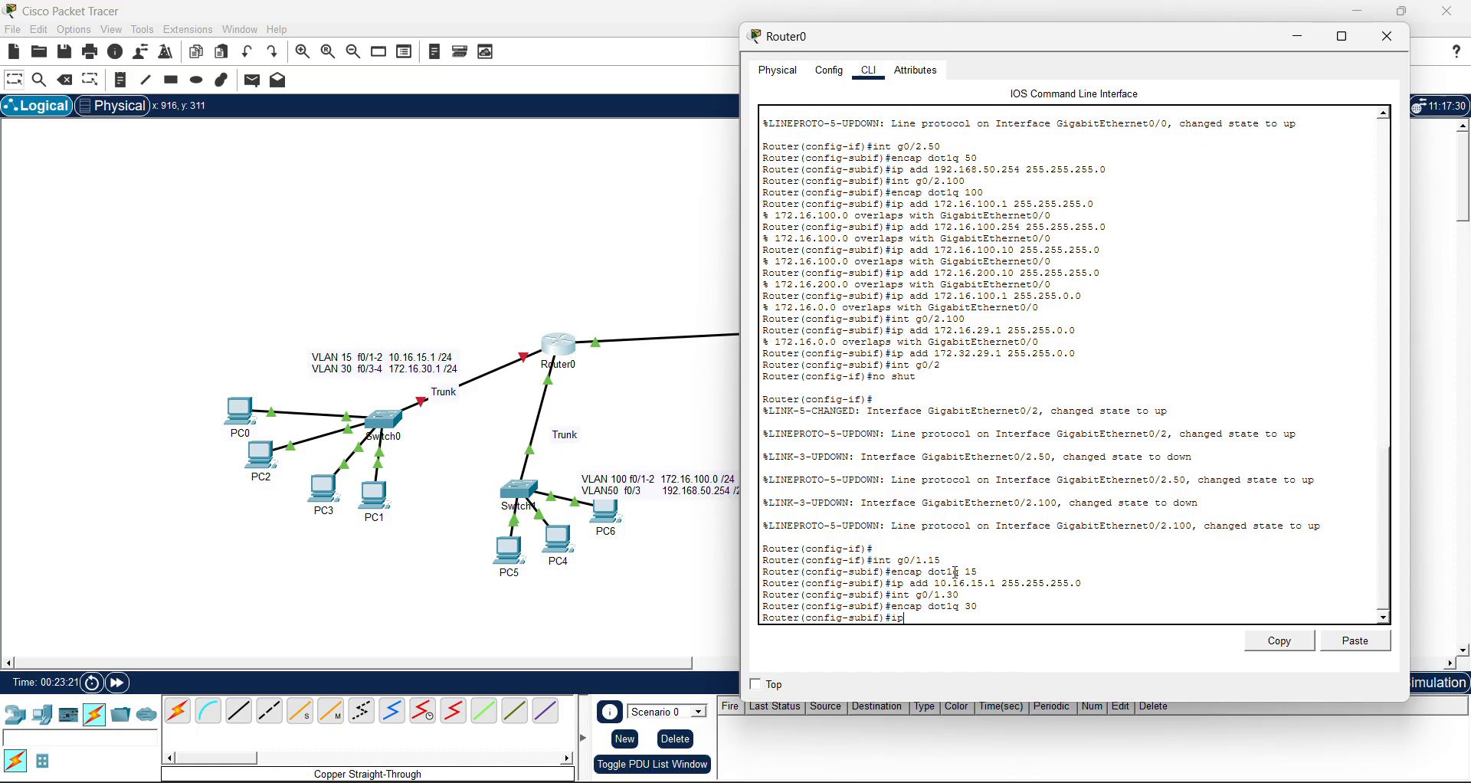
text( add 172.16.30.1 255.255.255.0)
key(Return)
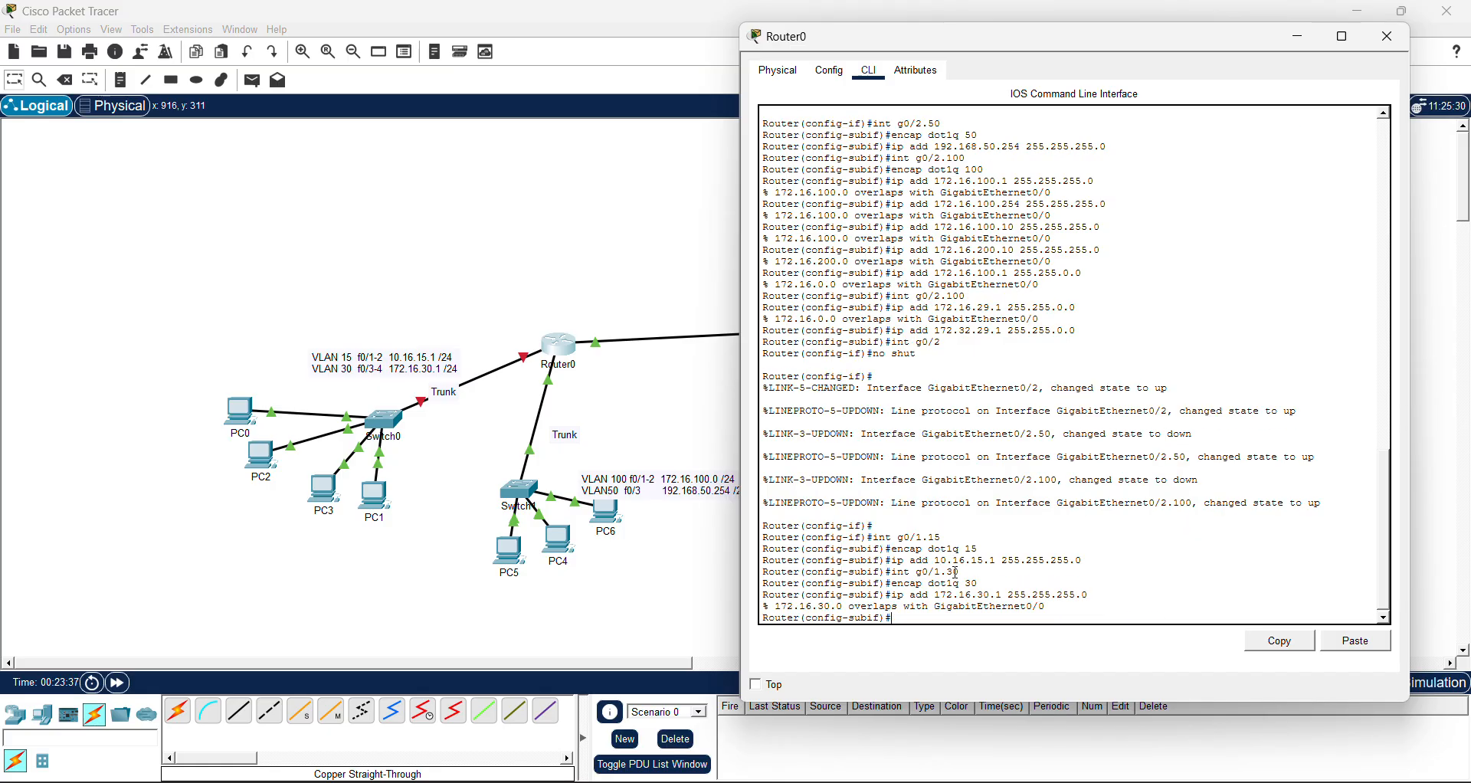
Assign IP address 192.16.30.1 with mask 255.255.255.0 to subinterface g0/1.30 by editing the previous command
key(Up)
key(Left)
key(Left)
key(Left)
key(Left)
key(Left)
key(Left)
key(Left)
key(Left)
key(Left)
key(Left)
key(Left)
key(Left)
key(Left)
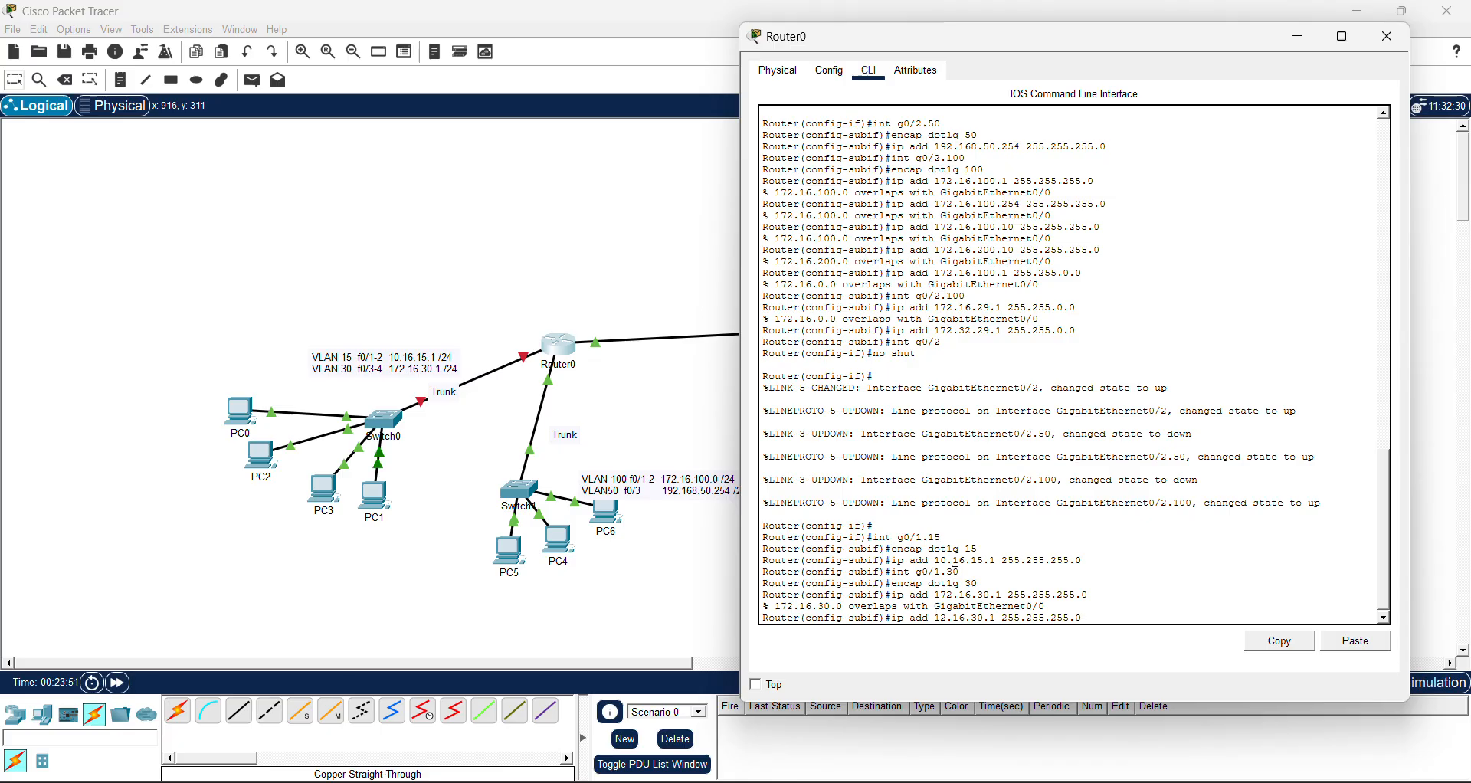
key(BackSpace)
text(9)
key(Return)
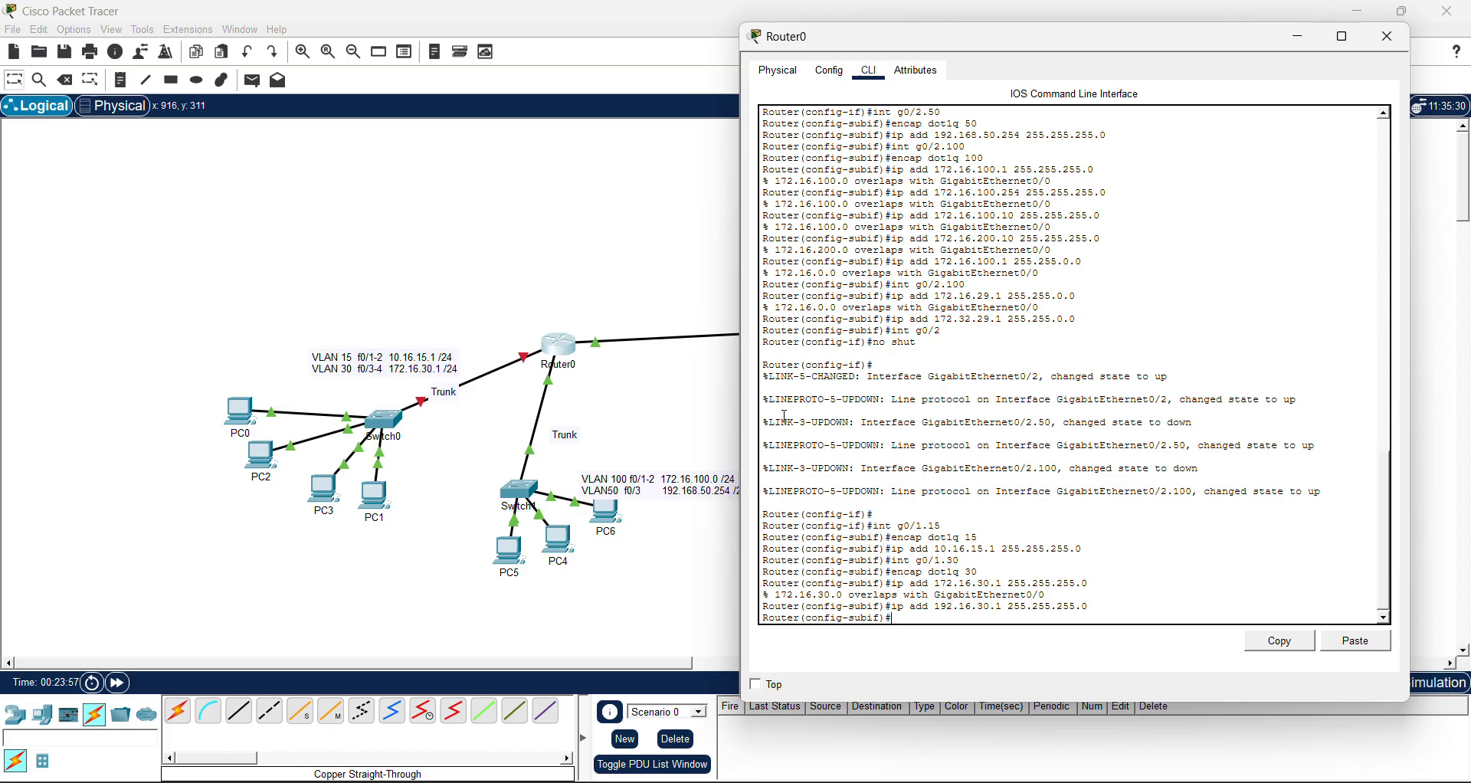
Set Server0's VLAN30 DHCP pool to default gateway 192.16.30.1 and start IP address 192.16.30.150, and save it
click(687, 423)
click(849, 335)
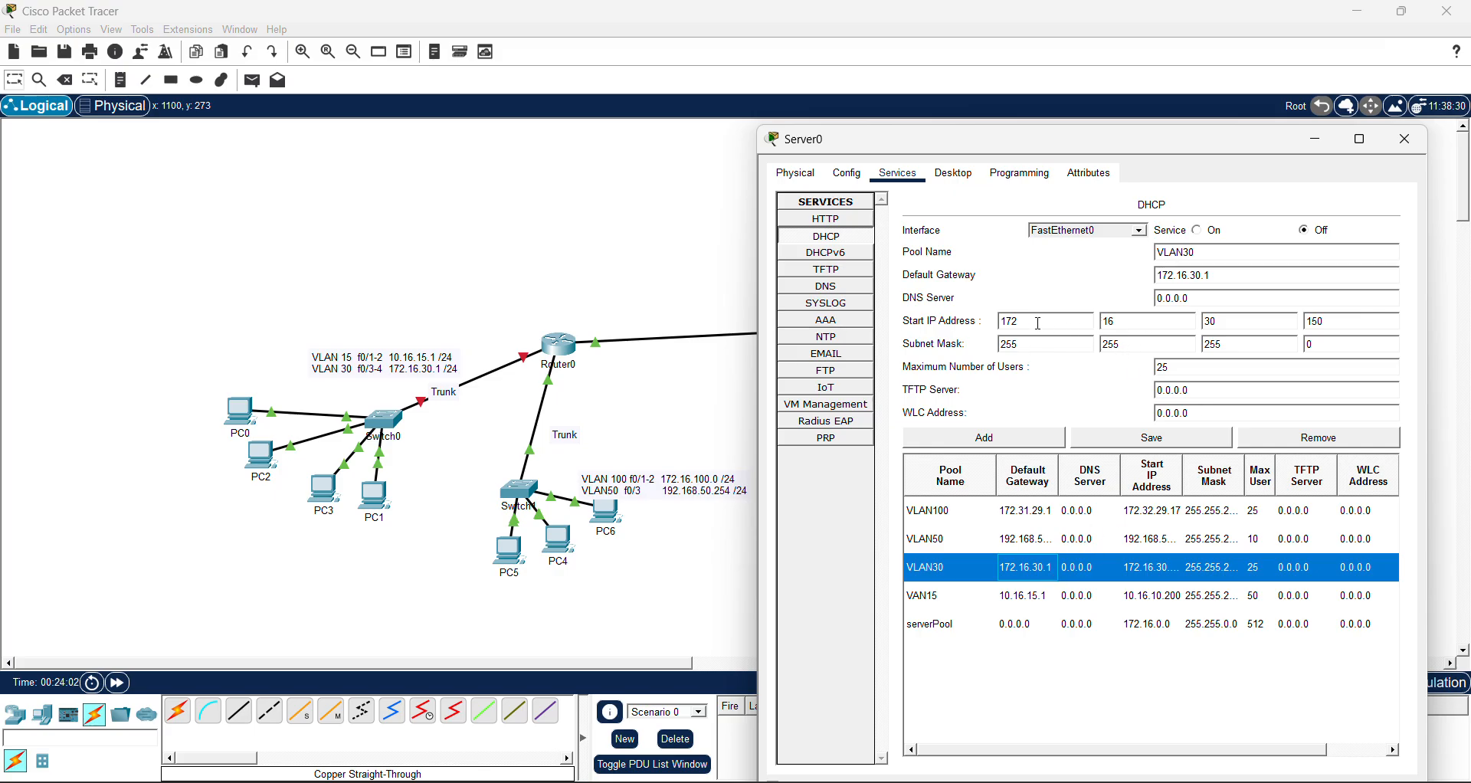
click(1012, 322)
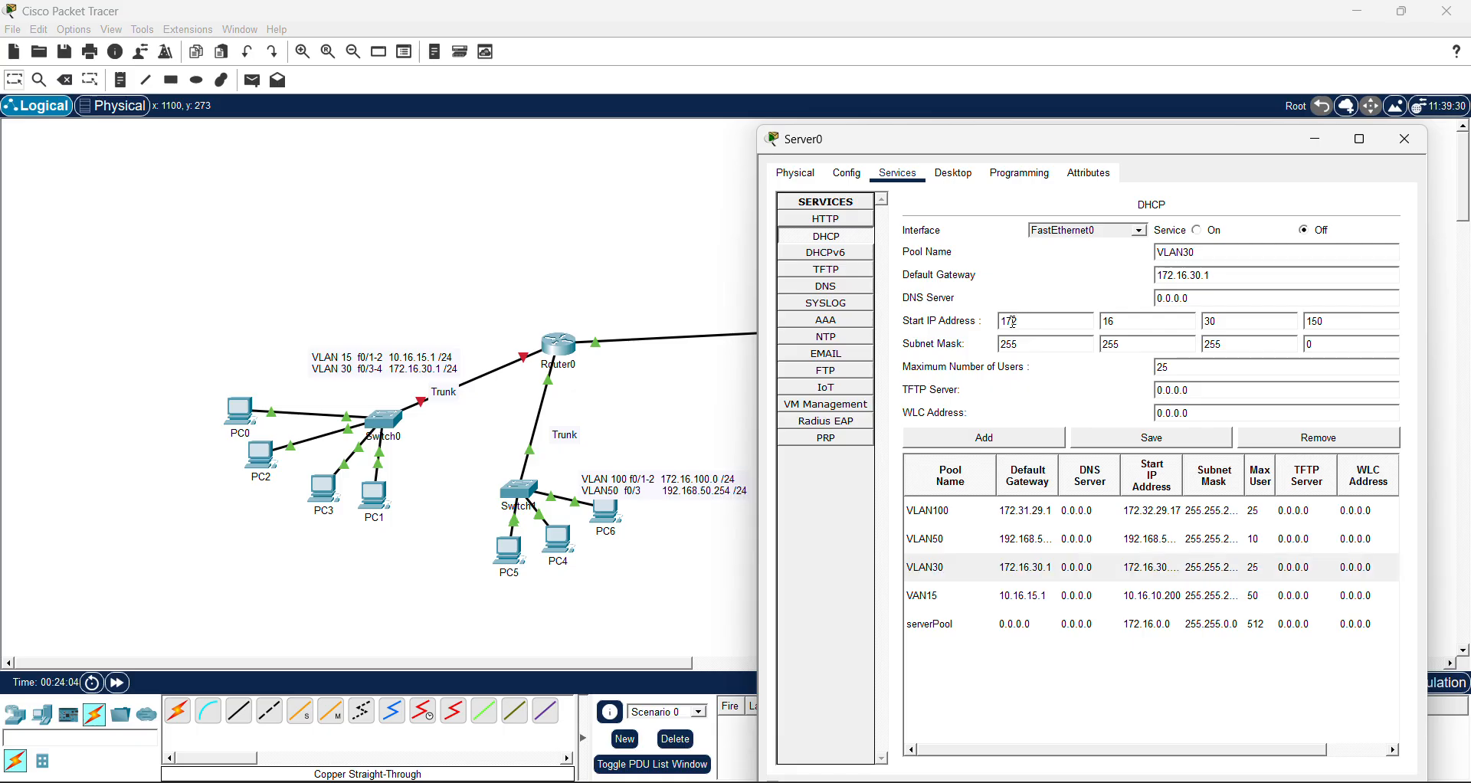
text(9)
key(BackSpace)
text(9)
click(1141, 439)
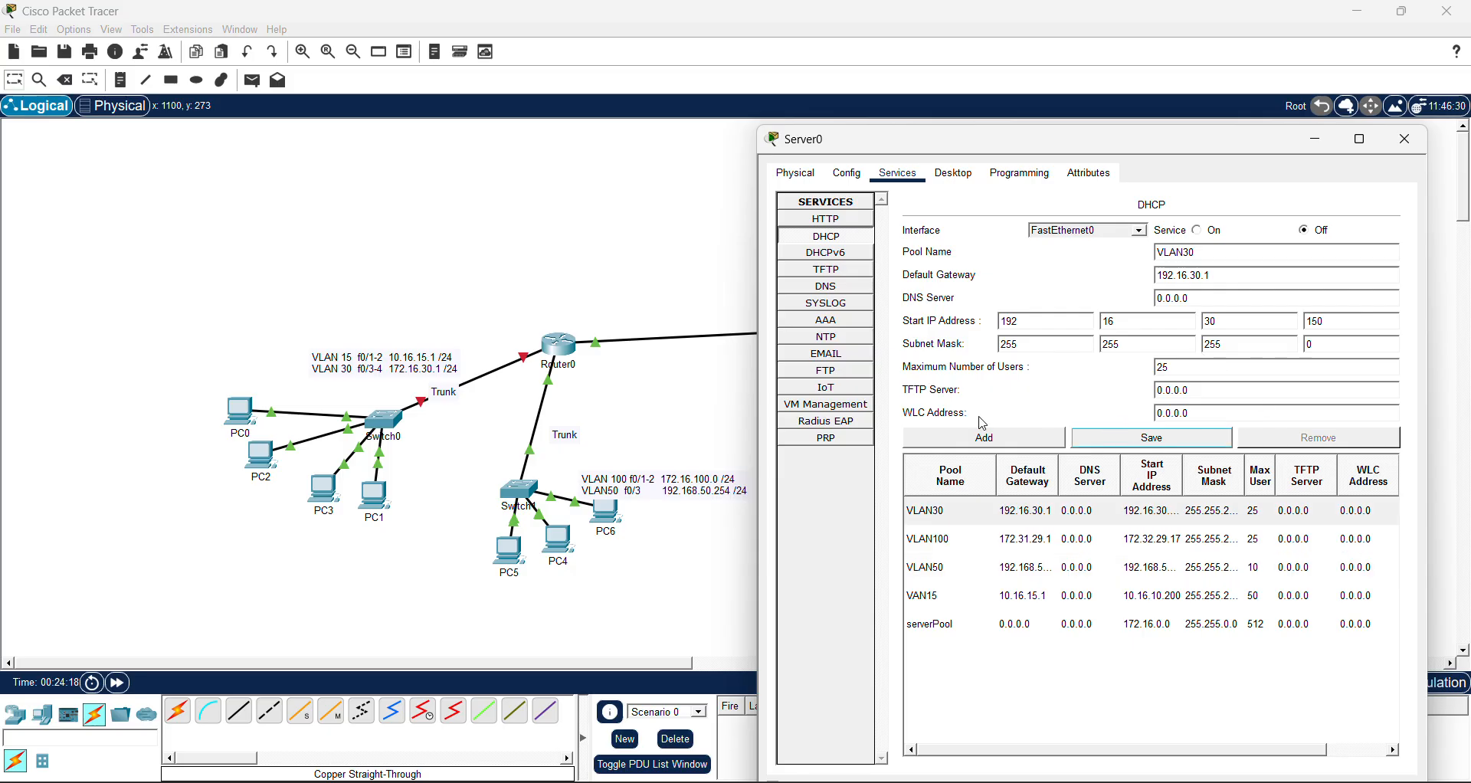
click(673, 421)
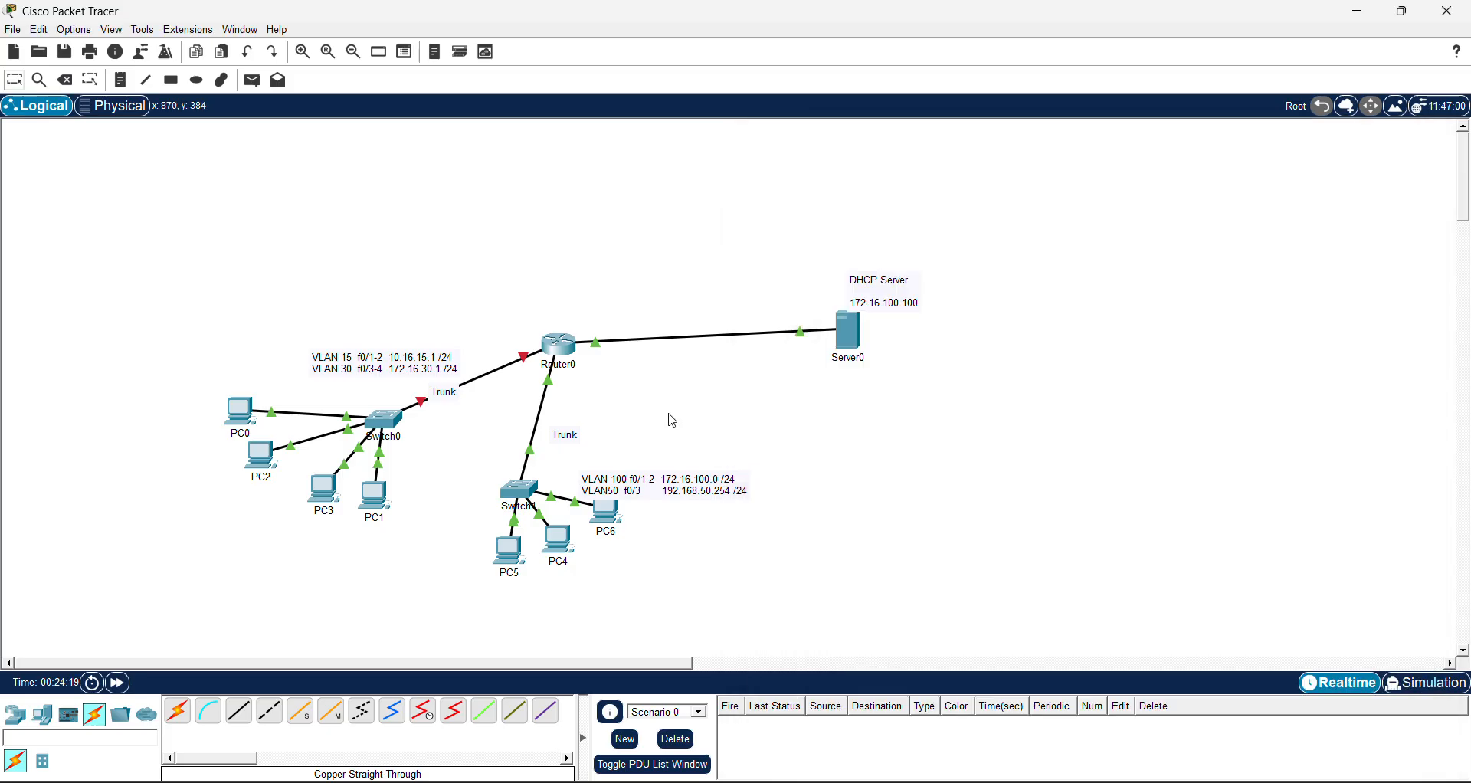
Enable Router0's physical interface g0/1 with no shut
click(558, 345)
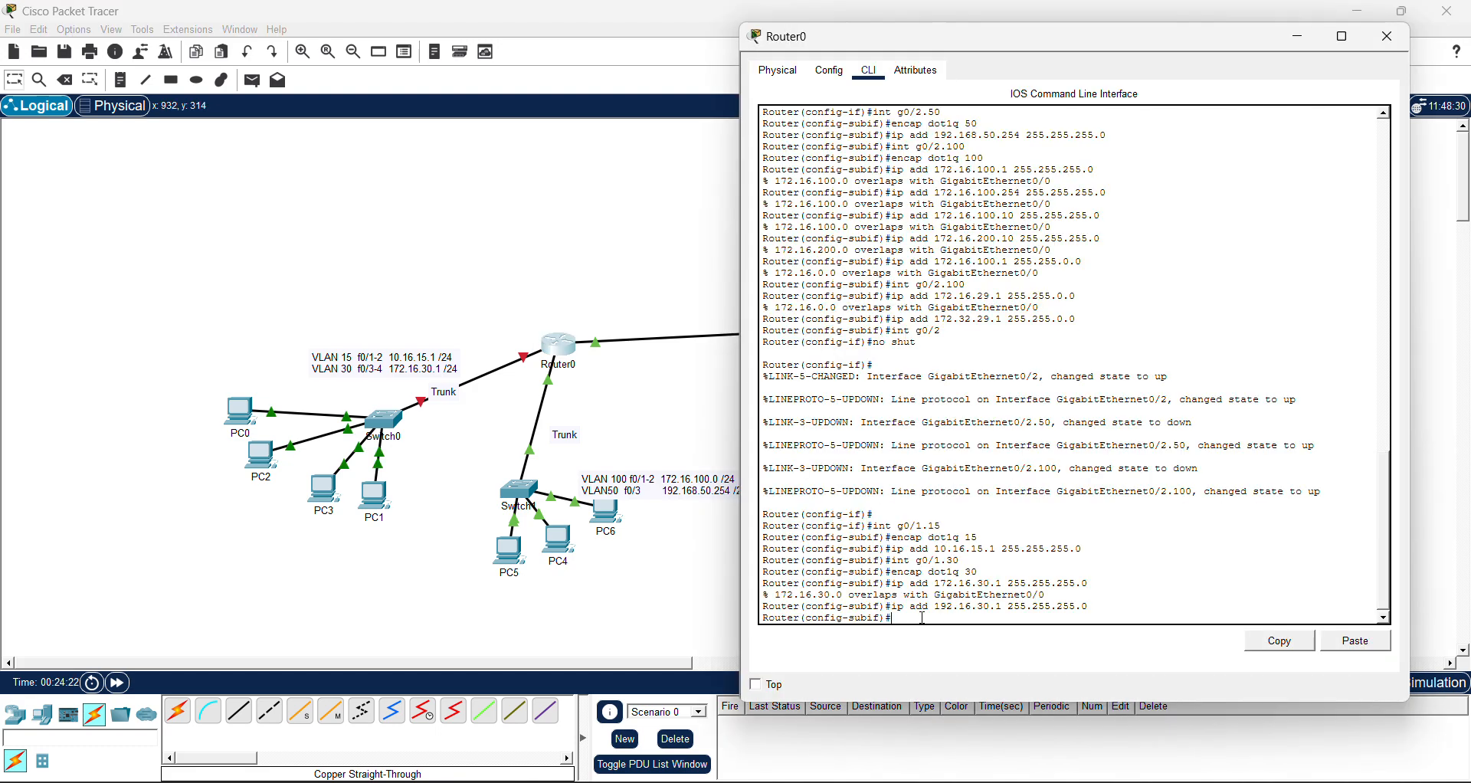
text(int g0/1)
key(Return)
text(no shut)
key(Return)
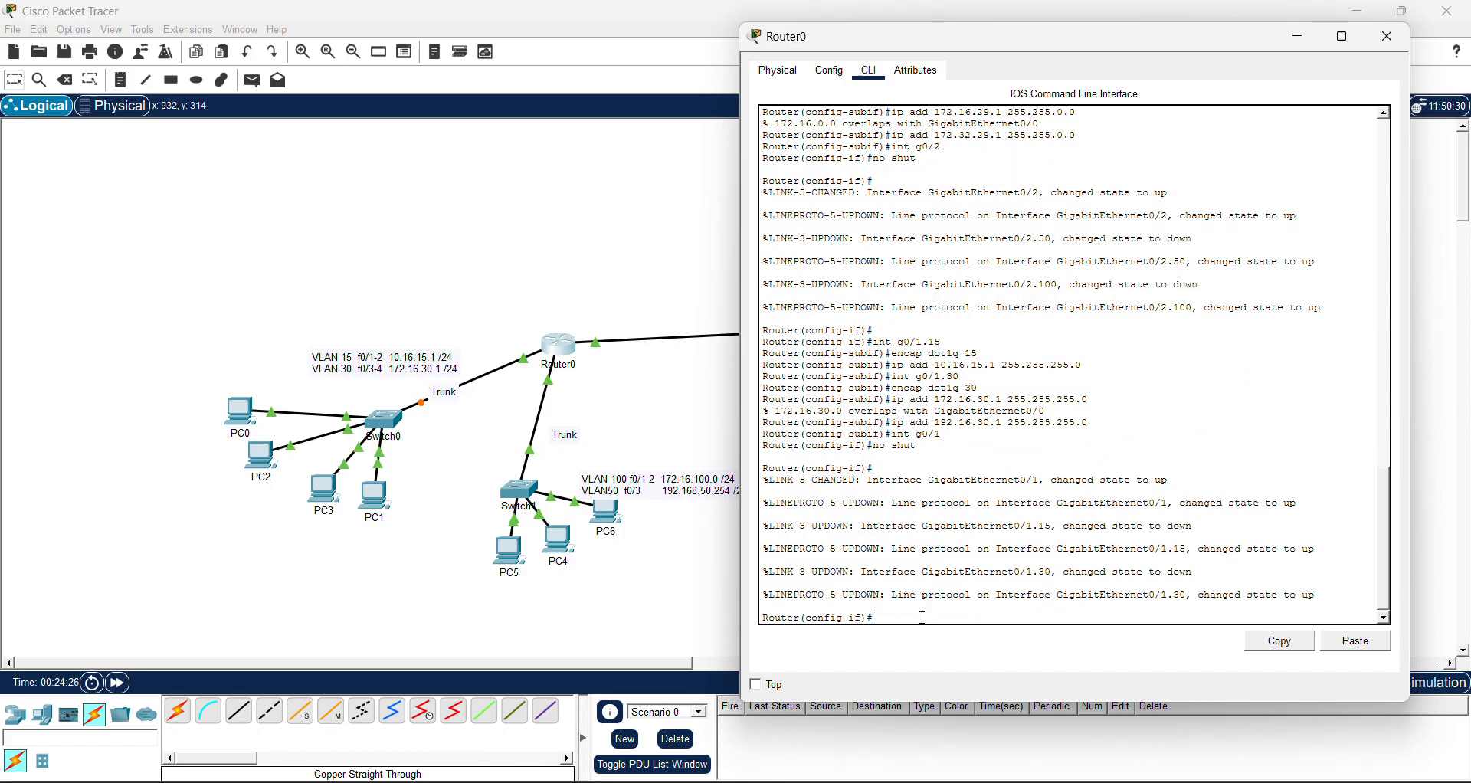
key(Return)
key(Return)
key(Return)
click(534, 625)
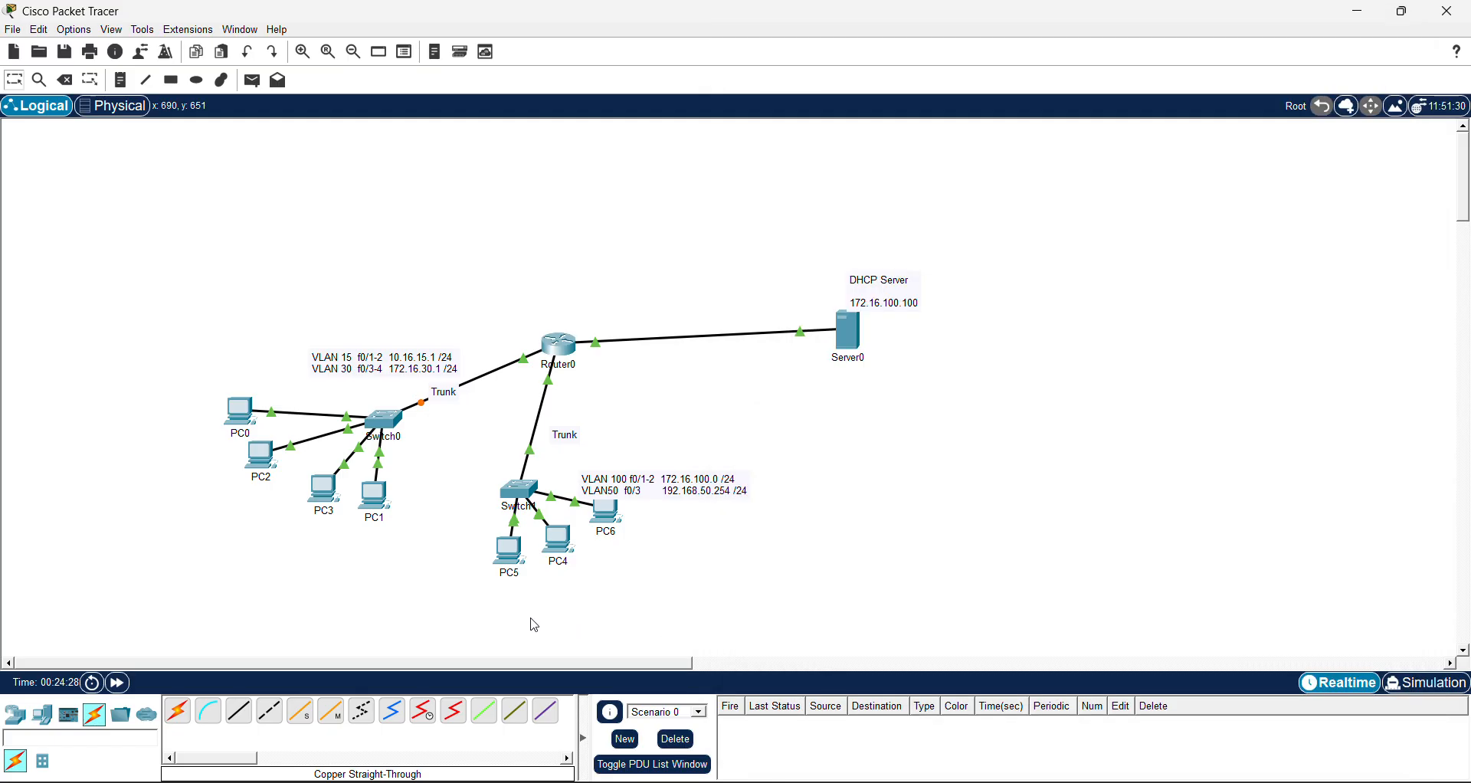
Fast-forward the simulation time twice and look at Router0's command line
click(119, 682)
click(119, 682)
mouse_move(562, 348)
click(562, 351)
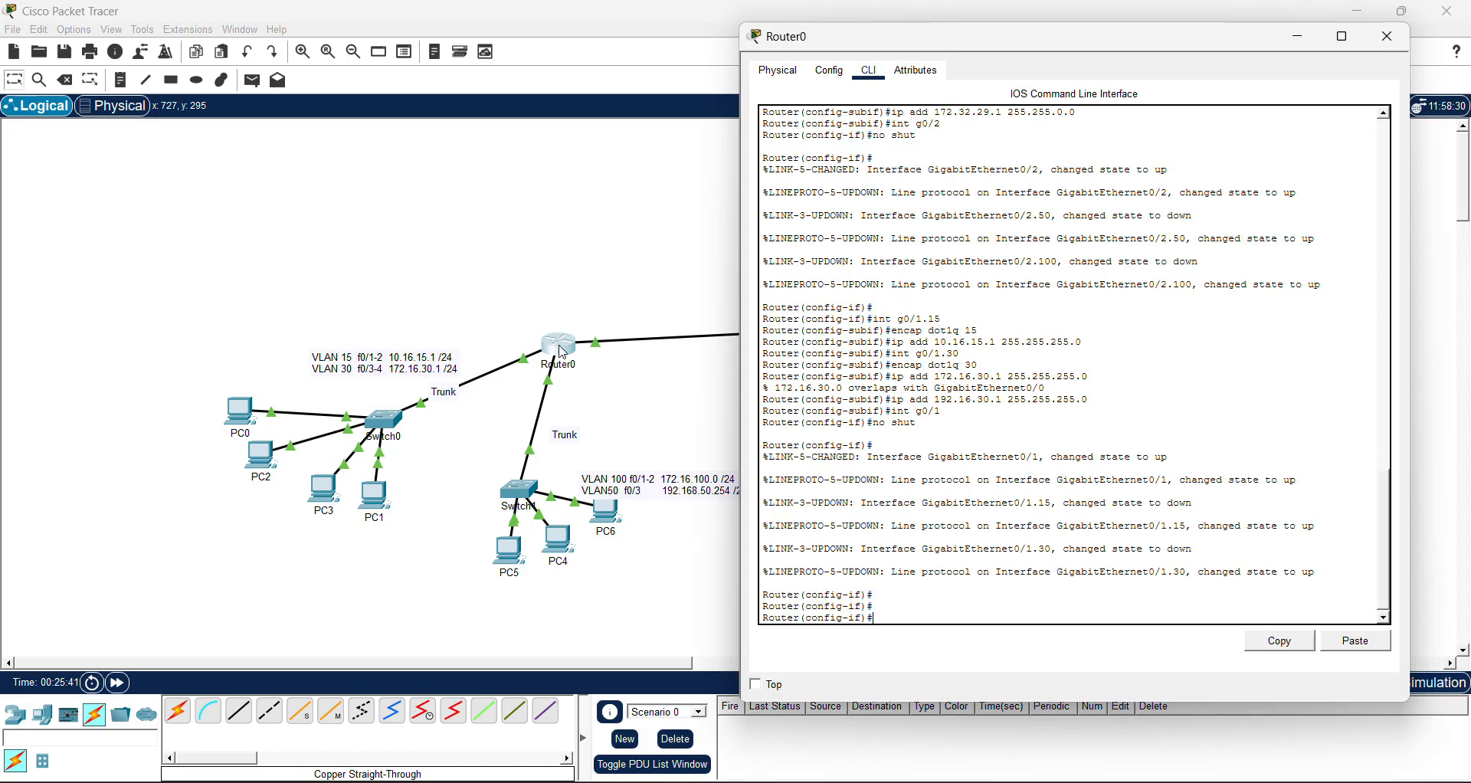
click(697, 403)
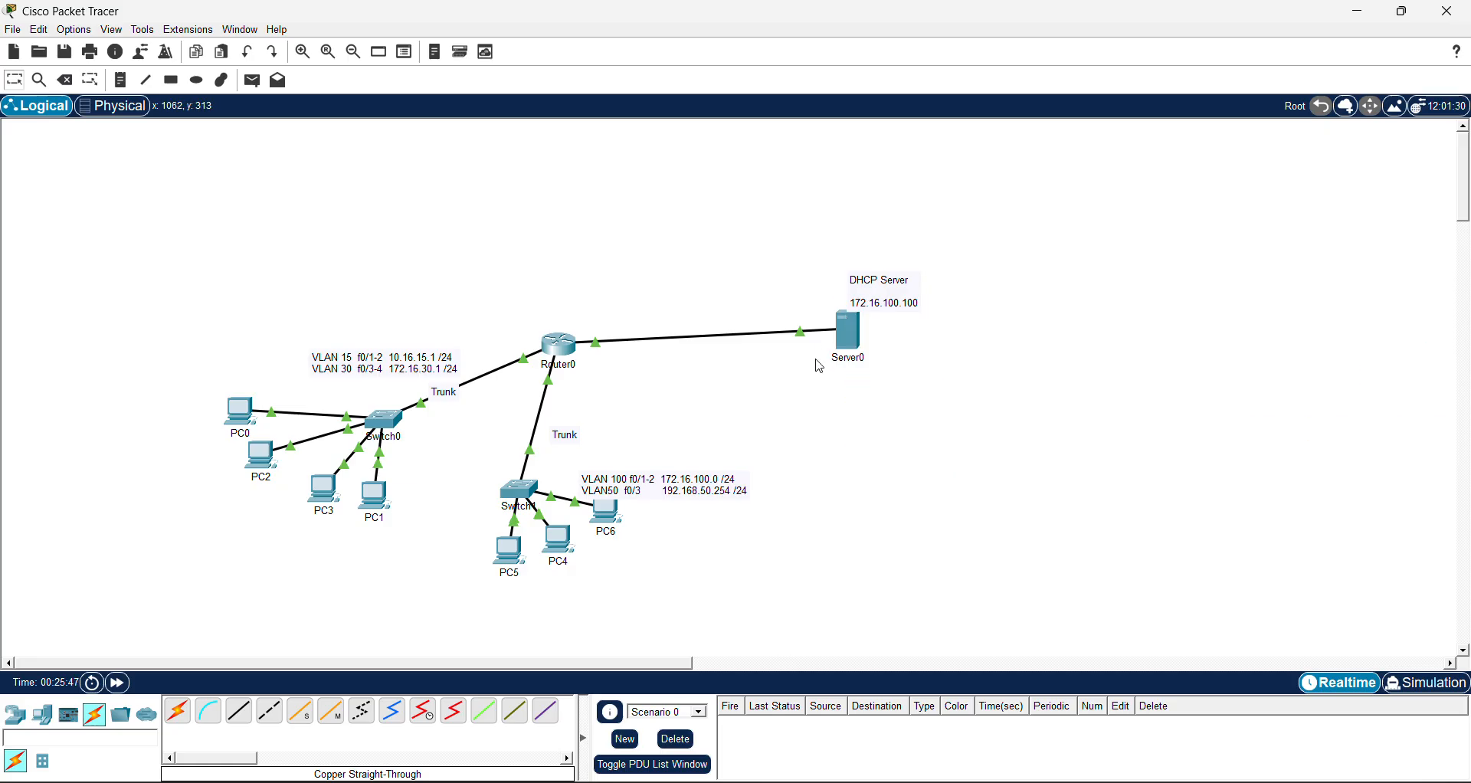
Enter configuration mode for subinterface g0/1.30 on Router0
mouse_move(867, 358)
mouse_move(555, 358)
click(559, 349)
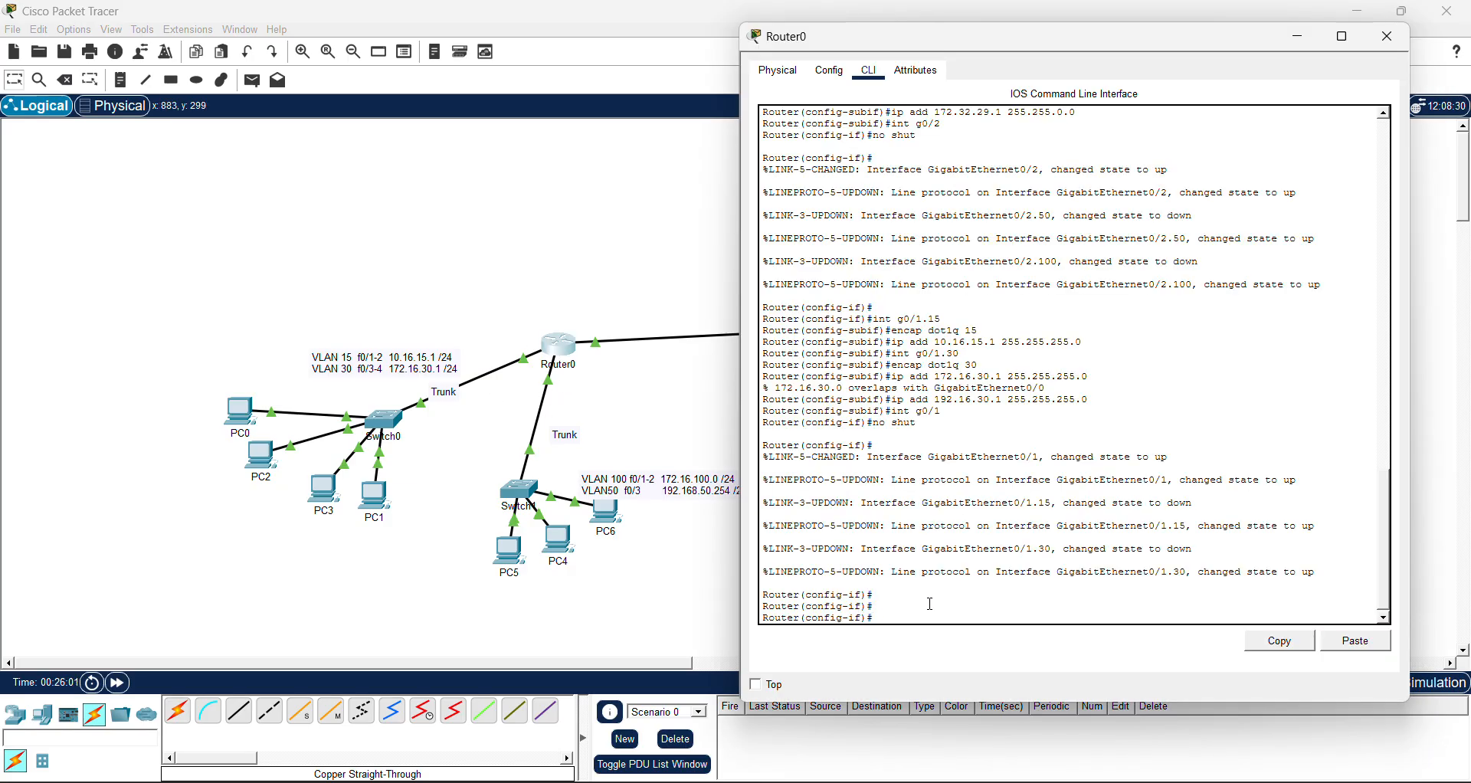
text(int g0/1-30)
key(Return)
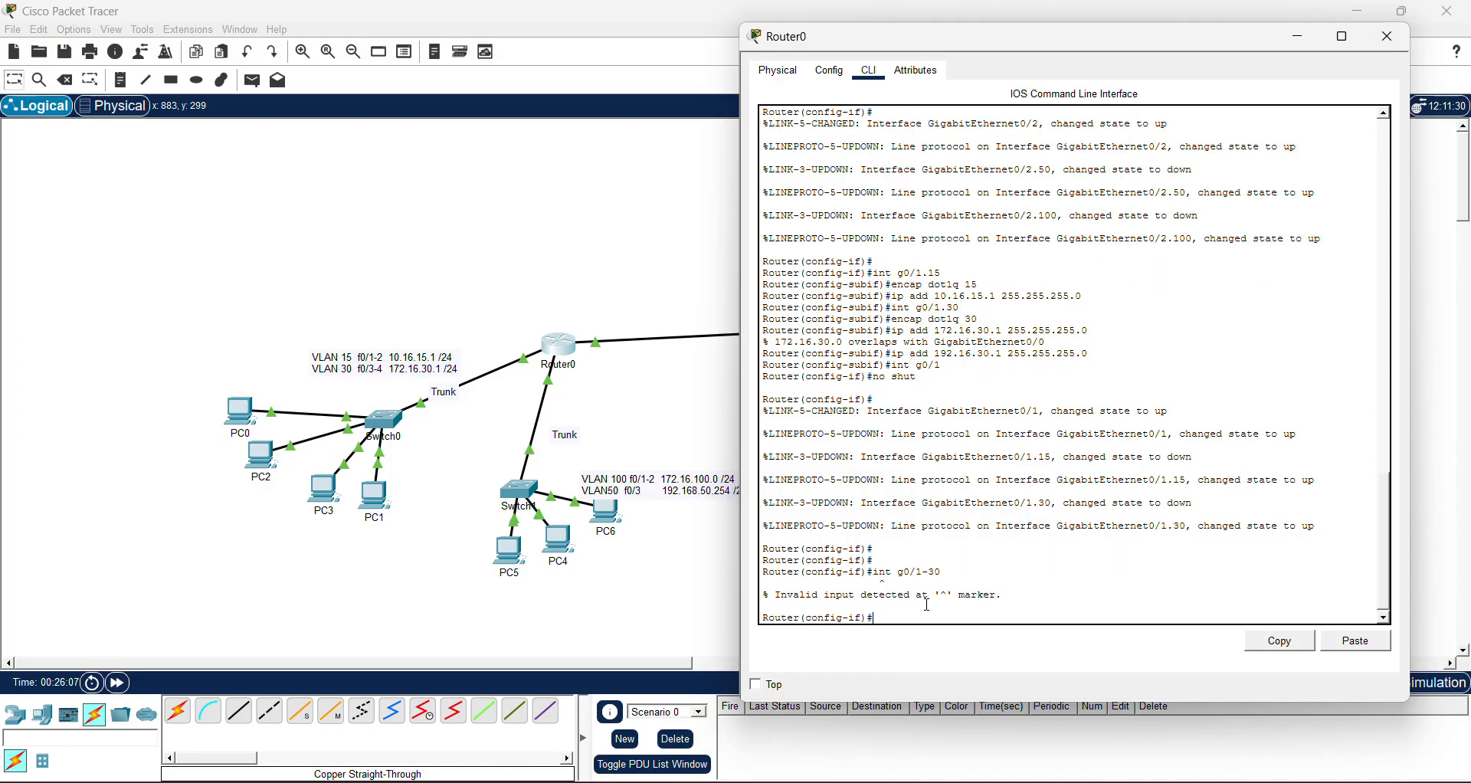
key(Up)
key(Left)
key(BackSpace)
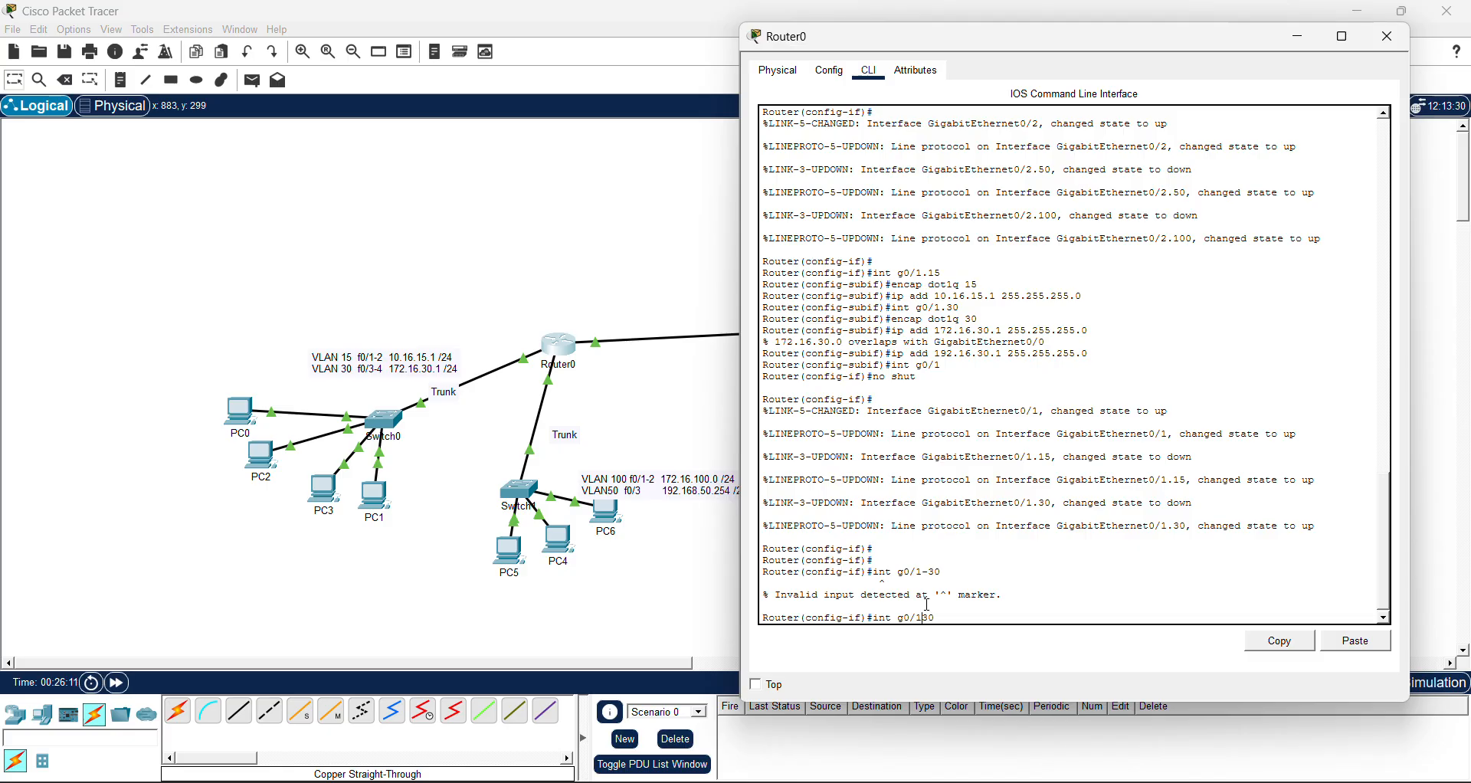
text(.)
key(Return)
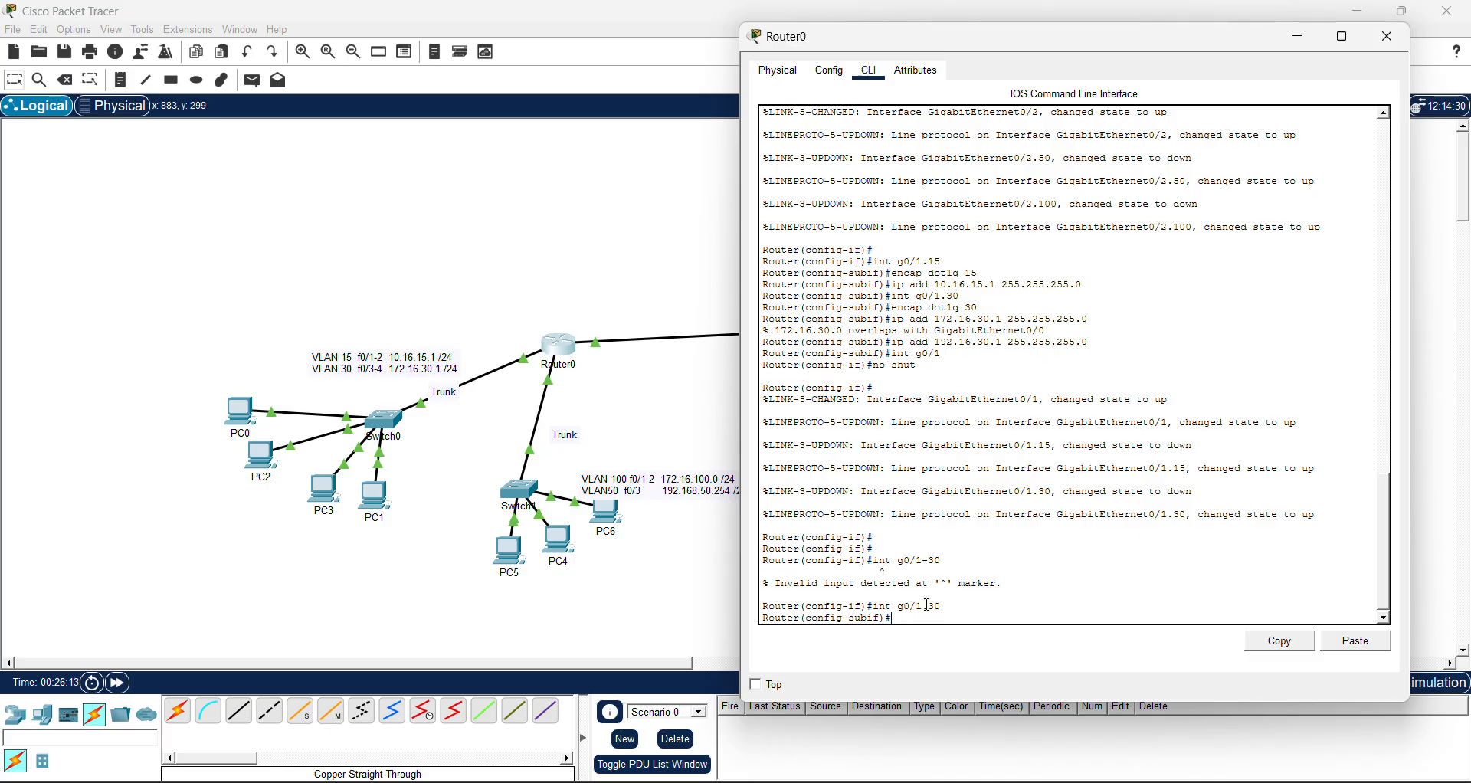
Set the DHCP helper address on Router0's subinterface g0/1.30 to Server0's IP address, 172.16.100.100
text(ip helper-address)
drag(644, 419, 887, 349)
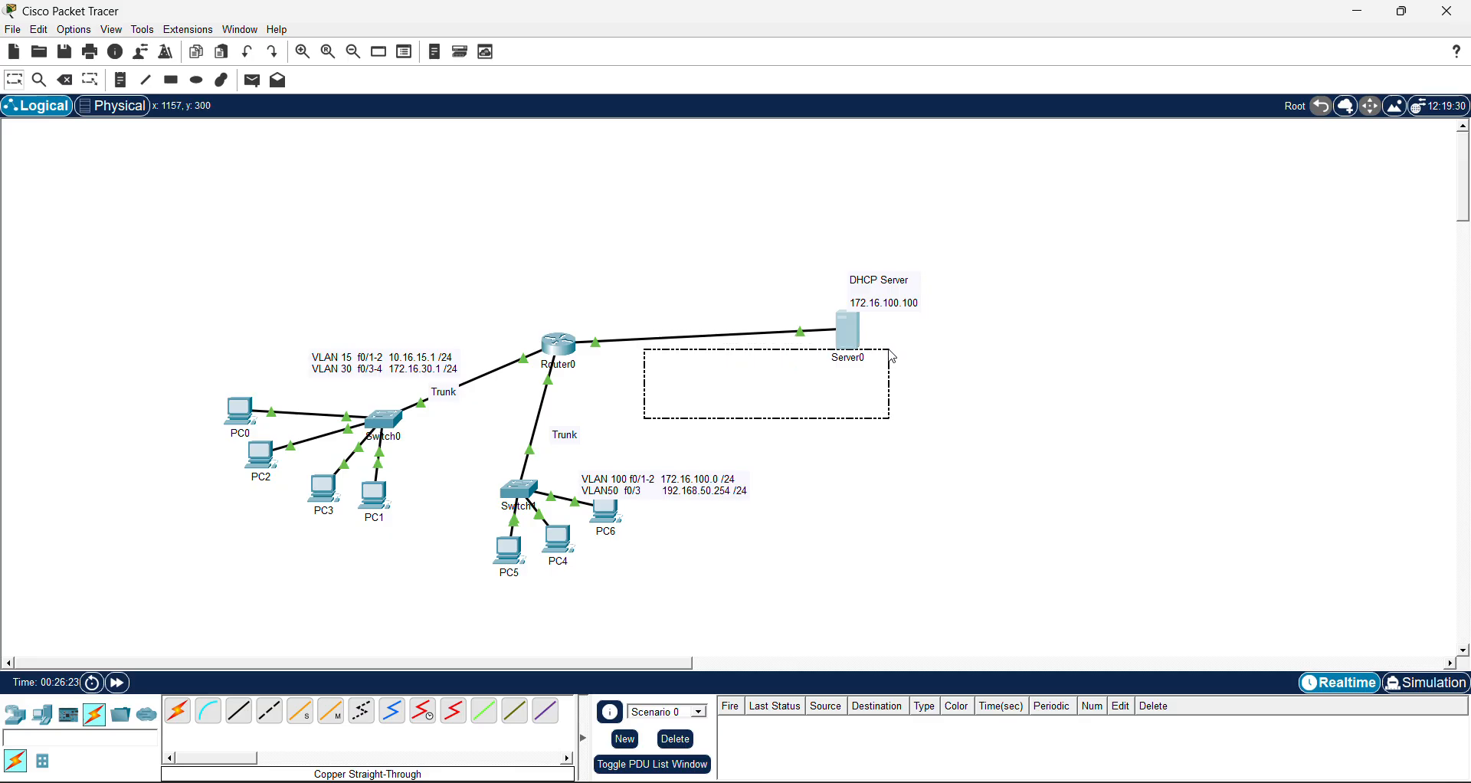
click(895, 396)
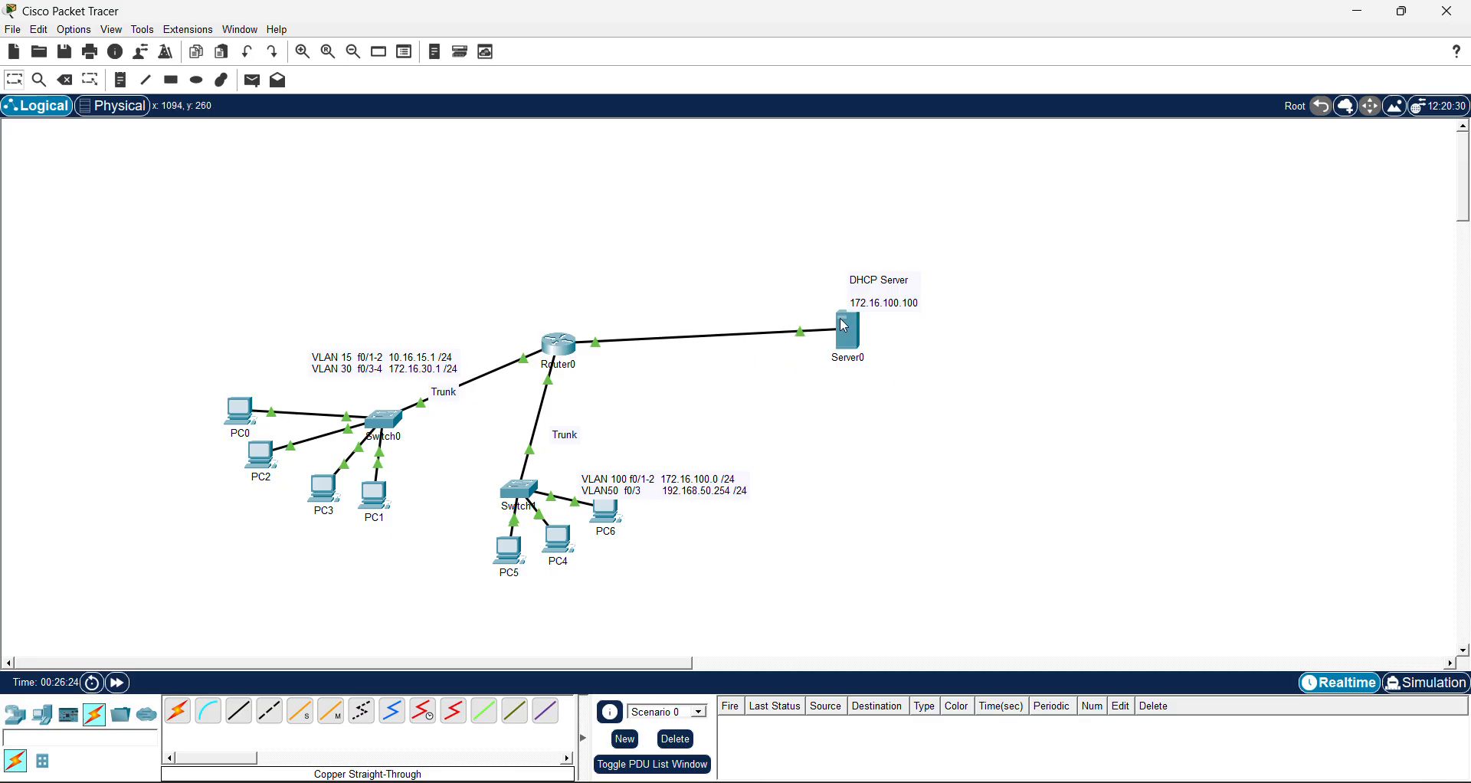
mouse_move(844, 325)
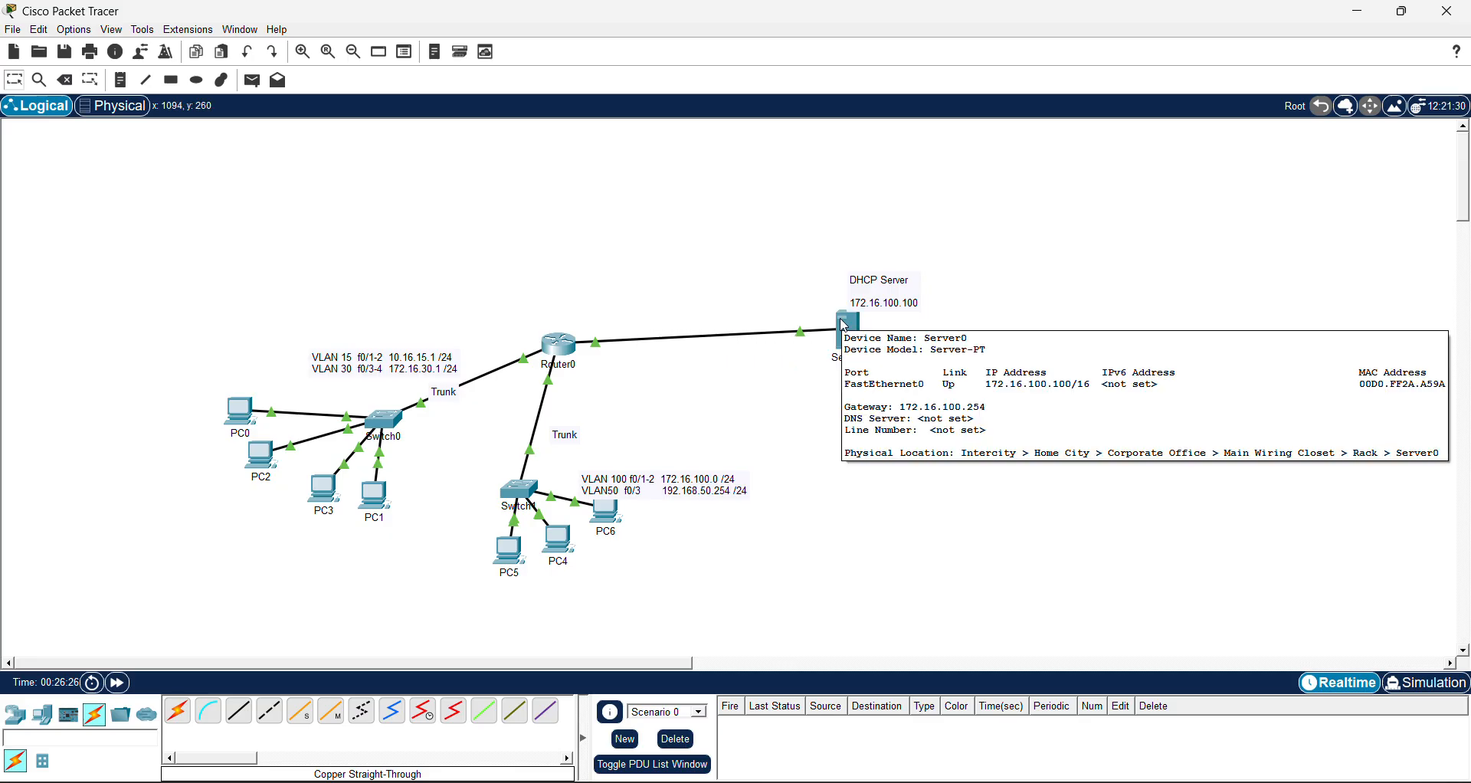
click(554, 347)
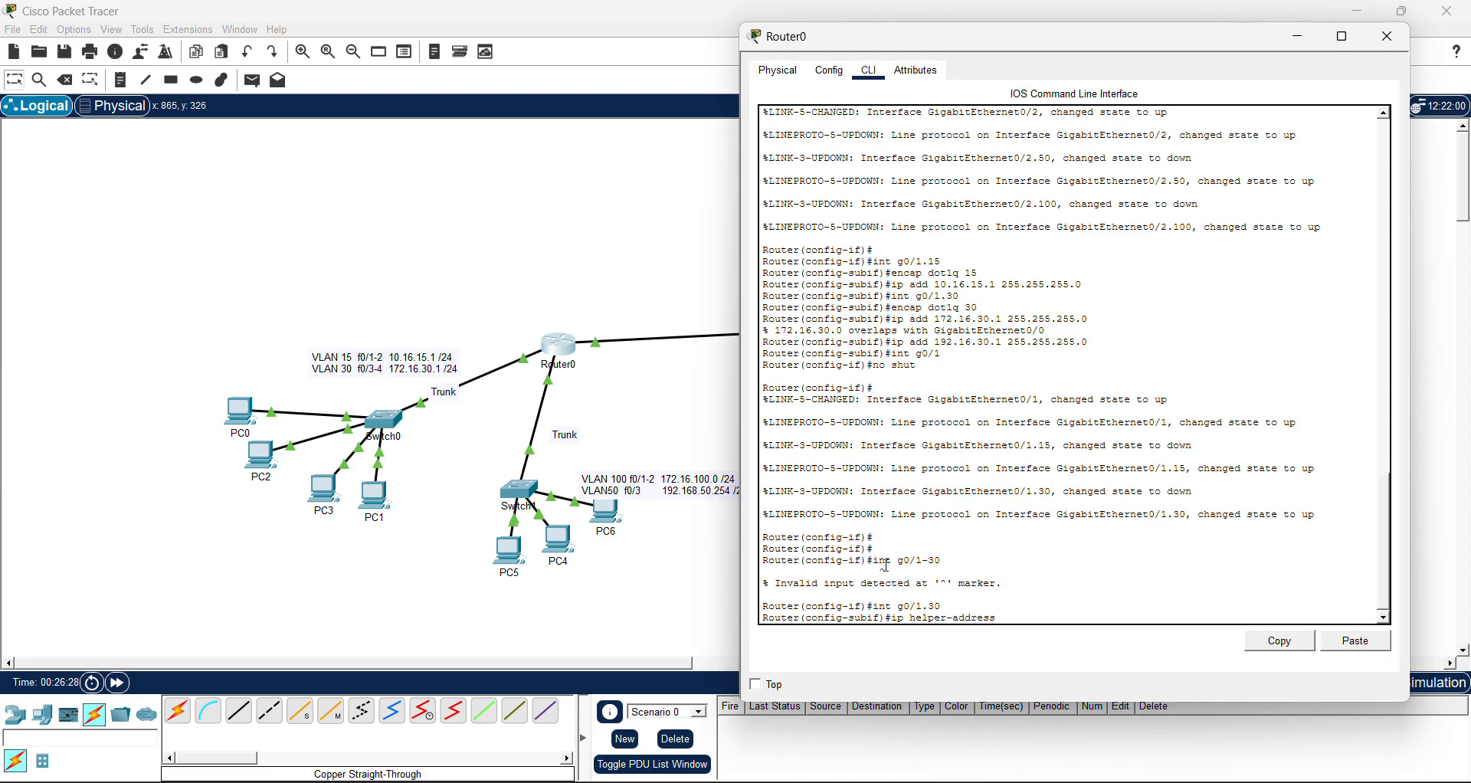
text(172.16.100.100)
key(Return)
Switch to subinterface g0/1.15 on Router0 and set its DHCP helper address to 172.16.100.100
key(Up)
key(Up)
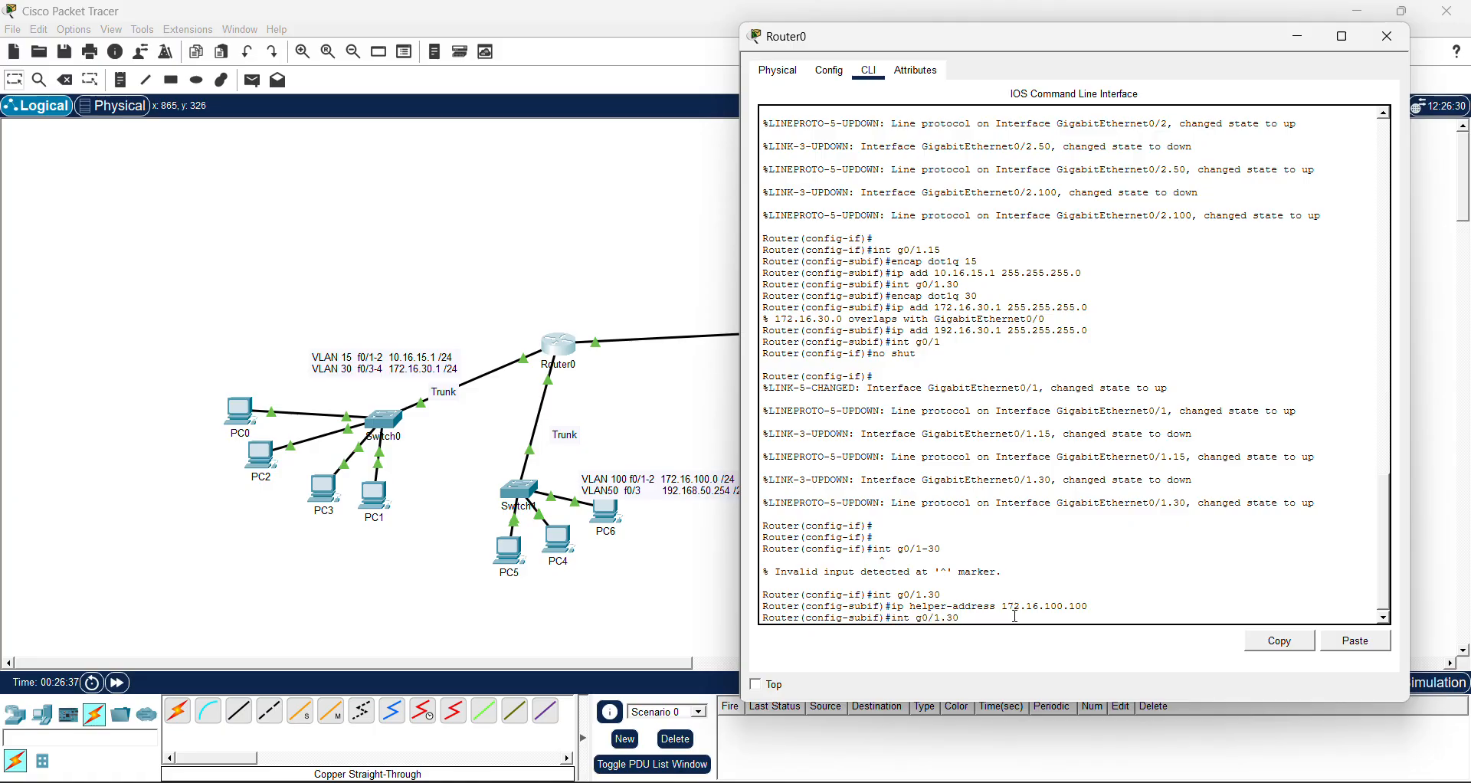
key(BackSpace)
key(BackSpace)
text(15)
key(Return)
key(Up)
key(Up)
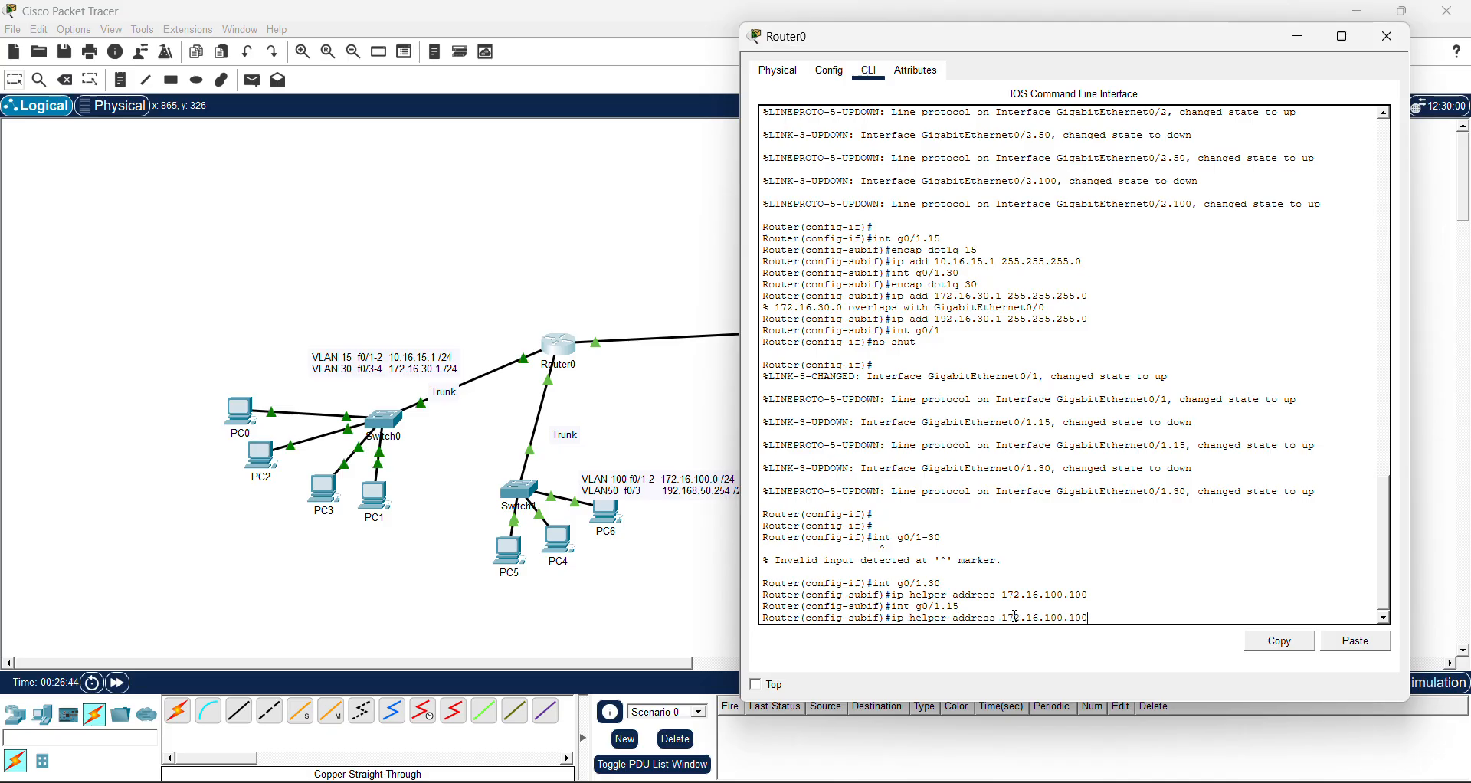
key(Return)
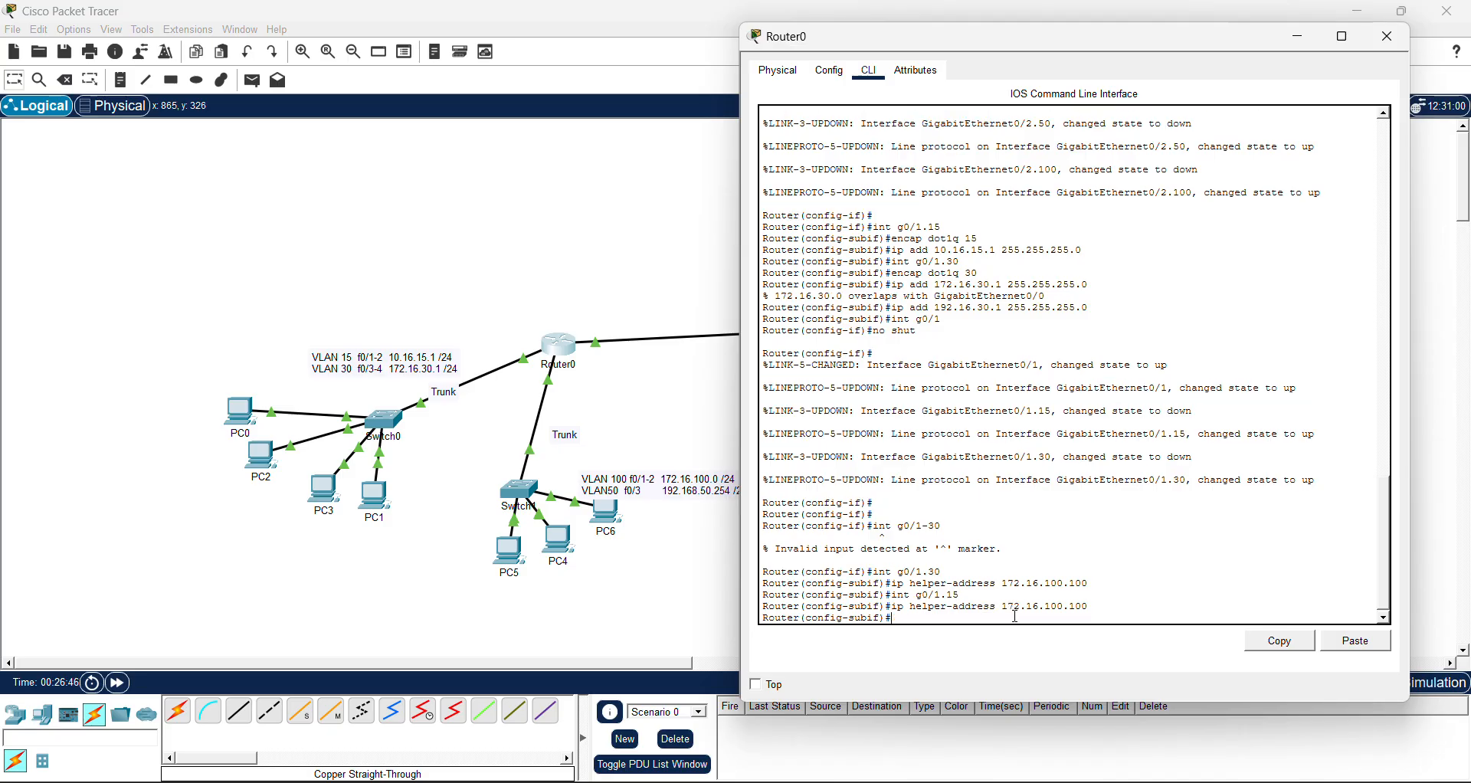
Switch to subinterface g0/2.100 on Router0 and set its DHCP helper address to 172.16.100.100
text(int g0/2.100)
key(Return)
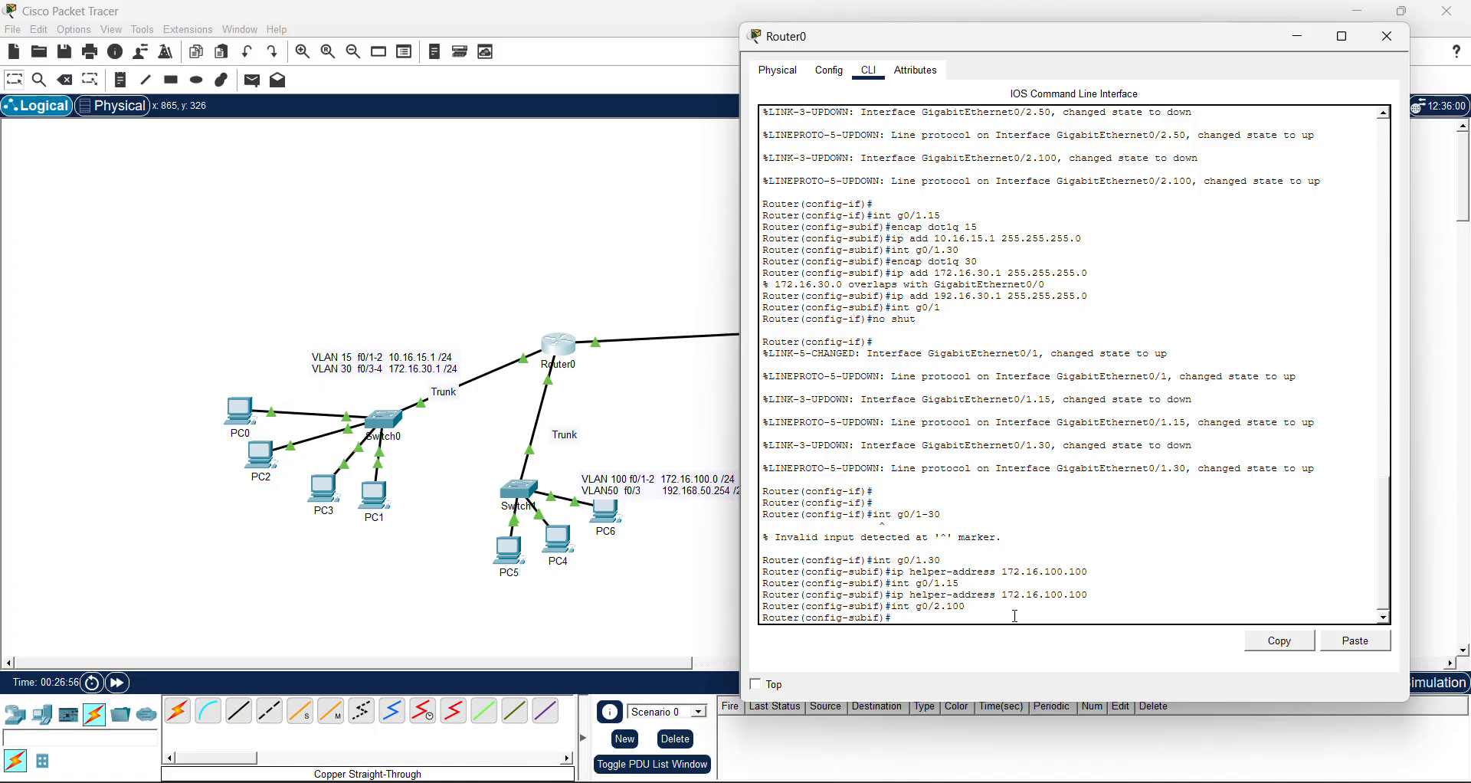
key(Up)
key(Up)
key(Return)
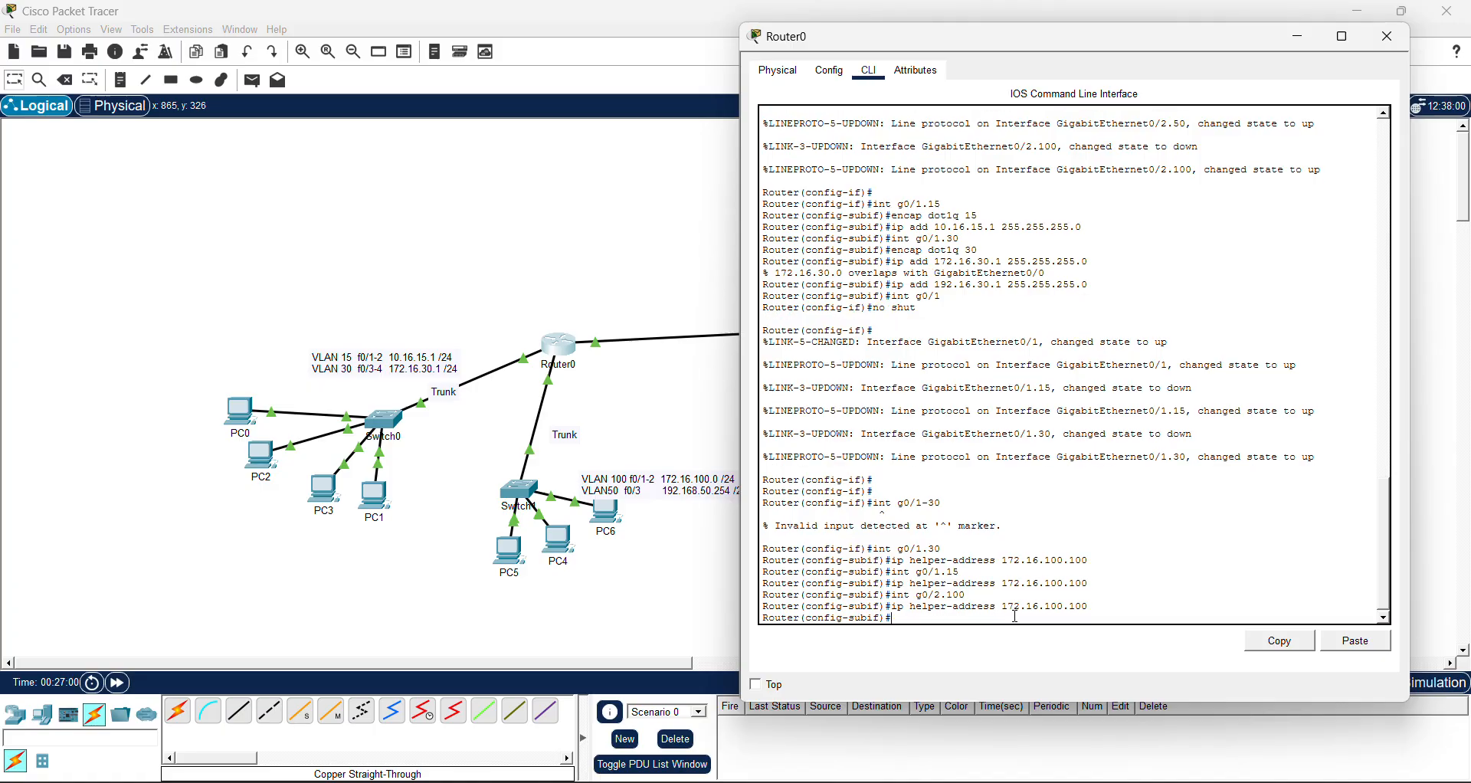
Switch to subinterface g0/2.50 on Router0 and set its DHCP helper address to 172.16.100.100
key(Up)
key(Up)
key(BackSpace)
key(BackSpace)
key(BackSpace)
text(50)
key(Return)
key(Up)
key(Up)
key(Return)
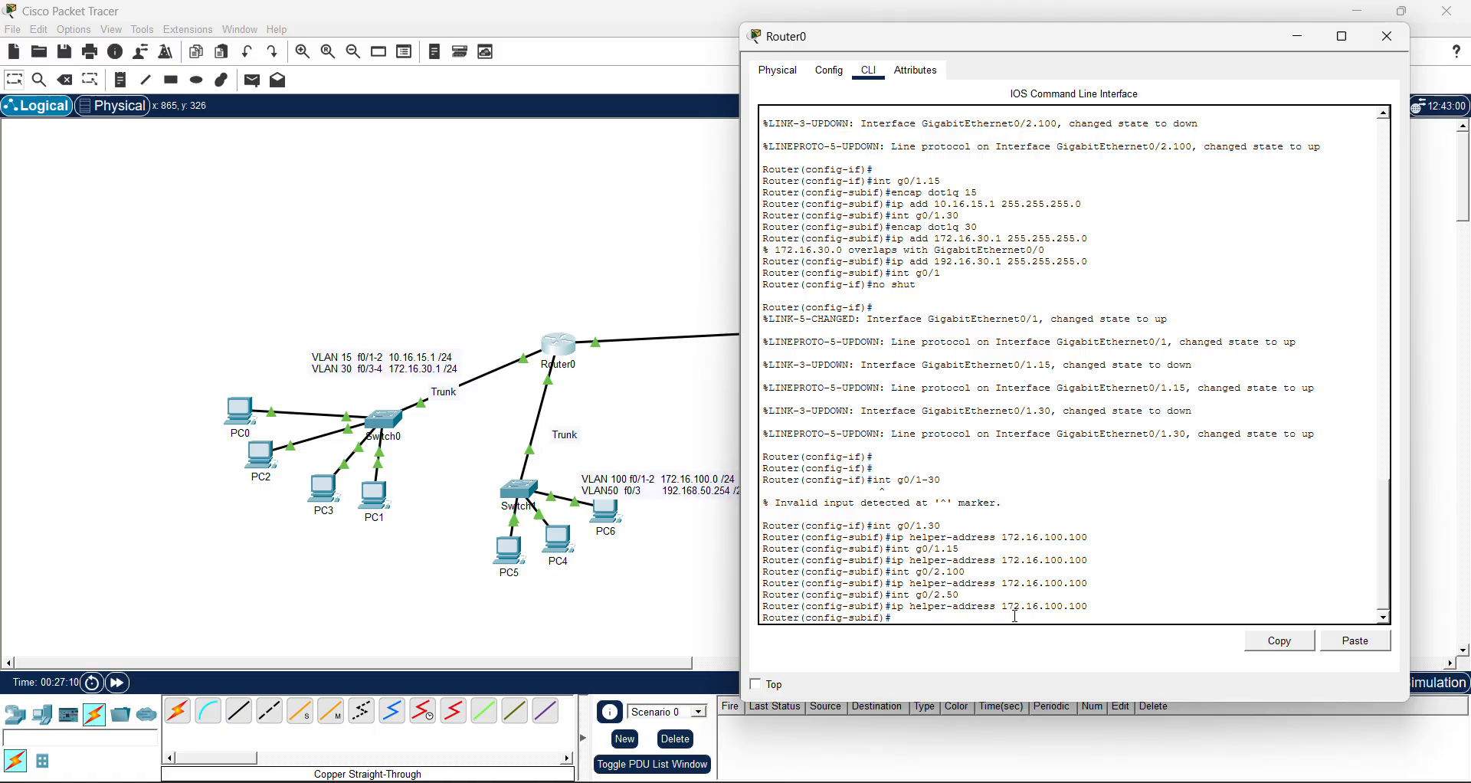
Show Router0's running configuration and review the IP and helper addresses of its interfaces and subinterfaces
text(do sh ru)
key(space)
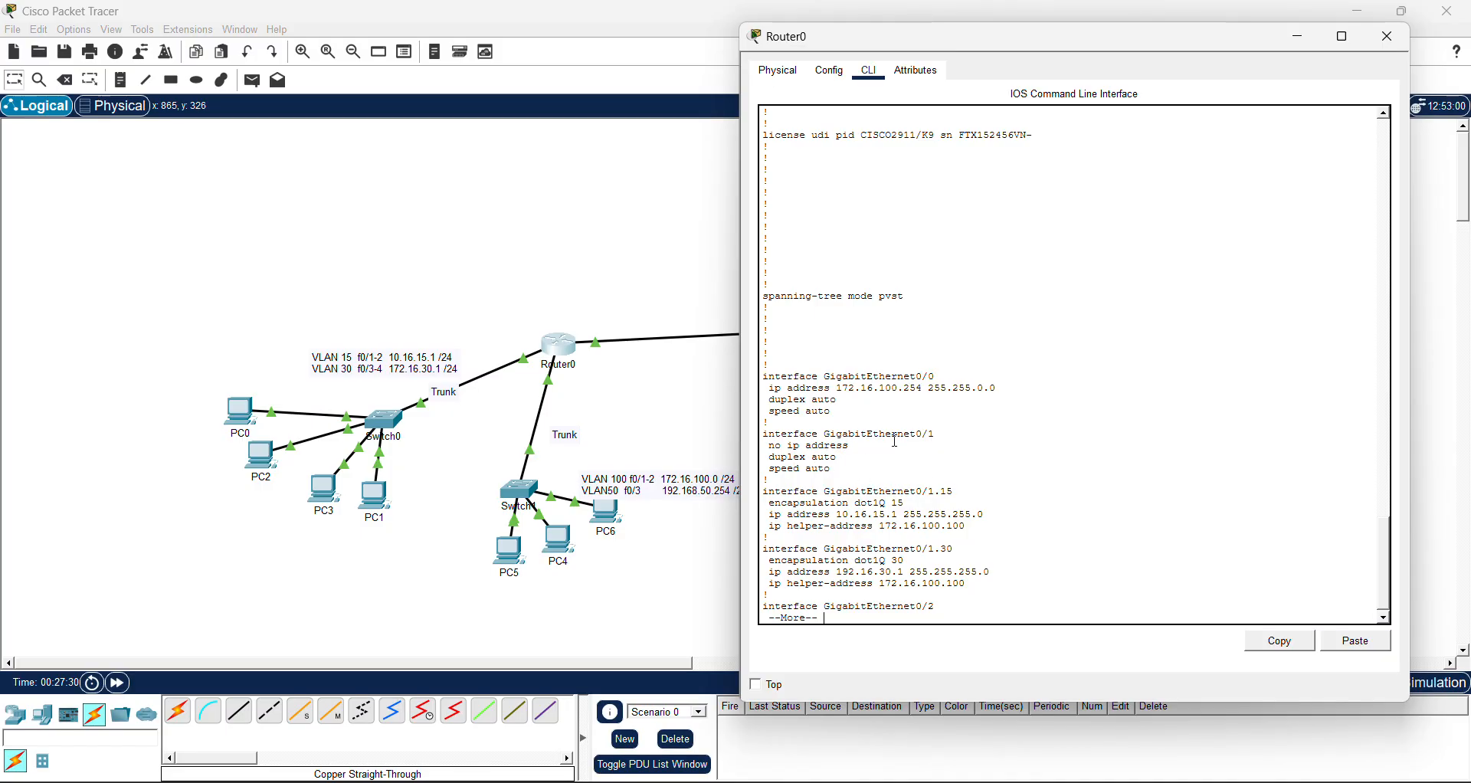
key(space)
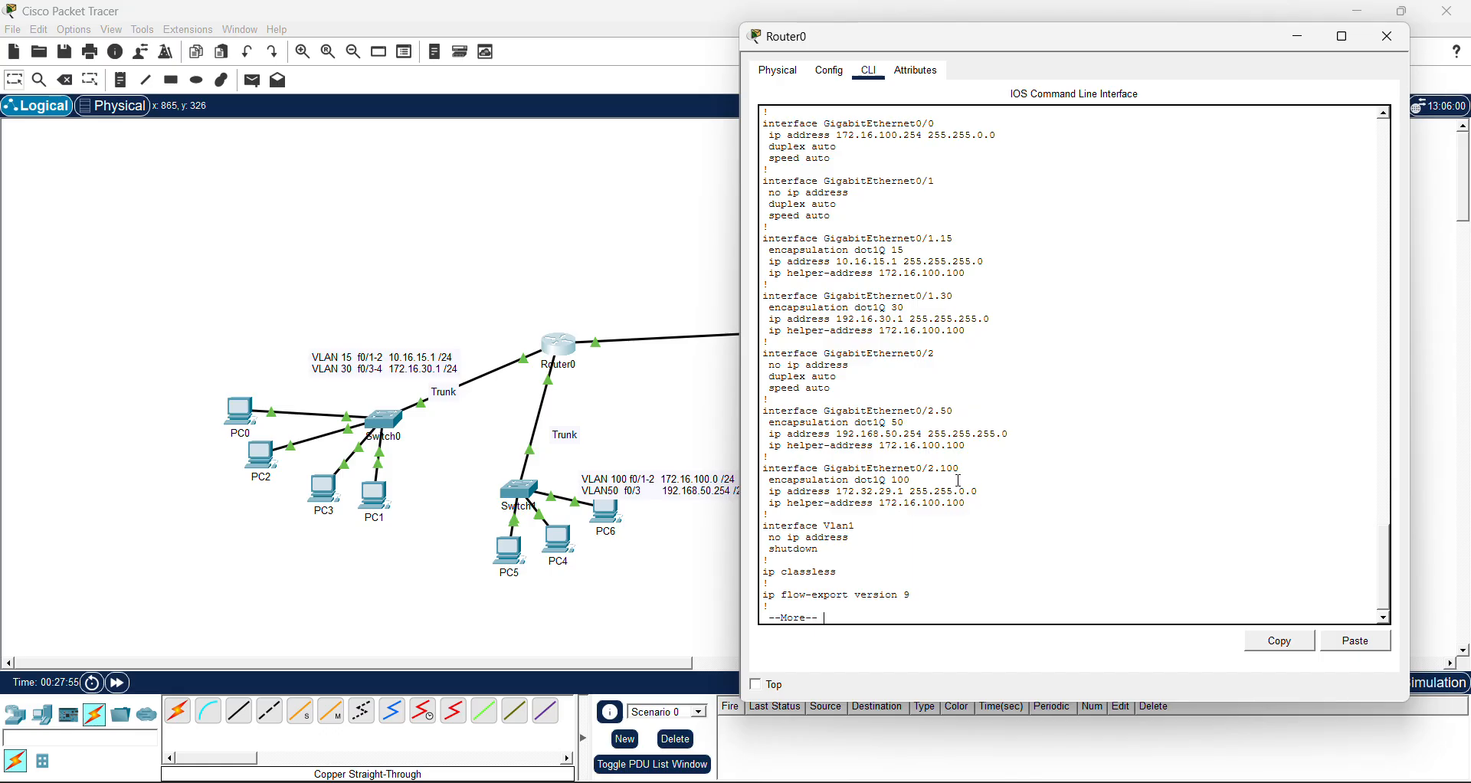
click(689, 431)
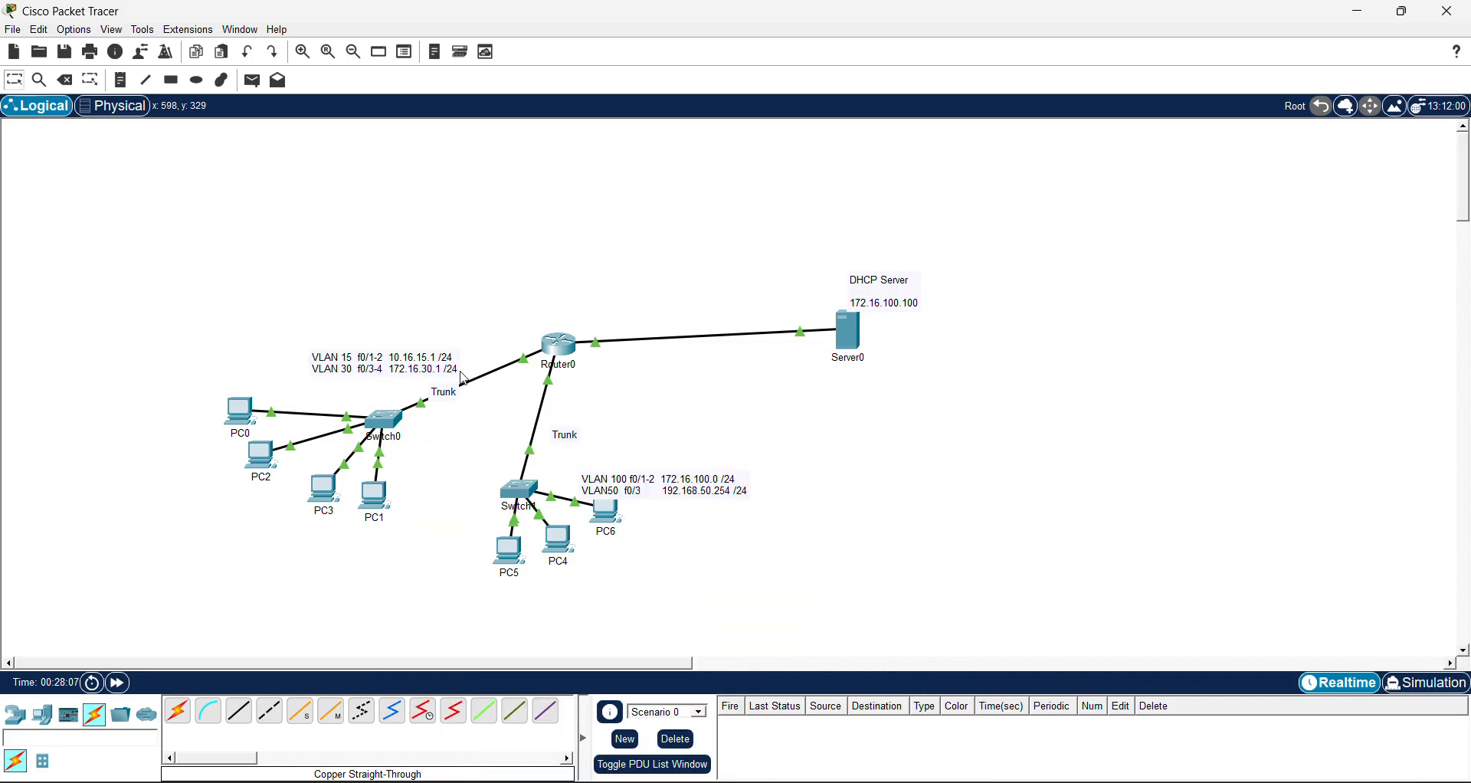
Enter global configuration mode on Switch0's command line and create VLANs 15 and 30
click(390, 421)
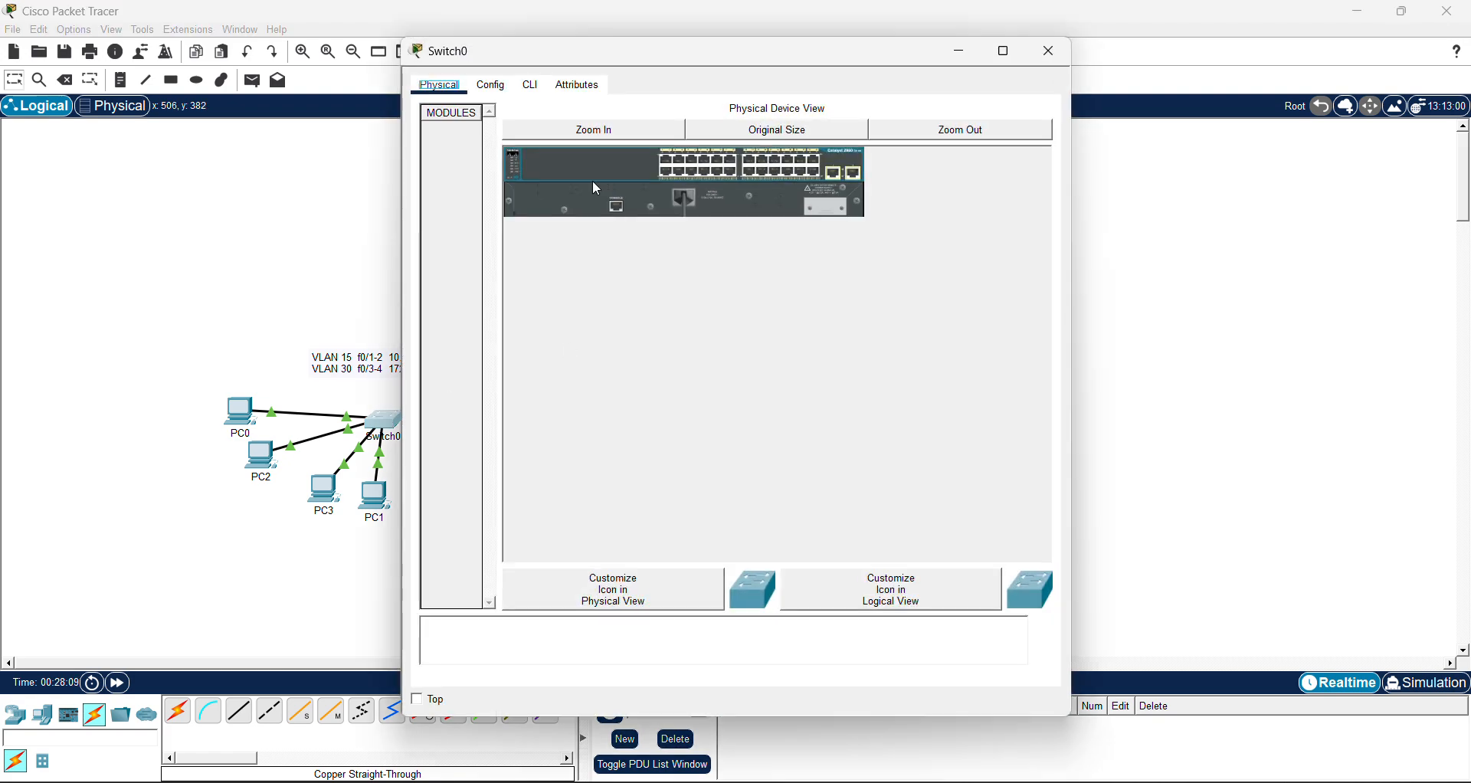
drag(877, 49, 1120, 99)
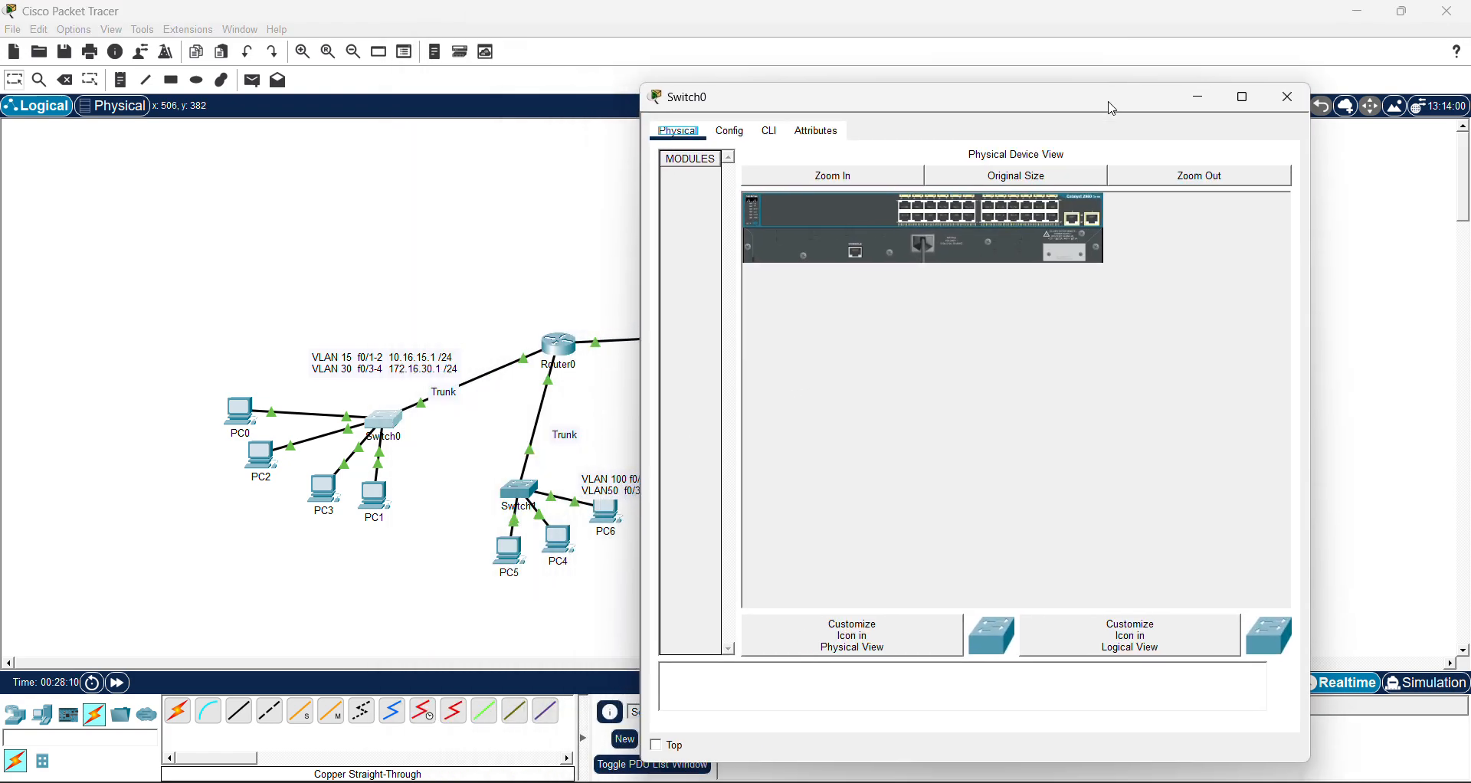
click(769, 131)
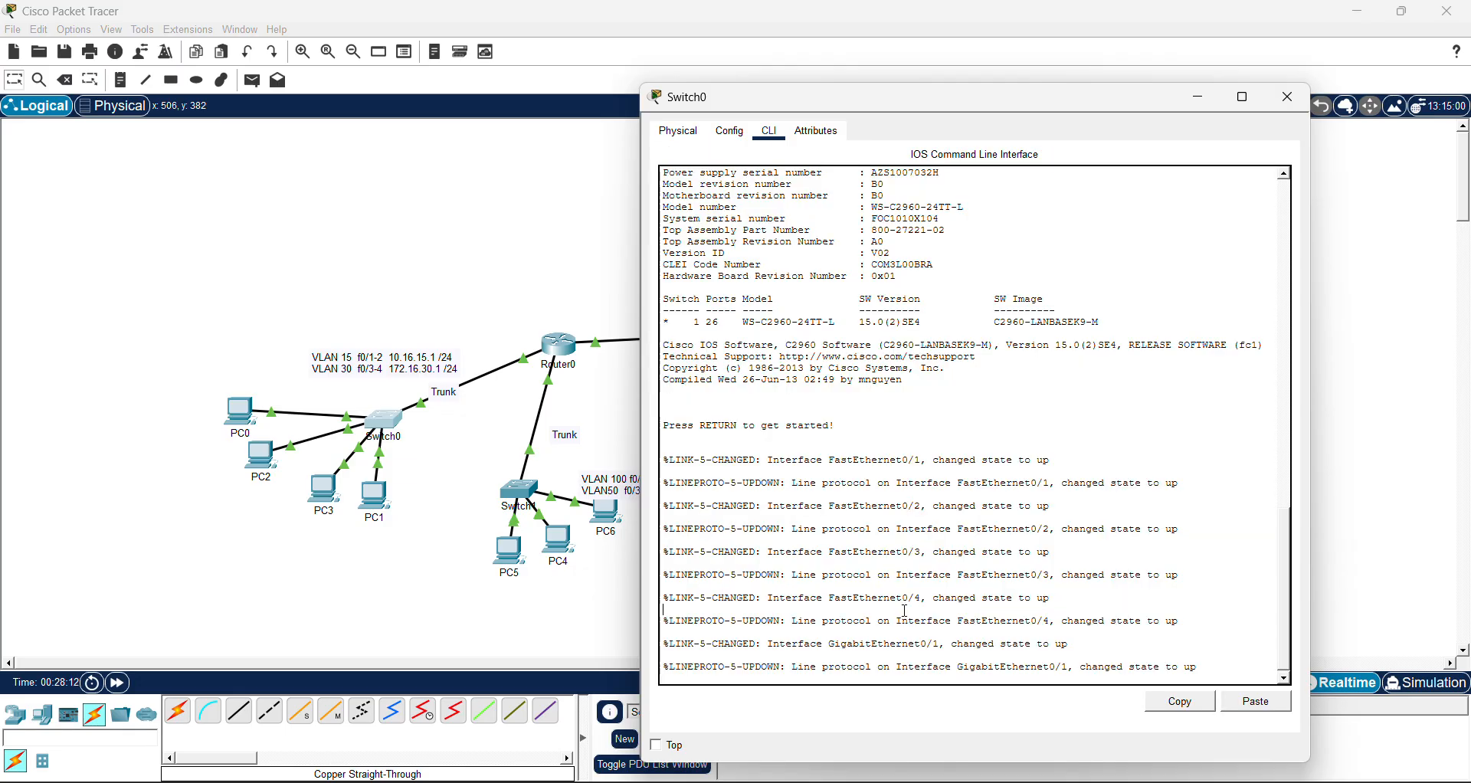
key(Return)
key(Return)
text(en)
key(Return)
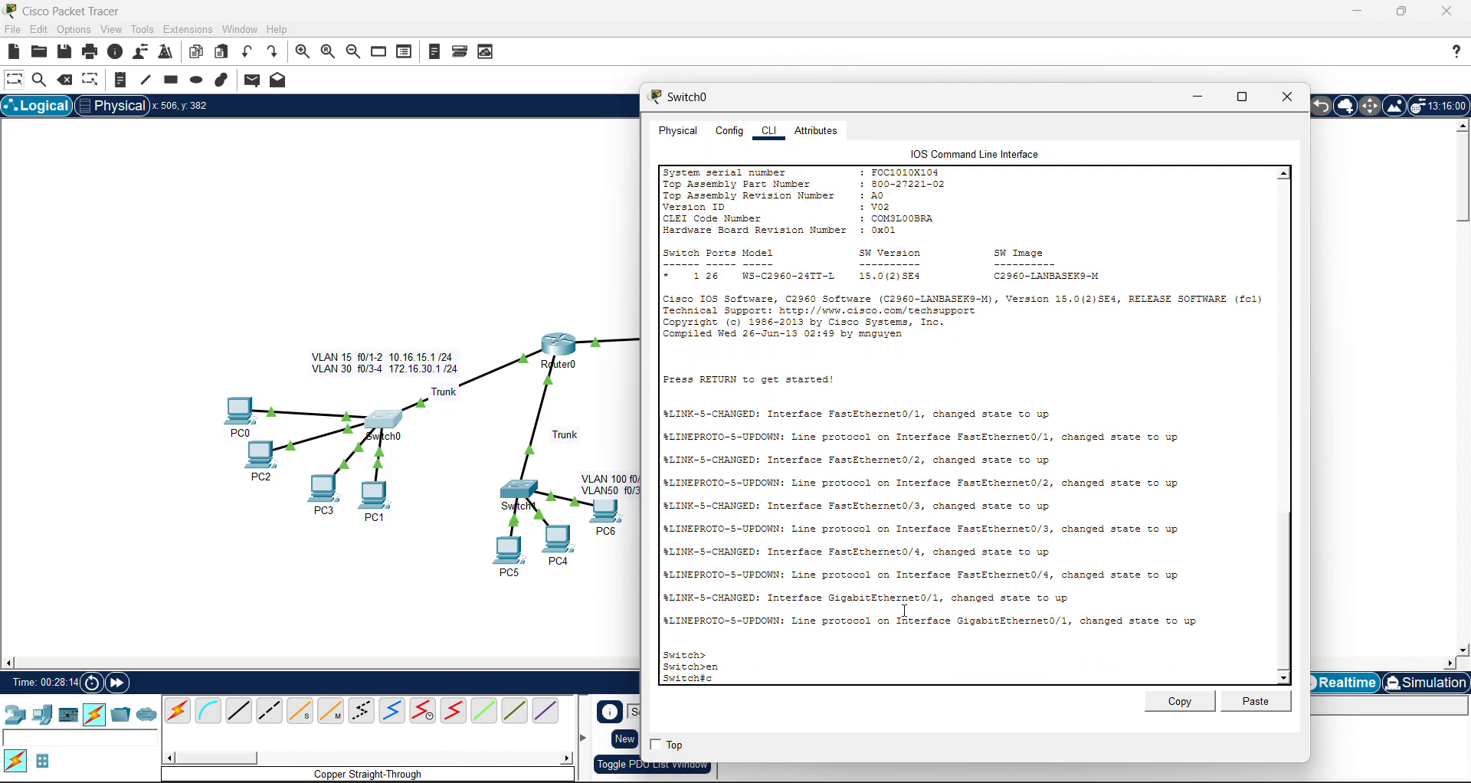
text(conf t)
key(Return)
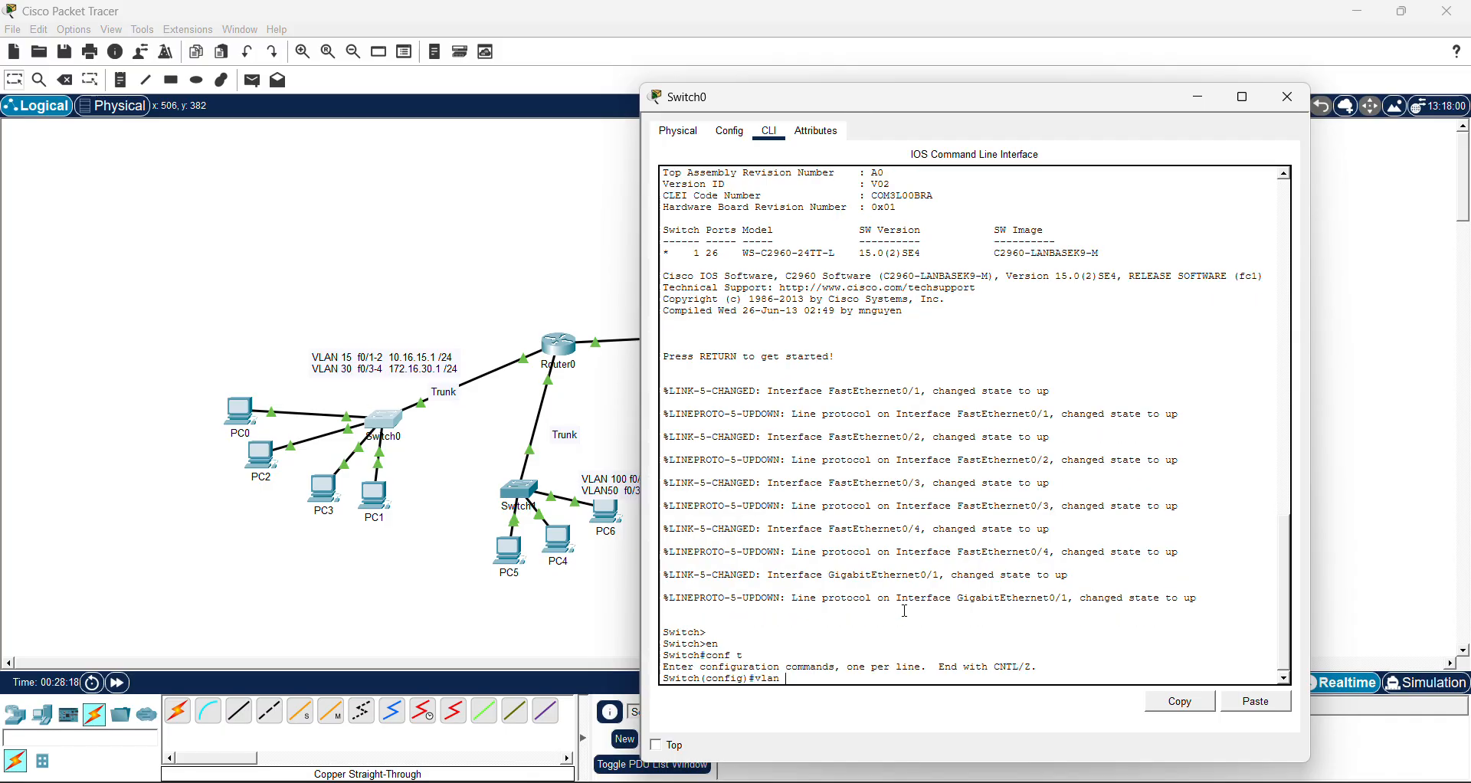
text(15)
key(Return)
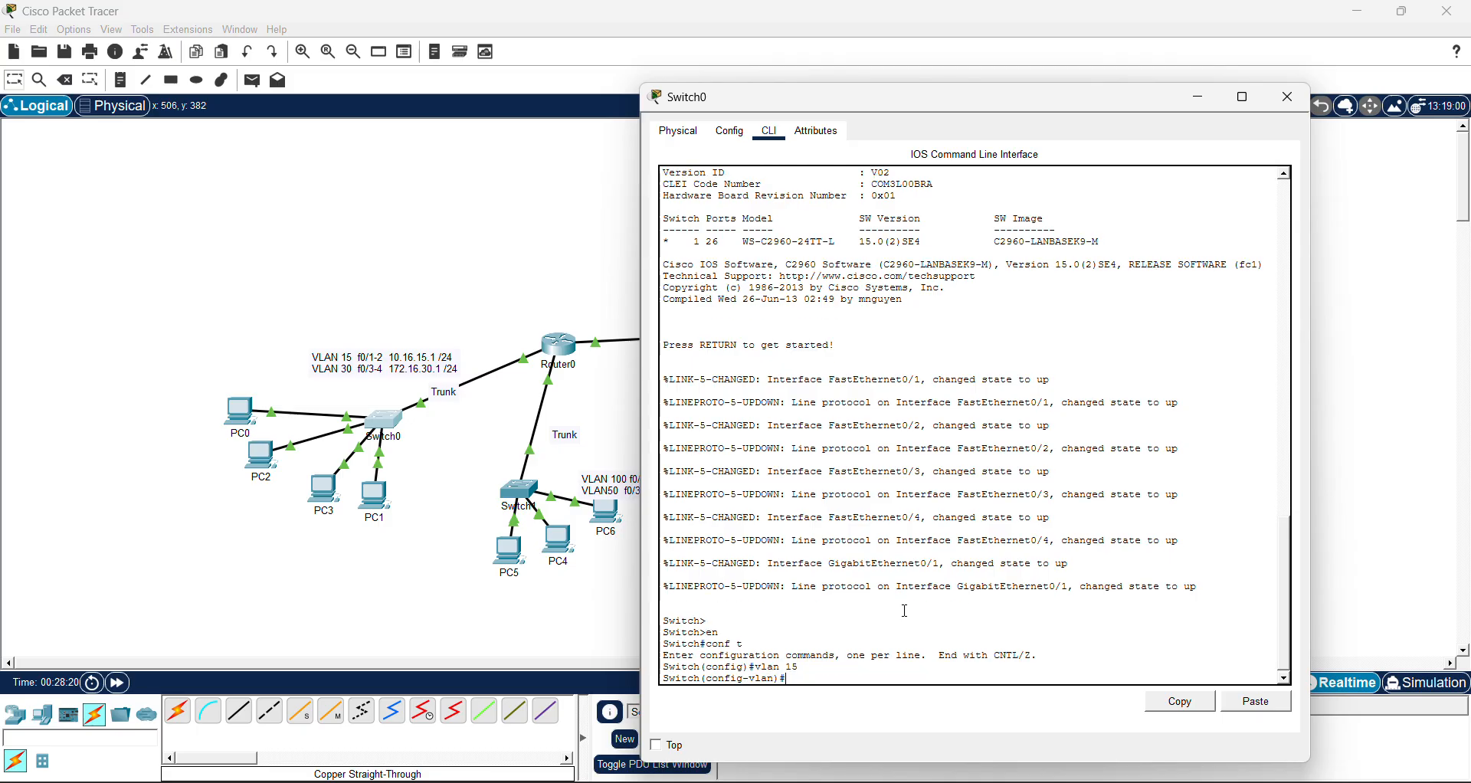
text(vlan 30)
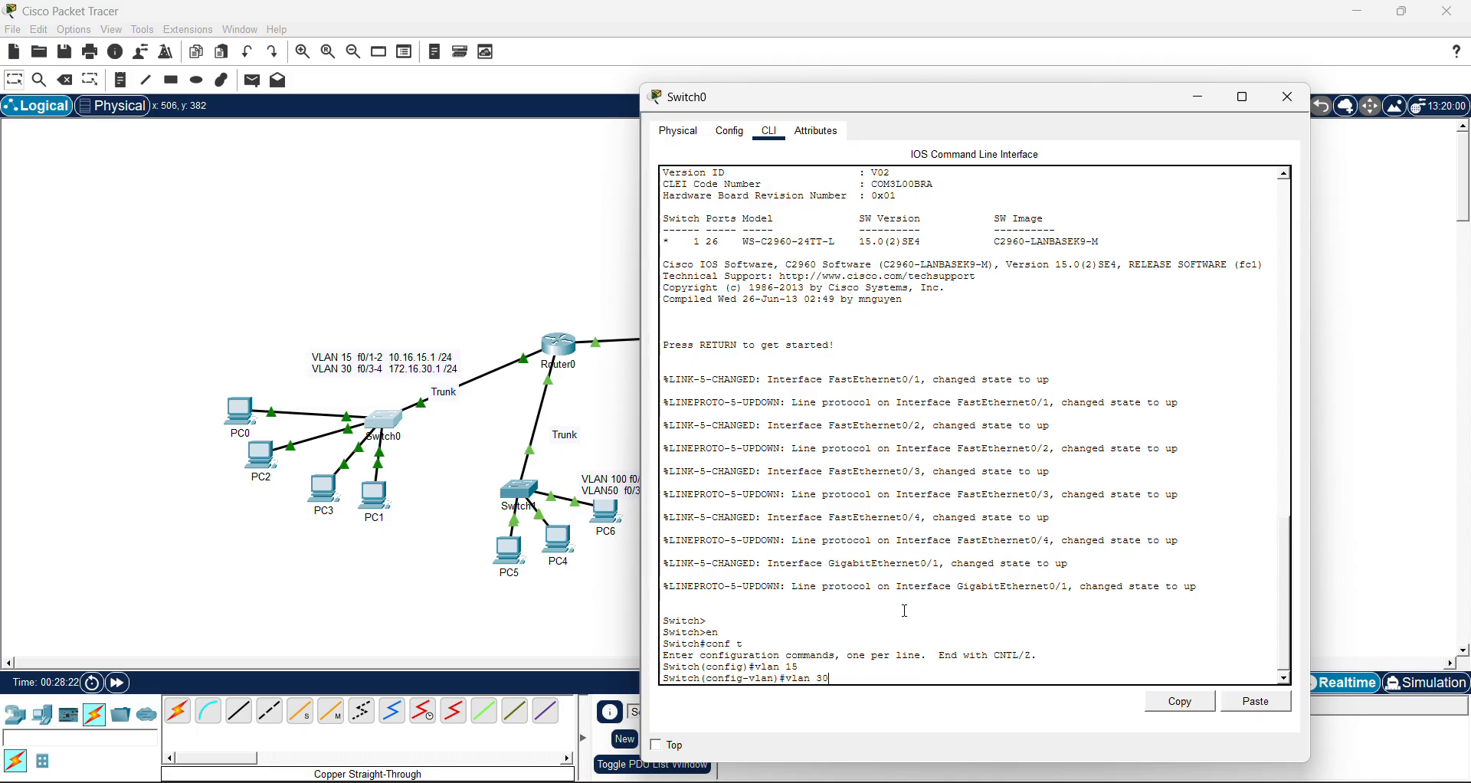
key(Return)
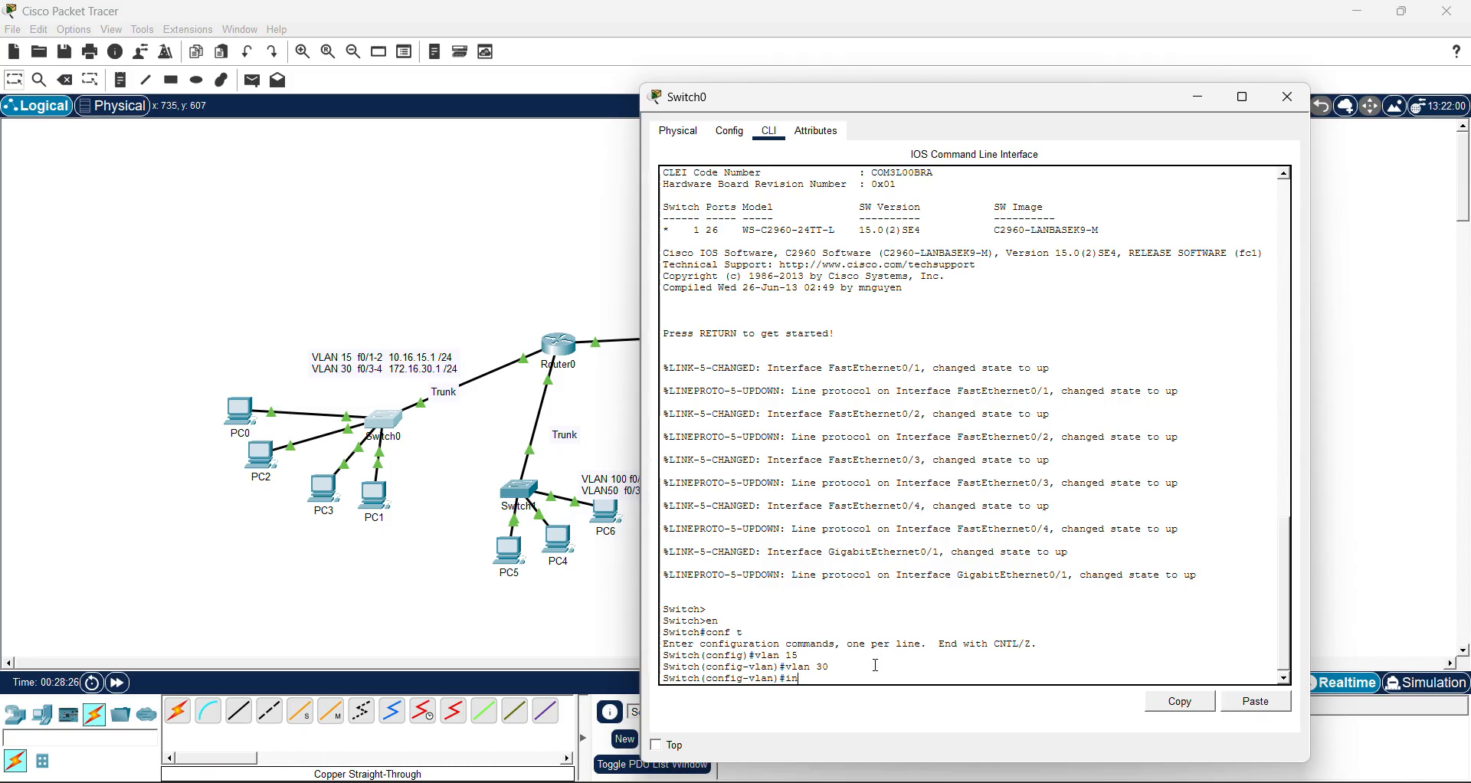
Set Switch0's interfaces f0/1-2 to access mode and assign them to VLAN 15
text(int range f0/)
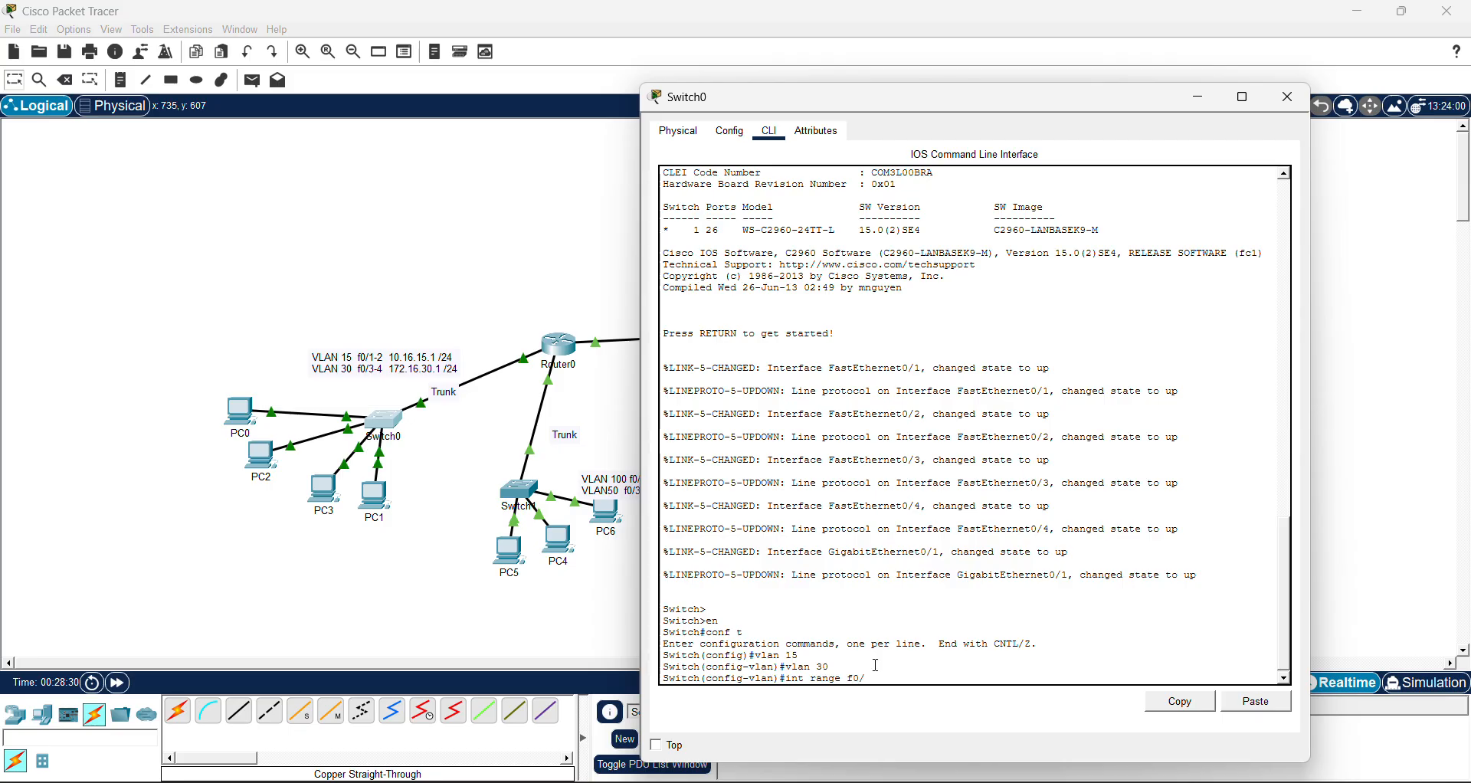
text(1-)
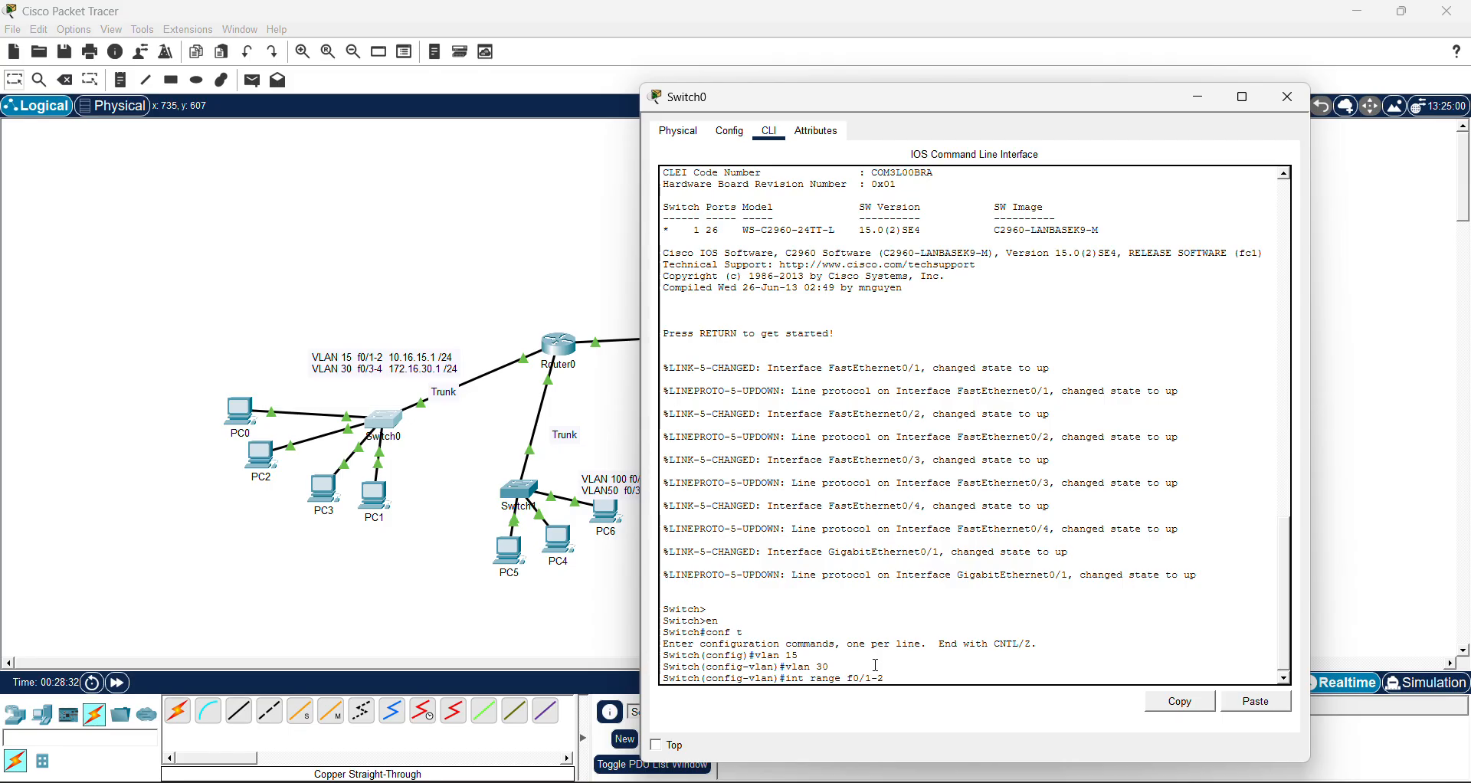
text(2)
key(Return)
text(swi)
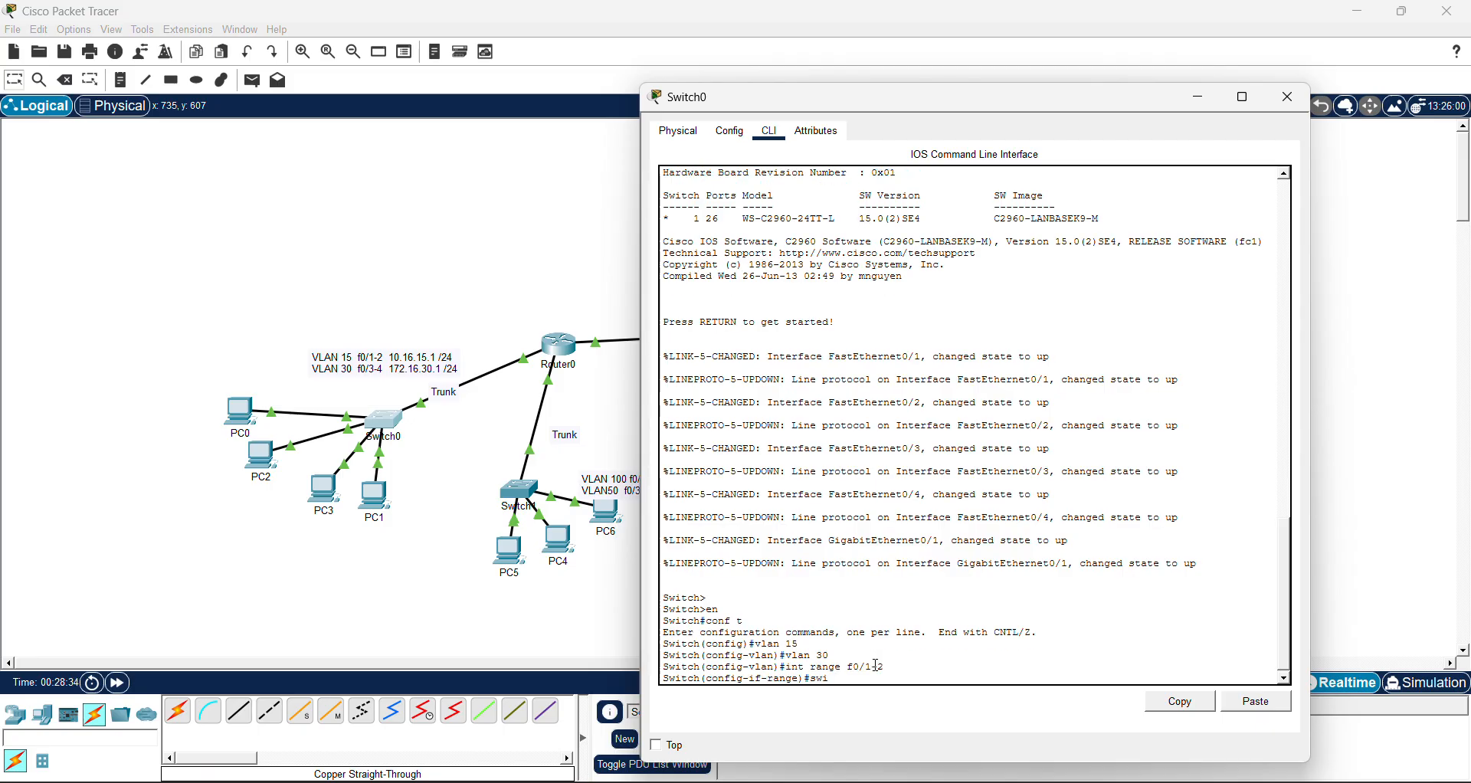
text(tchport )
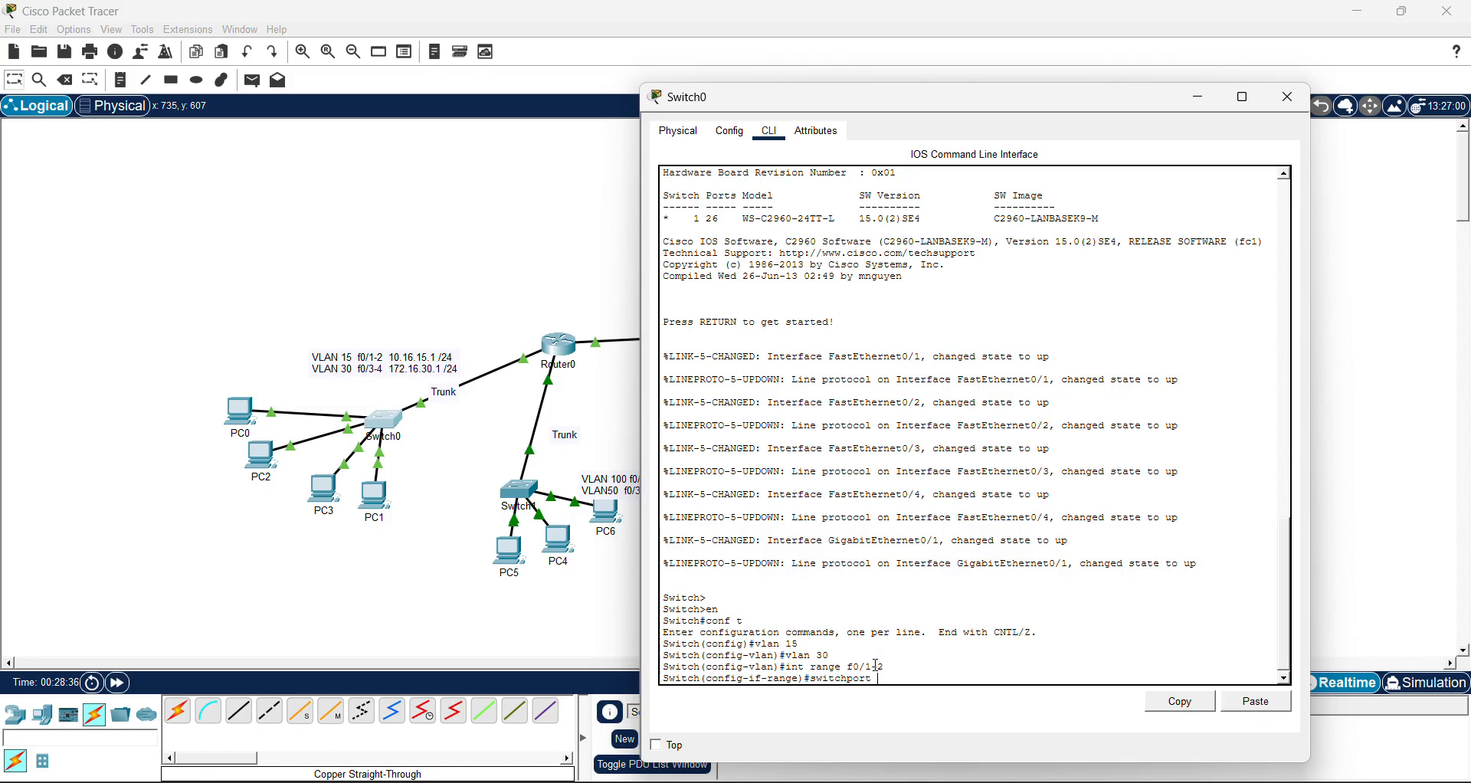
text(mode acces)
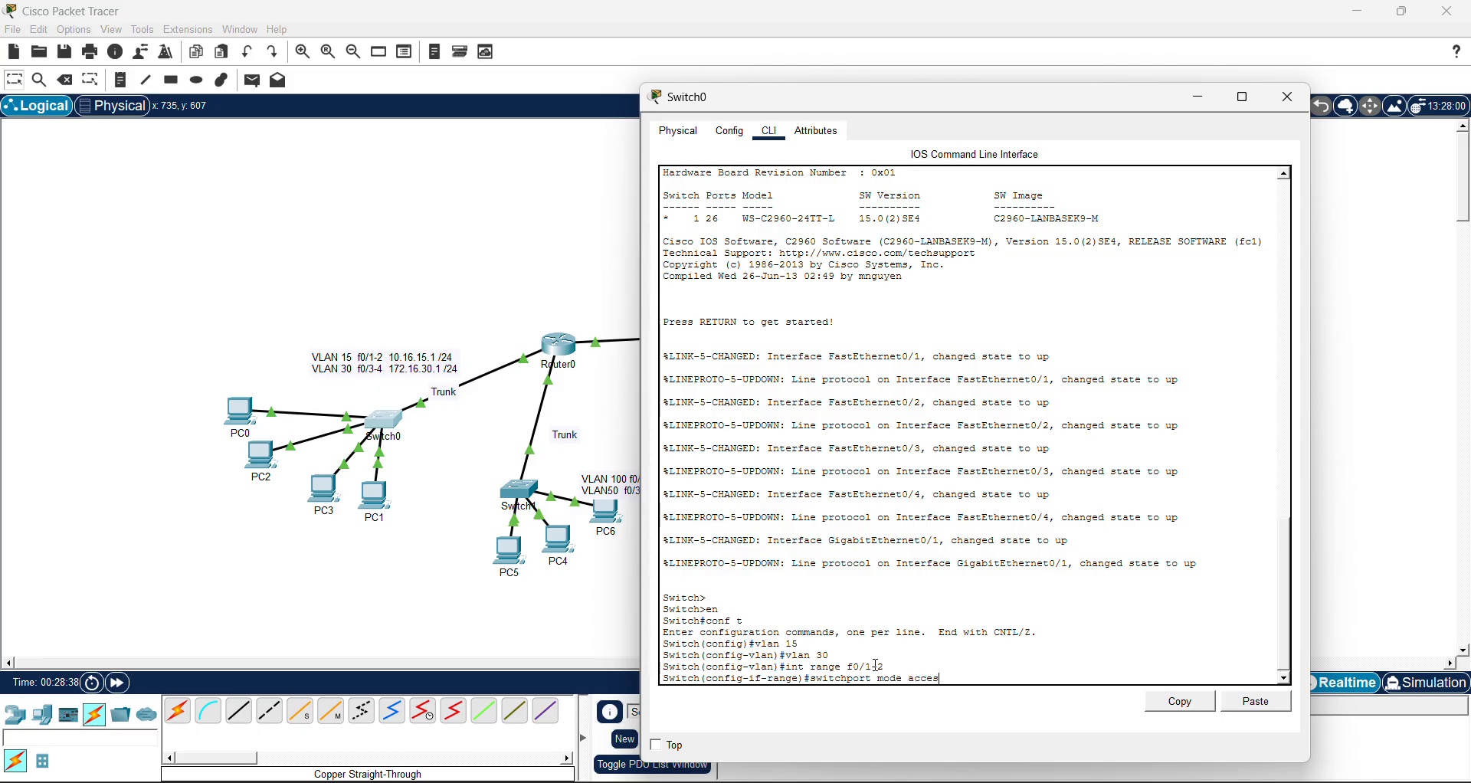
text(s)
key(Return)
text(sw)
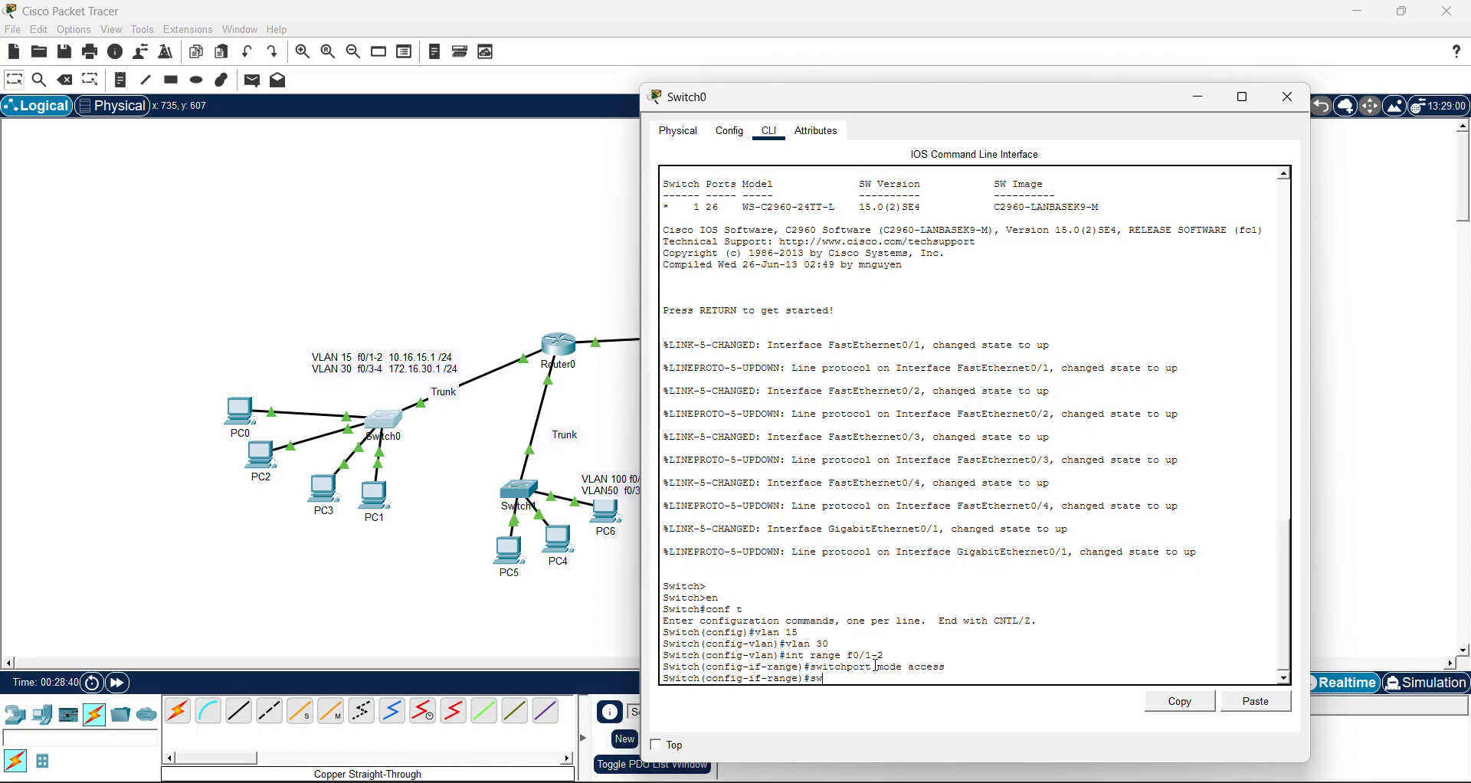
text(itchport access vlan )
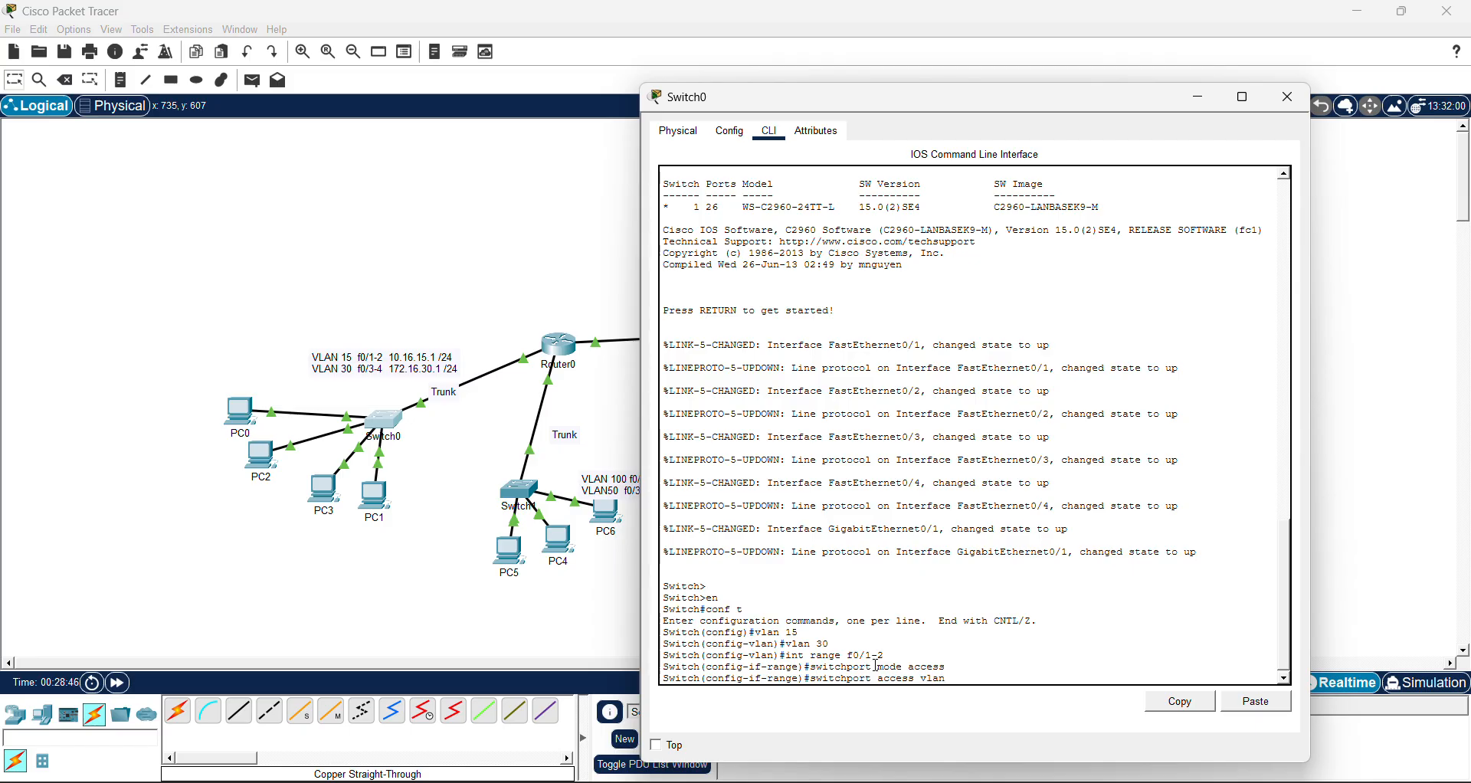
text(15)
key(Return)
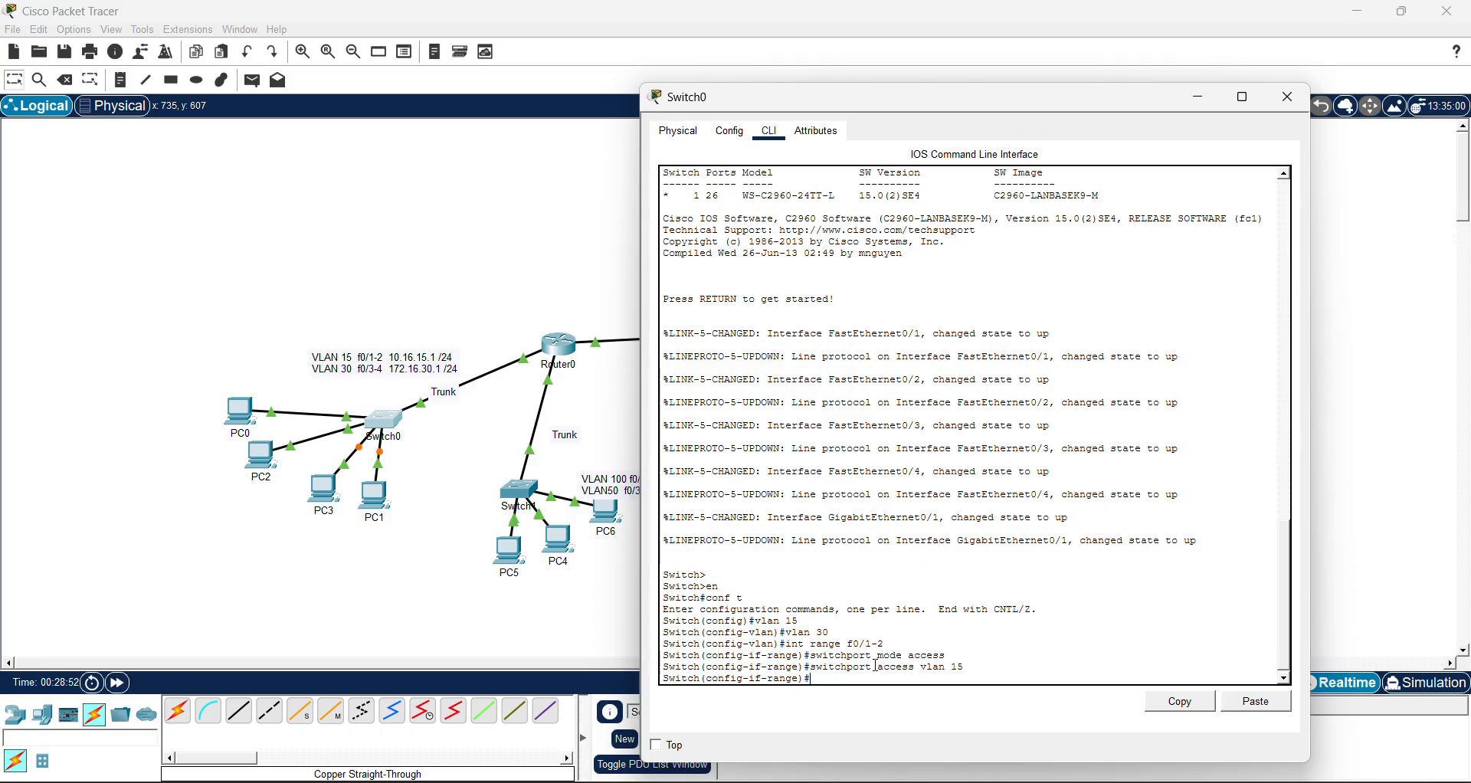
Set Switch0's interfaces f0/3-4 to access mode and assign them to VLAN 30
text(int range f0/3-4)
key(Return)
text(switc)
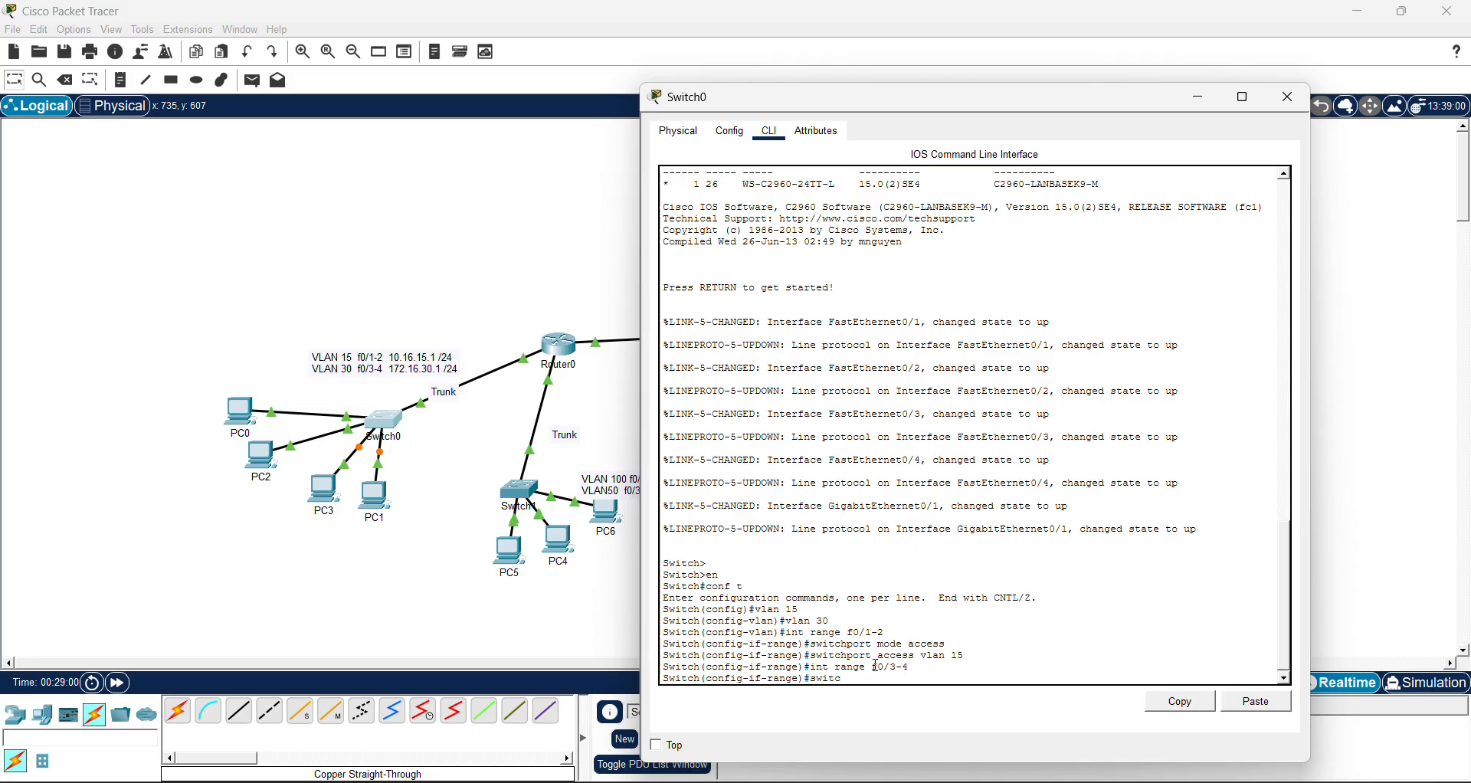
text(hport mode)
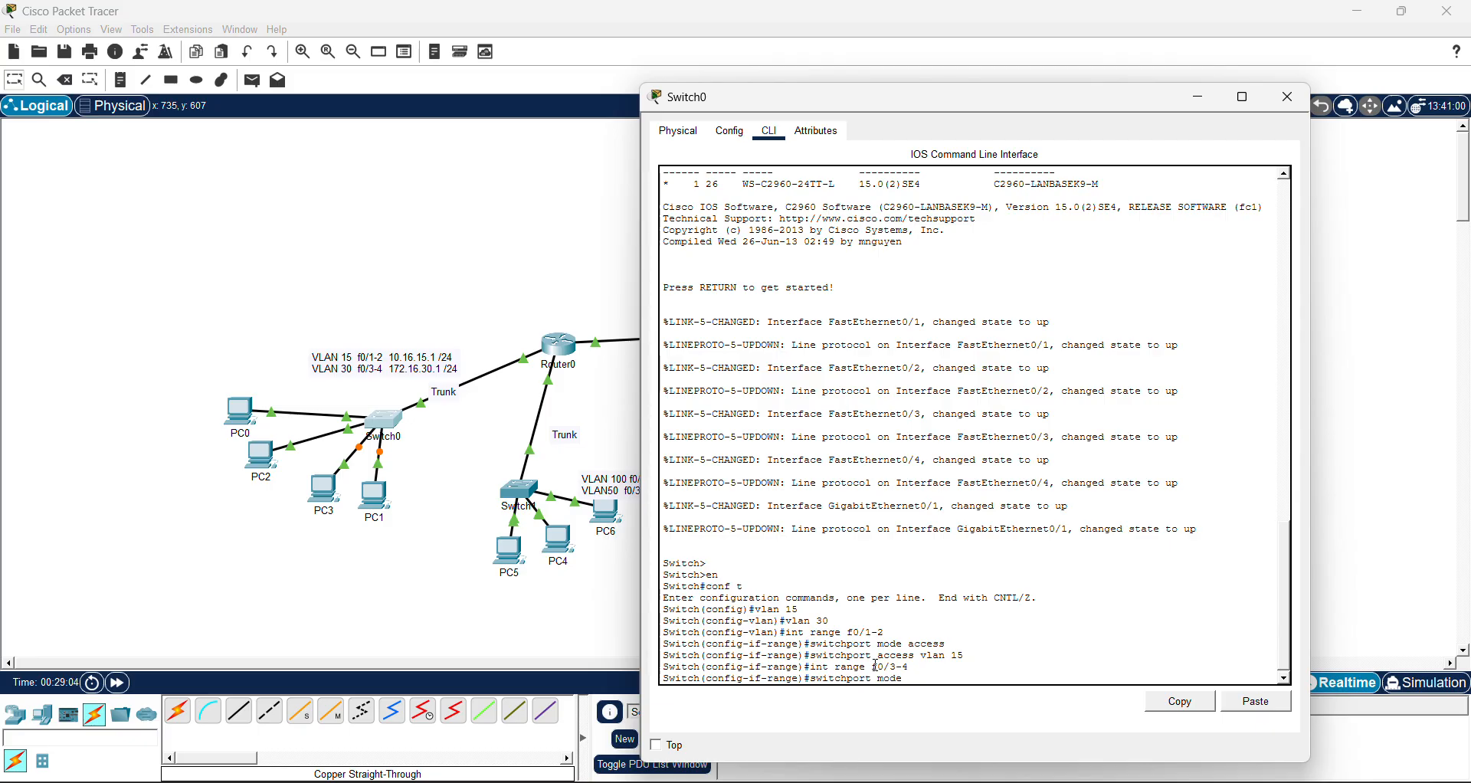
text( access)
key(Return)
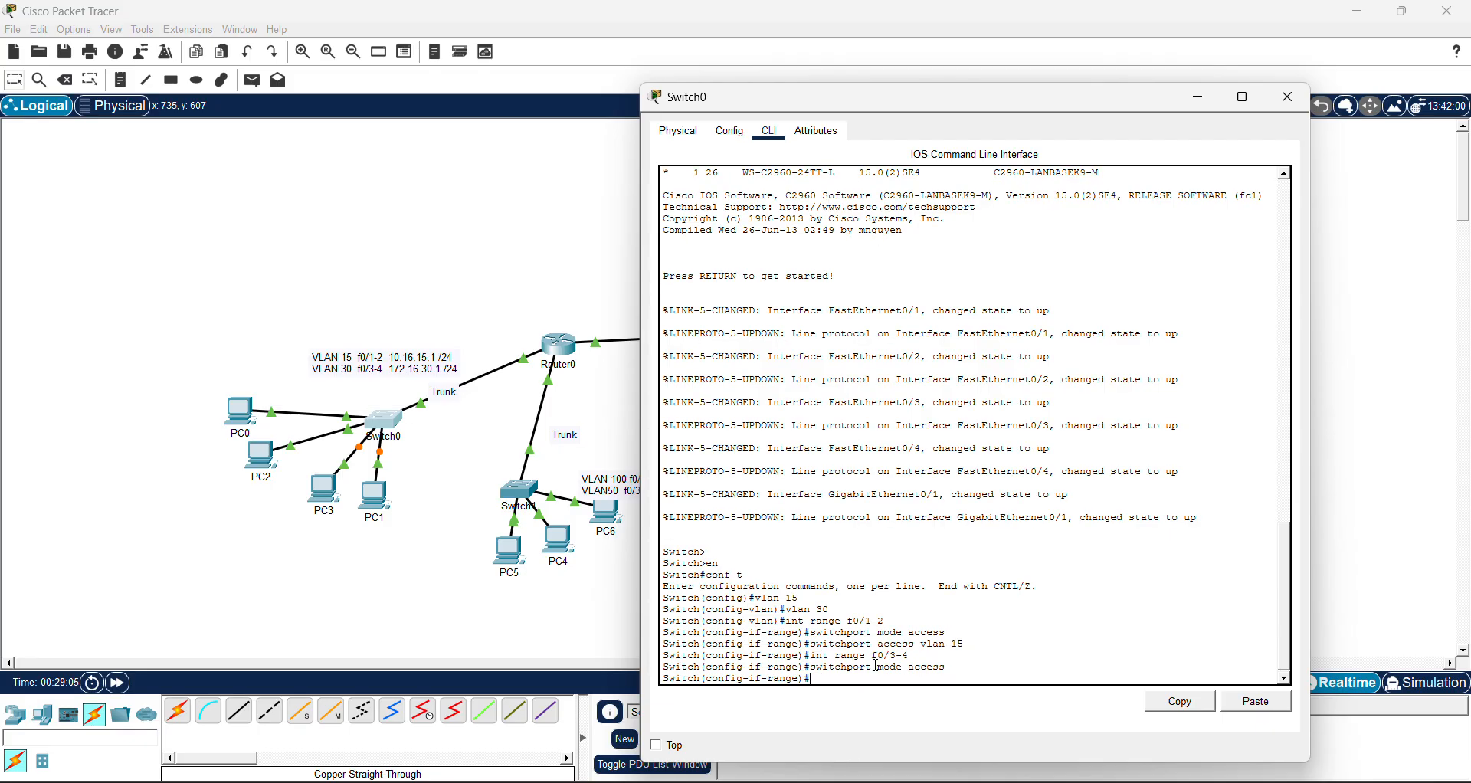
text(switchport accessv)
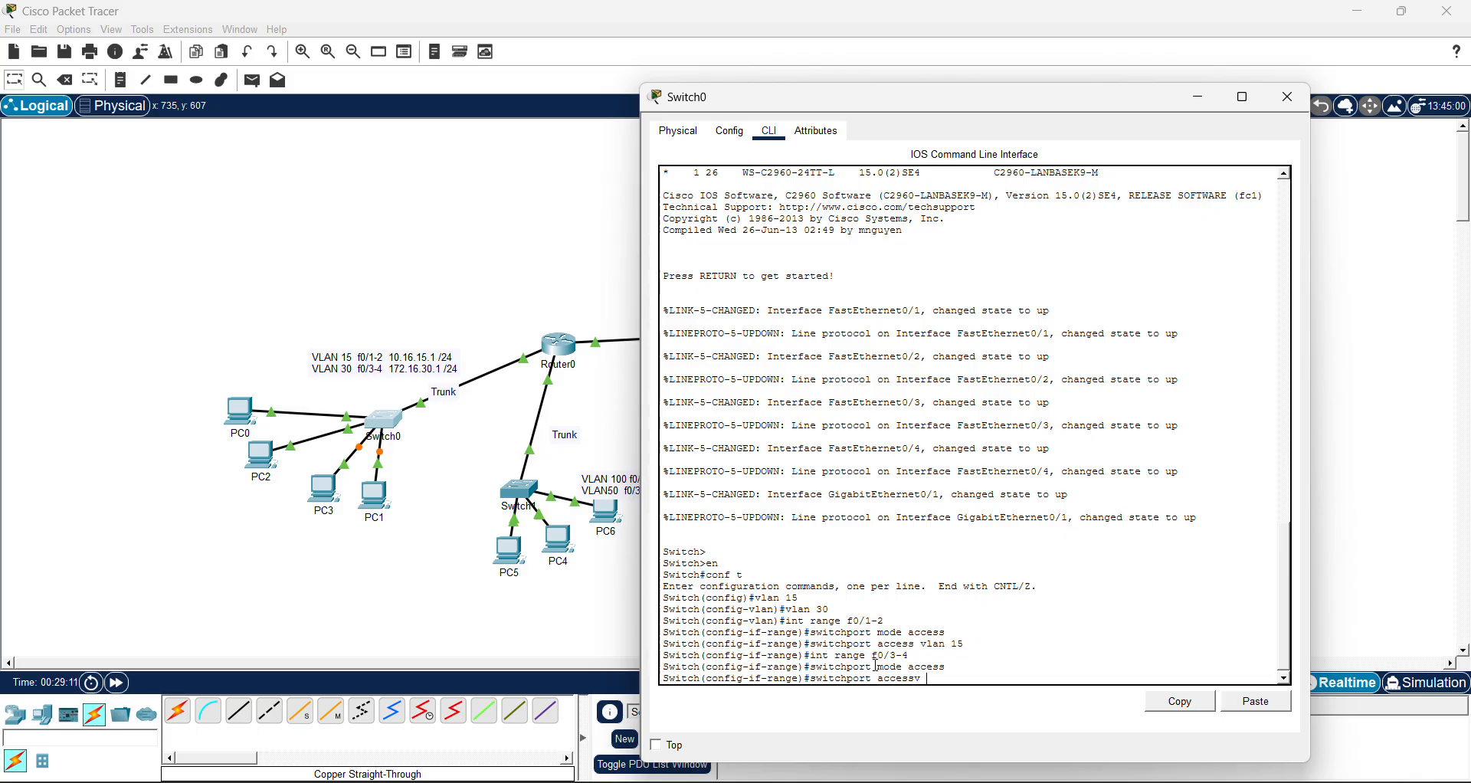
key(BackSpace)
text(0)
key(Return)
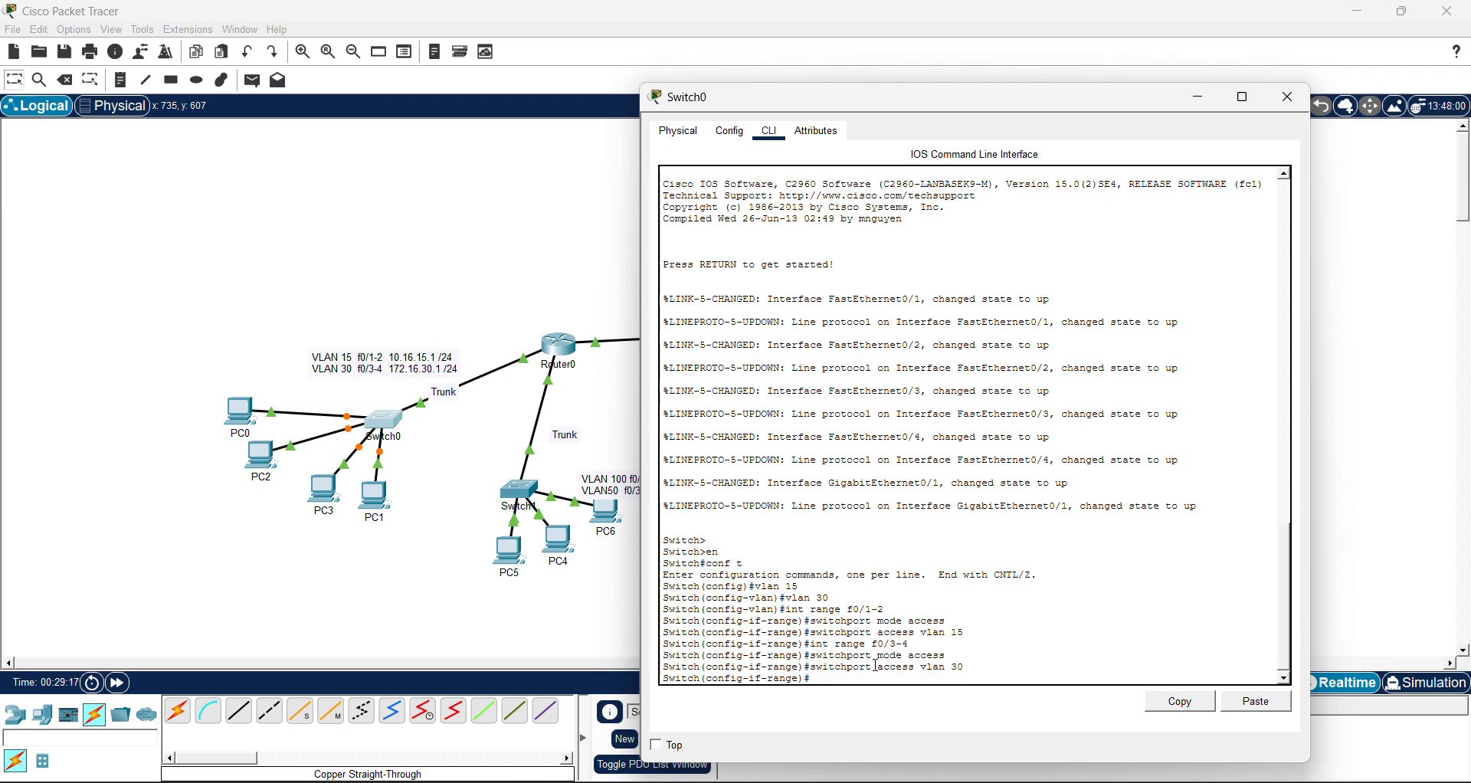
click(498, 627)
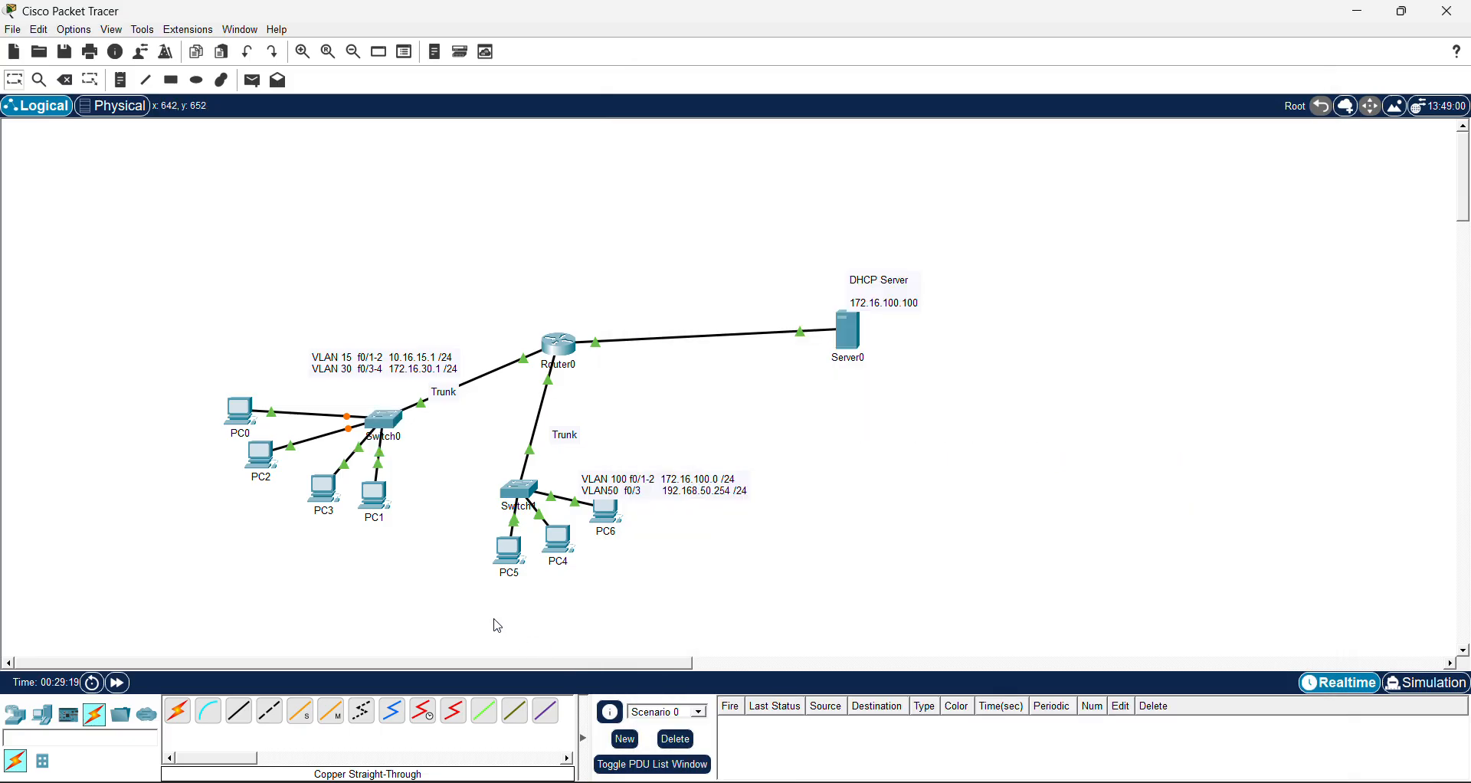
Fast-forward the simulation time and set Switch0's interface g0/1 to trunk mode
click(117, 683)
click(117, 683)
click(382, 429)
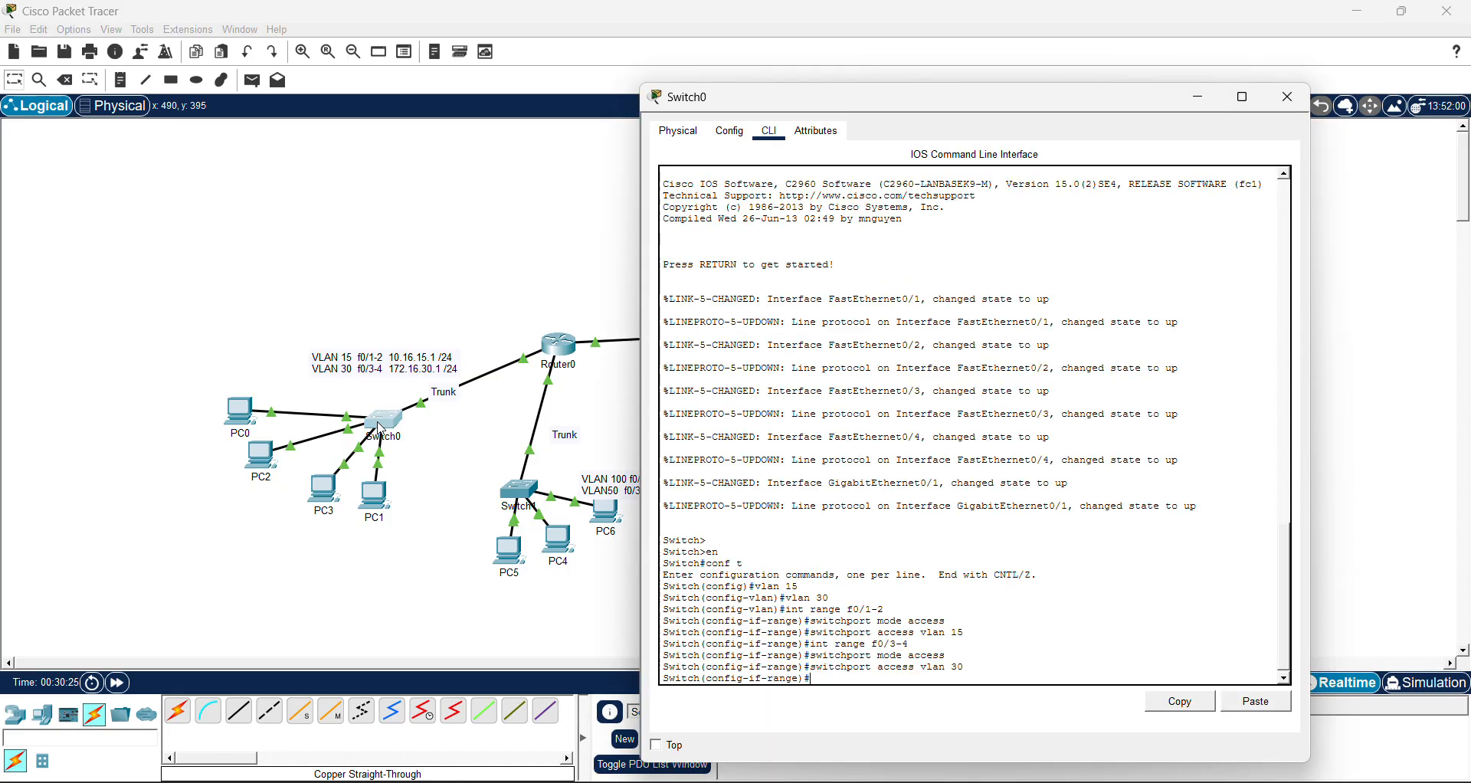
click(455, 418)
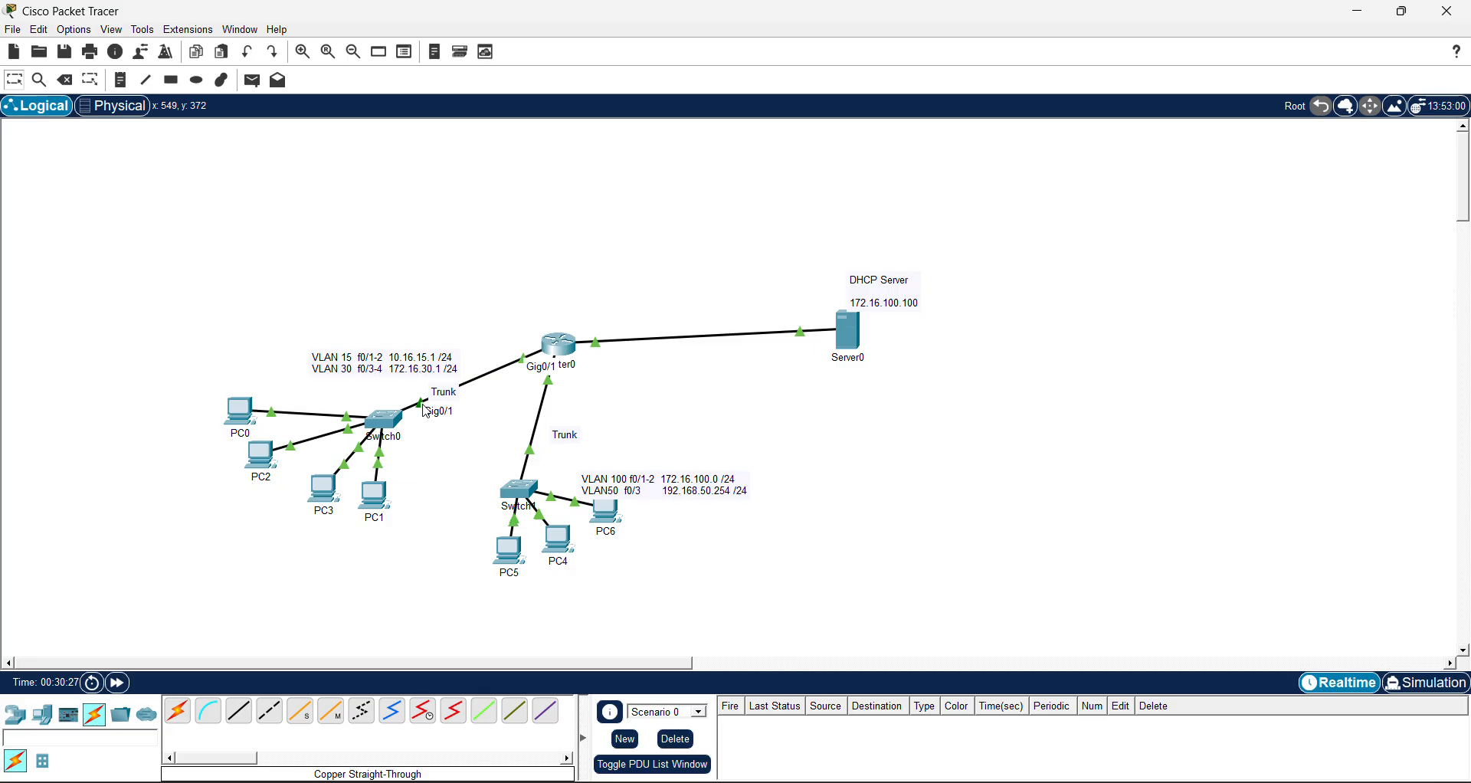
click(383, 422)
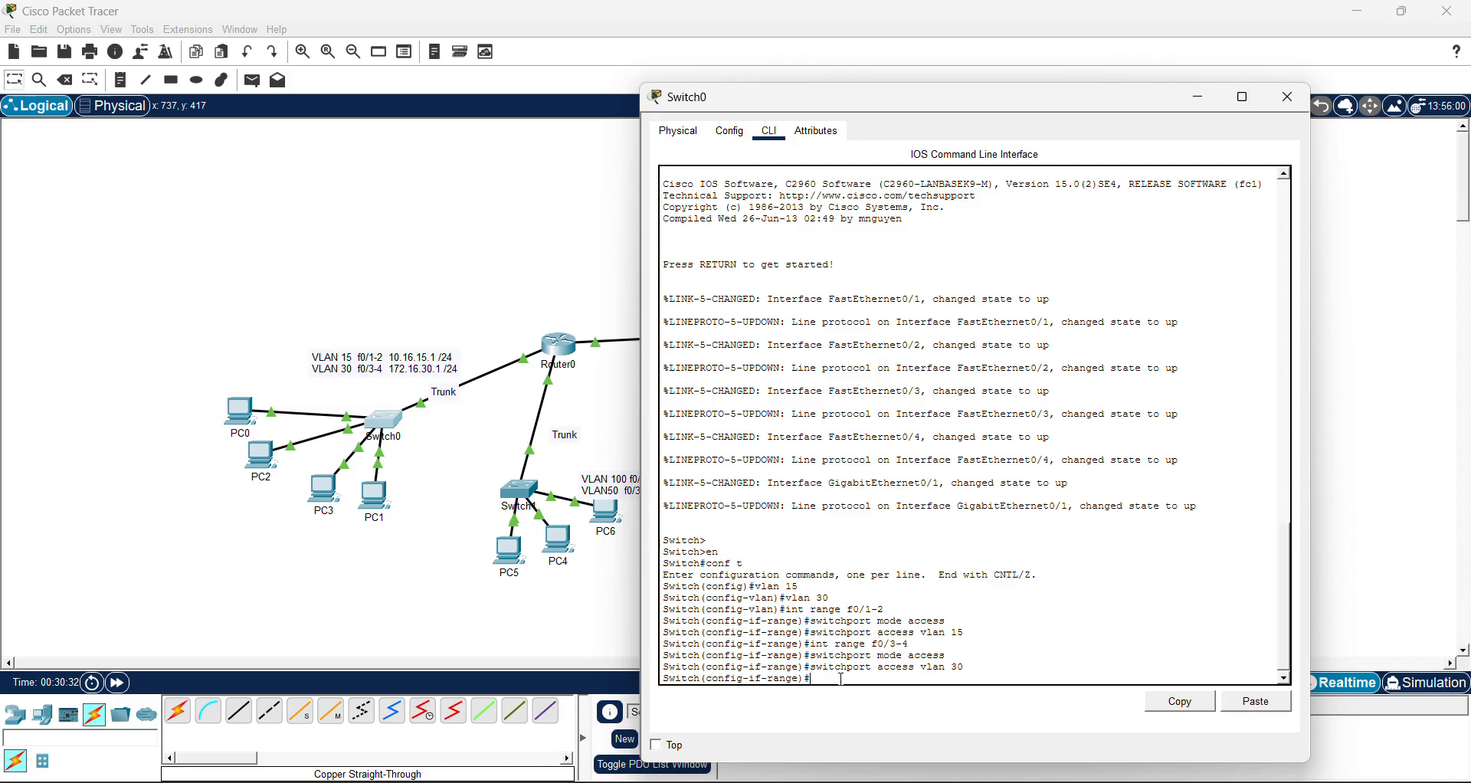
text(int g0/1)
key(Return)
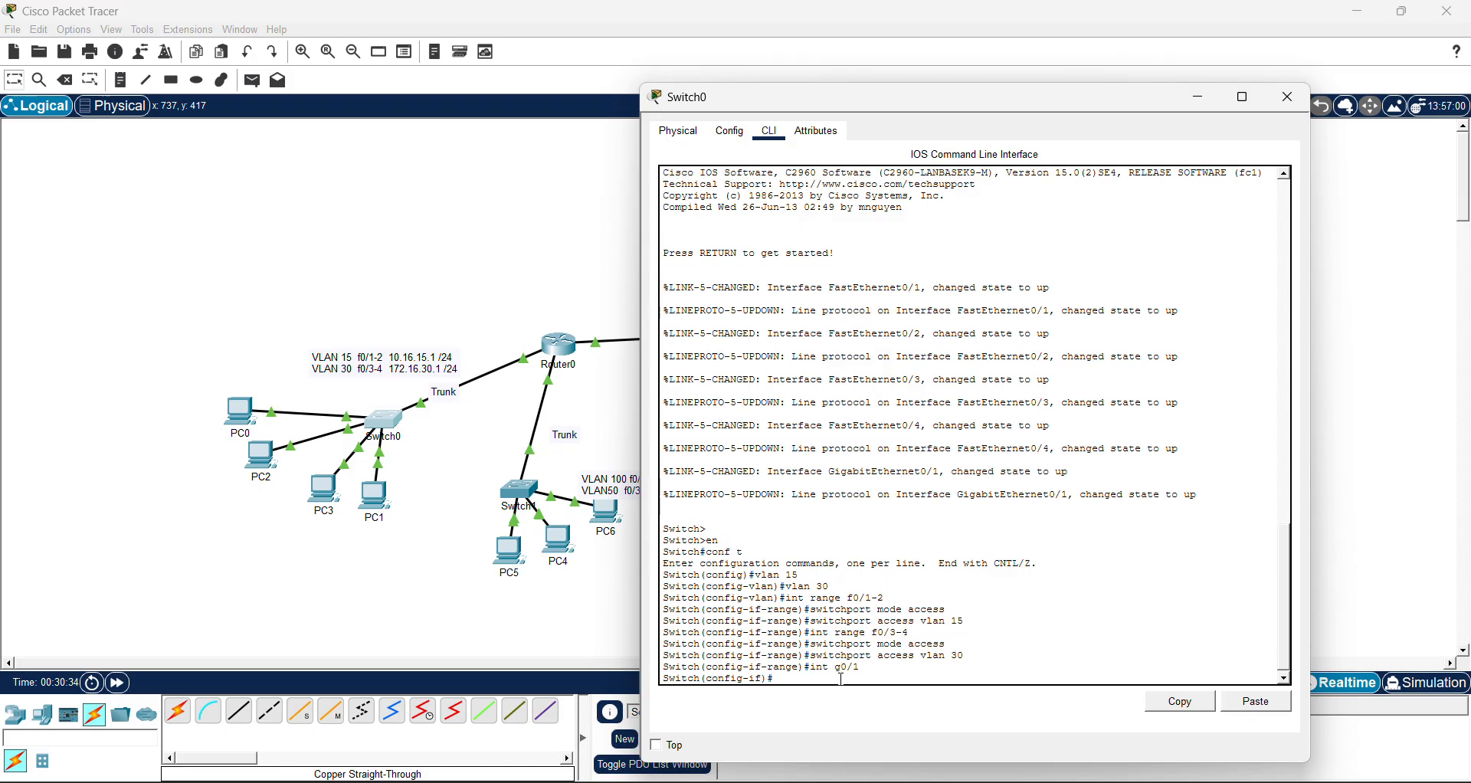
text(switchp)
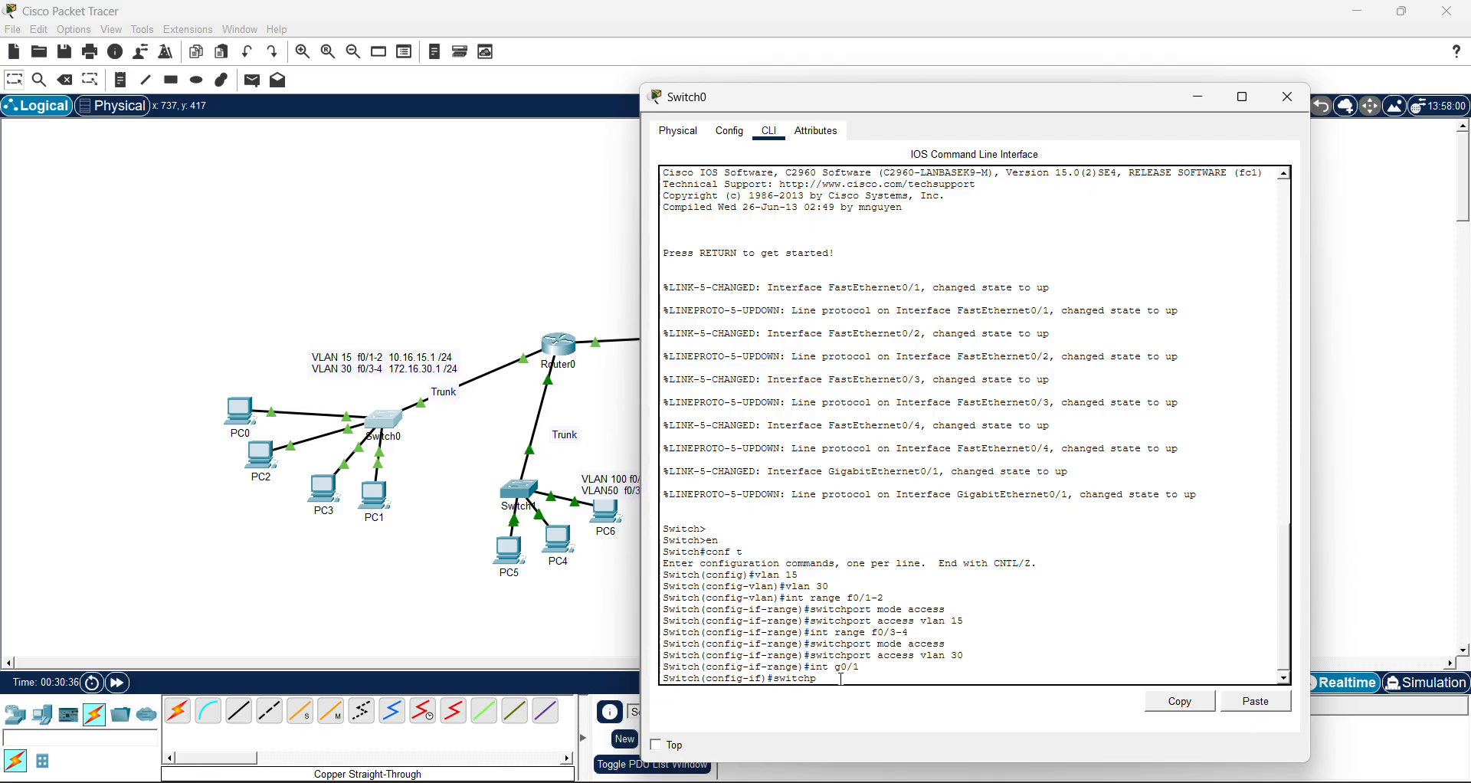
text(ort mode trunk)
key(Return)
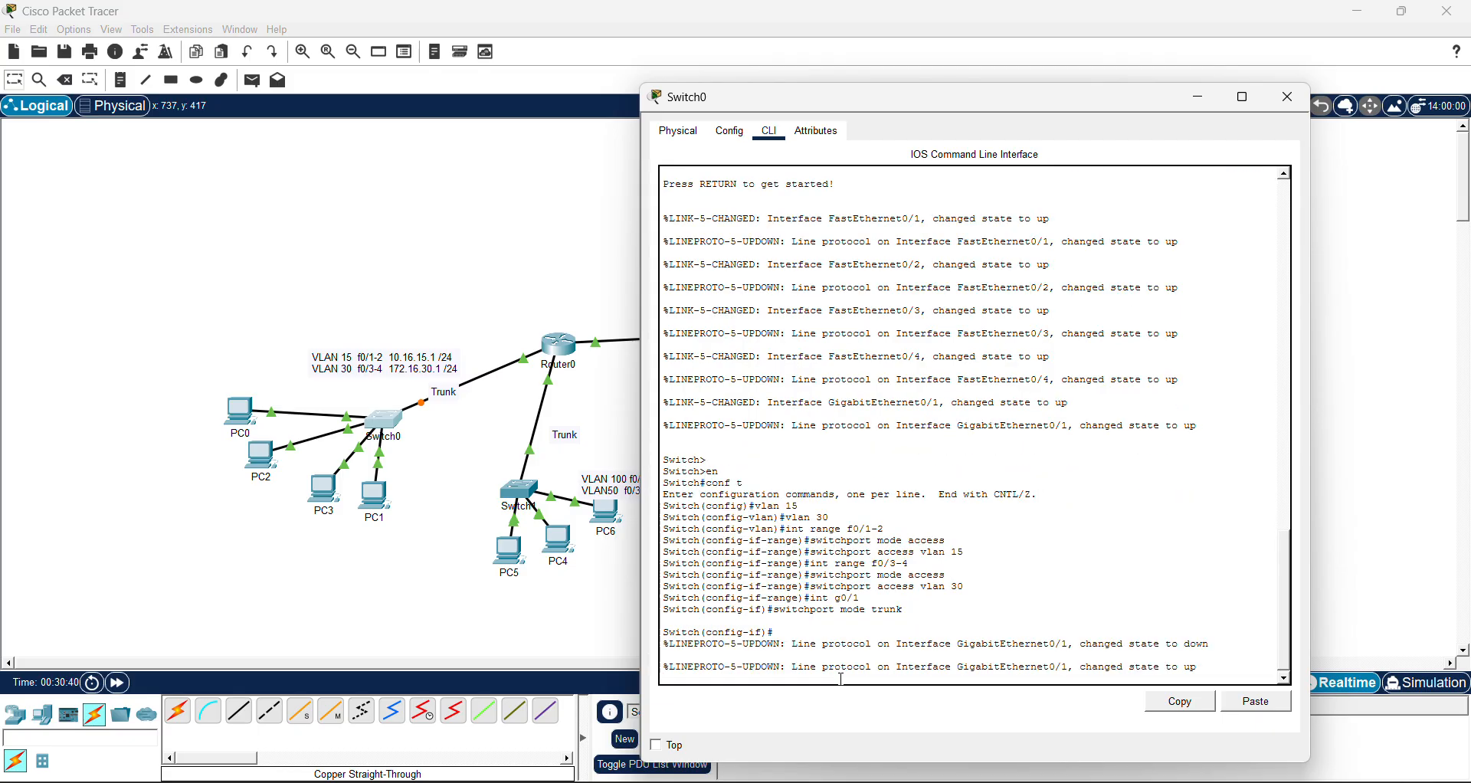
Set the native VLAN of Switch0's g0/1 trunk to 300
text(swictpor)
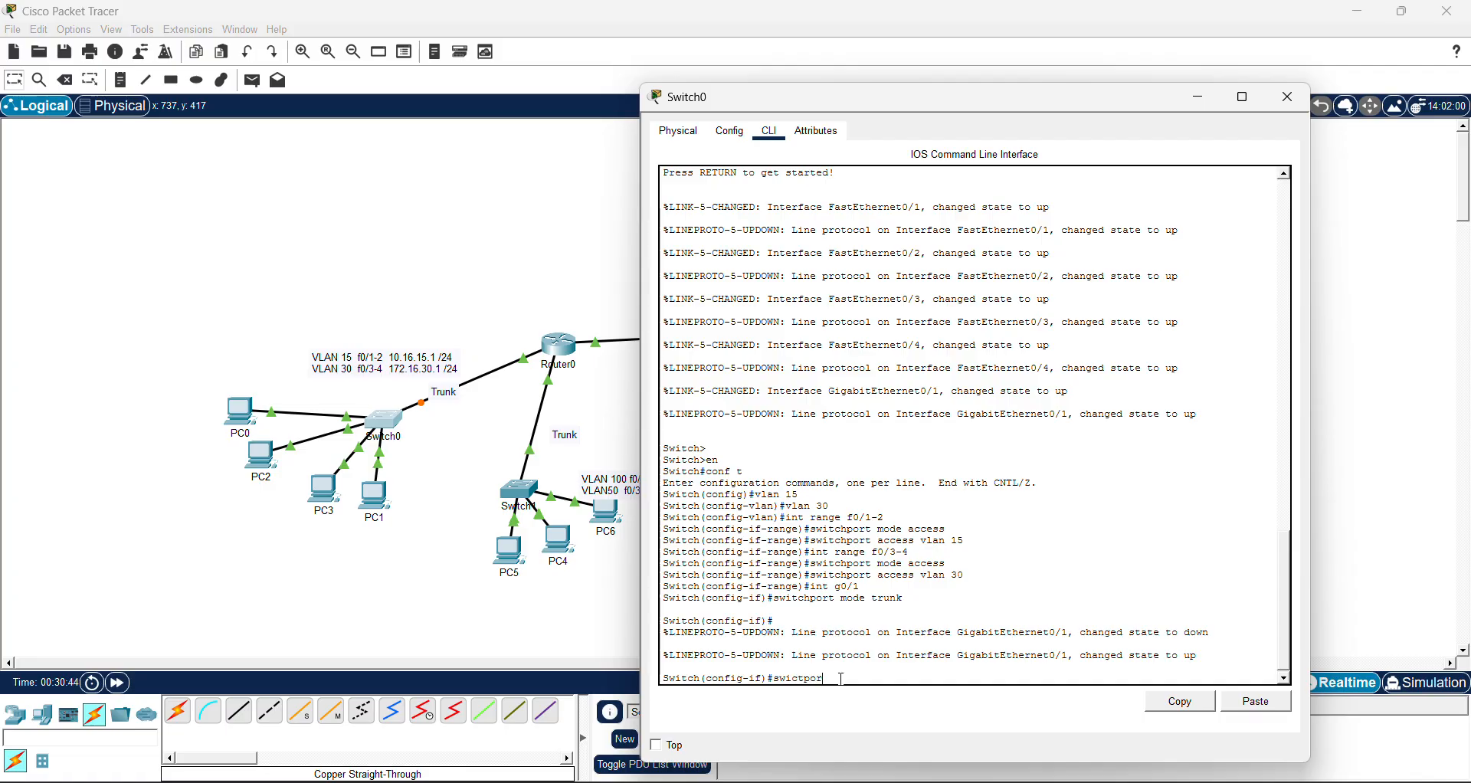
text(t trunk native vlan 300)
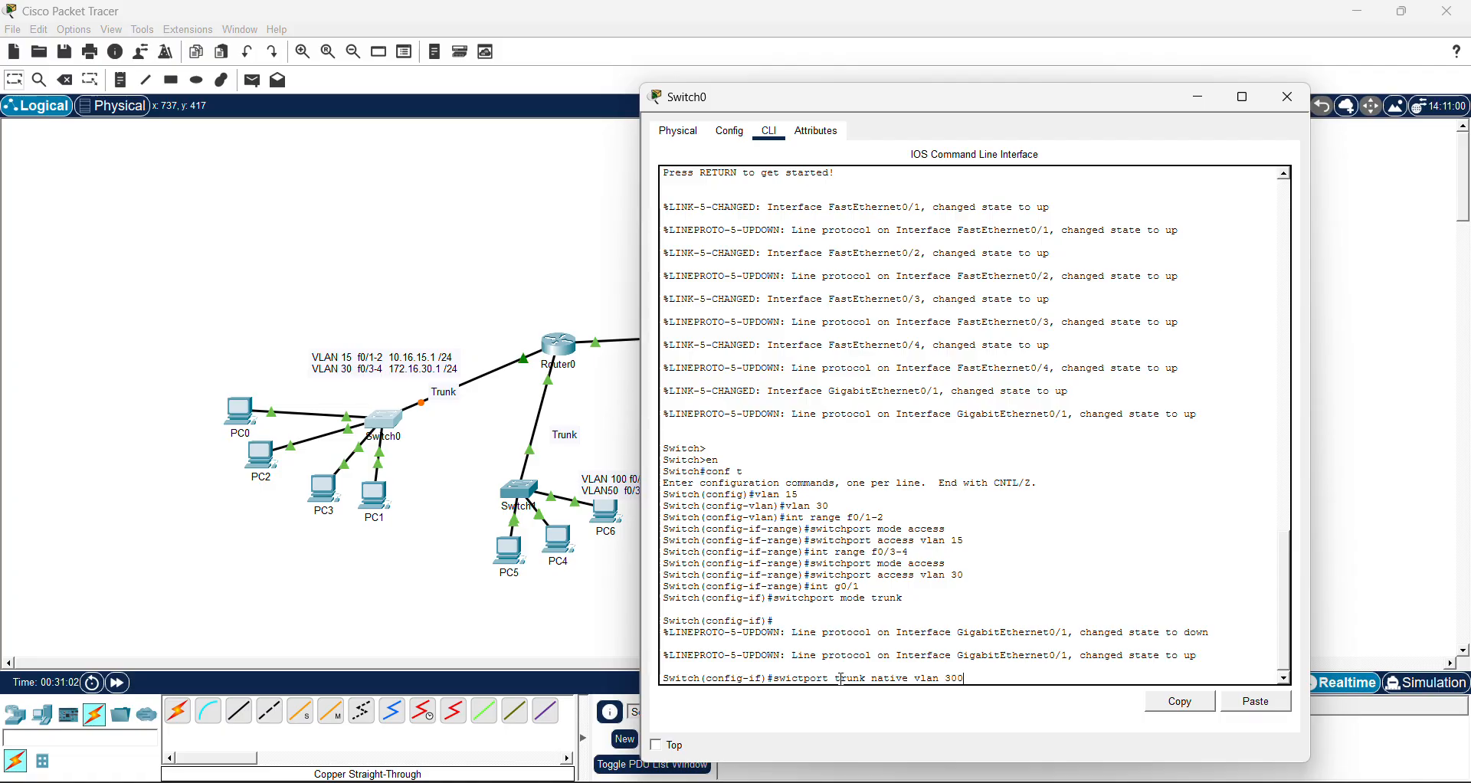
key(Return)
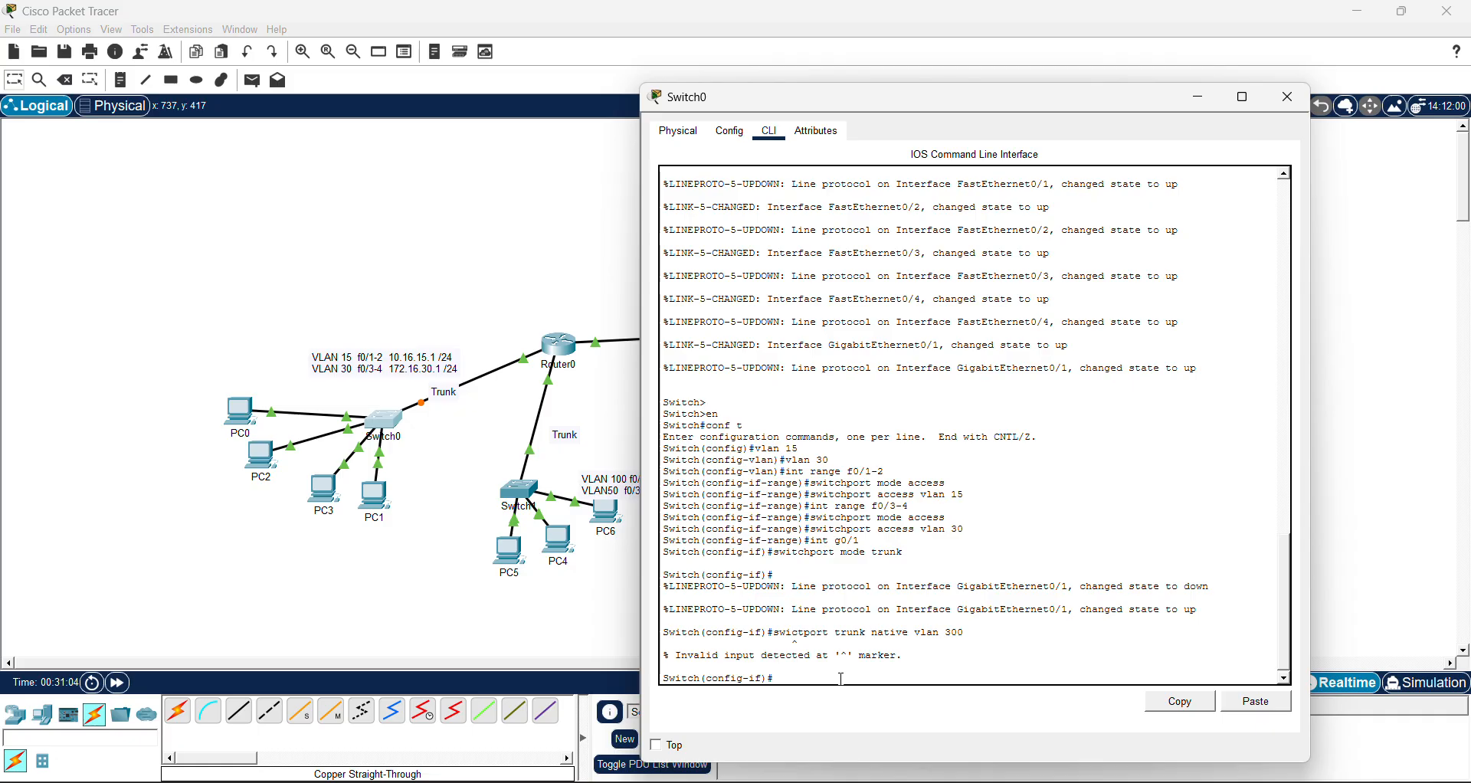
key(Up)
key(Left)
key(Left)
key(Left)
key(Left)
key(Left)
key(Left)
key(Left)
key(Left)
key(Left)
key(Left)
key(Left)
key(Left)
key(Left)
key(Left)
key(Left)
key(Left)
key(Left)
key(Left)
key(Left)
key(Left)
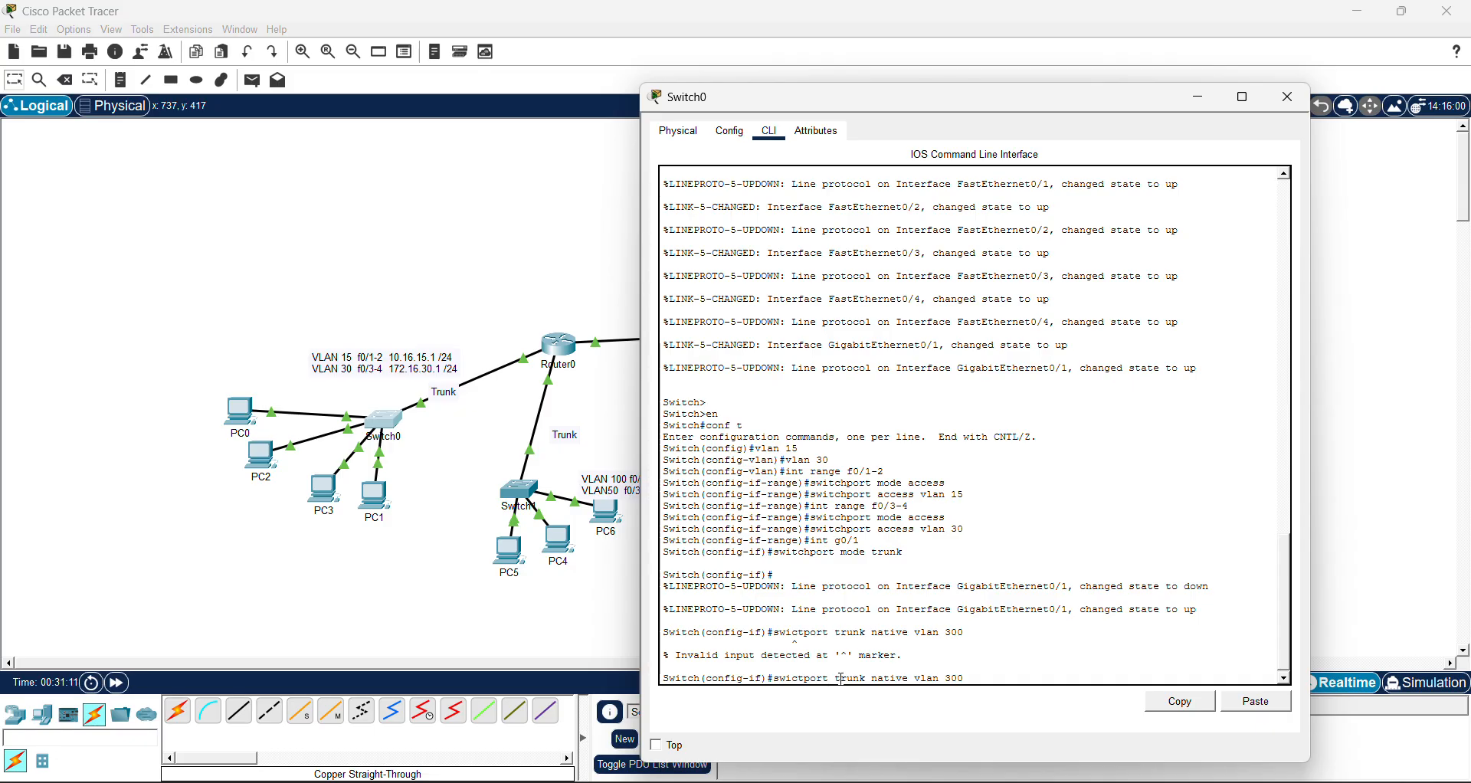
key(Left)
key(Left)
key(Left)
key(Left)
key(BackSpace)
key(BackSpace)
text(tch)
key(Return)
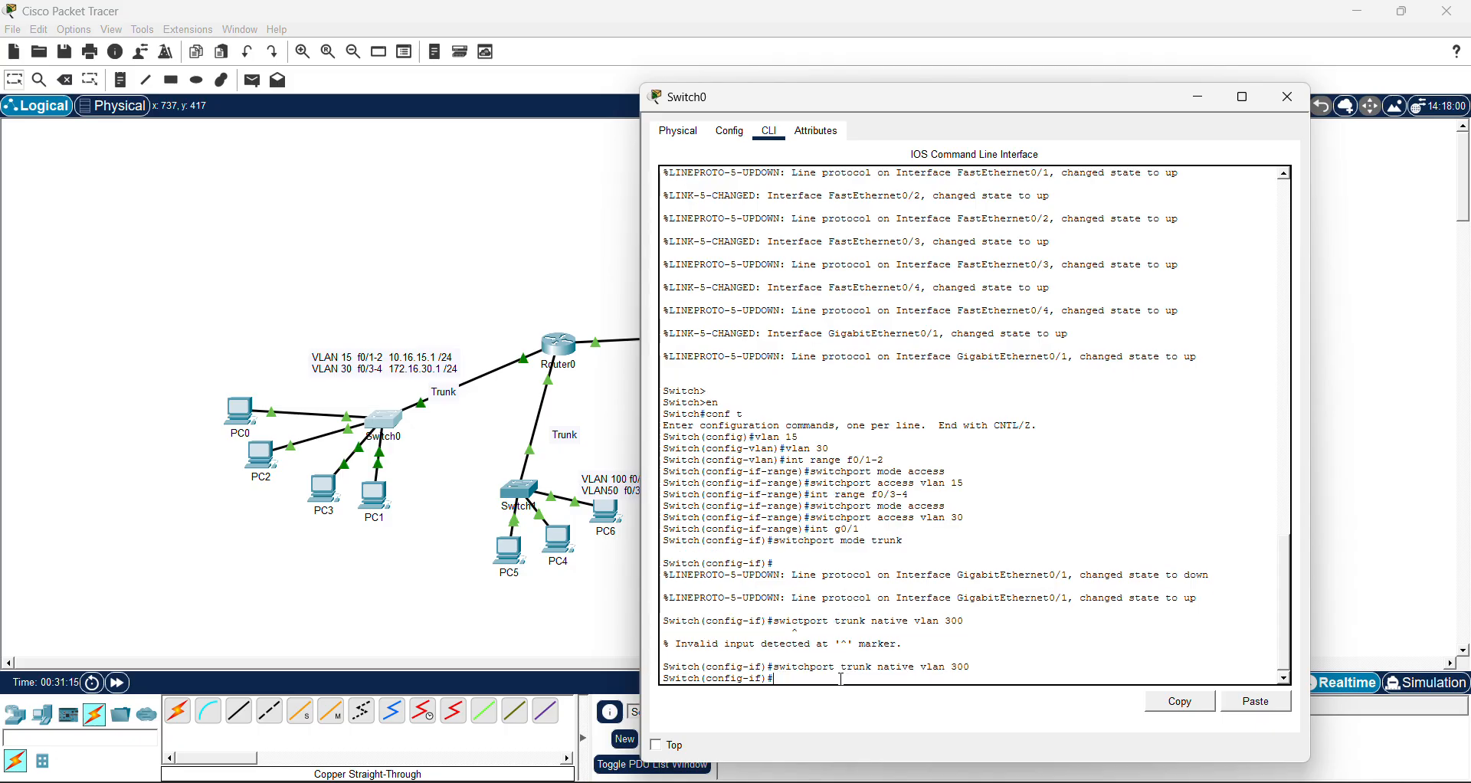
Restrict the allowed VLANs on Switch0's g0/1 trunk to 15, 30 and 300
text(swic)
text(t)
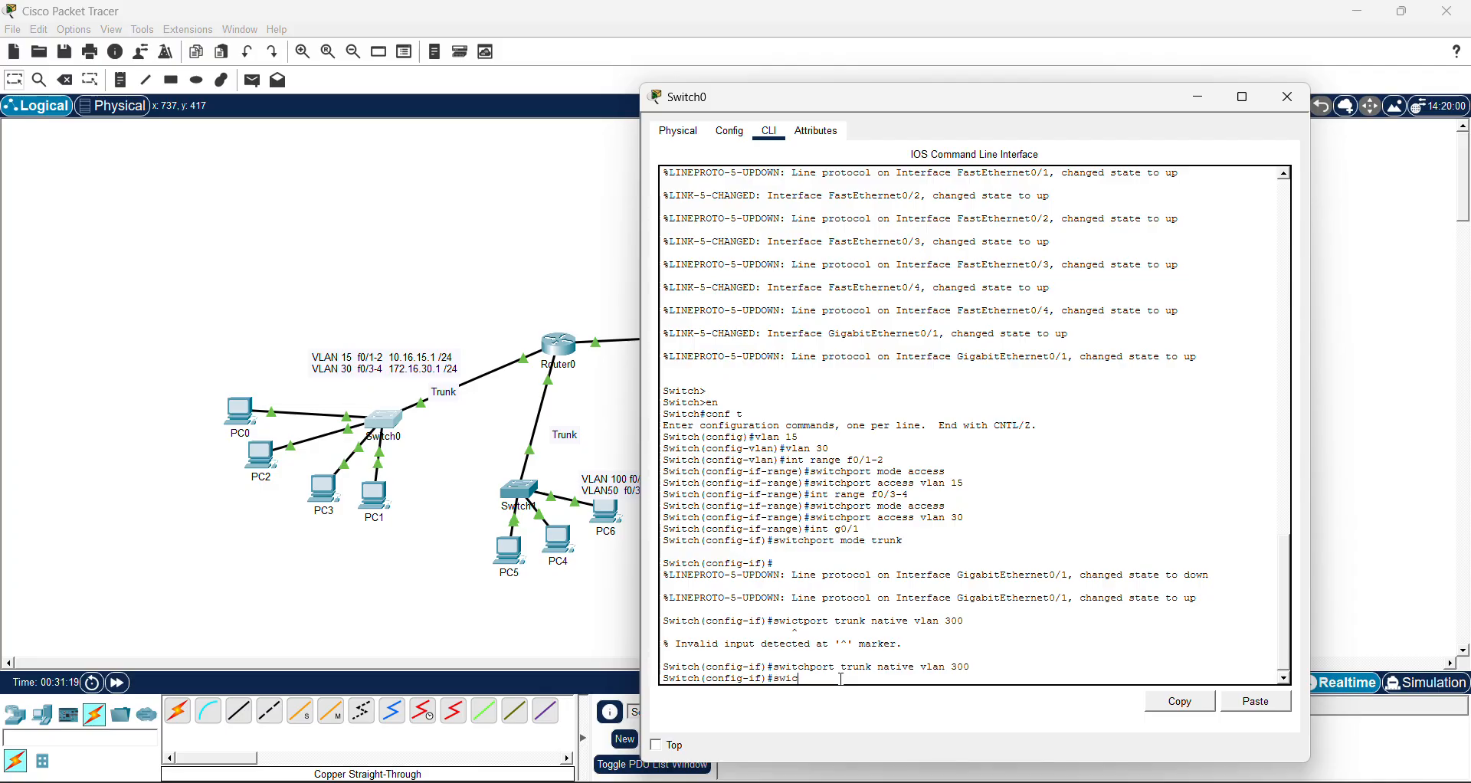
key(BackSpace)
key(BackSpace)
text(tchport trunk)
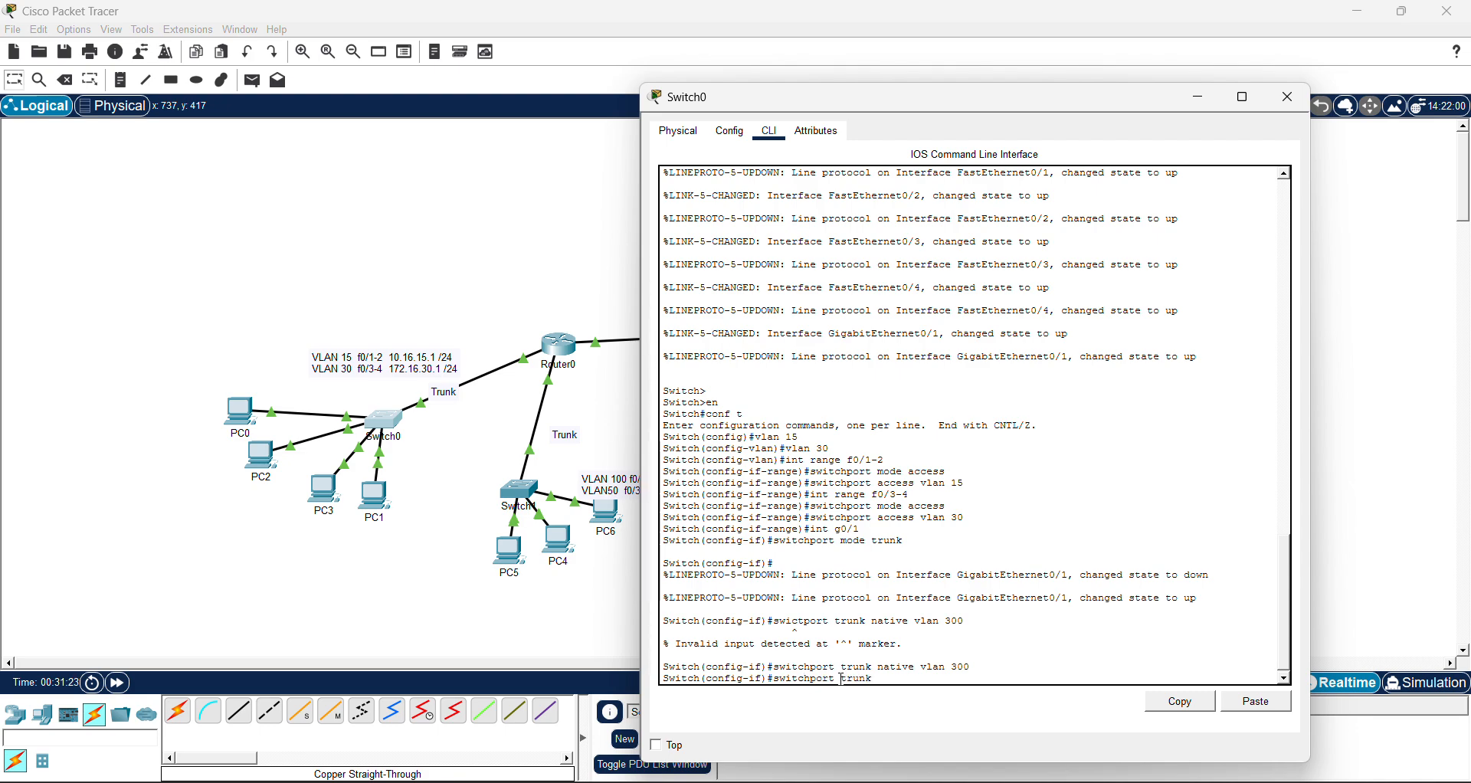
text( vlan)
text(allowed)
text(,39)
key(BackSpace)
text(0)
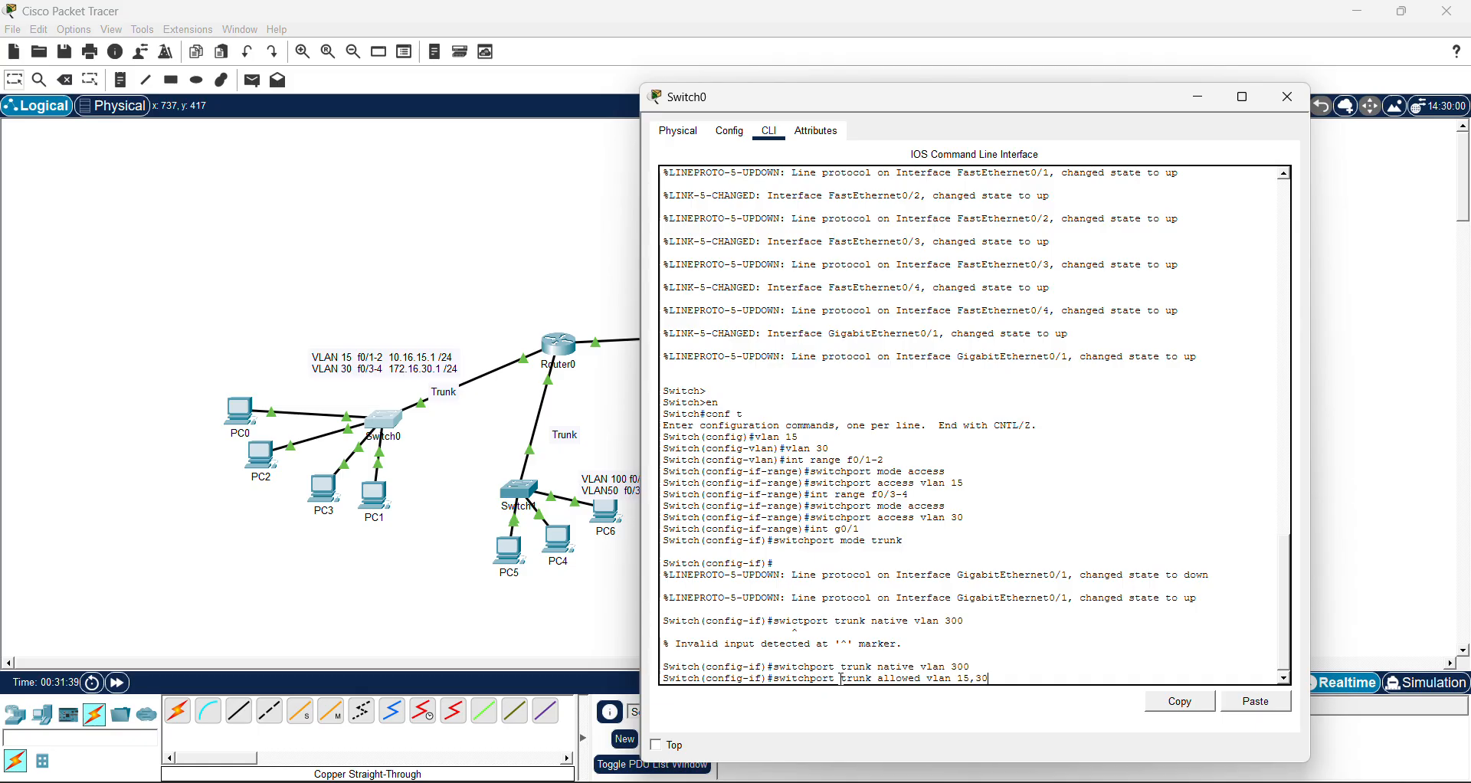
text(,300)
key(Return)
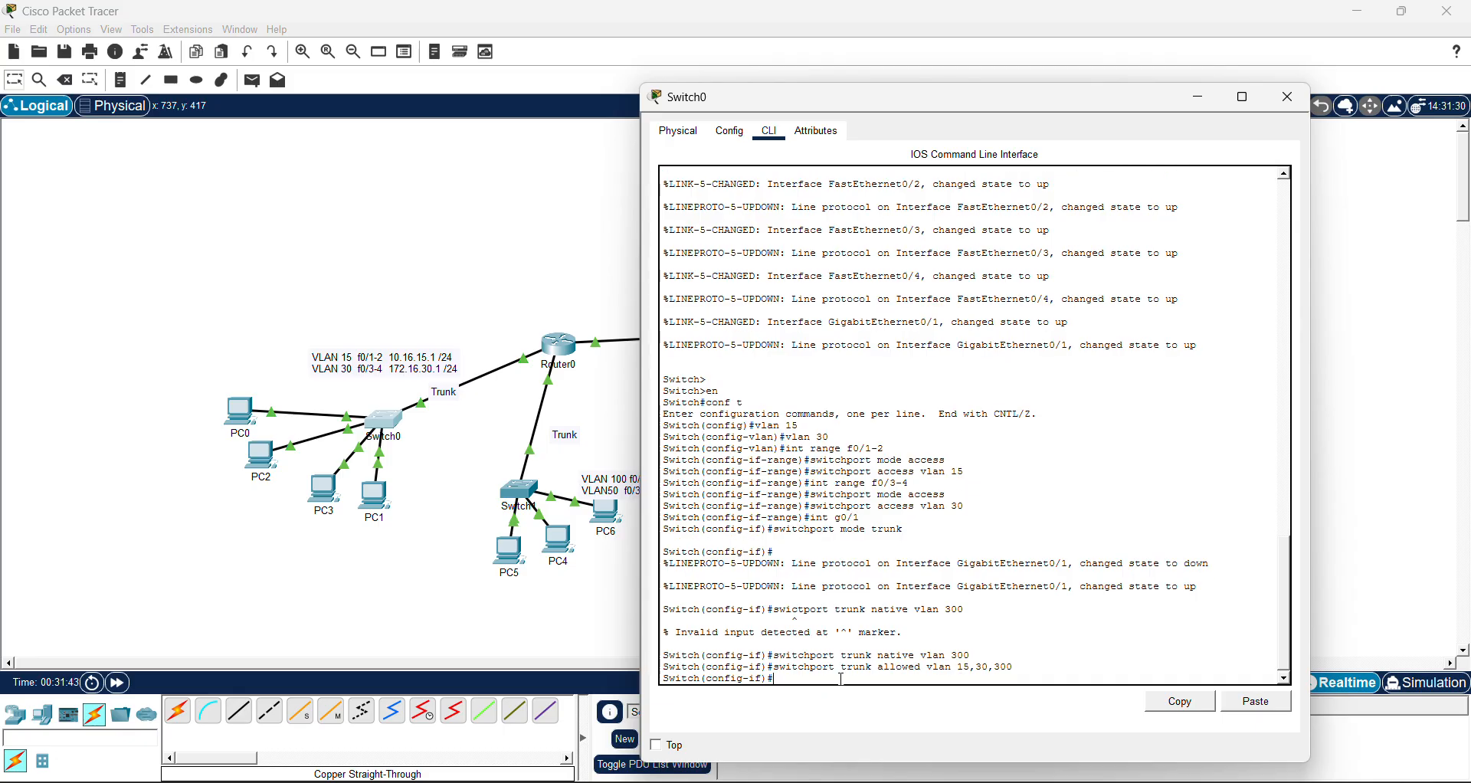
Display Switch0's trunk interface information and review the mode, native VLAN and allowed VLANs of g0/1
text(do sh int trunk)
key(Return)
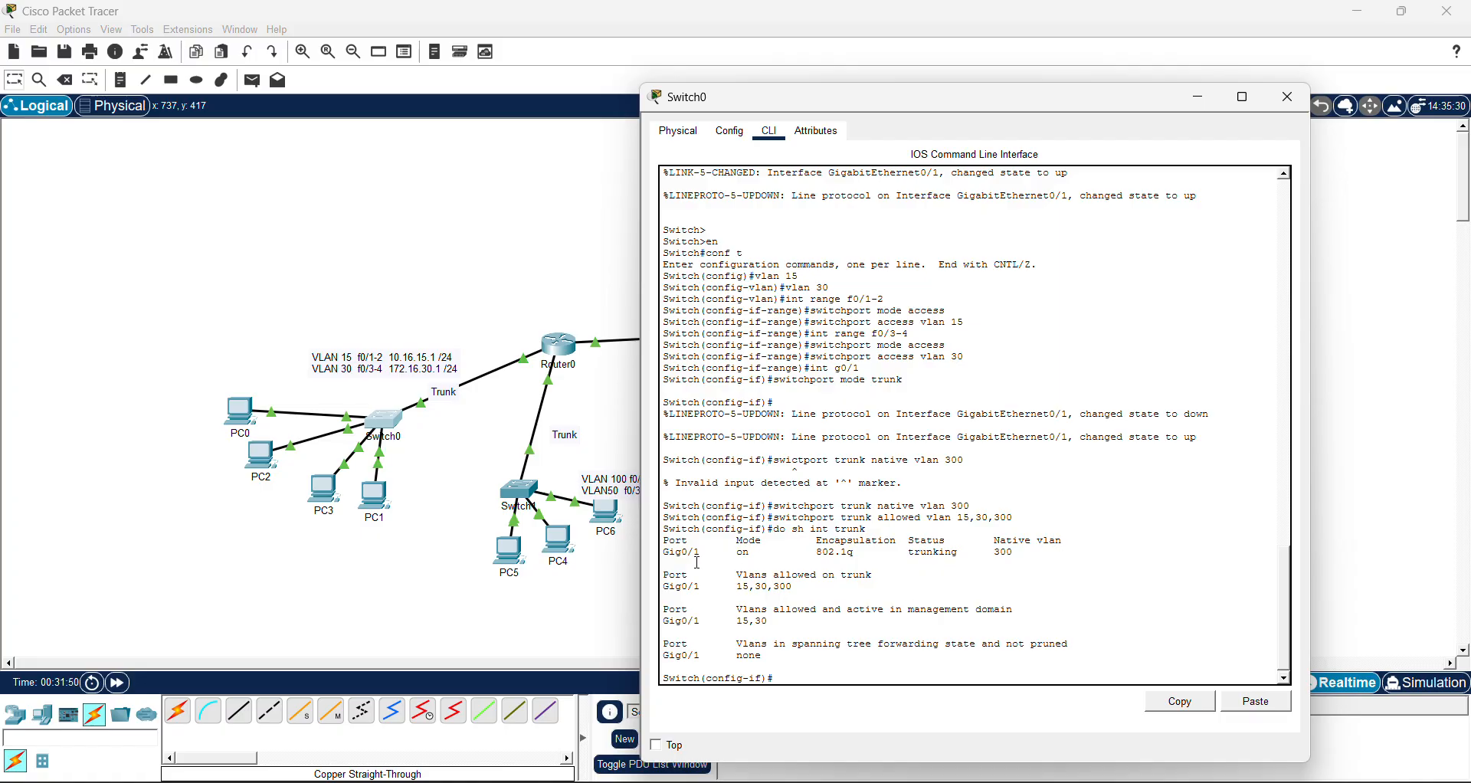
click(461, 467)
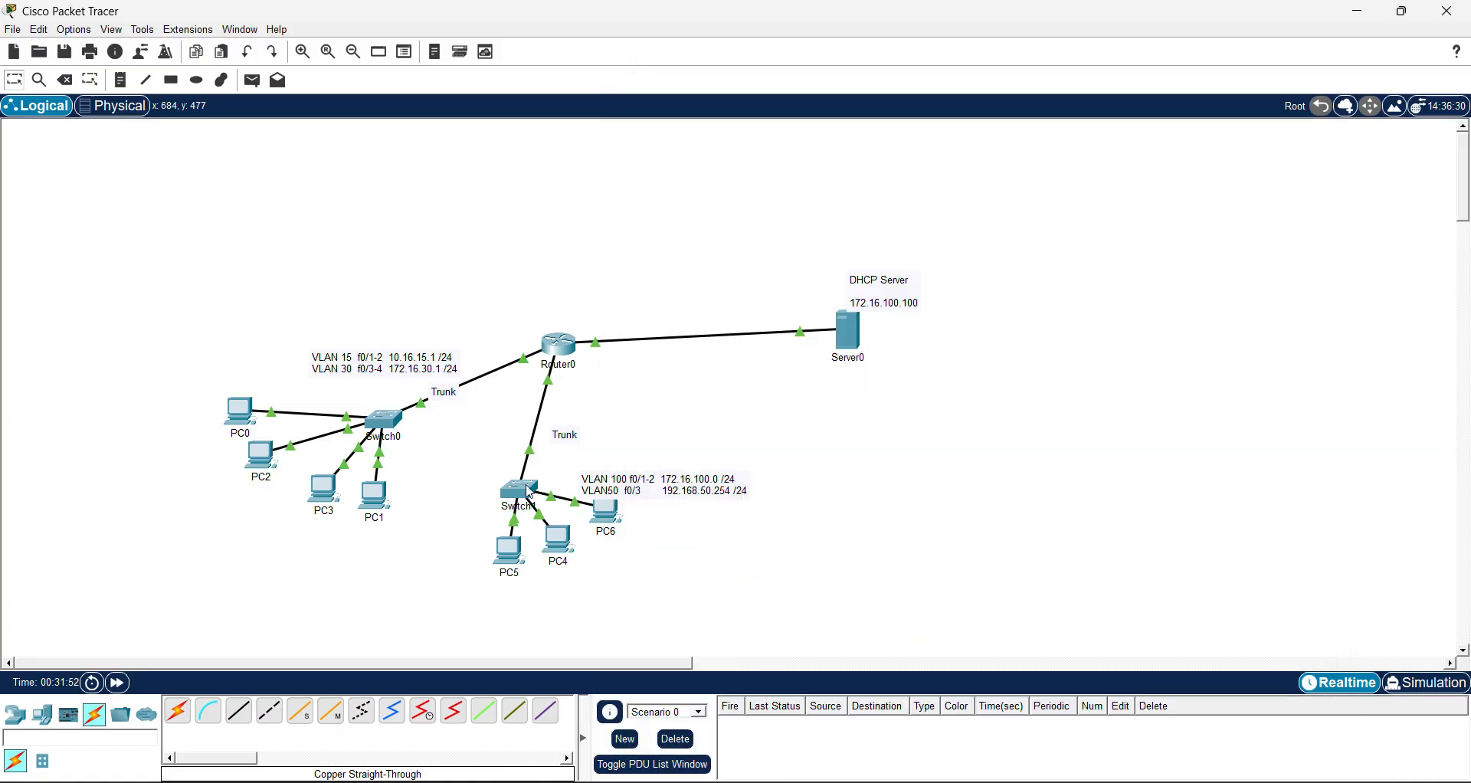
Open Switch1's command line and enter global configuration mode
click(528, 490)
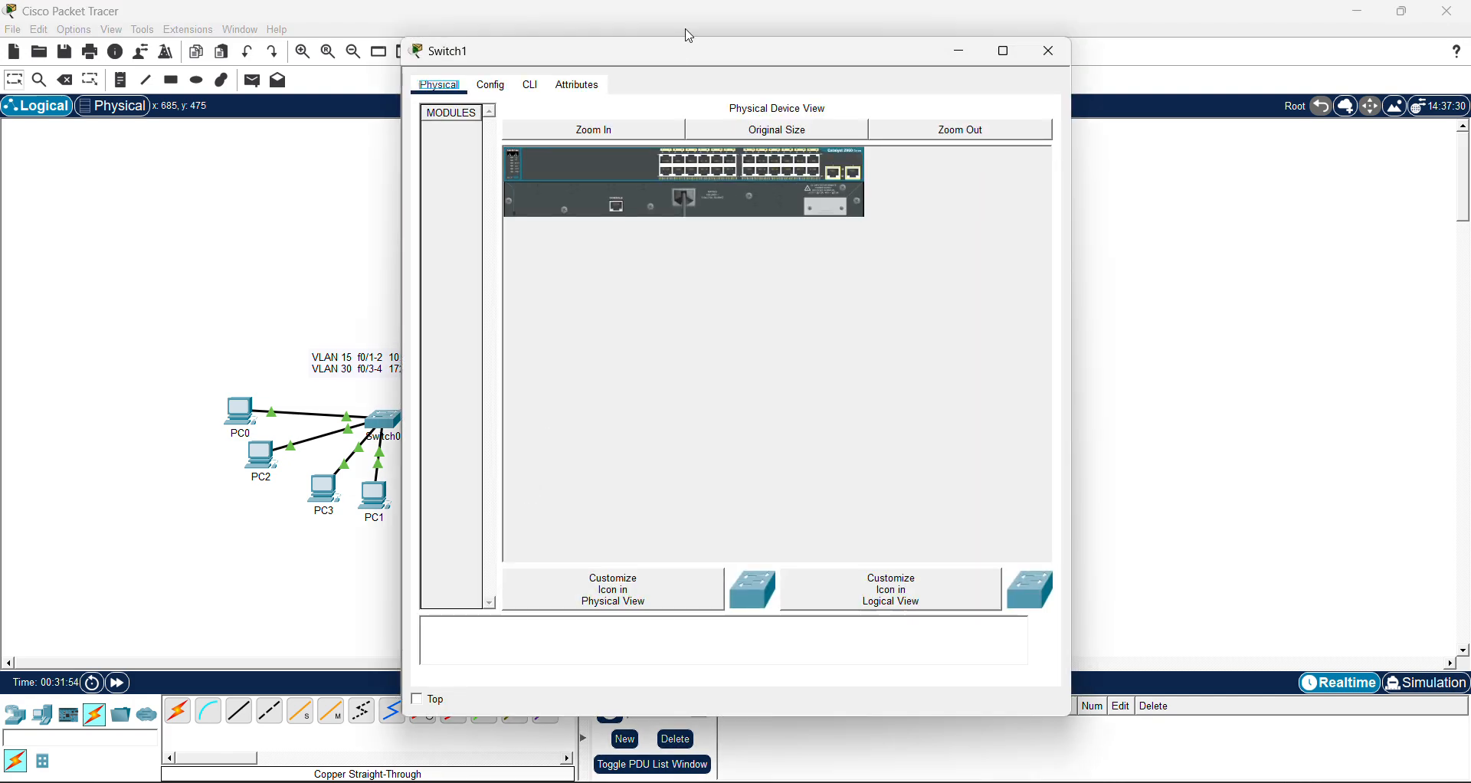
click(530, 85)
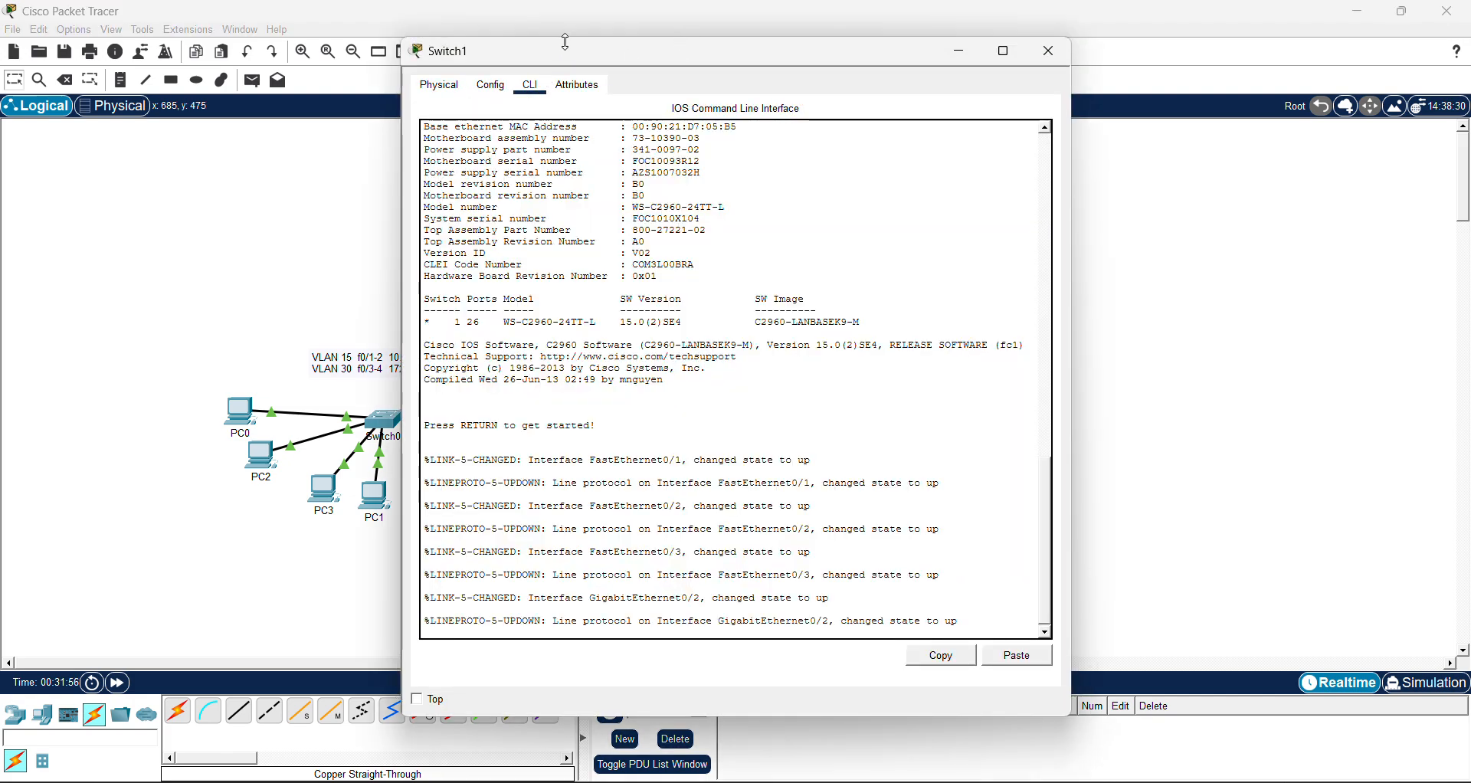
drag(567, 57, 982, 86)
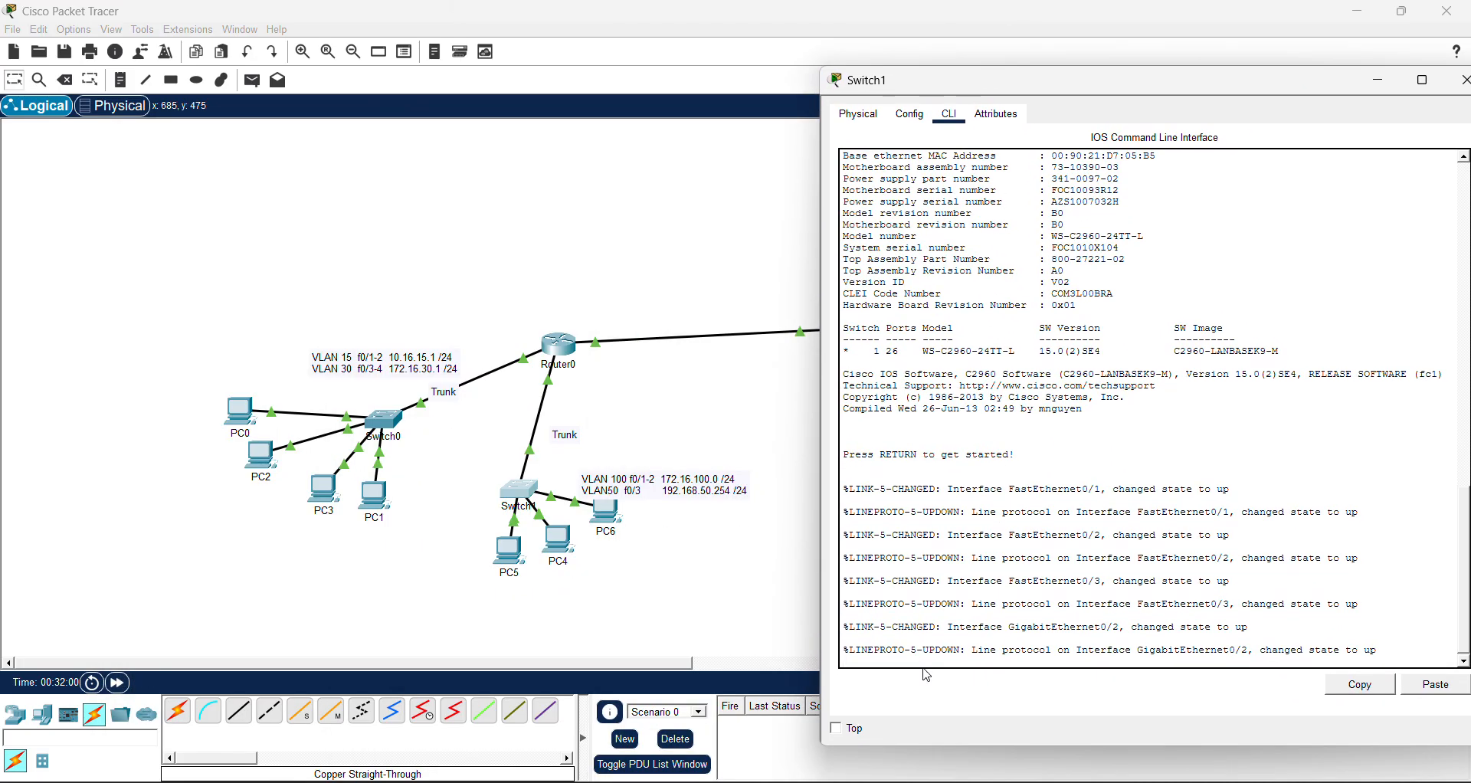
key(Return)
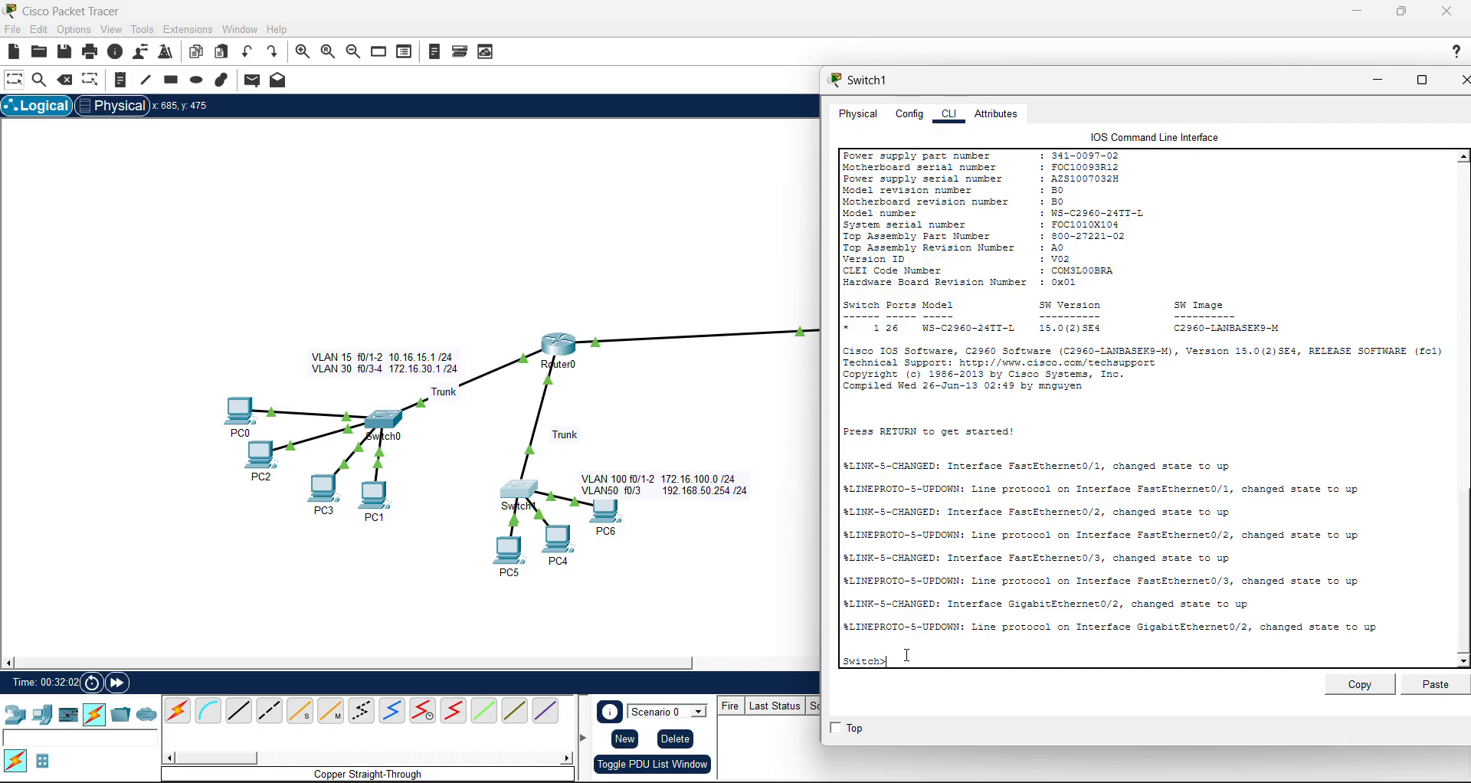
drag(1104, 90, 1014, 64)
text(en)
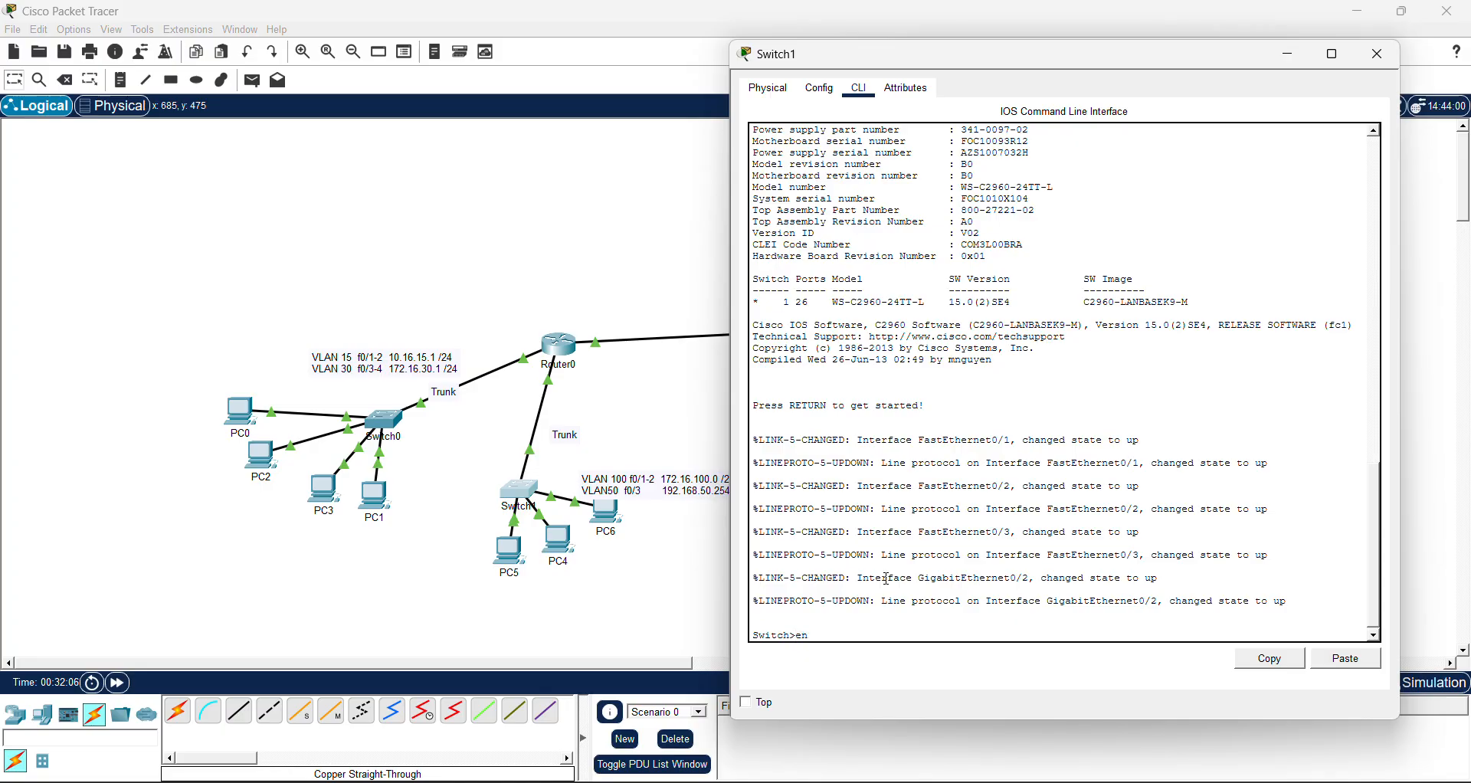
key(Return)
text(conf)
text( t)
key(Return)
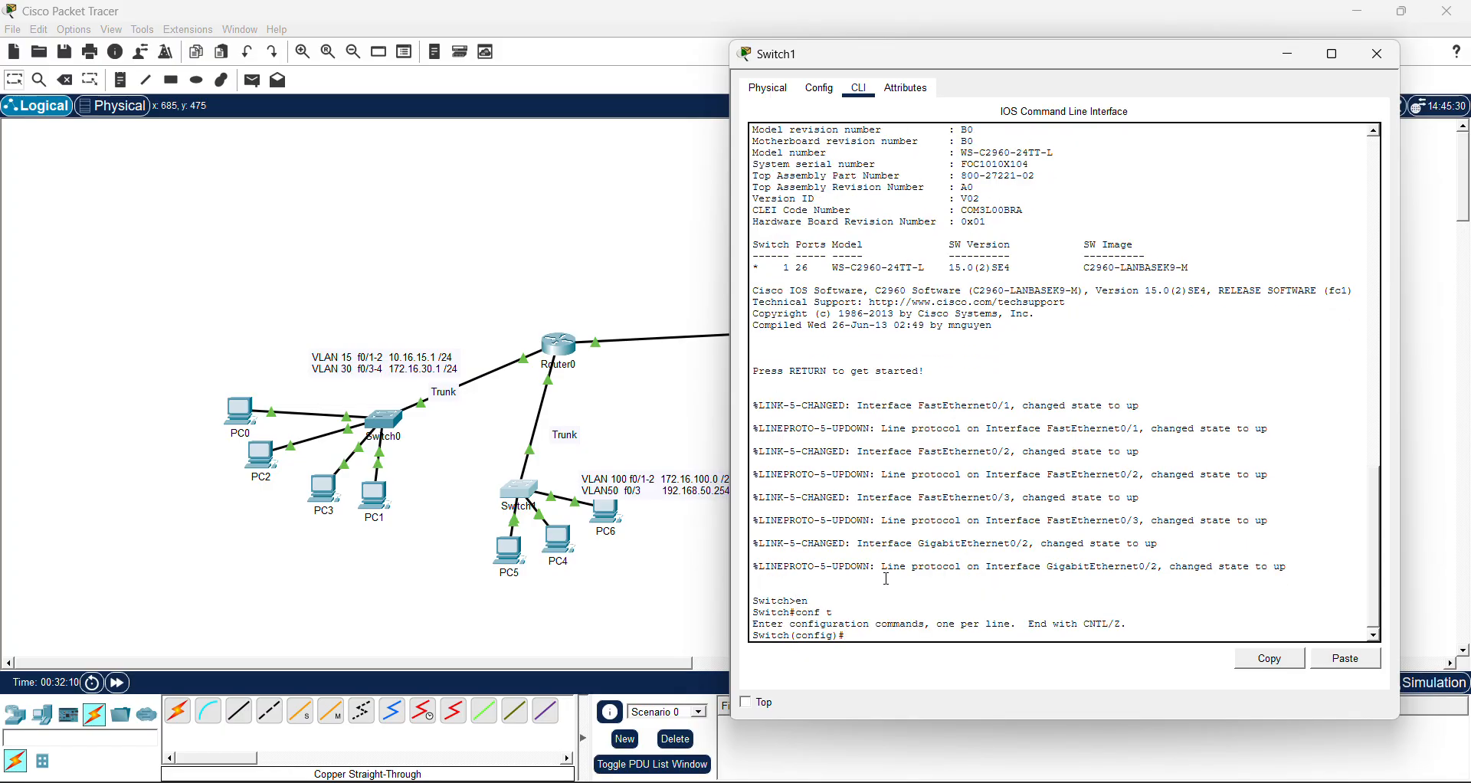
Create VLANs 100 and 50 on Switch1
text(vlan 100)
key(Return)
text(vlan)
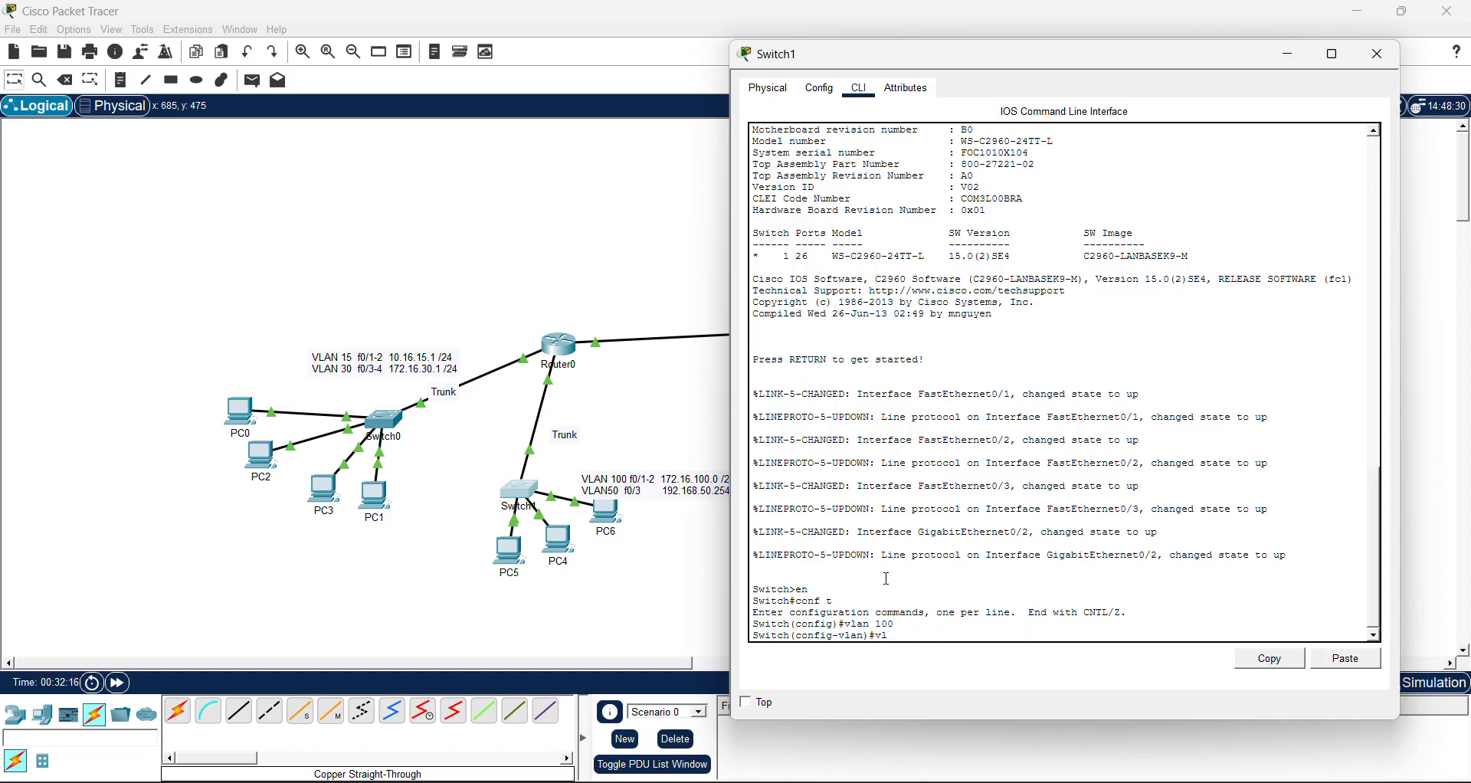
text( 50)
key(Return)
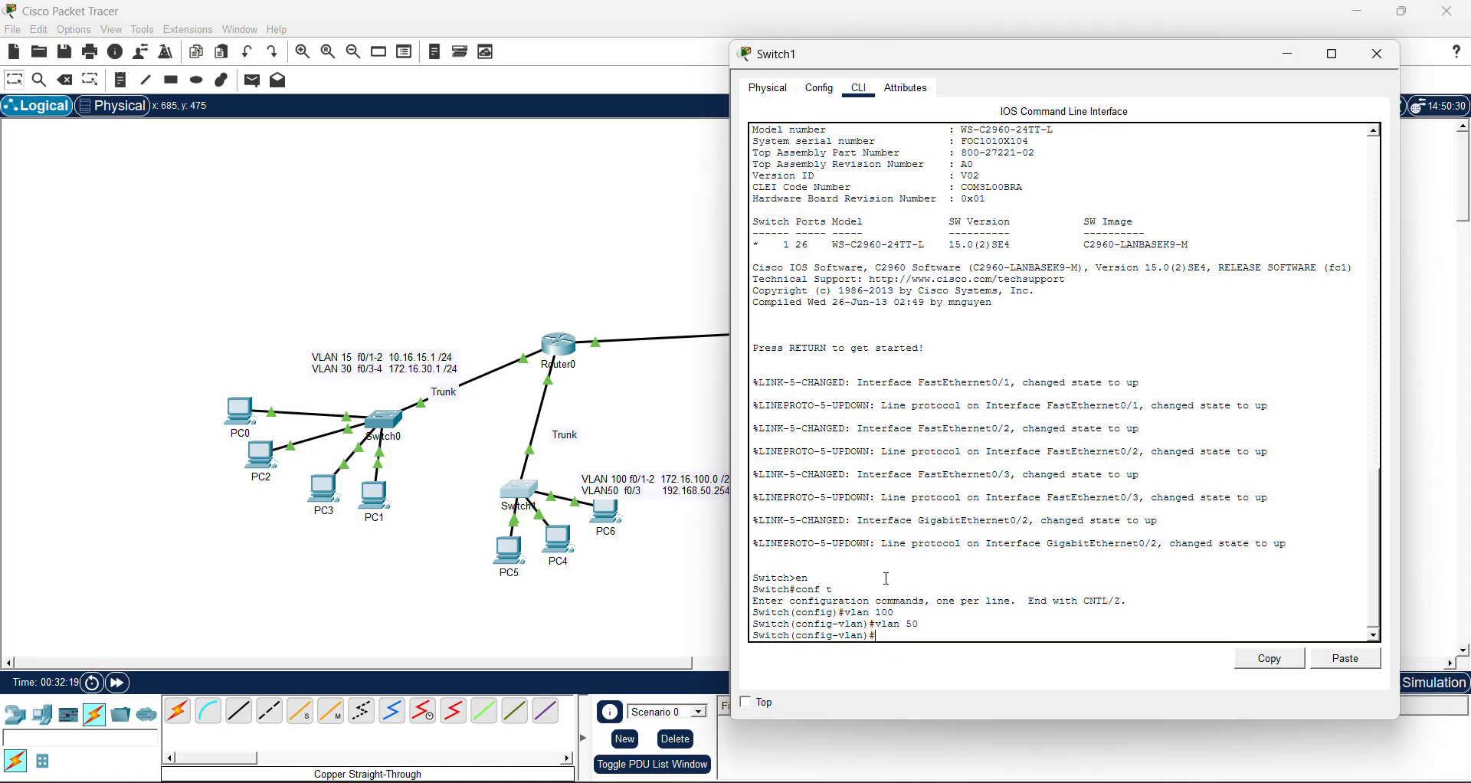
Set Switch1's interfaces f0/1-2 to access mode and assign them to VLAN 100
text(int range f0/1-2)
key(Return)
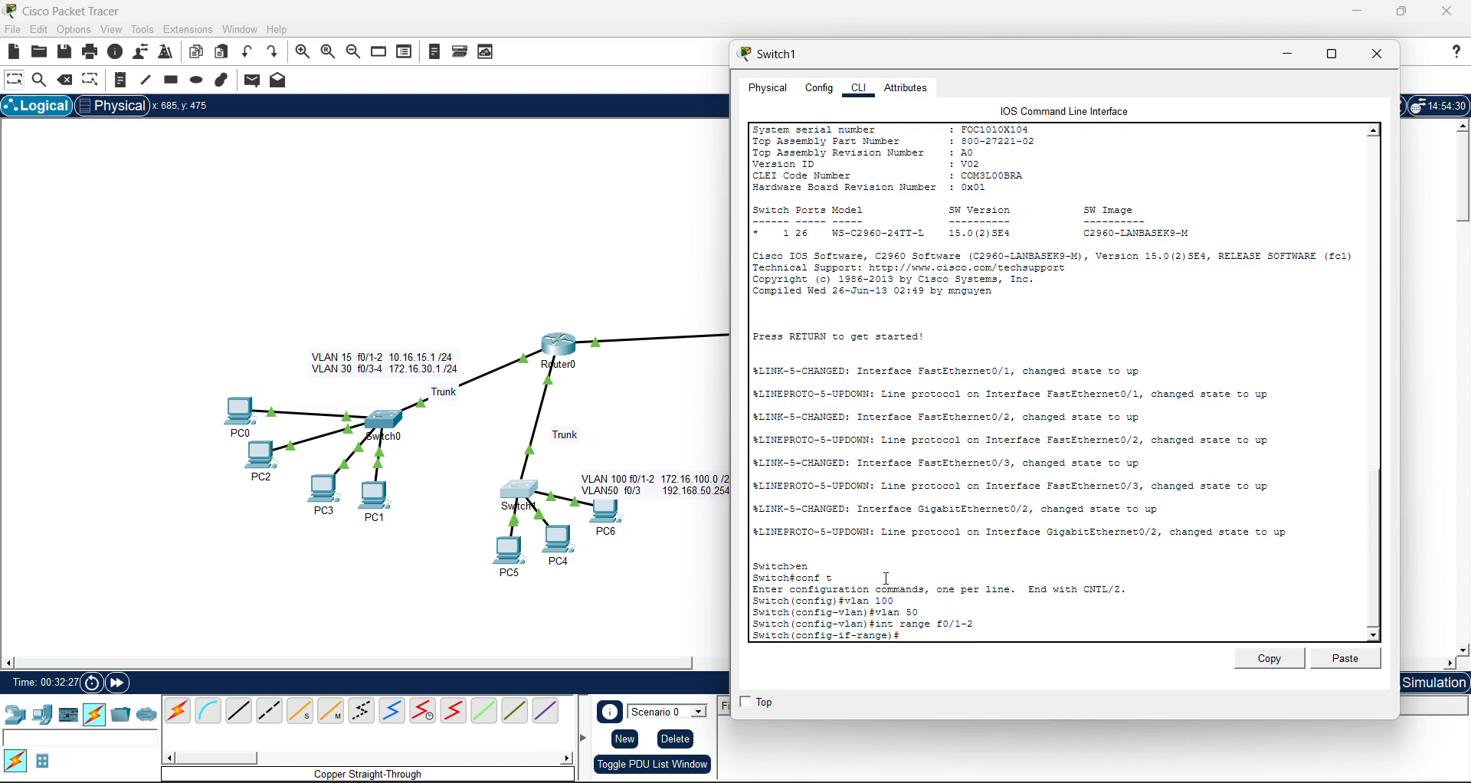
text(switchport mode access)
key(Return)
text(swi)
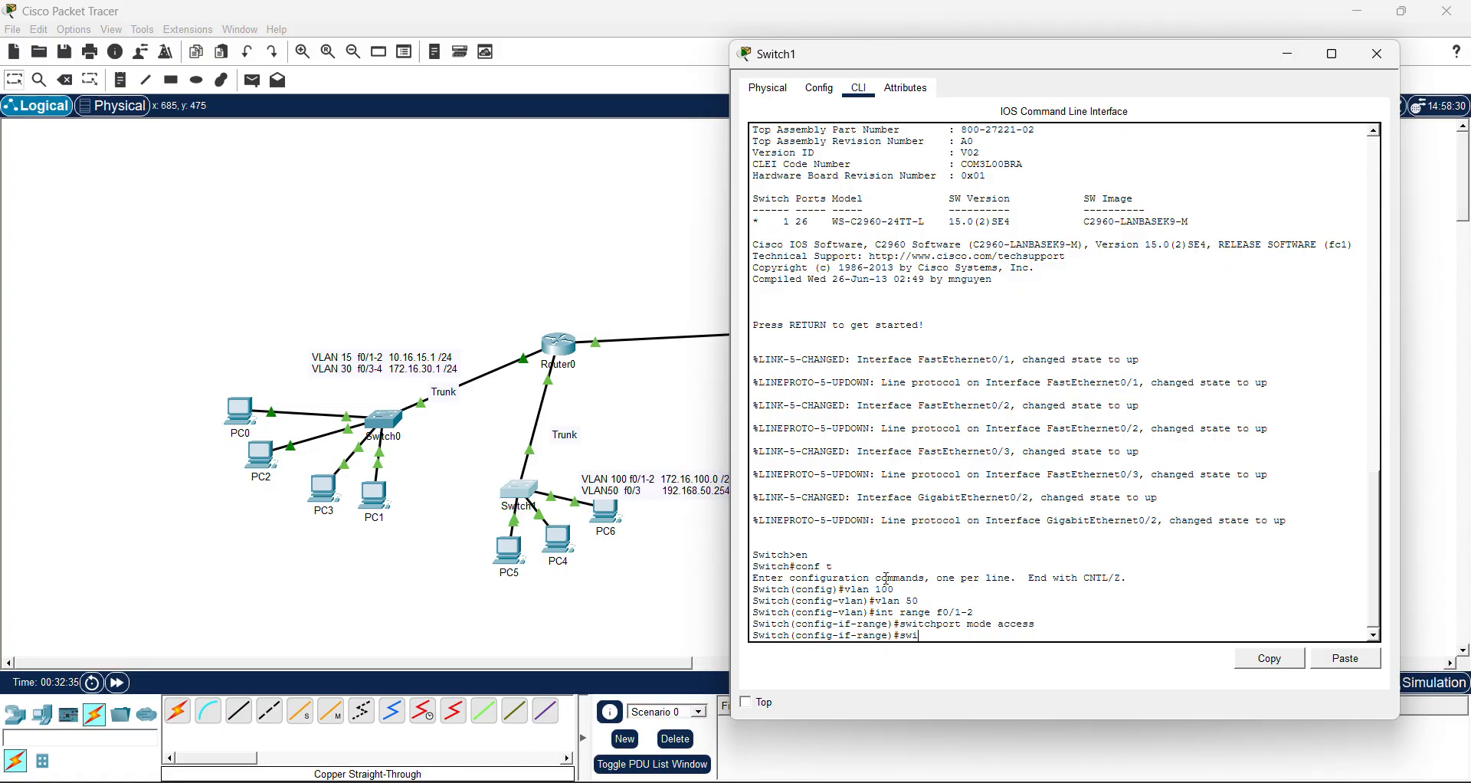
text(tchport accesss vla)
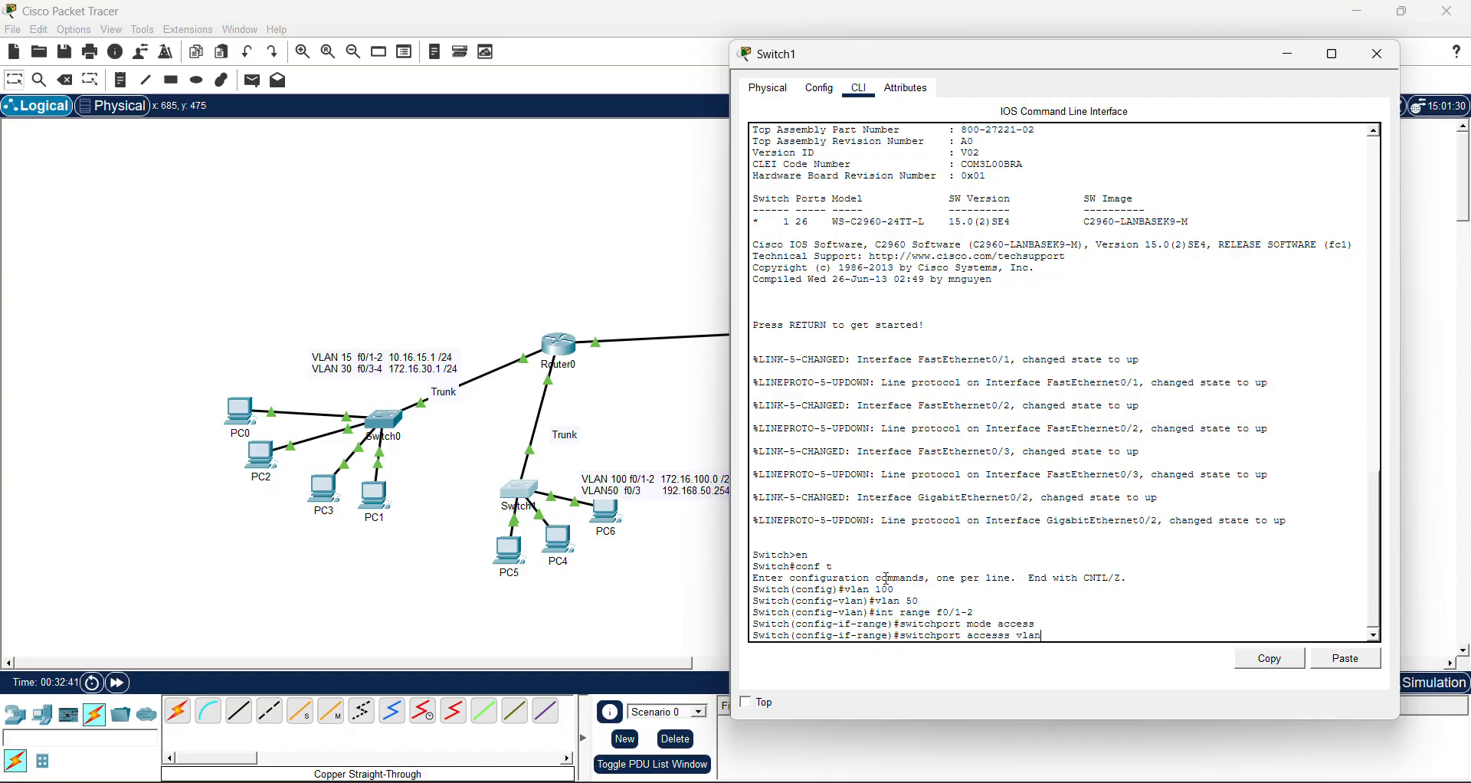
text(n 100)
key(Return)
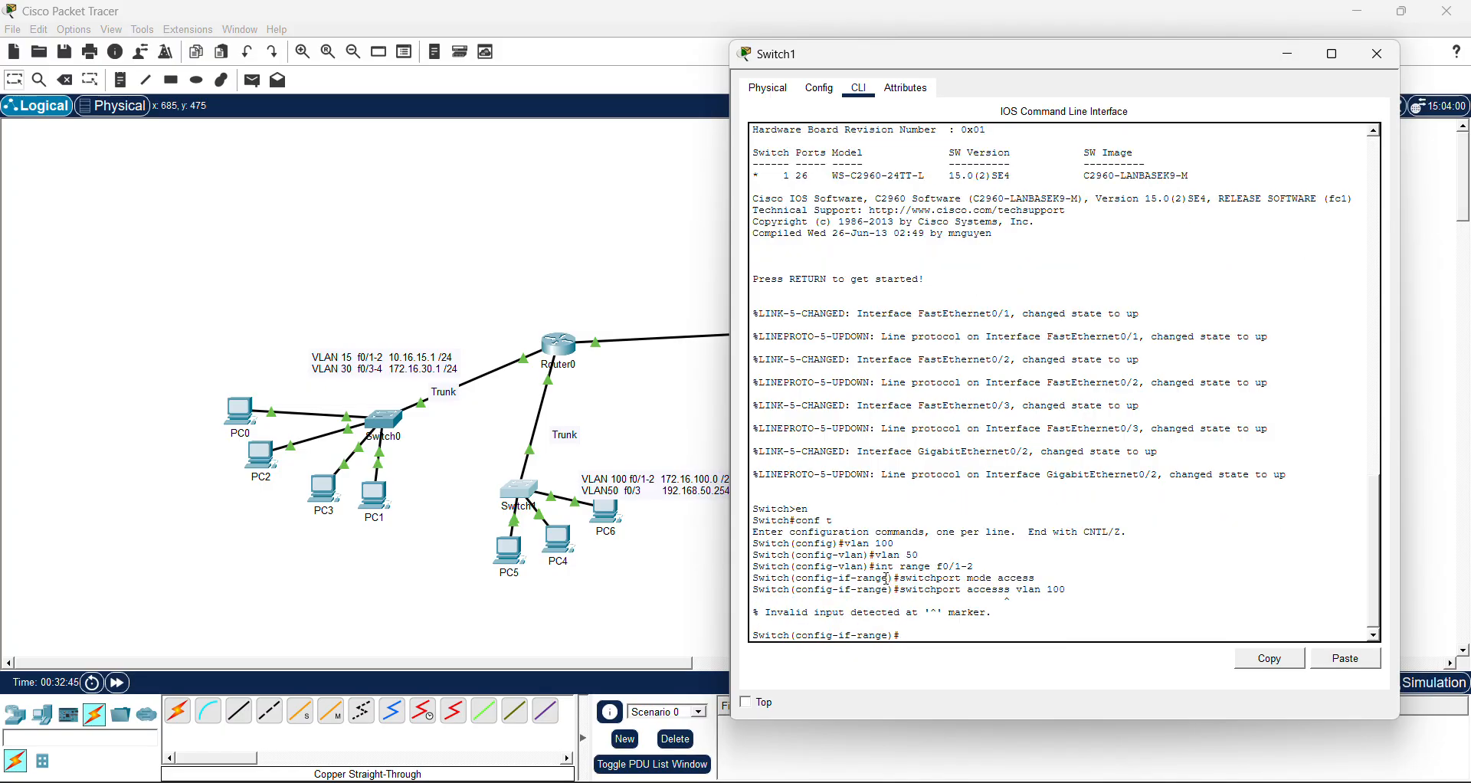
key(Up)
key(BackSpace)
key(Return)
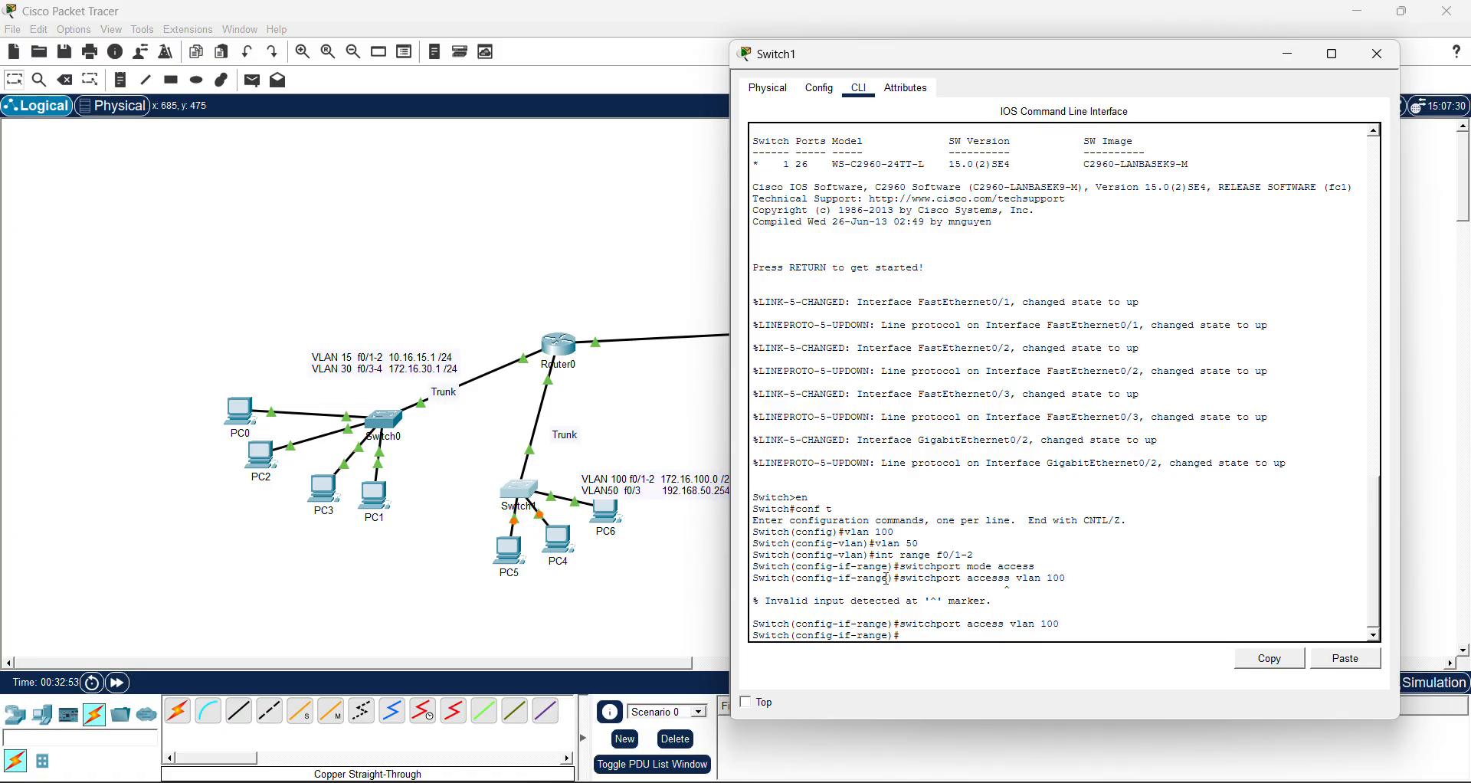
Set Switch1's interface f0/3 to access mode and assign it to VLAN 50
key(Up)
key(Up)
key(Up)
key(Up)
key(BackSpace)
text(3)
key(Left)
key(Left)
key(Left)
key(Left)
key(BackSpace)
key(BackSpace)
key(BackSpace)
key(BackSpace)
key(BackSpace)
key(BackSpace)
key(Return)
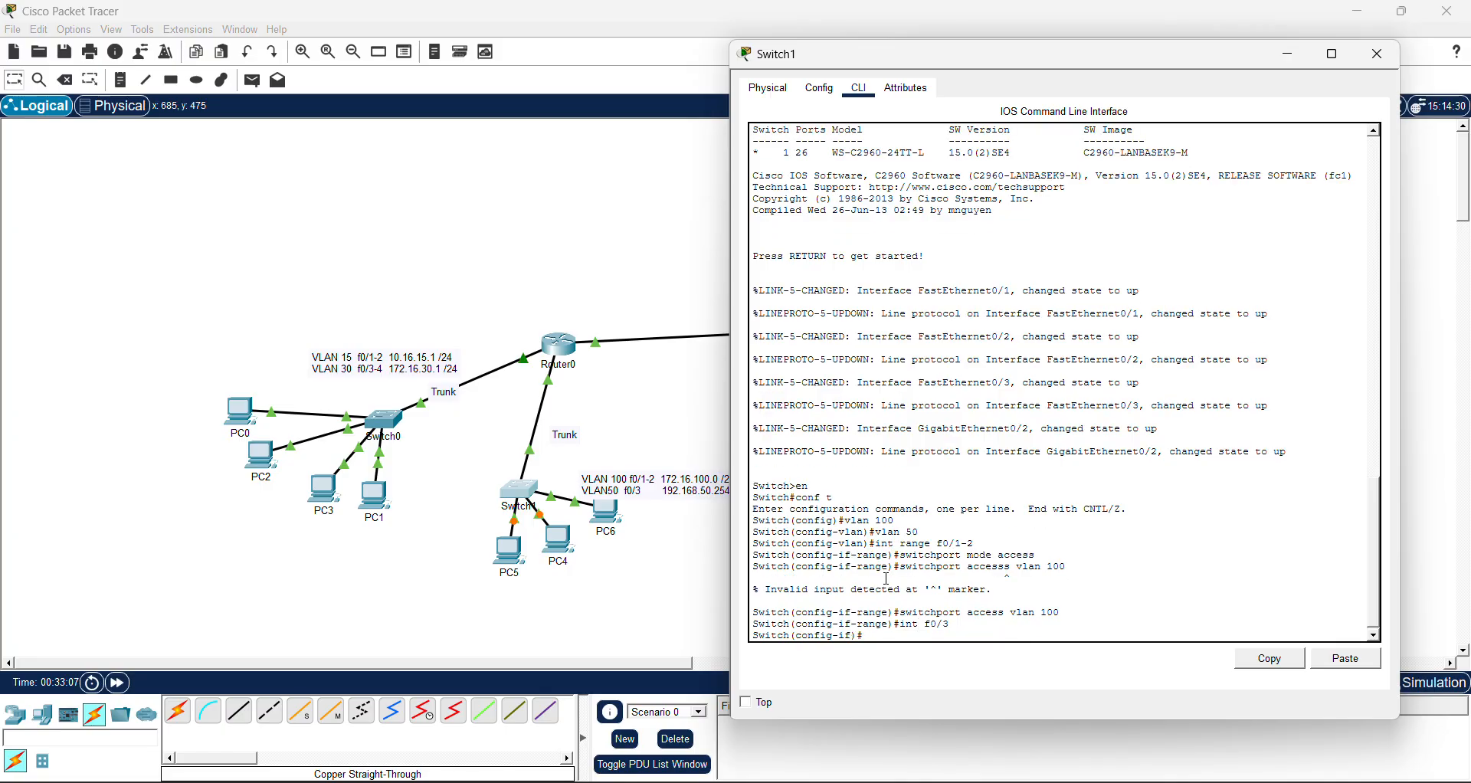
text(sw)
text(i)
text( access)
text( vl)
key(BackSpace)
key(BackSpace)
key(BackSpace)
key(BackSpace)
key(BackSpace)
key(BackSpace)
key(BackSpace)
key(BackSpace)
text(mode acc)
key(Return)
text(sw)
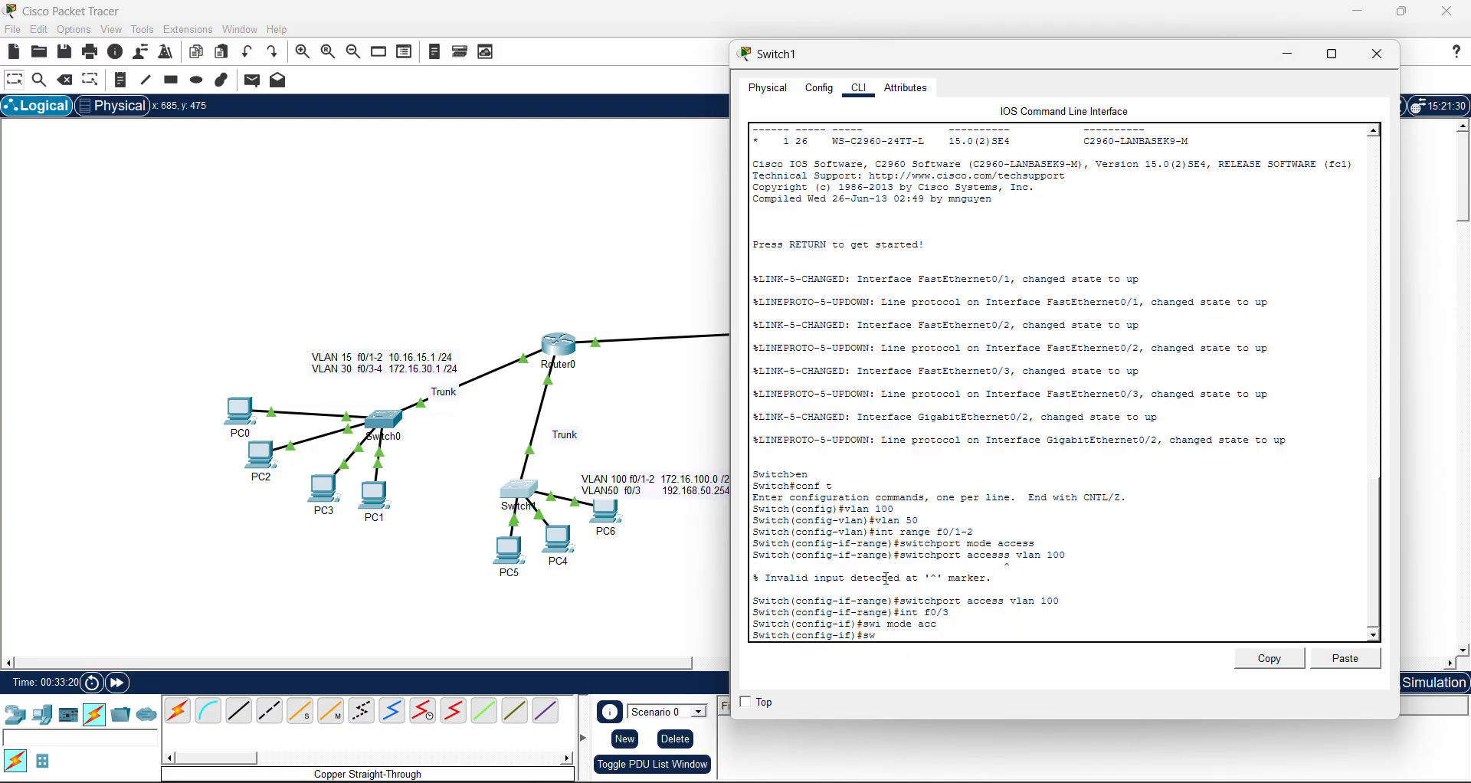
text(i acc vlan 50)
key(Return)
key(Return)
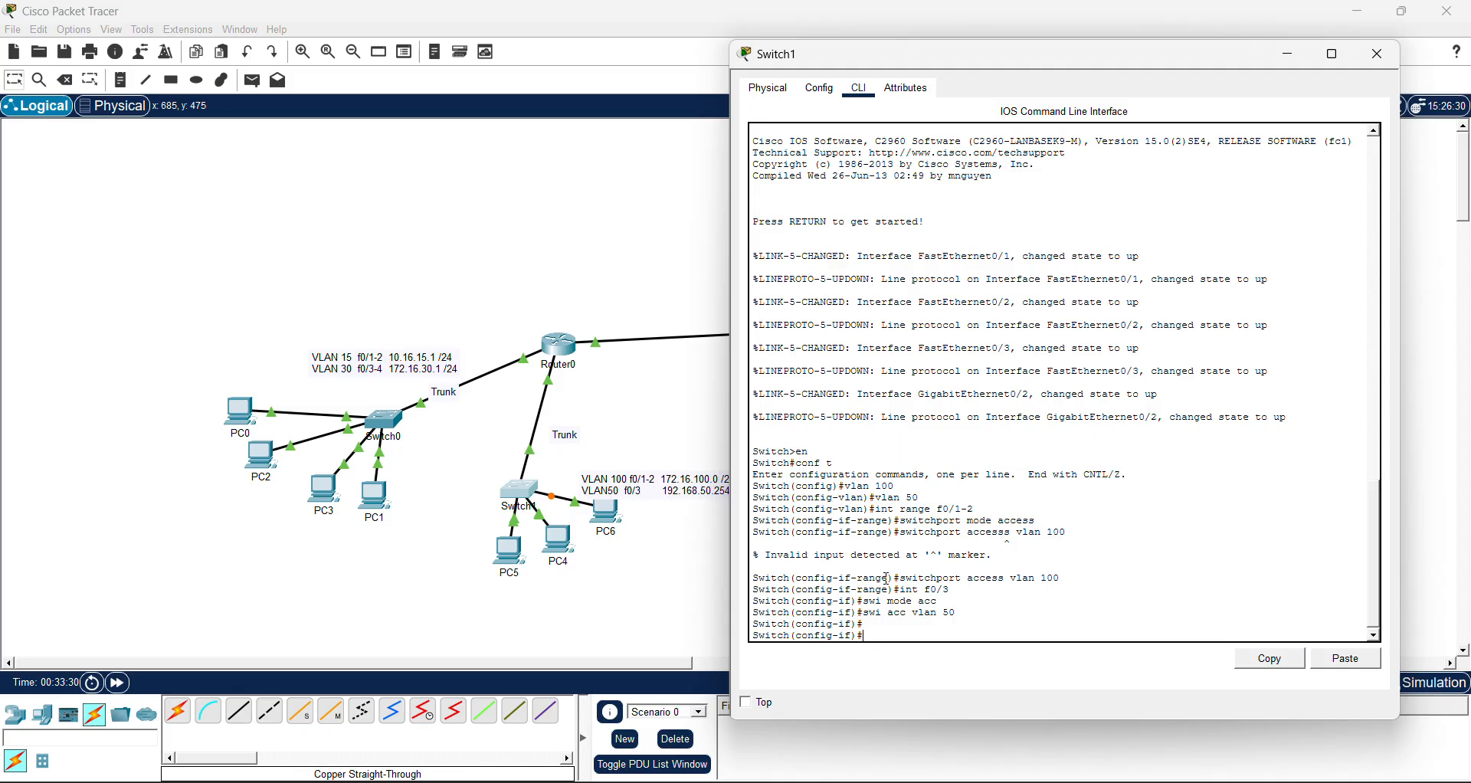
Check which Switch1 port links to Router0 and set interface g0/2 to trunk mode
click(596, 591)
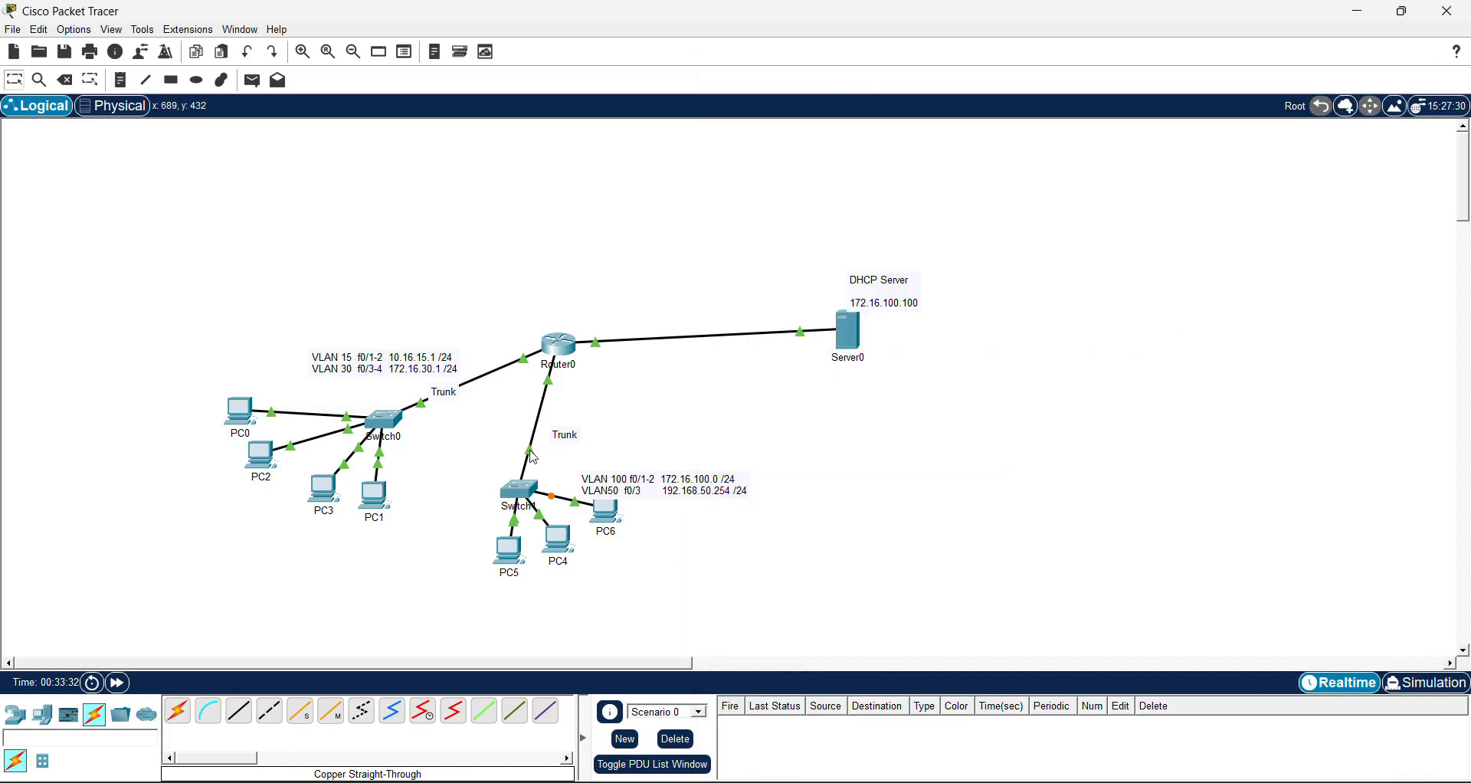
click(519, 490)
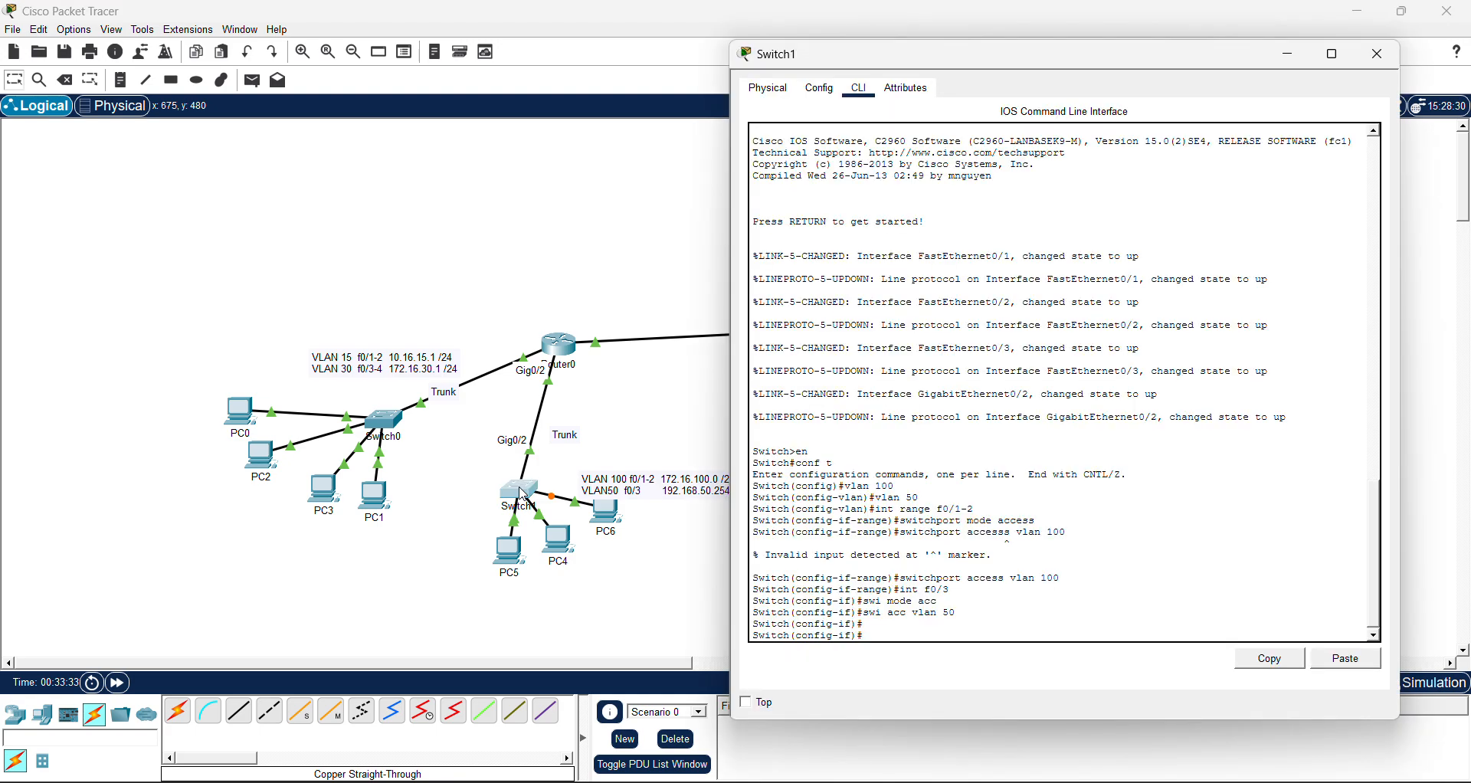
text(int)
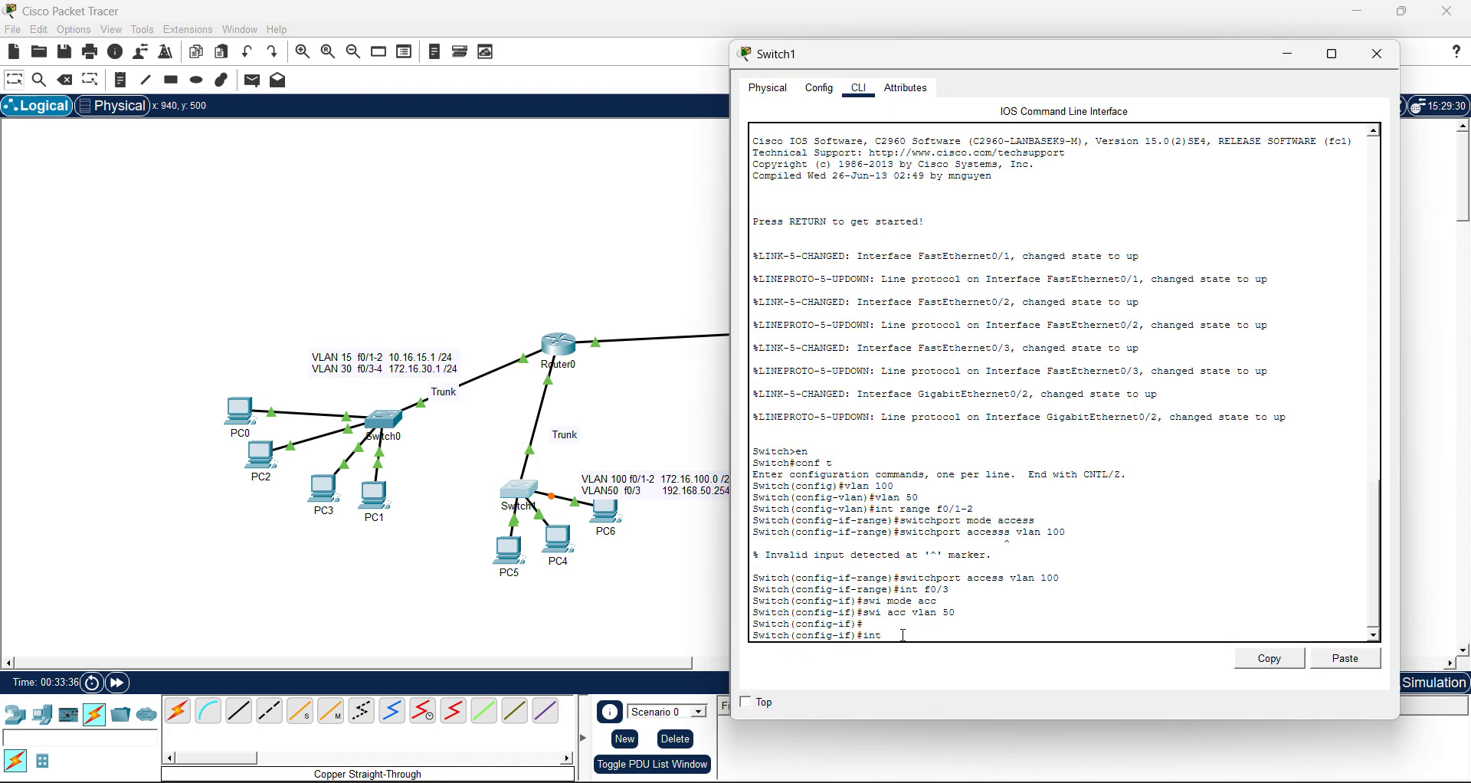
text( g0/2)
key(Return)
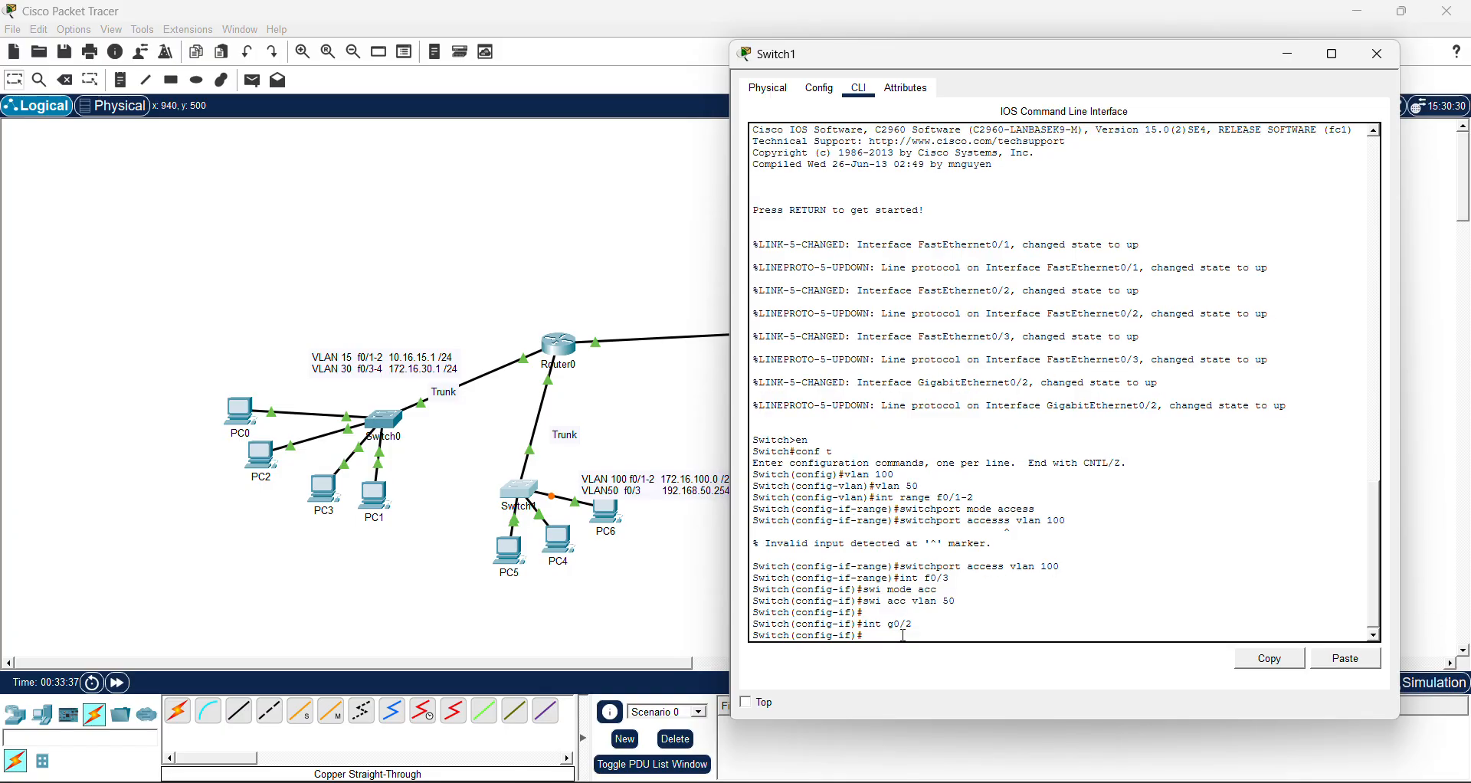
text(swi mod tru)
key(Return)
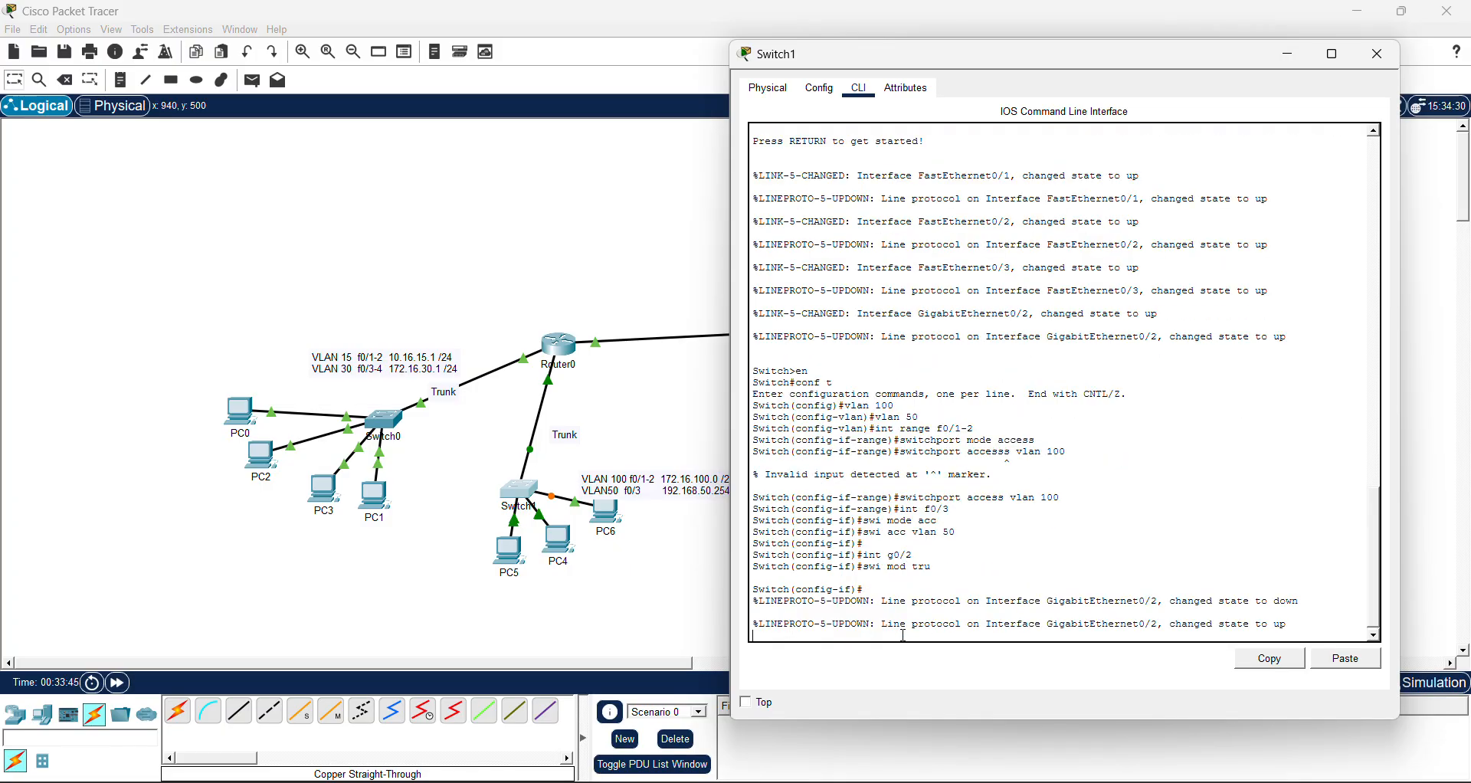
Set Switch1's g0/2 trunk to native VLAN 300 and allow VLANs 100, 50 and 300 on it
text(swi )
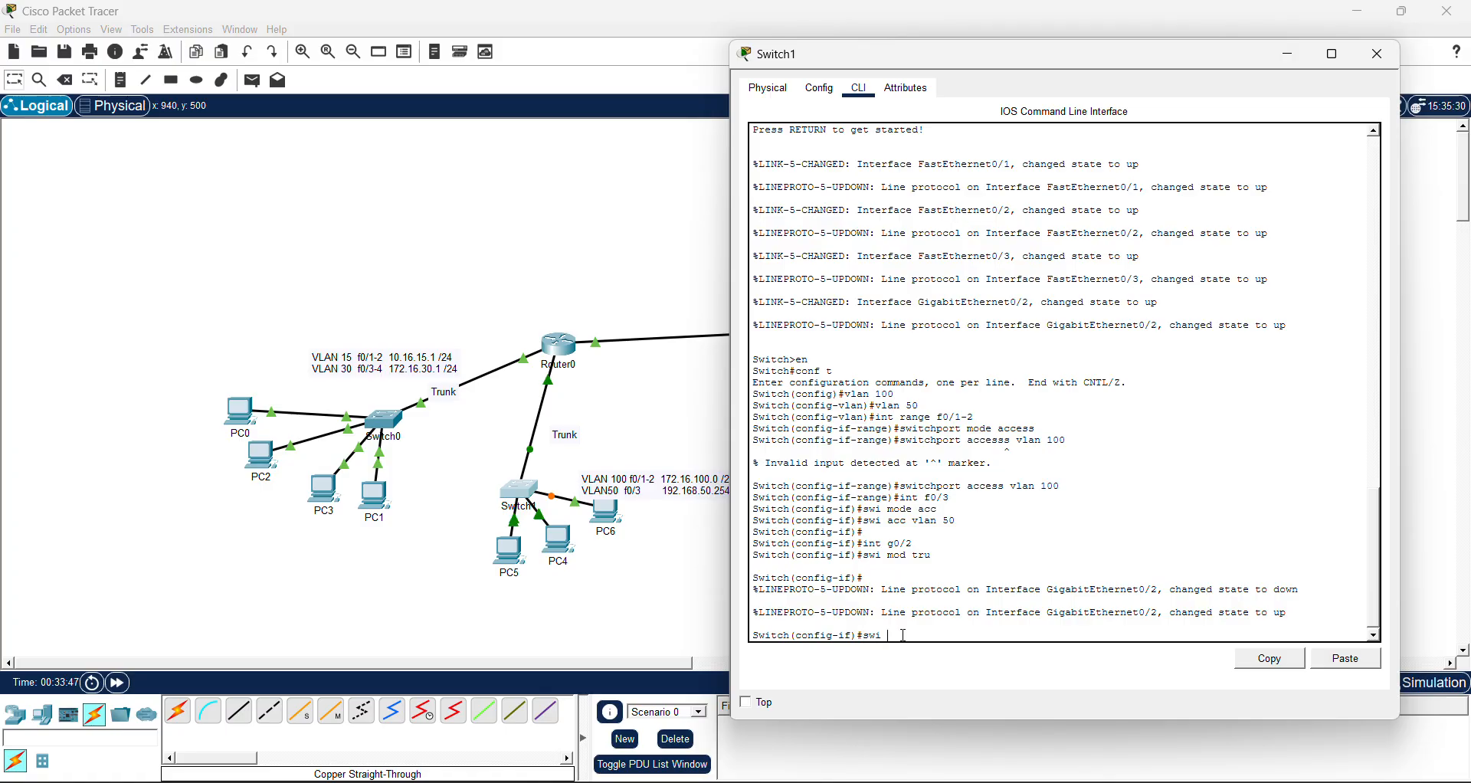
text(tru native vlan 300)
key(Return)
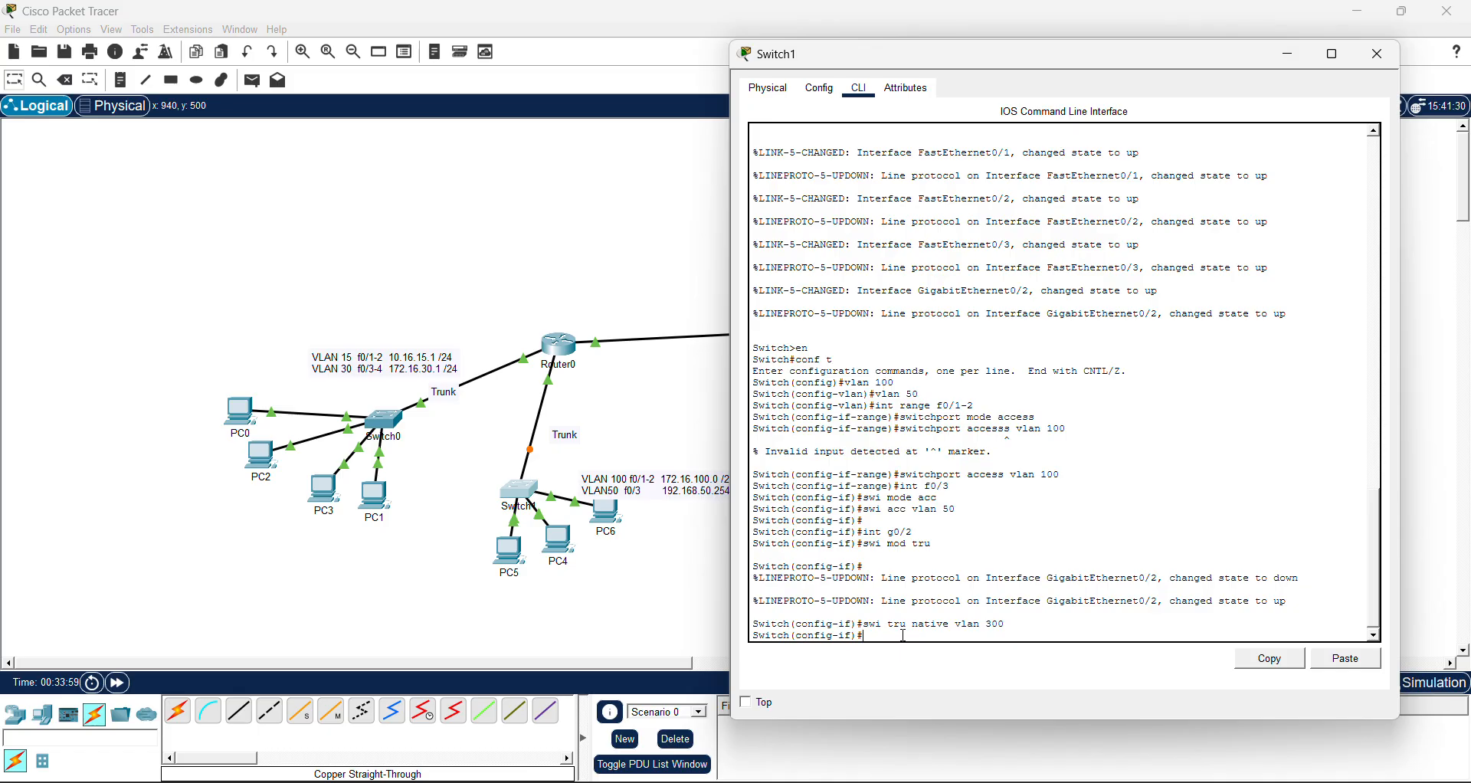
text(swi tru all vlan 100,50,)
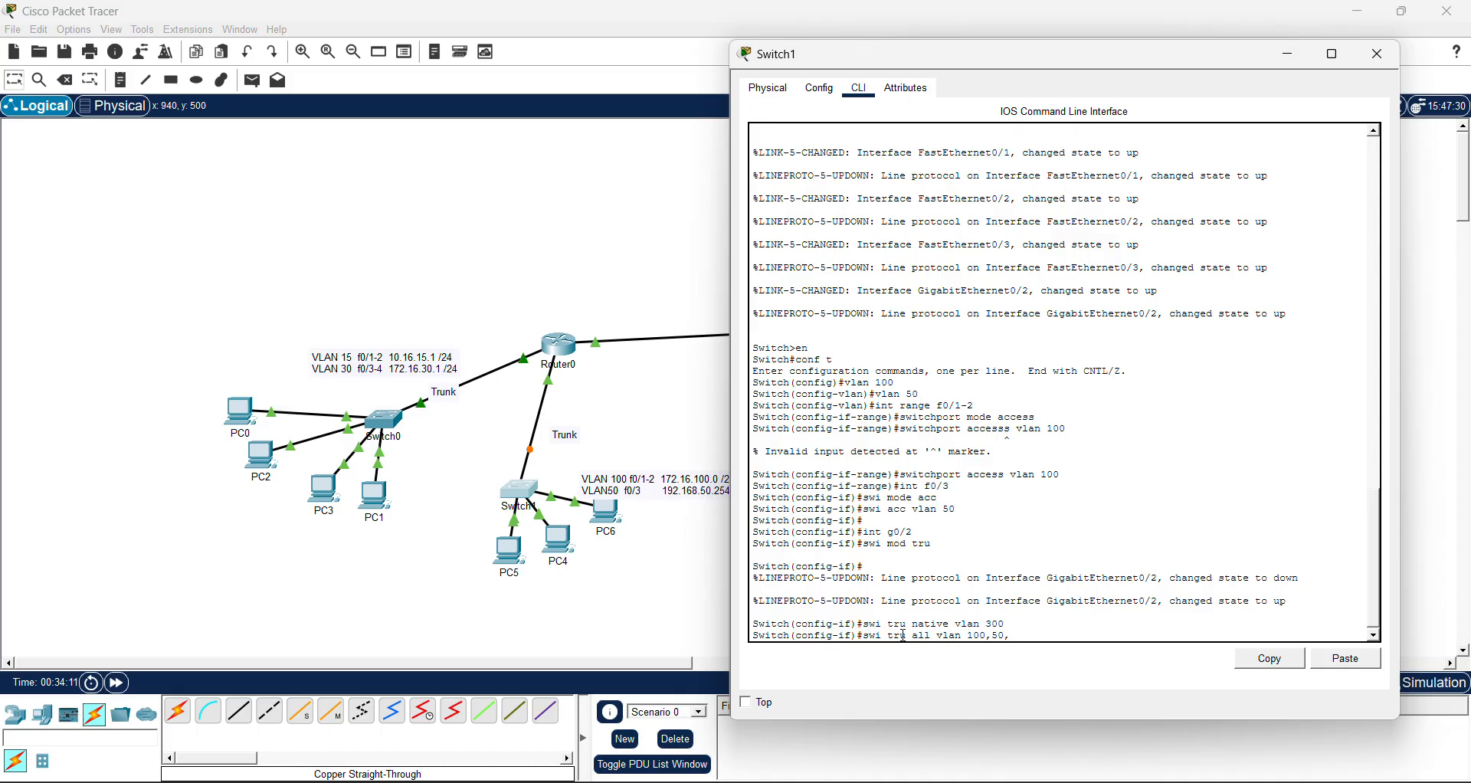
text(300)
key(Return)
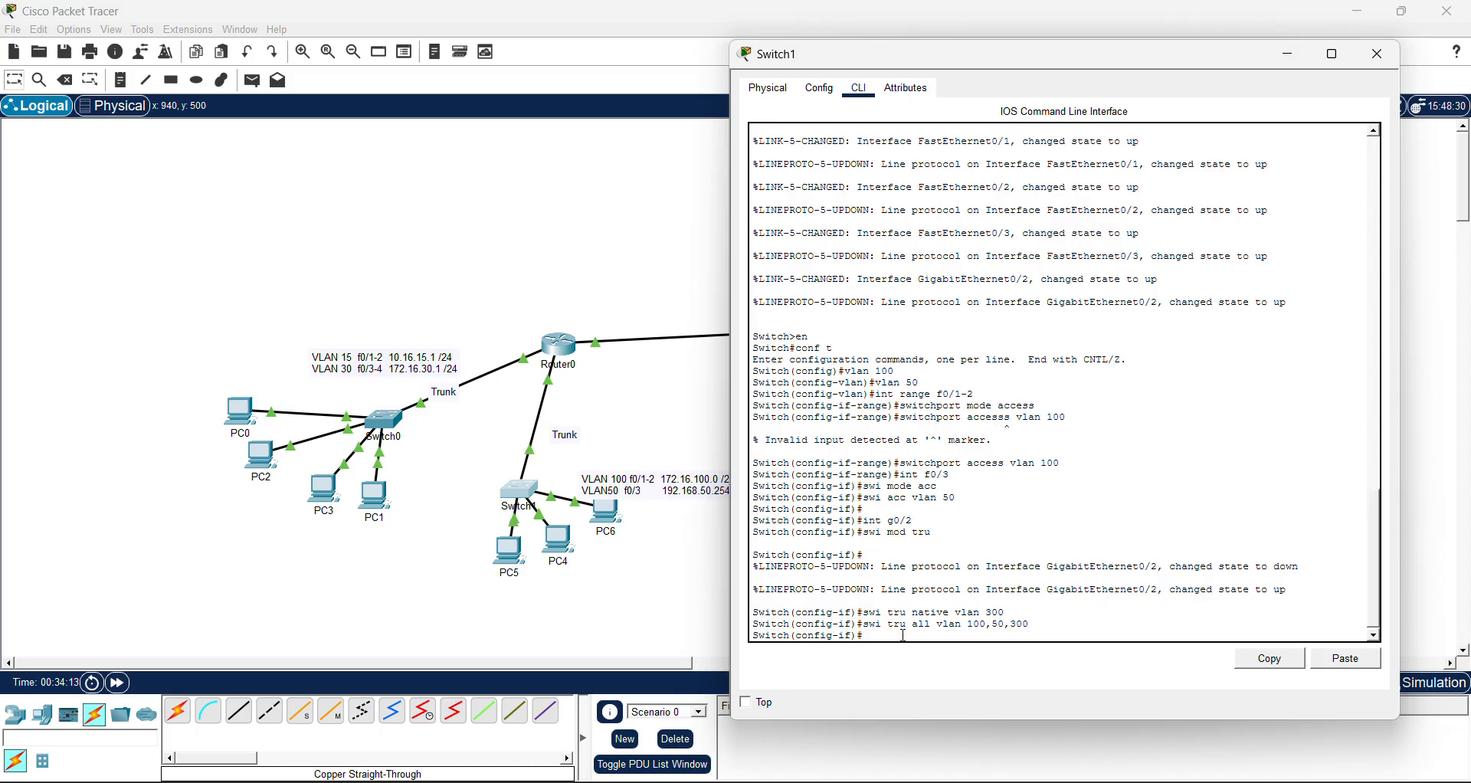
Display Switch1's brief VLAN table and its trunk interface status
text(do sh vlan br)
key(Return)
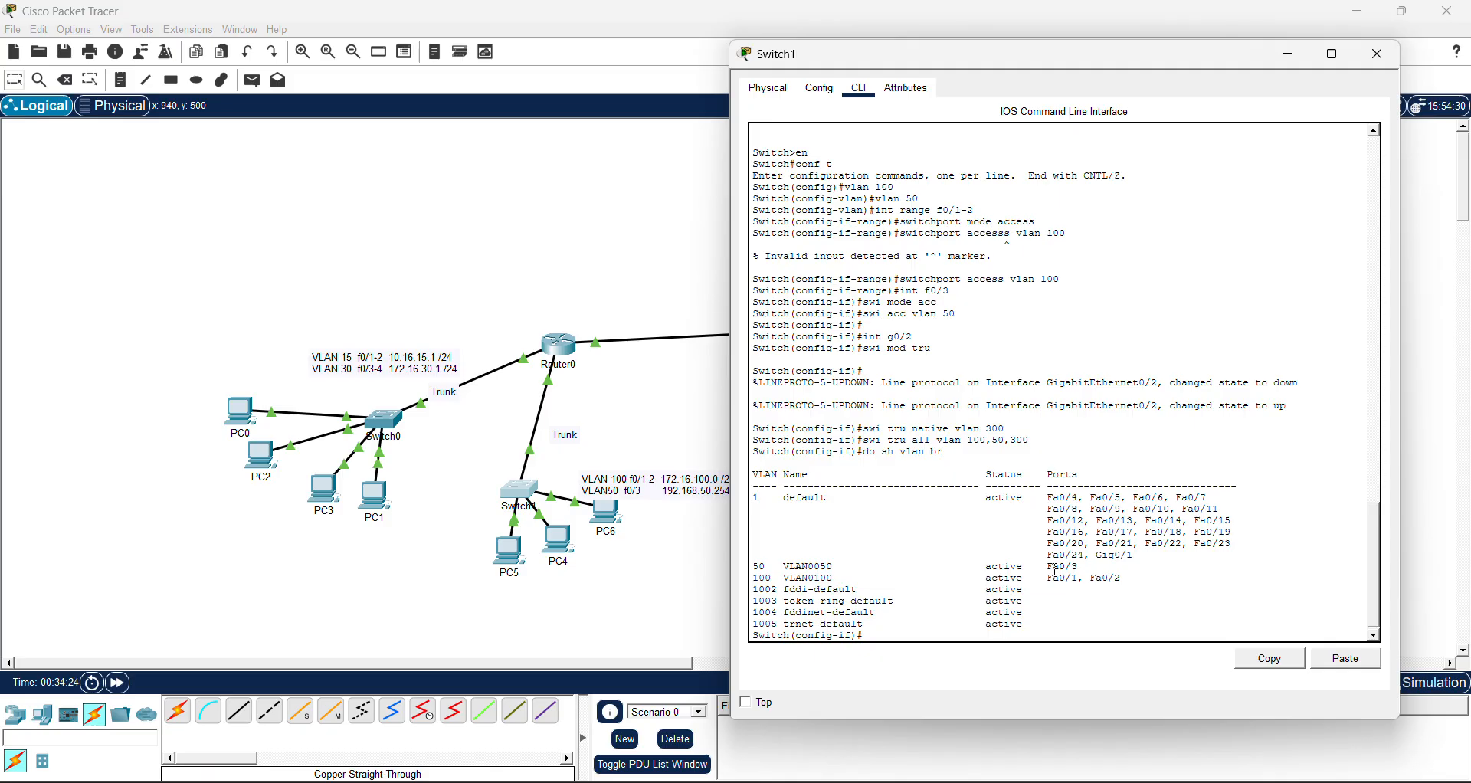
text(do sh int tru)
key(Return)
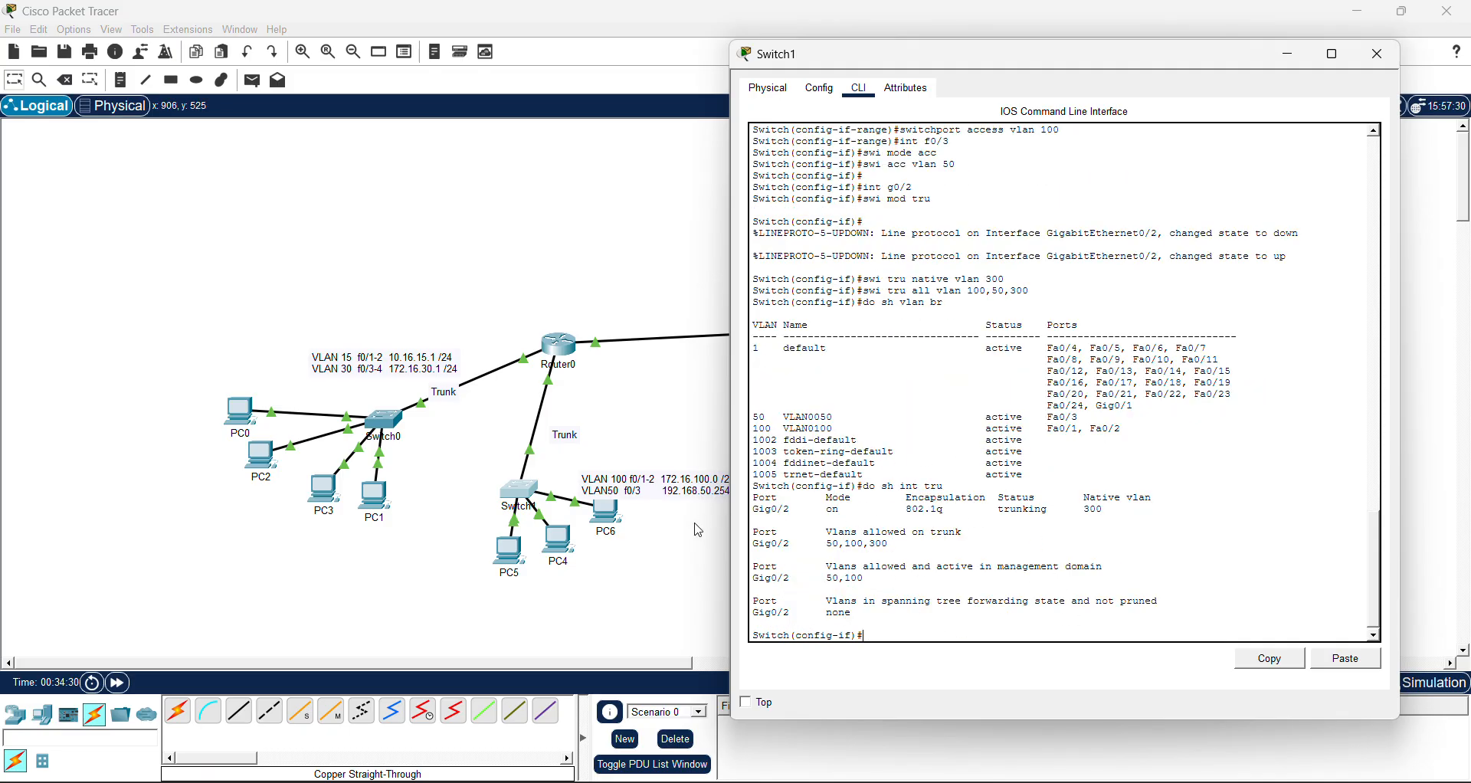
Move the VLAN 100 and VLAN 50 address note clear of PC6 in the topology
click(675, 590)
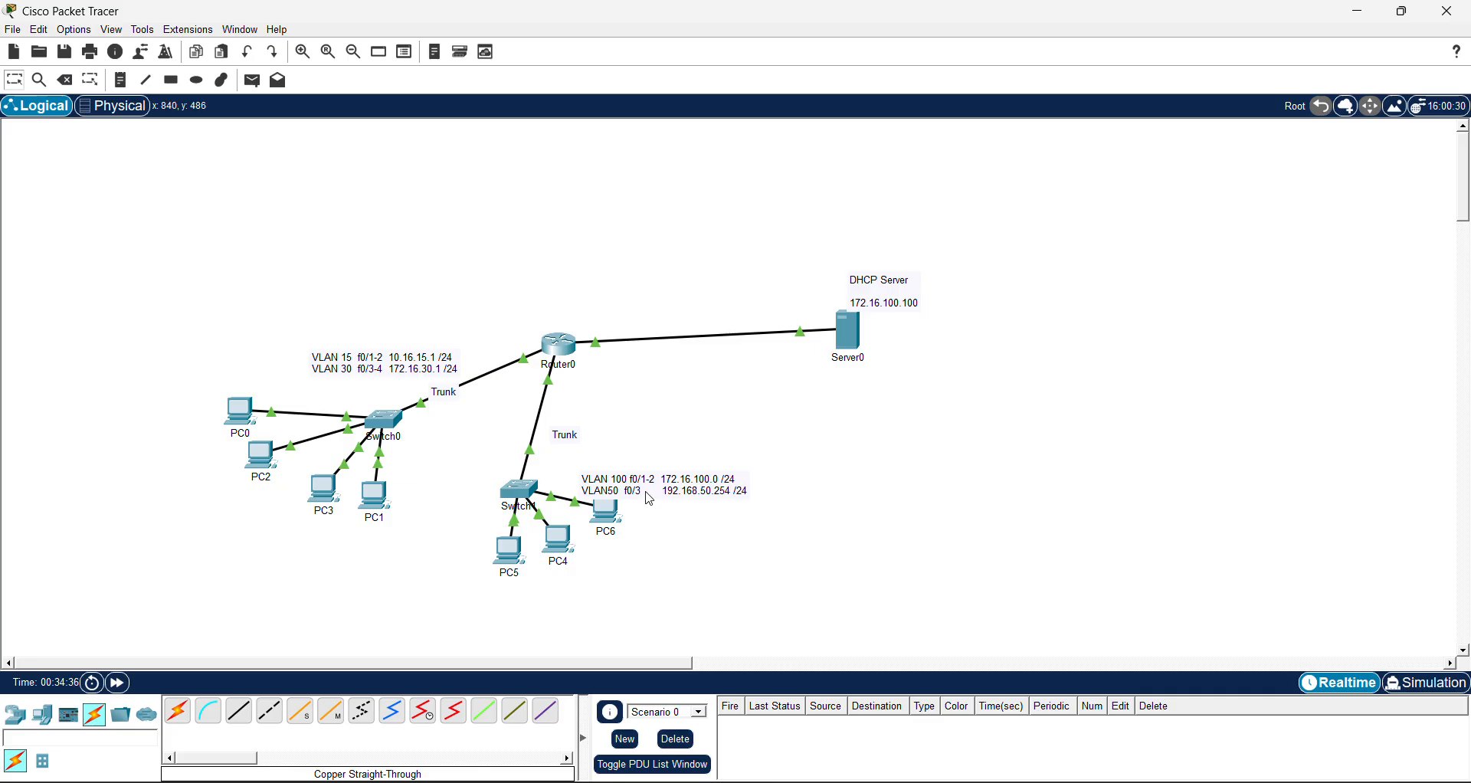
drag(647, 492, 683, 486)
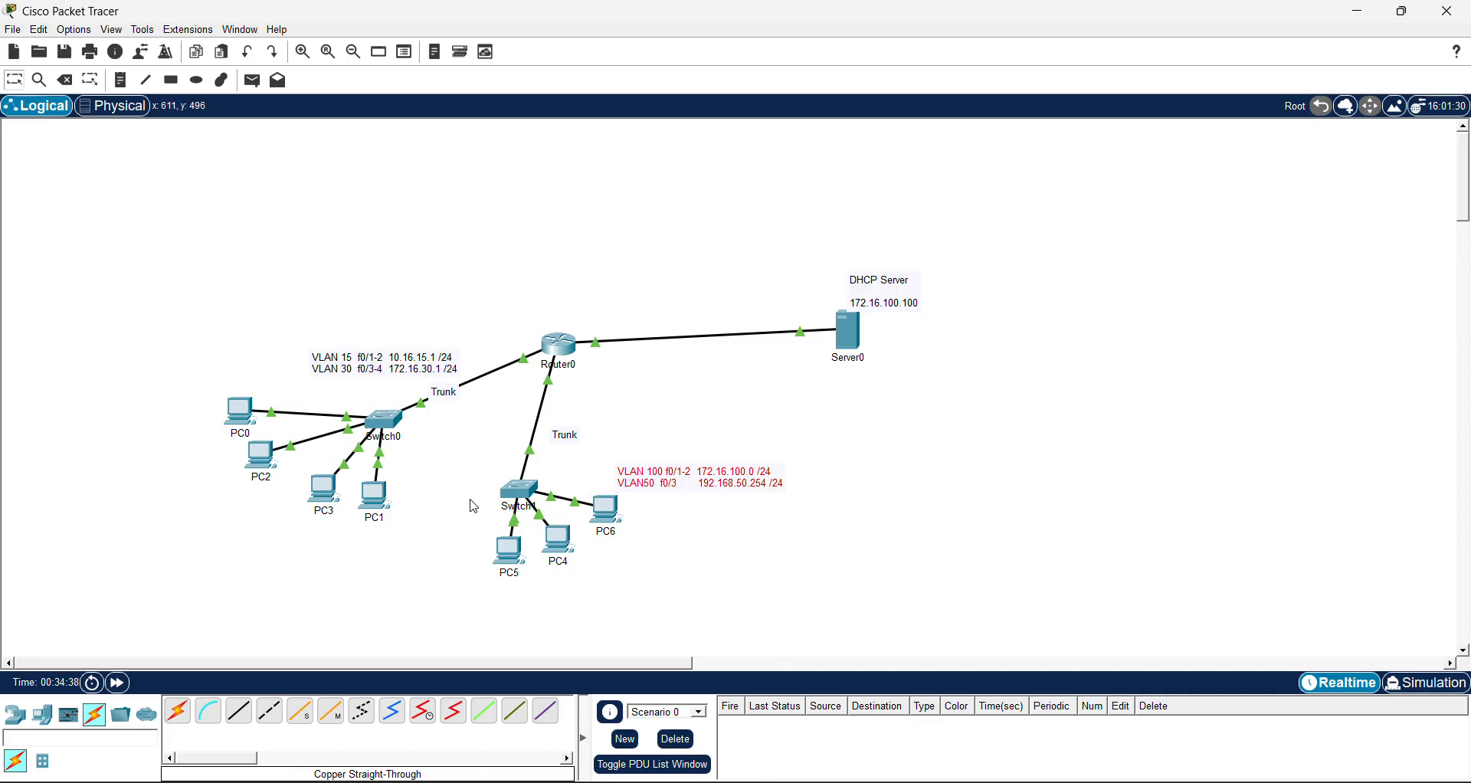
Switch PC0's IPv4 configuration to DHCP to request an address from the server
click(238, 411)
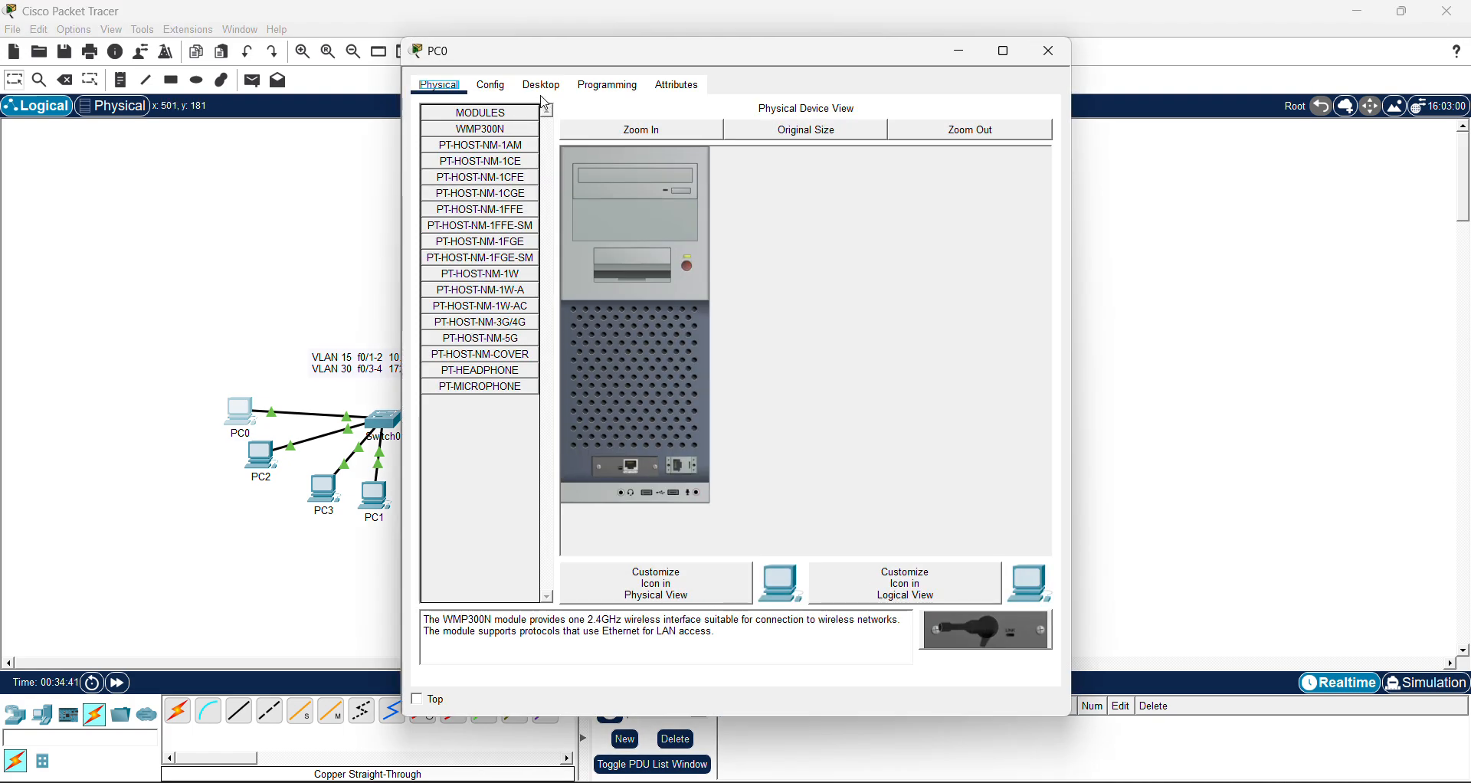
click(542, 85)
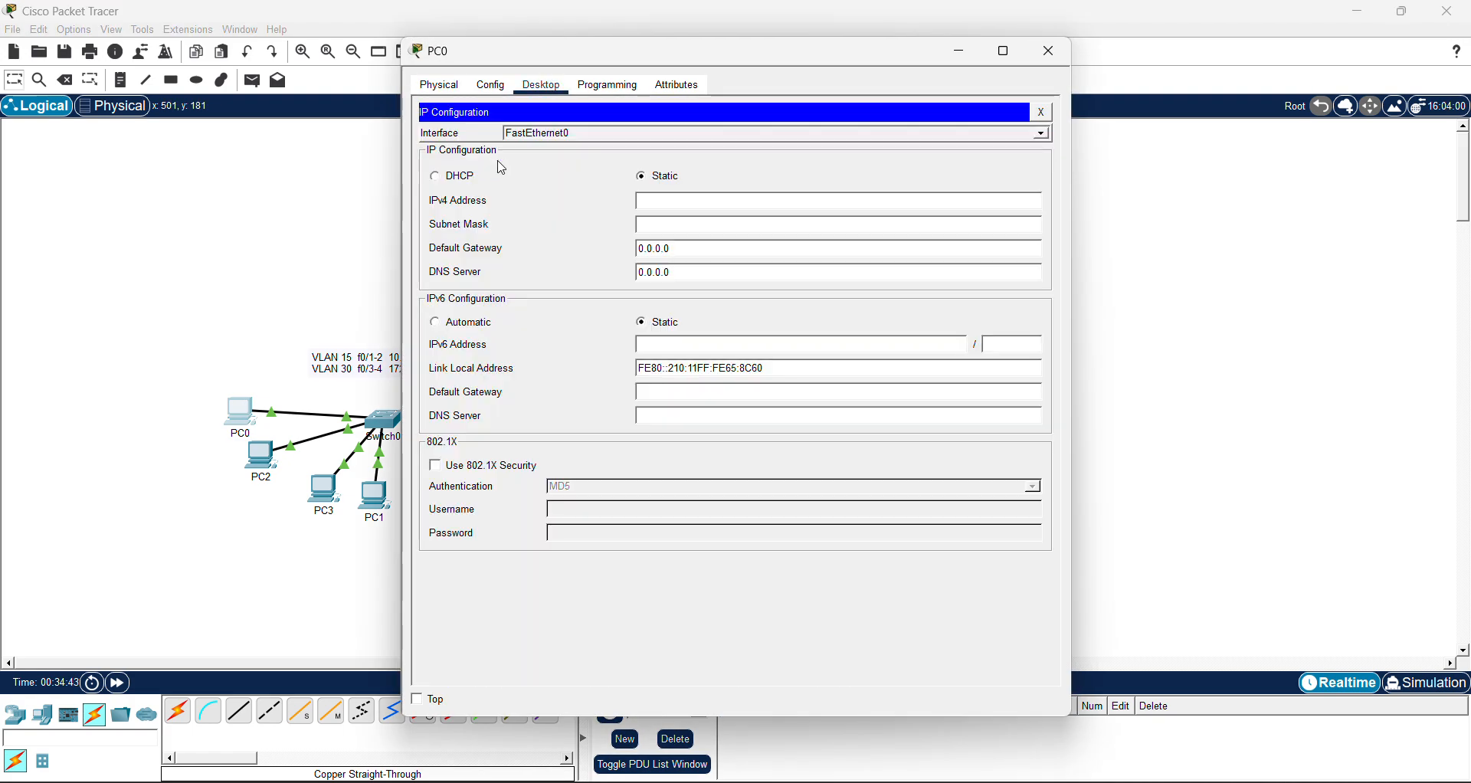
click(437, 179)
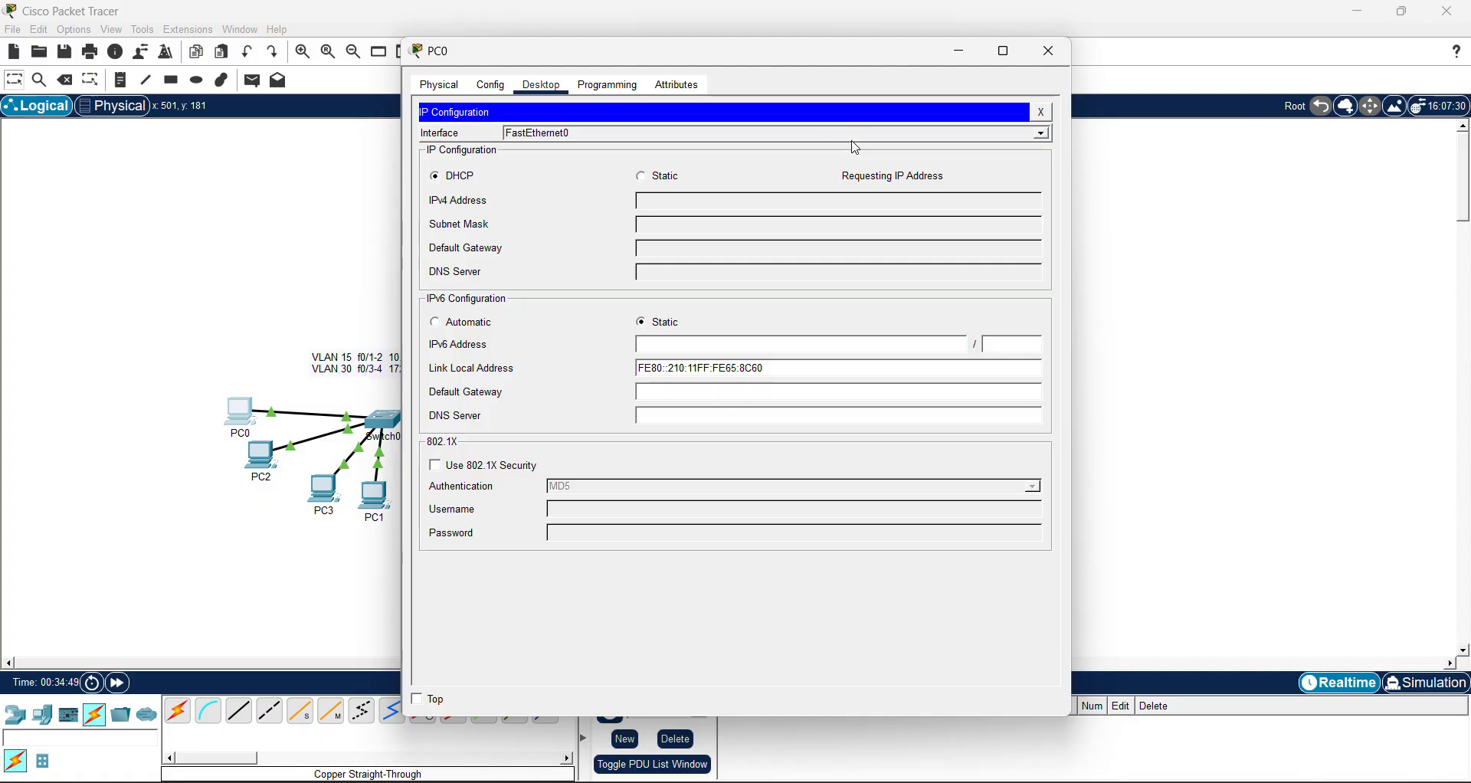
drag(906, 67, 1043, 136)
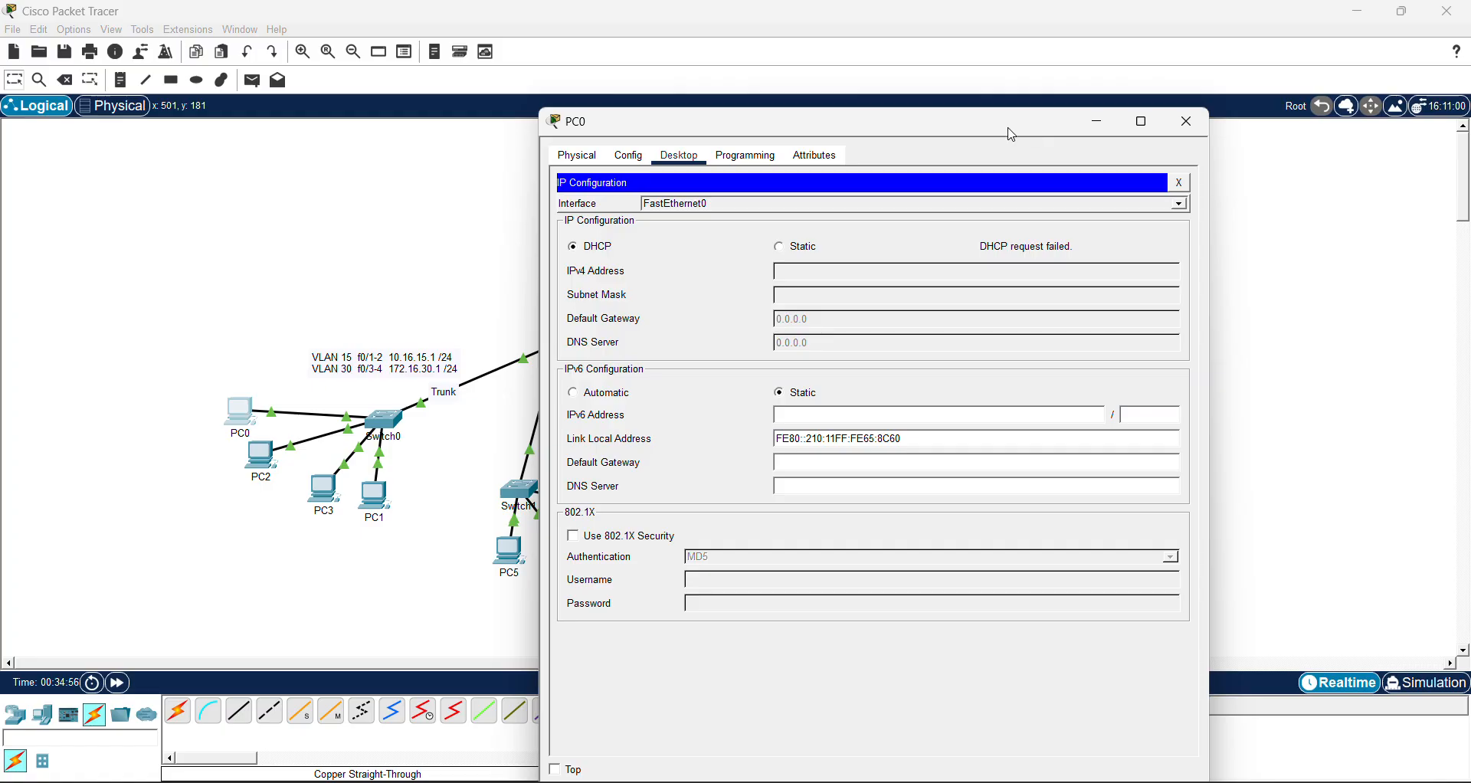
drag(1008, 131, 802, 197)
click(990, 182)
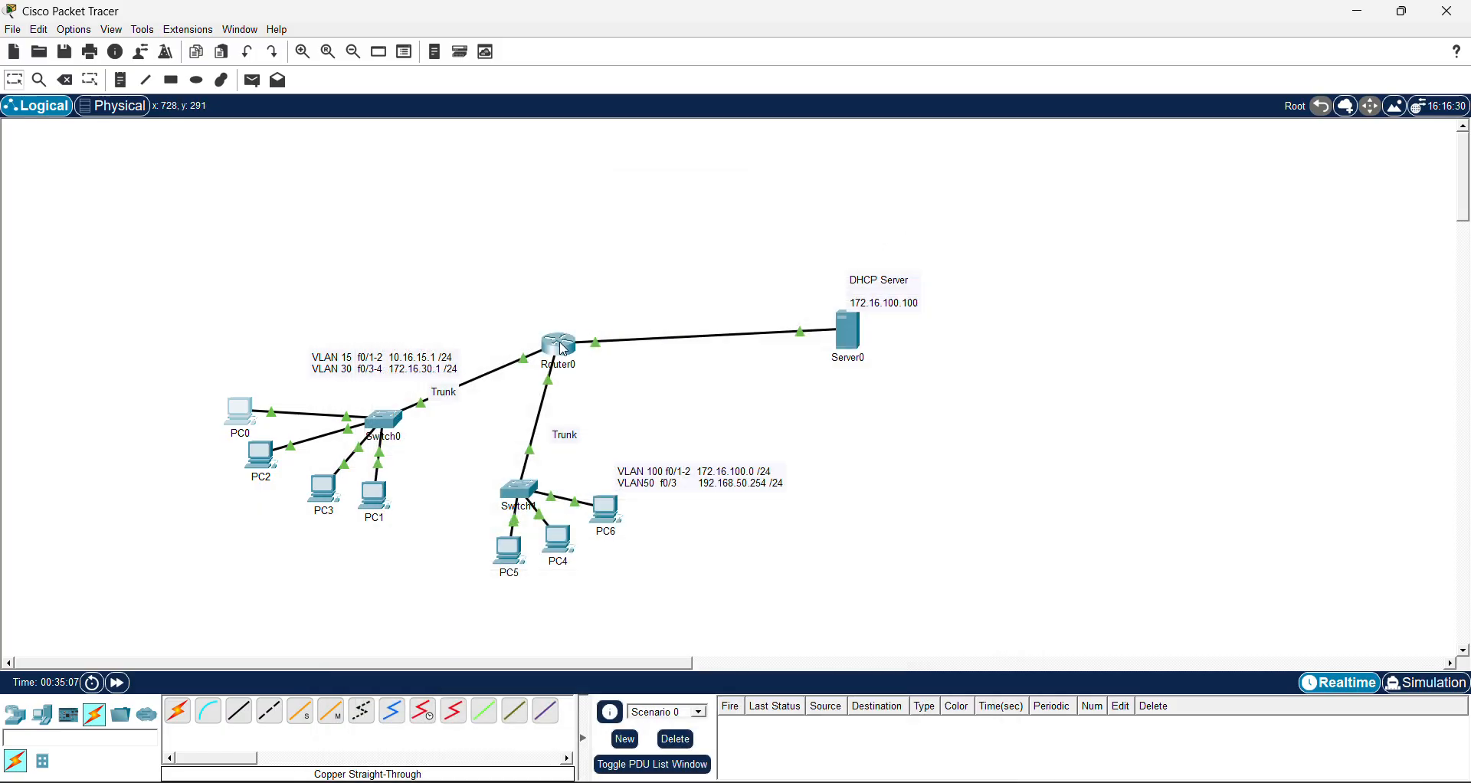
Examine Router0's interface addresses and compare Server0's DHCP pools for VLANs 30, 100, 50 and 15
mouse_move(563, 350)
mouse_move(851, 335)
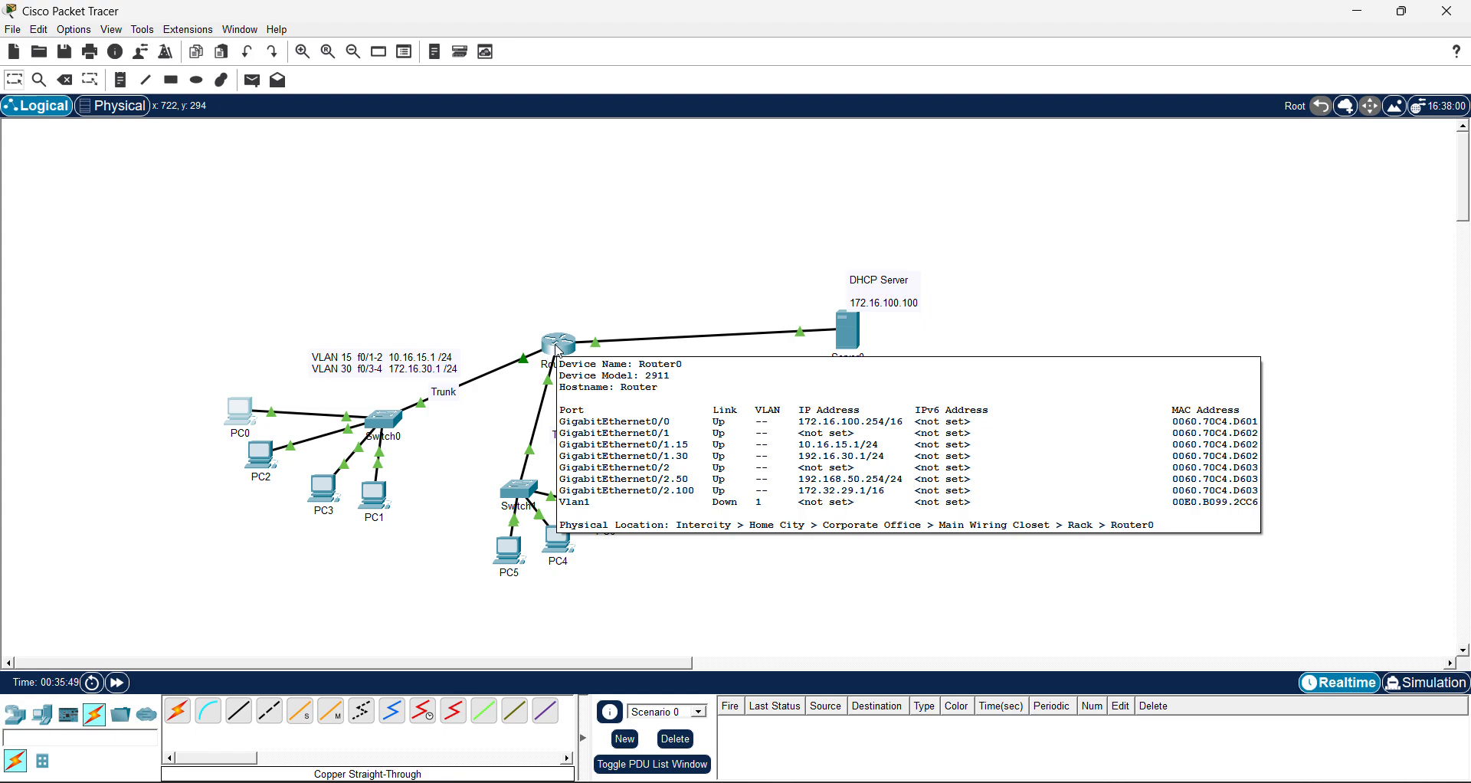
click(852, 338)
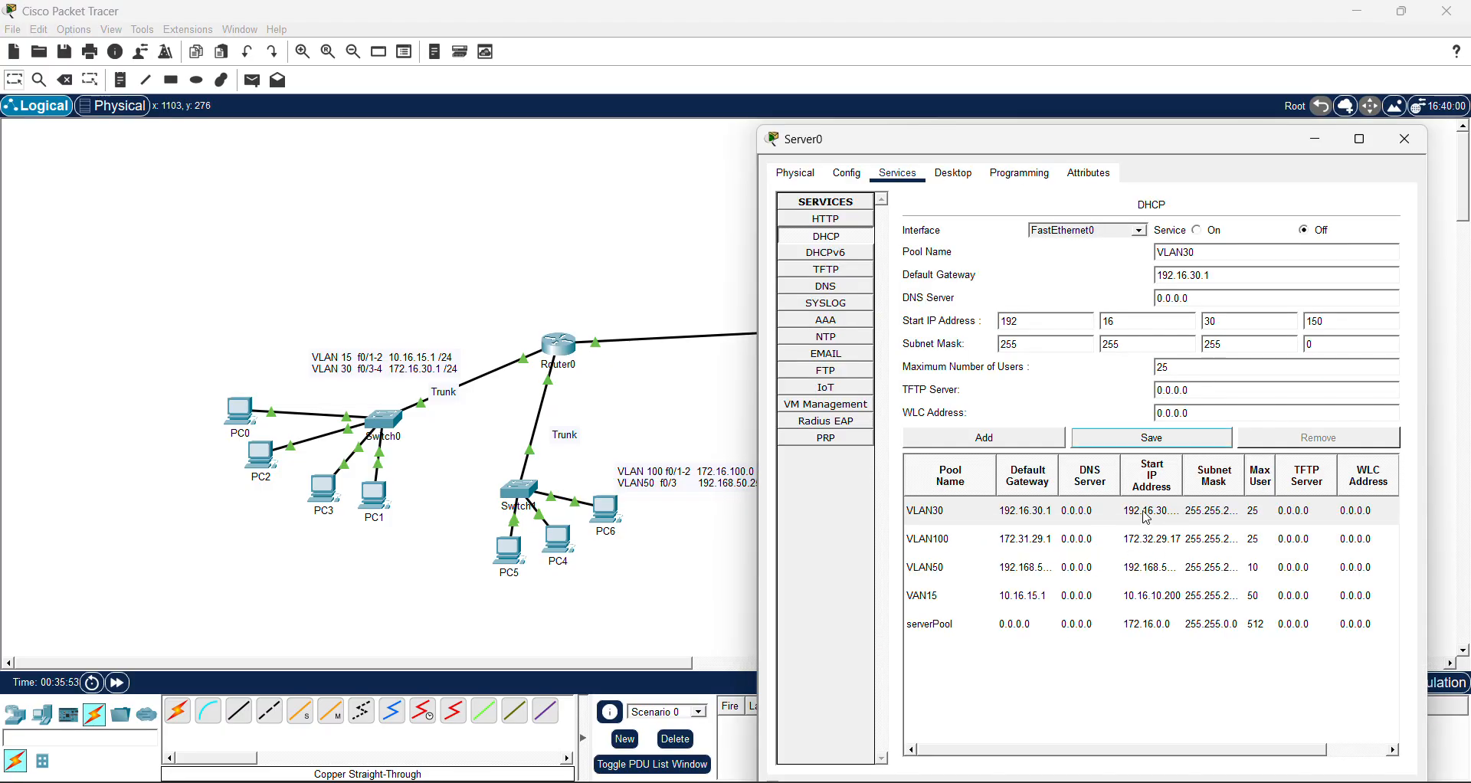
click(1070, 512)
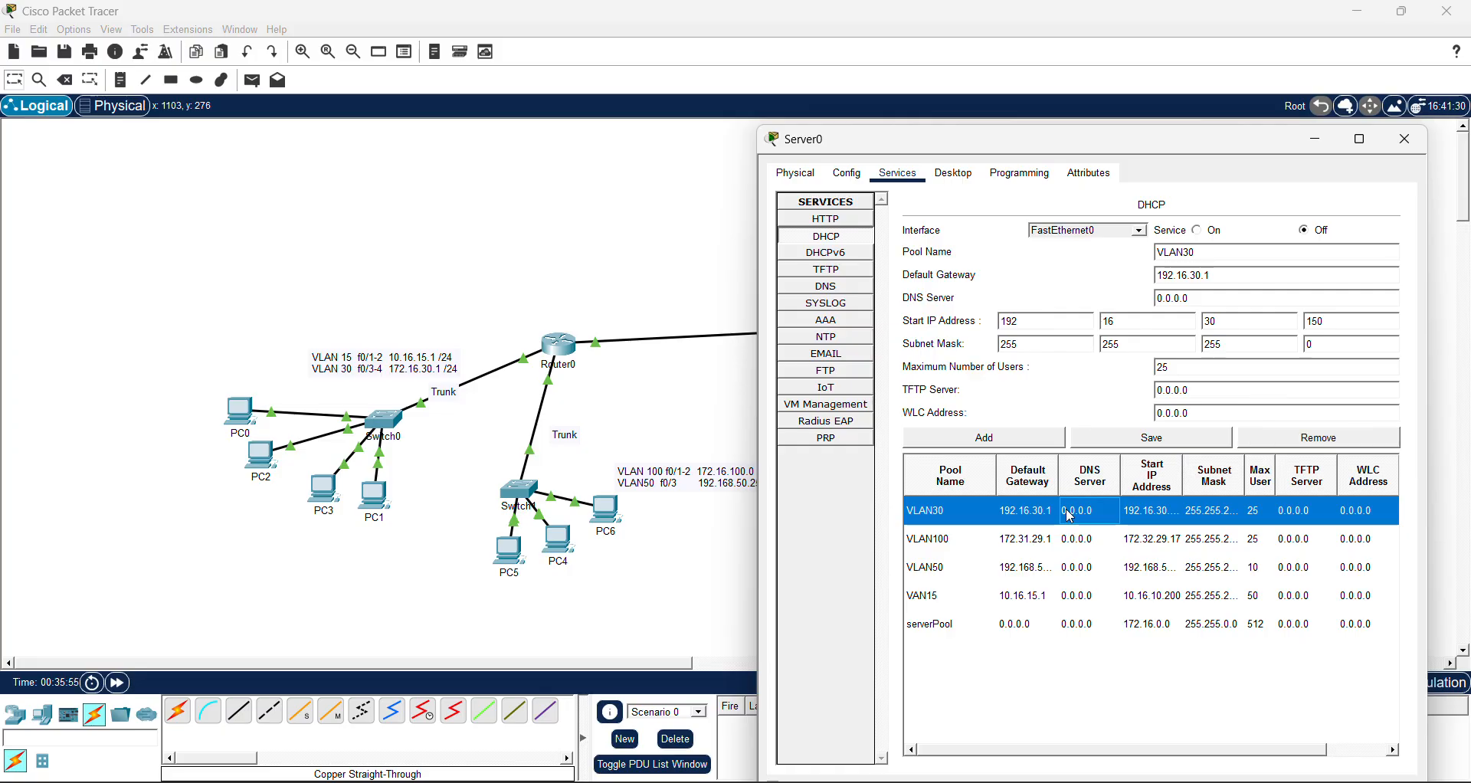
click(1066, 542)
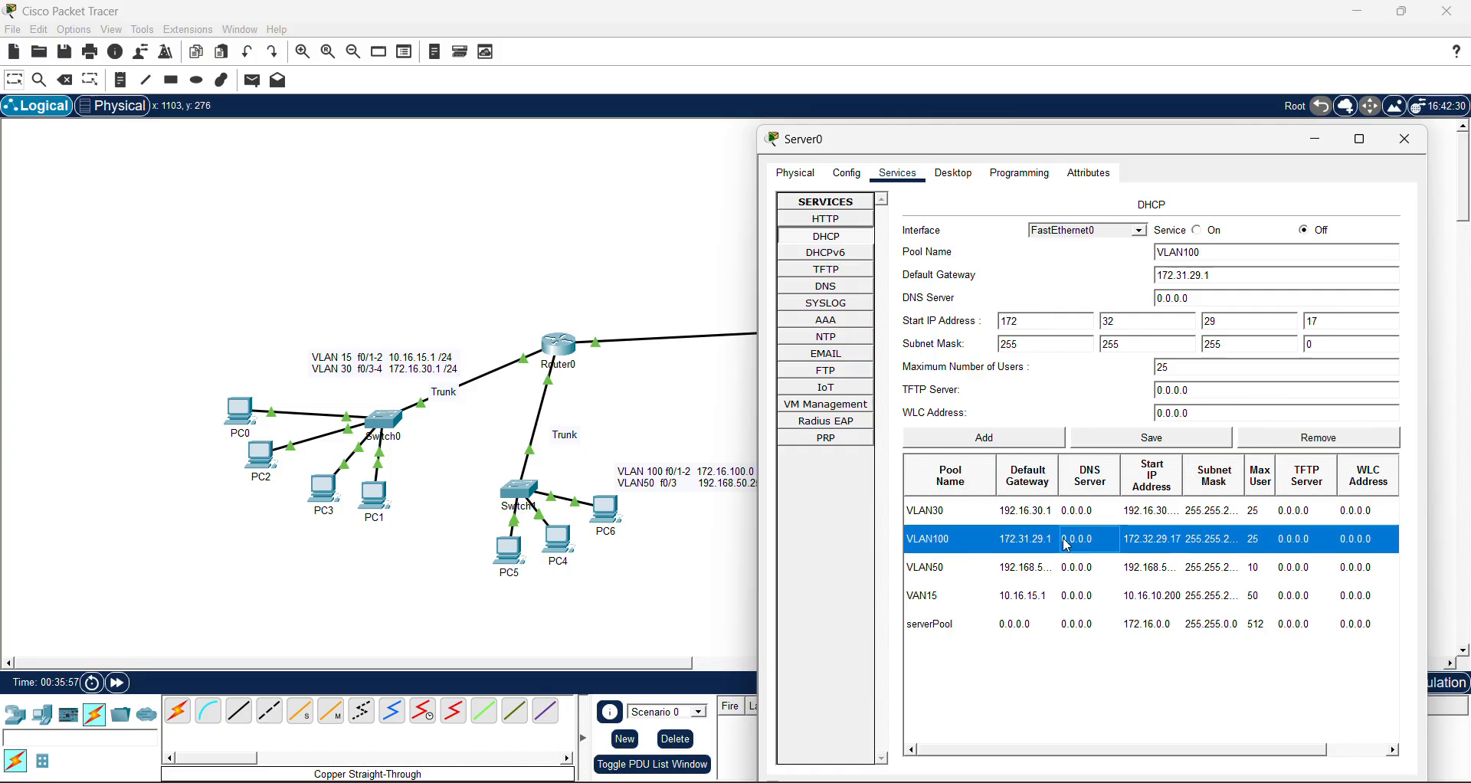
click(1059, 569)
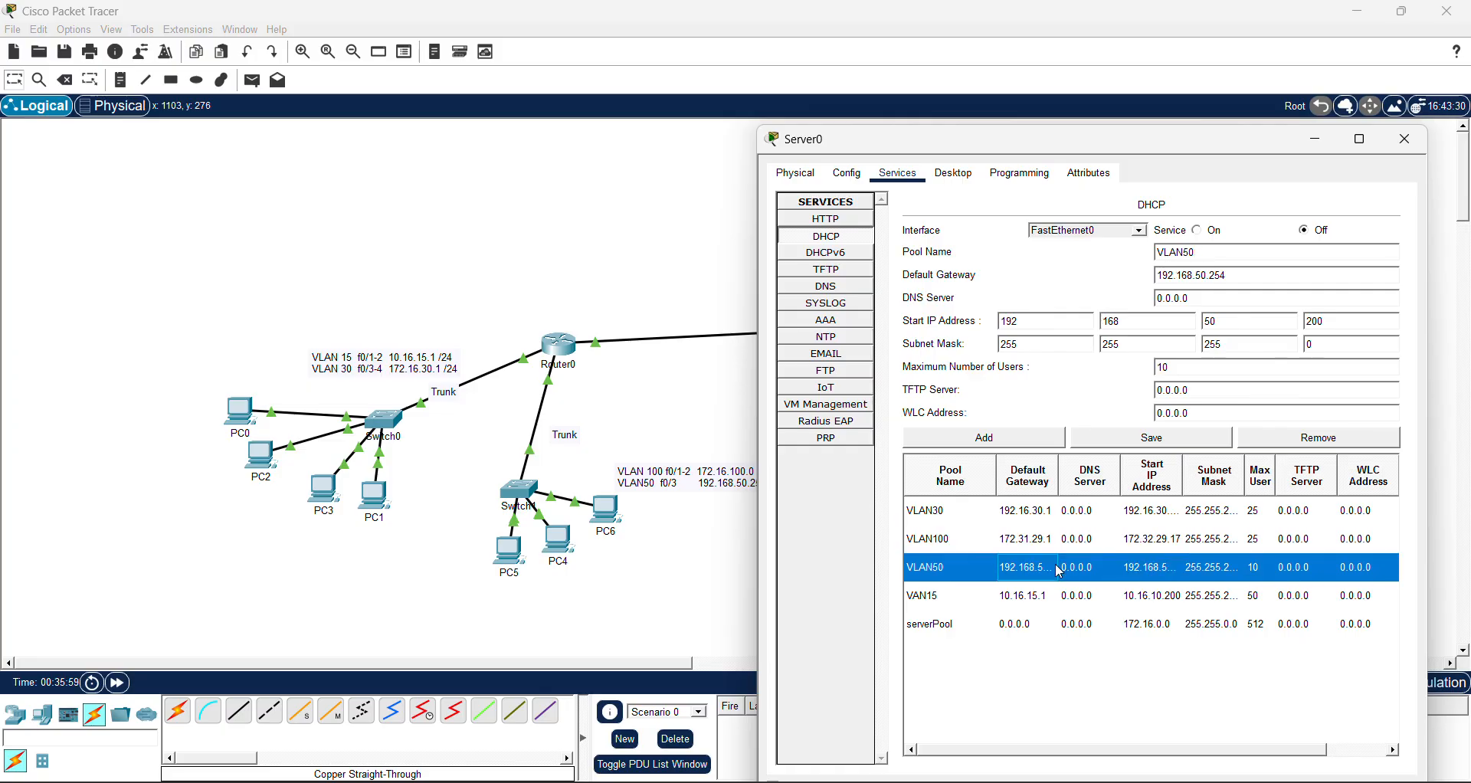
click(1060, 597)
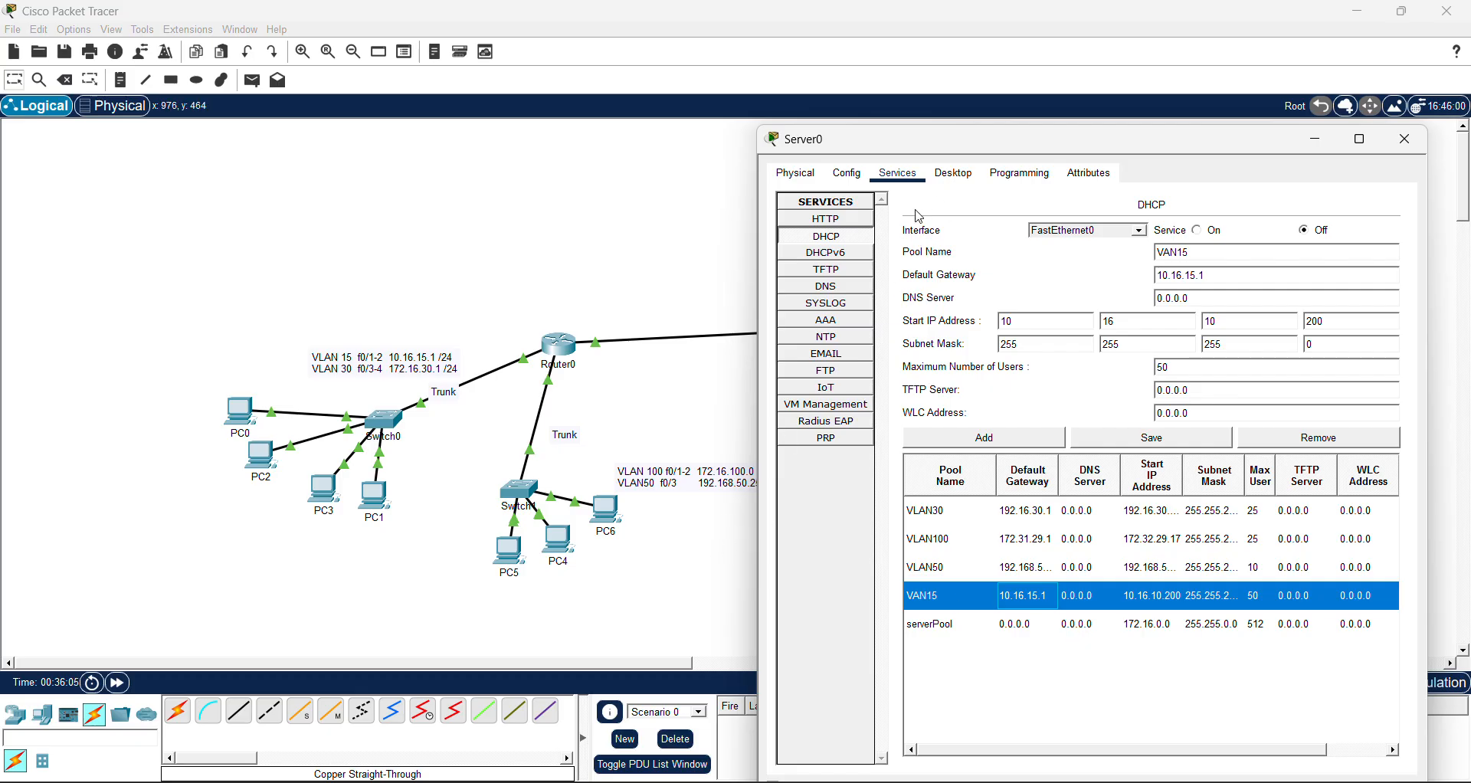
Check Server0's IPv4 address, subnet mask and default gateway in its IP configuration
click(944, 175)
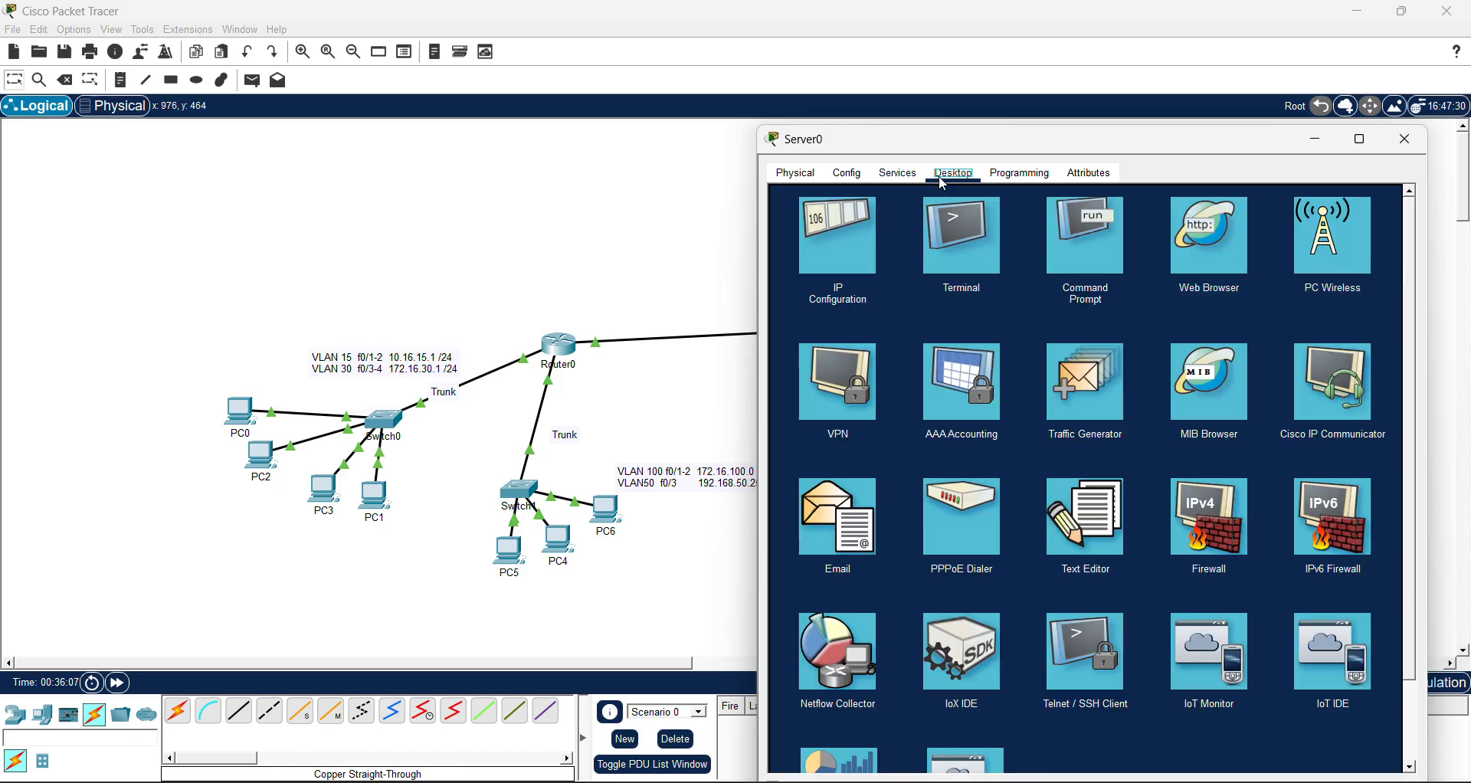
click(838, 236)
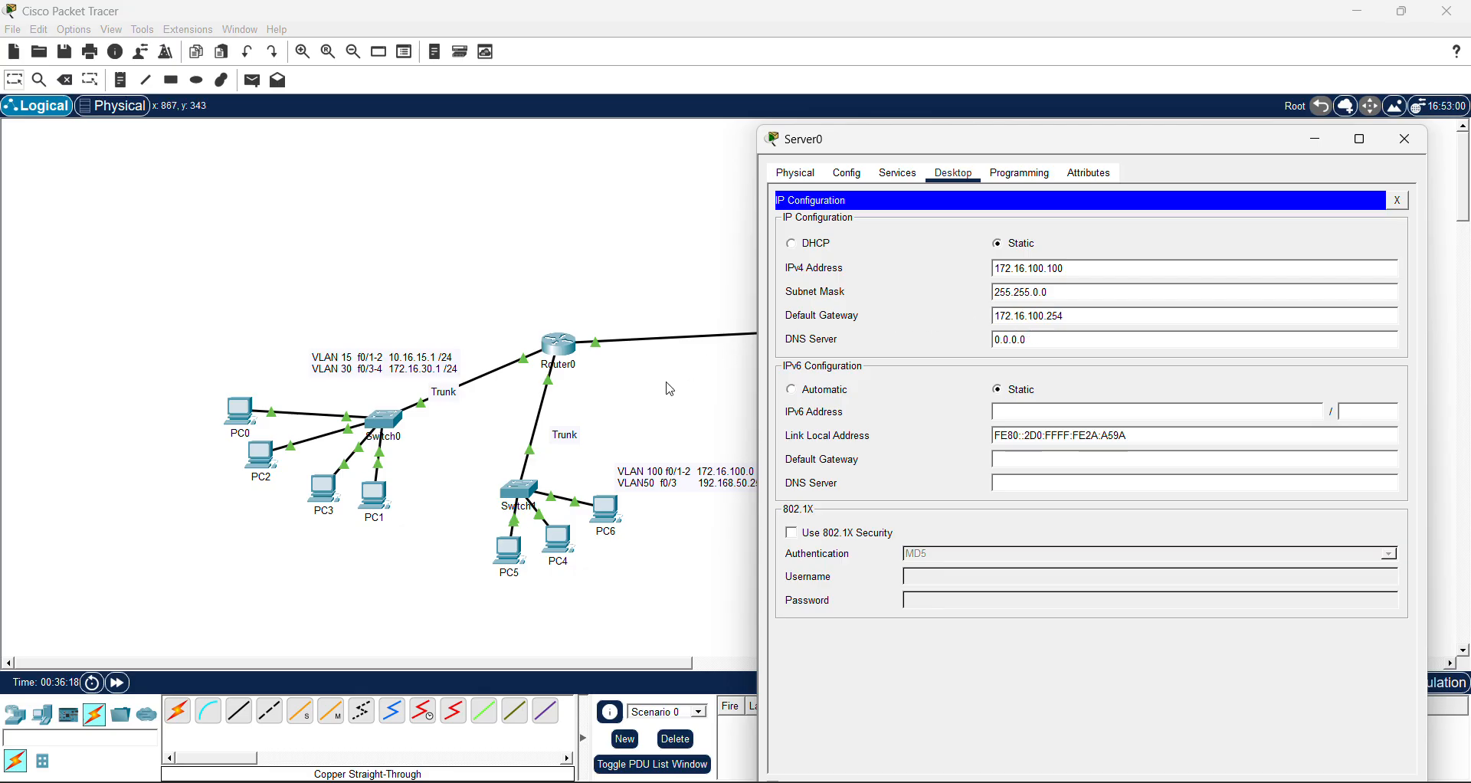
click(632, 402)
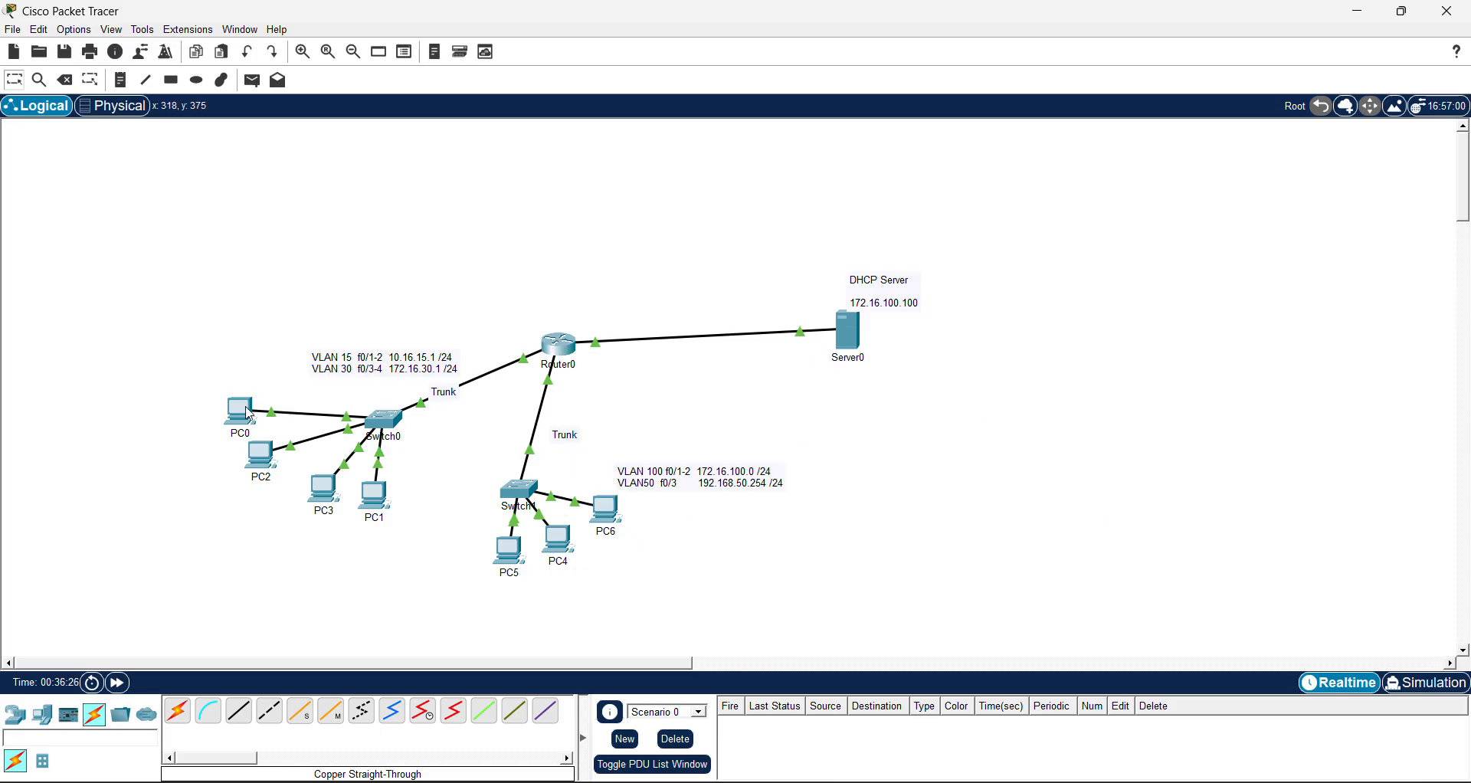
Switch PC6's IPv4 configuration to DHCP to request an address from the server
click(609, 509)
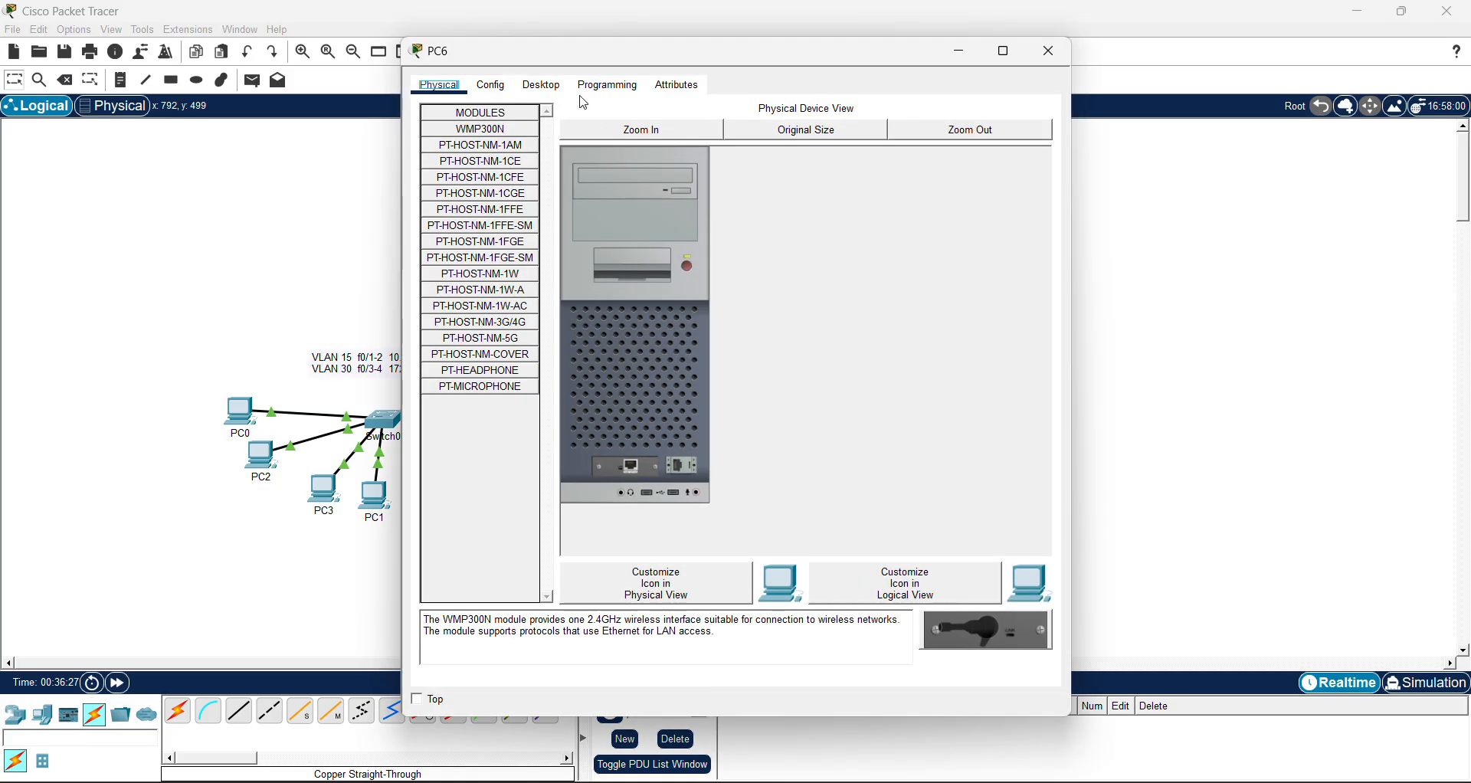
click(542, 85)
click(511, 165)
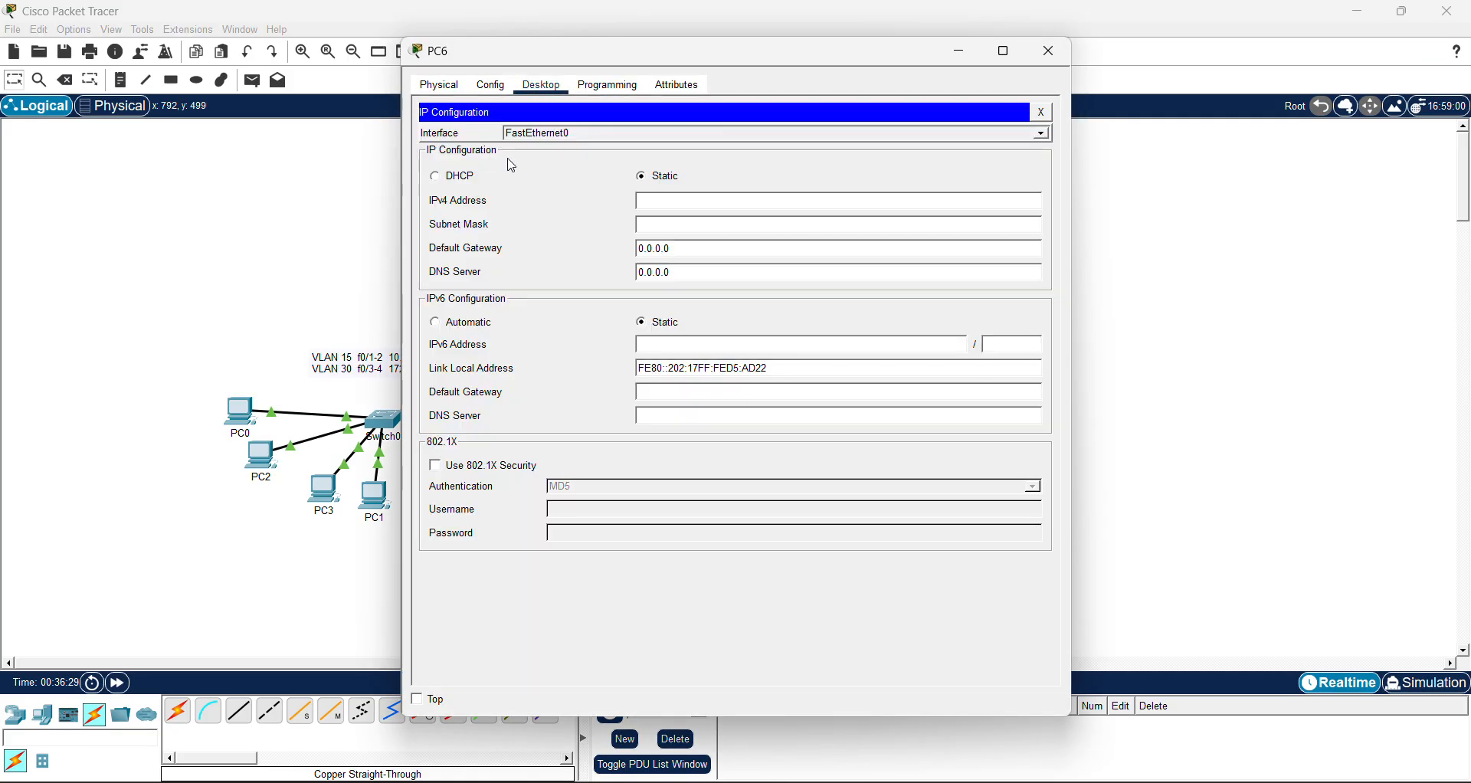
click(439, 181)
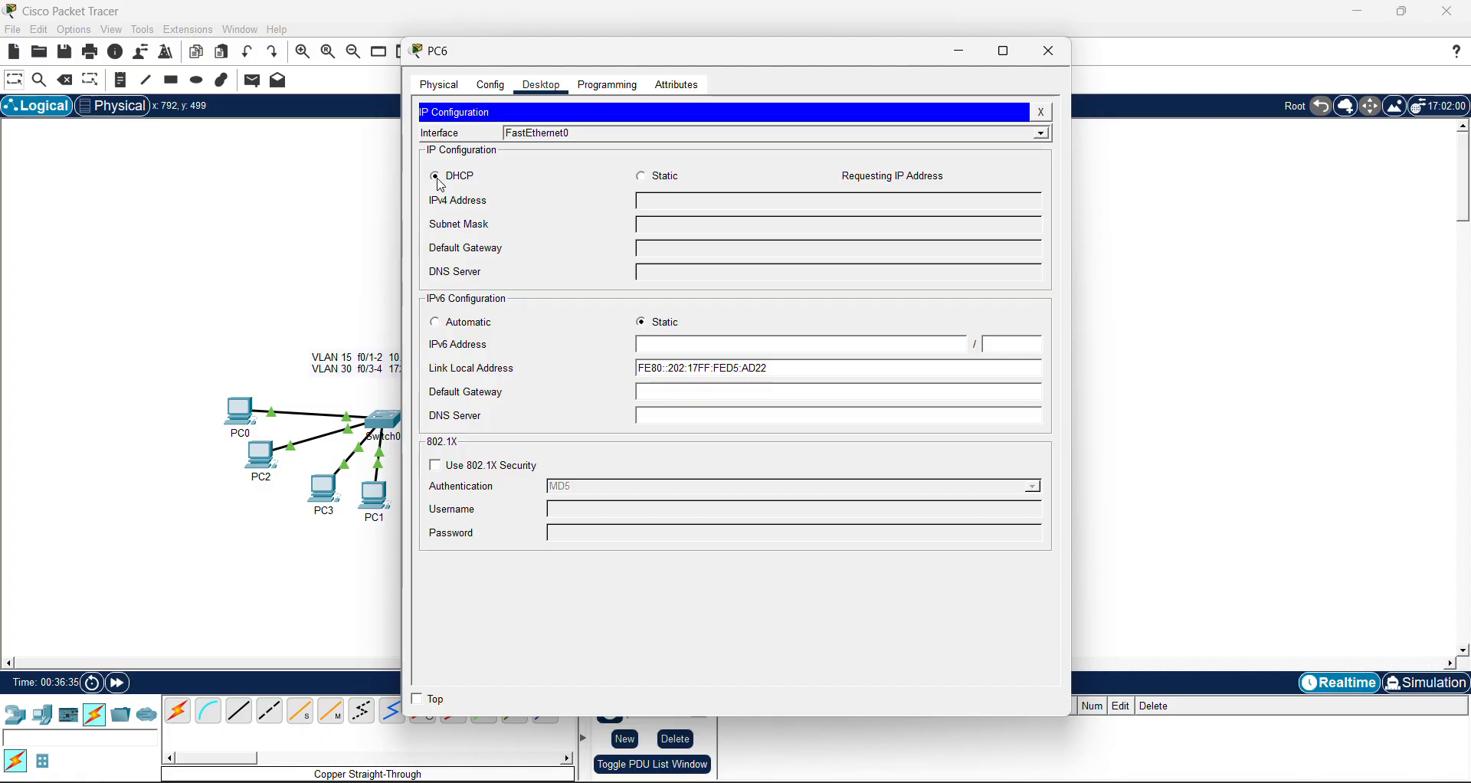
click(355, 254)
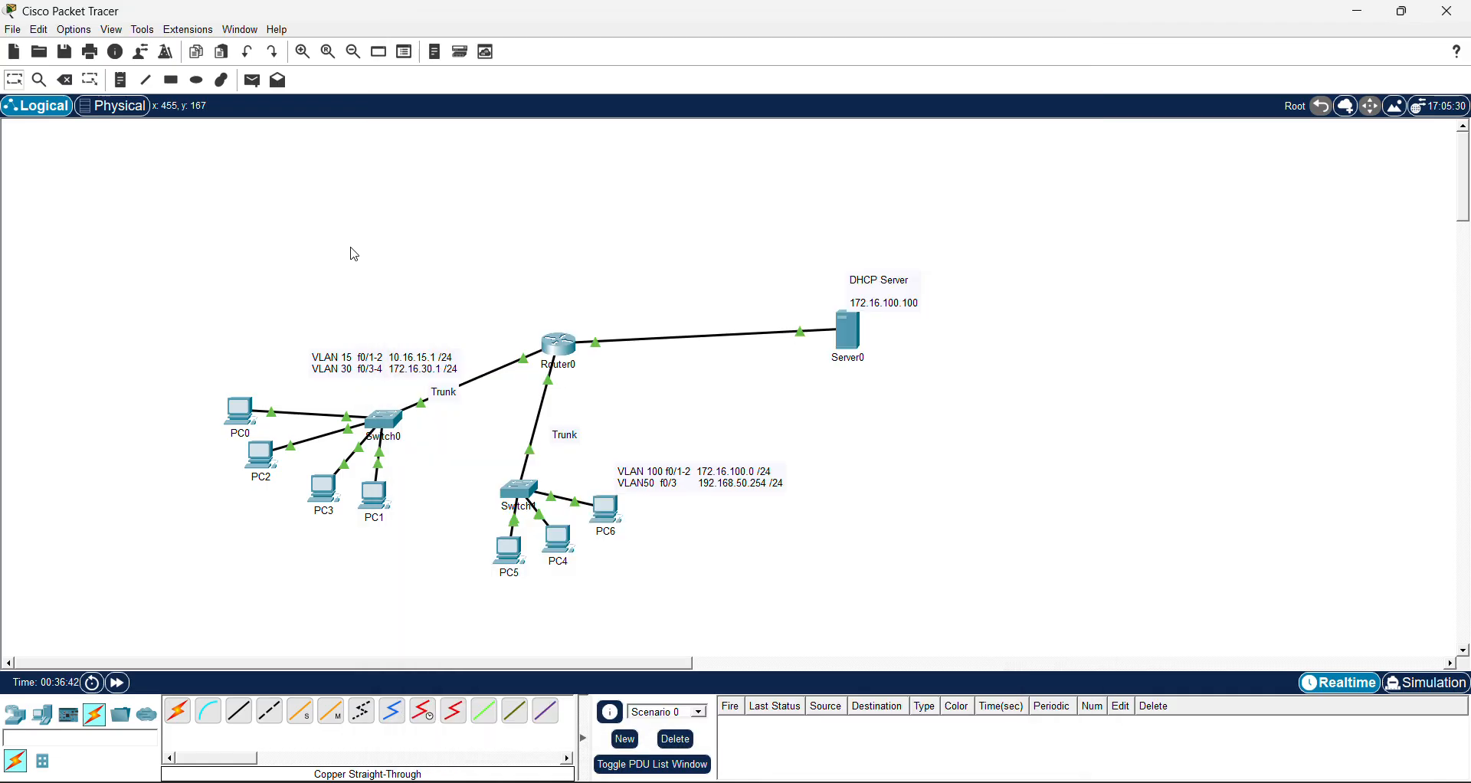
Review Switch1's VLAN and trunk output and the subinterface and helper-address entries in Router0's running configuration
click(521, 496)
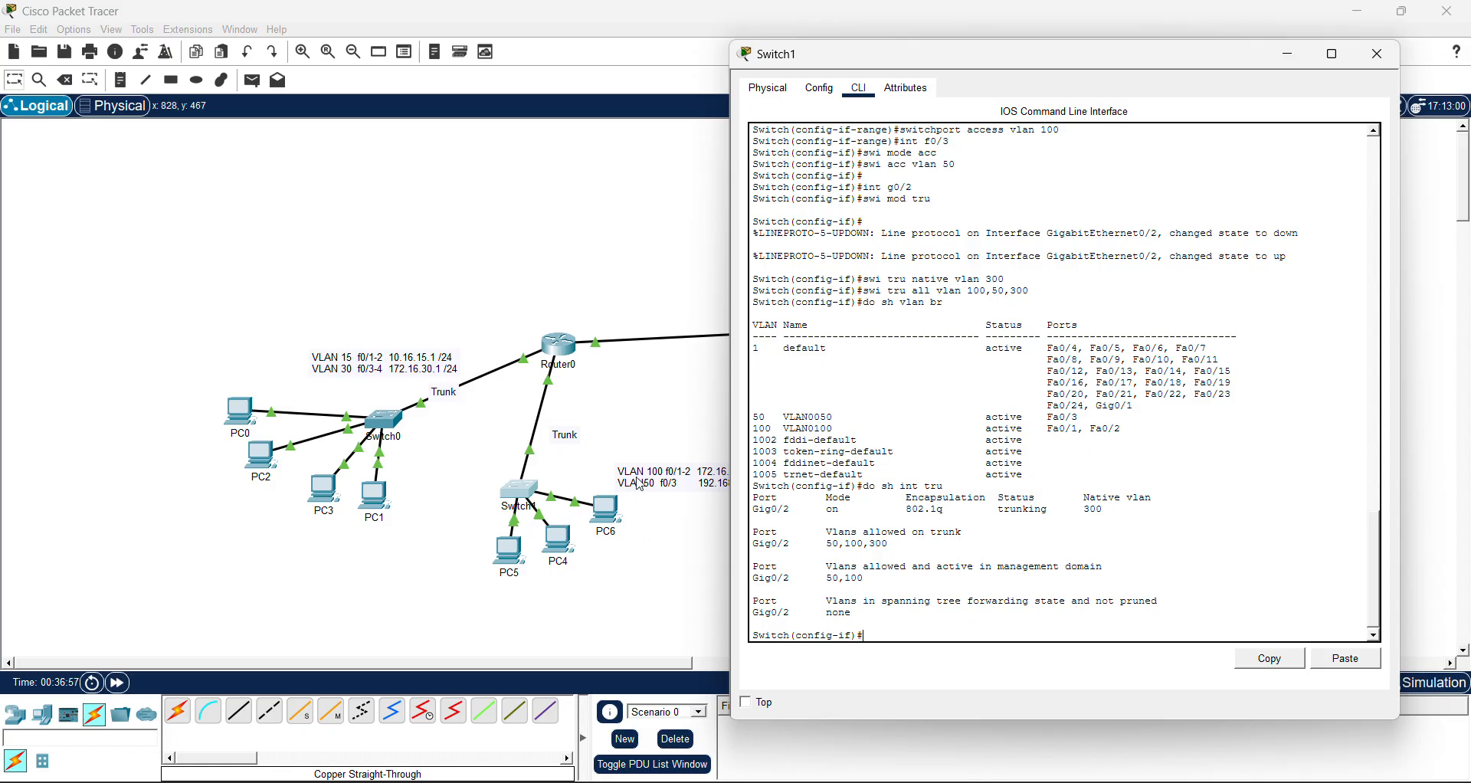
click(569, 400)
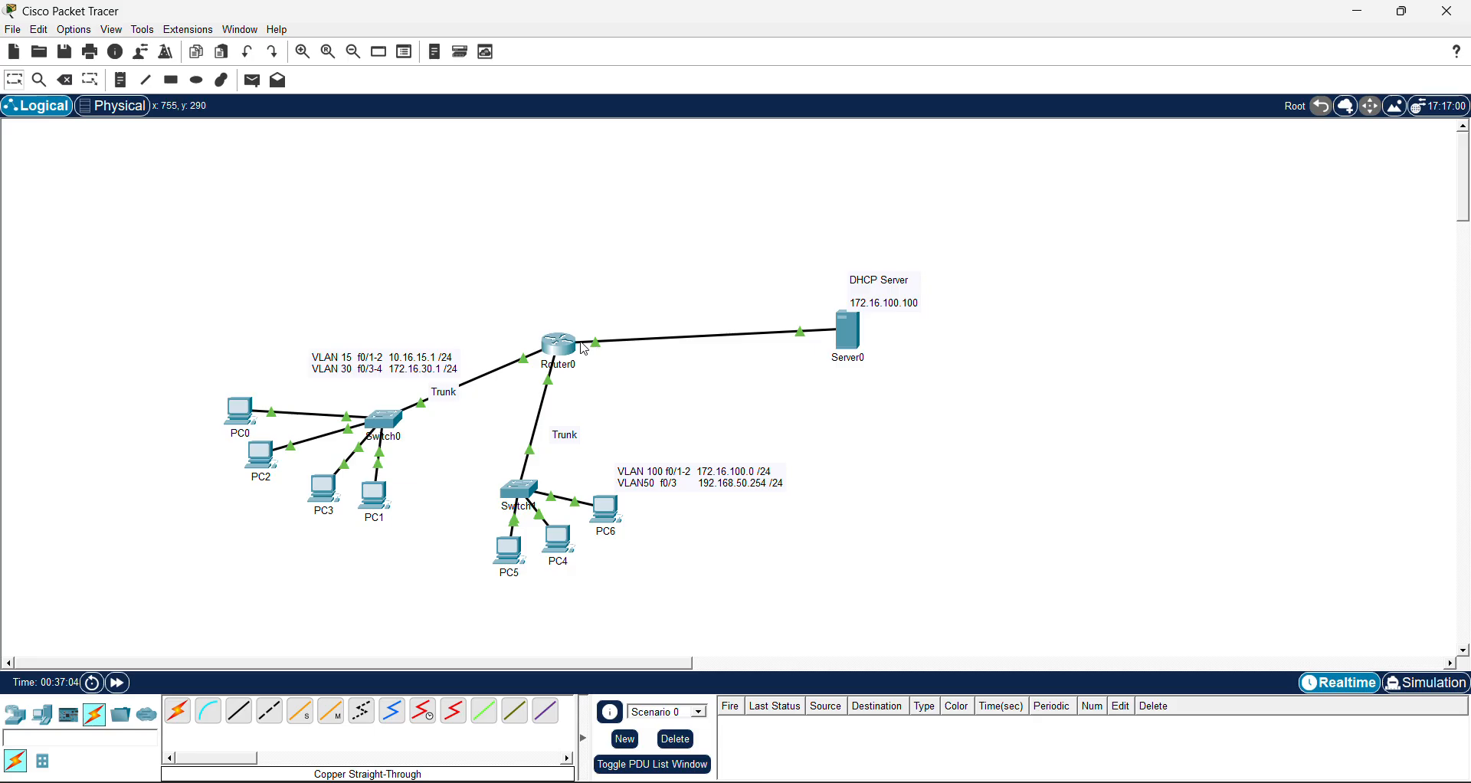
click(575, 350)
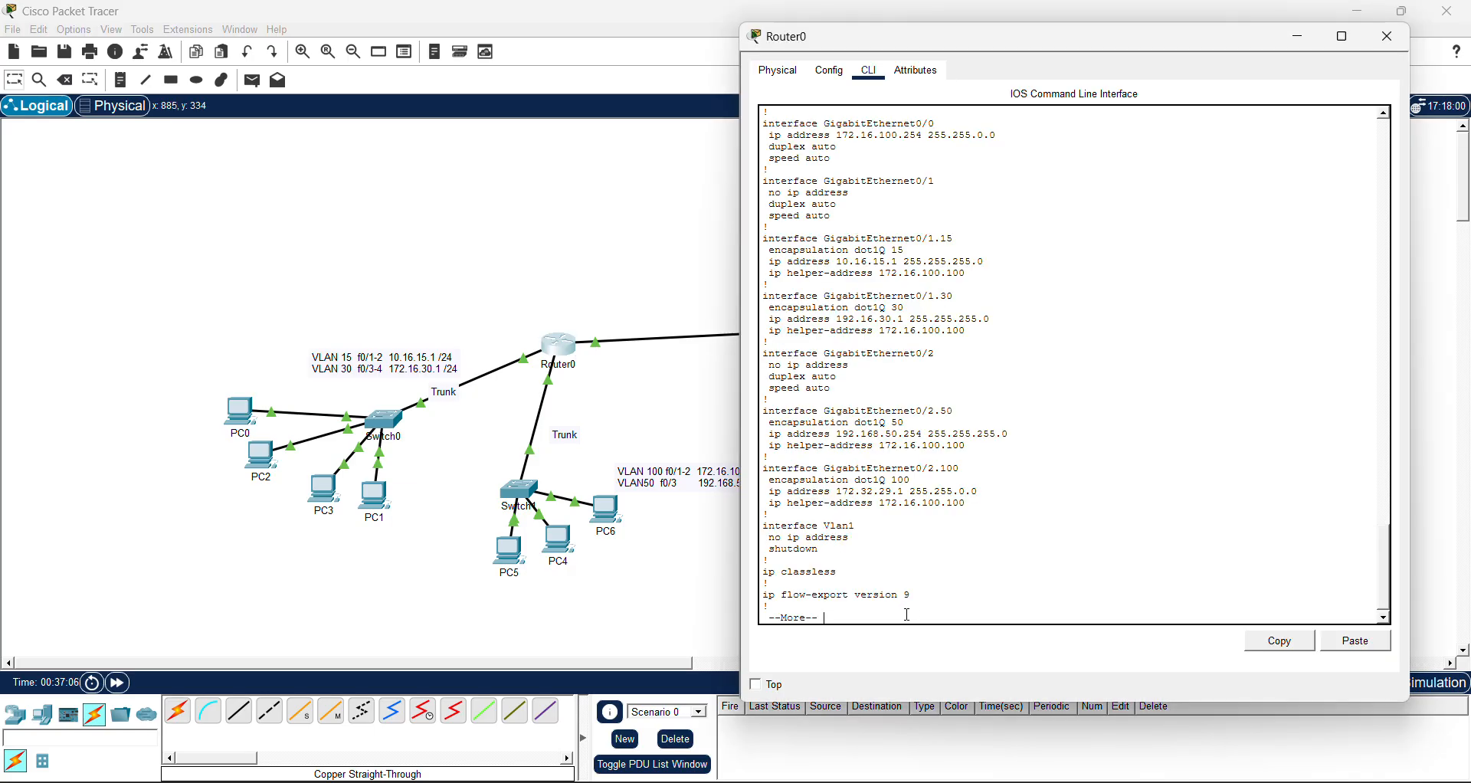
key(Return)
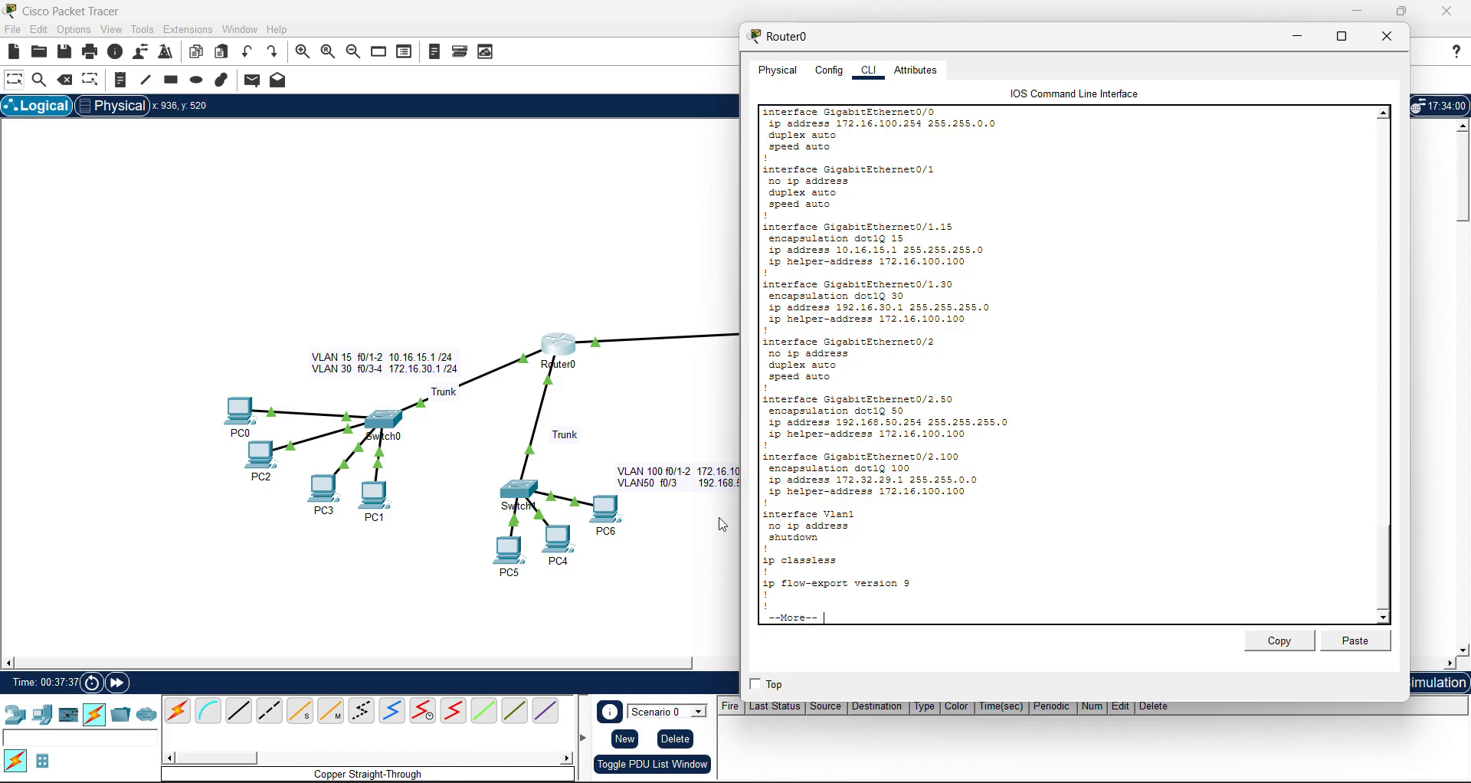
Rename Server0's VLAN100 DHCP pool to VLAN29, set its subnet mask to 255.255.0.0 and save it
click(700, 541)
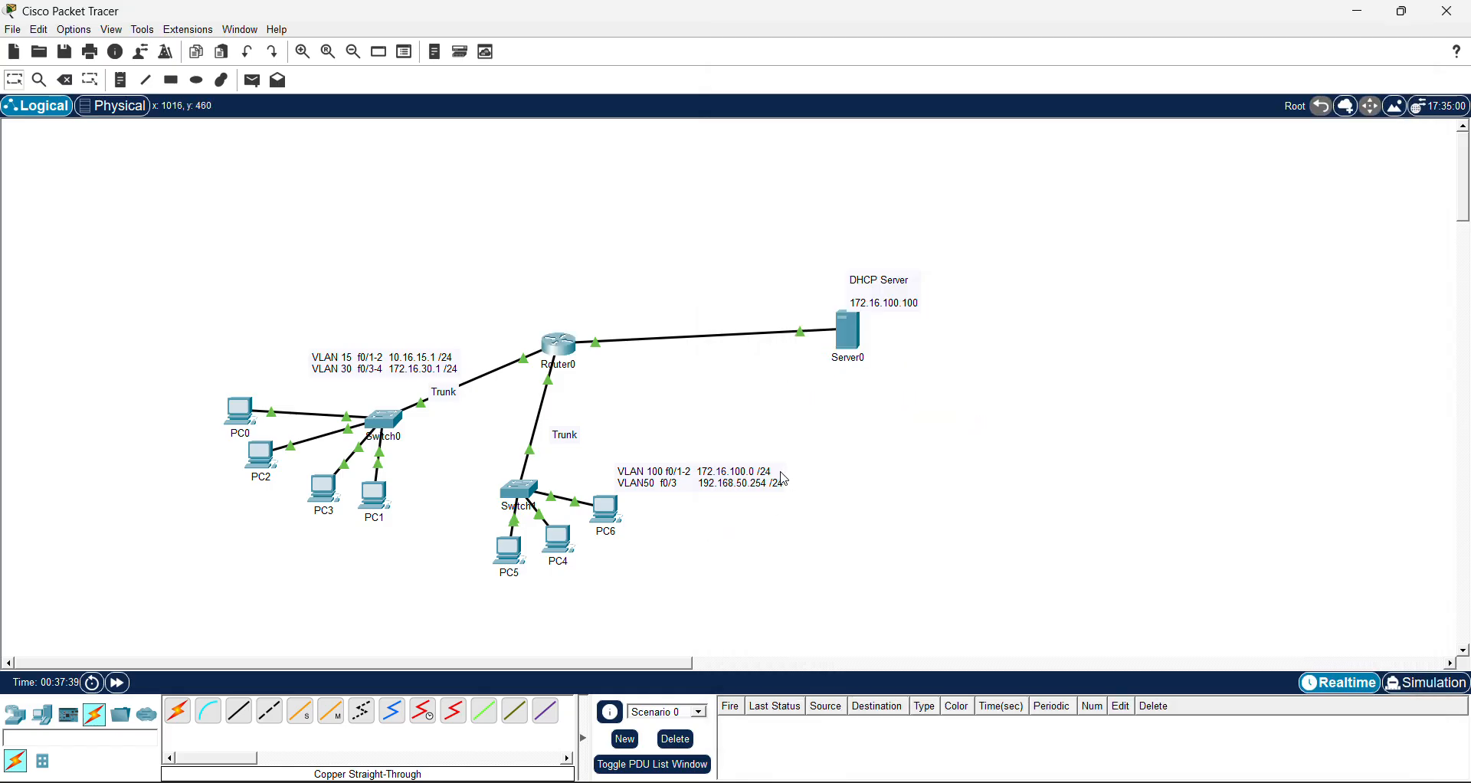
click(847, 336)
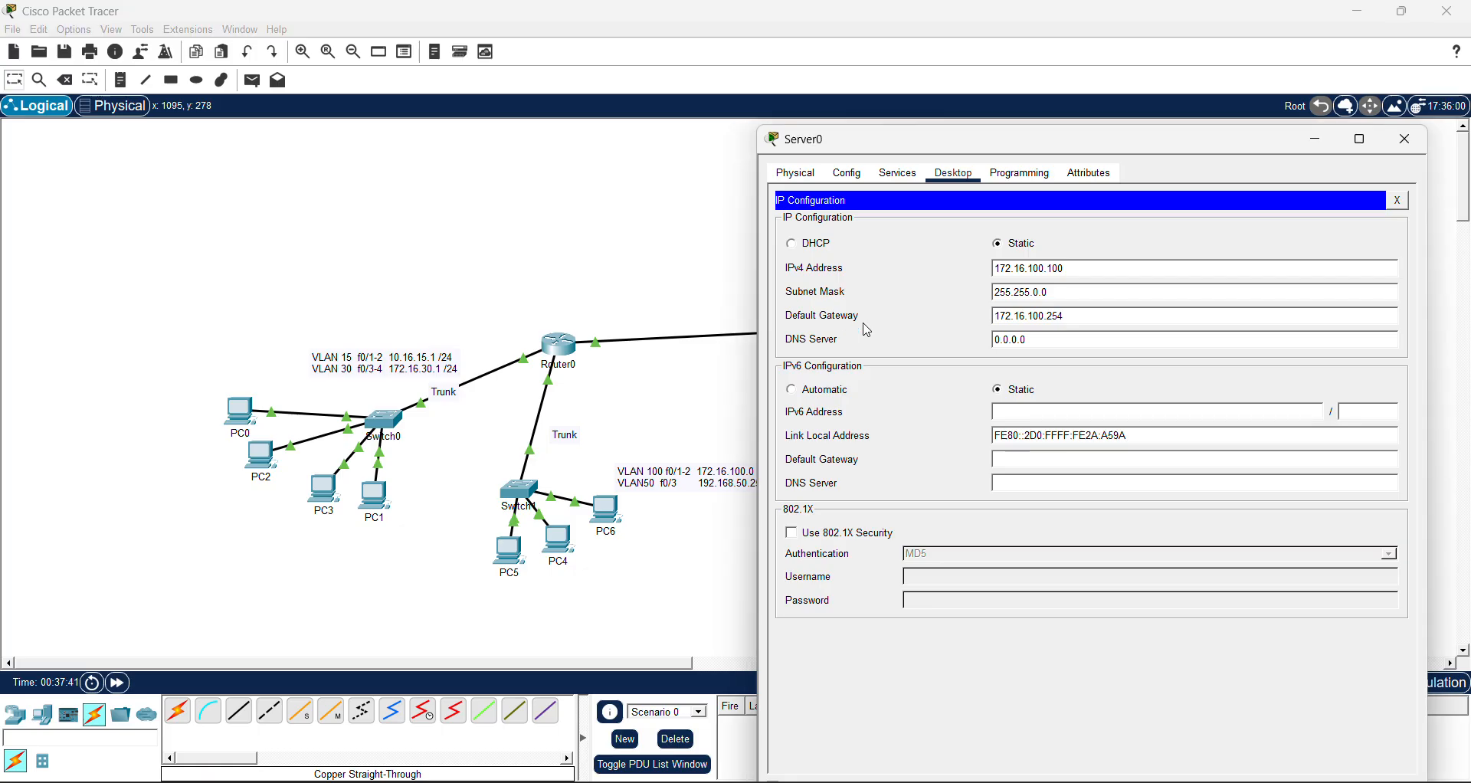
click(905, 179)
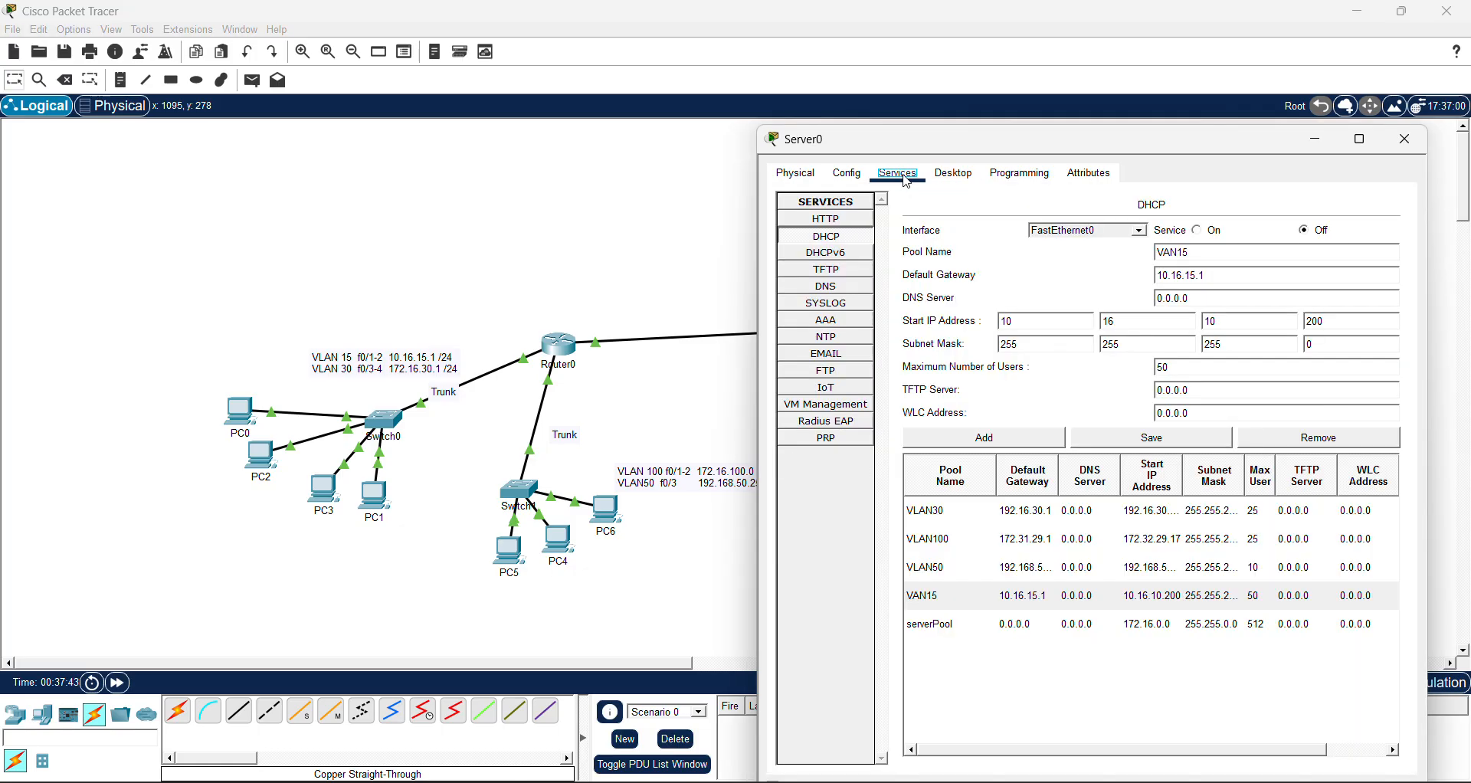
click(1031, 541)
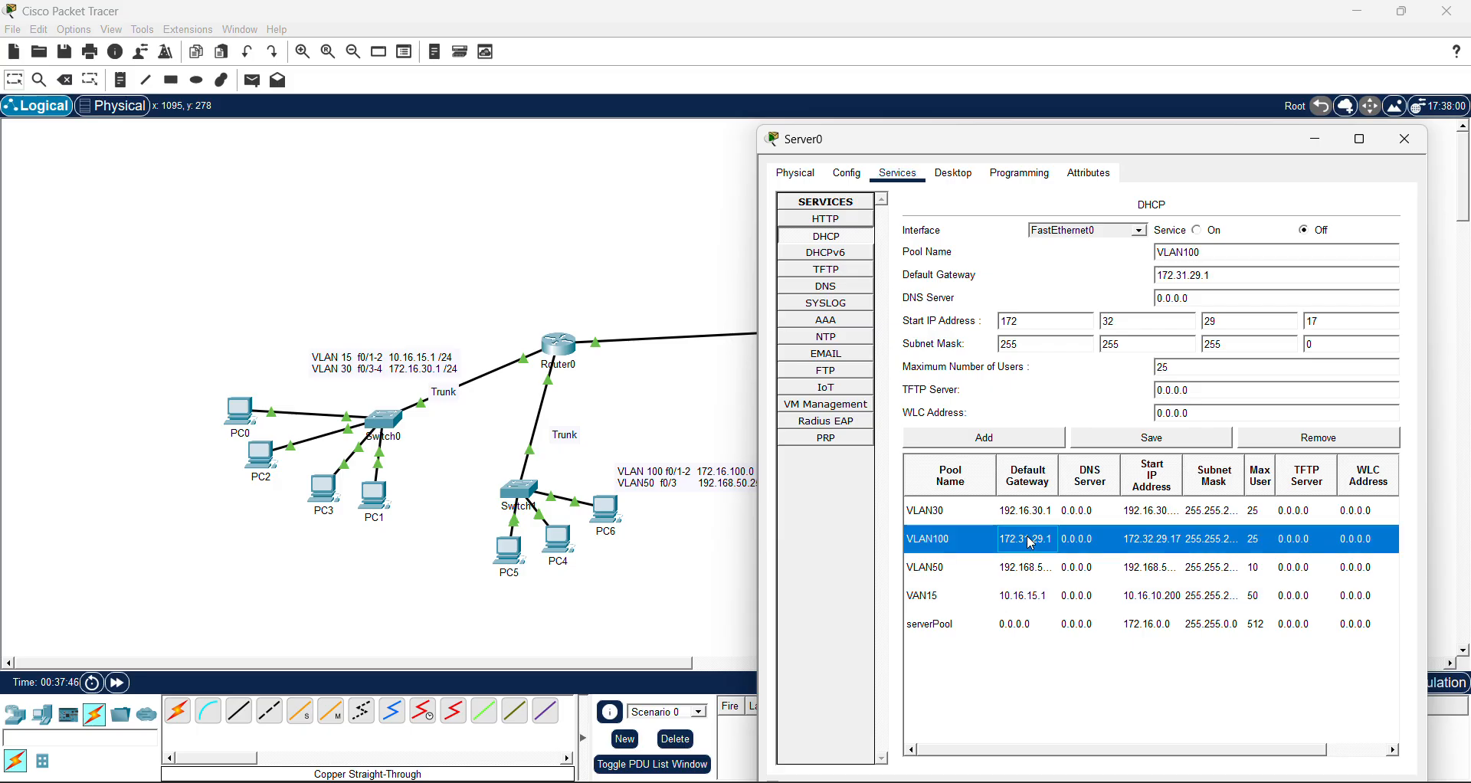
click(1202, 253)
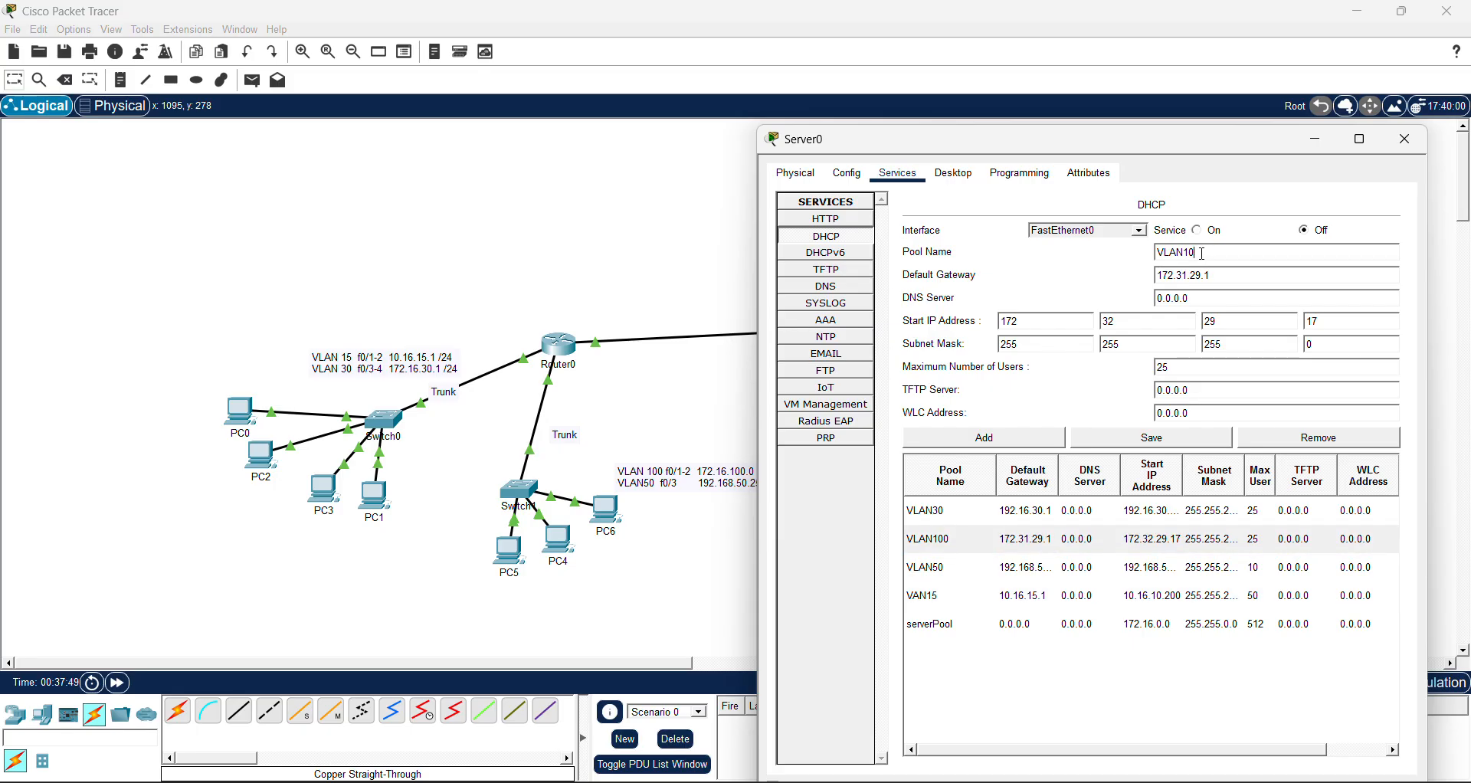
key(BackSpace)
key(BackSpace)
text(2)
key(BackSpace)
text(0)
click(1159, 443)
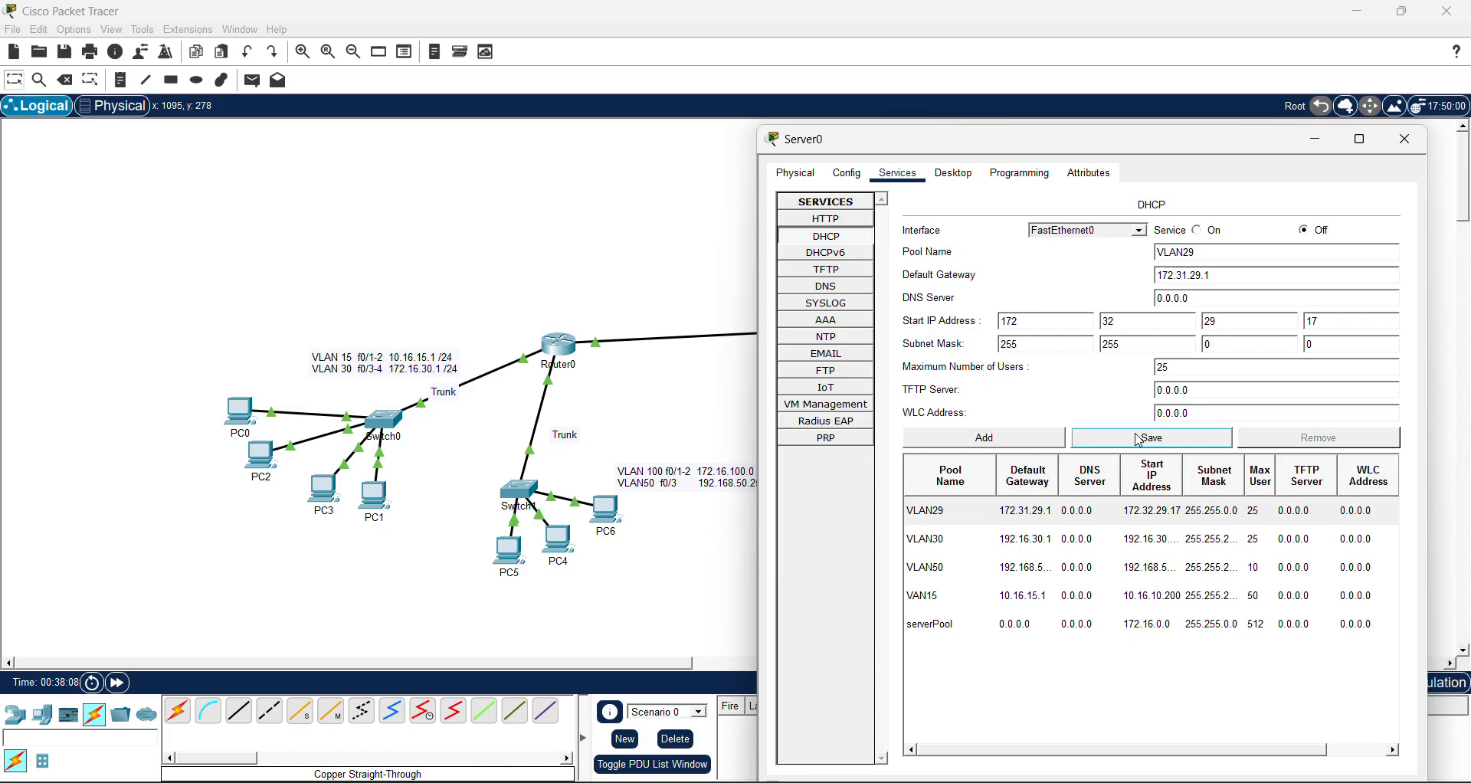
Change the VLAN 100 network in the topology note beside Switch1 to 172.16.29.0 /24
click(710, 419)
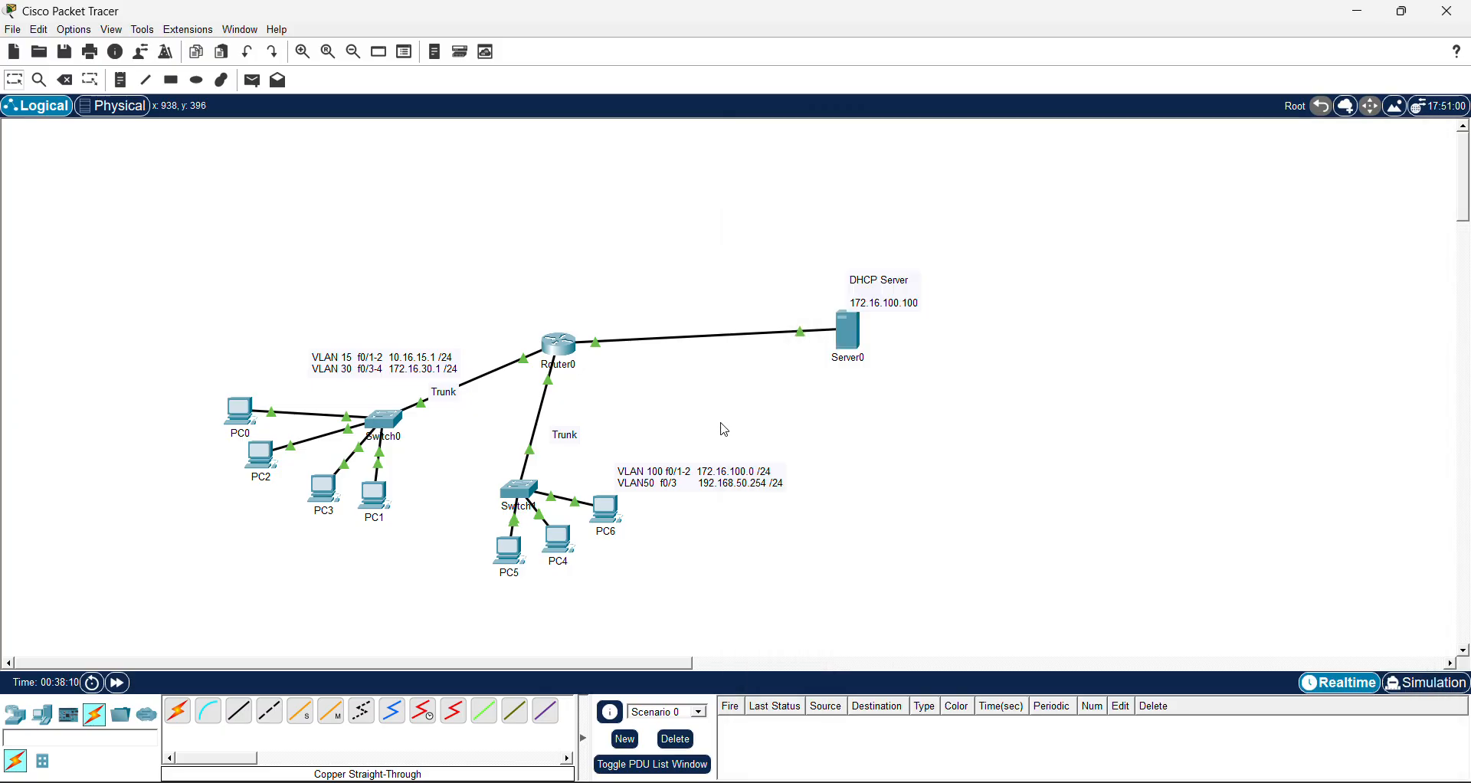
double_click(744, 469)
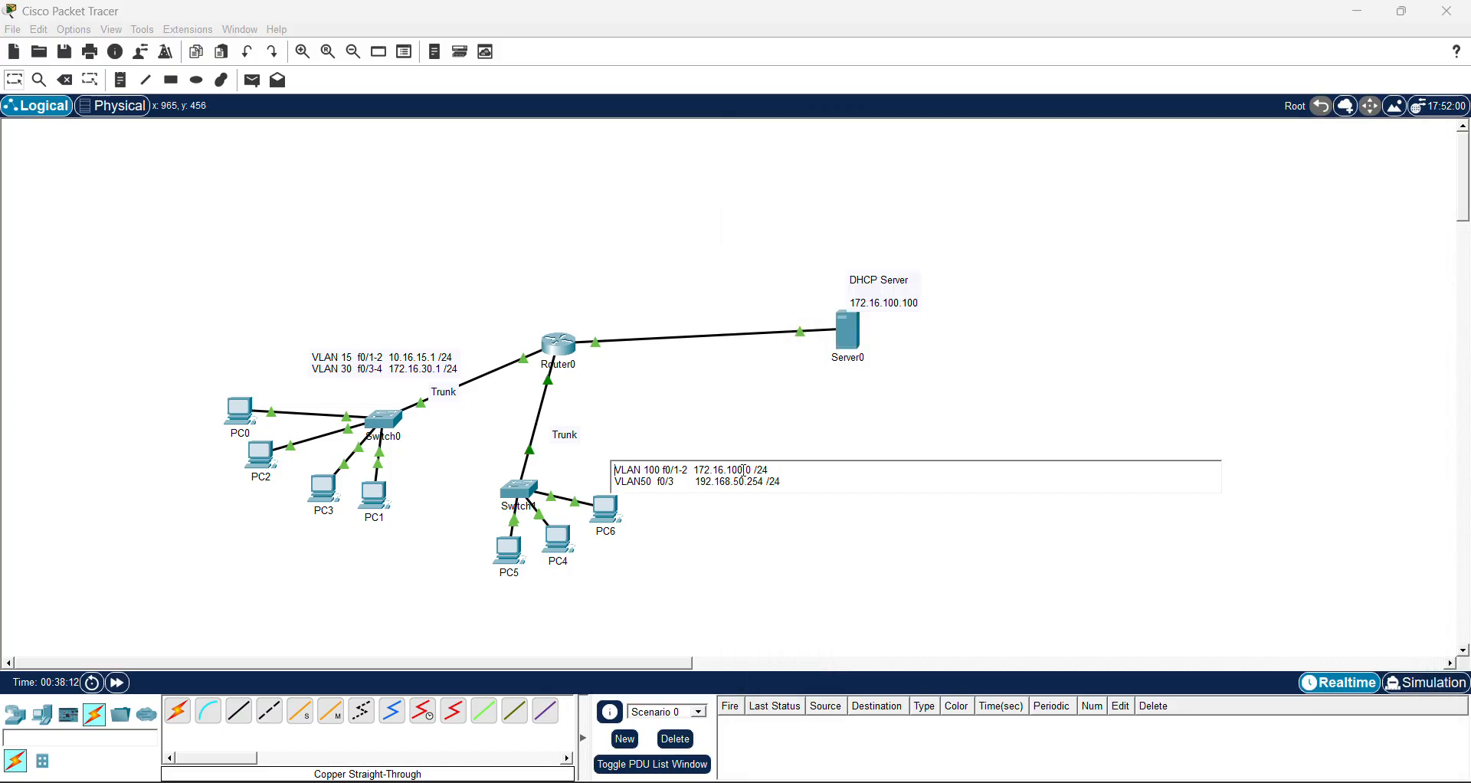
key(BackSpace)
key(BackSpace)
key(BackSpace)
text(29)
click(790, 429)
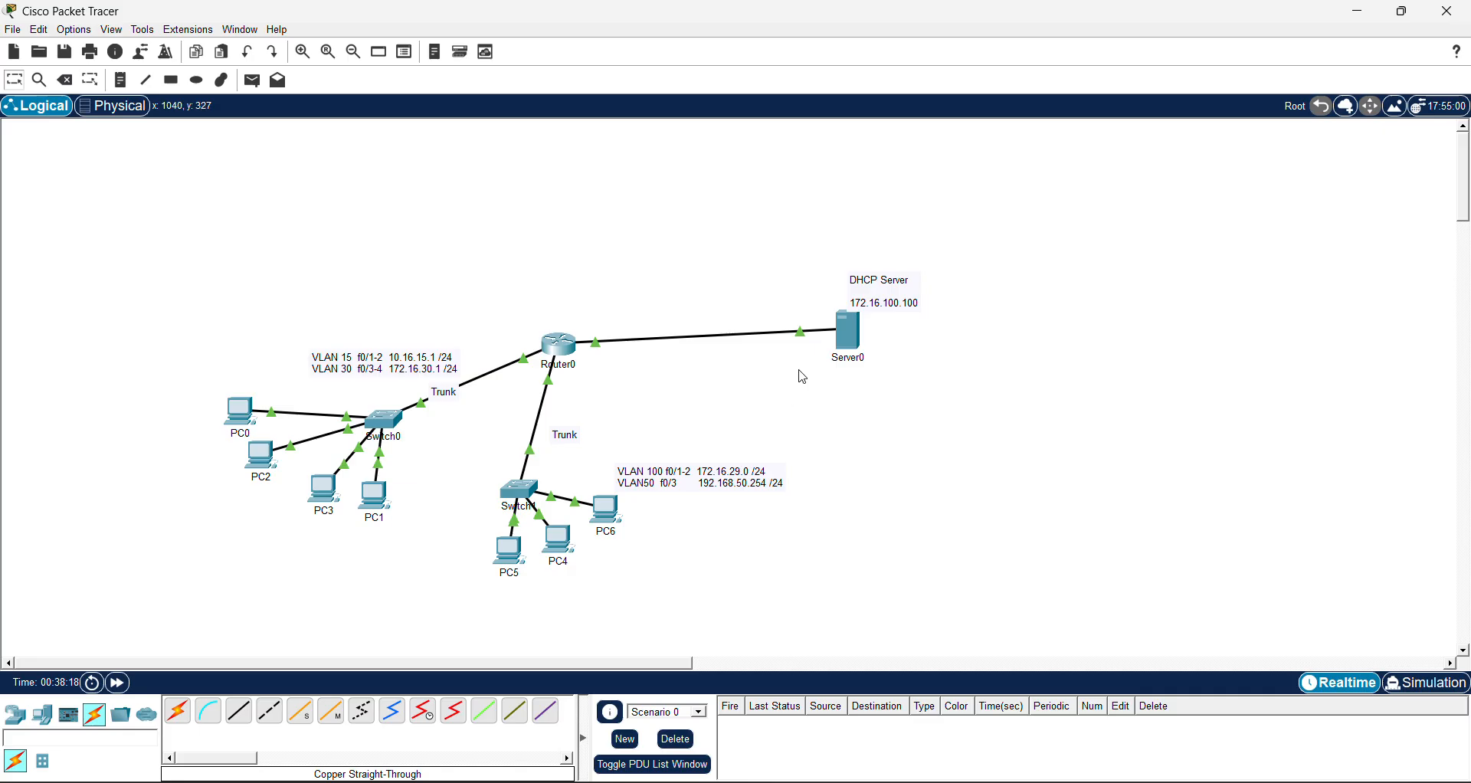
Compare Server0's VLAN50 DHCP pool with the GigabitEthernet0/2.50 entry in Router0's running configuration
click(846, 344)
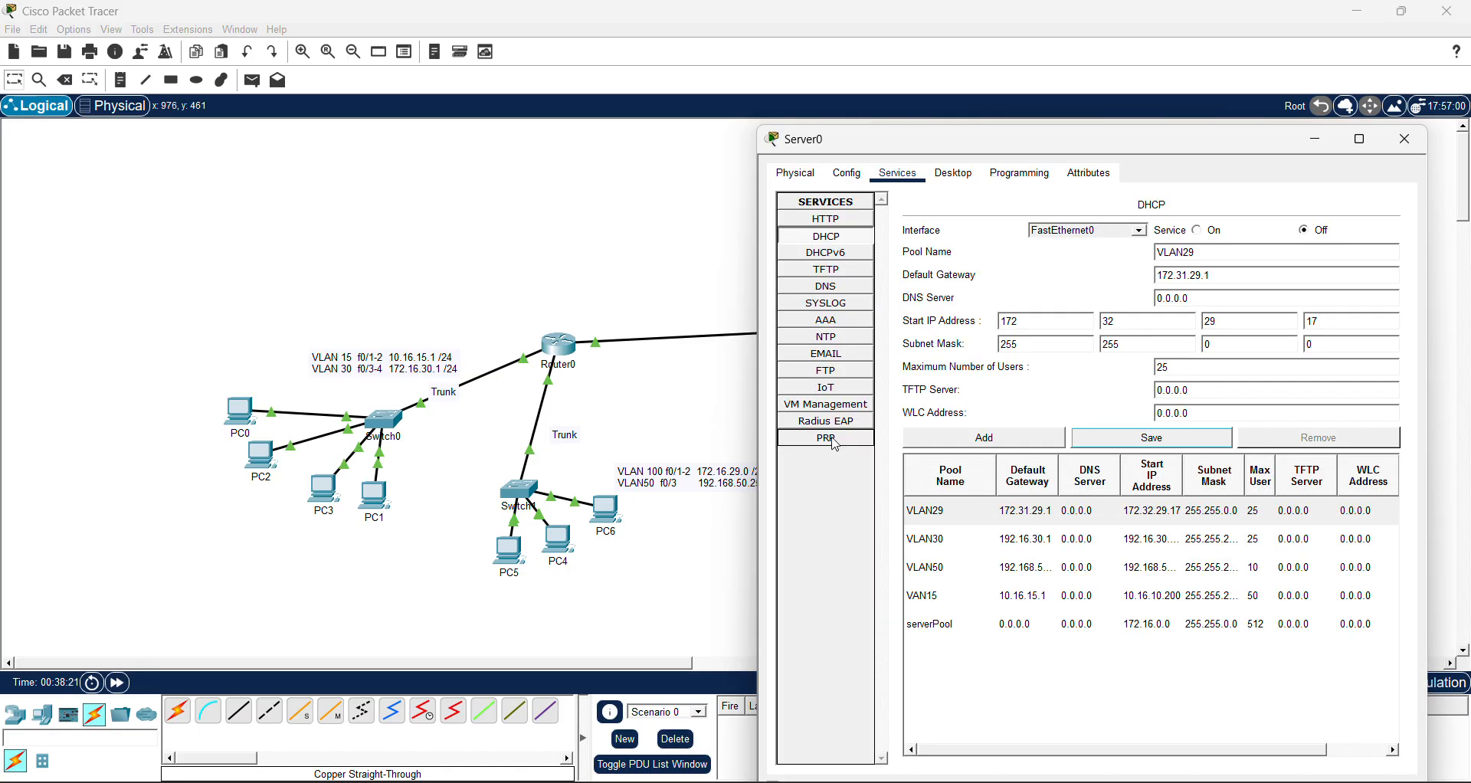
click(1036, 570)
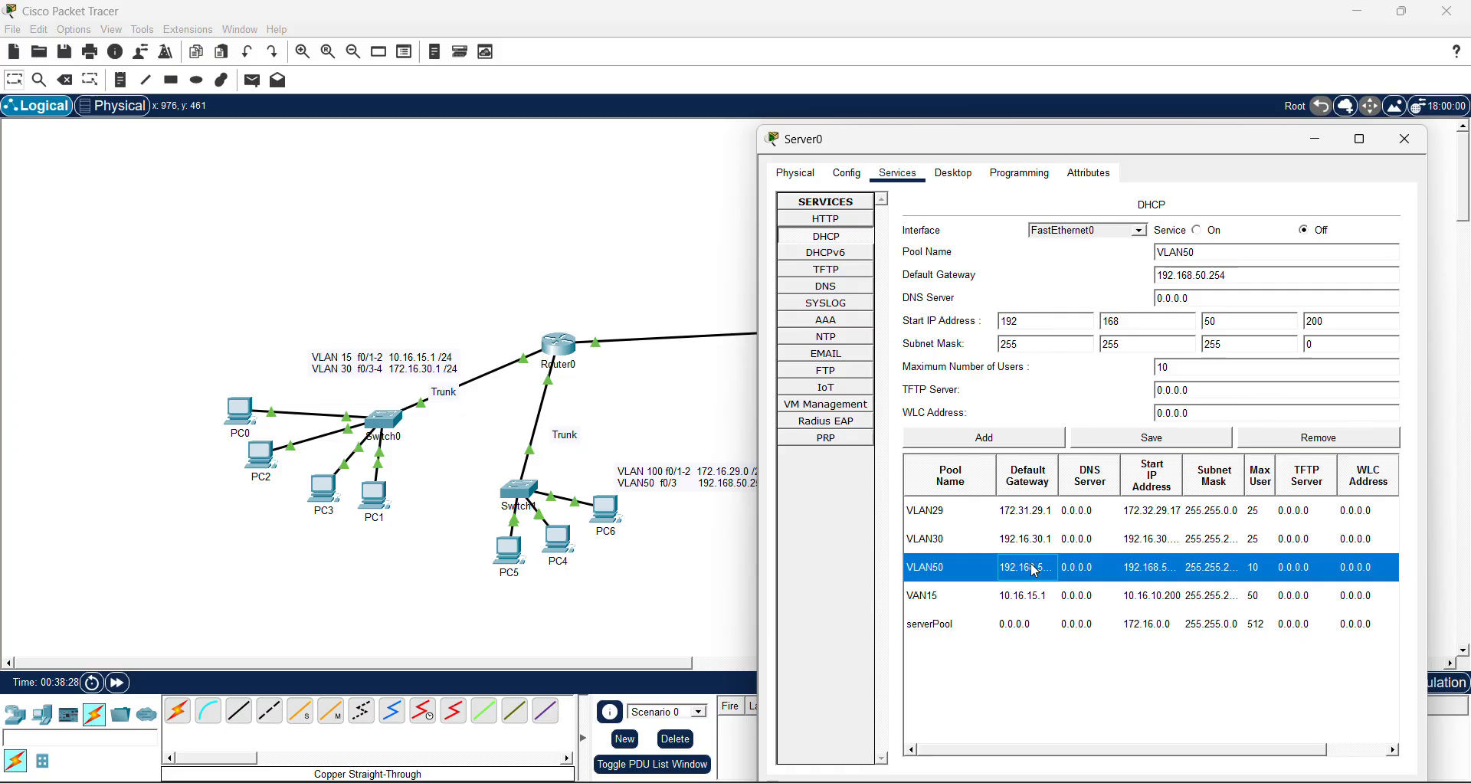
click(668, 547)
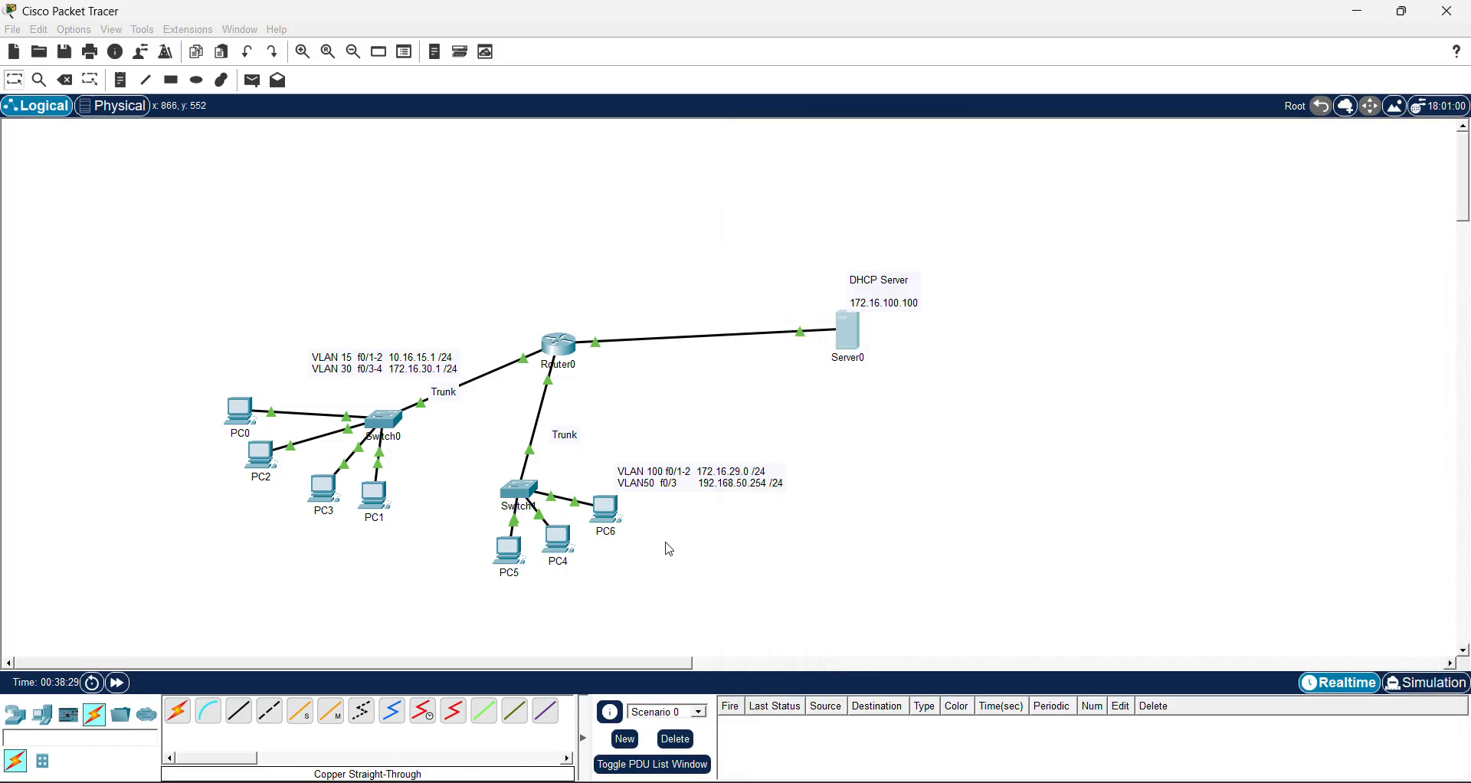
click(560, 349)
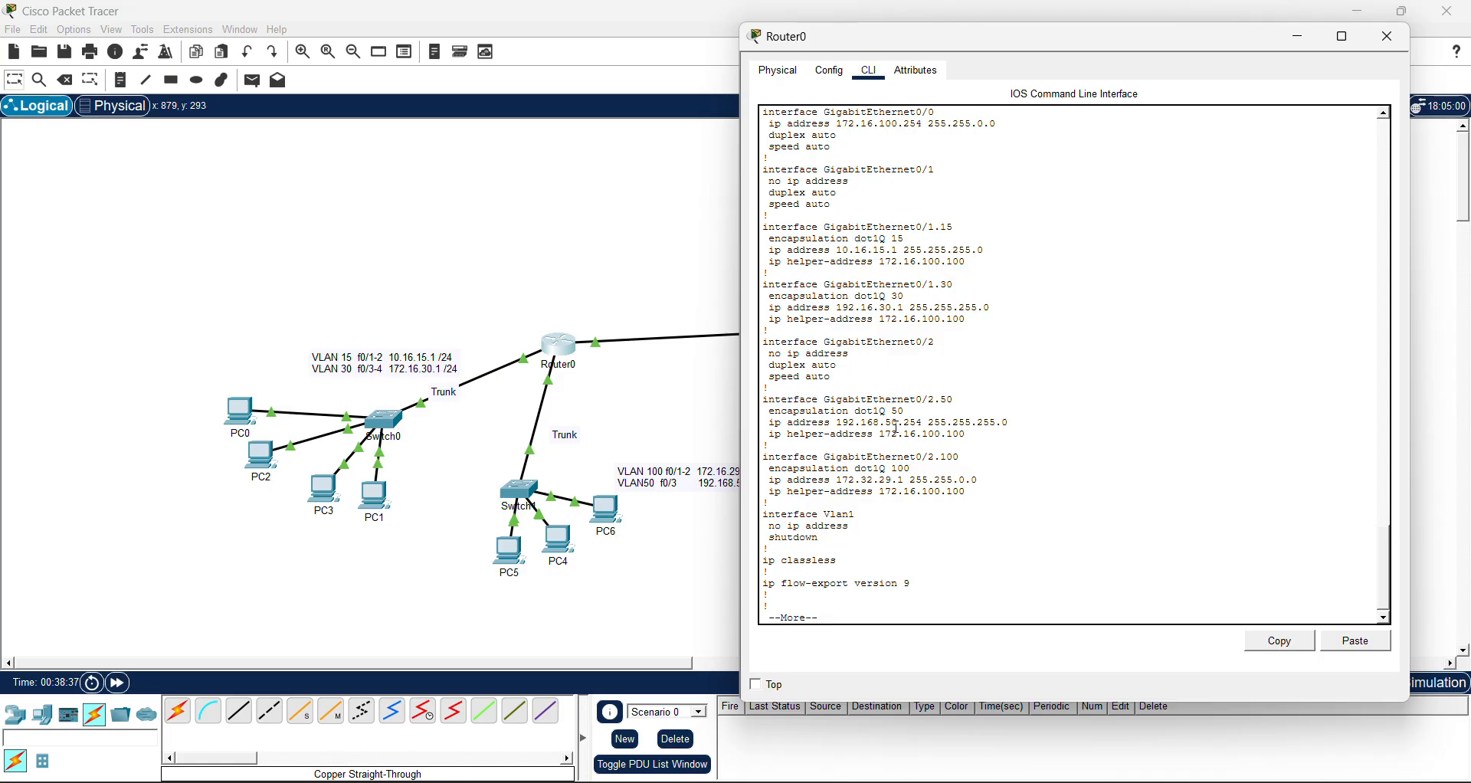
click(648, 453)
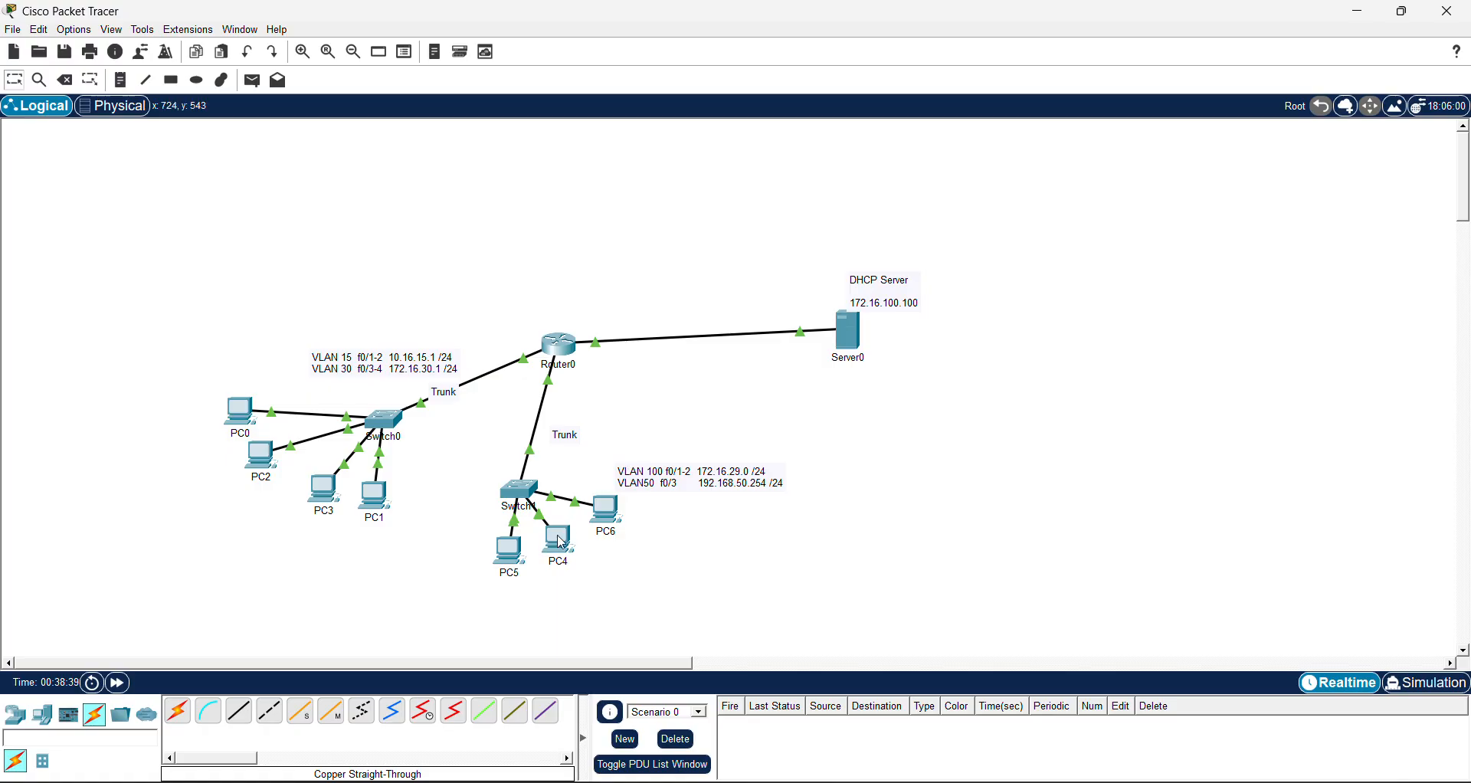
Switch PC5's IPv4 configuration to DHCP to request an address
click(509, 550)
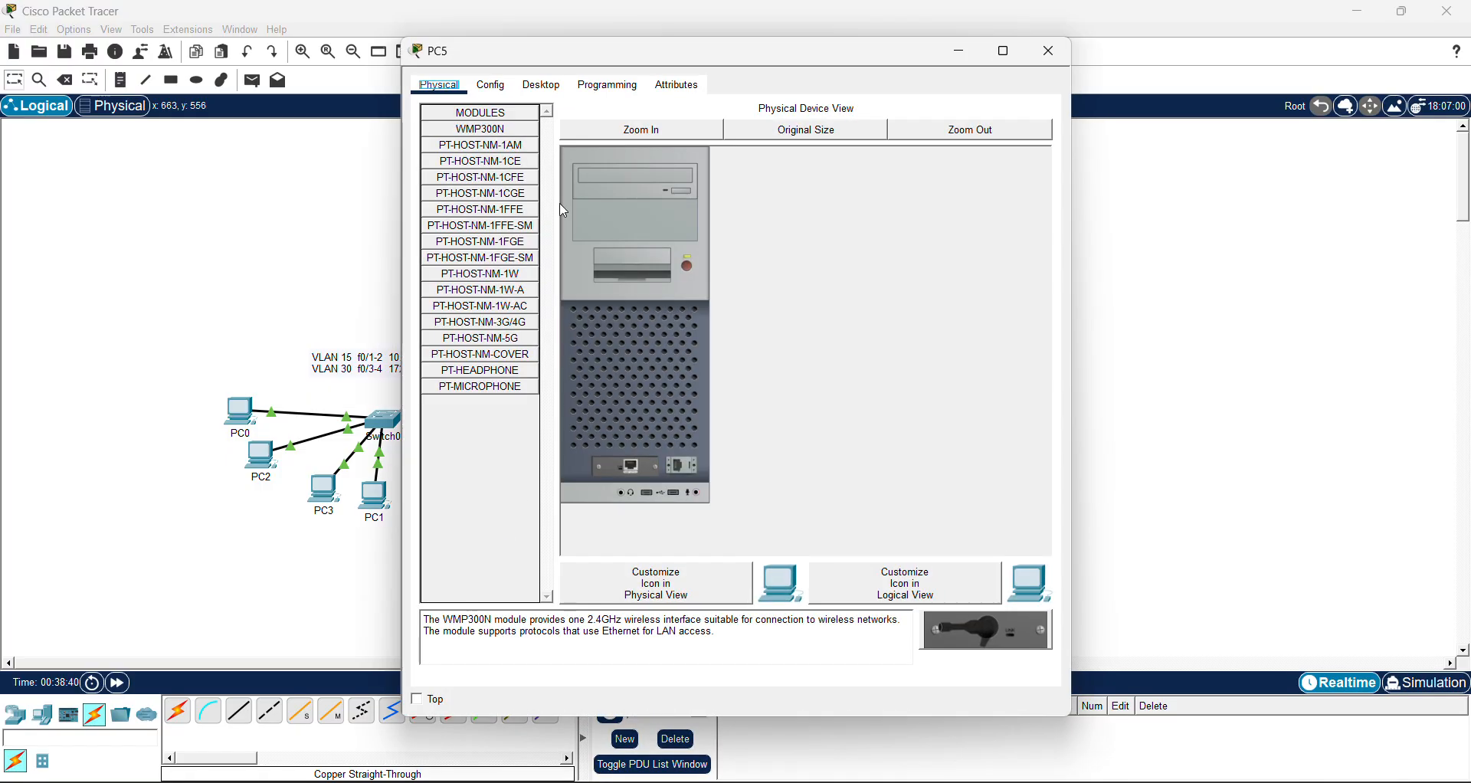
click(541, 84)
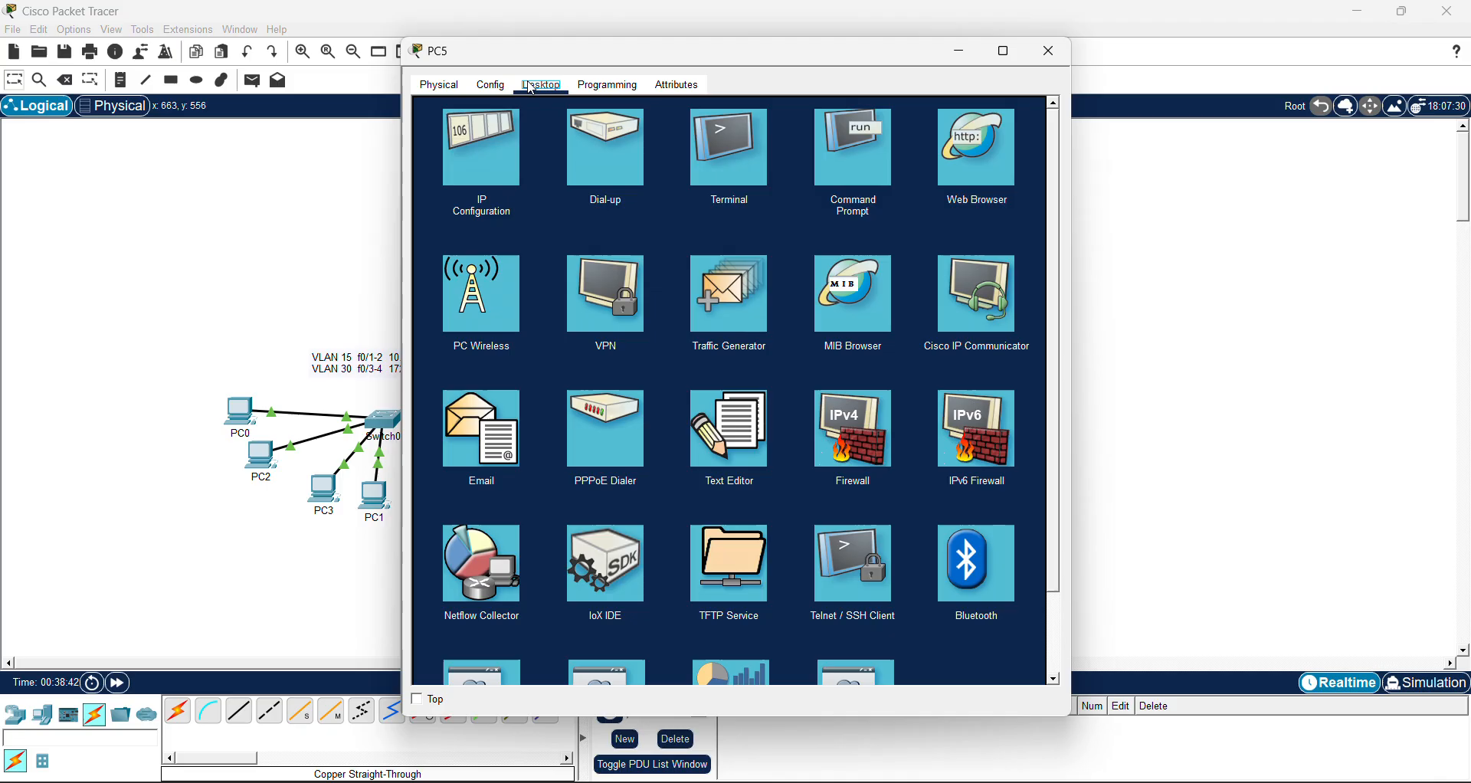
click(487, 153)
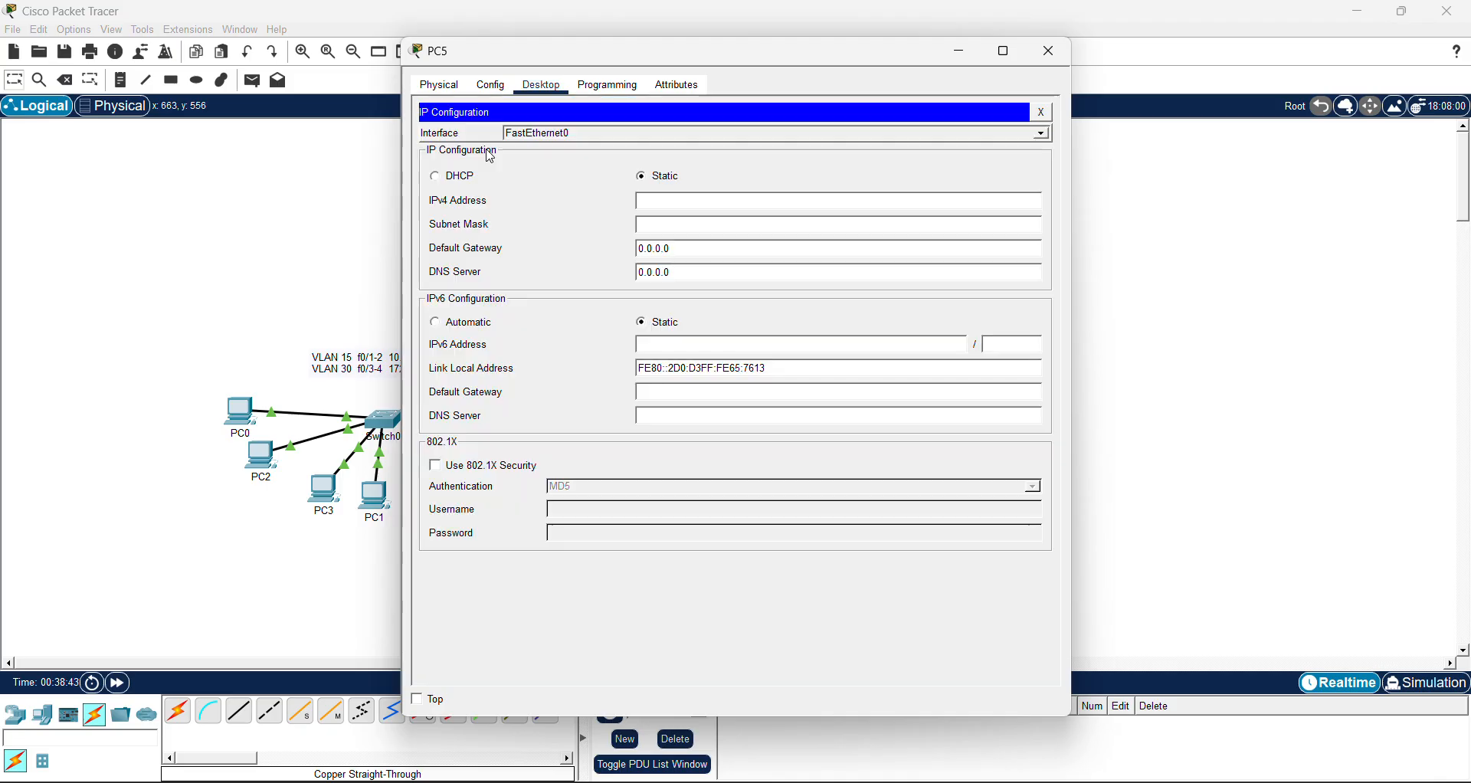
click(437, 177)
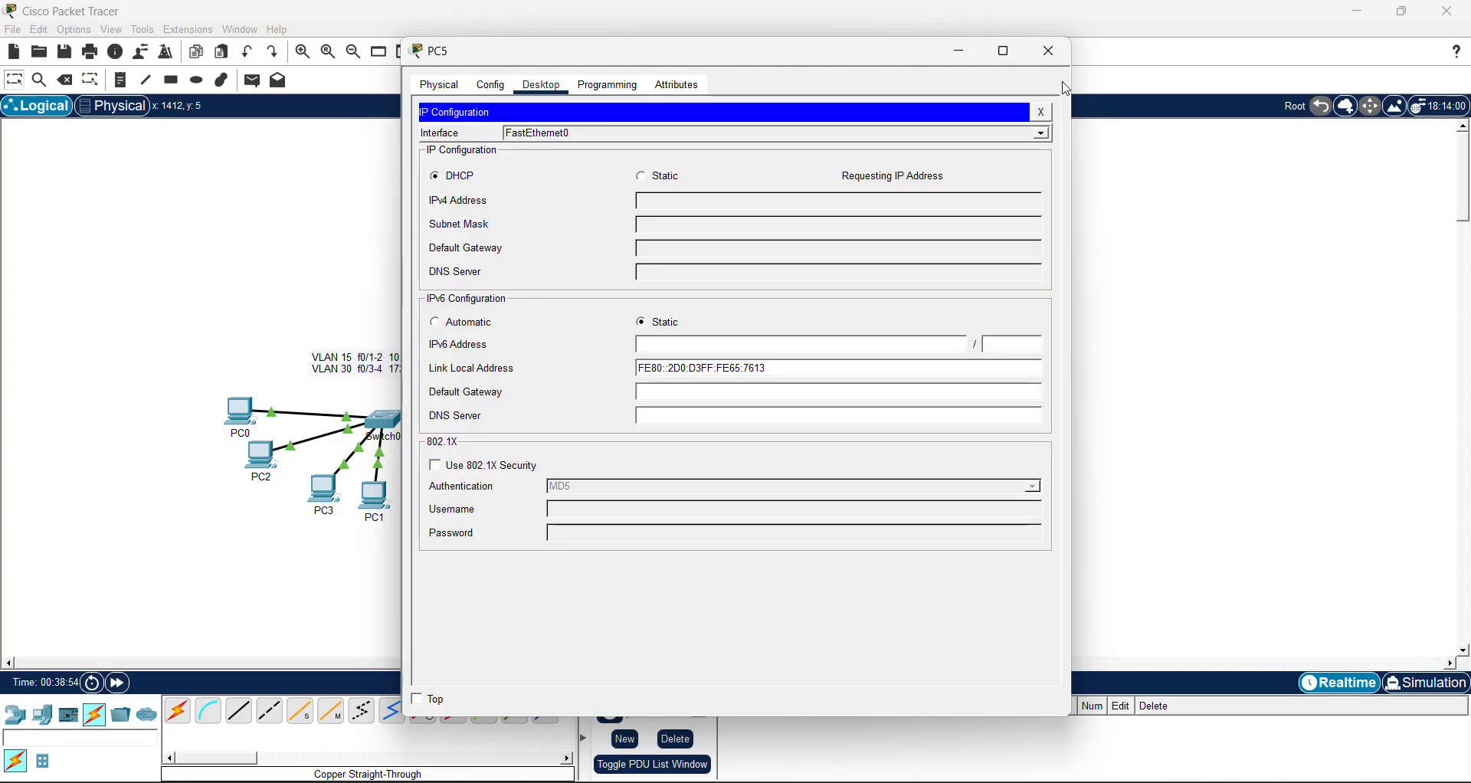
click(1049, 52)
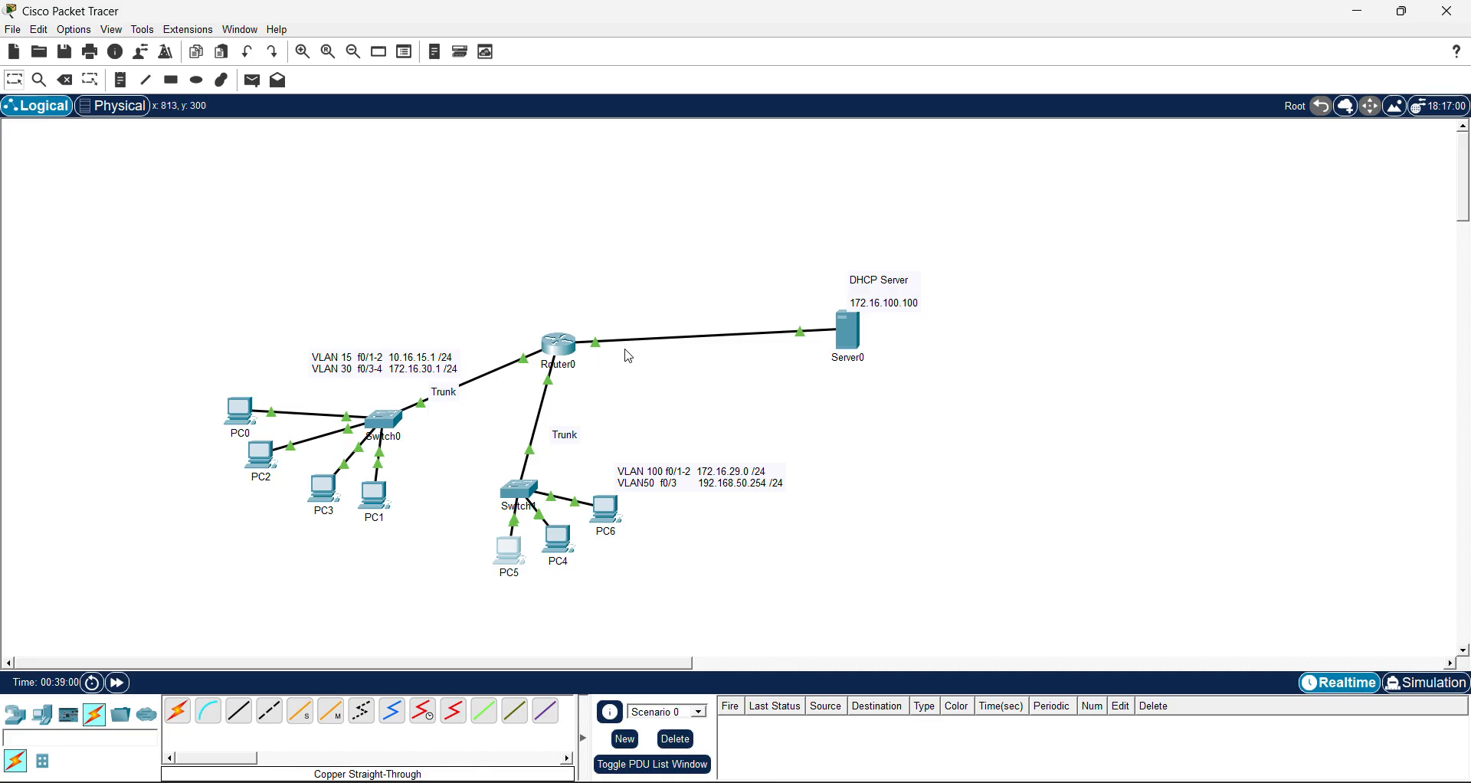
Turn on the DHCP service for FastEthernet0 on Server0
click(849, 335)
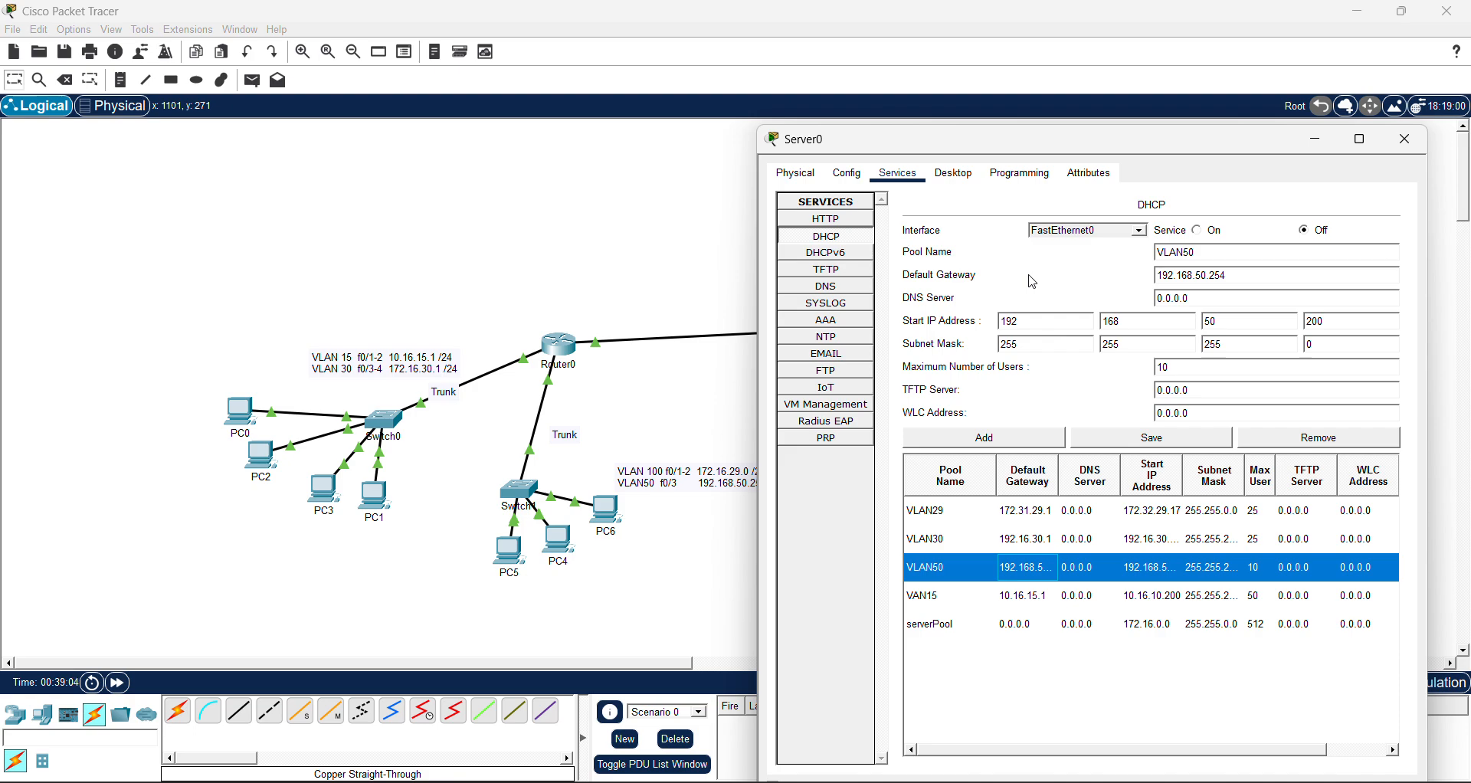
click(1198, 231)
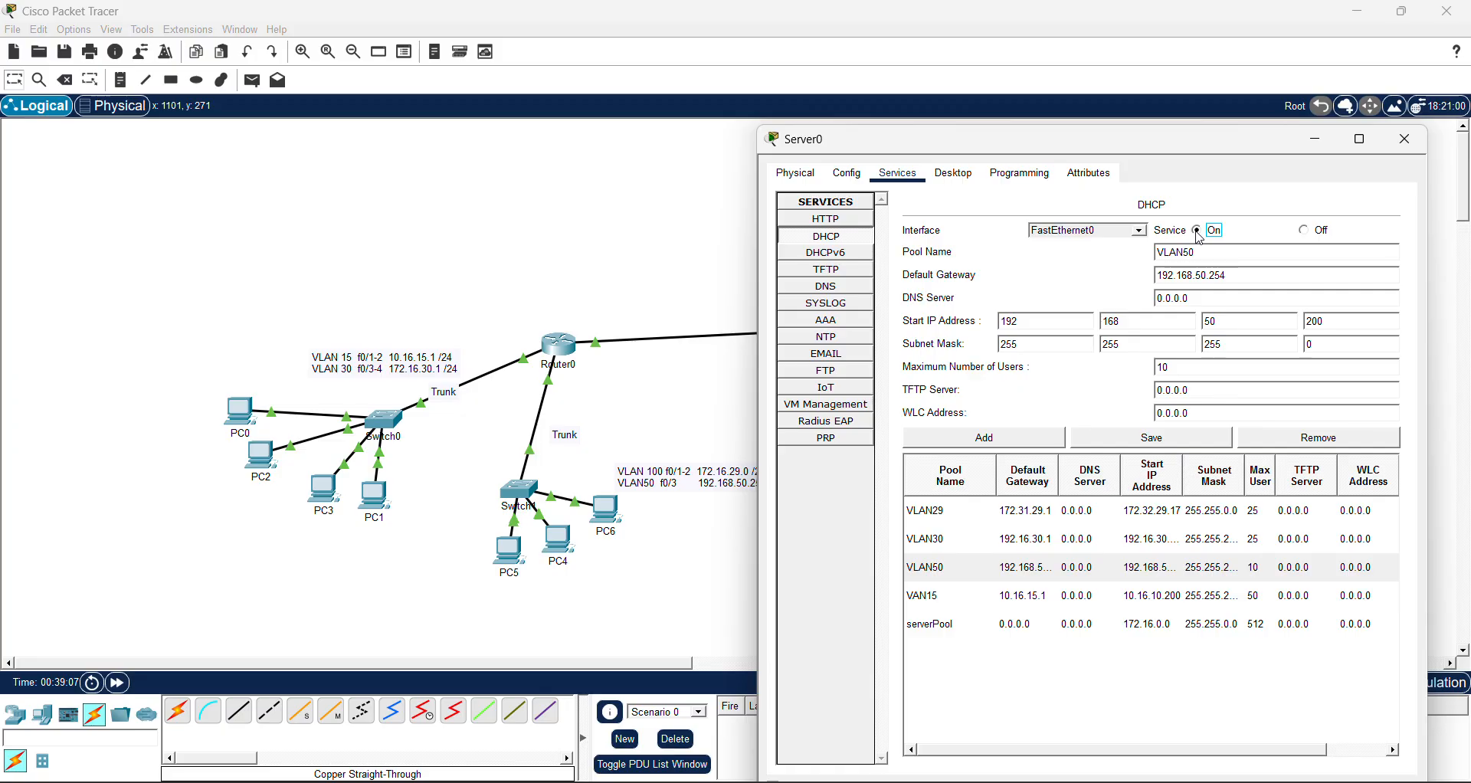
click(1410, 141)
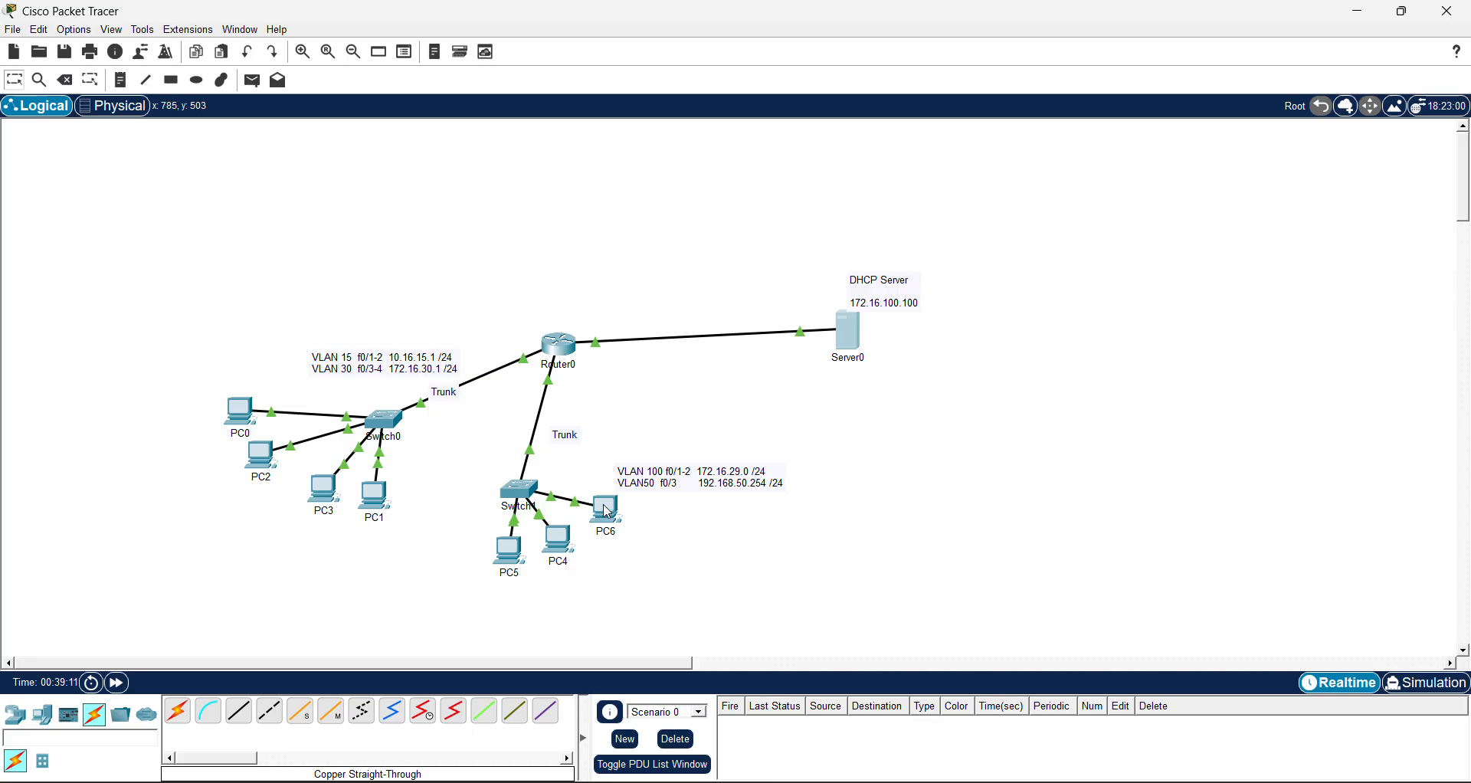
Repeat the DHCP request in PC6's IPv4 configuration
click(606, 510)
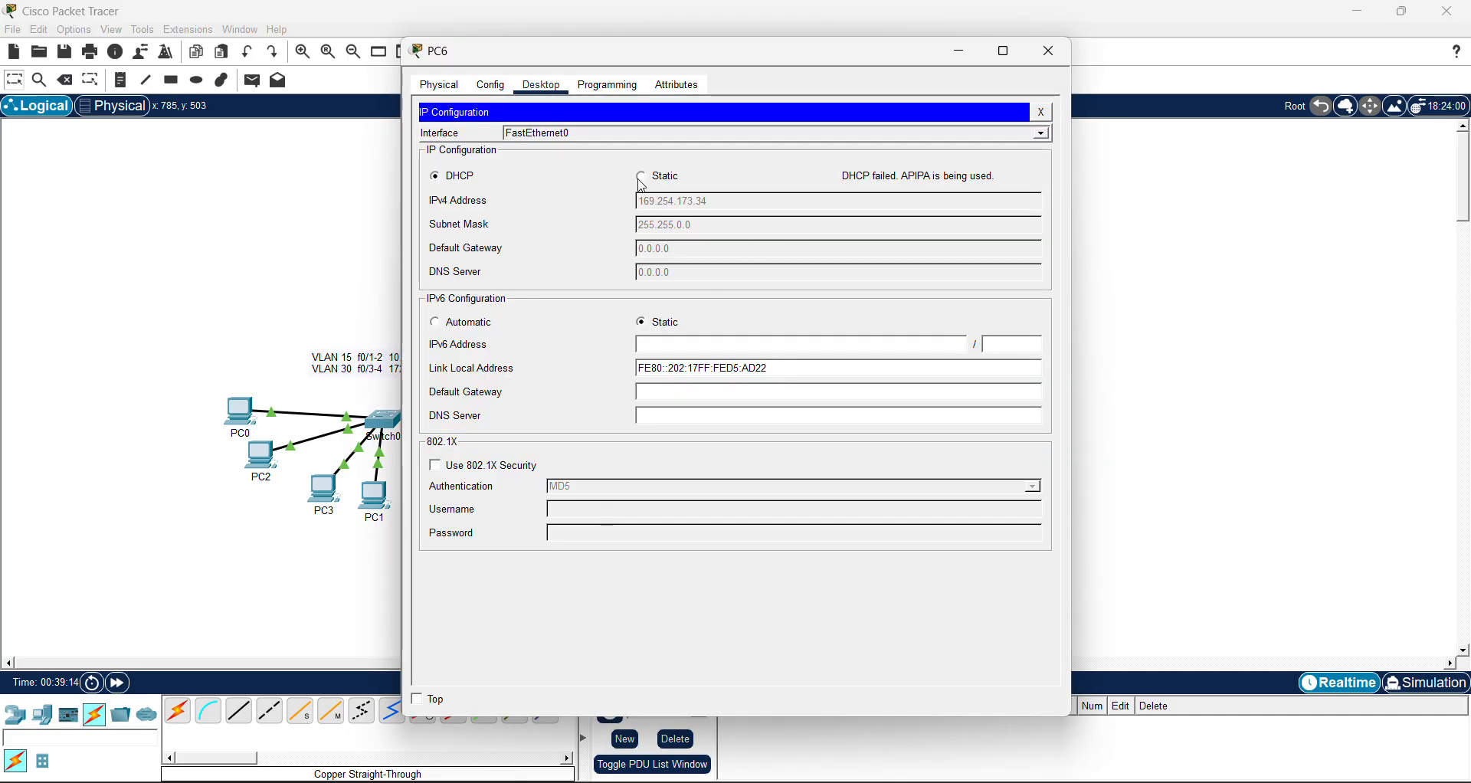
click(435, 178)
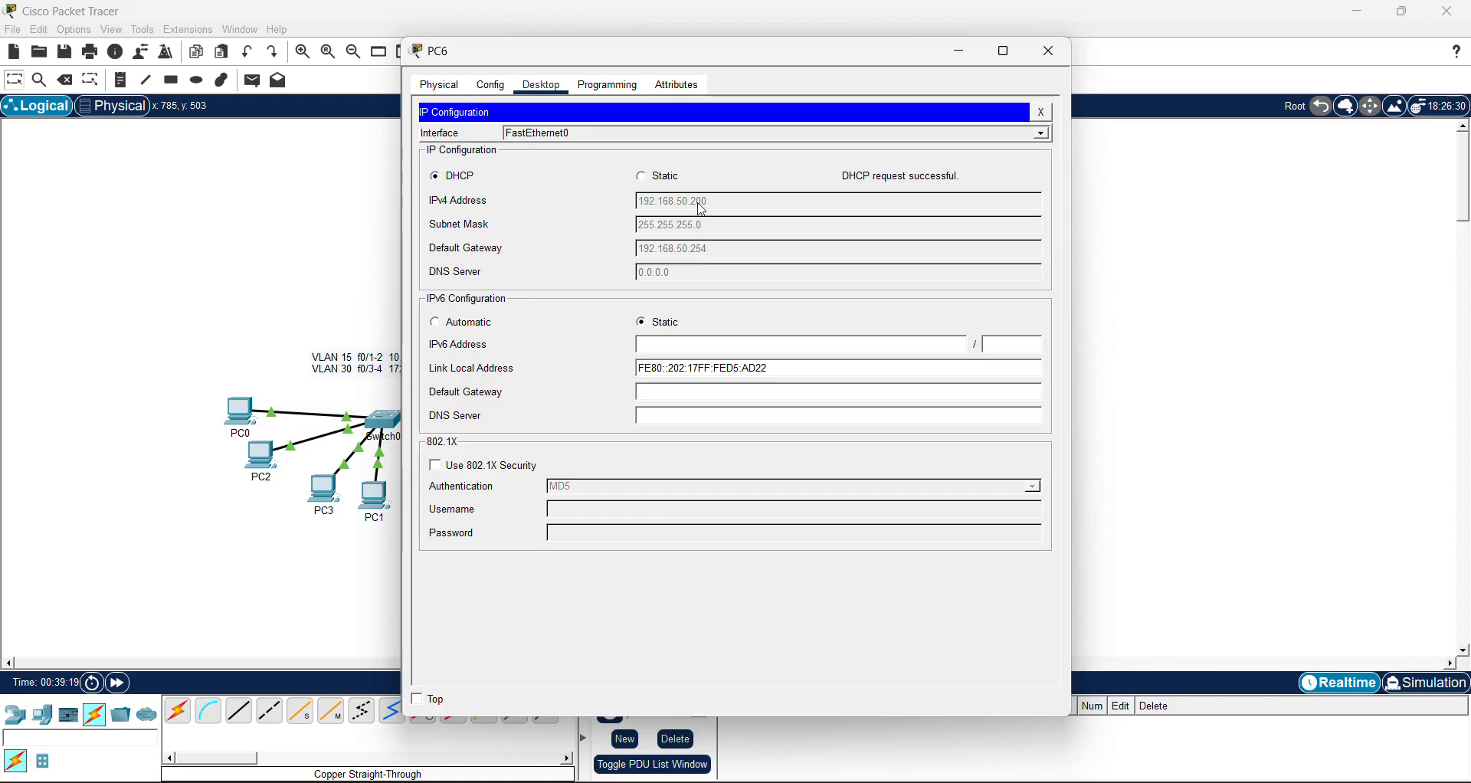
click(349, 242)
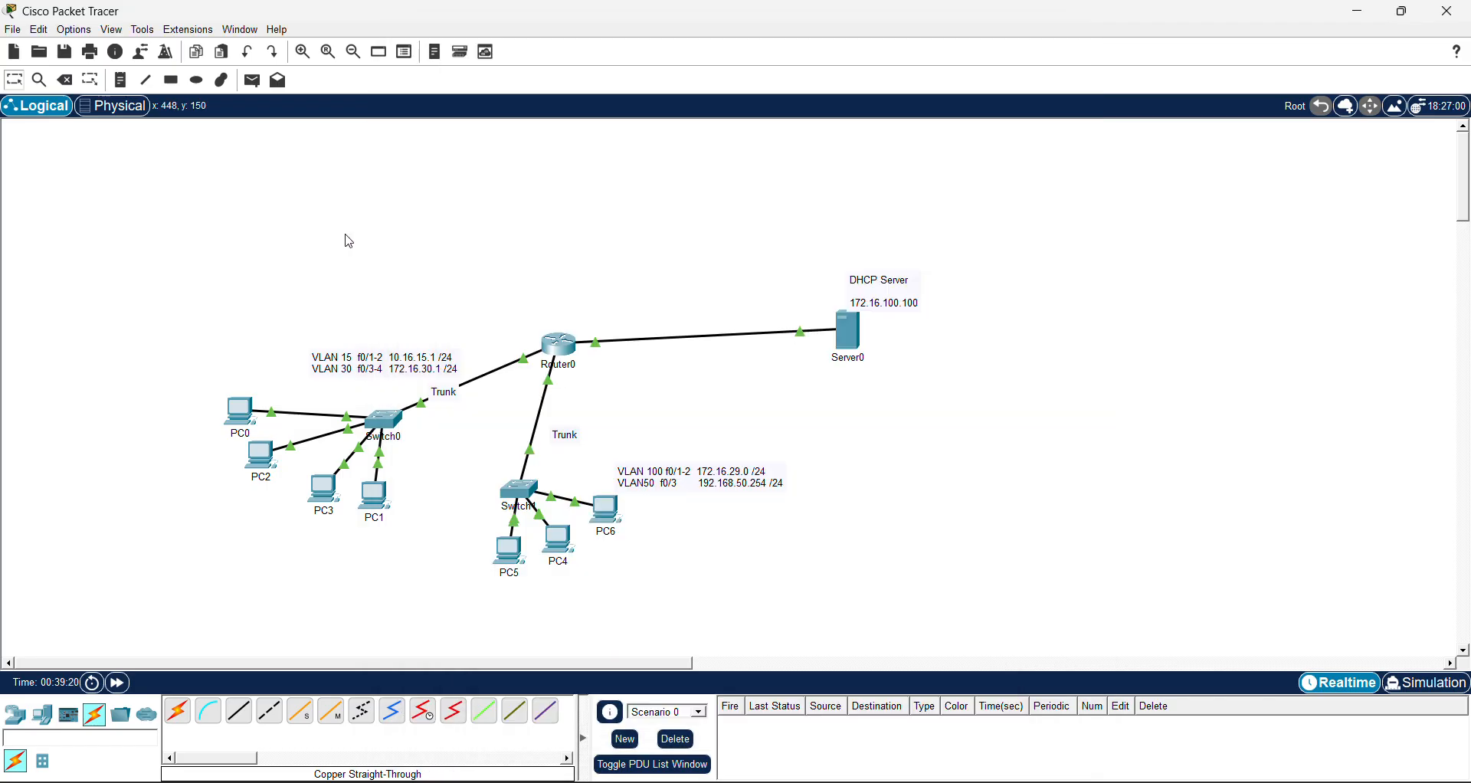
Set PC4's IPv4 configuration to DHCP so it requests an address from the server
click(561, 546)
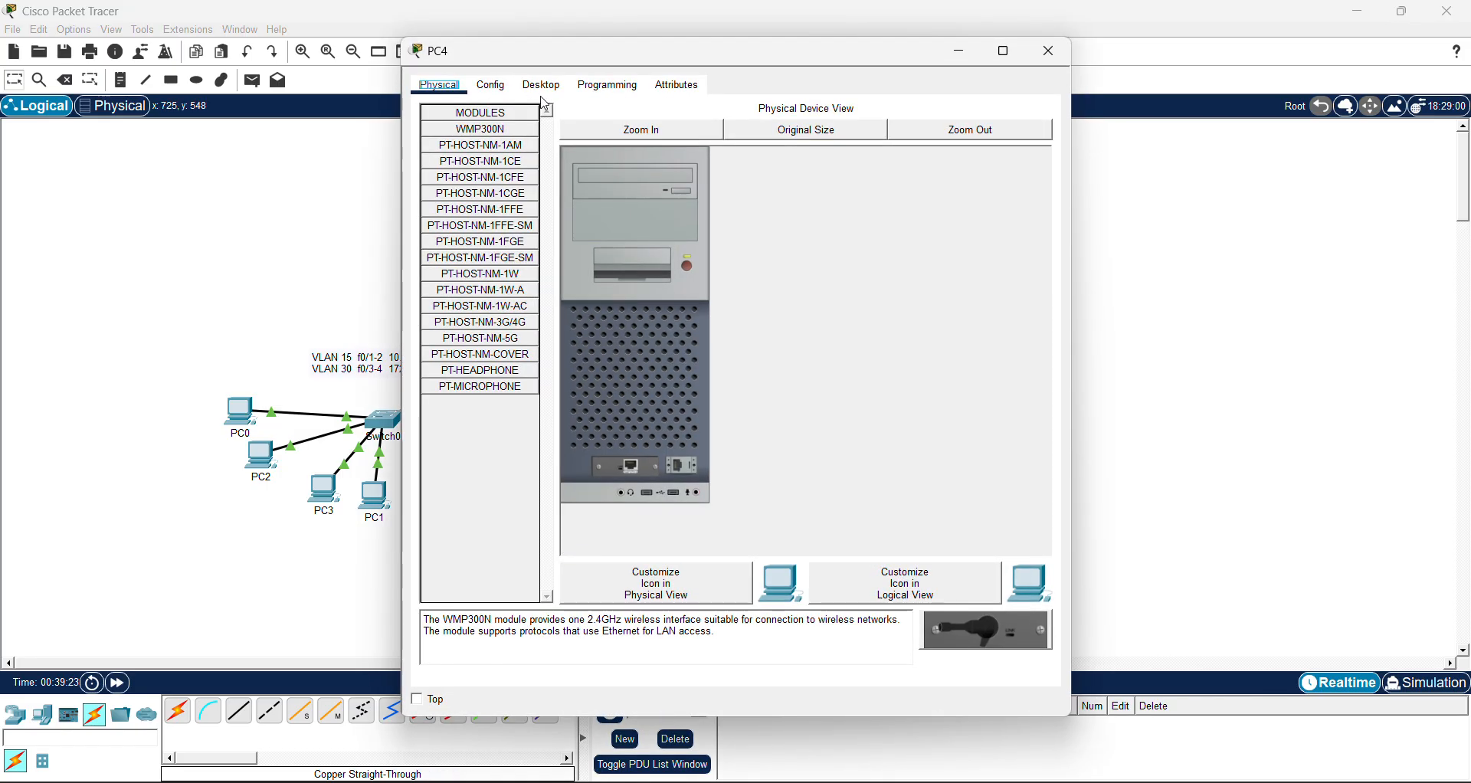
click(544, 86)
click(487, 143)
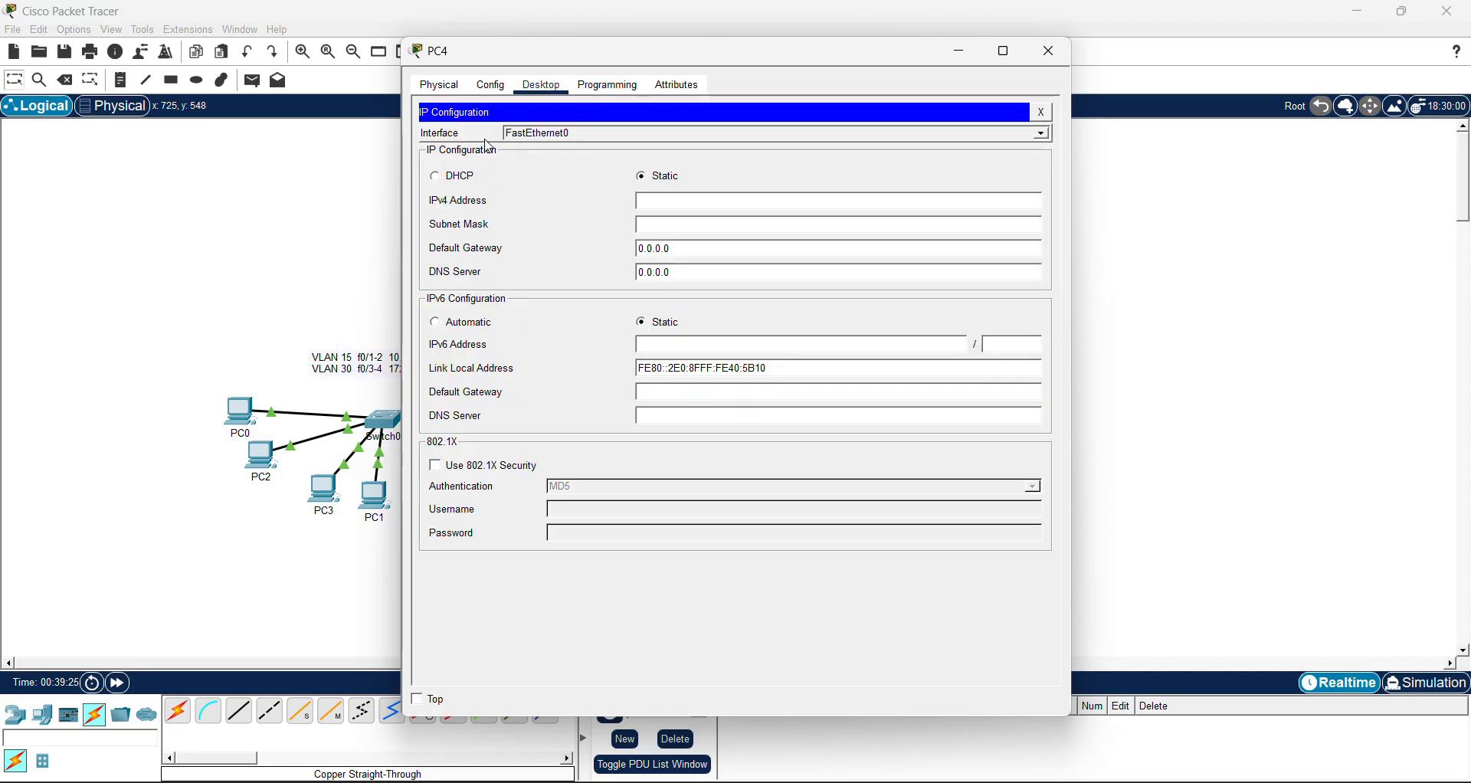
click(439, 179)
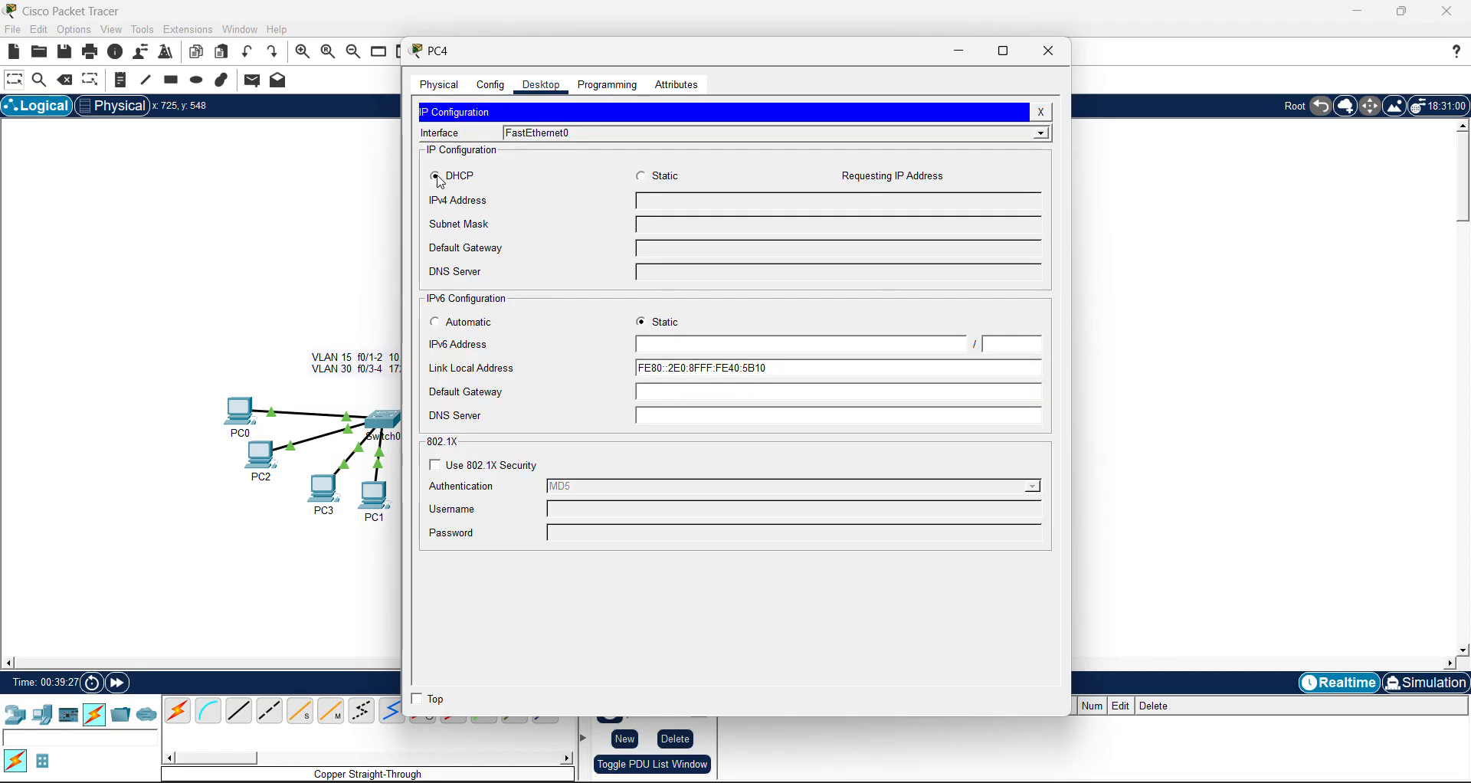
click(324, 211)
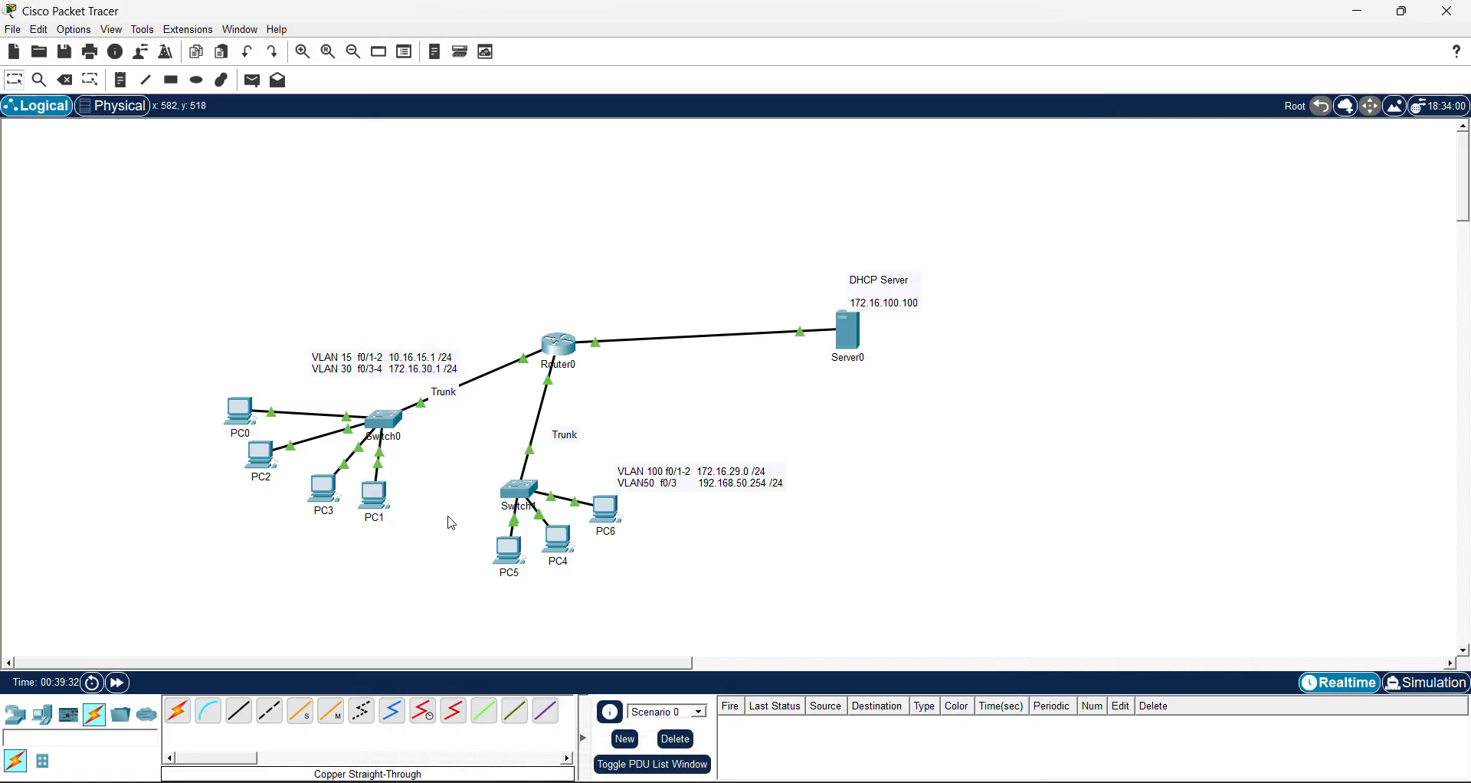
Check the DHCP-assigned address, subnet mask and default gateway on PC5, PC4 and PC6
click(508, 550)
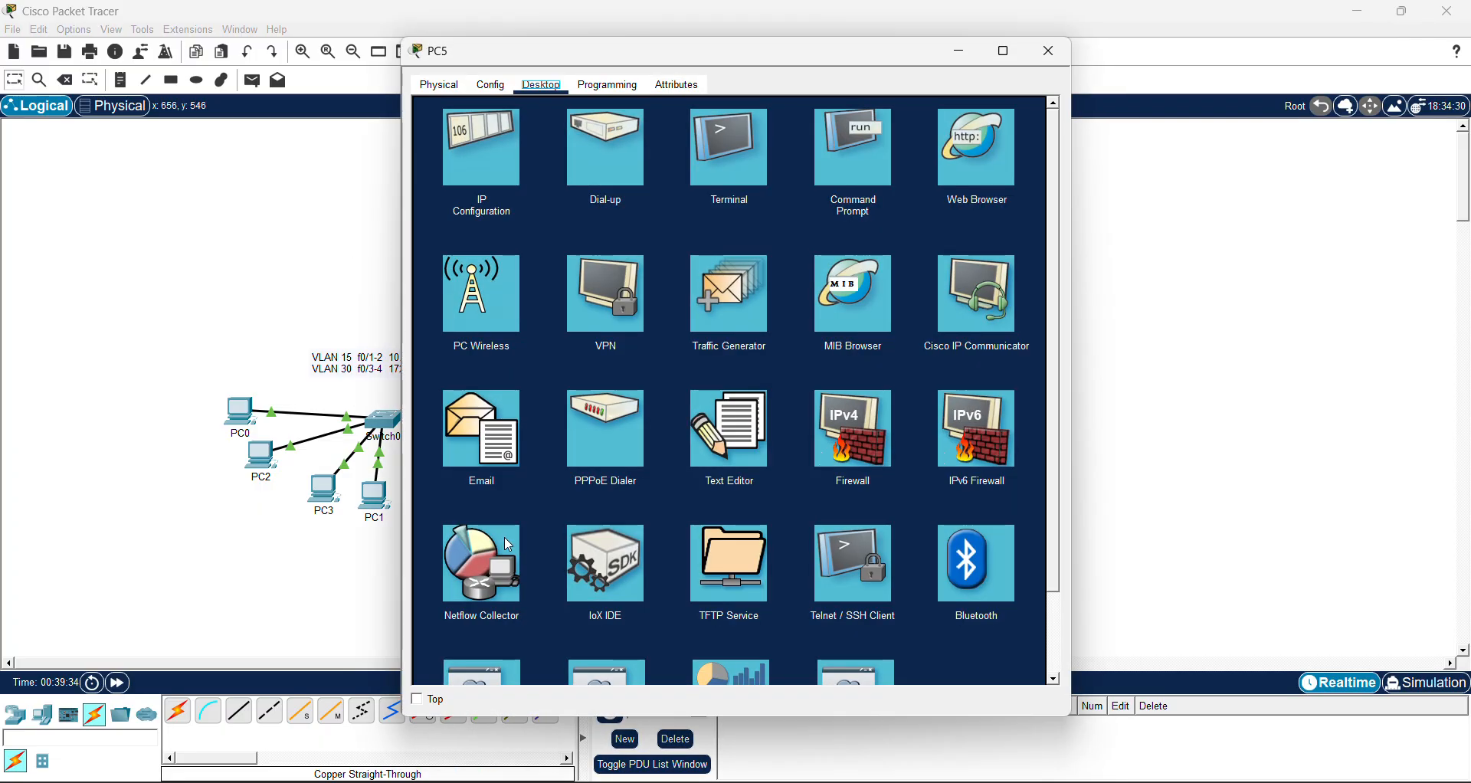
click(476, 173)
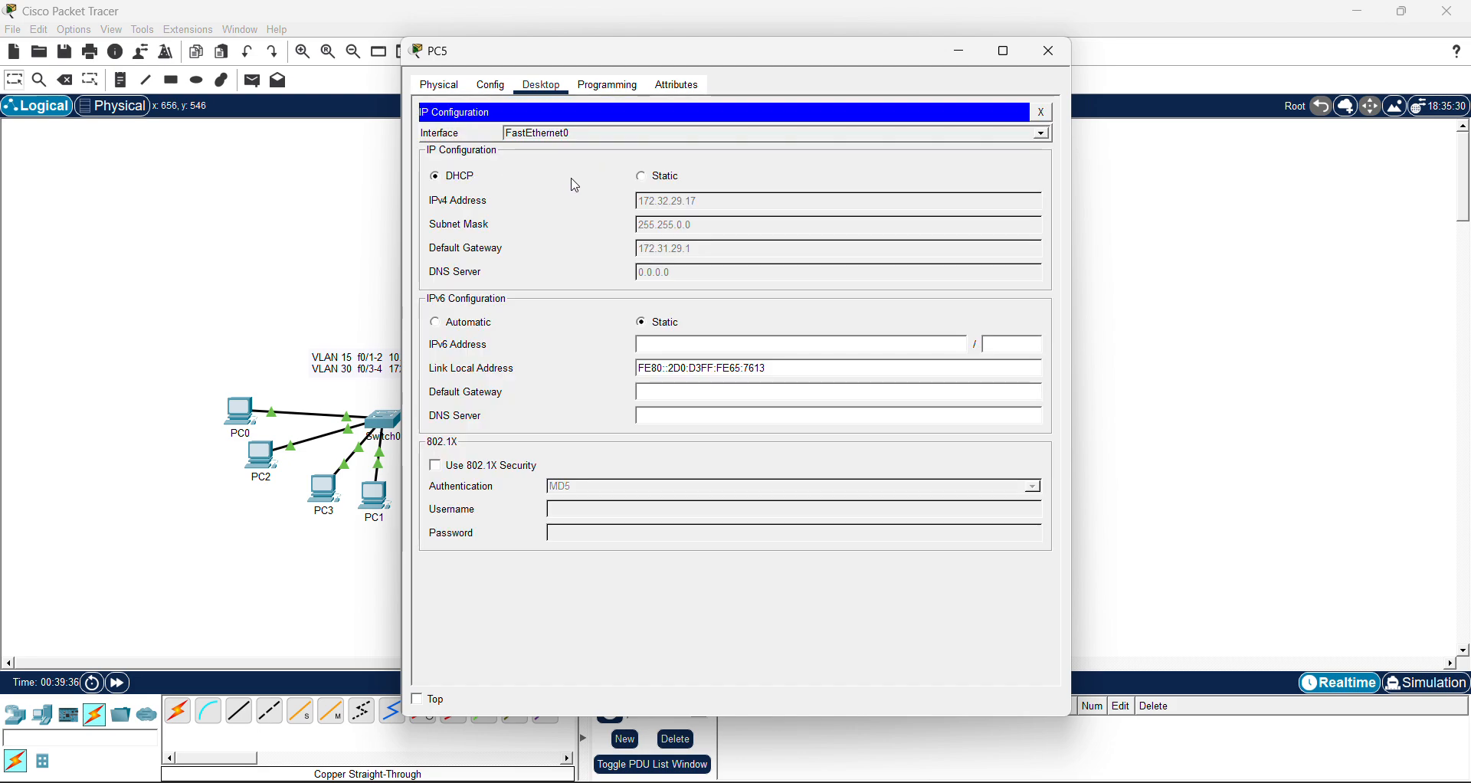
click(366, 228)
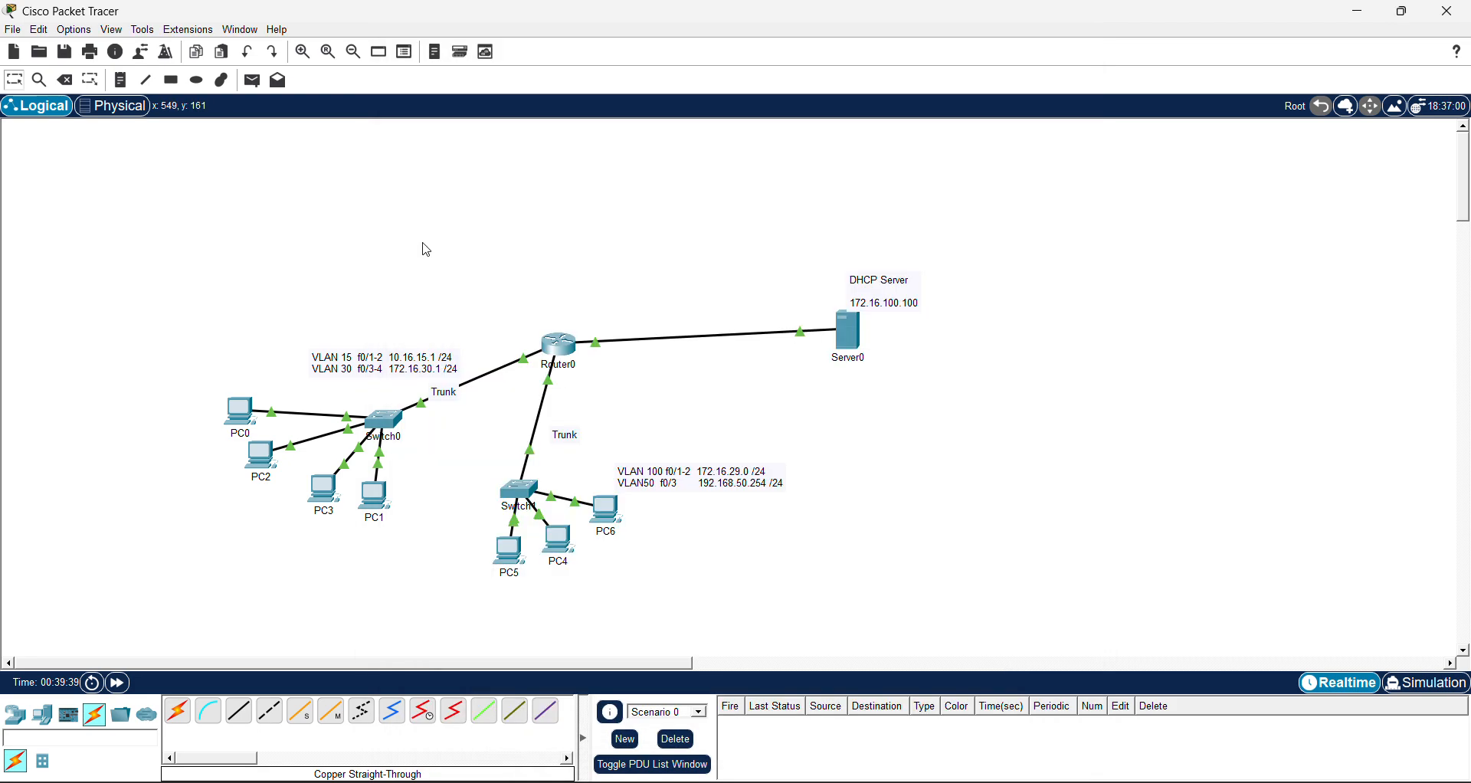
click(572, 539)
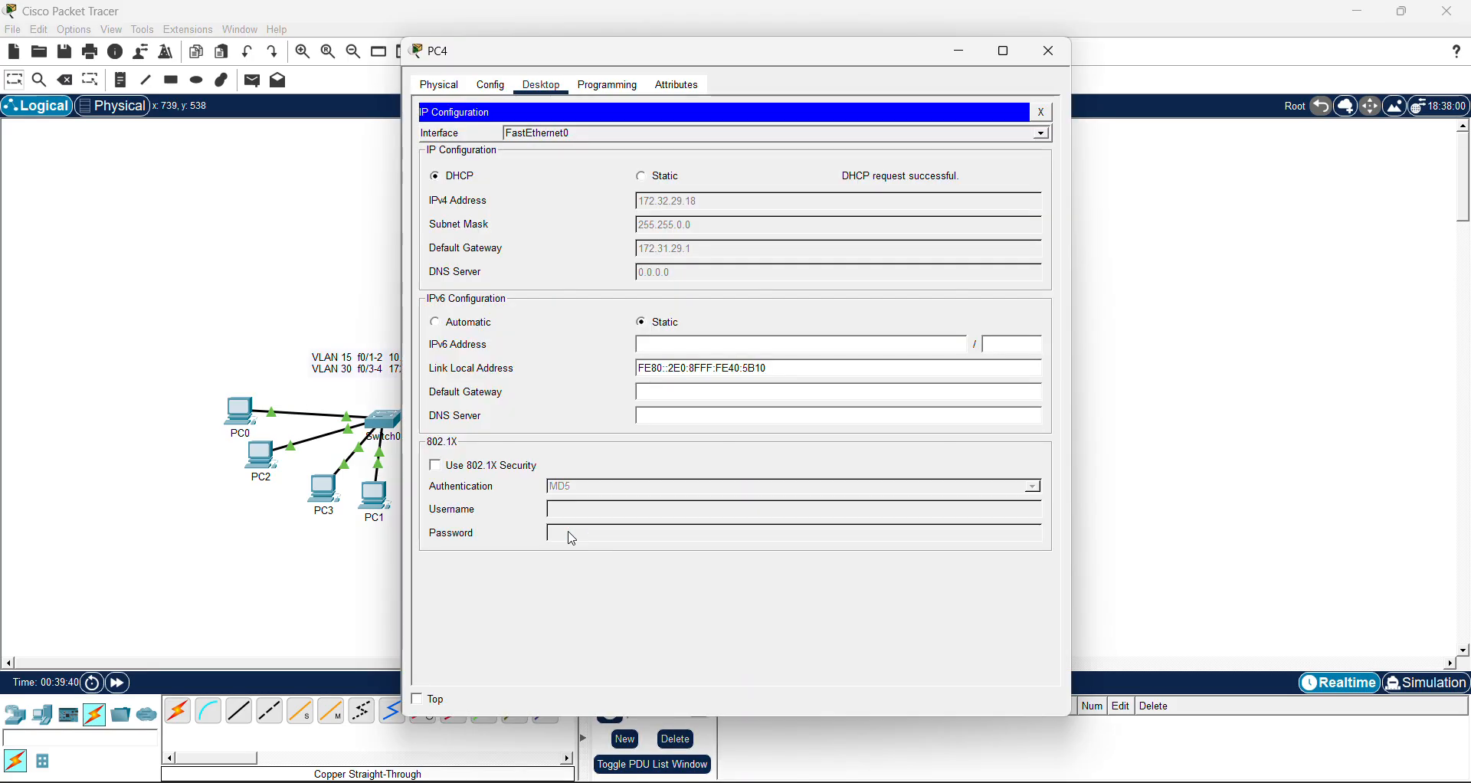
click(341, 276)
click(623, 505)
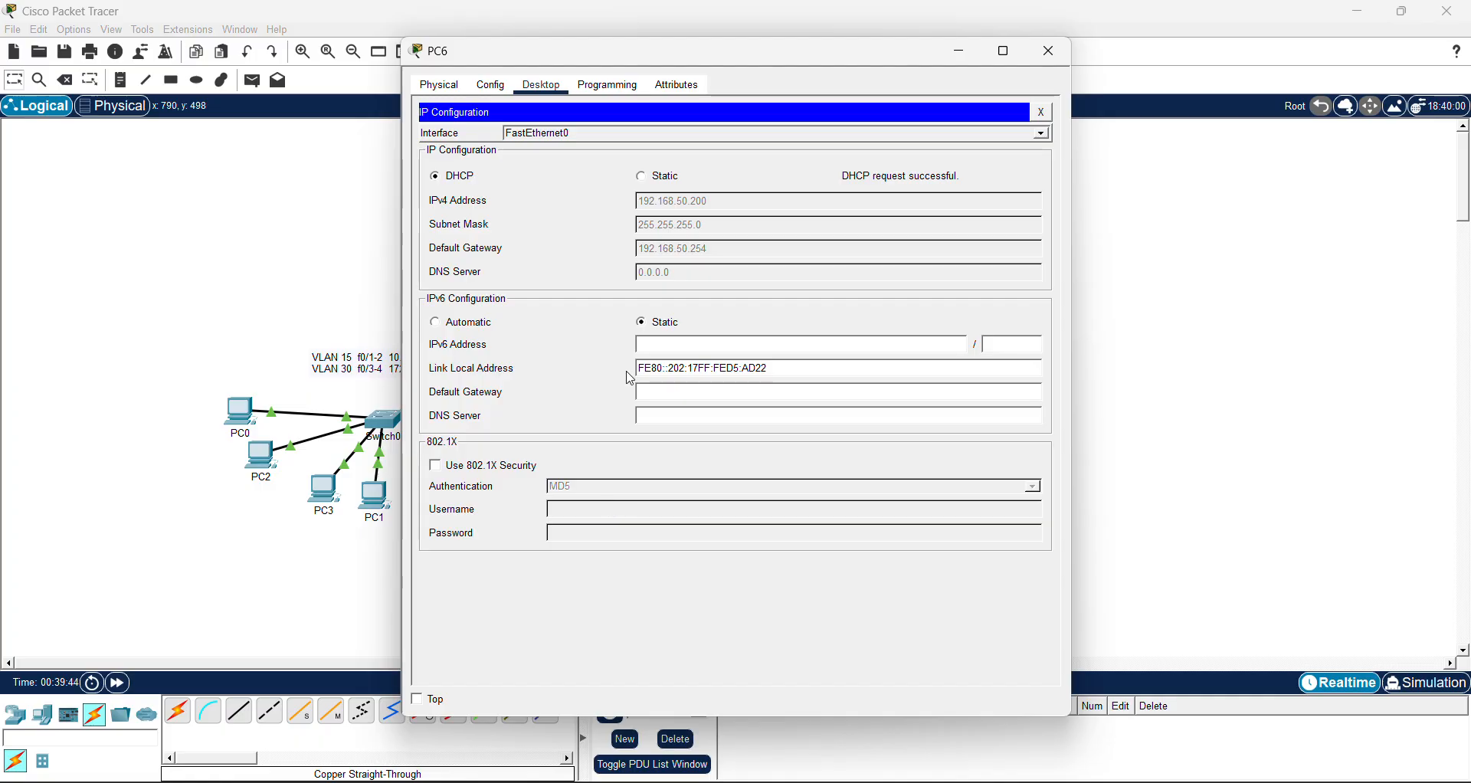
click(369, 289)
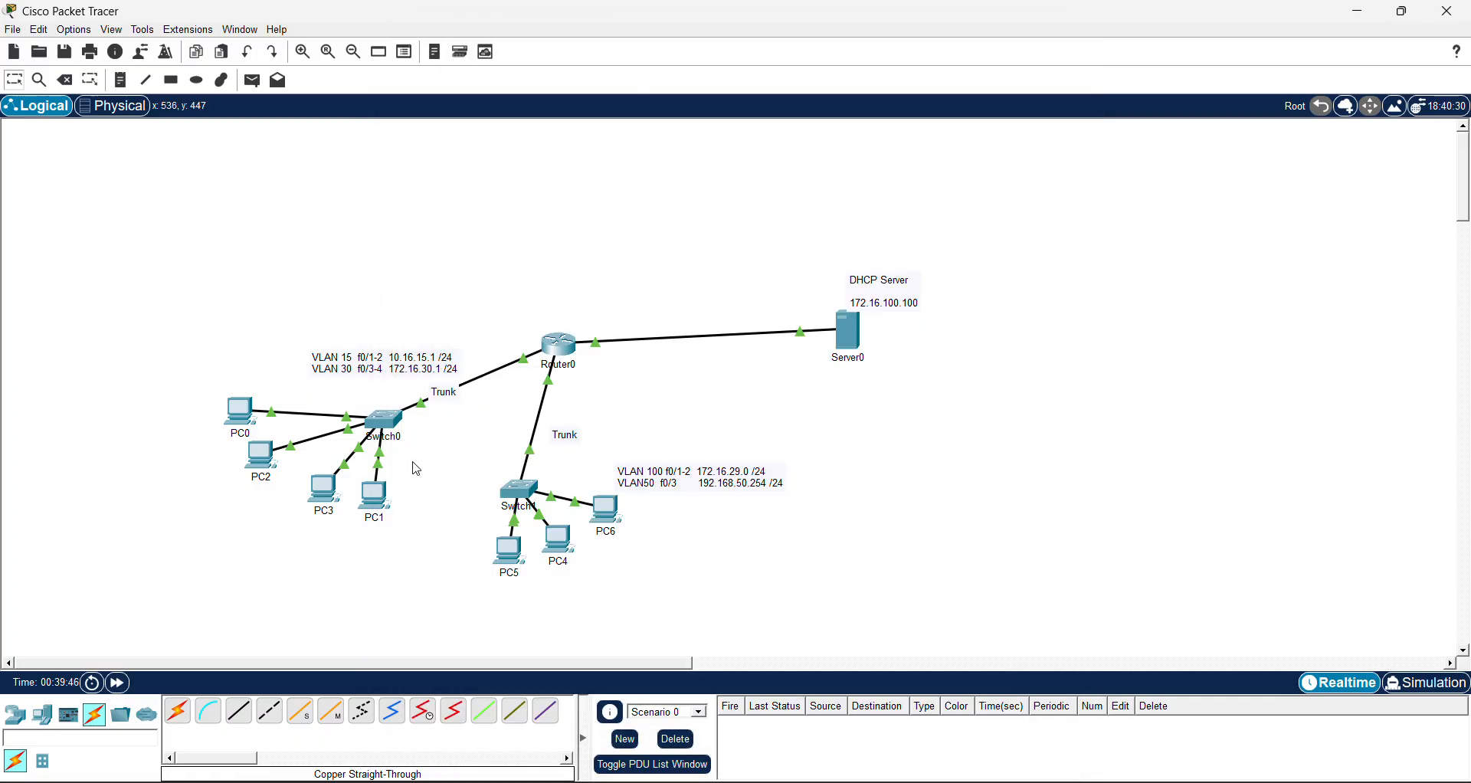
Try to get PC1 an address from the server by setting its IPv4 configuration to DHCP
click(373, 489)
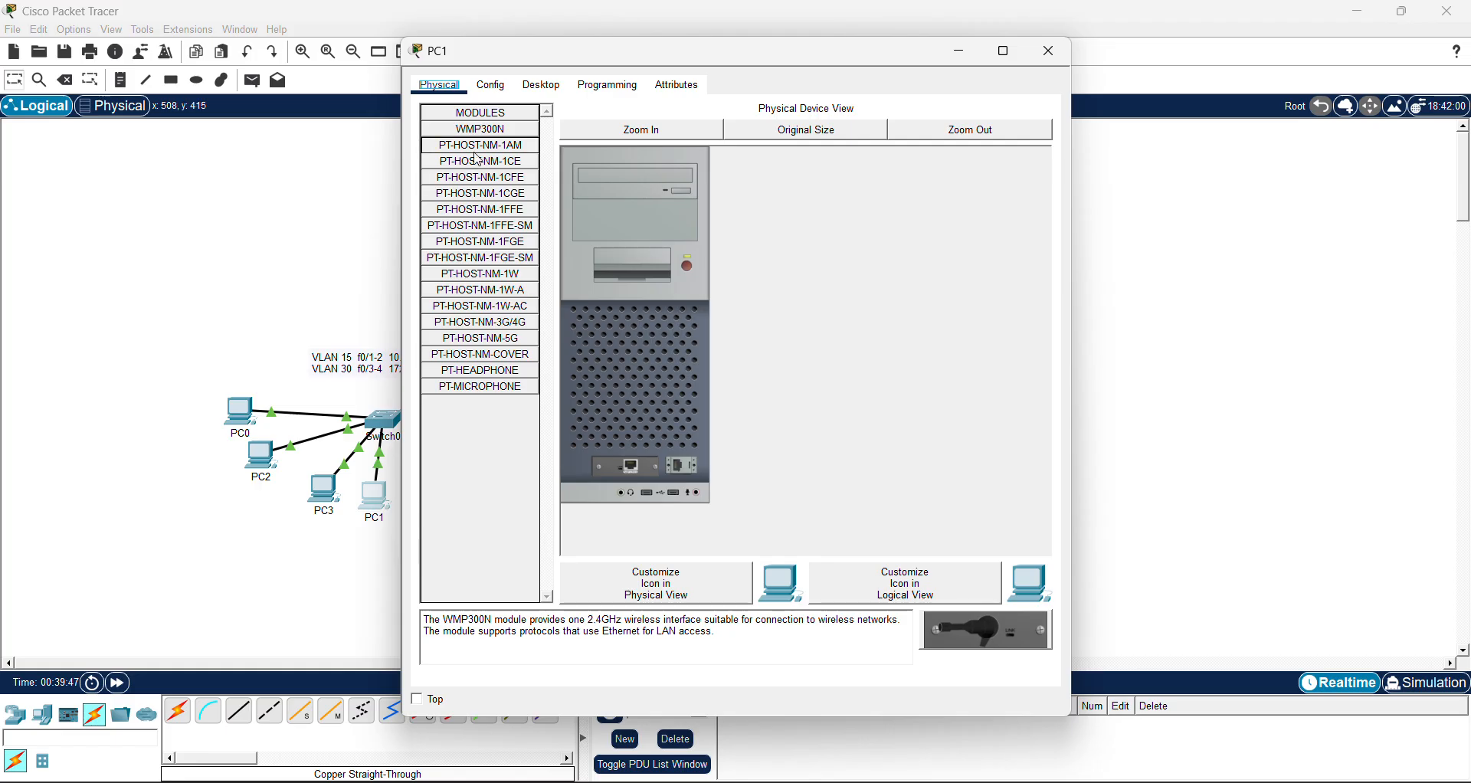
click(542, 86)
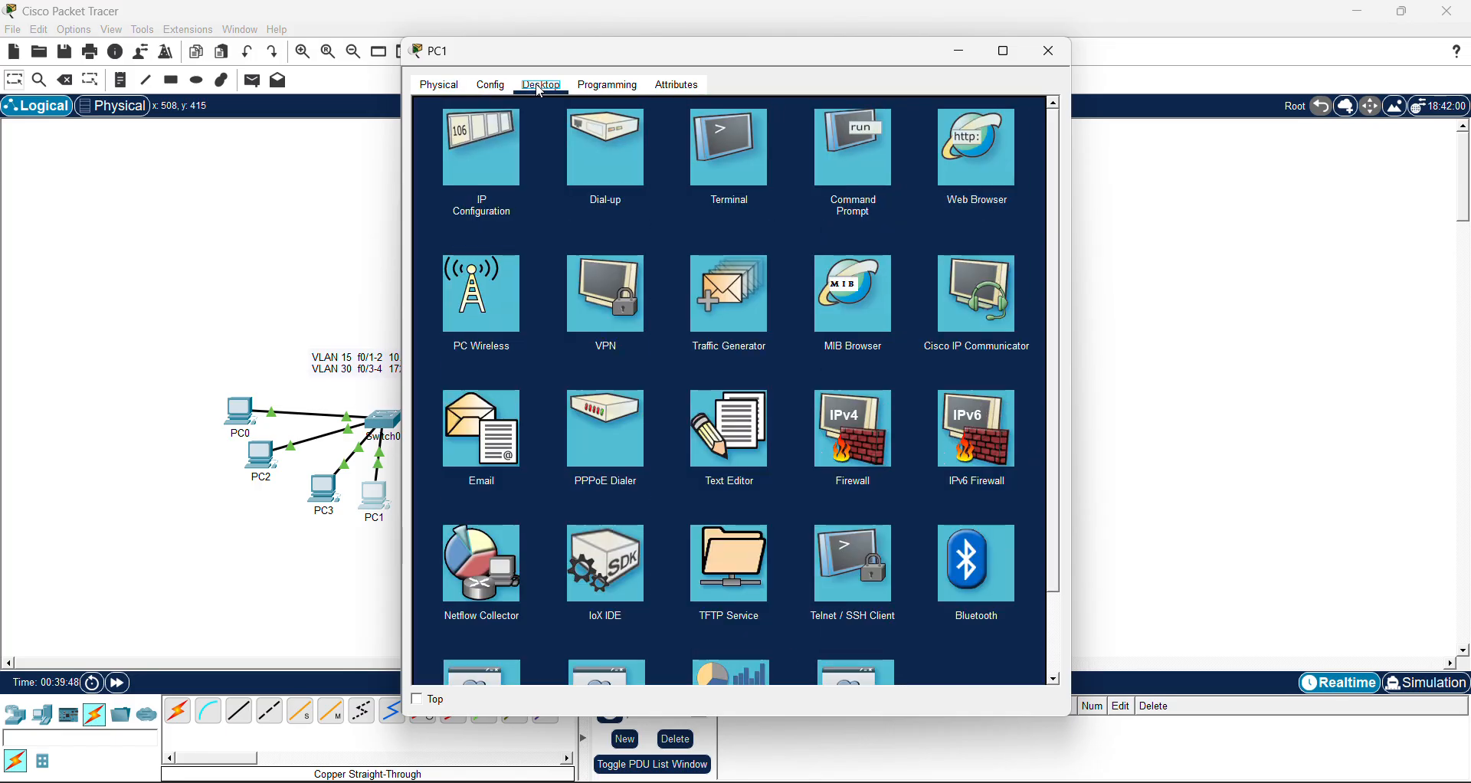
click(480, 146)
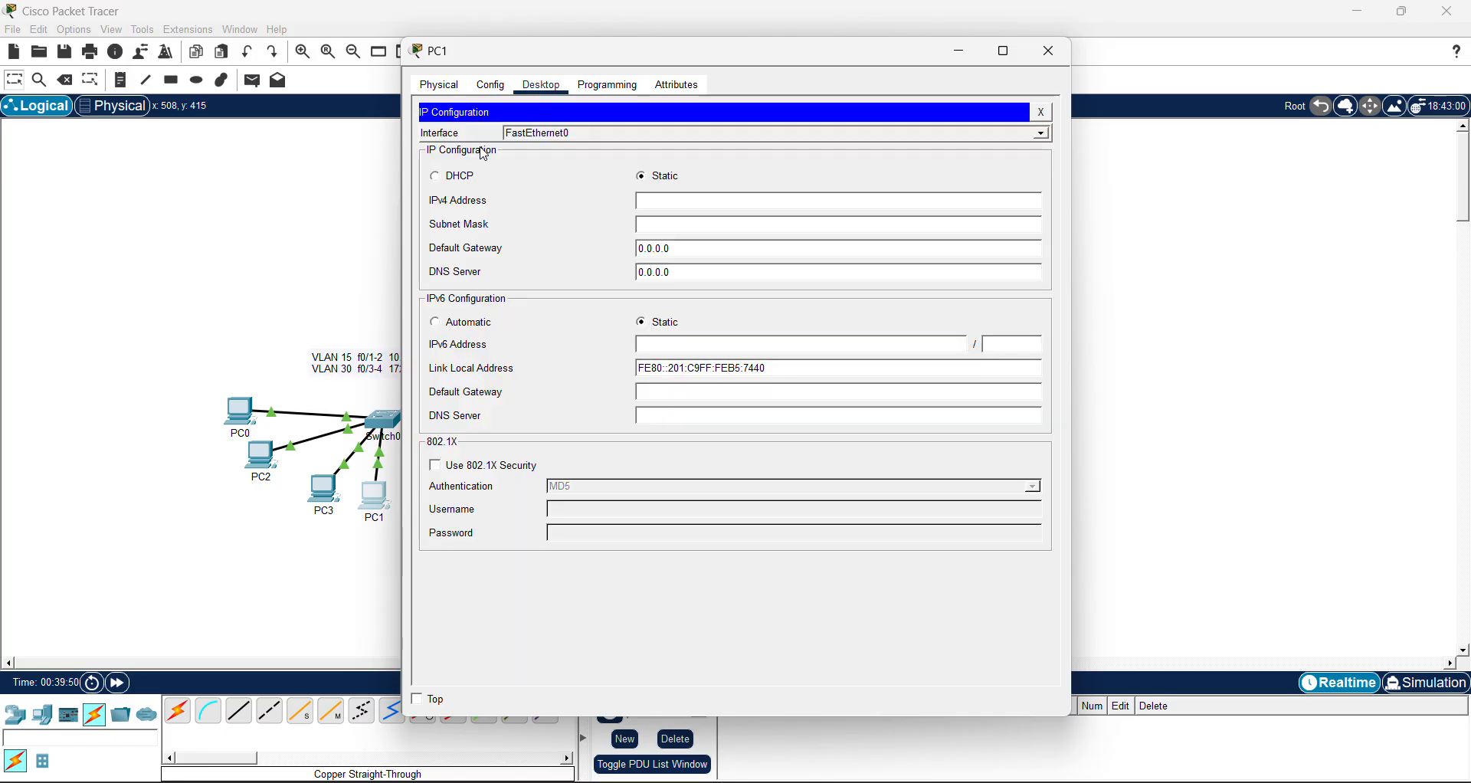
click(440, 178)
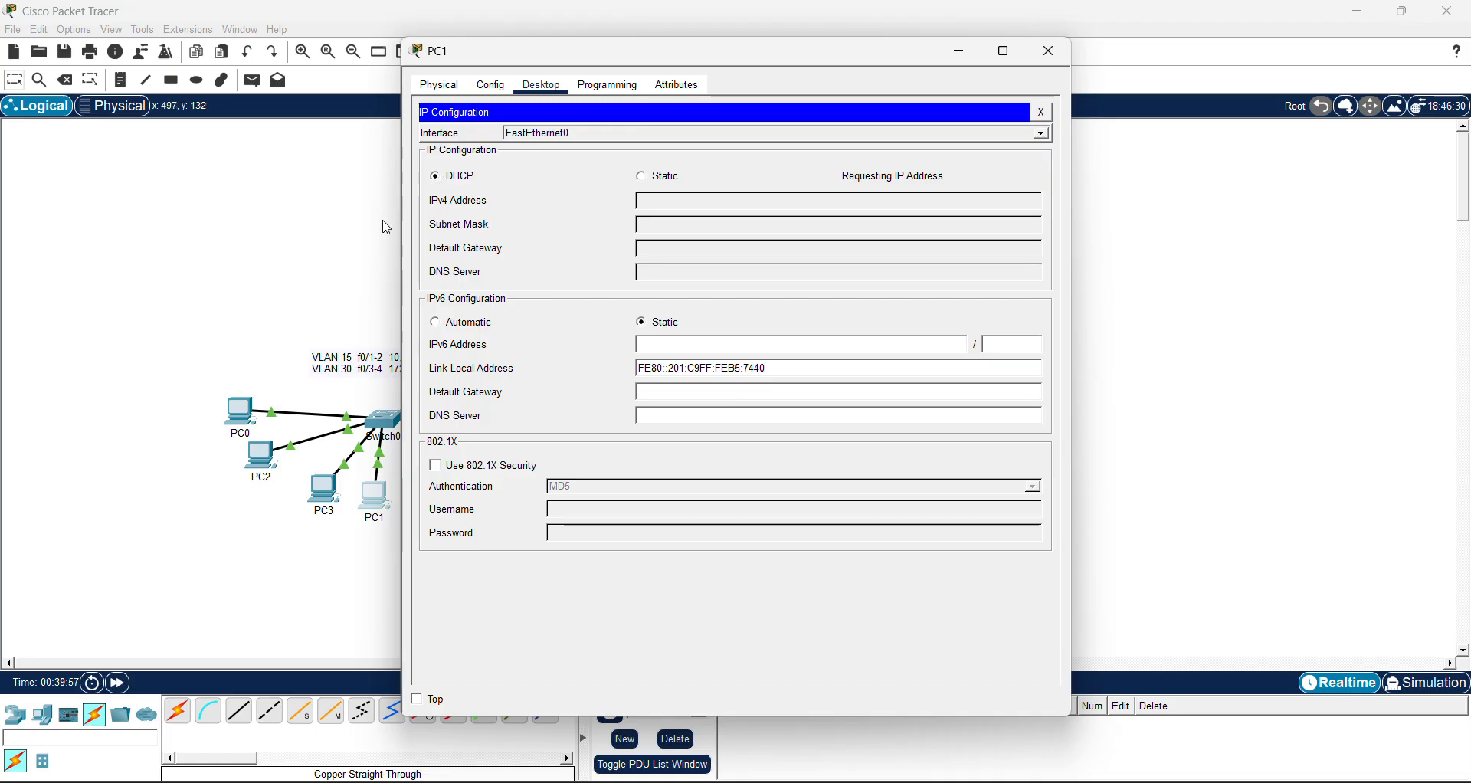
click(329, 280)
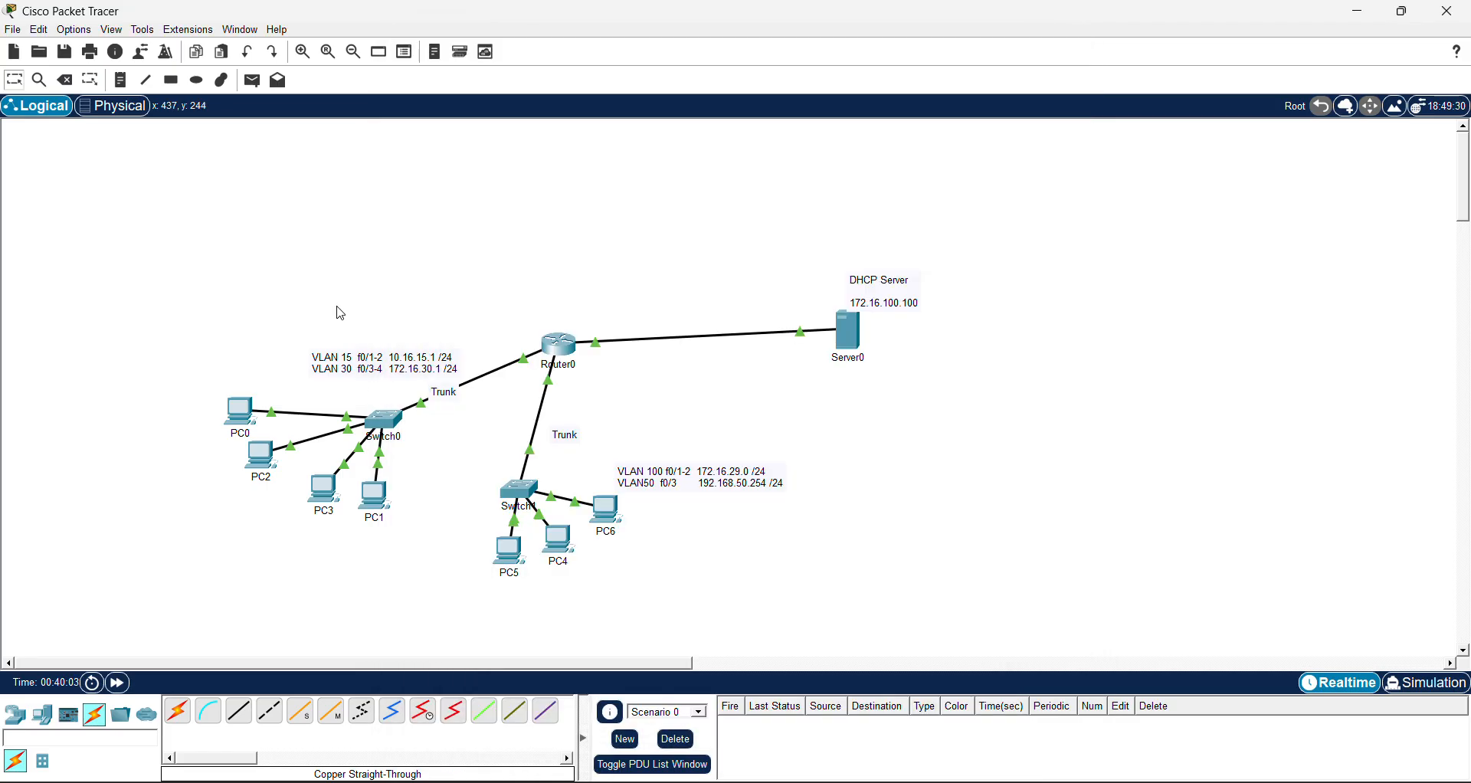
Repeat the DHCP request in PC0's IPv4 configuration by switching it to Static and back to DHCP
click(240, 414)
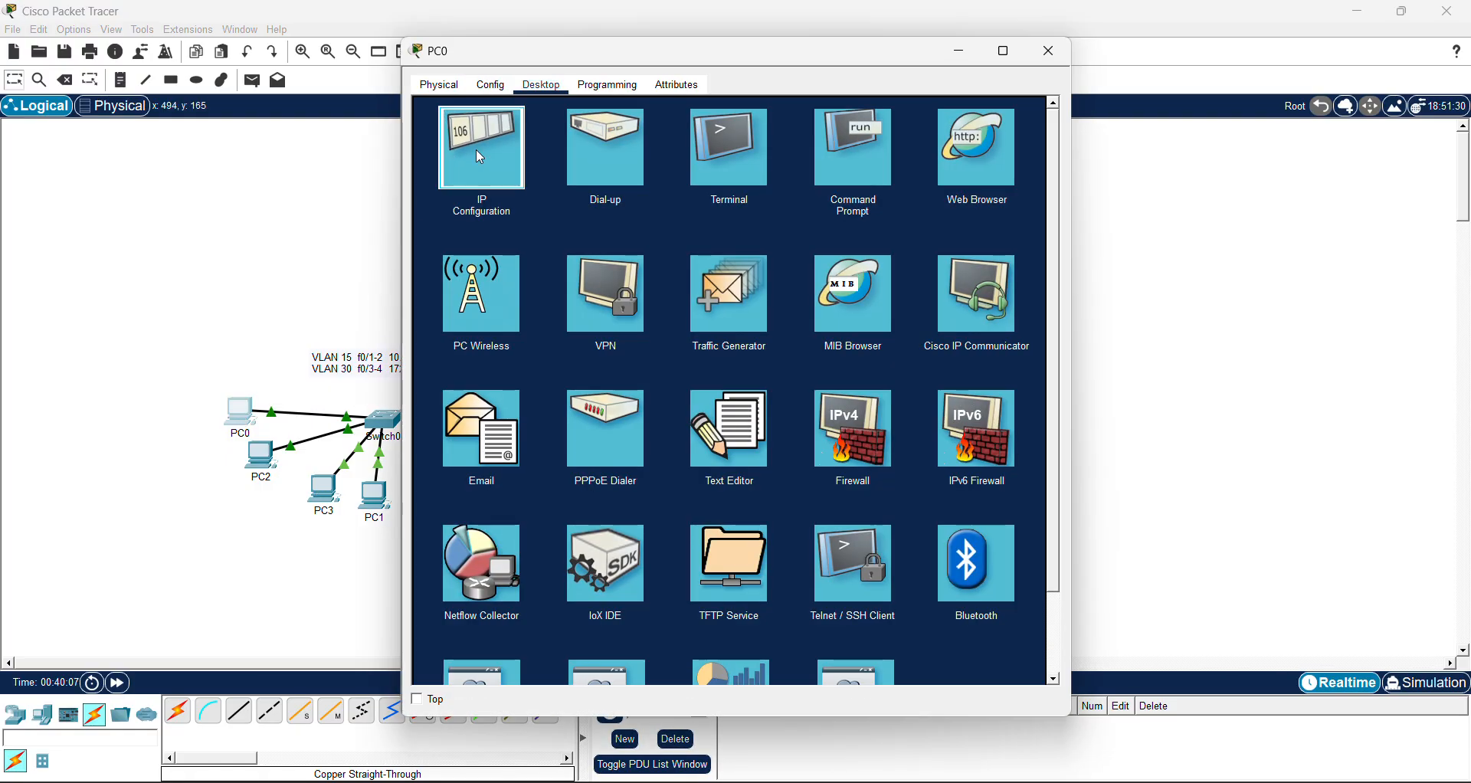
click(476, 149)
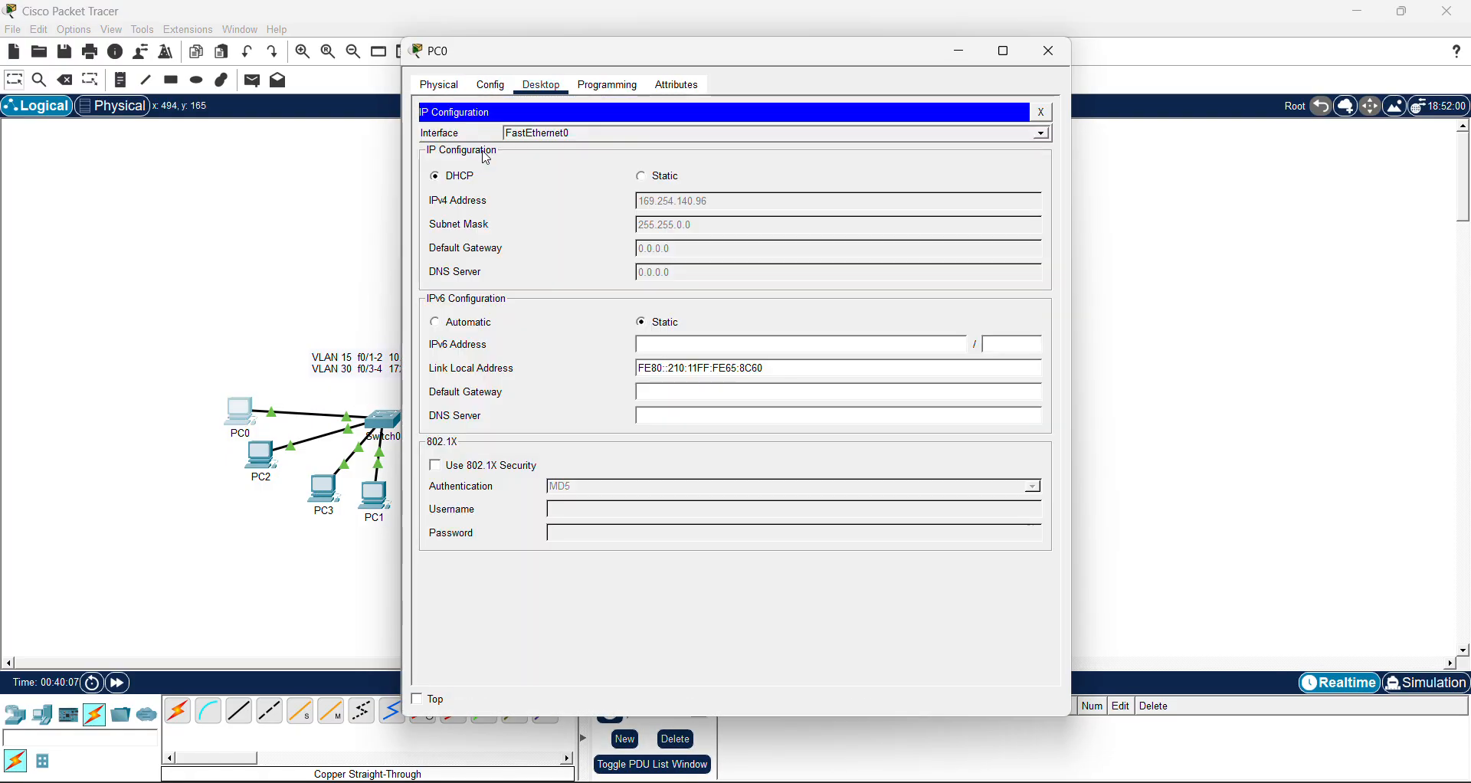
click(641, 176)
click(438, 179)
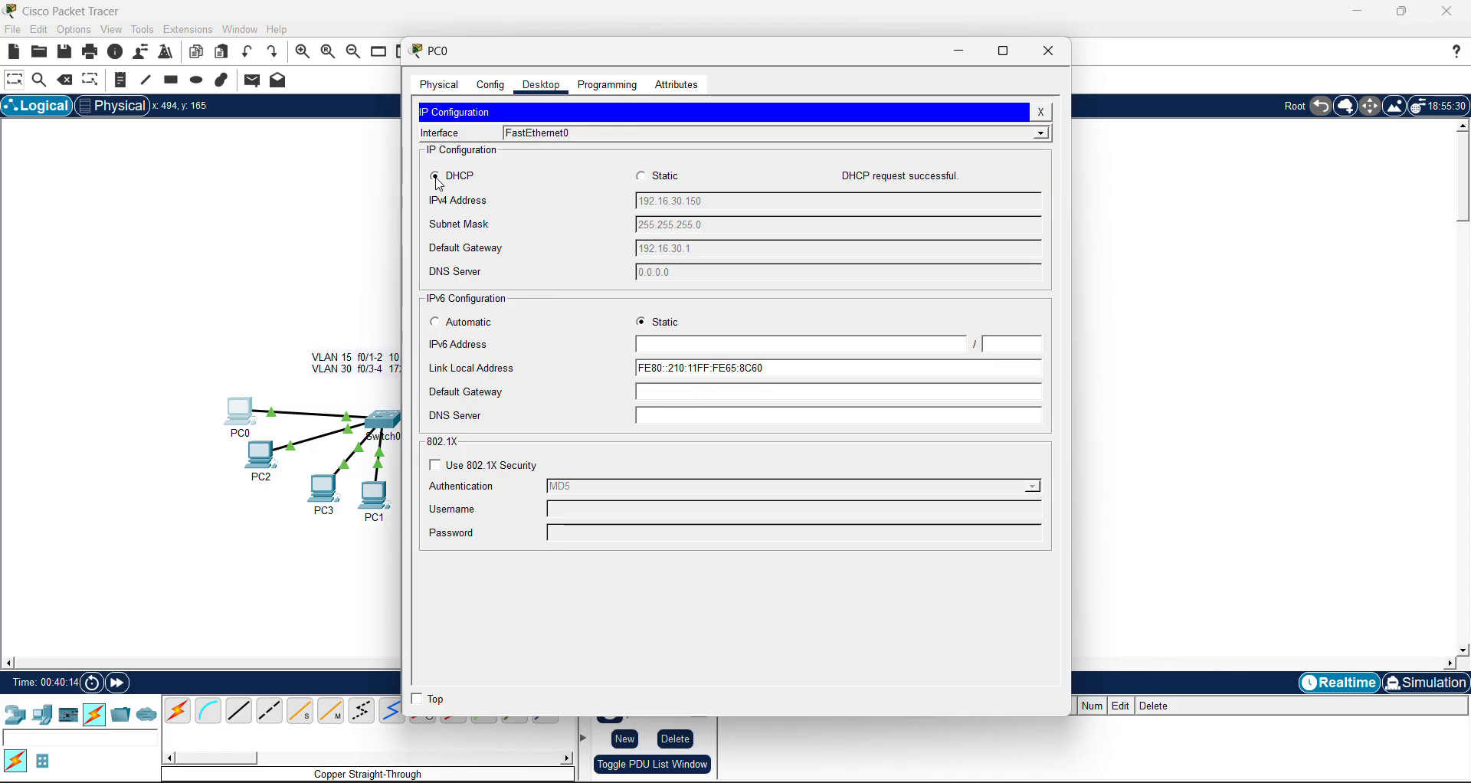
click(321, 247)
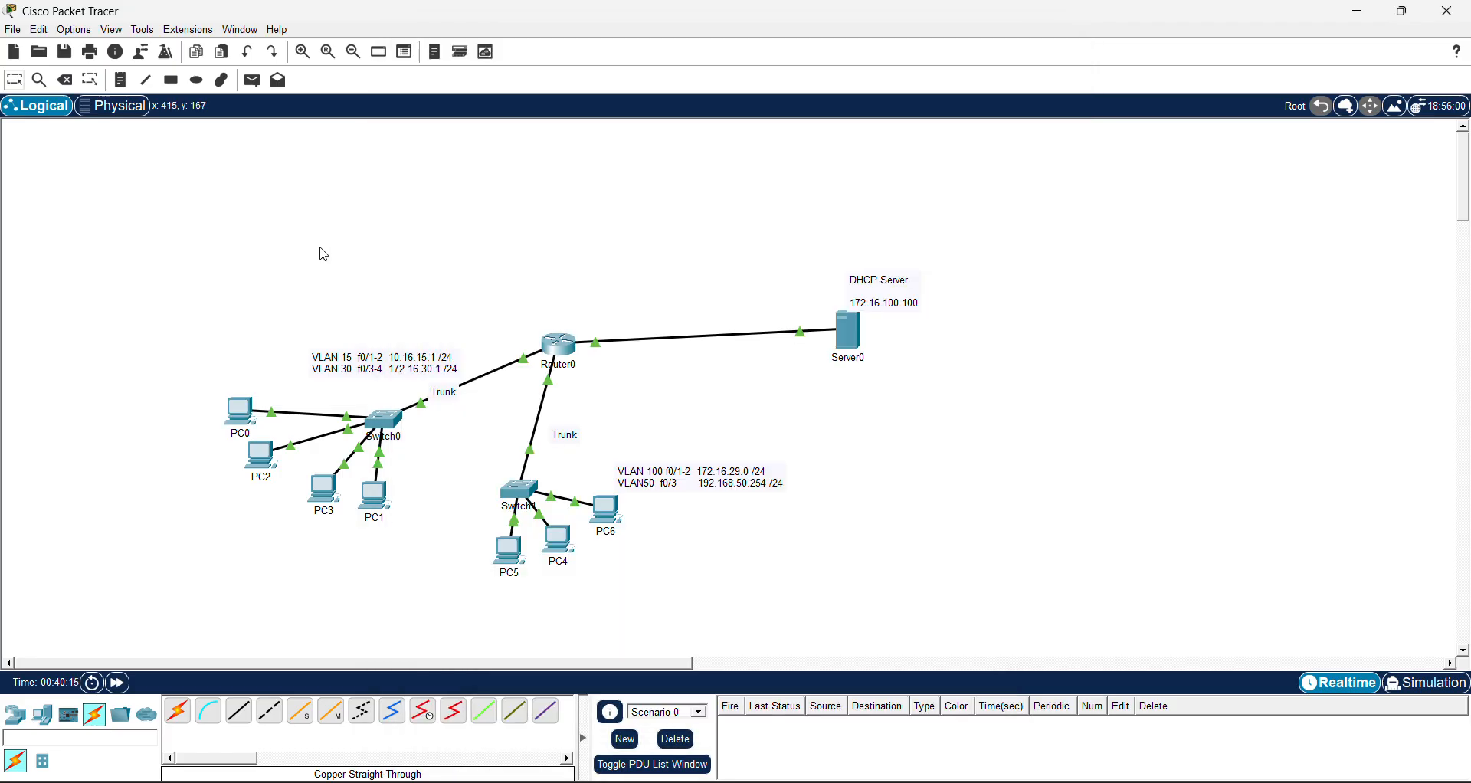
Set PC2's IPv4 configuration to DHCP so it requests an address from the server
click(268, 455)
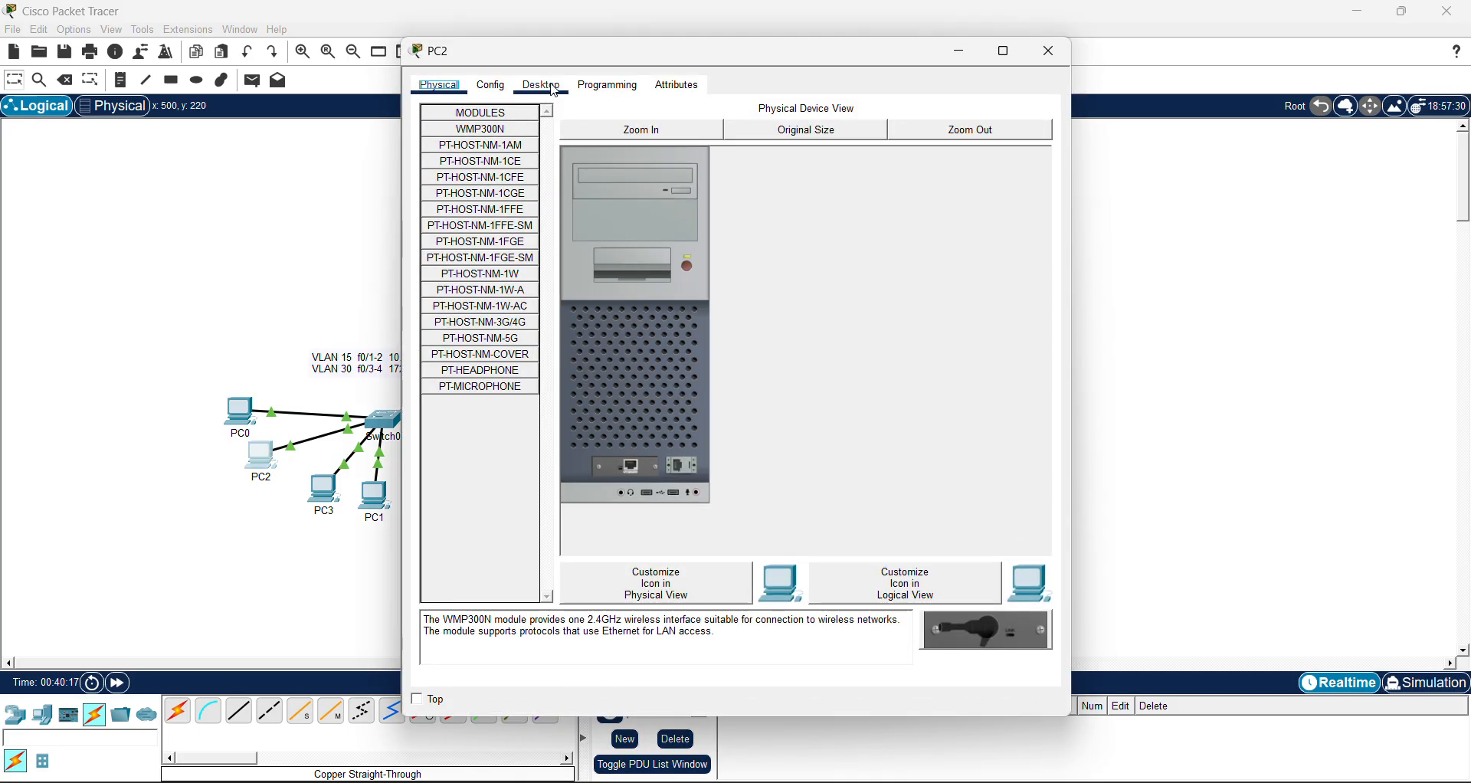
click(557, 90)
click(491, 157)
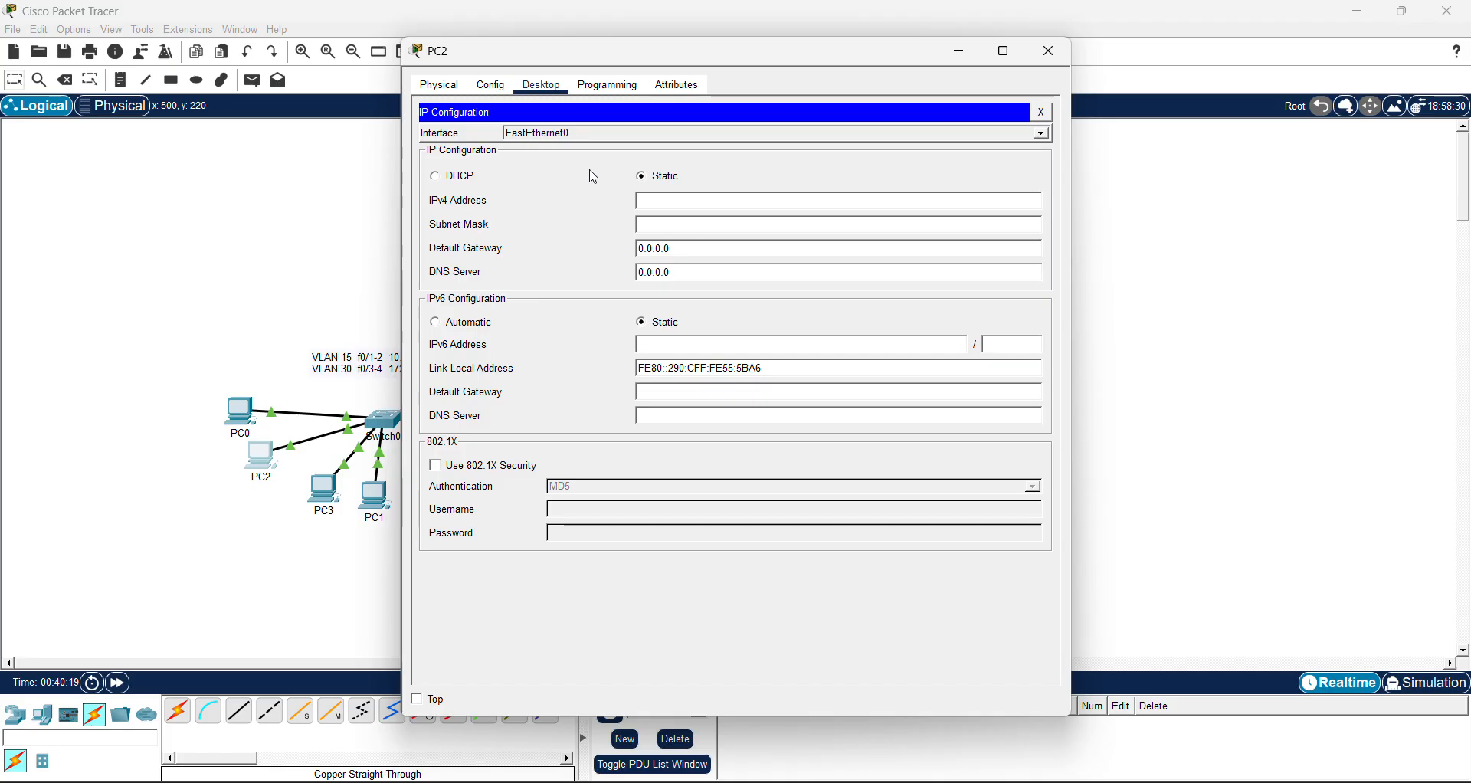
click(436, 177)
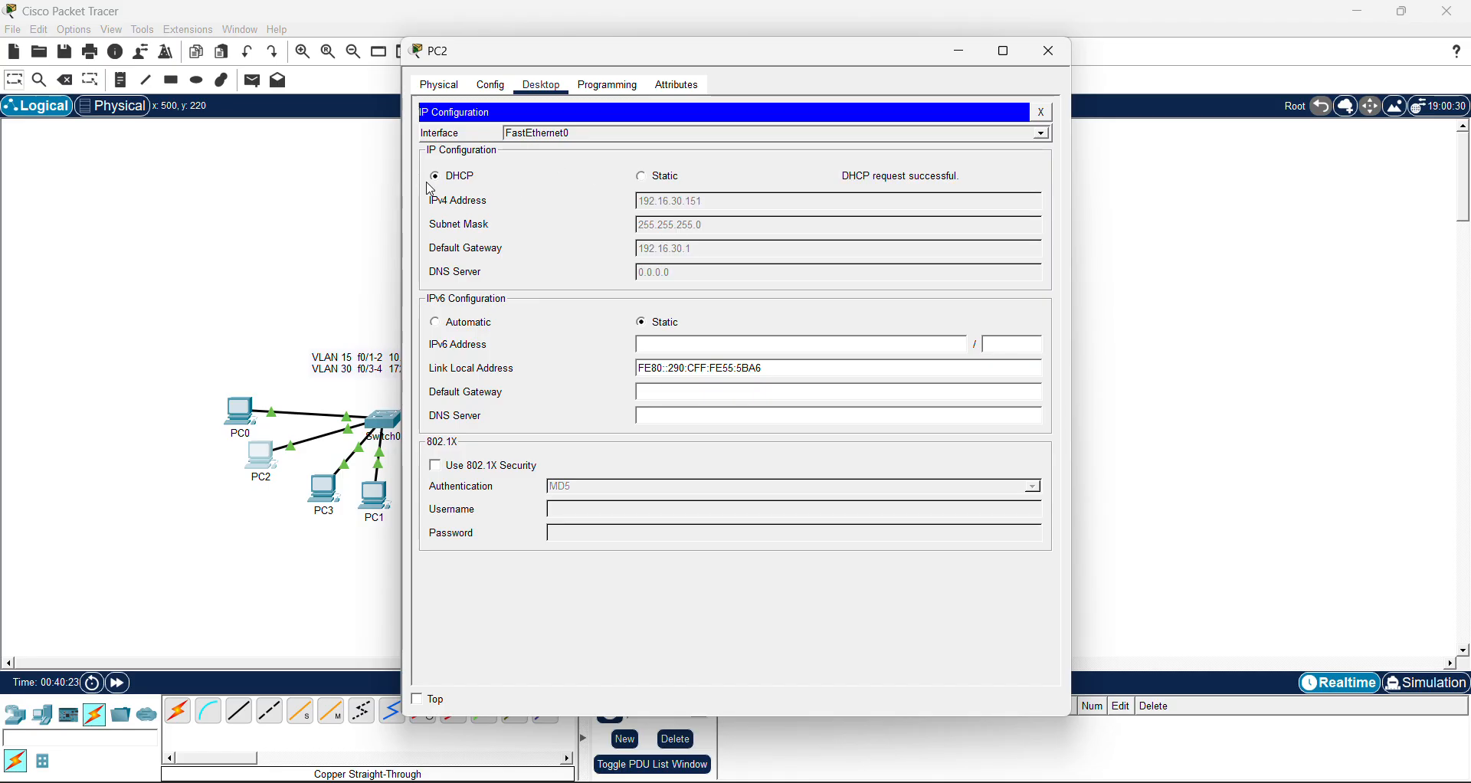
click(296, 266)
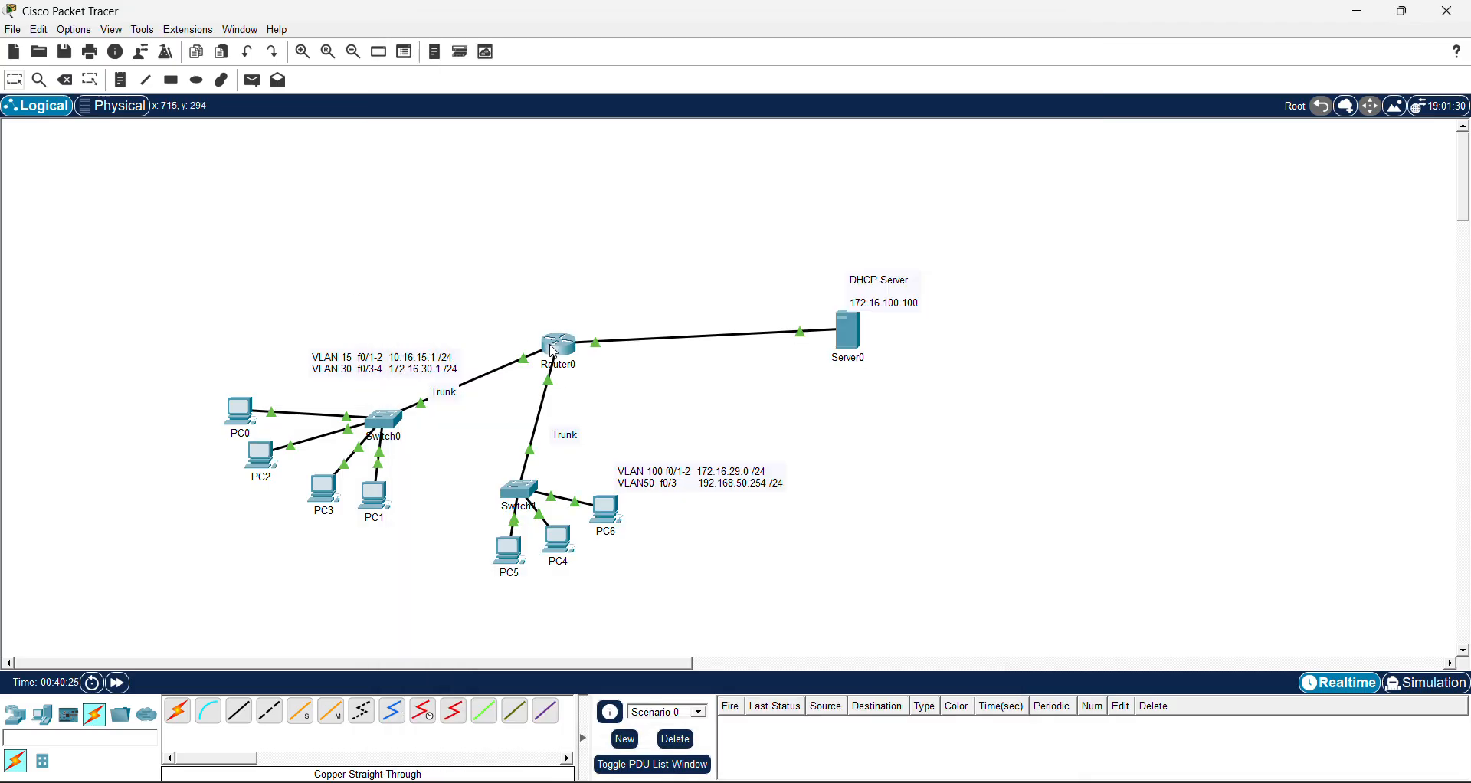
Compare Router0's subinterface and helper addresses with the gateway and start address of Server0's VAN15 DHCP pool
mouse_move(557, 351)
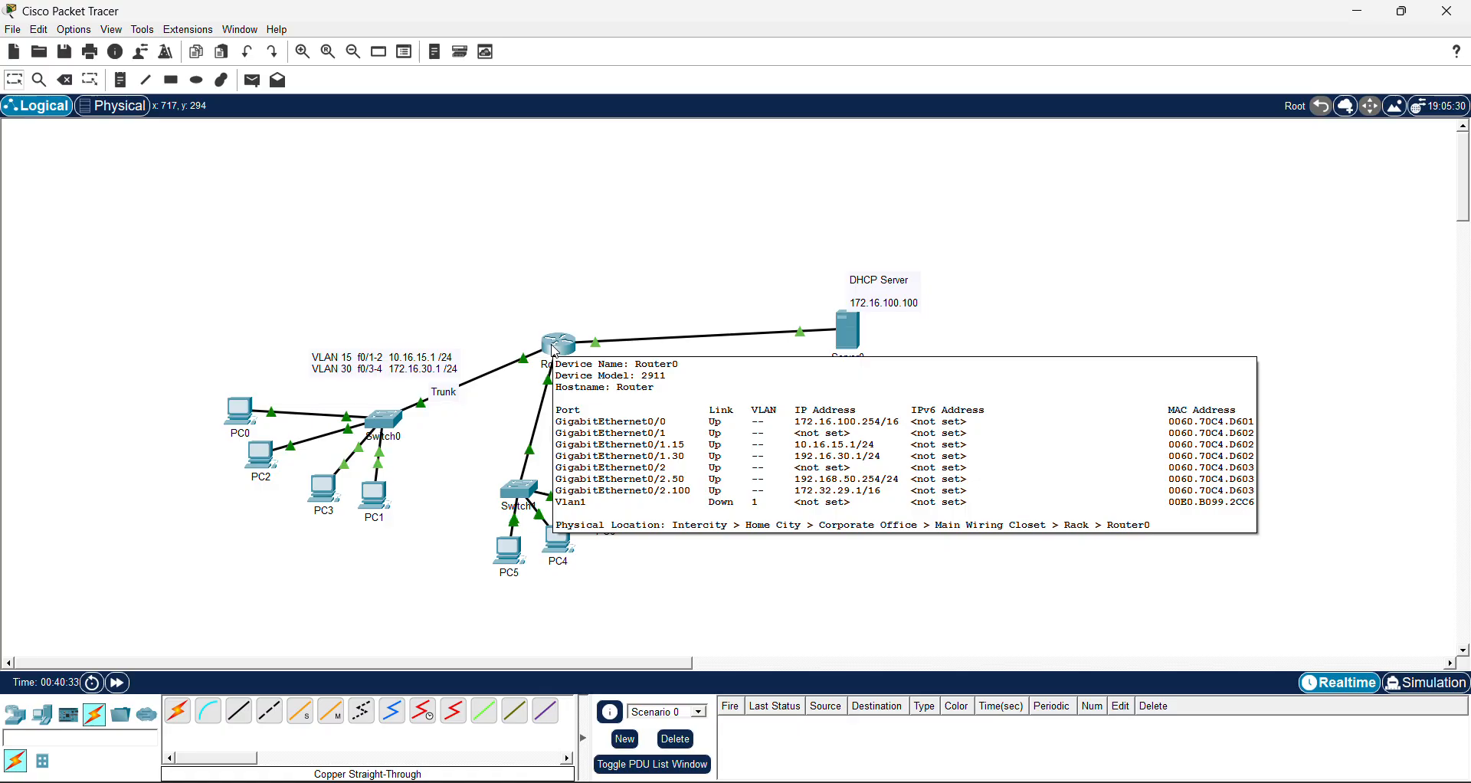
click(846, 345)
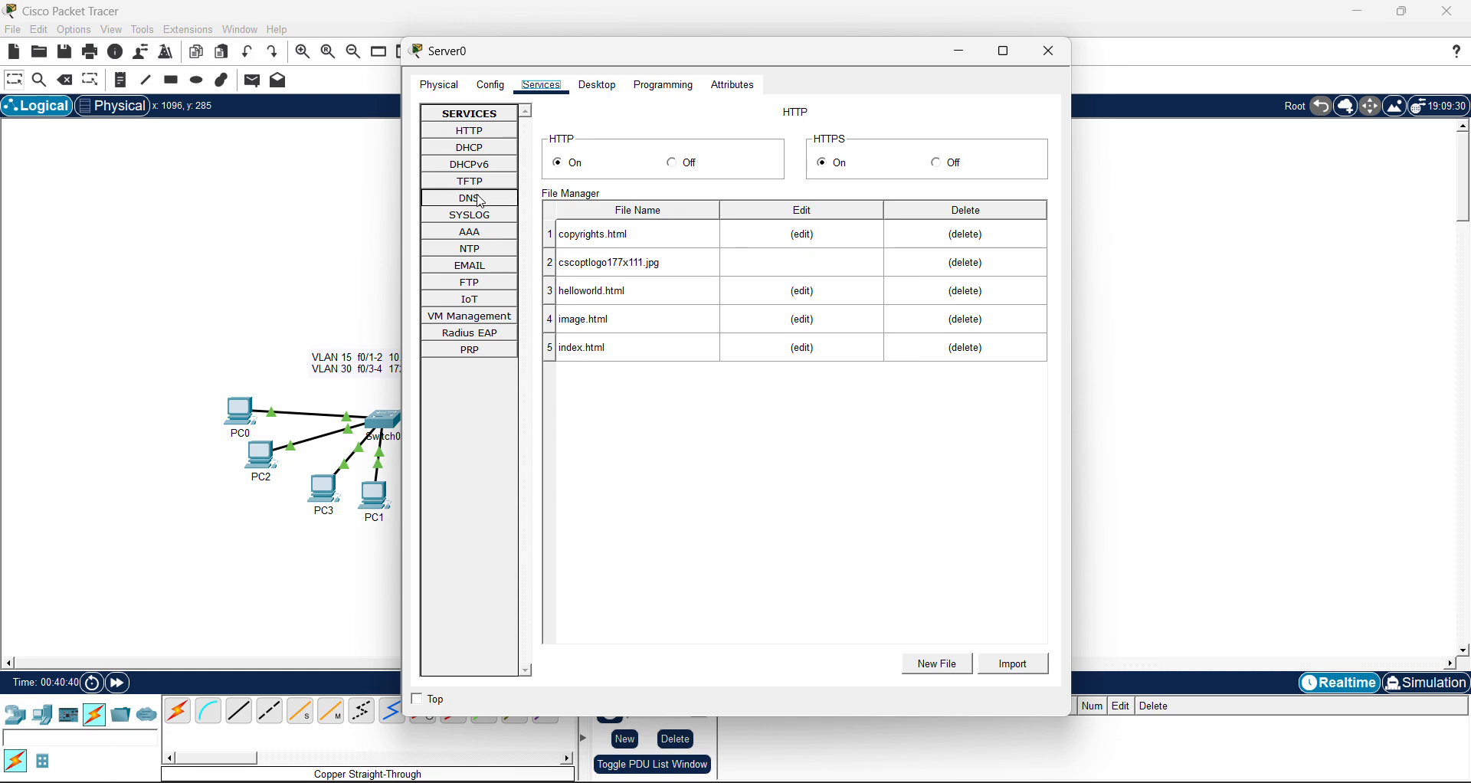
click(486, 152)
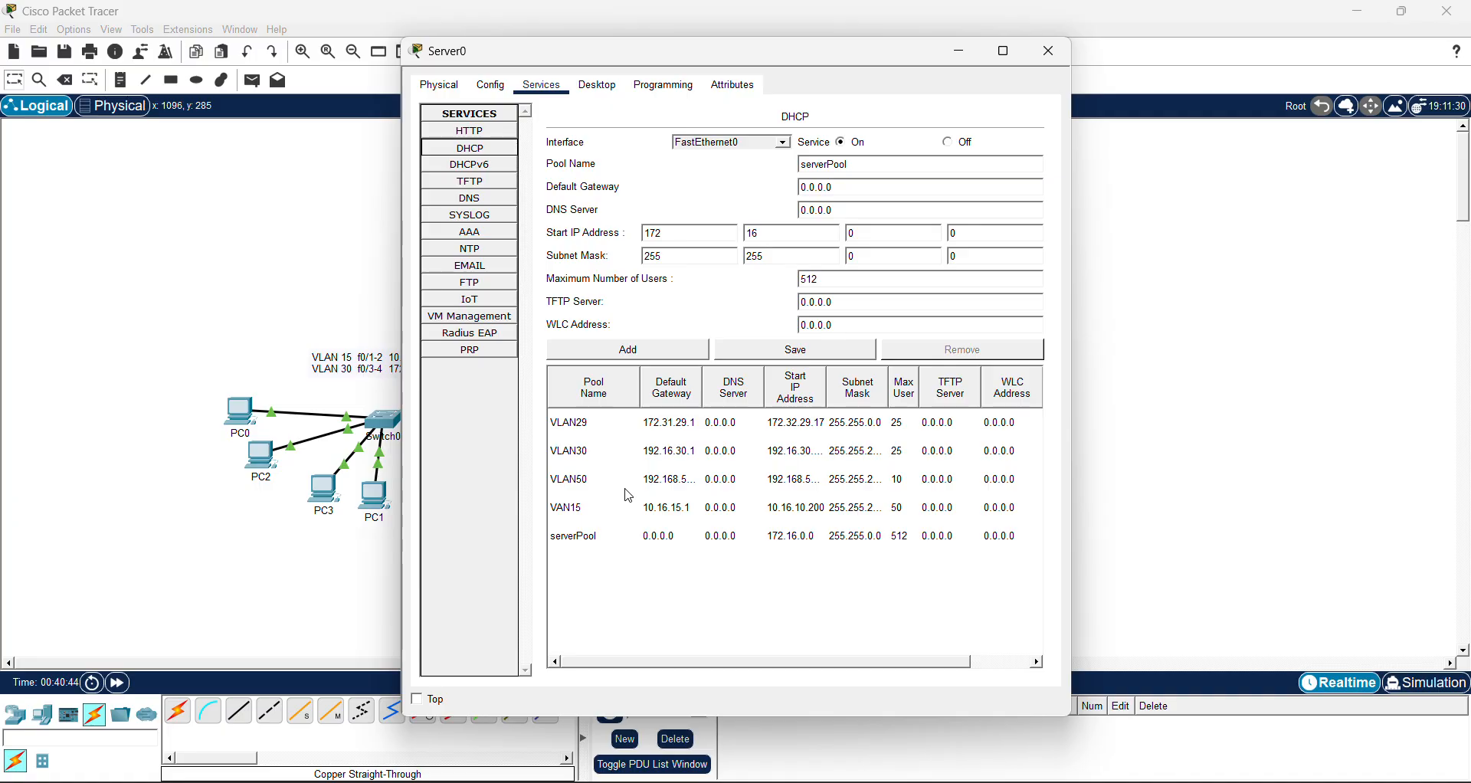
click(635, 511)
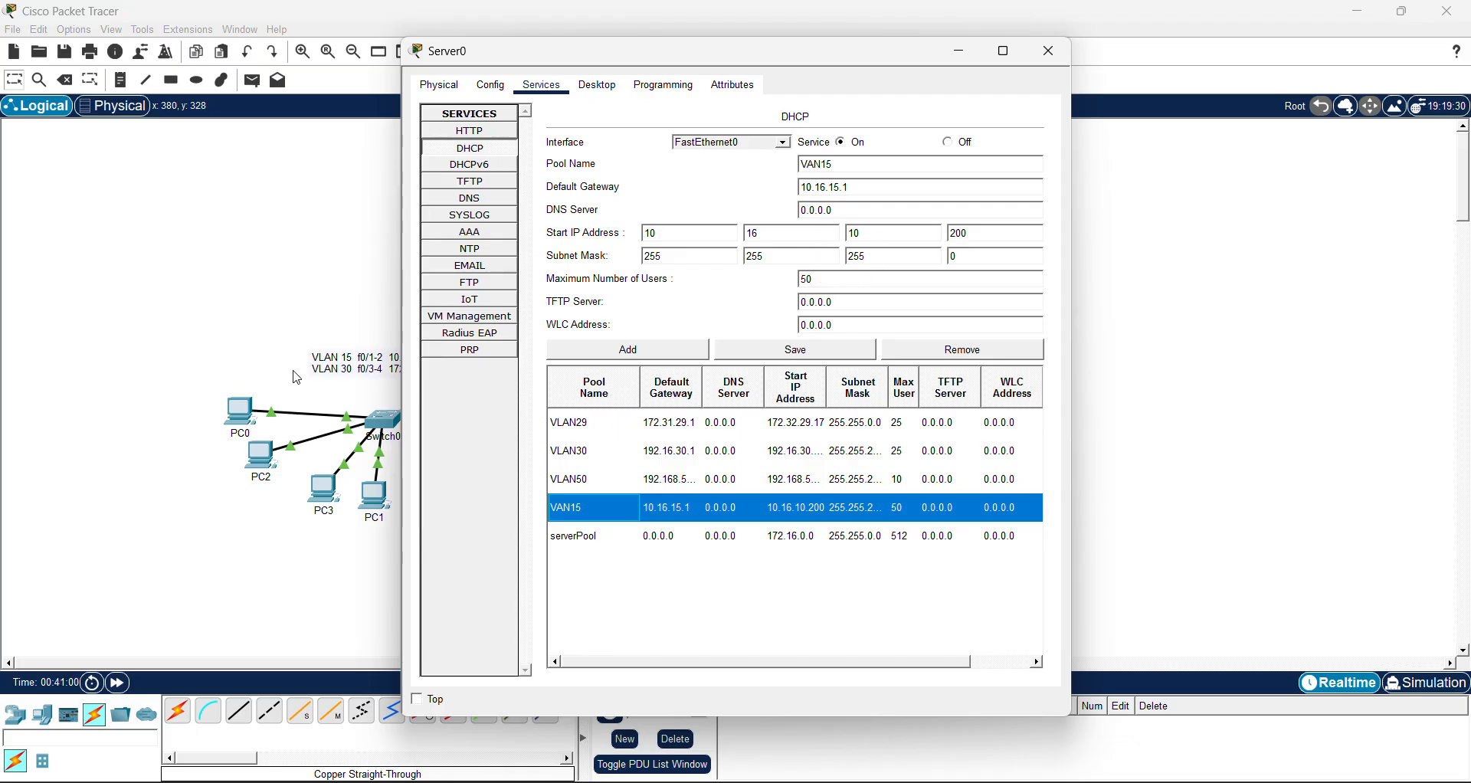
drag(291, 383, 511, 332)
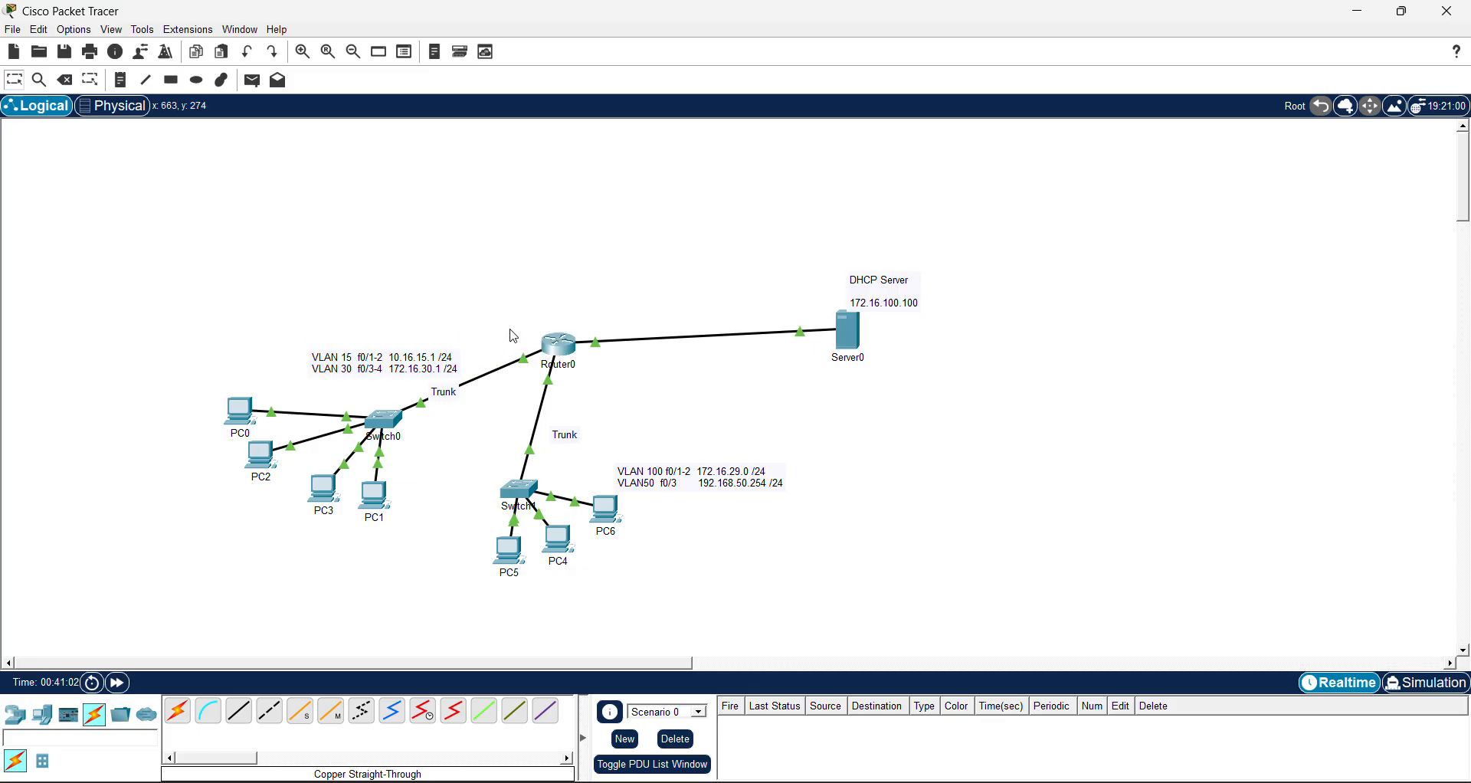
click(550, 351)
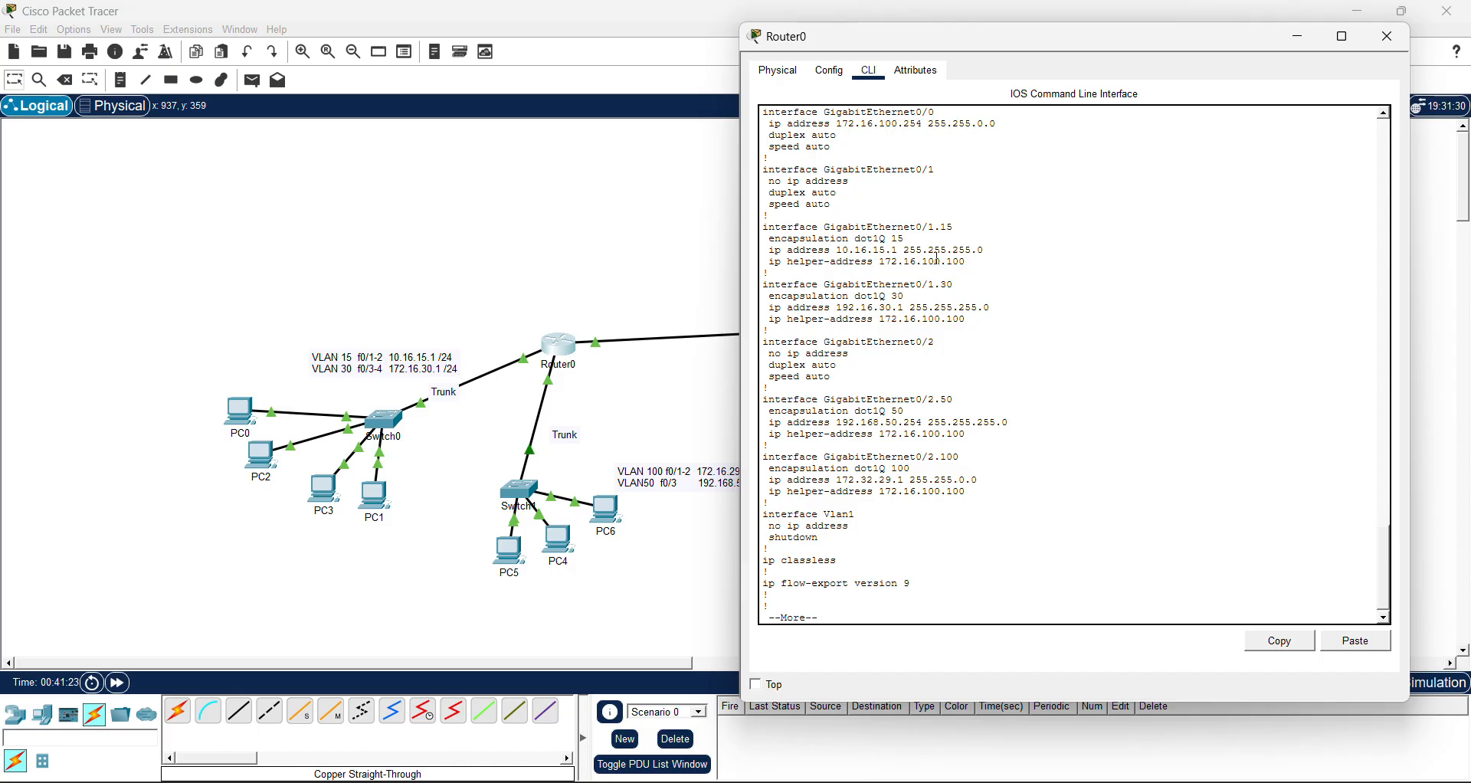
click(683, 285)
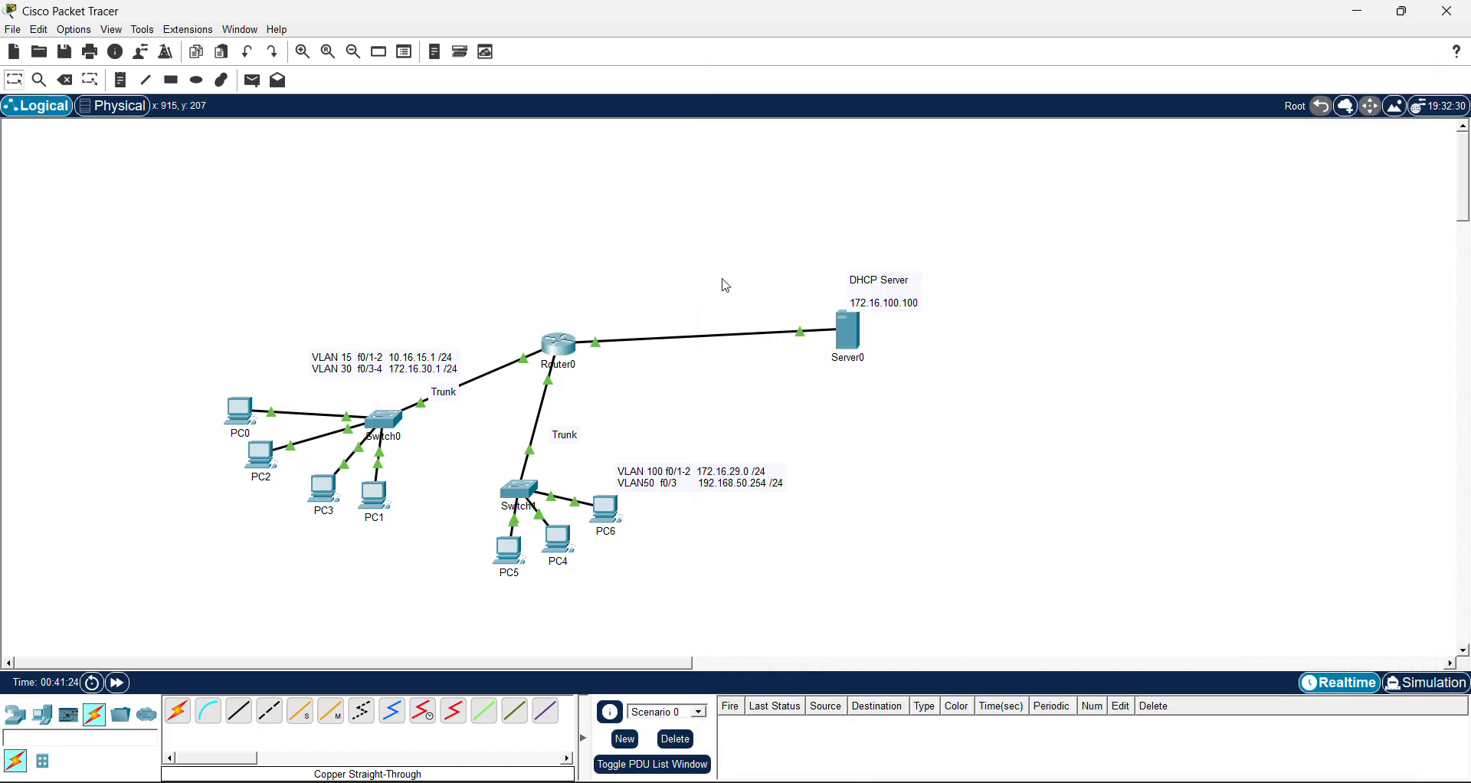
Change the start IP address of Server0's VAN15 DHCP pool to 10.16.15.200 and save the pool
click(848, 336)
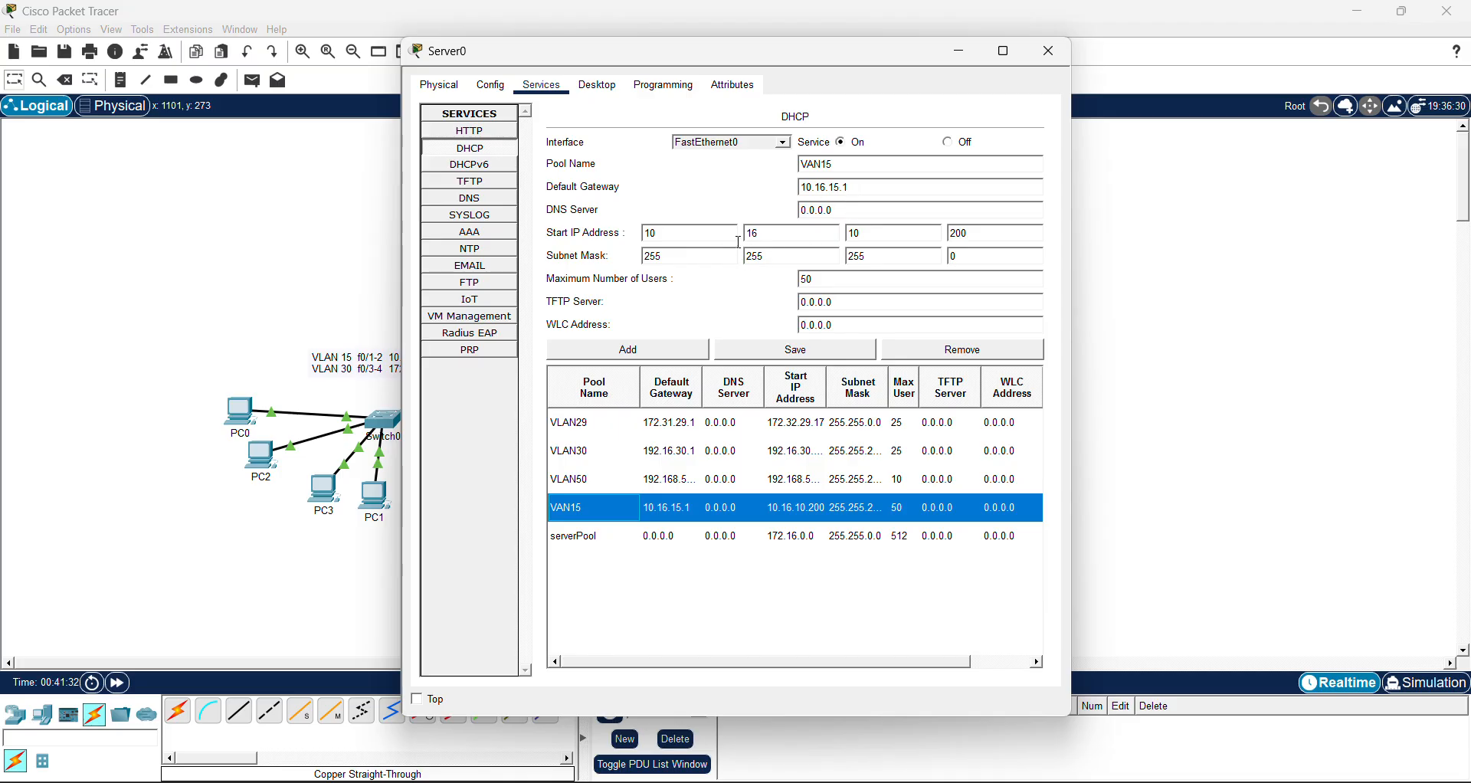
click(860, 235)
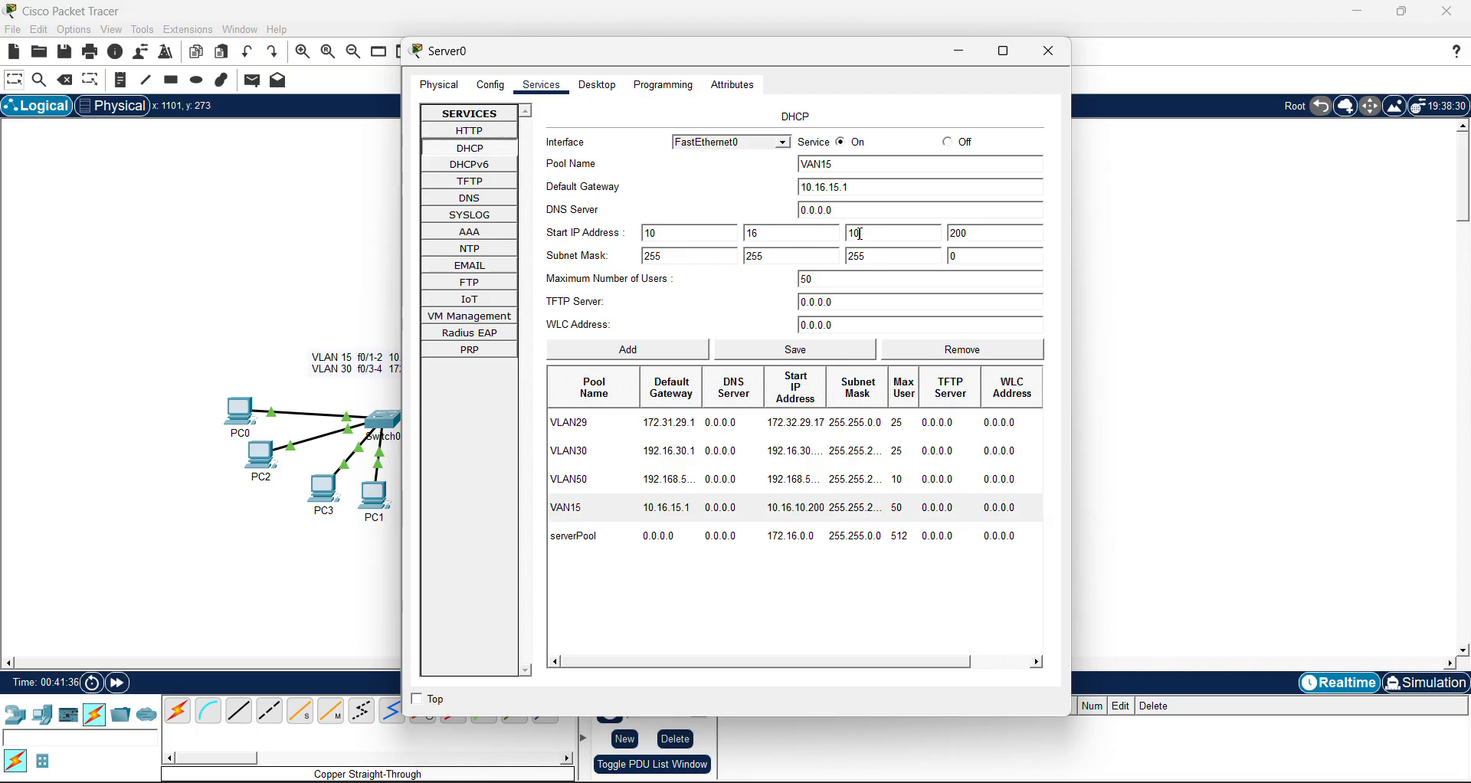
key(BackSpace)
text(5)
click(811, 356)
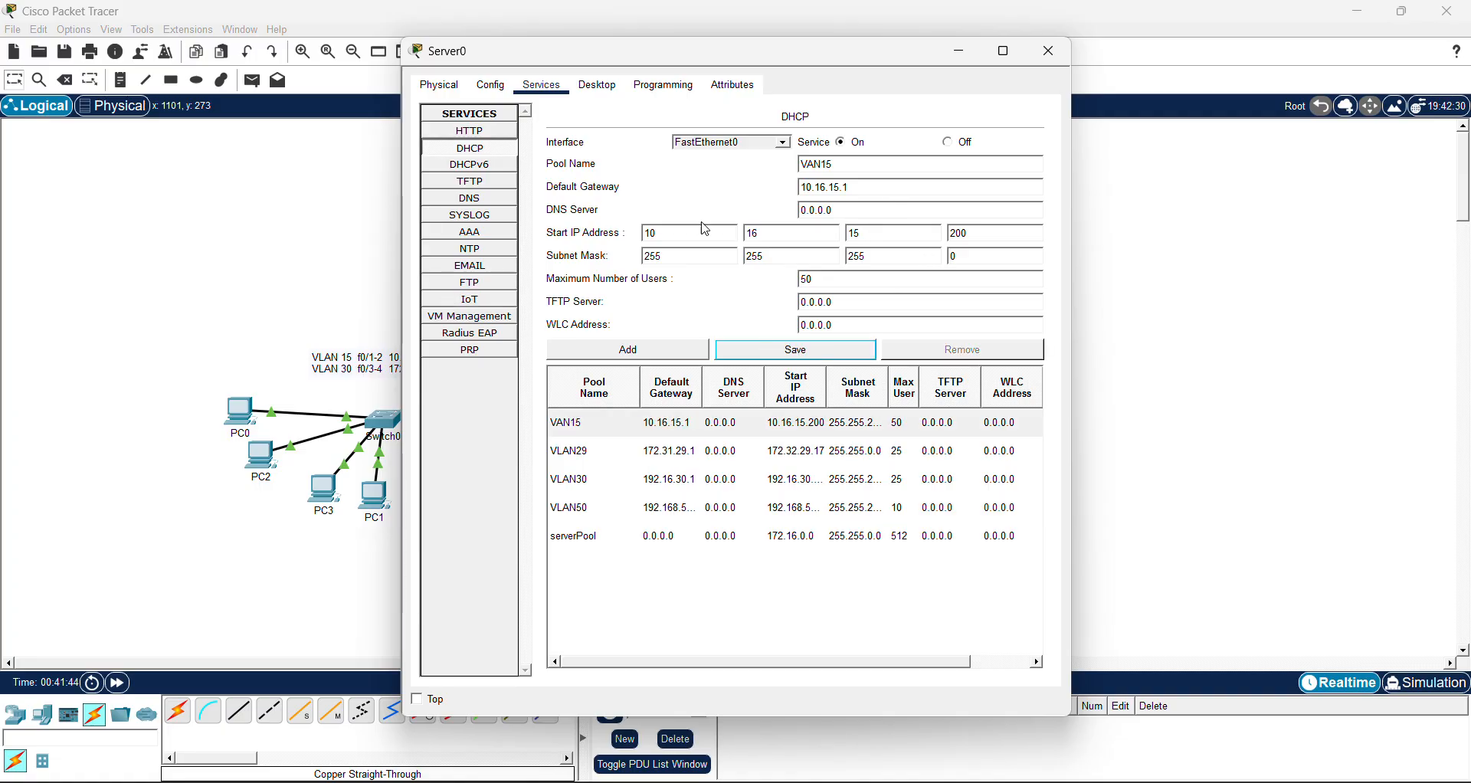
click(1050, 50)
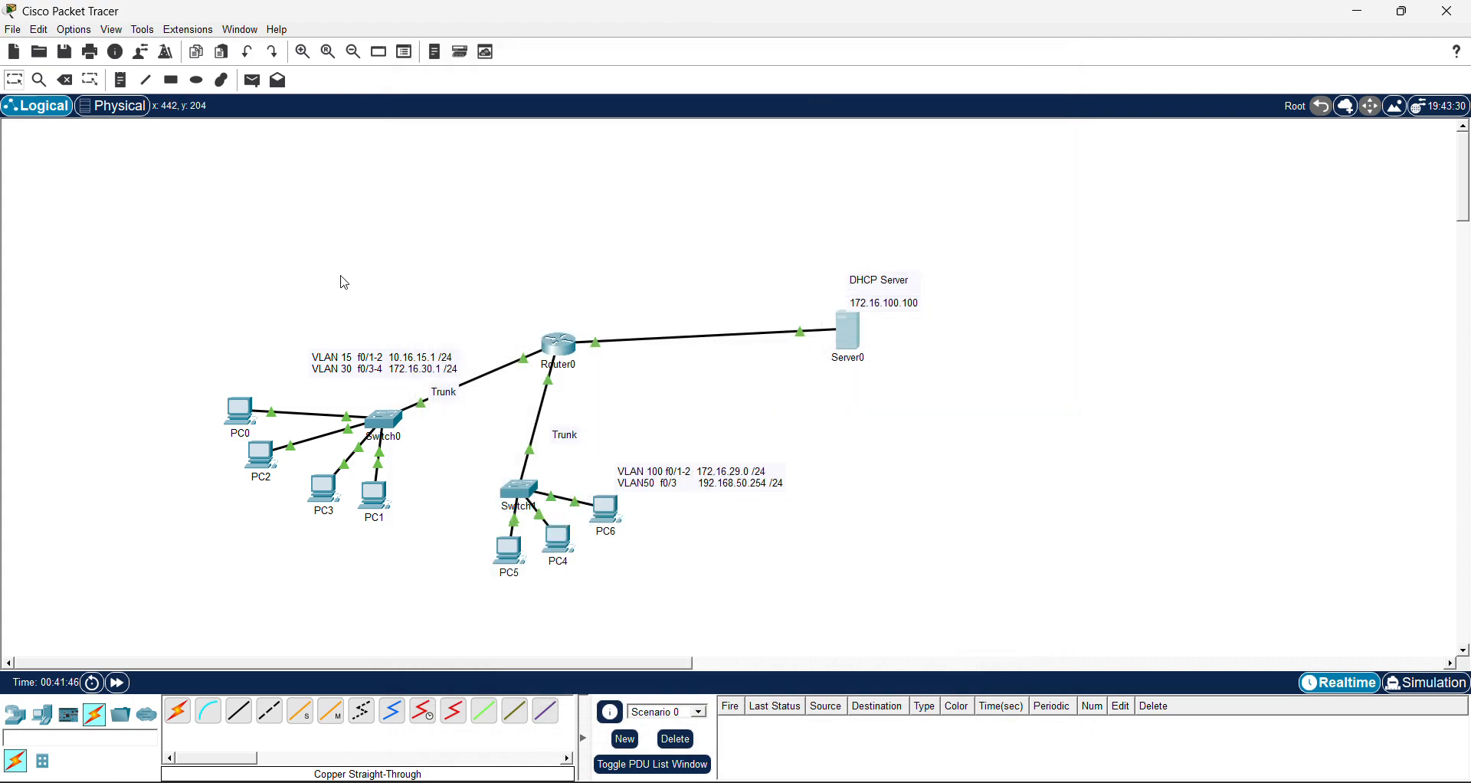
Set PC3's IPv4 configuration to DHCP so it requests an address from the VAN15 pool
click(326, 491)
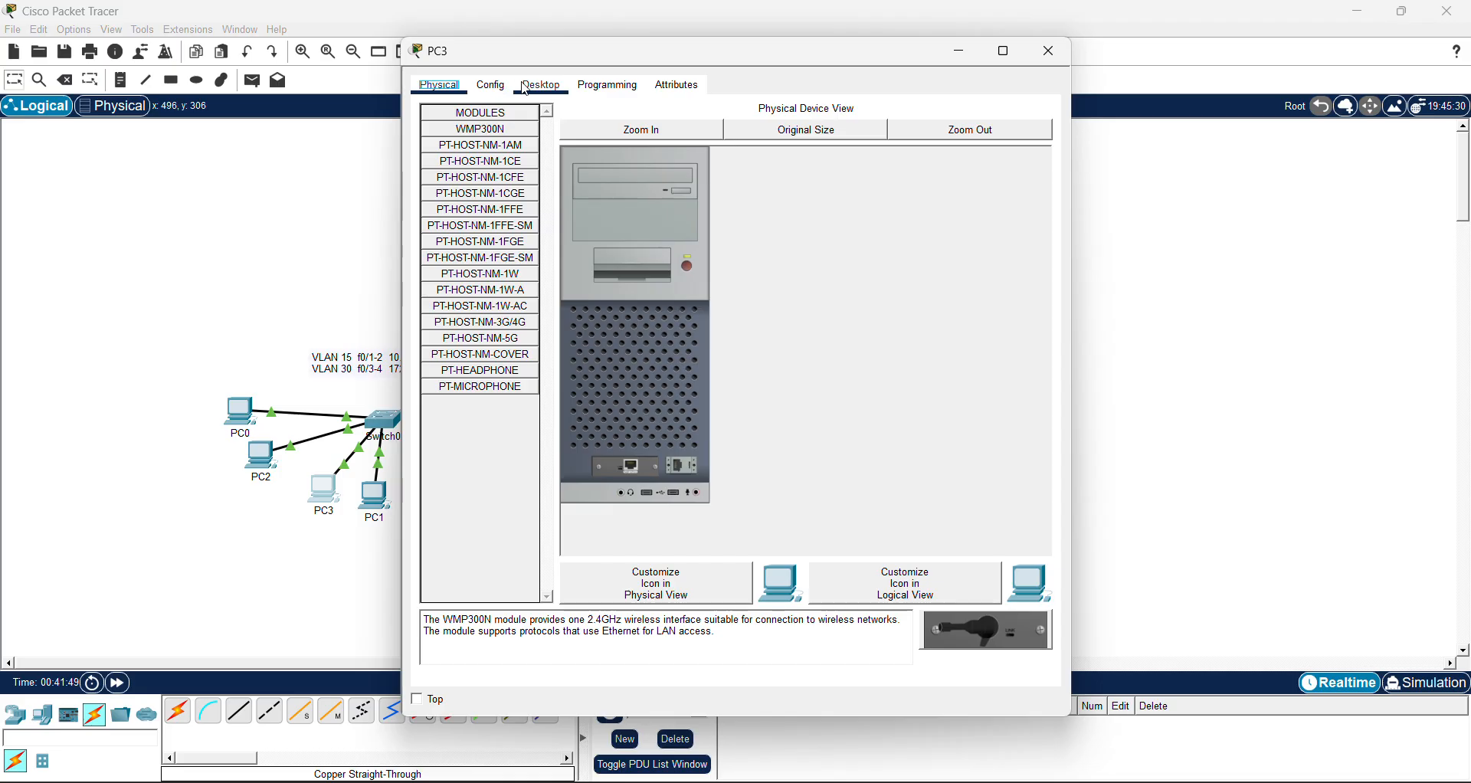
click(527, 90)
click(480, 146)
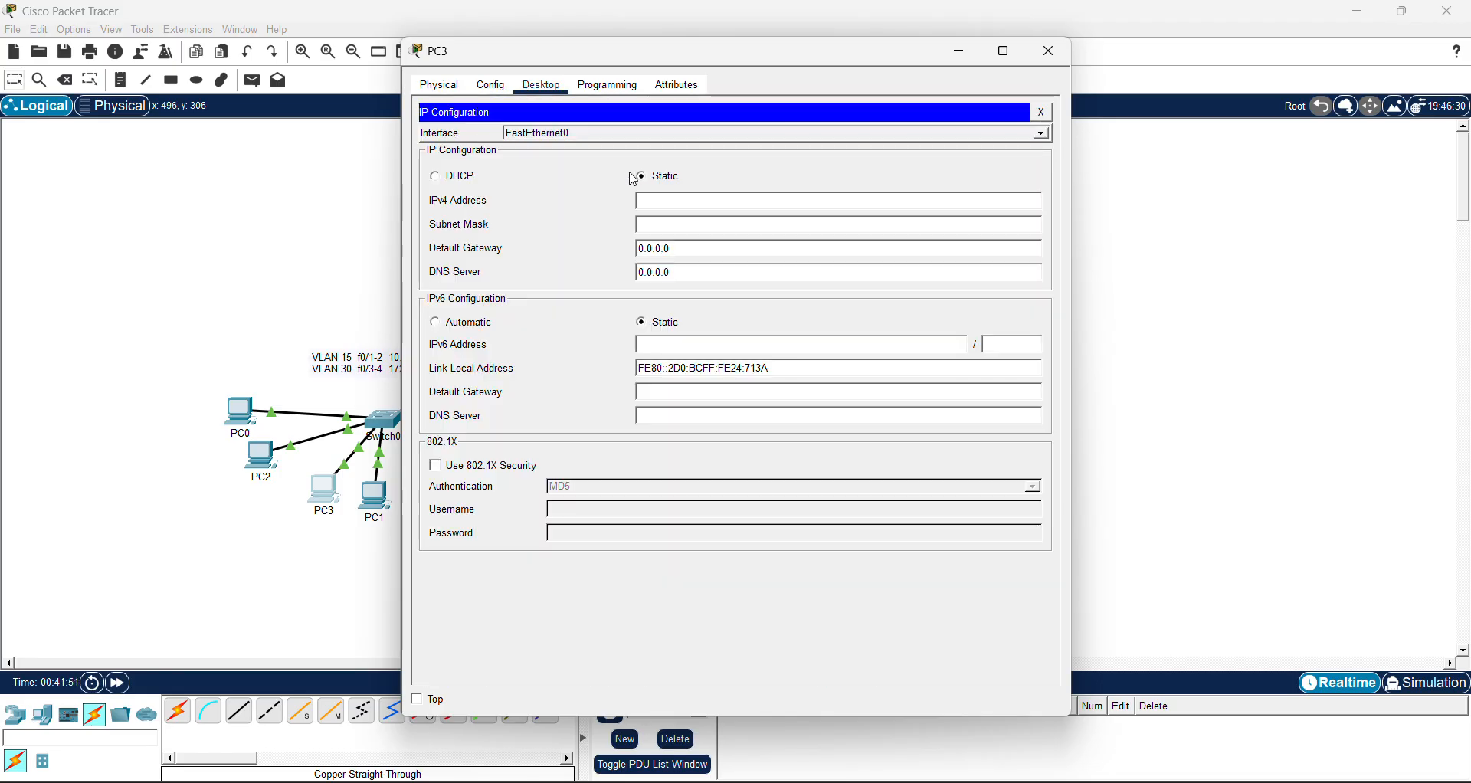
click(443, 183)
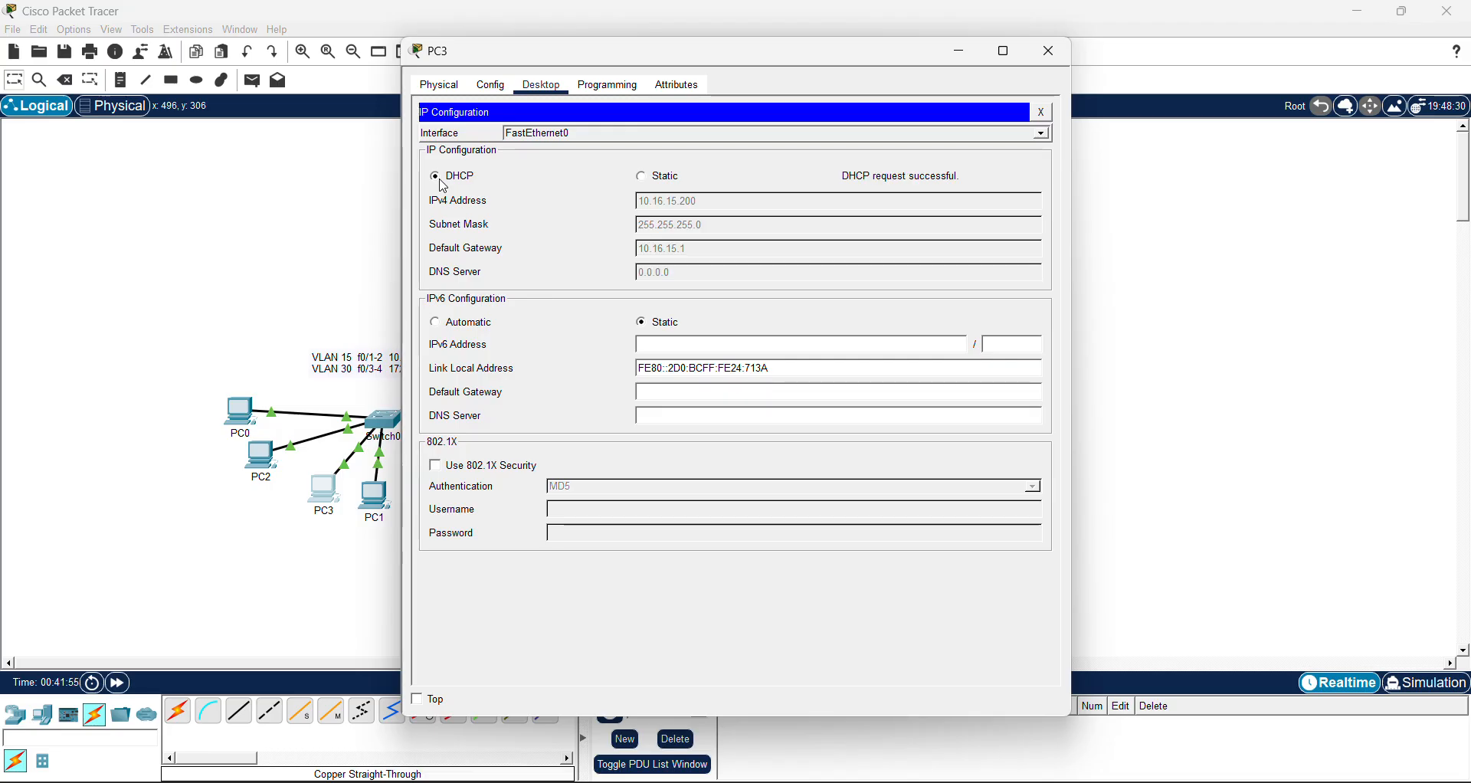
click(286, 268)
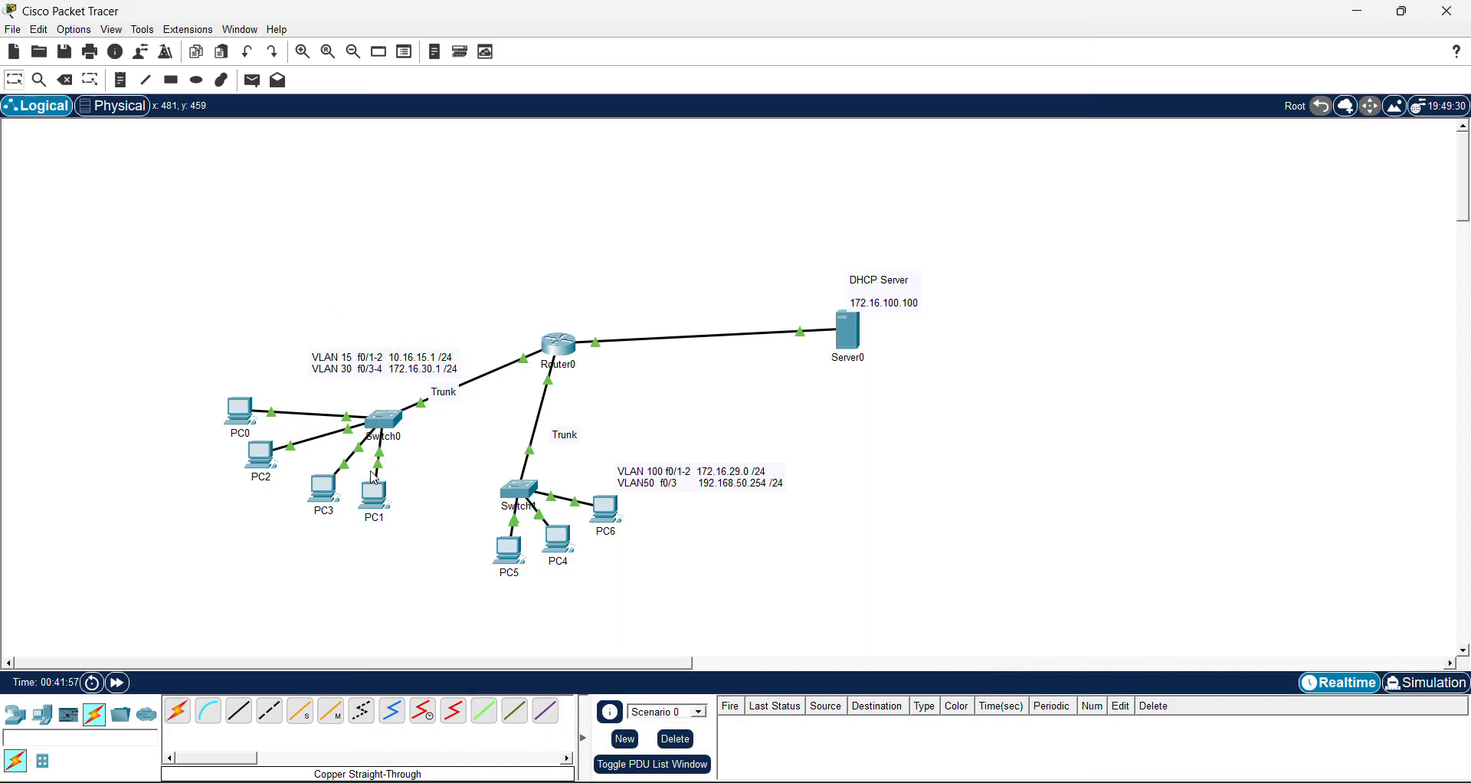
Repeat the DHCP request in PC1's IPv4 configuration by switching it to Static and back to DHCP
click(374, 494)
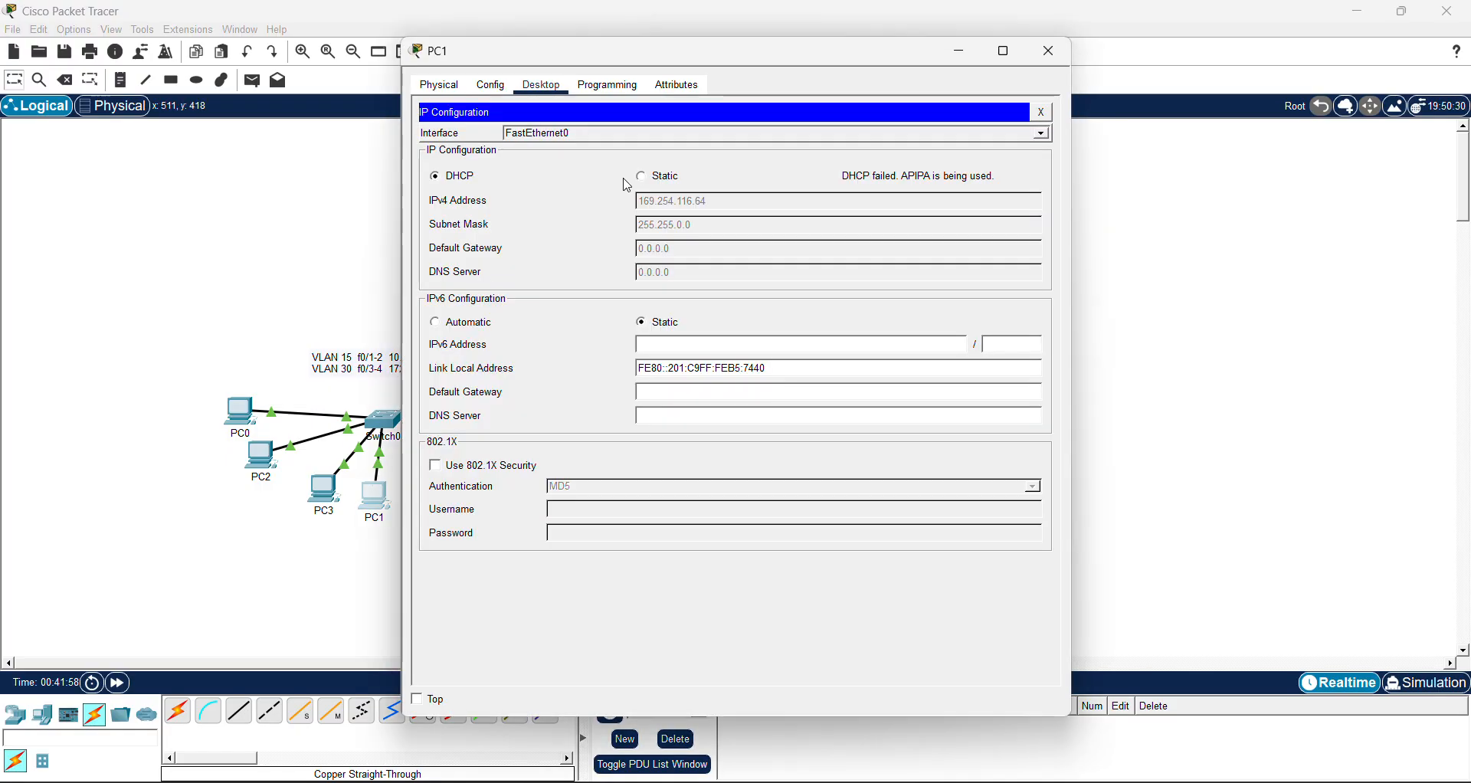
click(643, 177)
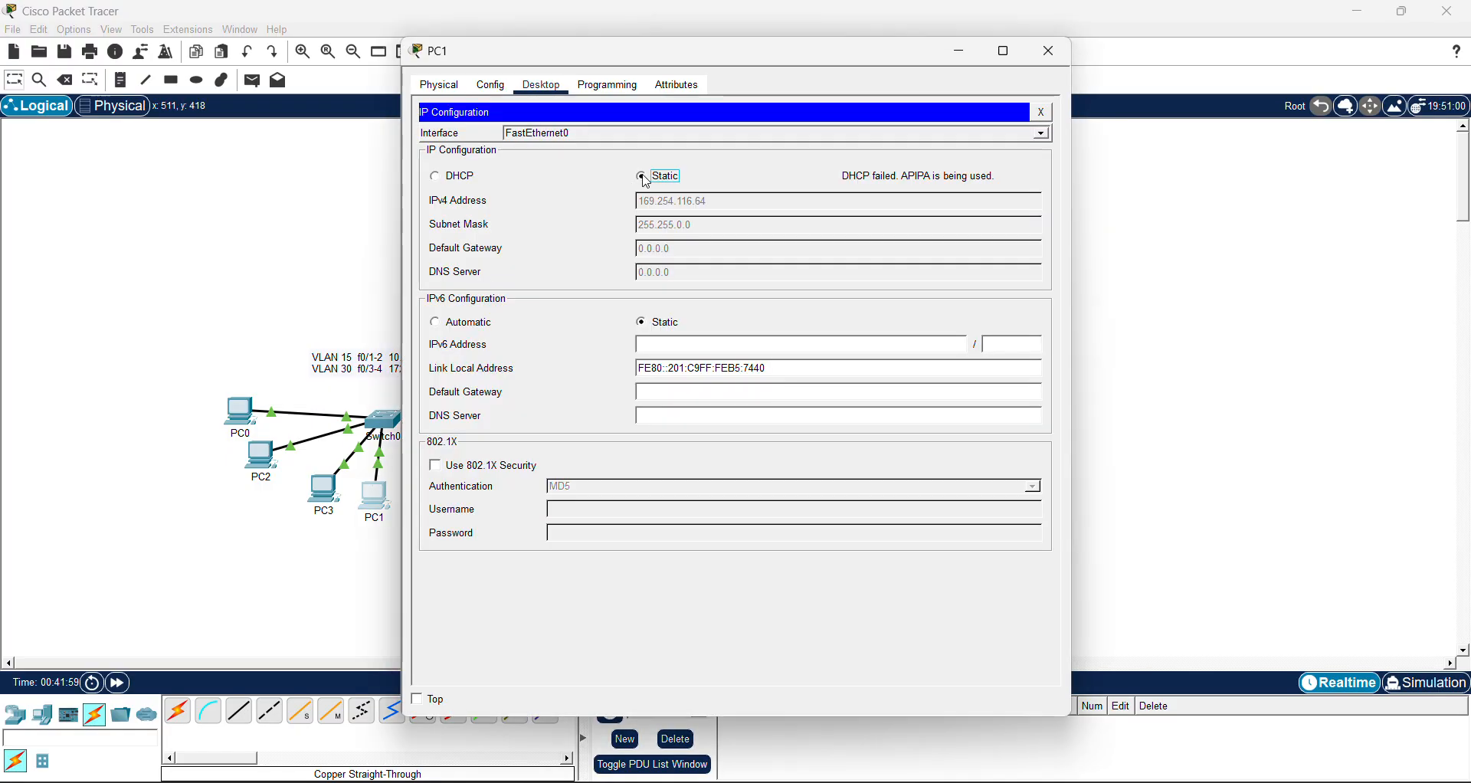
click(436, 177)
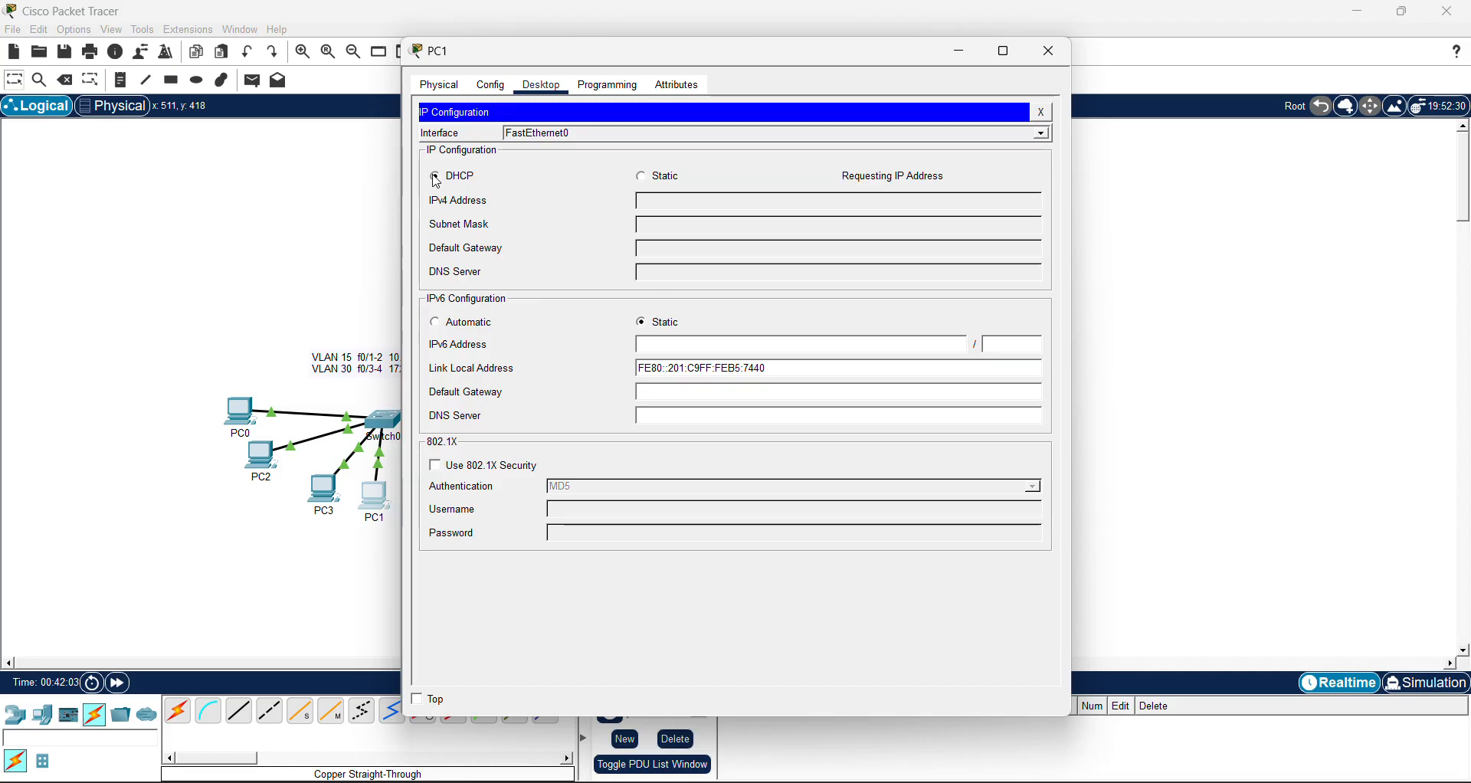